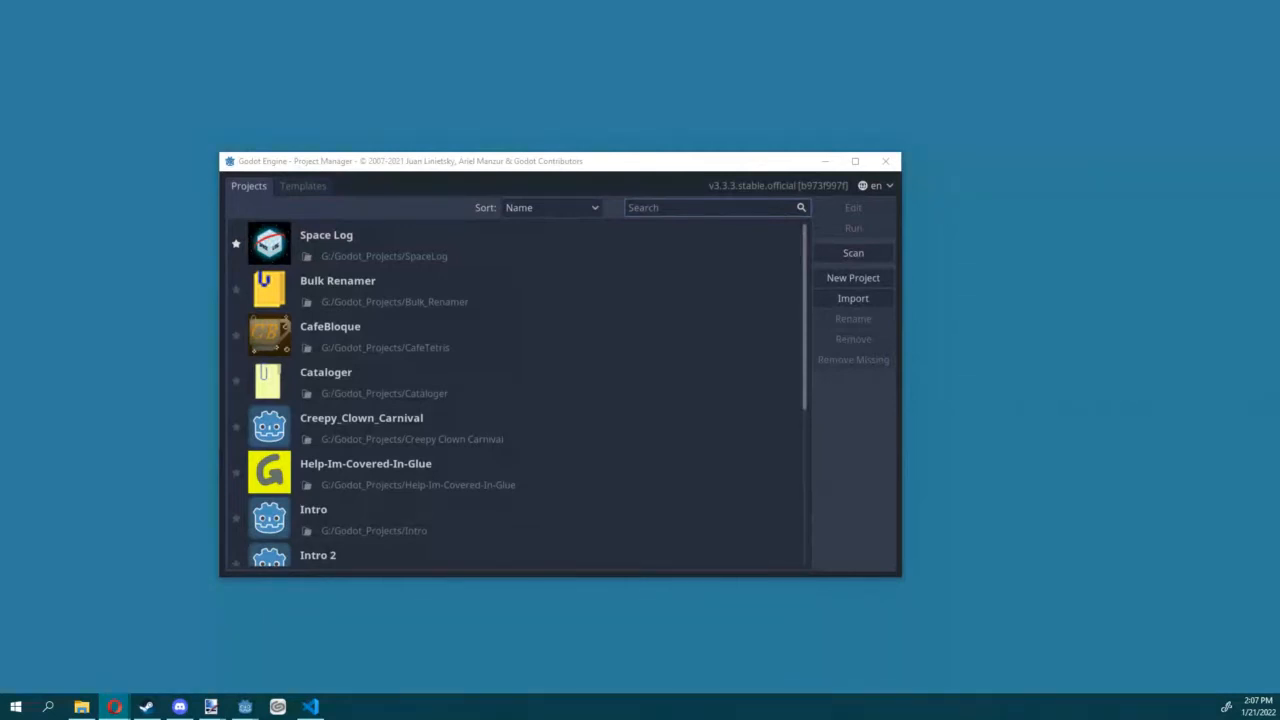
Step: Look through the list of existing projects in the project manager
drag(720, 161, 690, 118)
scroll(553, 297, down, 5)
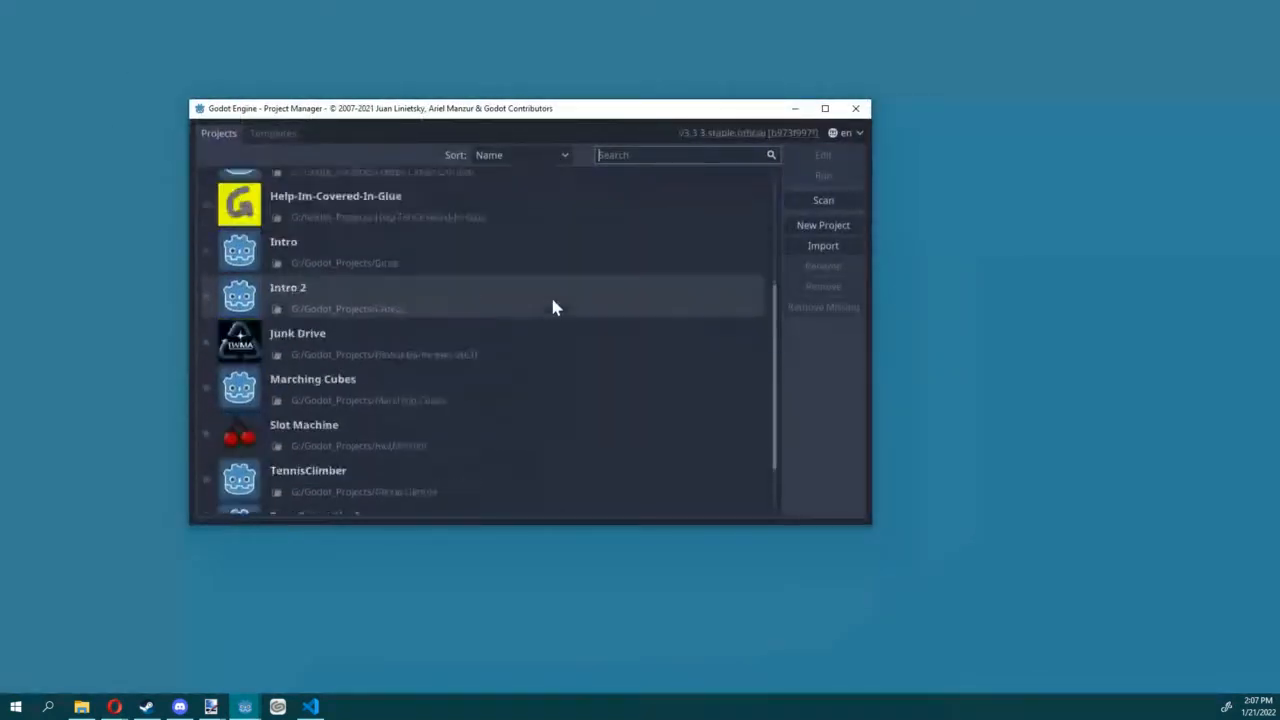
scroll(550, 300, up, 5)
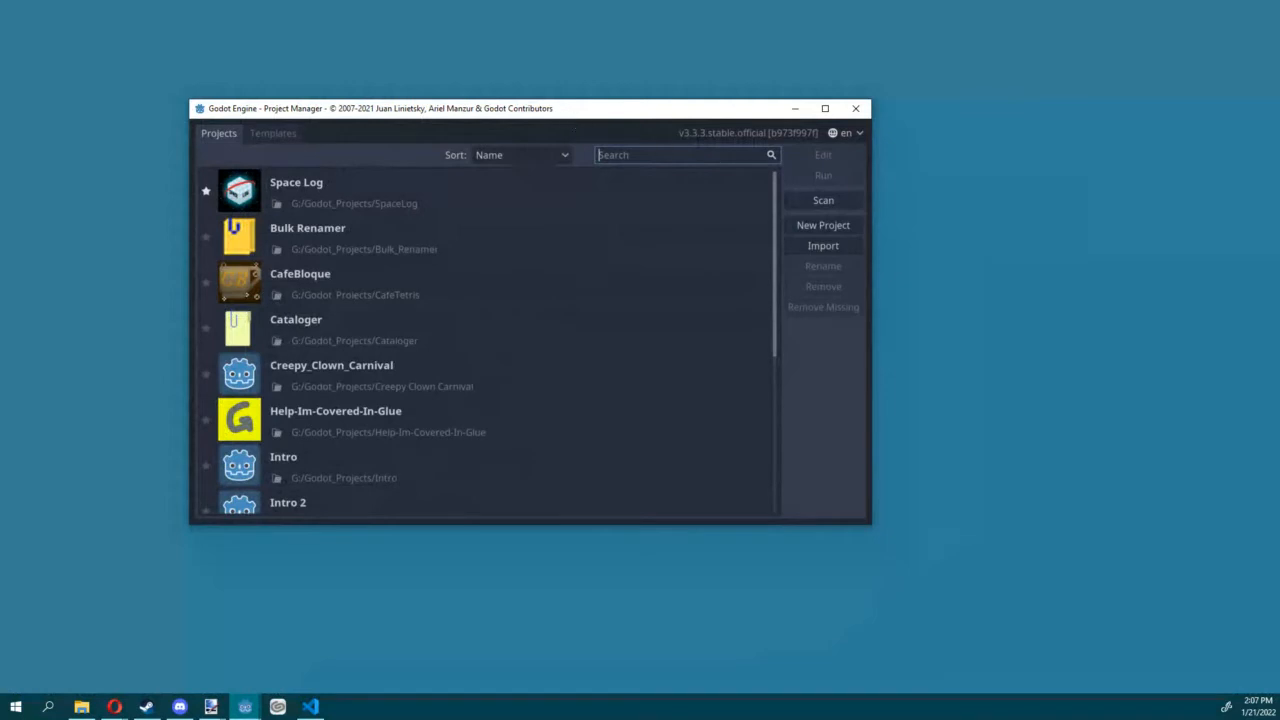
key(alt+Tab)
key(alt+Tab)
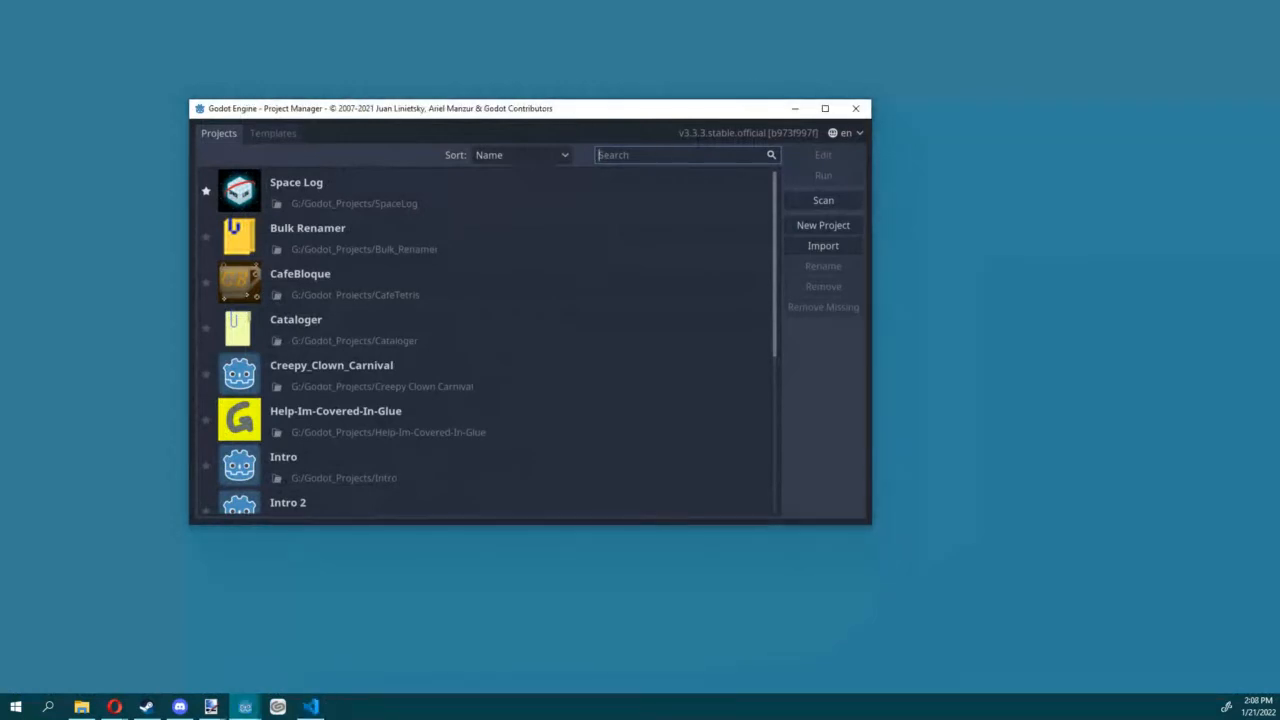
key(alt+Tab)
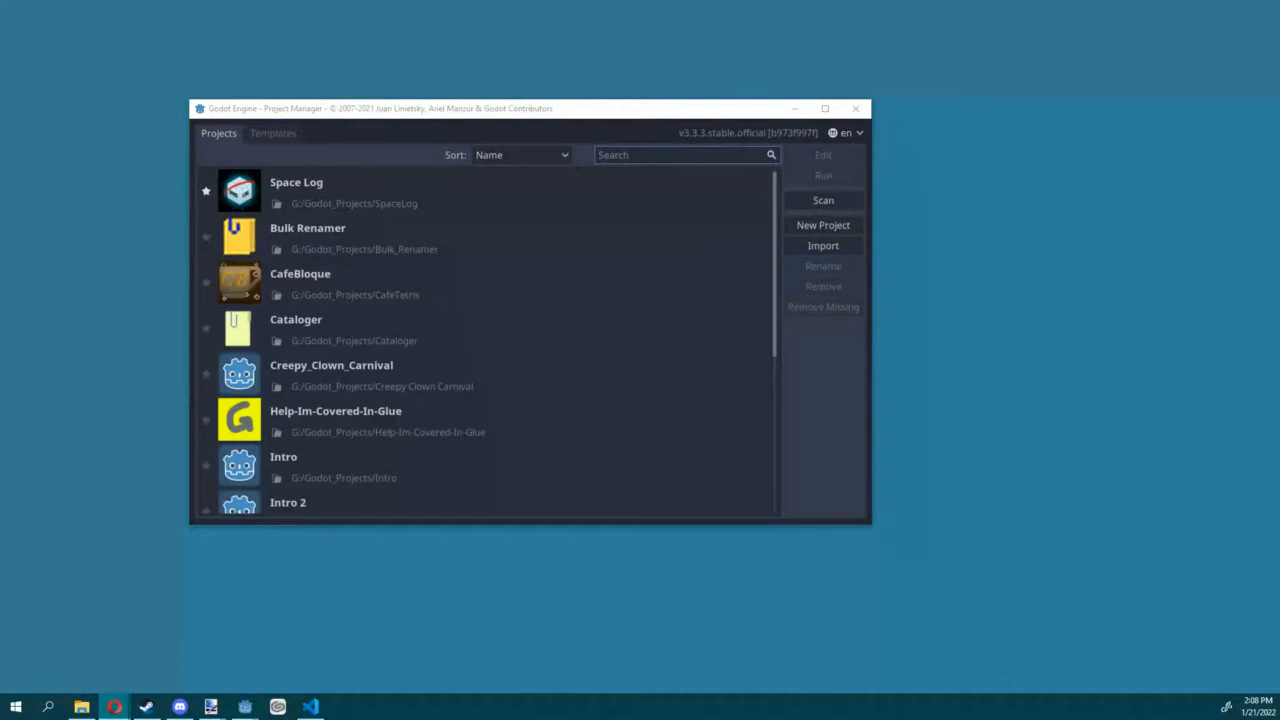
scroll(410, 240, down, 5)
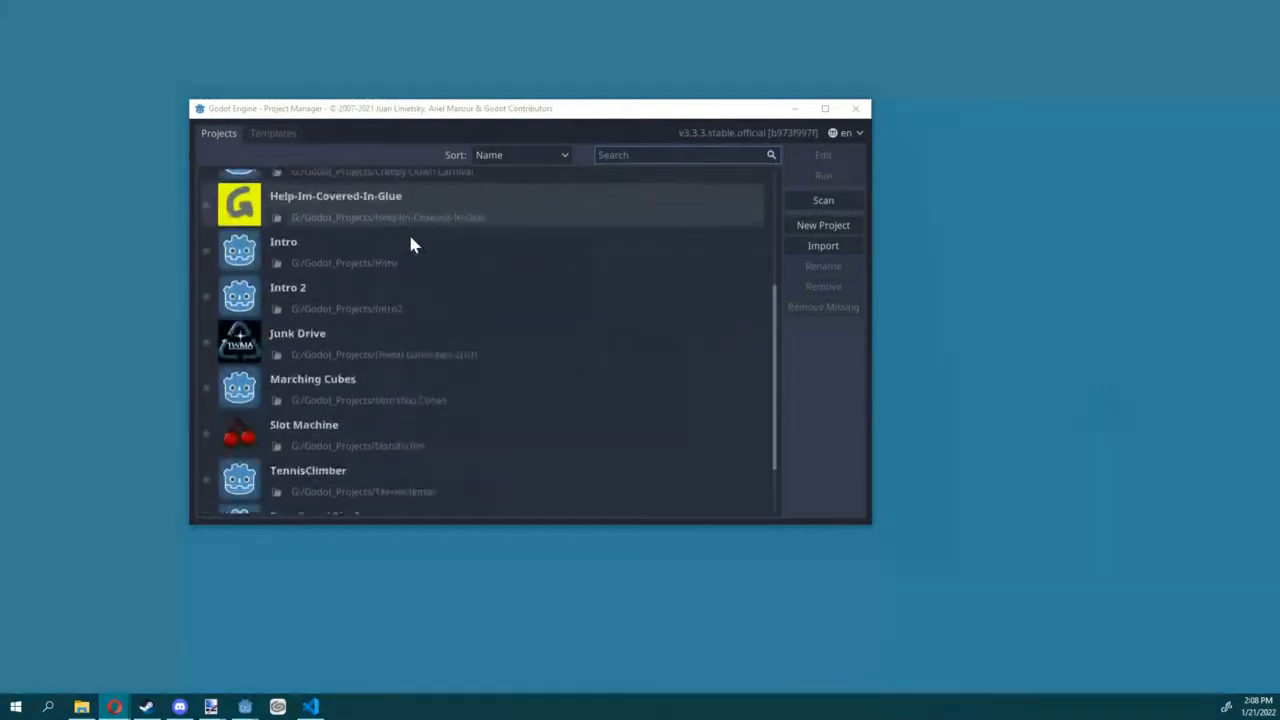
scroll(423, 297, down, 2)
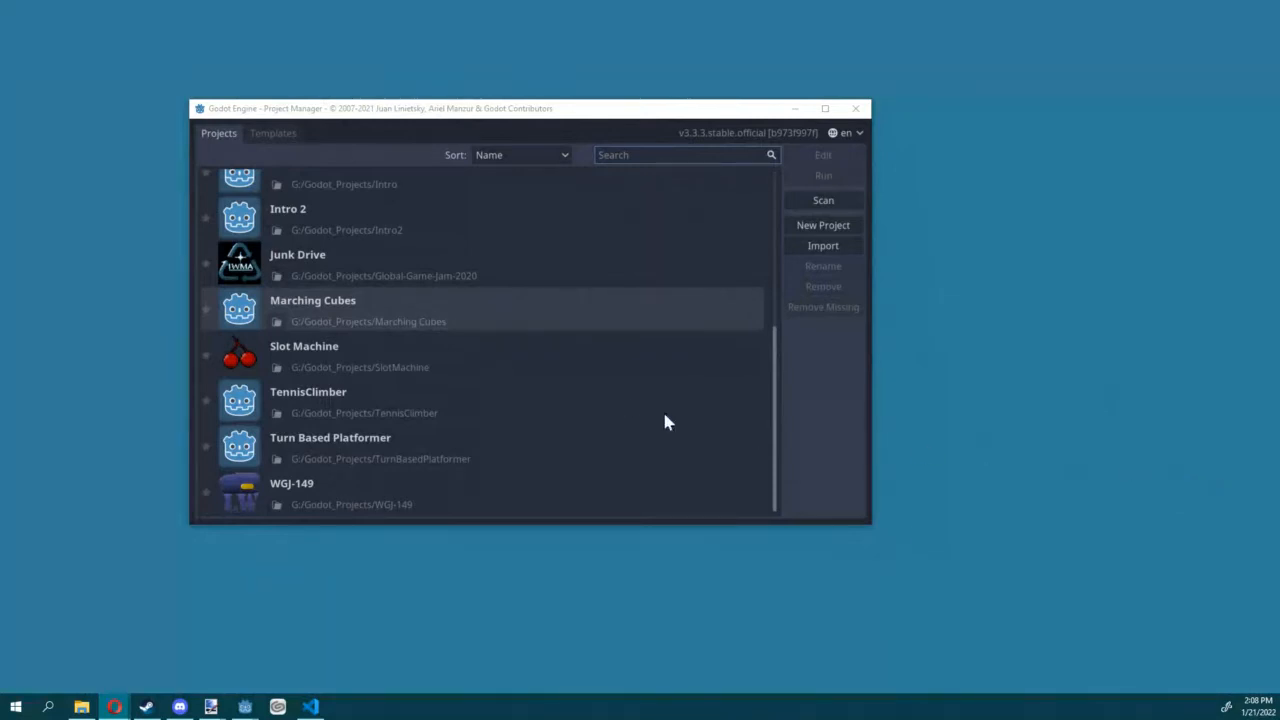
scroll(463, 405, up, 7)
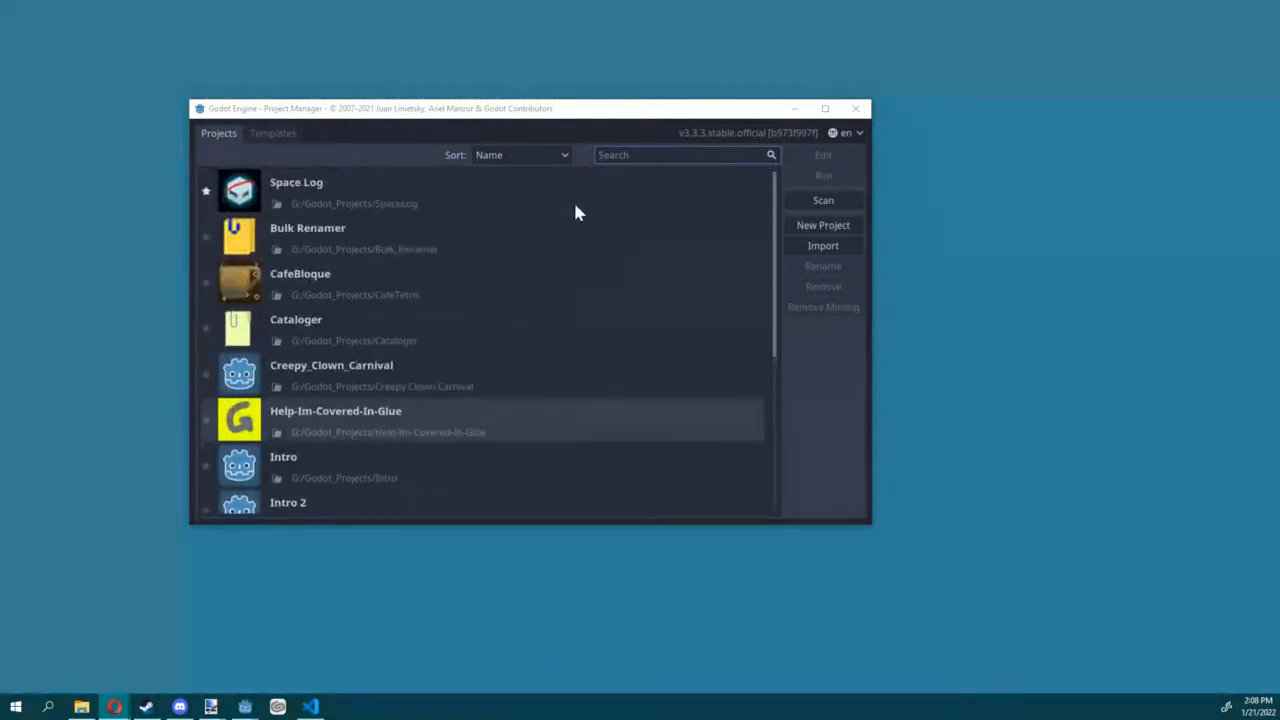
Step: Try sorting the project list by path and by last modified, and return it to sorting by name
click(548, 156)
click(542, 189)
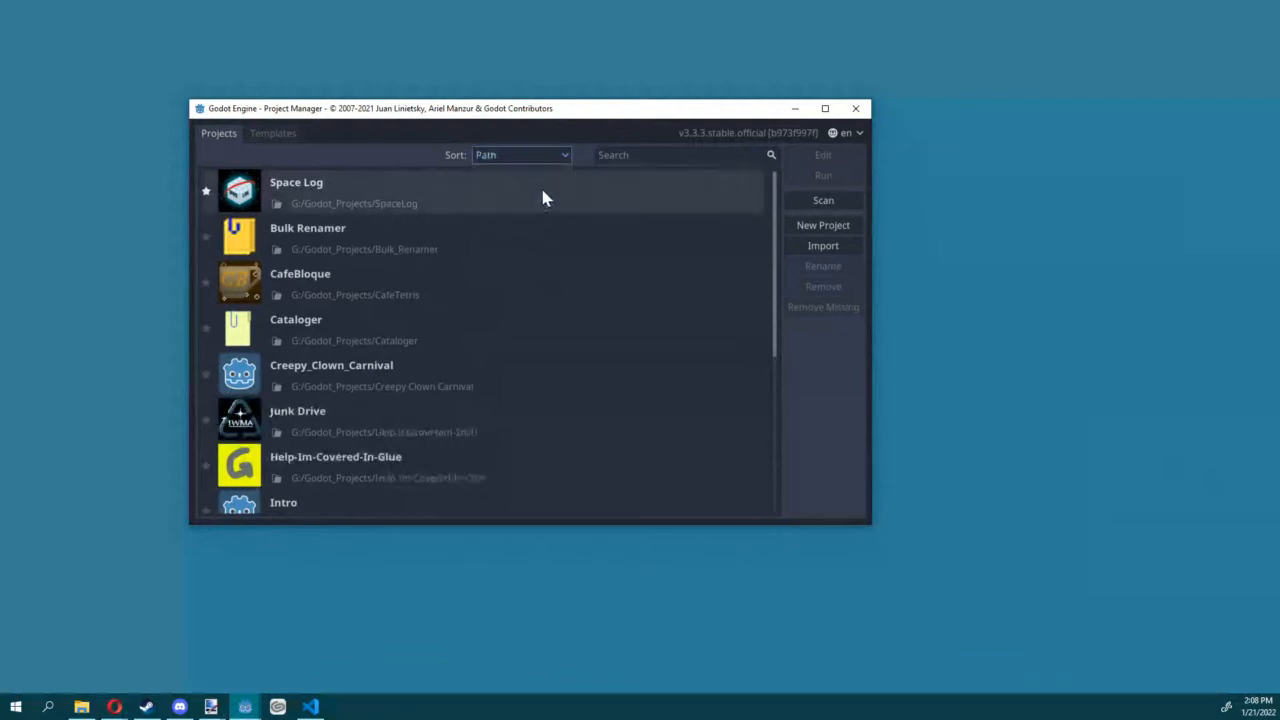
click(529, 155)
click(527, 189)
click(524, 158)
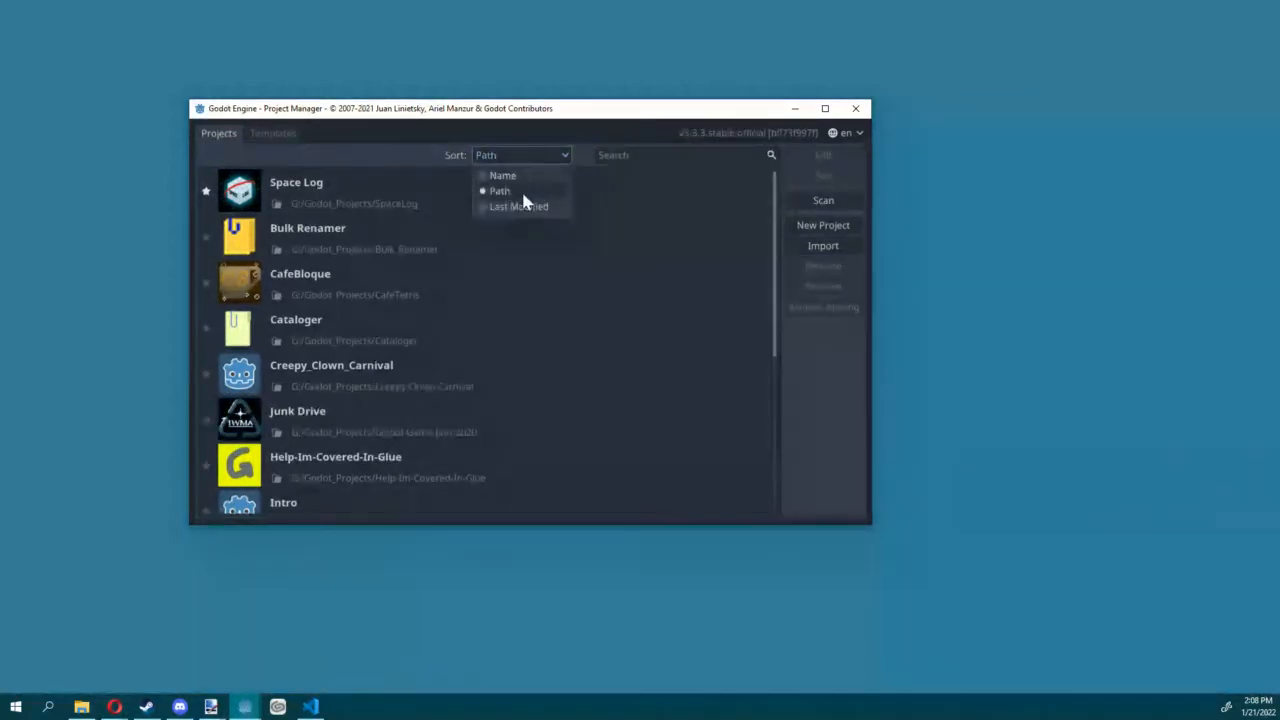
click(523, 206)
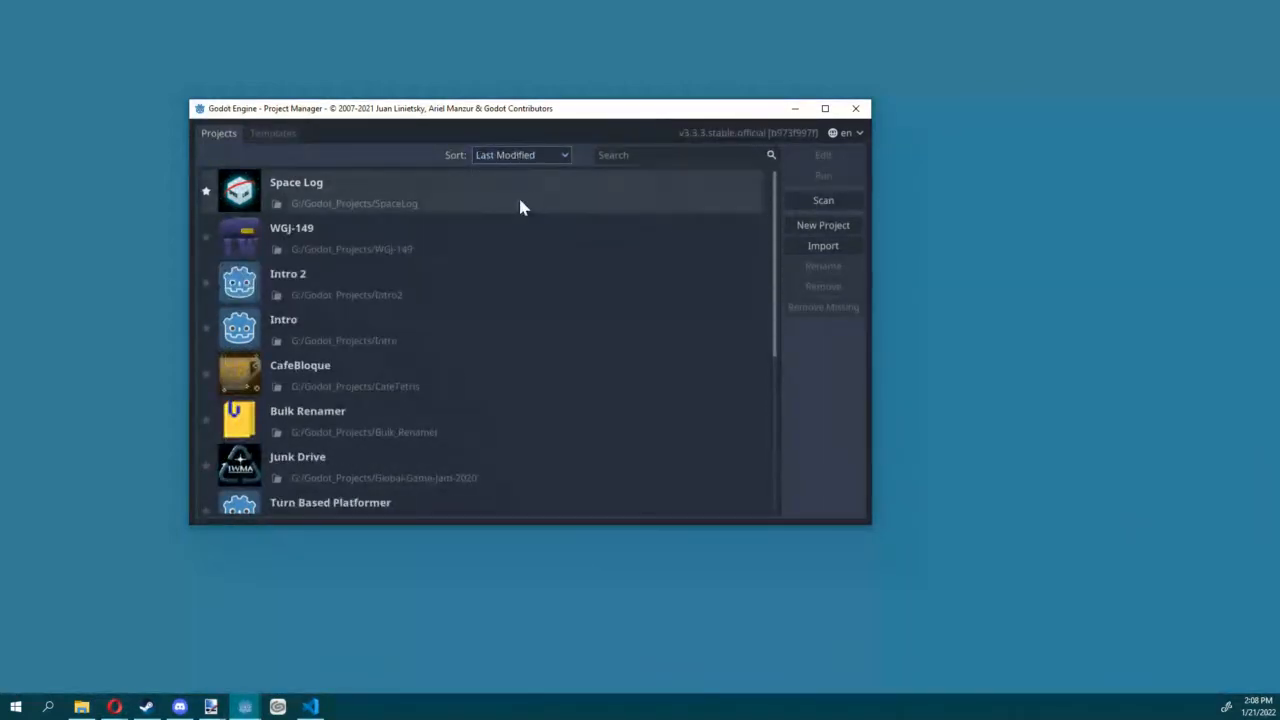
scroll(518, 207, down, 5)
scroll(514, 203, up, 5)
click(518, 158)
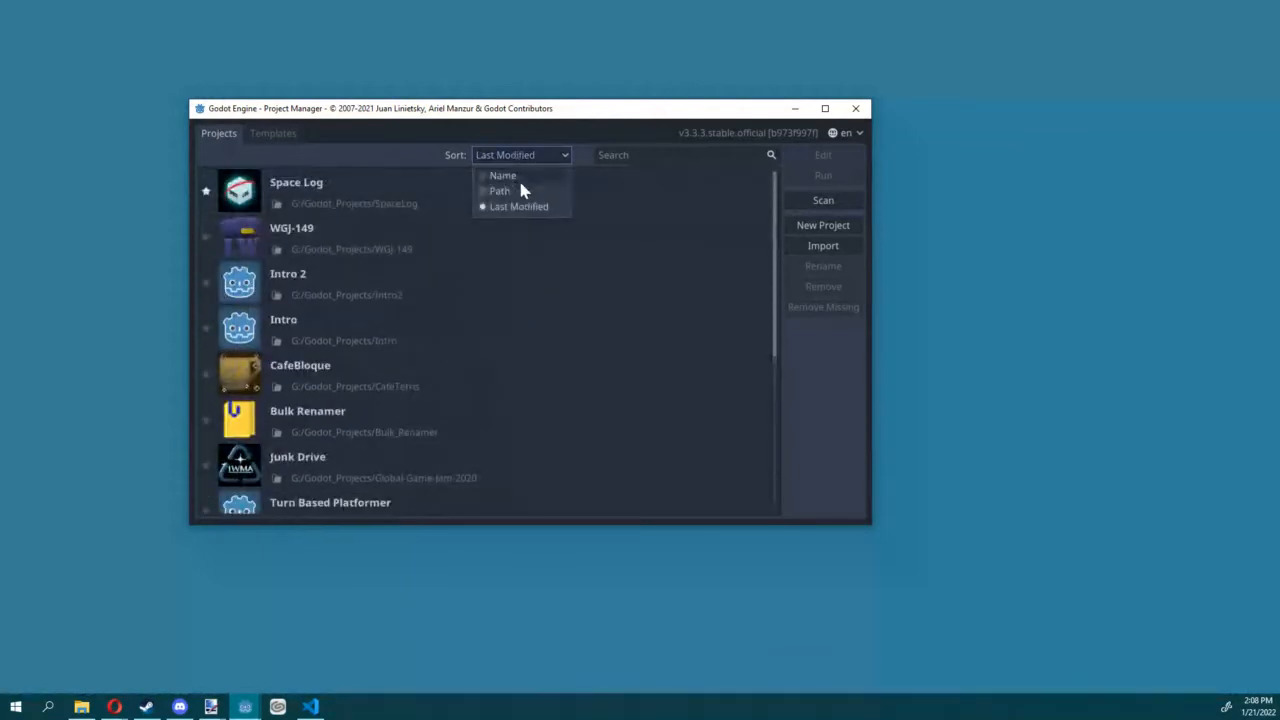
click(518, 177)
click(519, 157)
click(519, 175)
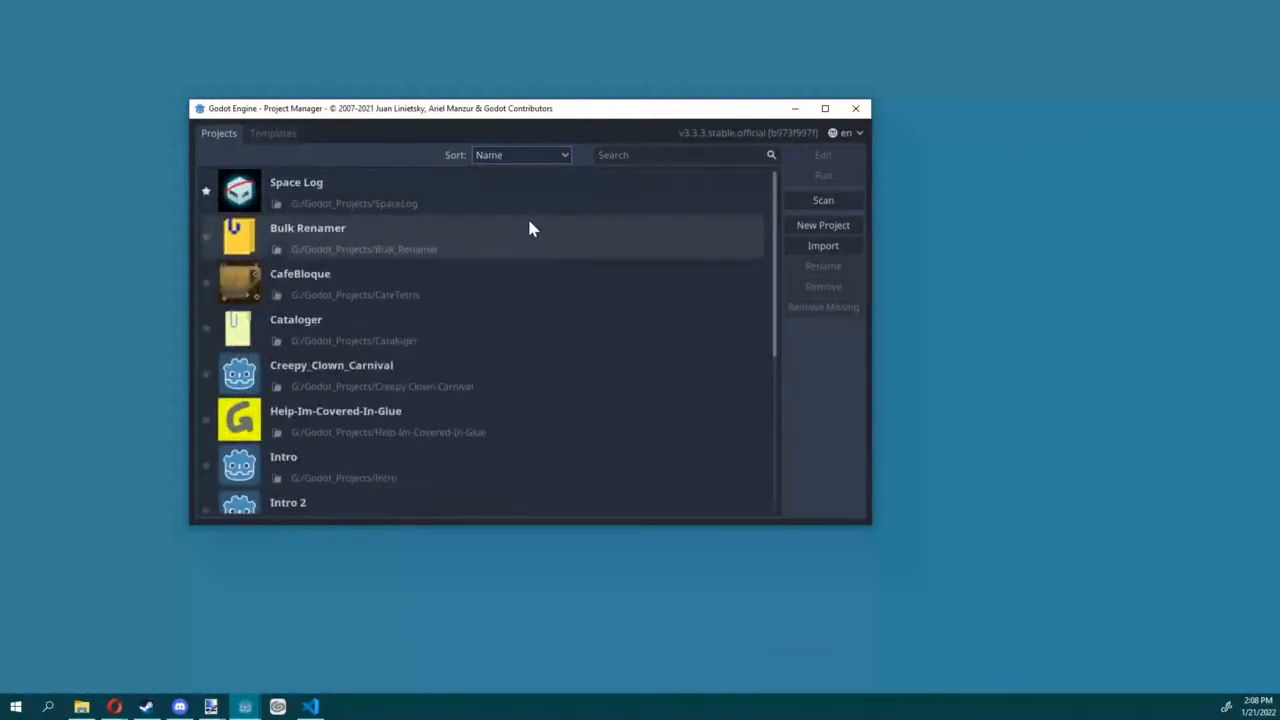
scroll(524, 205, down, 5)
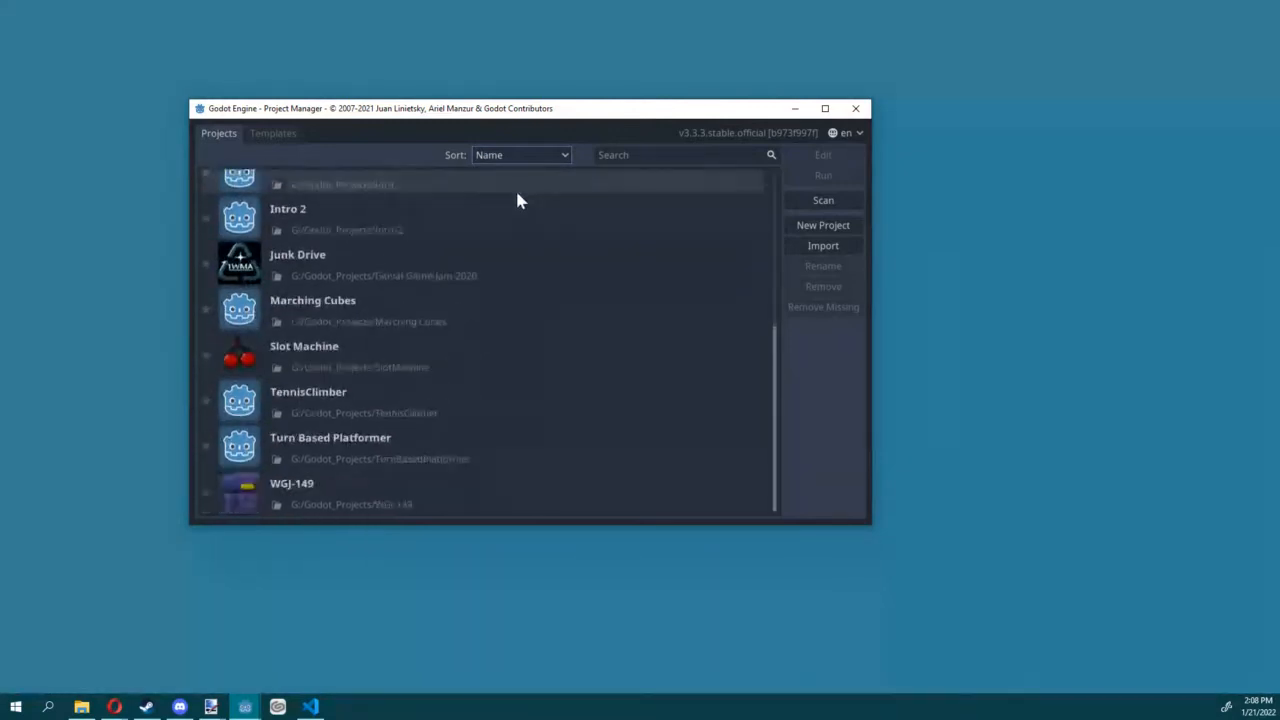
scroll(516, 190, up, 5)
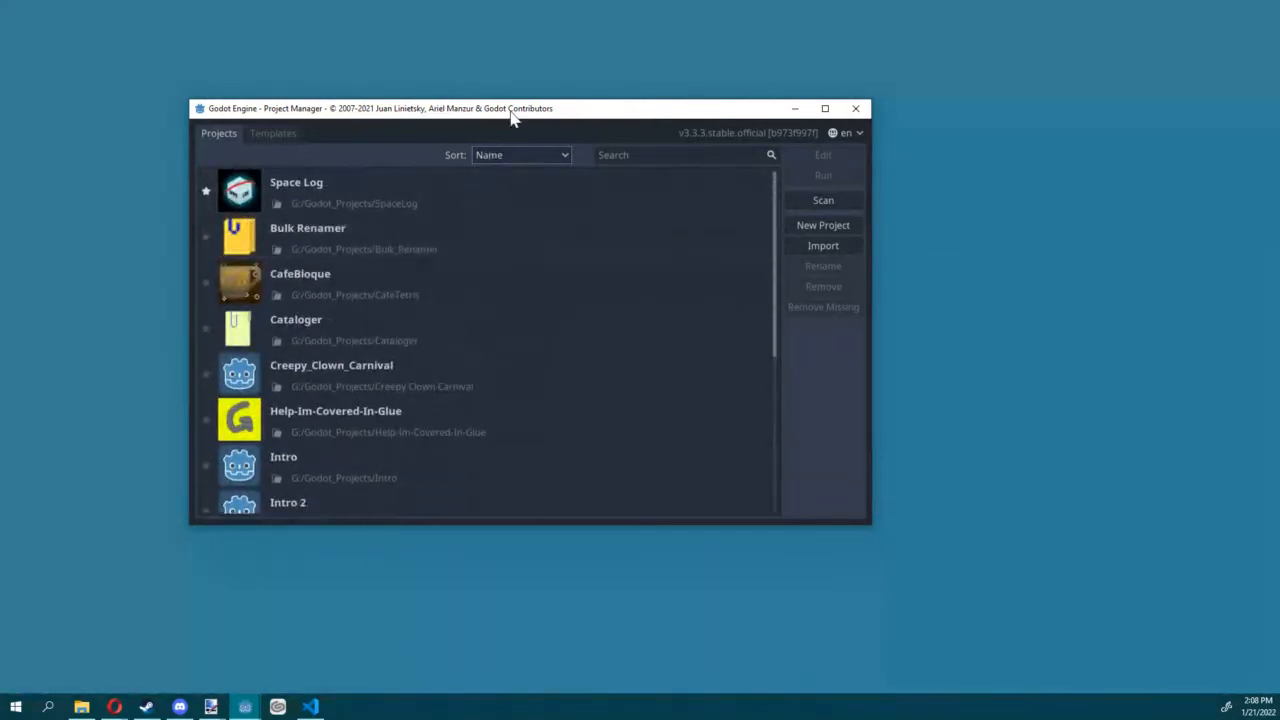
scroll(617, 214, down, 1)
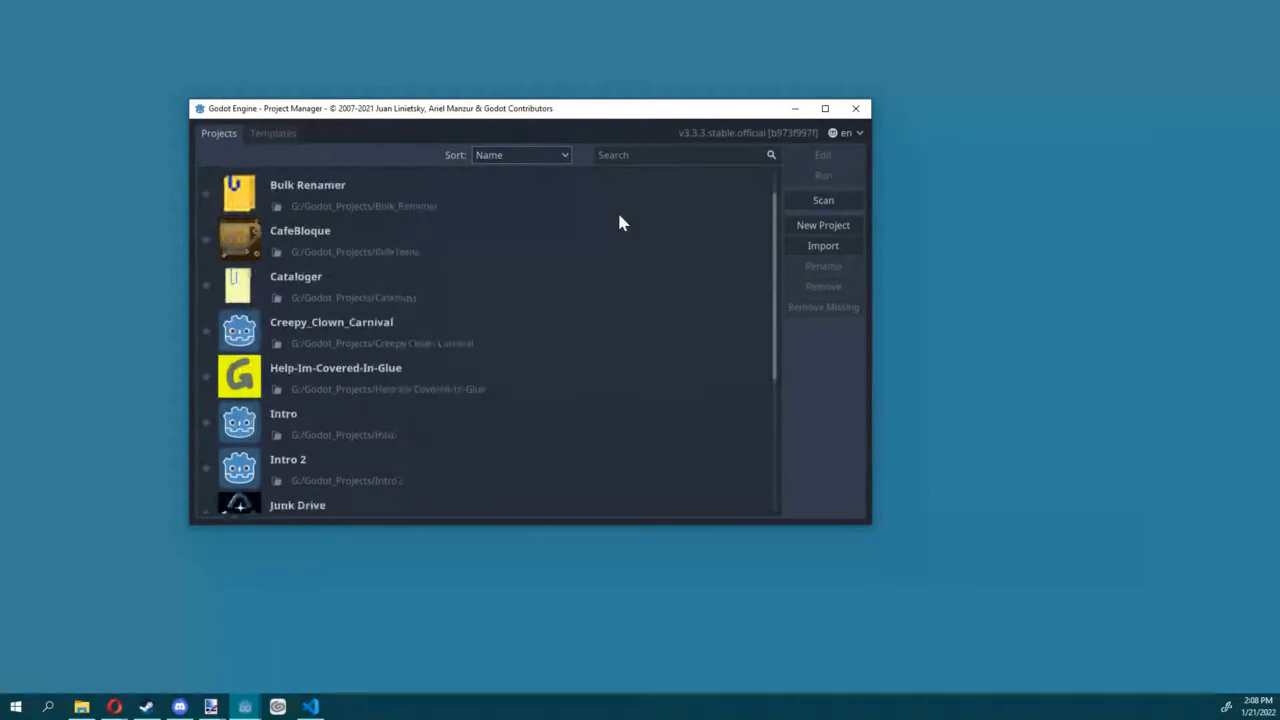
scroll(637, 220, up, 1)
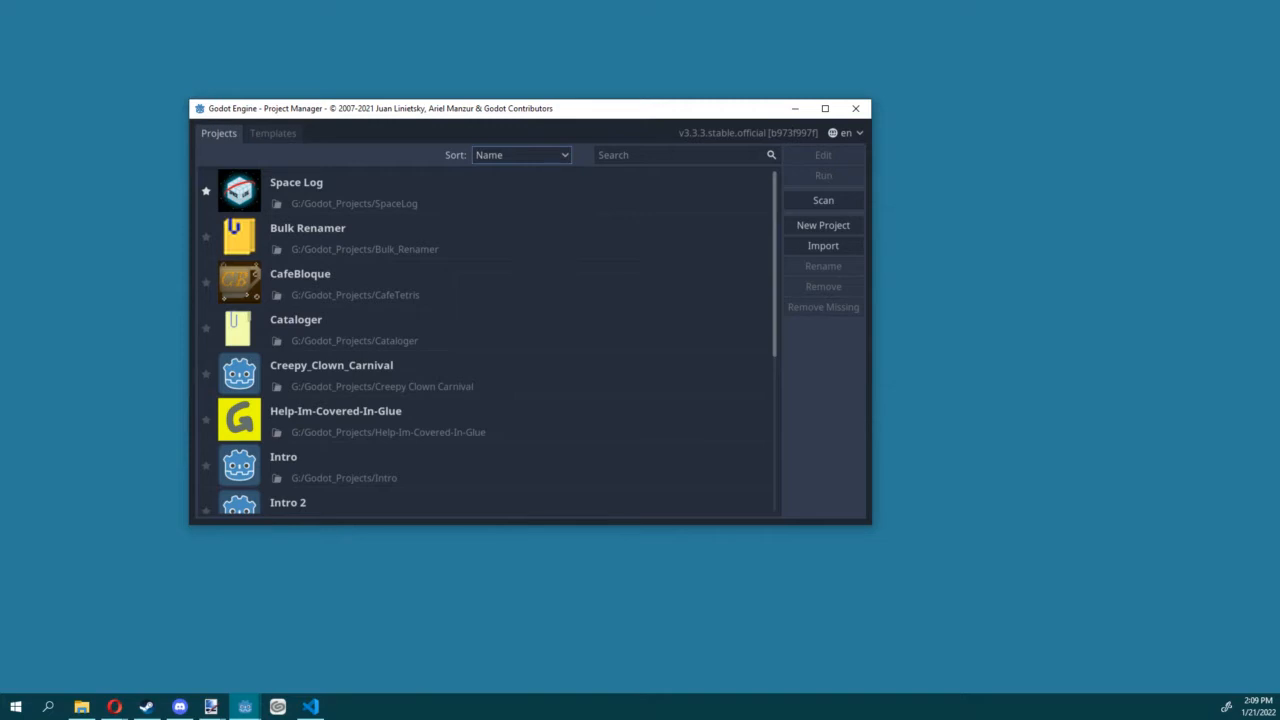
key(alt+Tab)
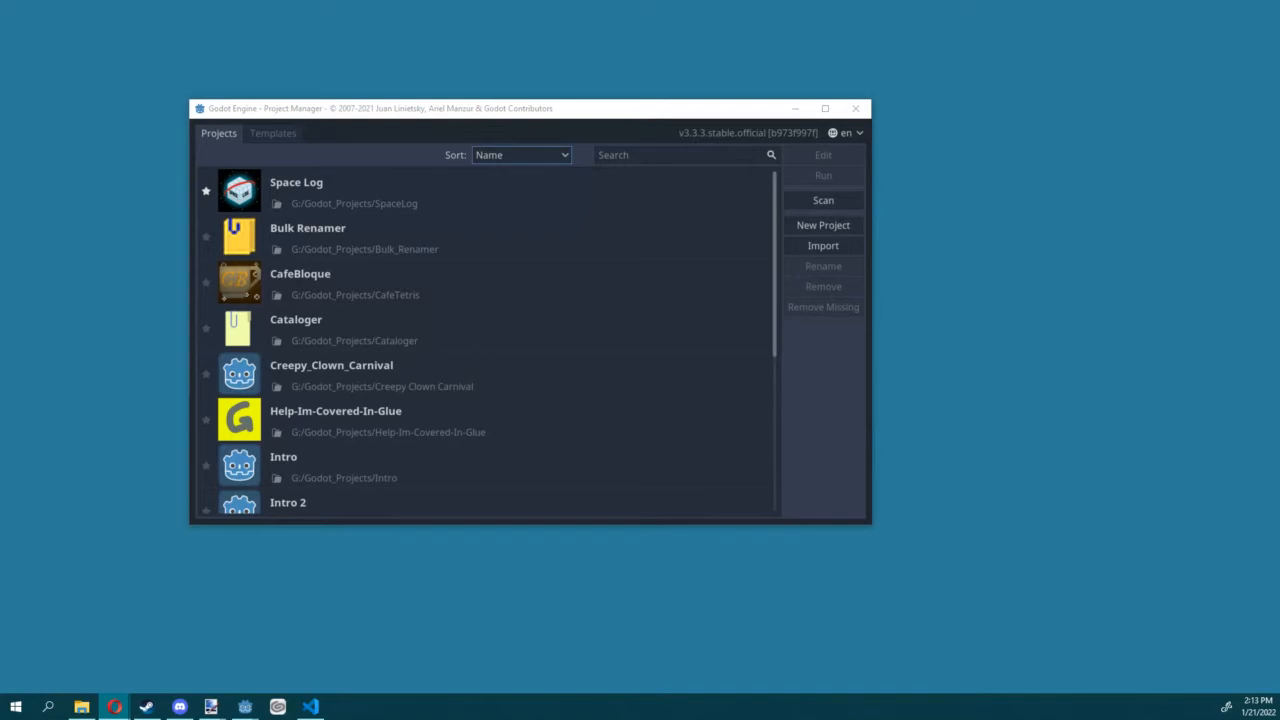
Step: Start a new project, create the default New Game Project folder and open the directory browser for the project path
click(823, 227)
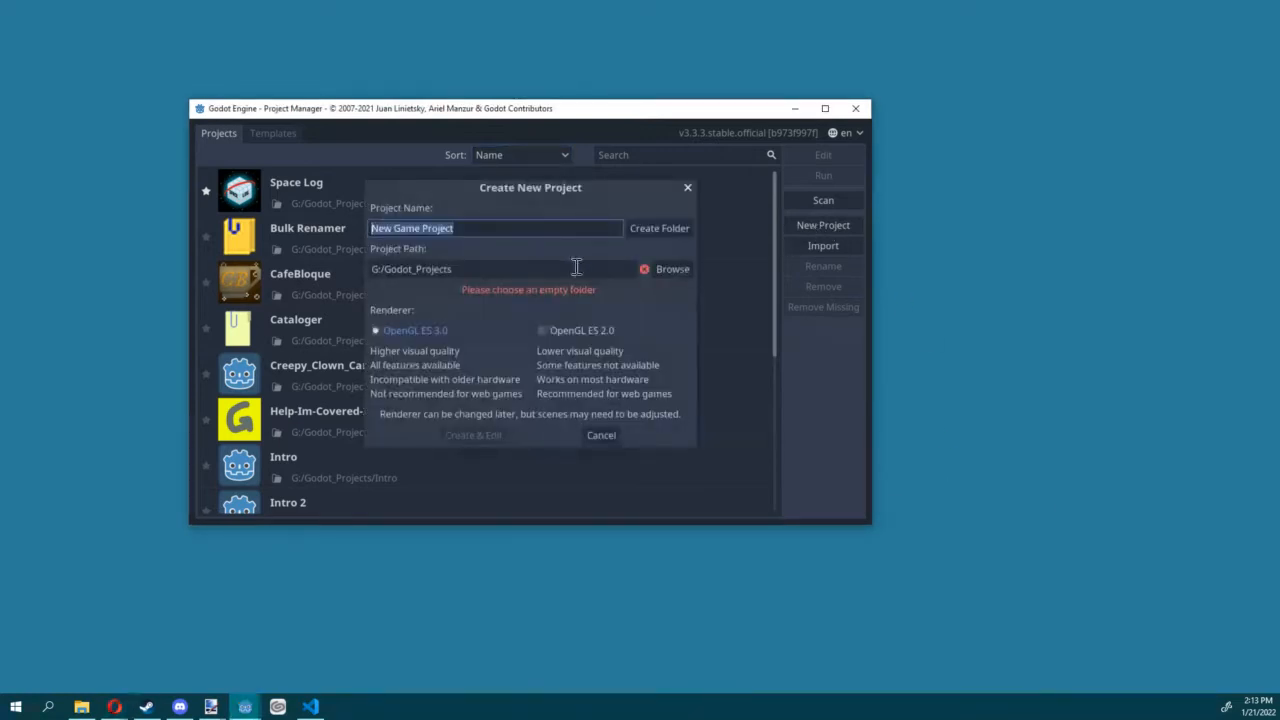
click(657, 234)
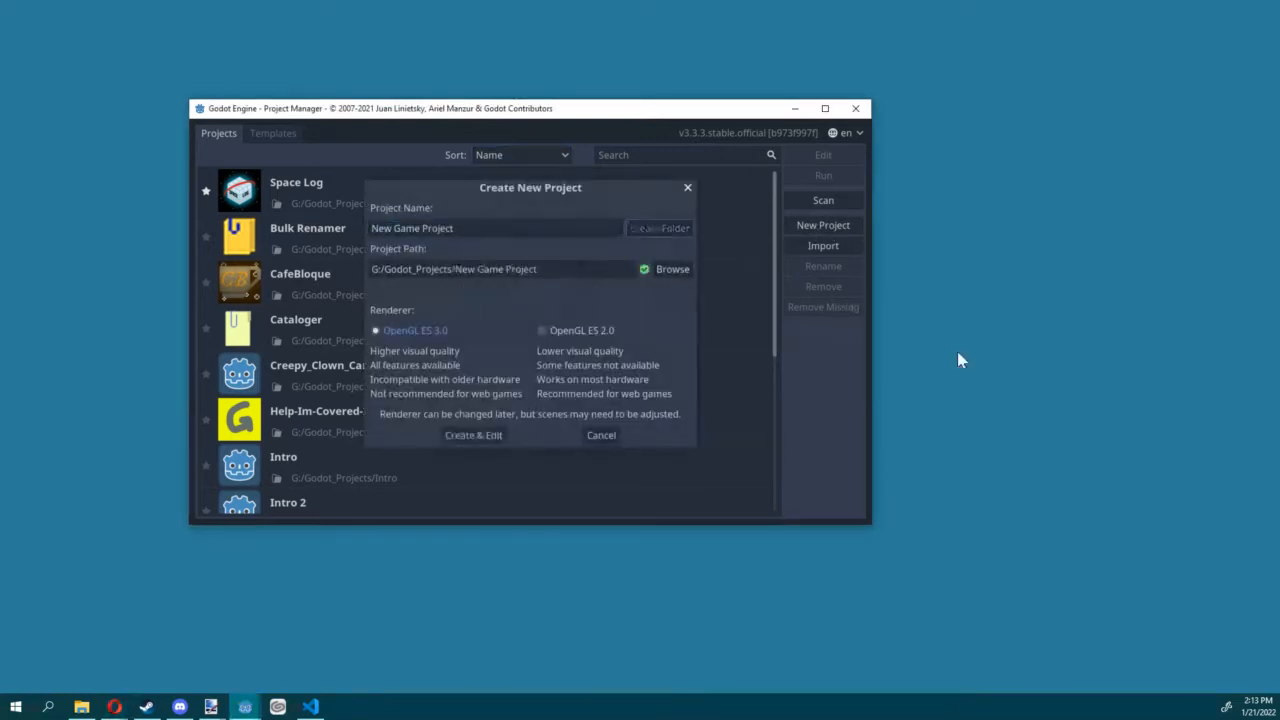
click(665, 270)
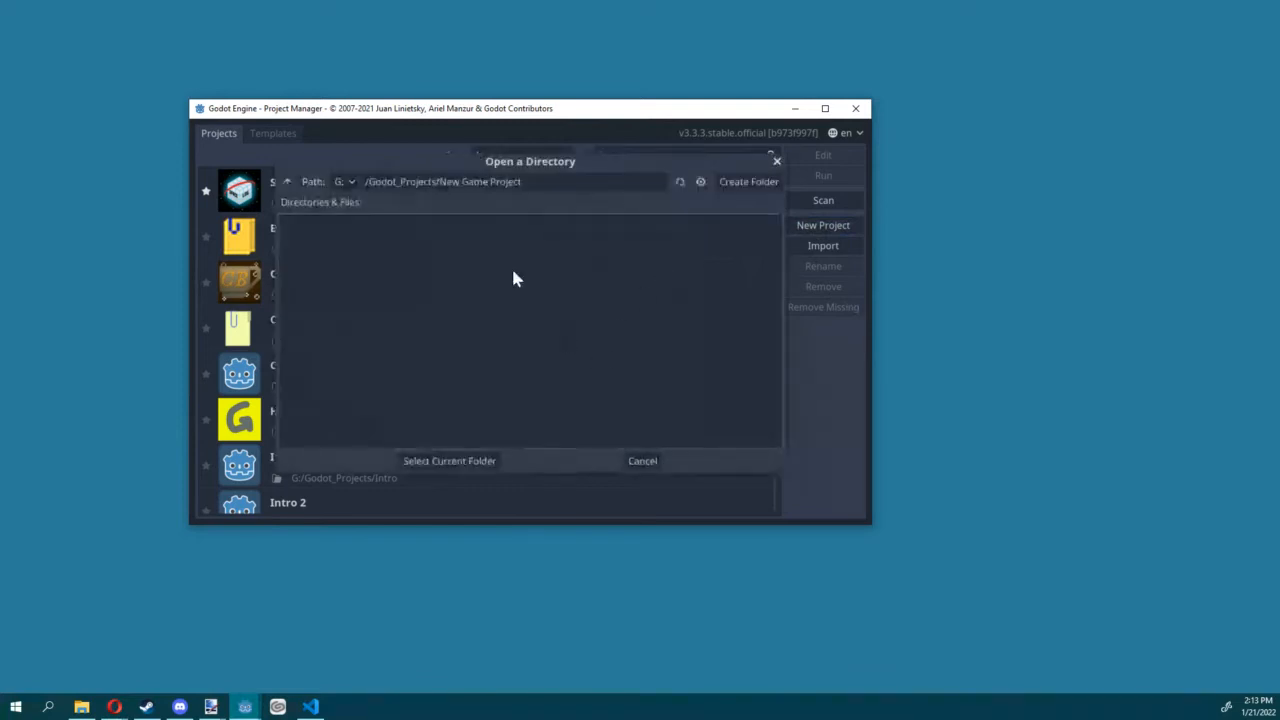
Step: Create the folder "Intro to Godot" in G:/Godot_Projects, select it as the project path and create the "Intro To Godot" project with OpenGL ES 3.0
click(750, 186)
click(287, 181)
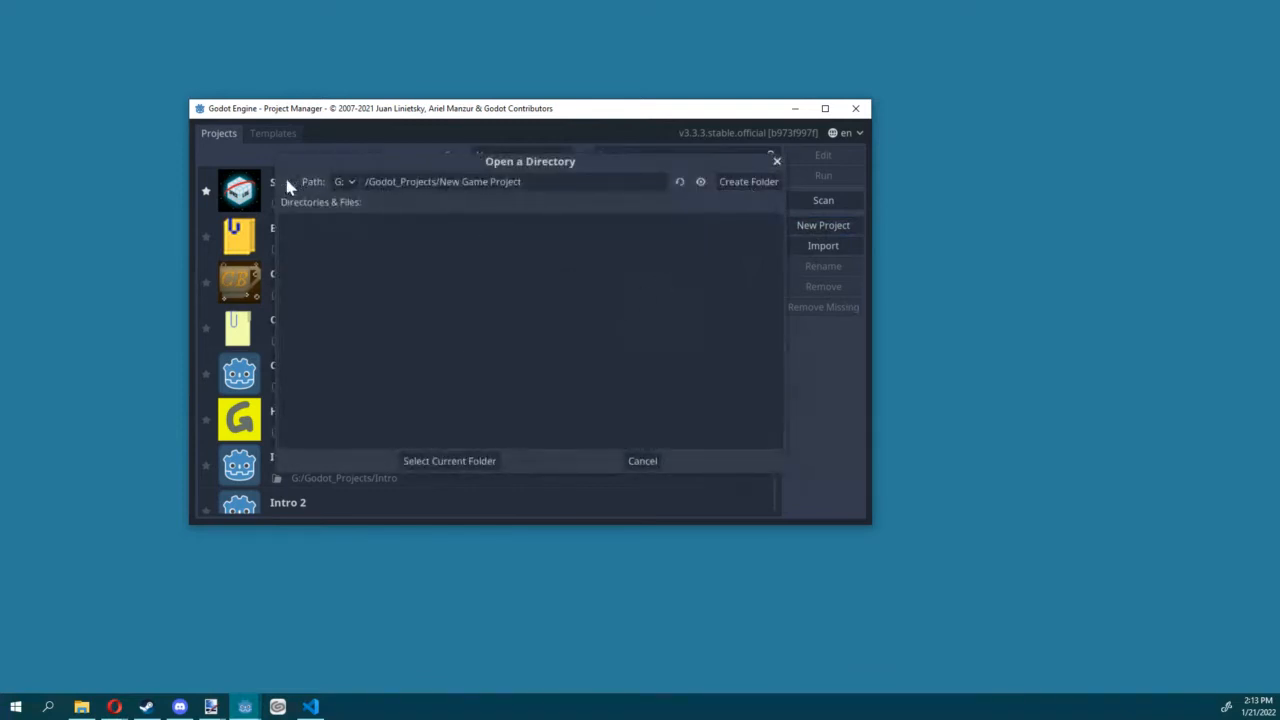
click(287, 181)
click(748, 181)
text(In)
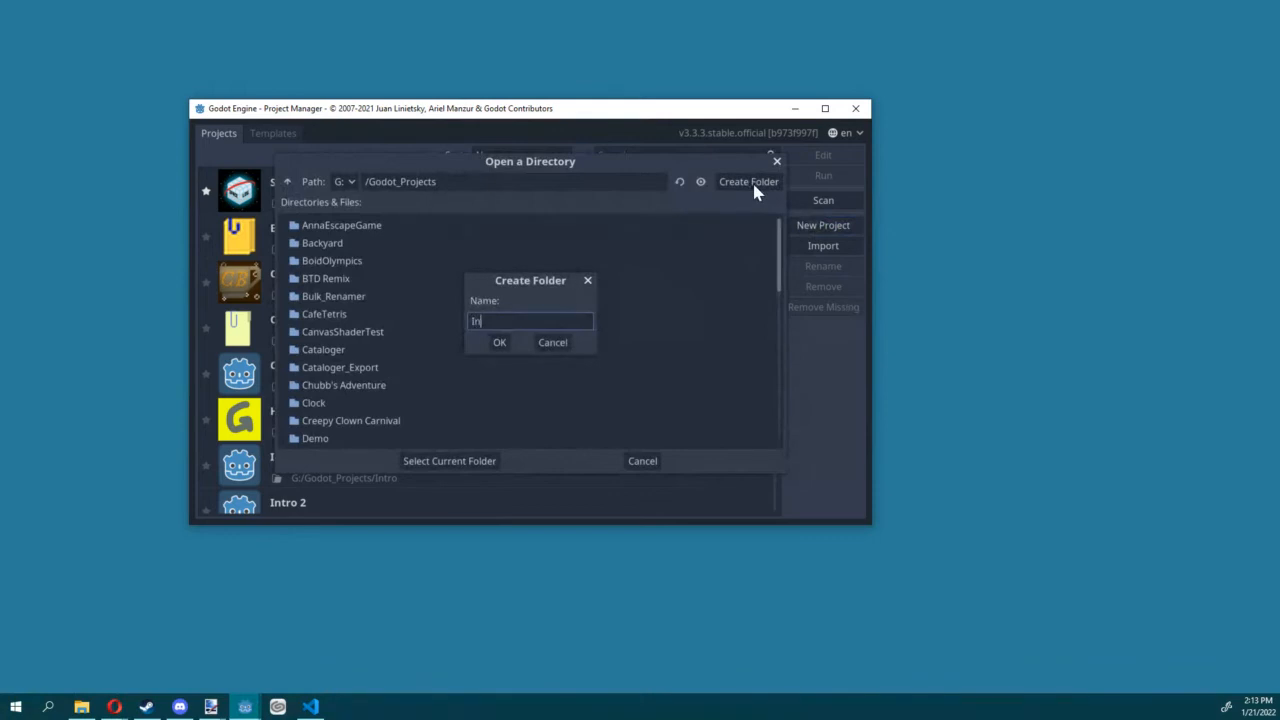
text(tro to Godot)
click(499, 342)
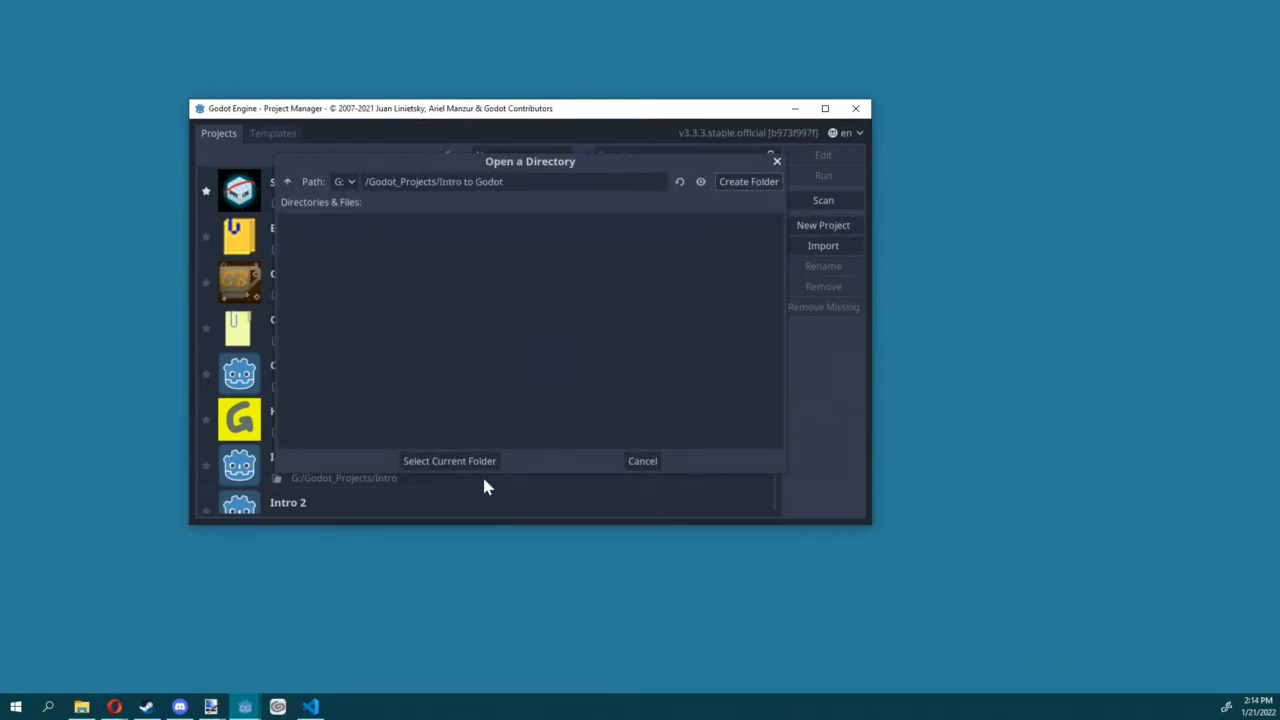
click(470, 461)
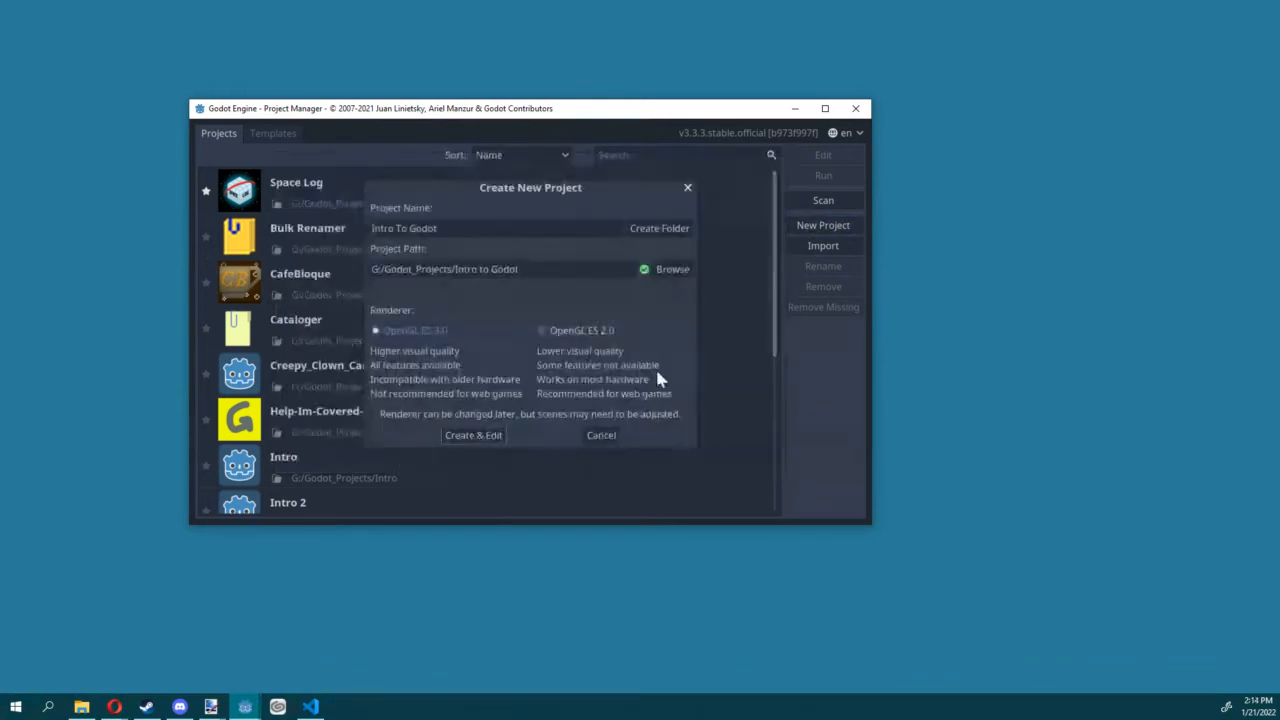
click(477, 435)
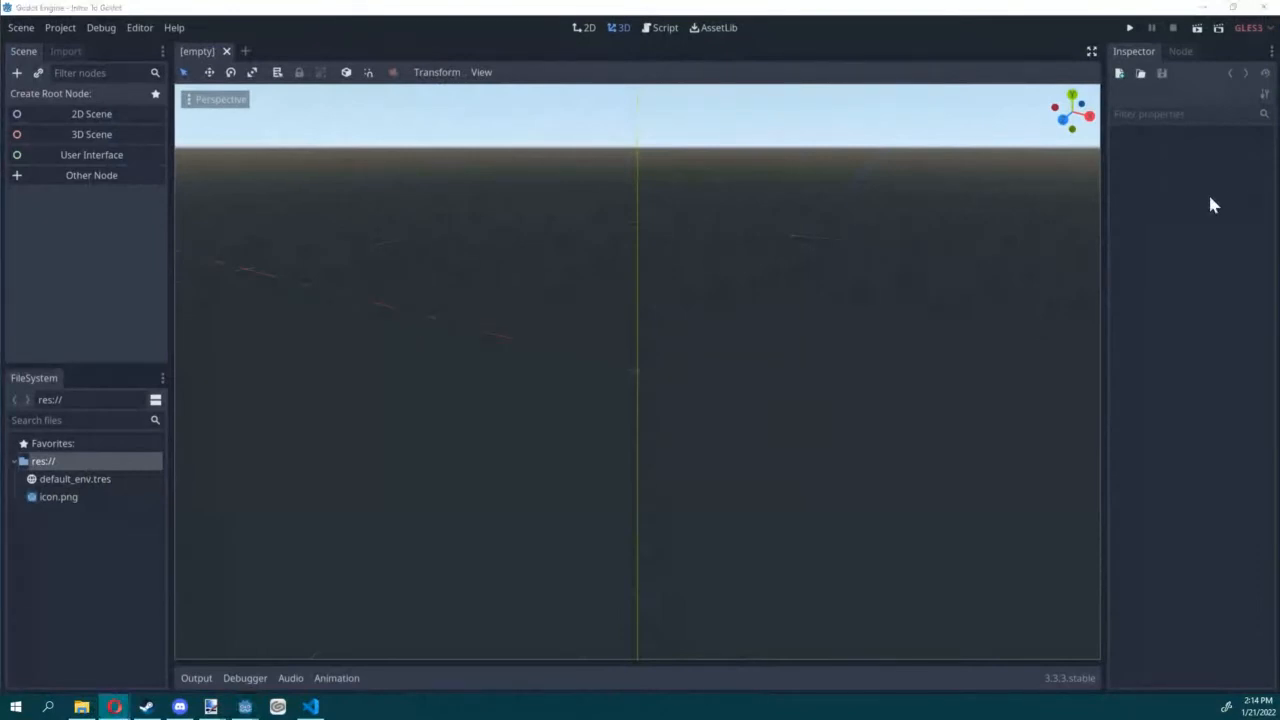
Step: Examine the 3D view from another angle and compare the 2D, 3D and Script workspaces of the editor
middle_drag(706, 321, 831, 304)
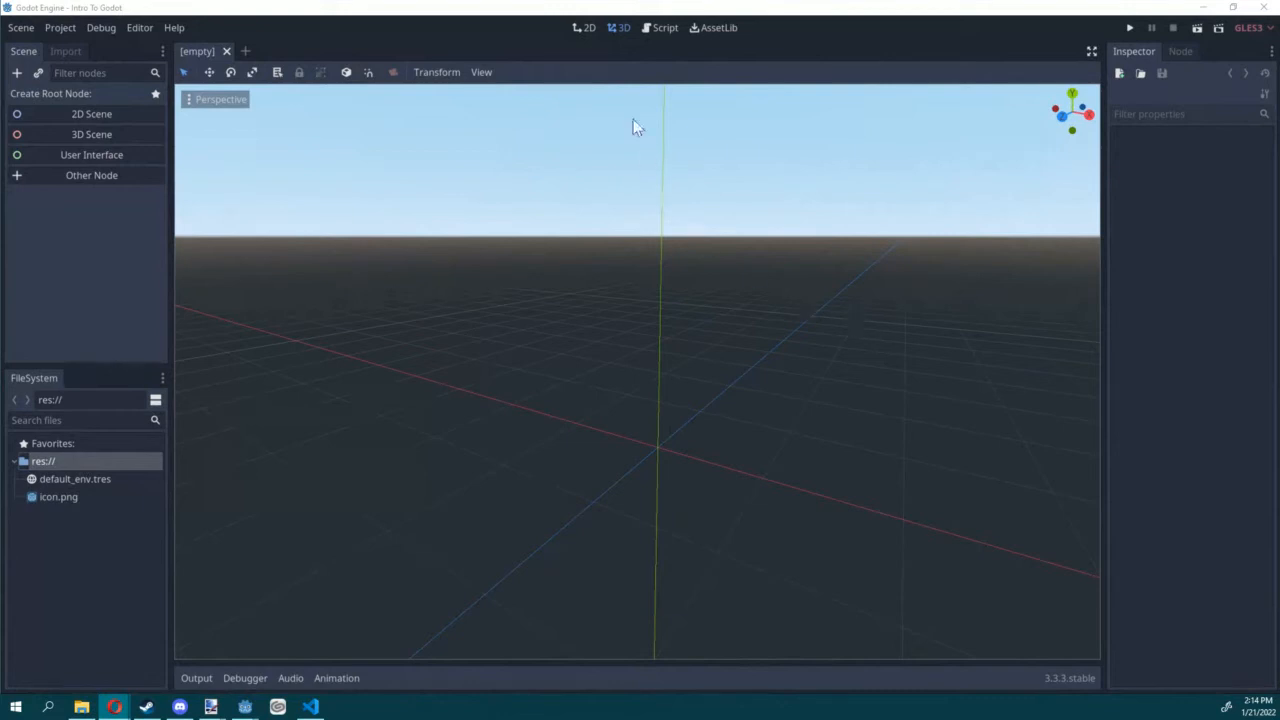
click(586, 28)
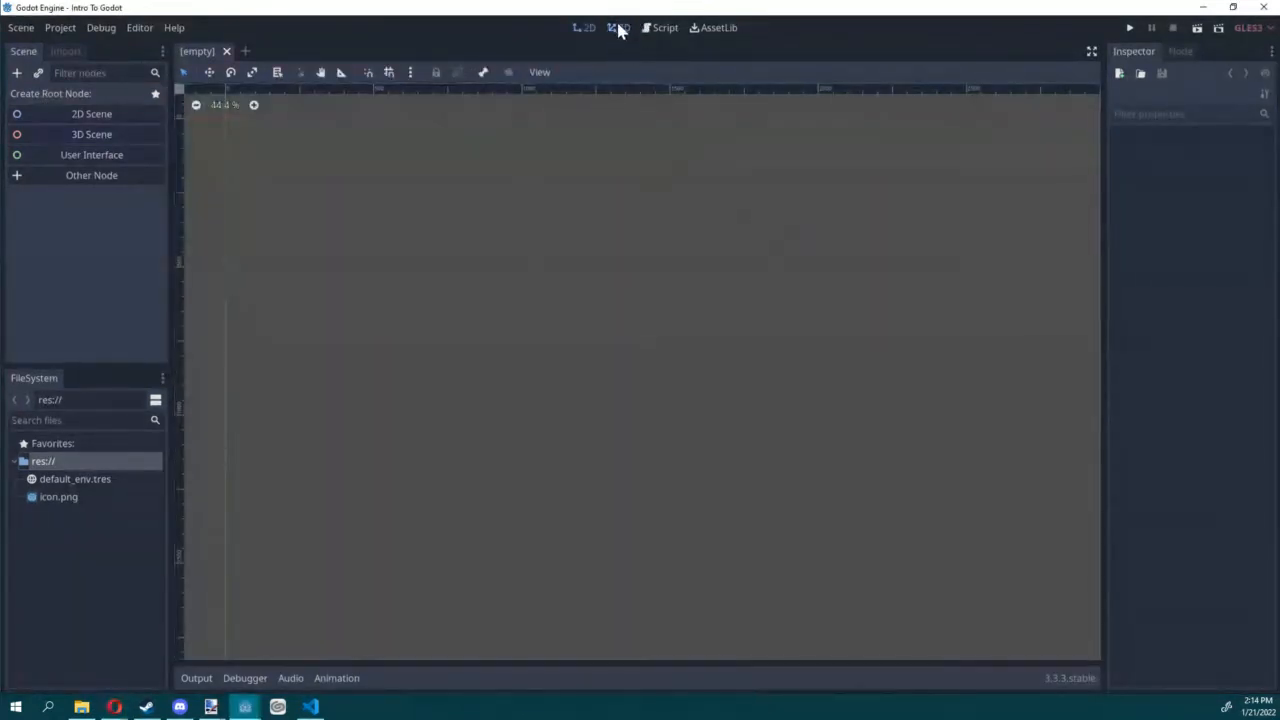
click(662, 28)
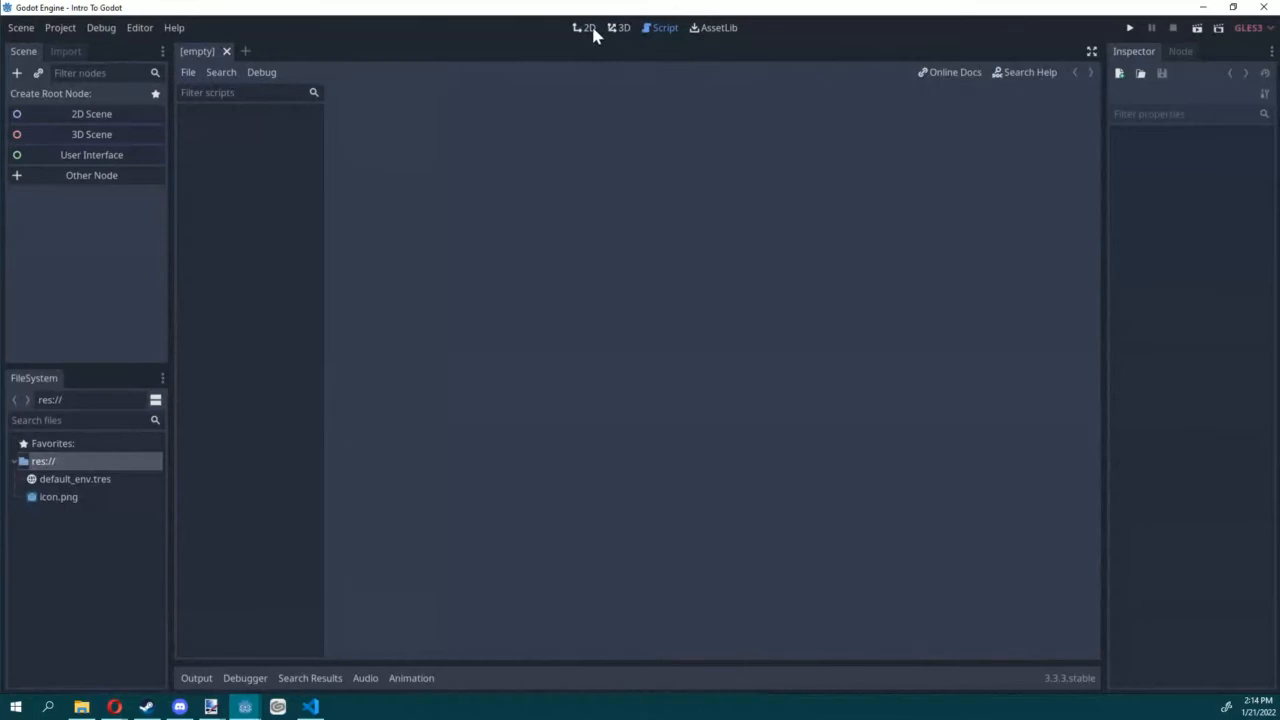
click(591, 28)
click(622, 28)
click(655, 28)
click(620, 28)
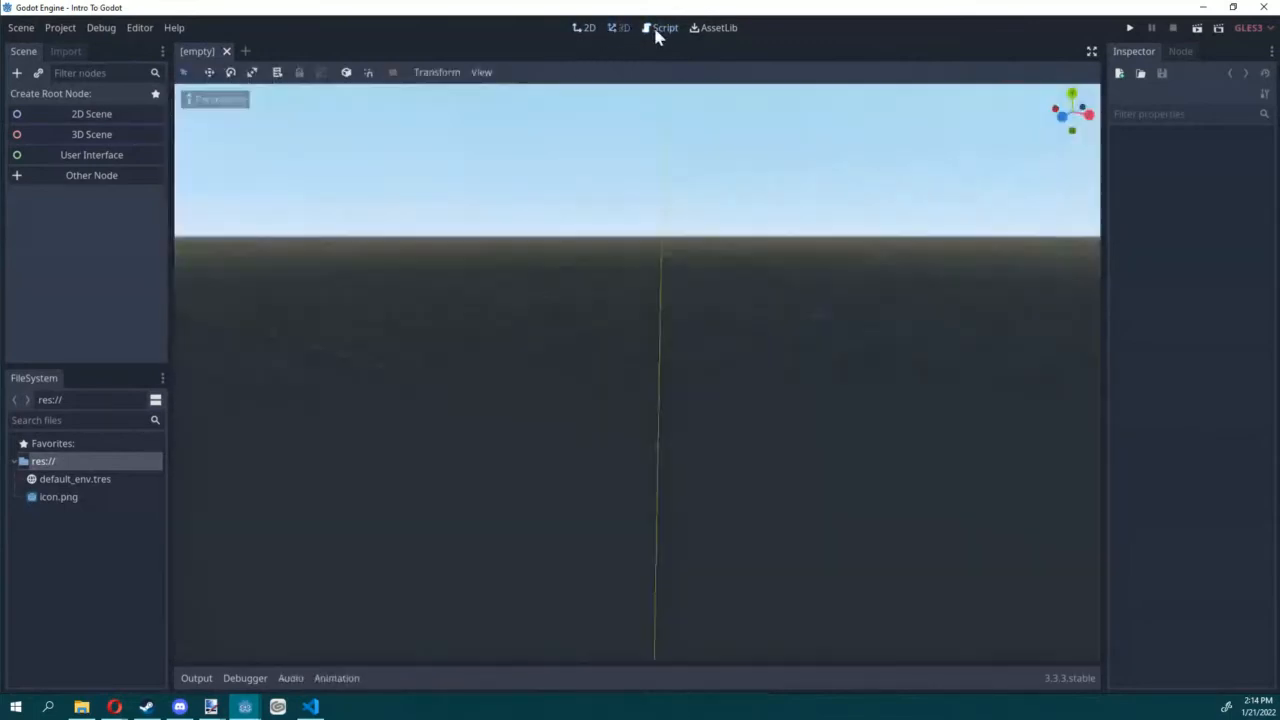
click(655, 28)
Step: Browse the first two pages of available assets in the asset library
click(695, 30)
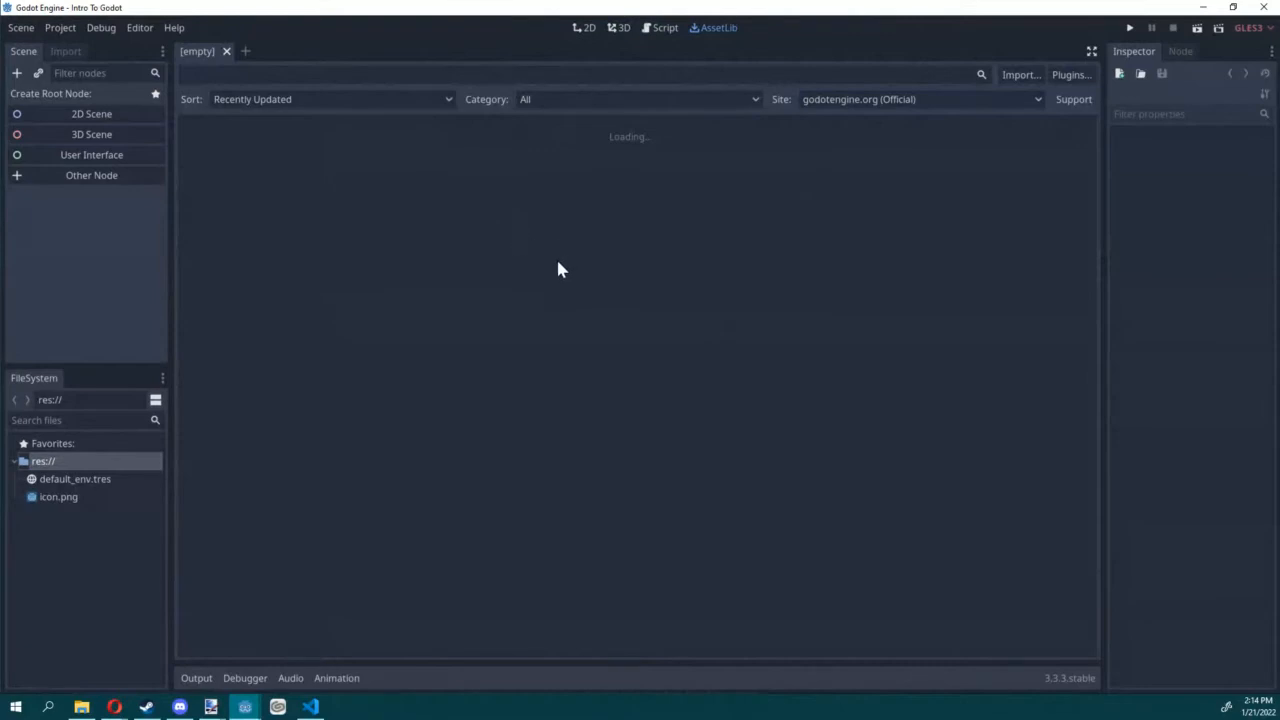
scroll(555, 290, down, 15)
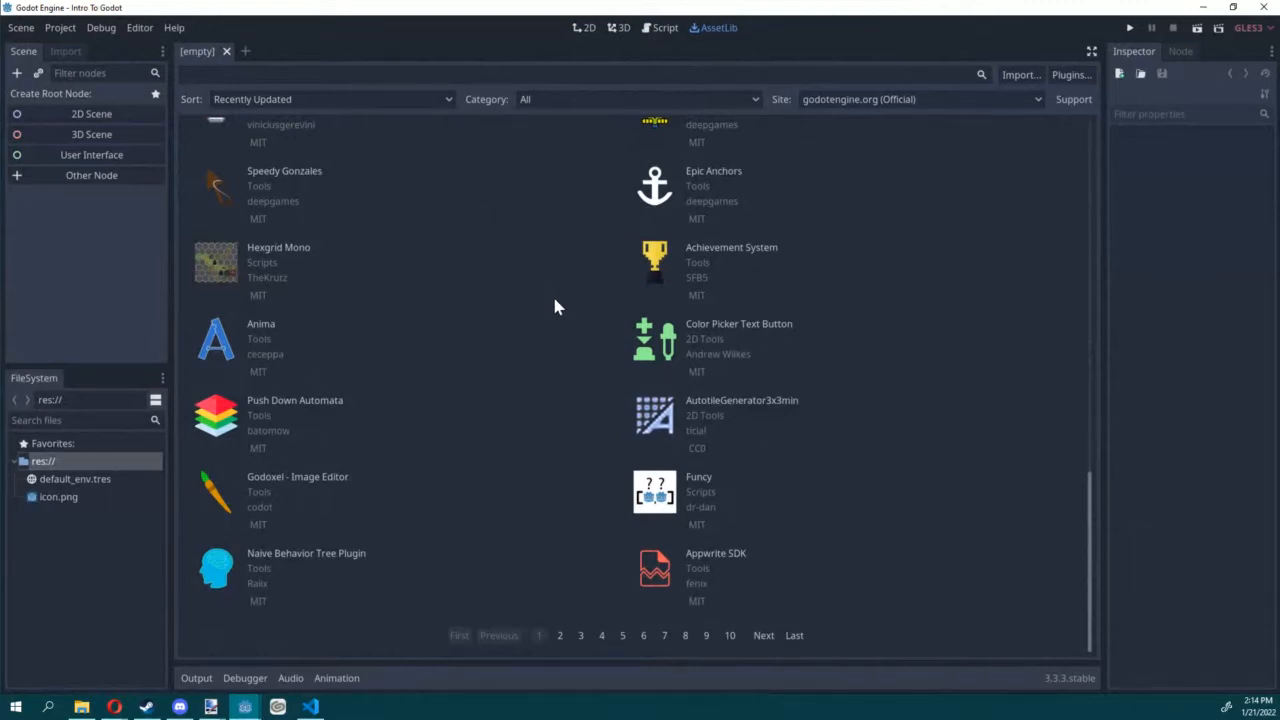
scroll(526, 340, up, 4)
scroll(525, 560, down, 4)
click(561, 637)
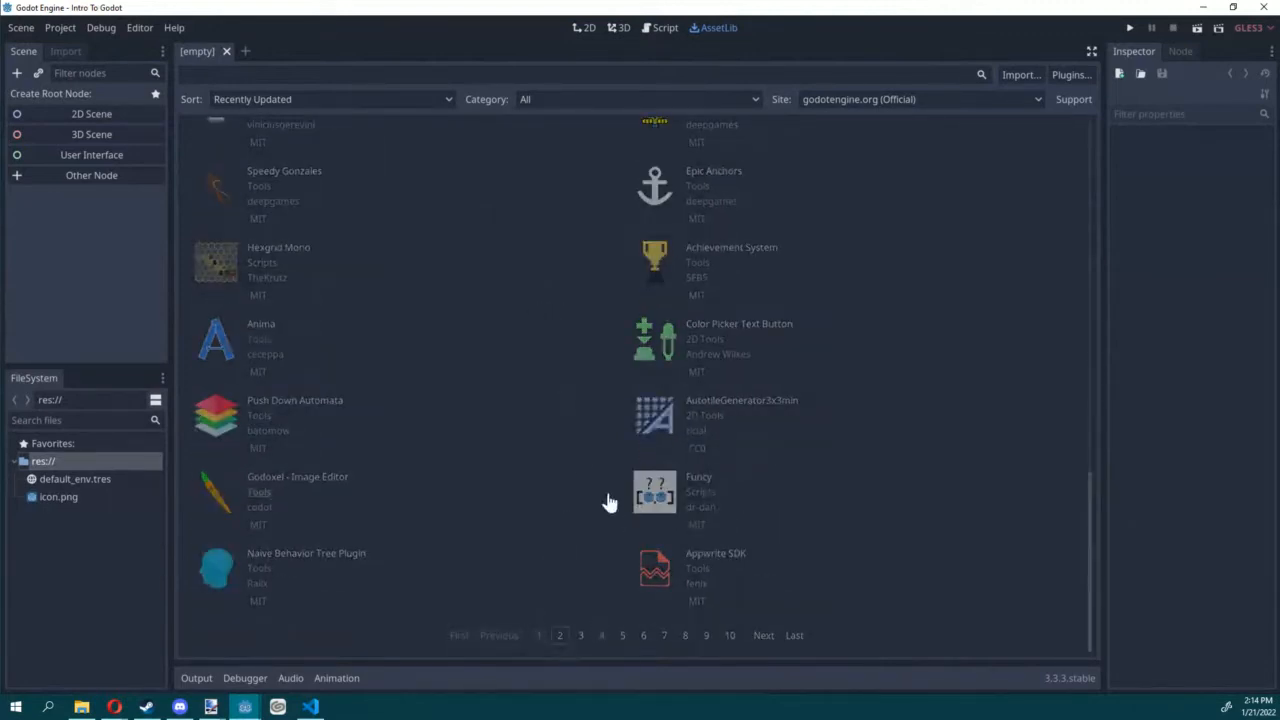
scroll(547, 455, down, 3)
scroll(530, 419, down, 8)
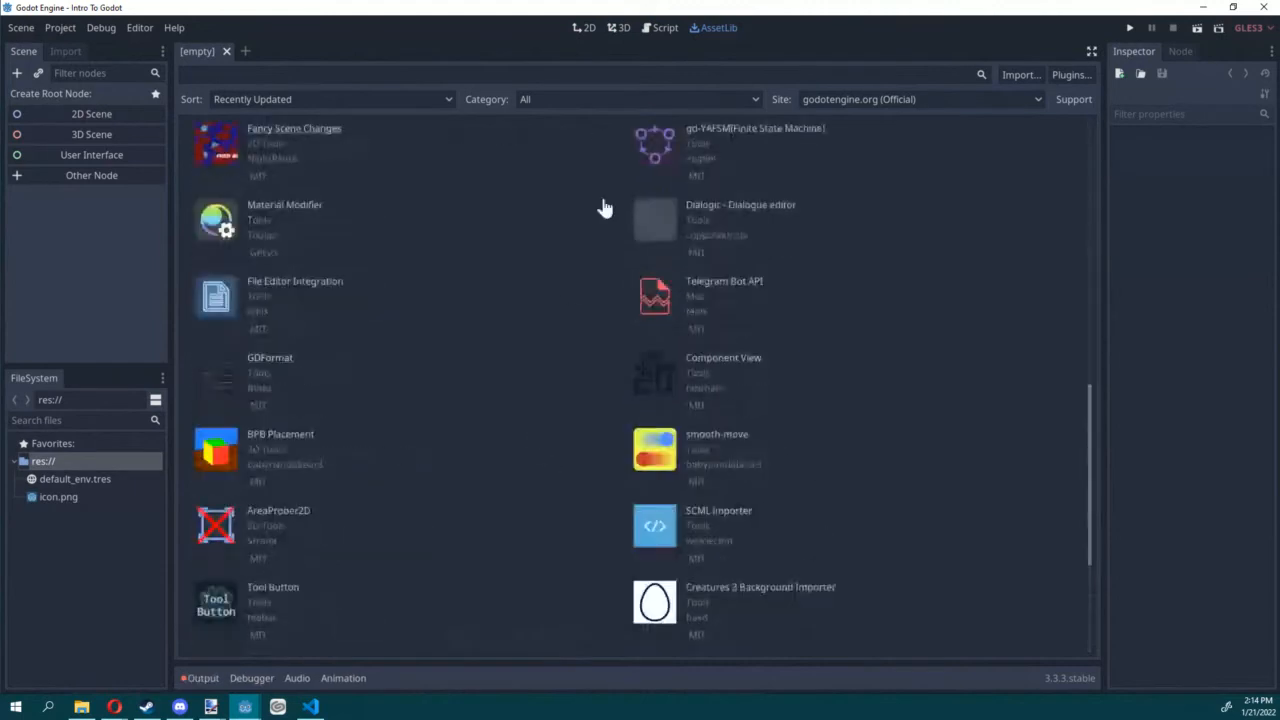
scroll(547, 378, up, 2)
scroll(546, 378, up, 10)
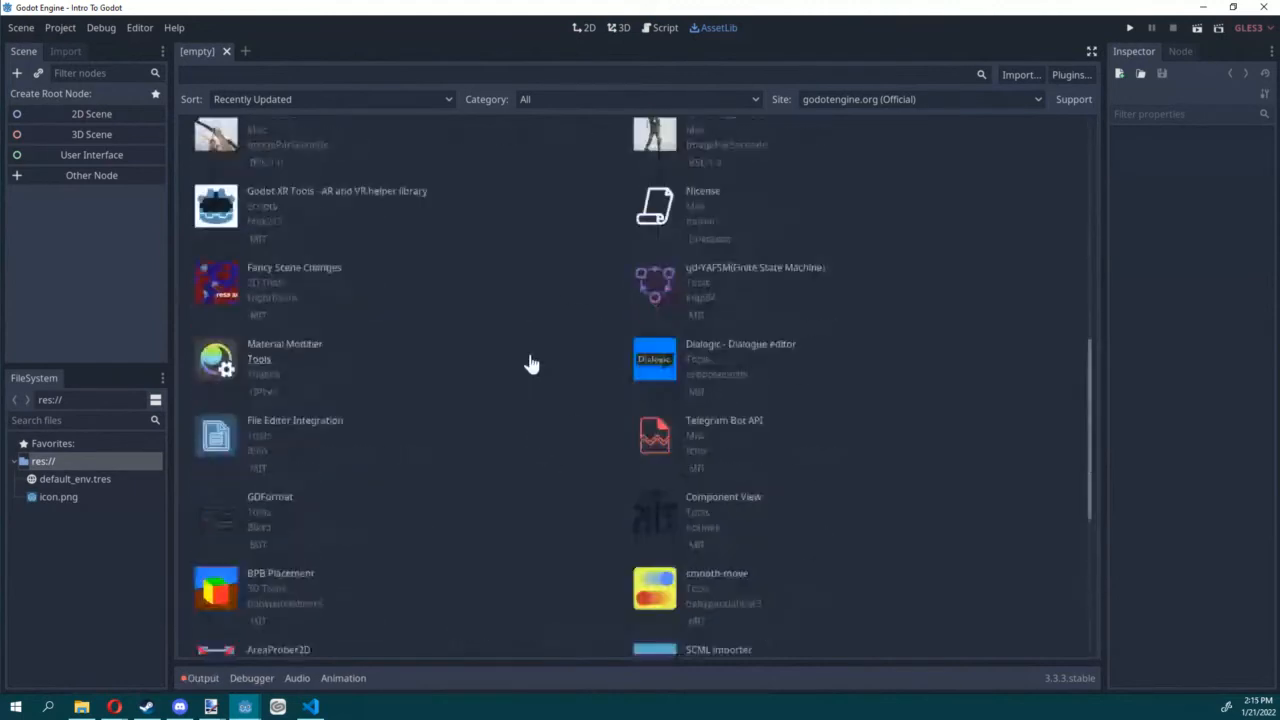
Step: Switch to the 2D workspace for a closer view of the empty scene's canvas
click(584, 27)
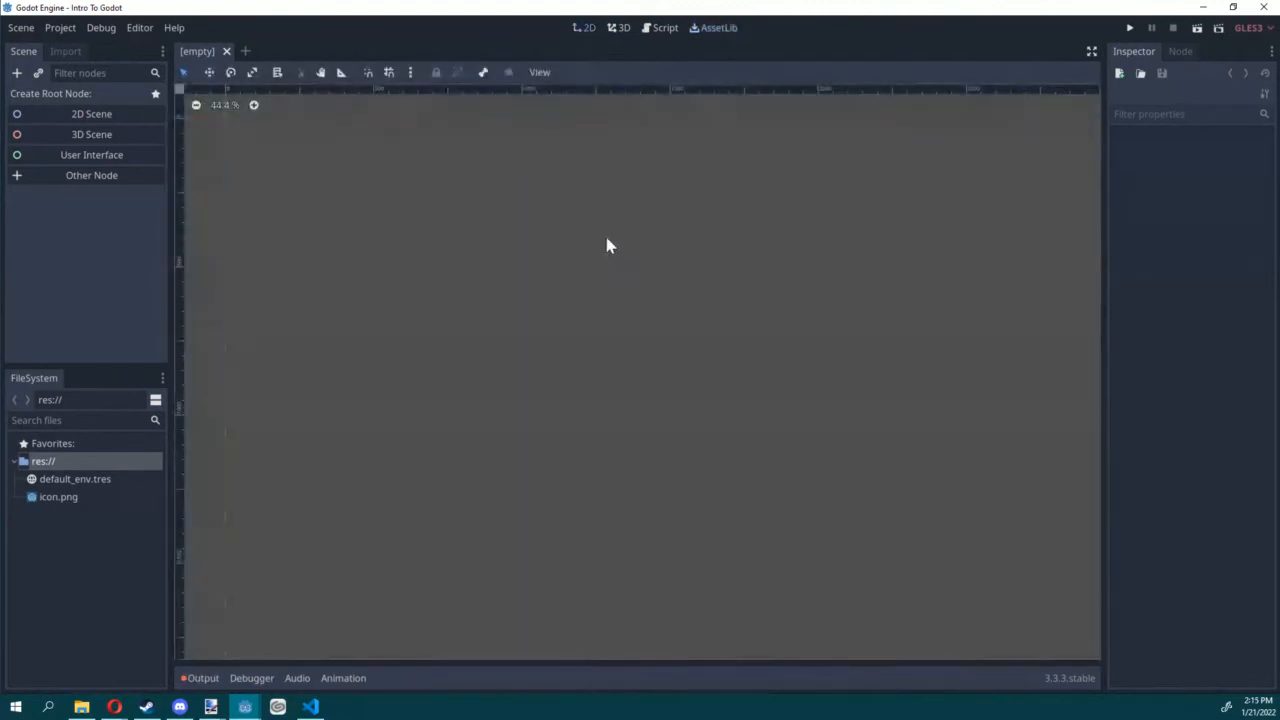
scroll(640, 300, up, 5)
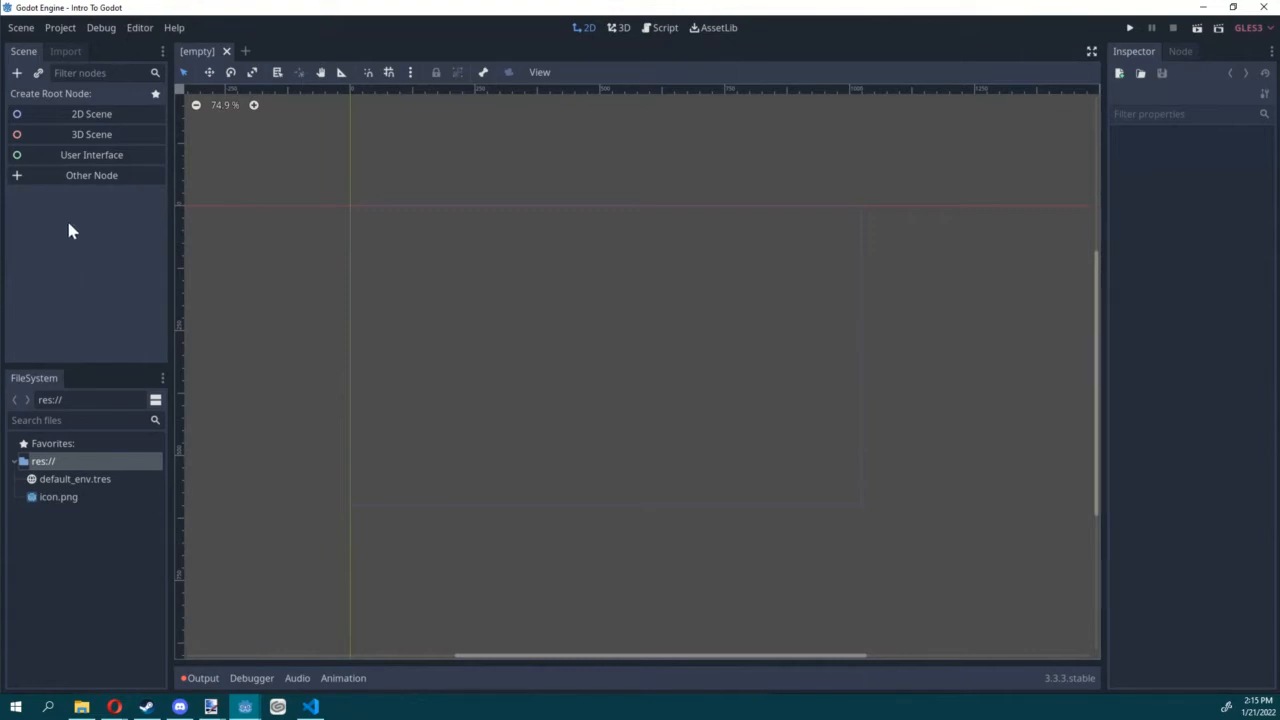
Step: Create a 2D scene root node, name it Root and save the scene as Root.tscn
click(86, 116)
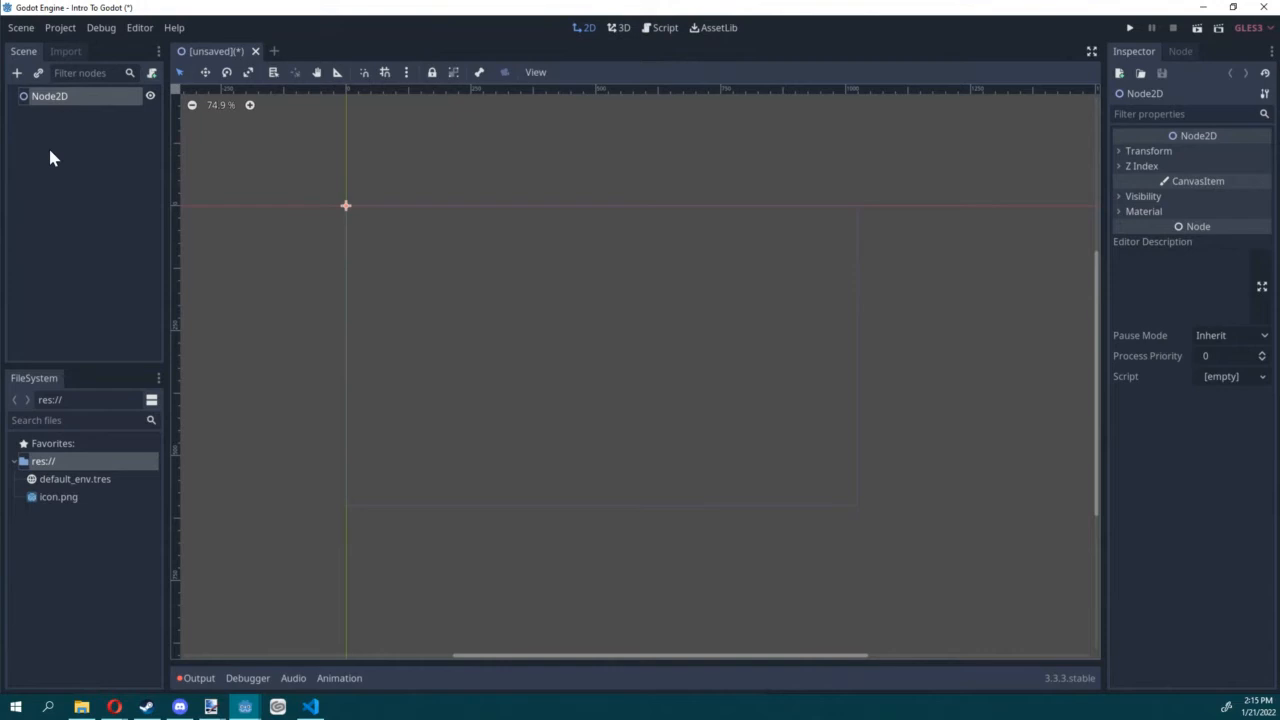
double_click(60, 96)
text(Root)
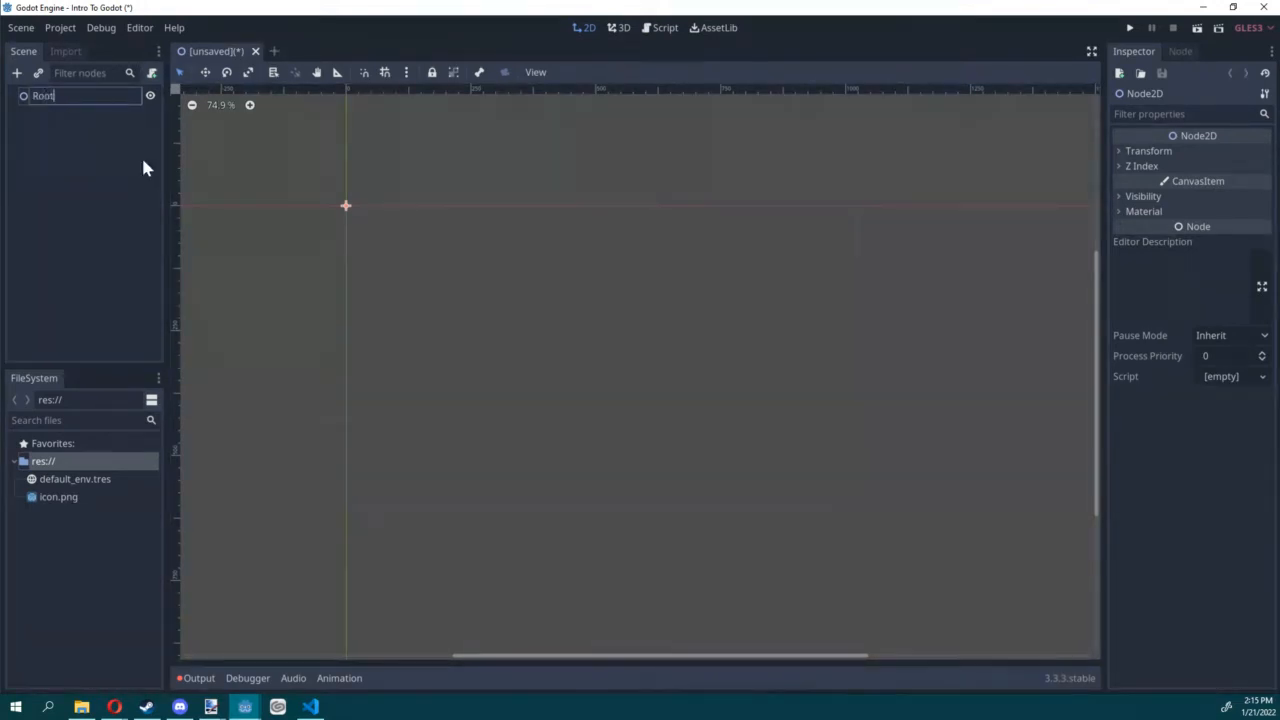
key(Return)
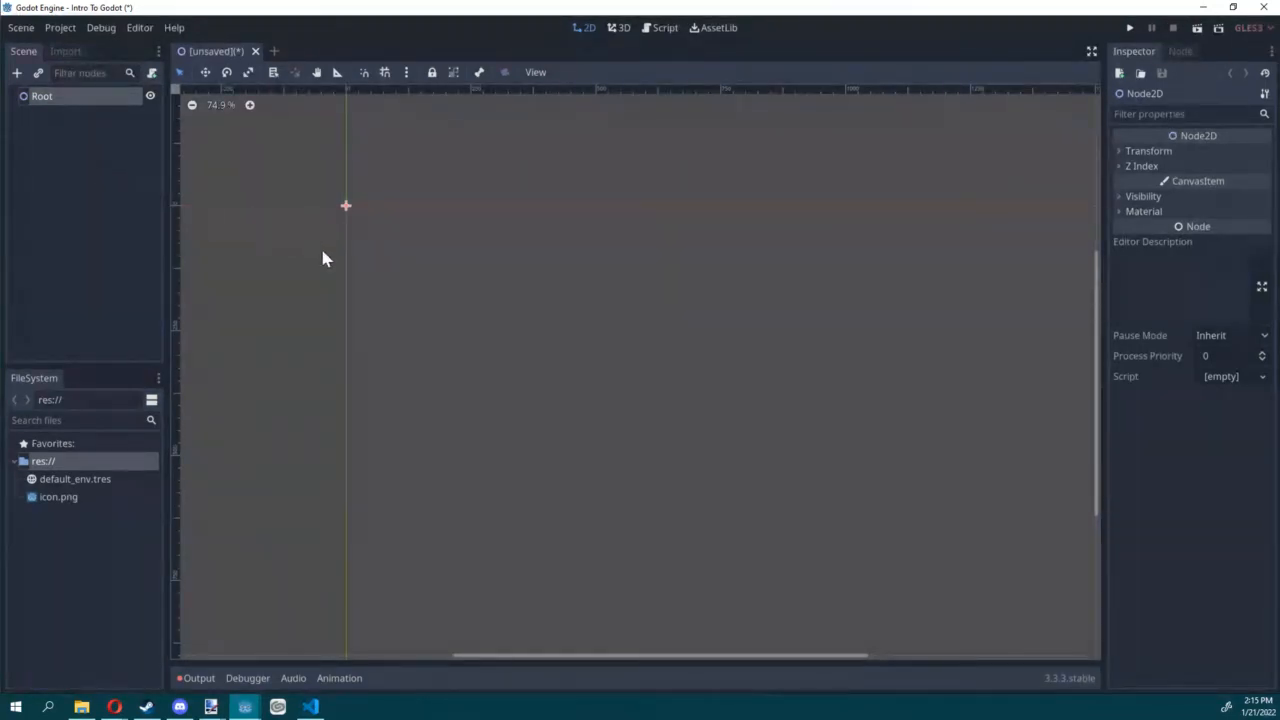
key(ctrl+s)
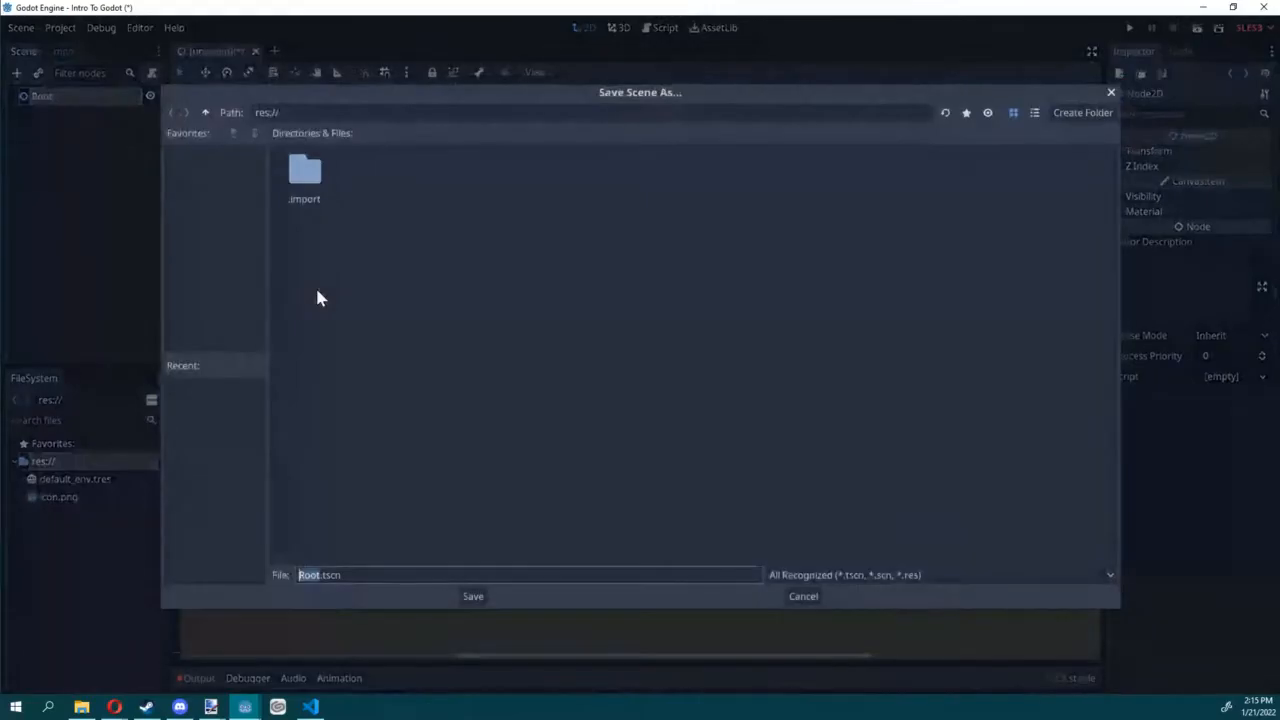
click(472, 597)
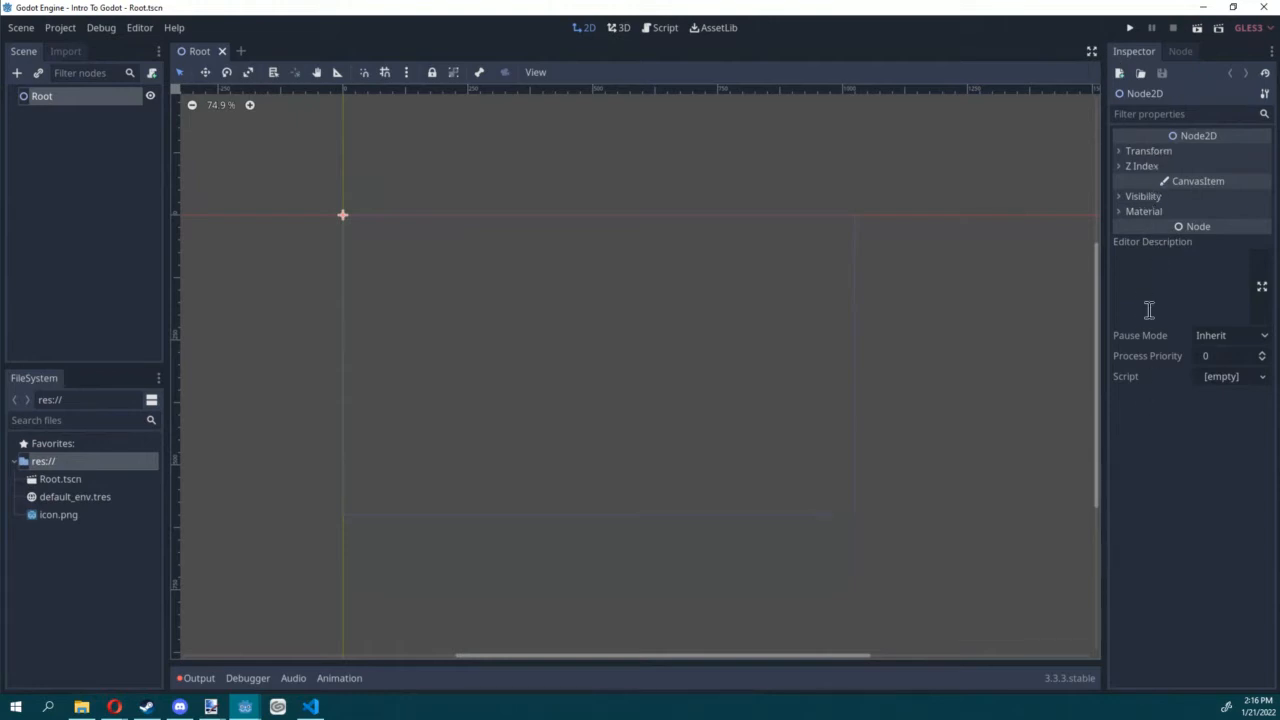
Step: Examine the Transform and Z Index properties of the Root node
click(1137, 153)
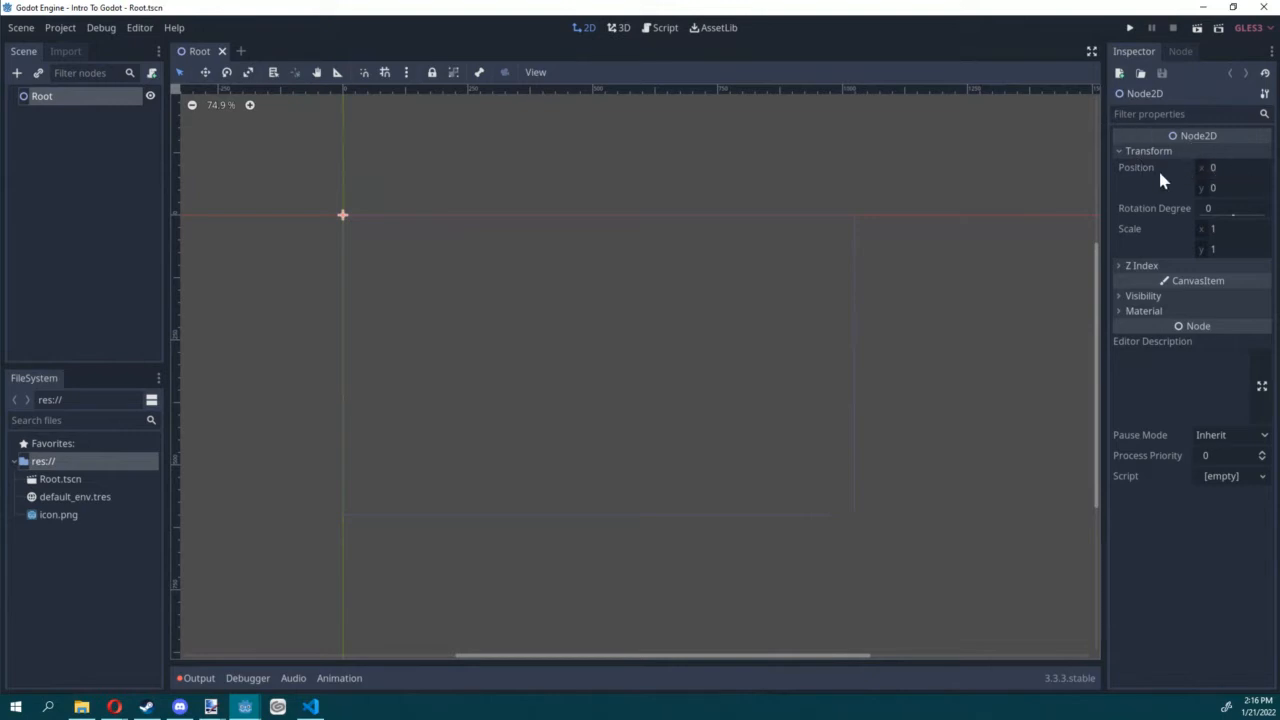
click(1155, 266)
click(1162, 150)
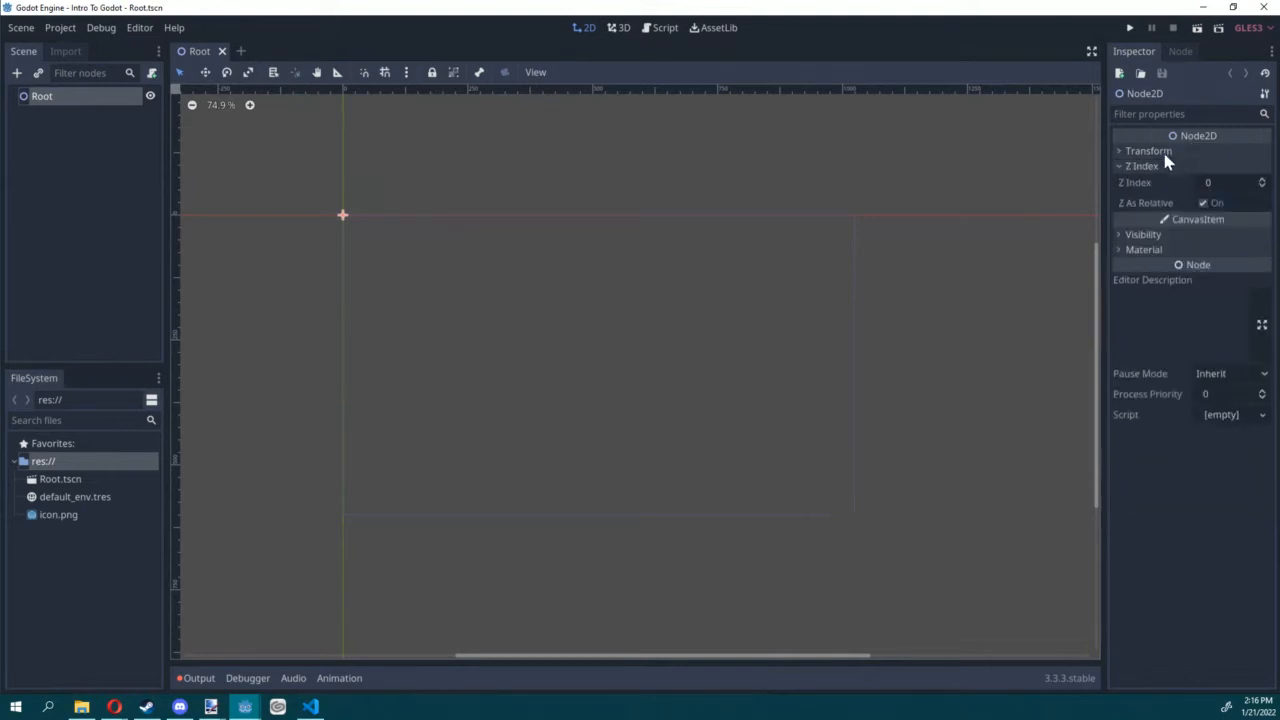
click(1160, 167)
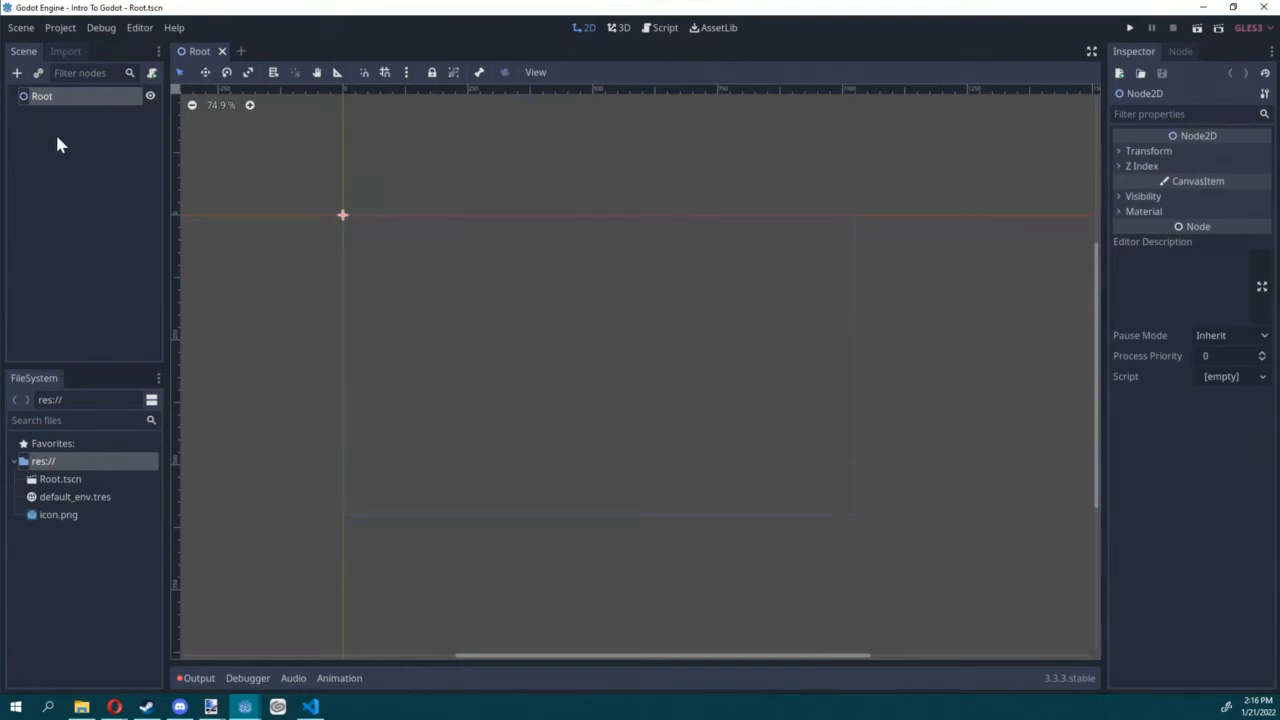
Step: Browse the available node types and add a Sprite node as a child of Root
click(19, 76)
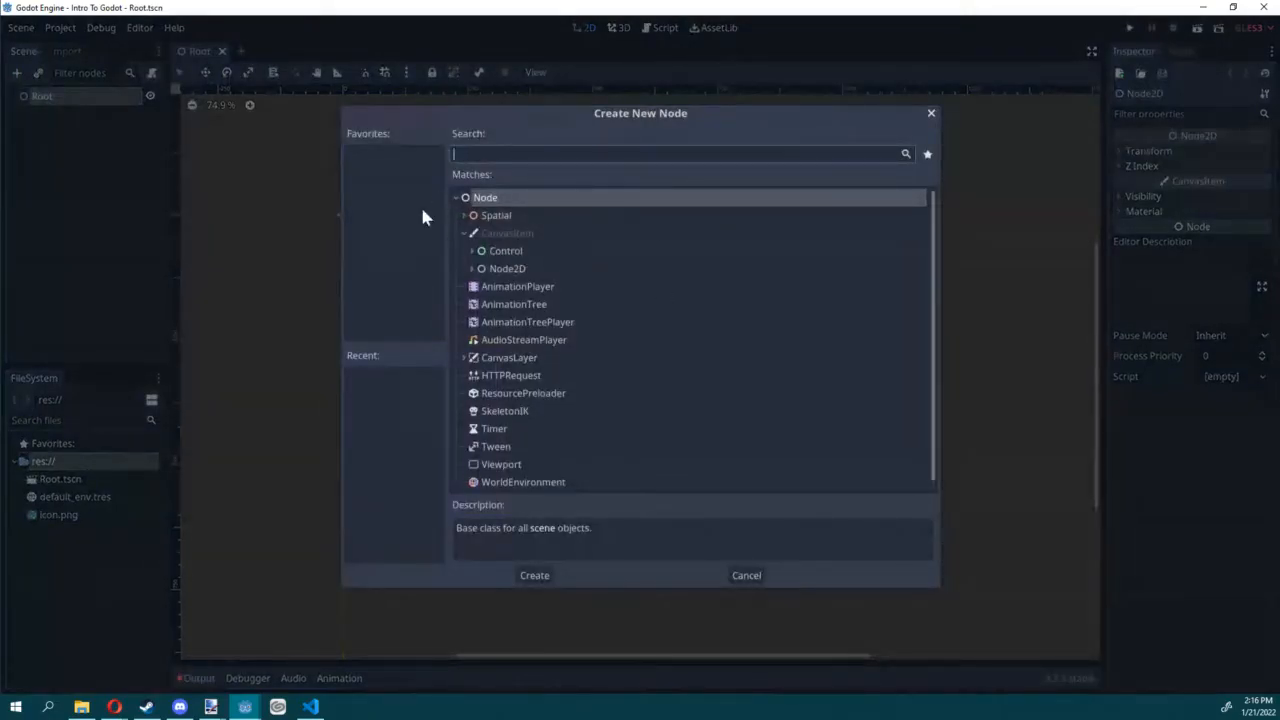
click(463, 233)
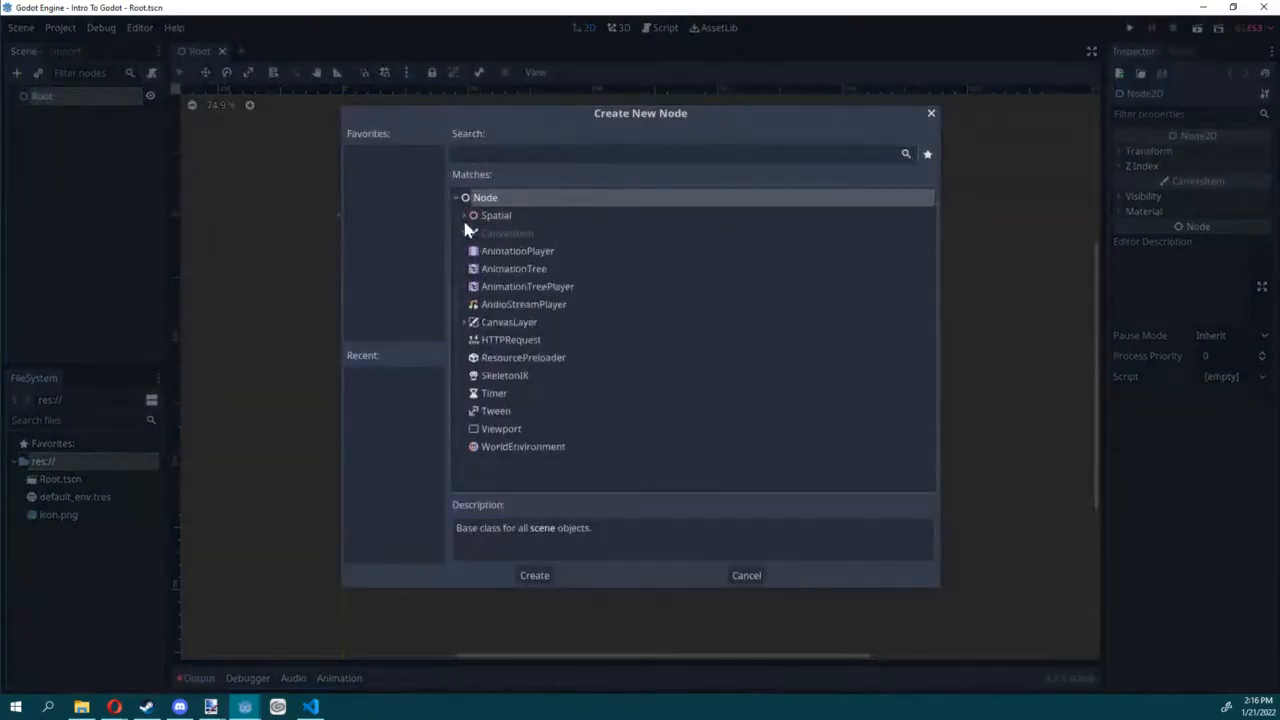
click(464, 215)
scroll(464, 212, down, 8)
scroll(470, 235, up, 8)
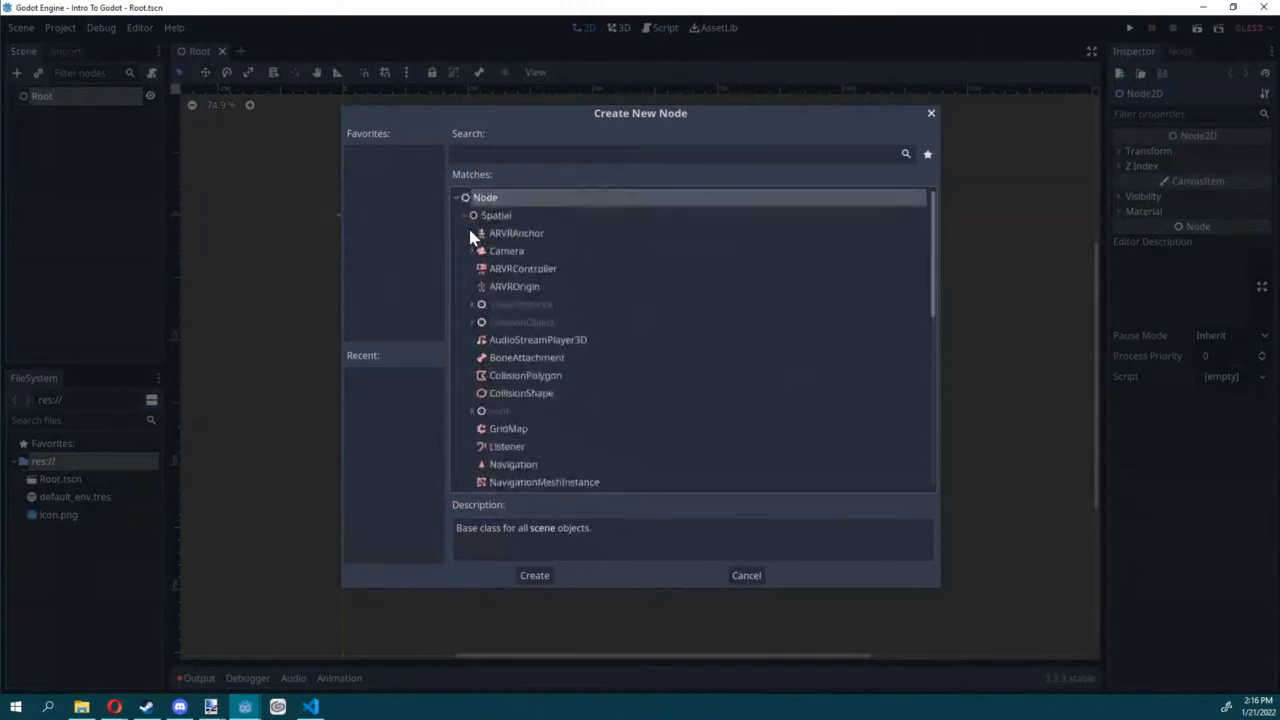
click(465, 215)
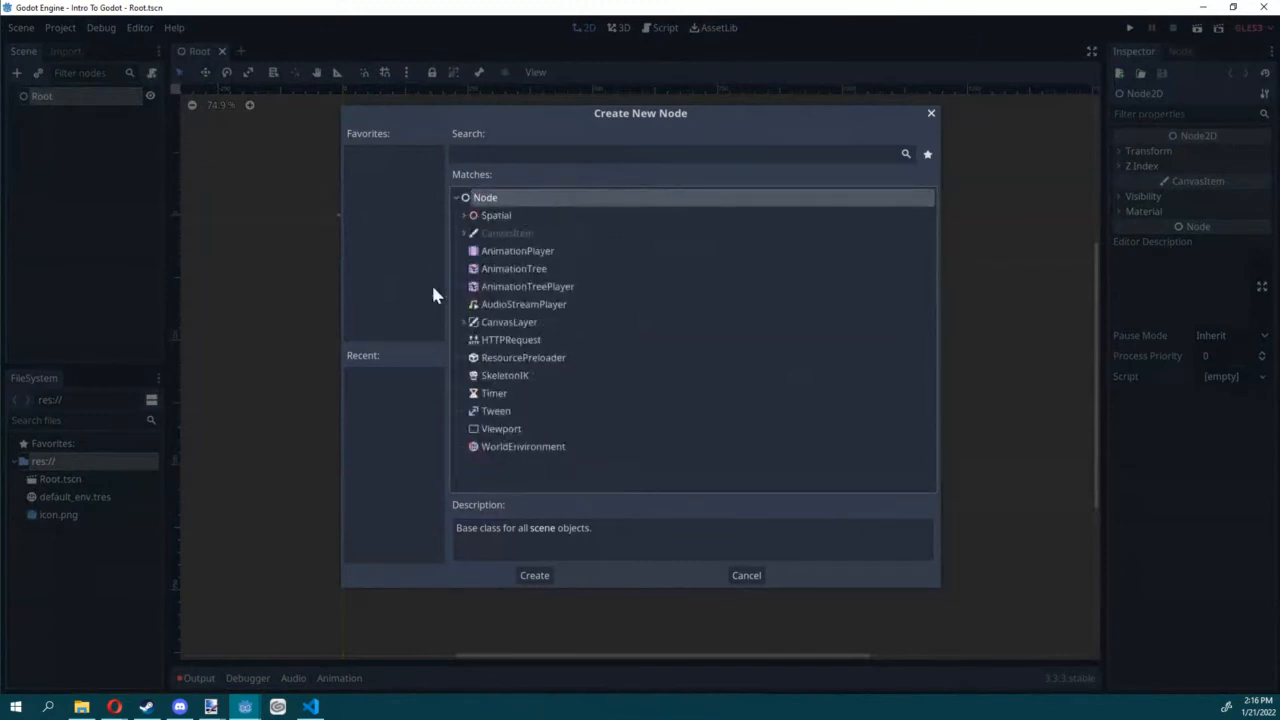
click(465, 234)
scroll(474, 277, down, 6)
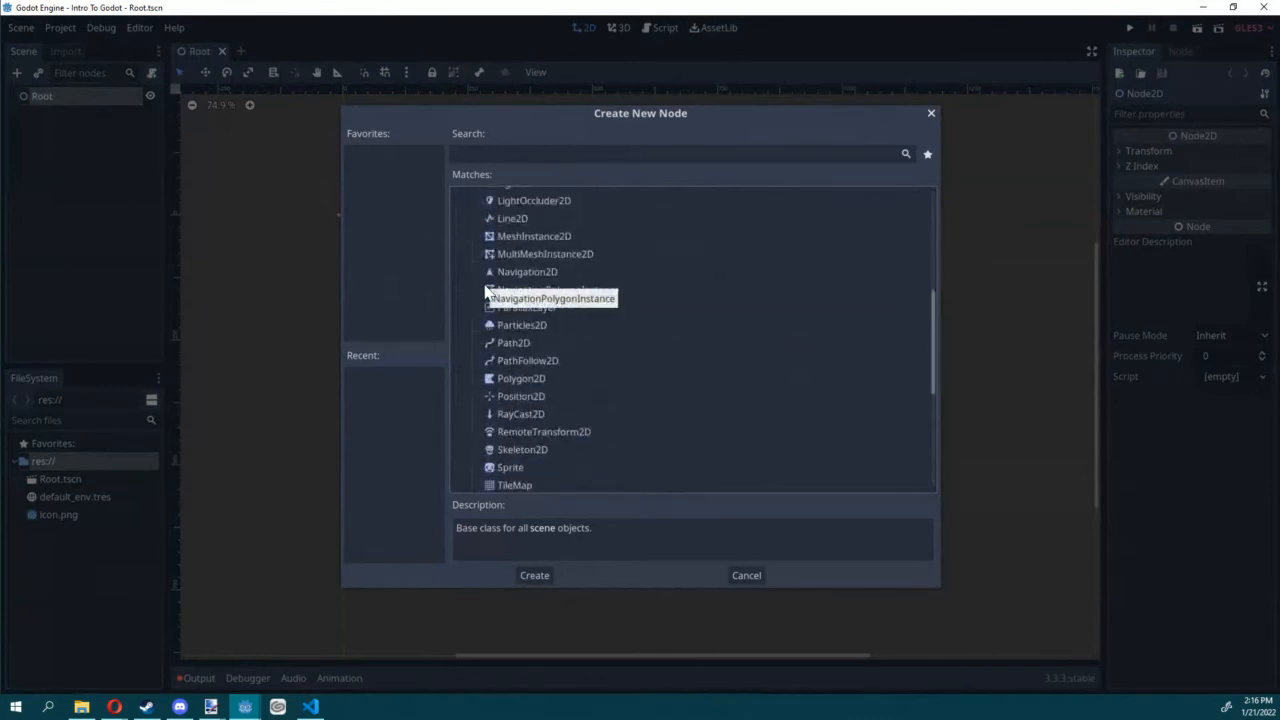
scroll(616, 330, down, 1)
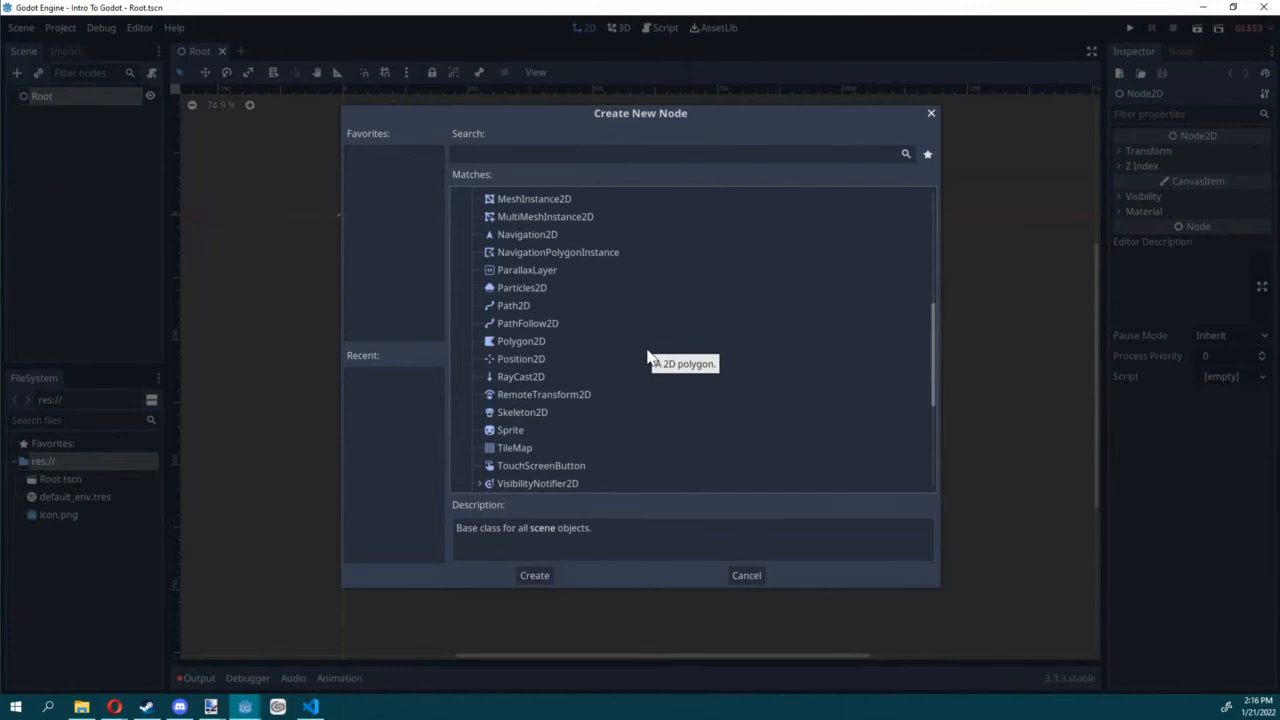
click(512, 434)
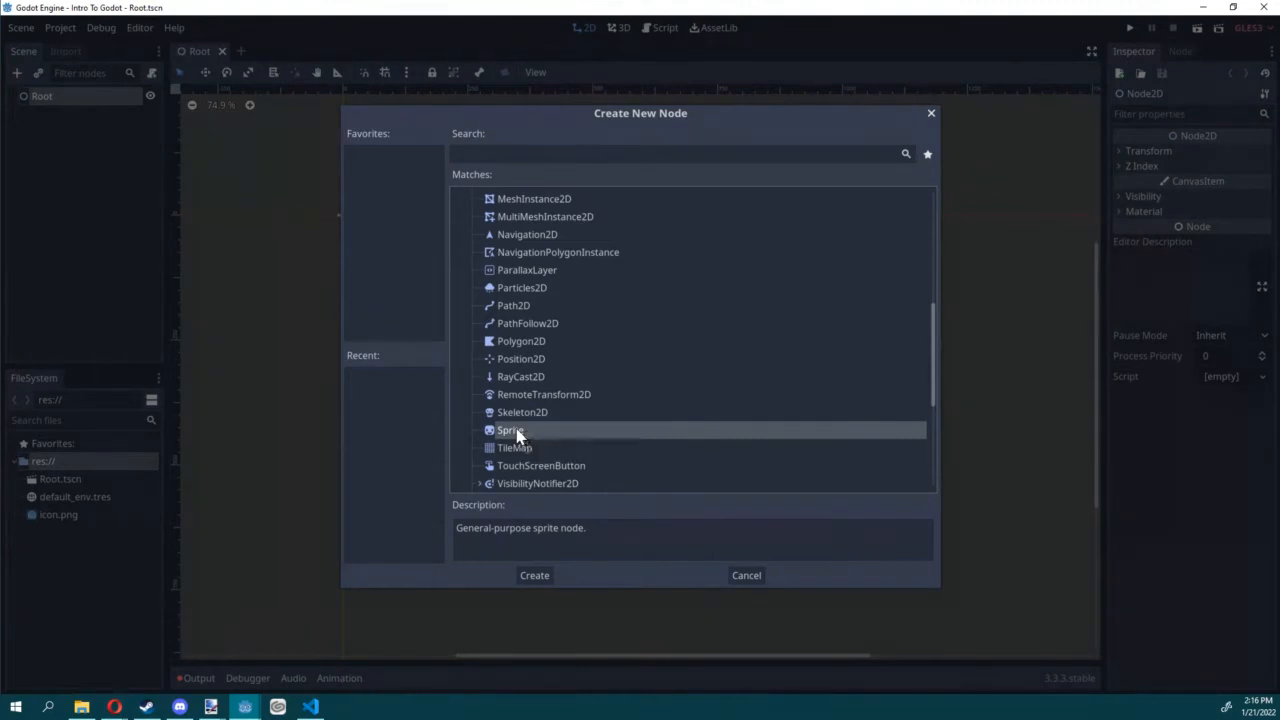
double_click(517, 432)
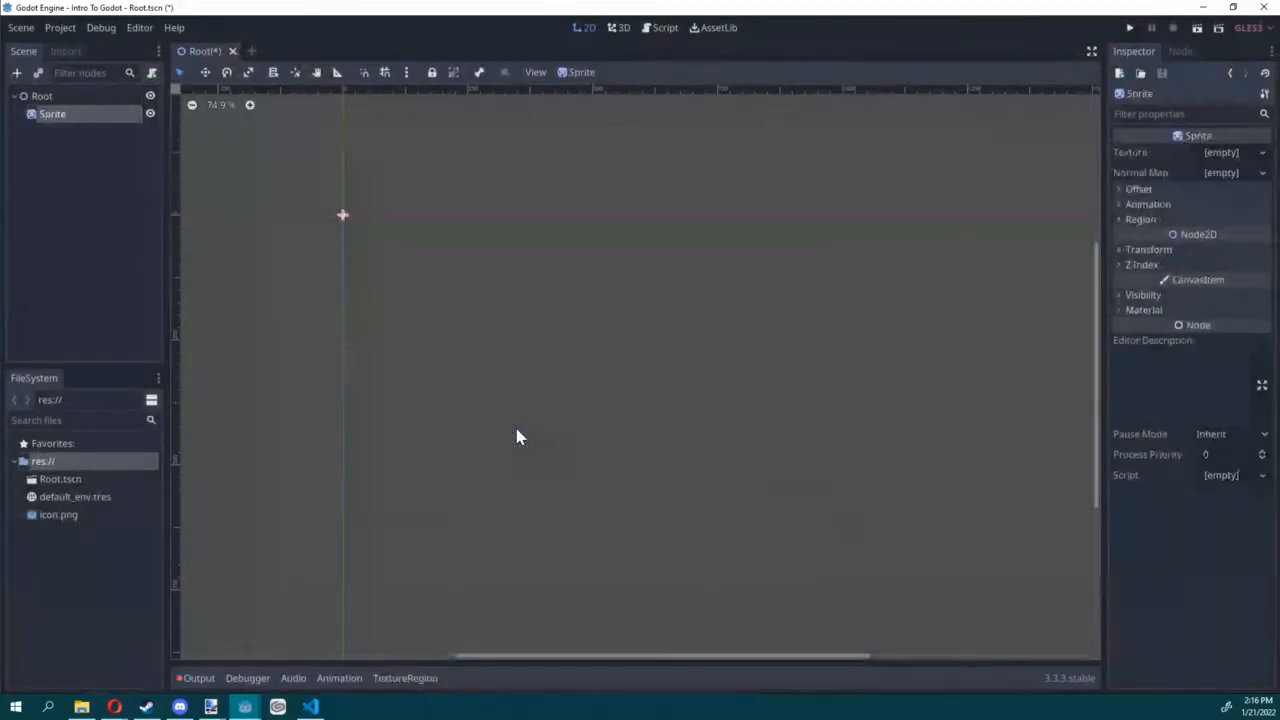
Step: Rename the new Sprite node as Bubbles
double_click(66, 116)
text(IconSp)
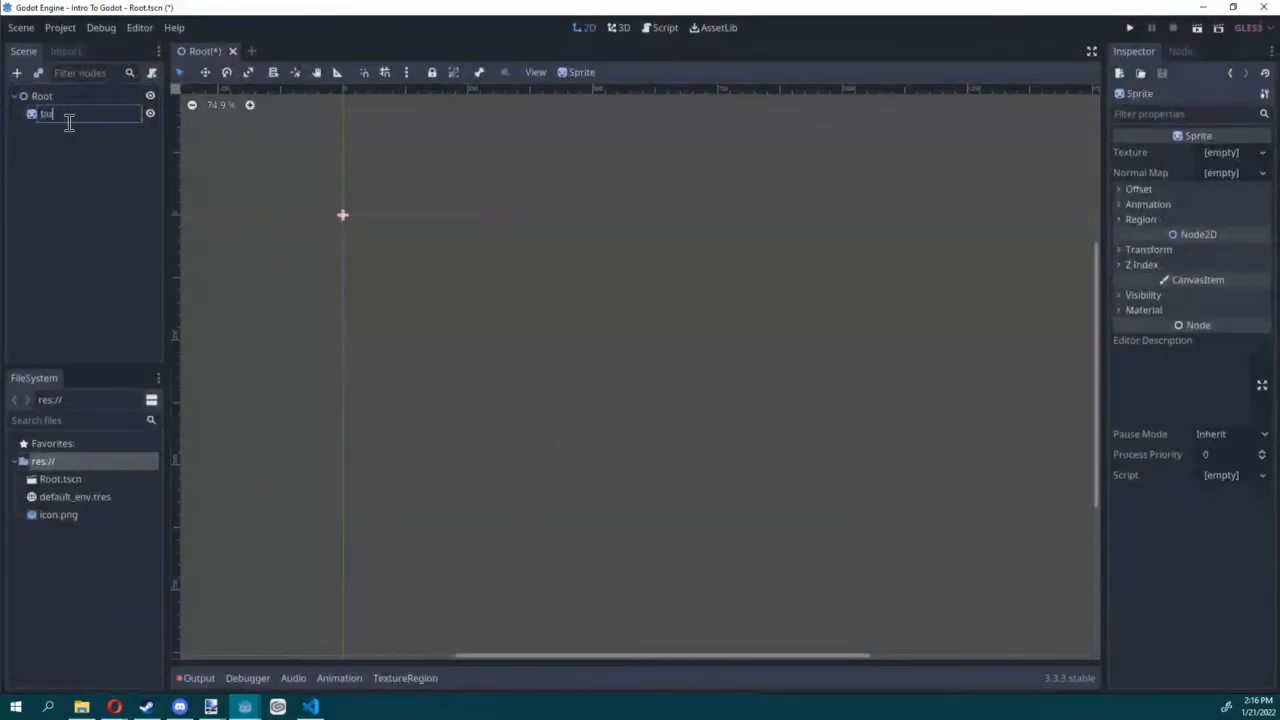
key(BackSpace)
key(BackSpace)
key(BackSpace)
key(BackSpace)
key(BackSpace)
key(BackSpace)
text(Bubbles)
key(Return)
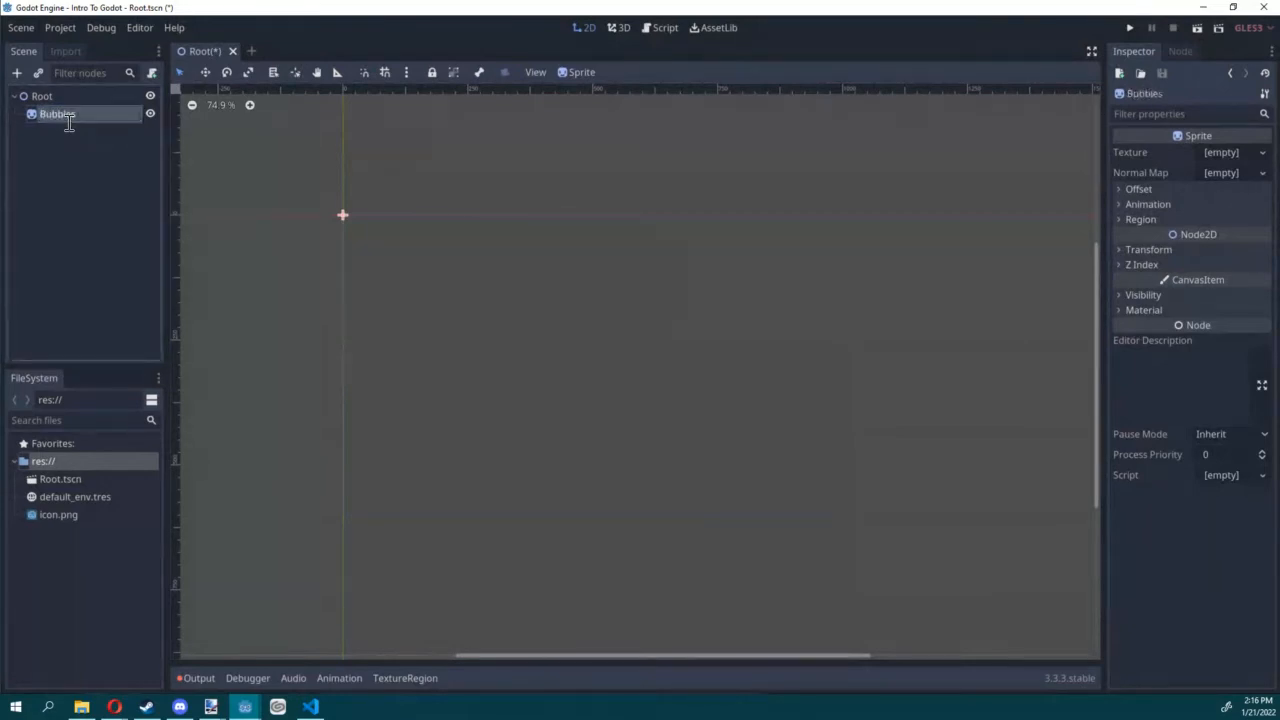
Step: Bring the image file Bubbles.png from File Explorer into the project's res:// folder
click(82, 706)
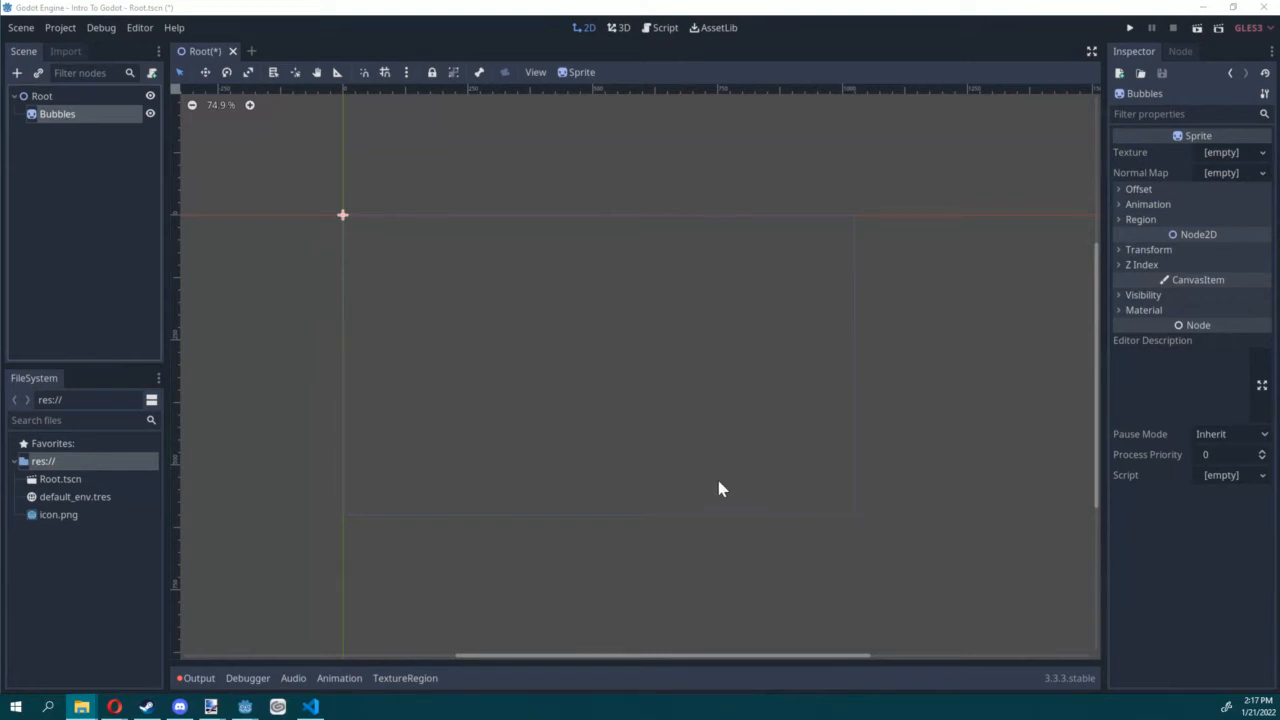
click(217, 585)
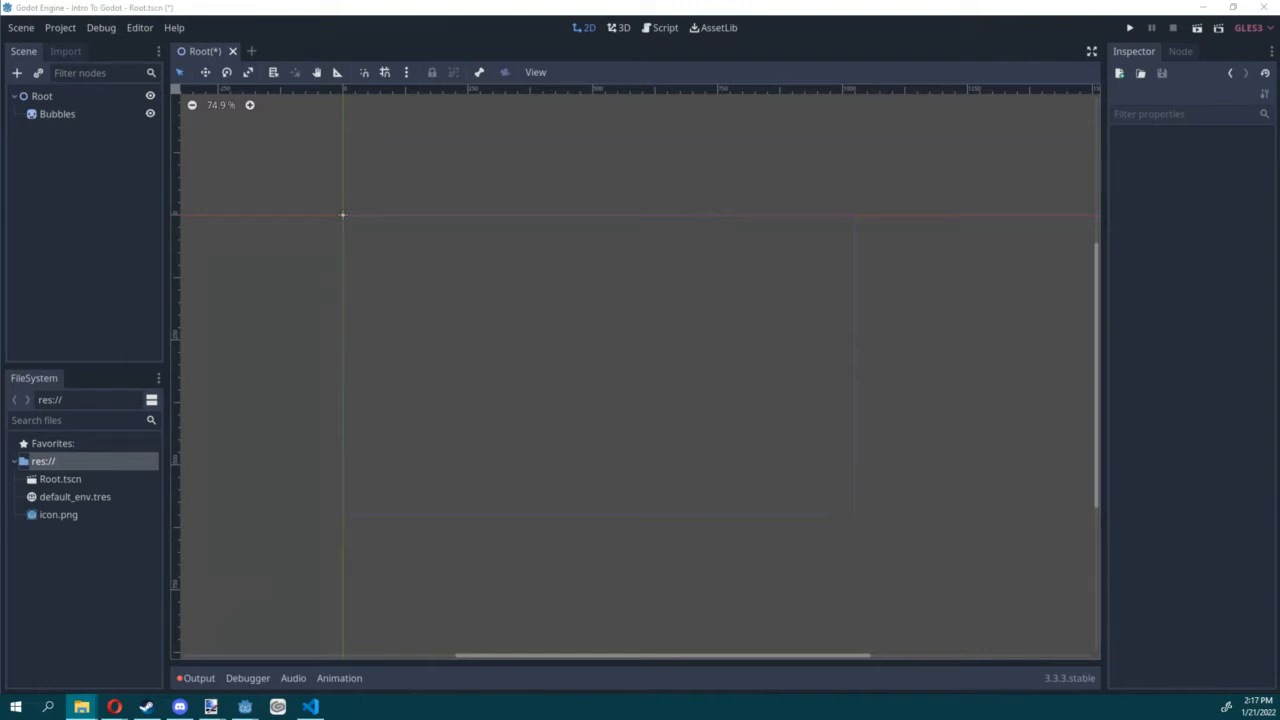
click(795, 464)
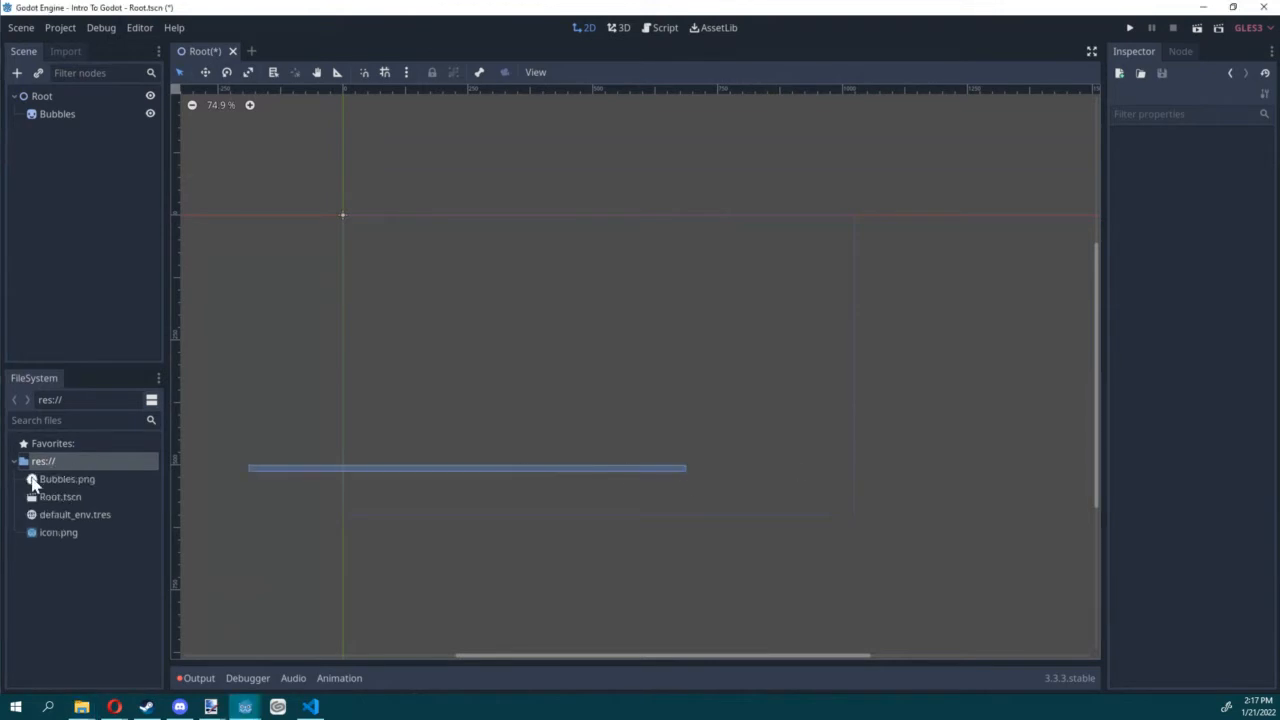
scroll(295, 250, up, 3)
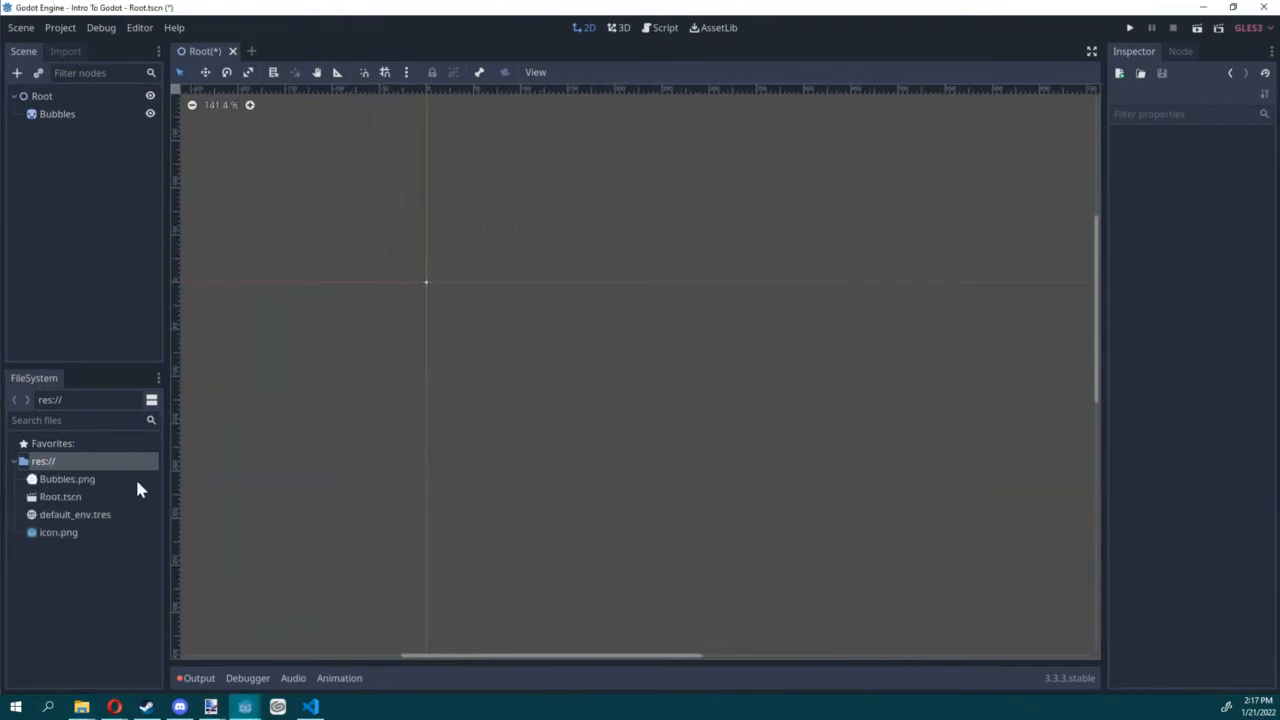
Step: Assign Bubbles.png as the Texture of the Bubbles sprite
click(72, 480)
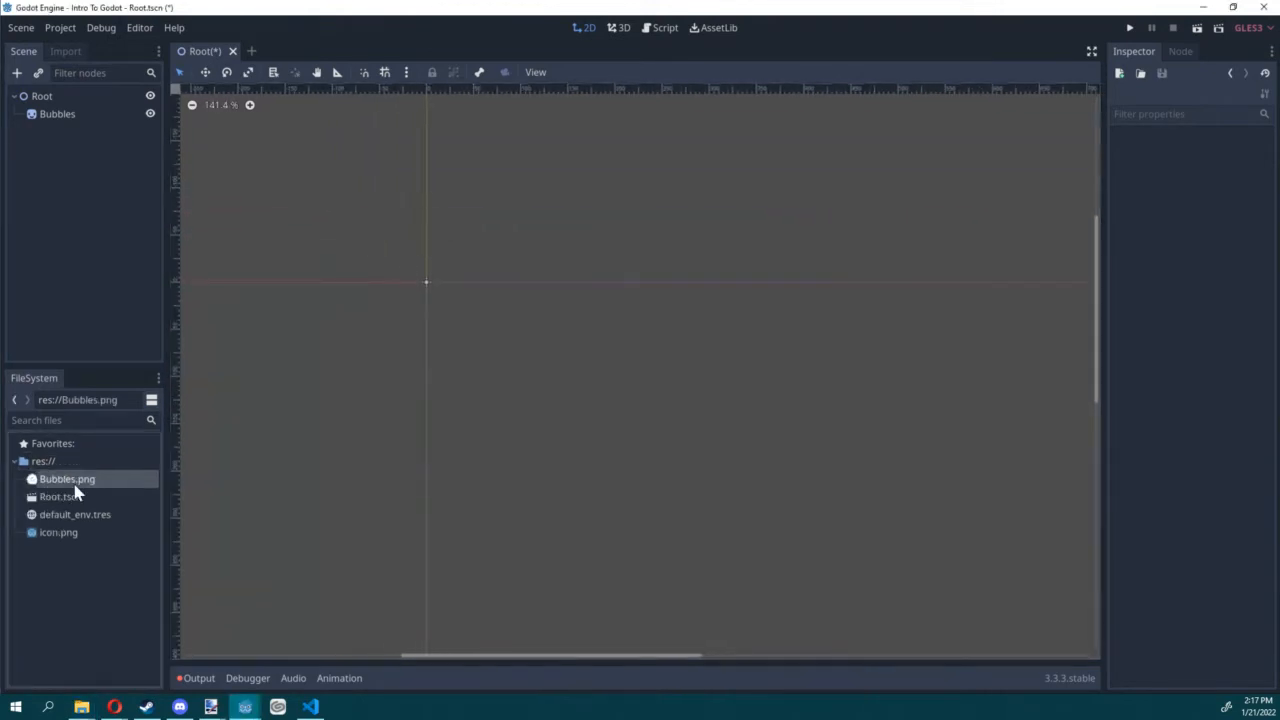
click(52, 114)
scroll(635, 300, up, 3)
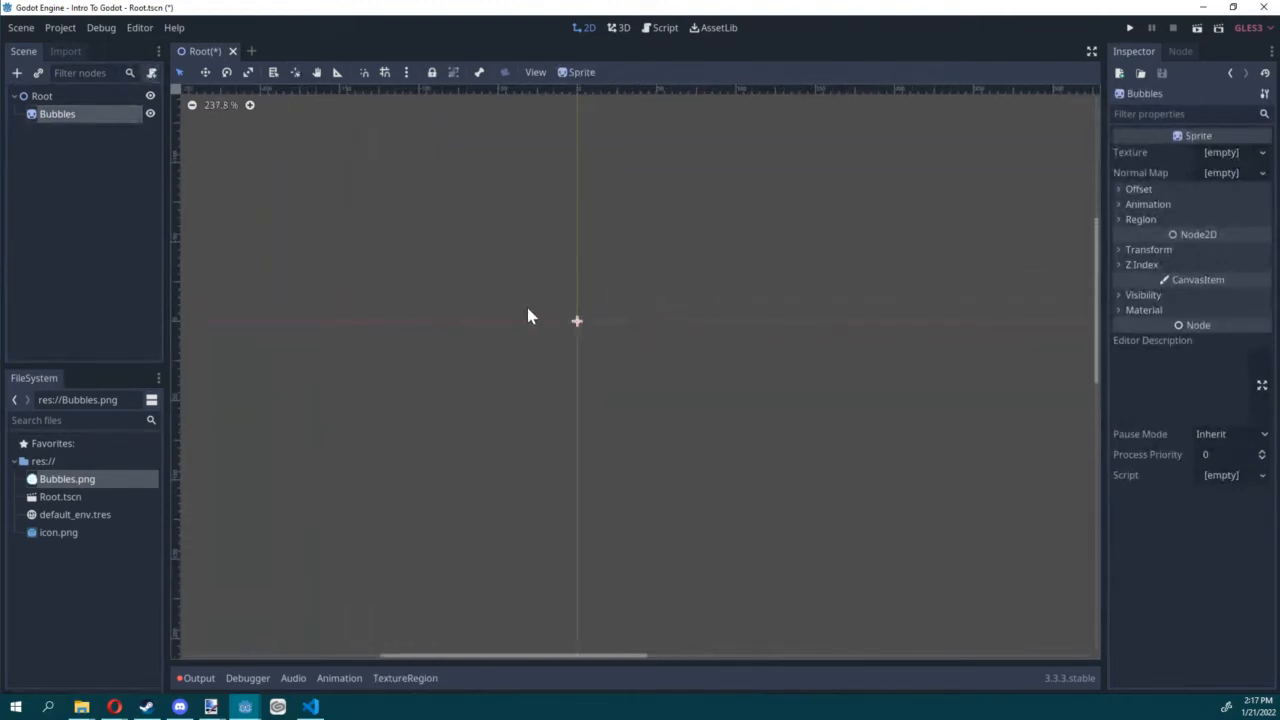
scroll(528, 309, down, 1)
mouse_move(58, 482)
mouse_down()
mouse_move(1212, 192)
mouse_move(94, 431)
mouse_move(63, 480)
mouse_up()
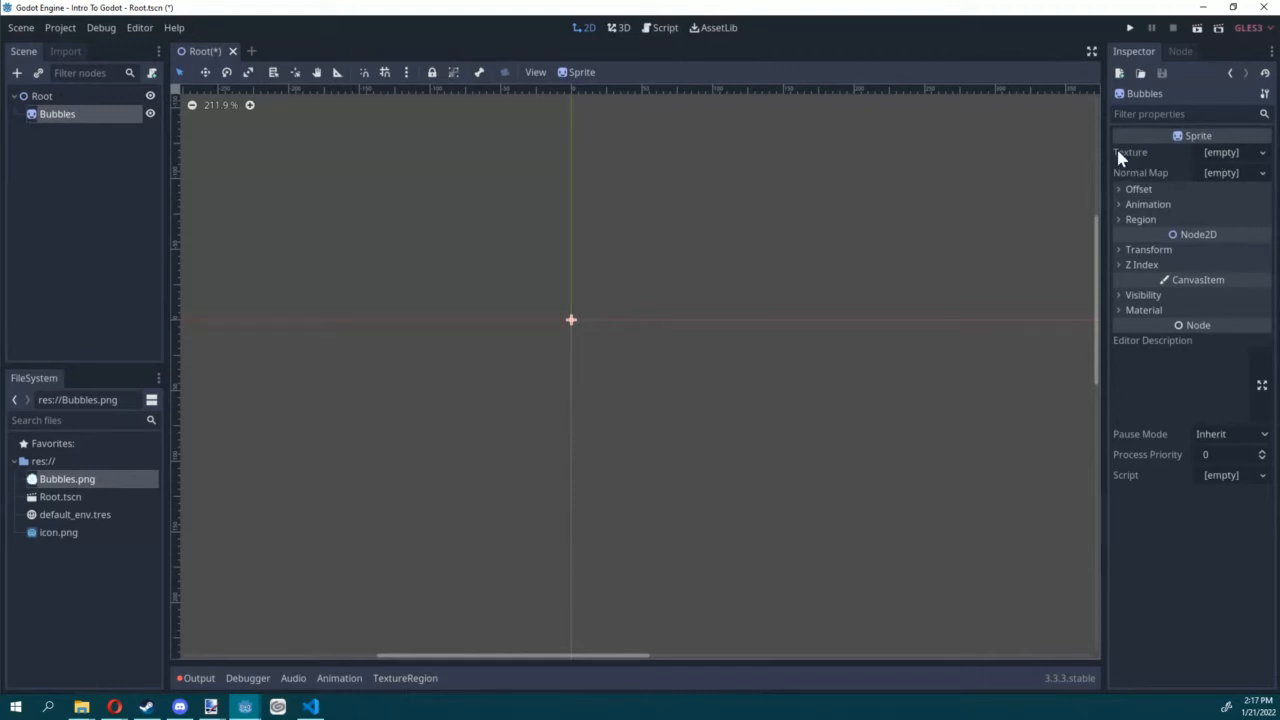
click(1262, 152)
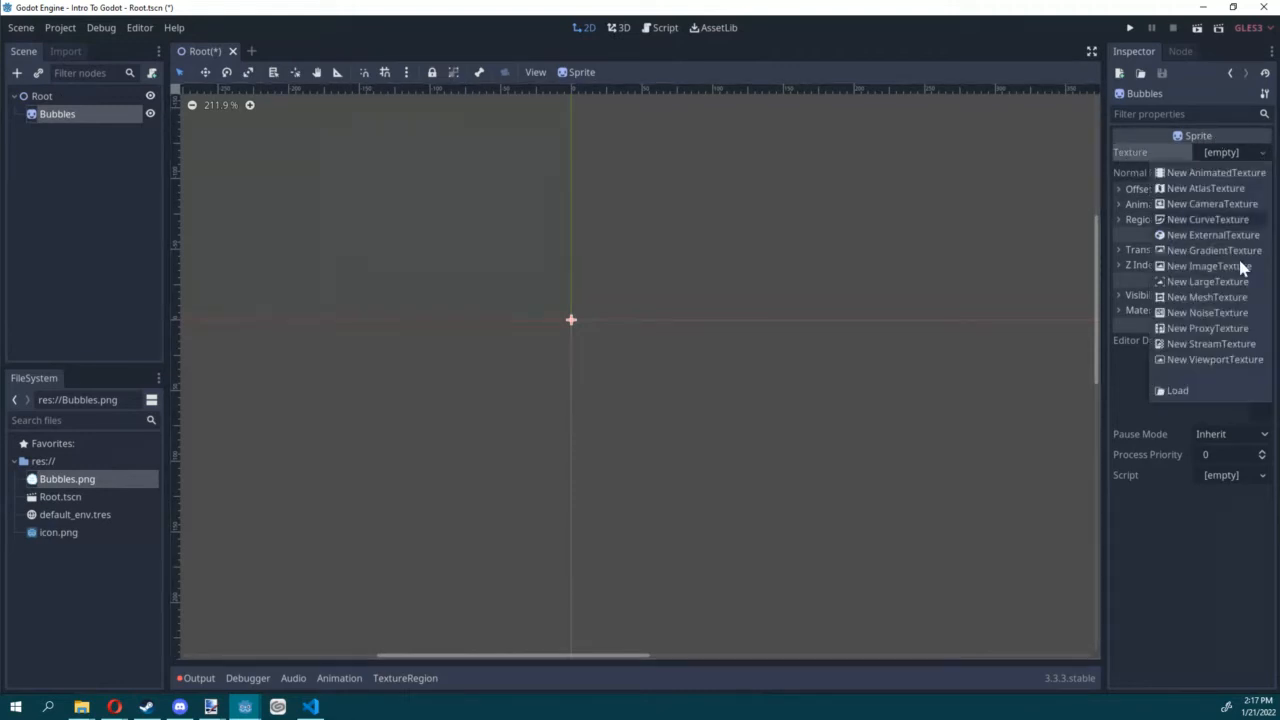
click(988, 531)
drag(83, 481, 1205, 156)
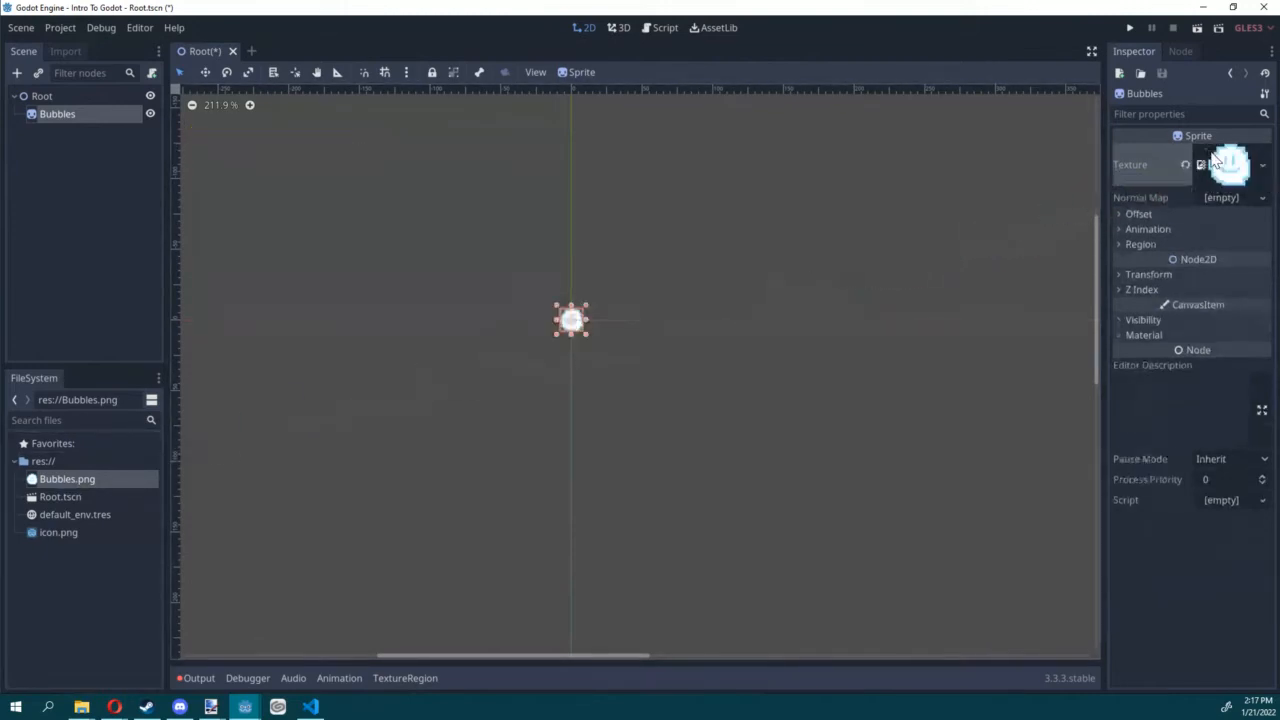
Step: Turn off the Filter flag in the import settings of Bubbles.png and reimport the image
scroll(571, 325, up, 20)
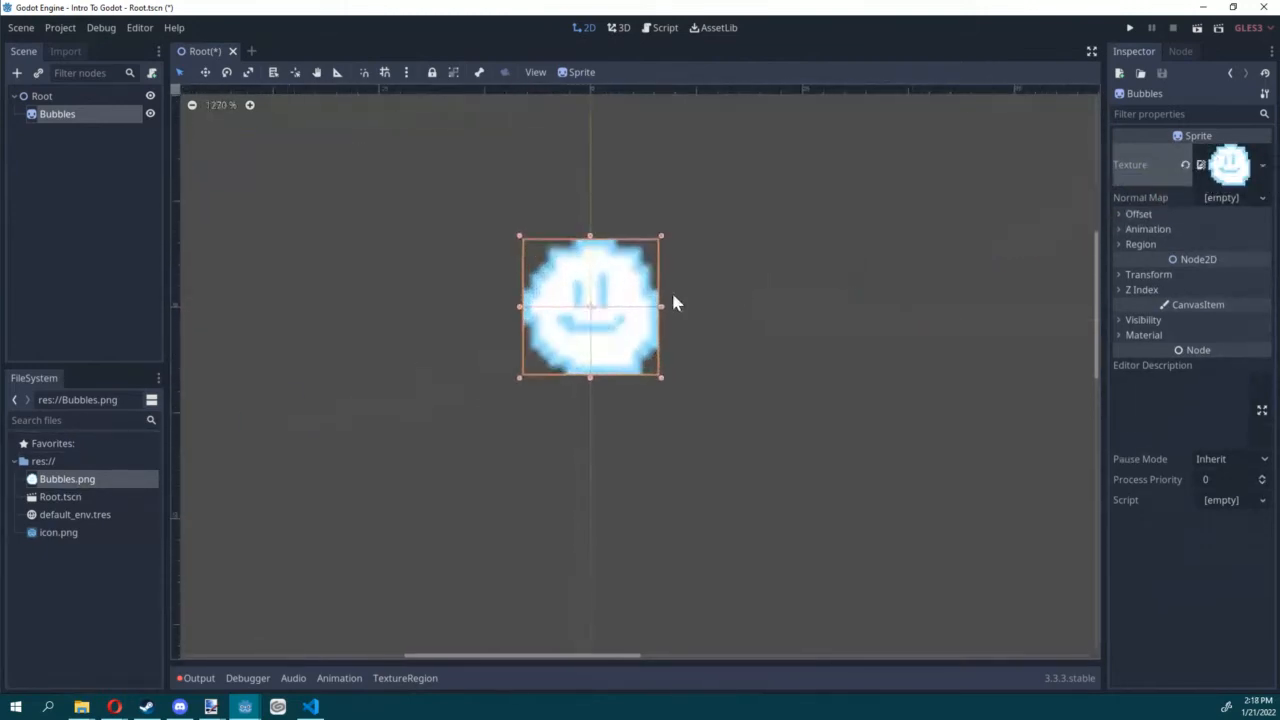
click(741, 289)
click(602, 332)
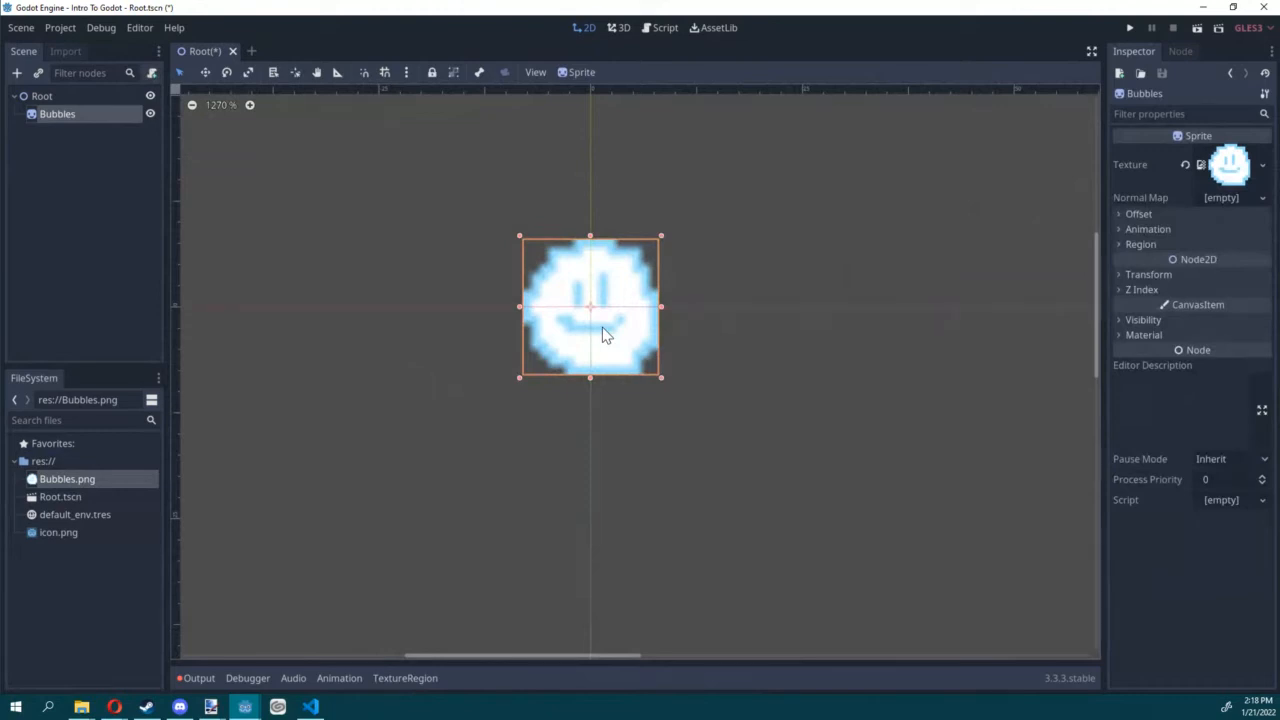
click(68, 52)
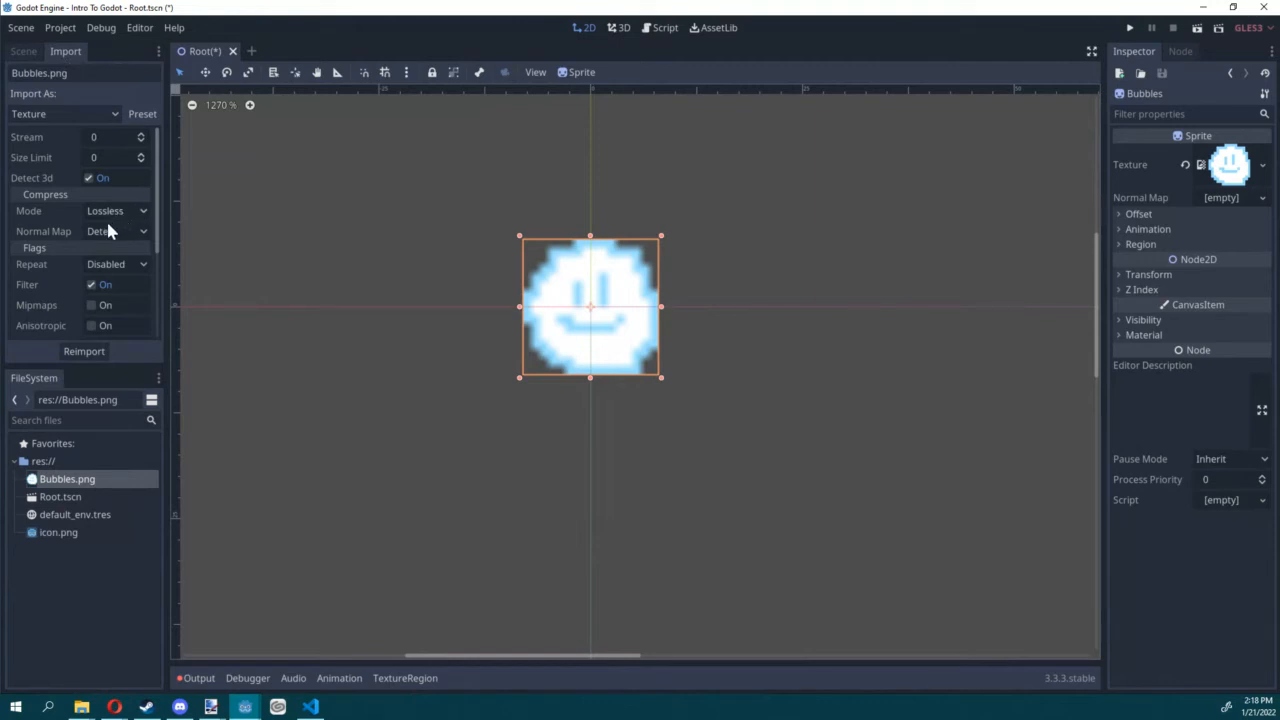
scroll(83, 274, down, 3)
scroll(76, 262, up, 1)
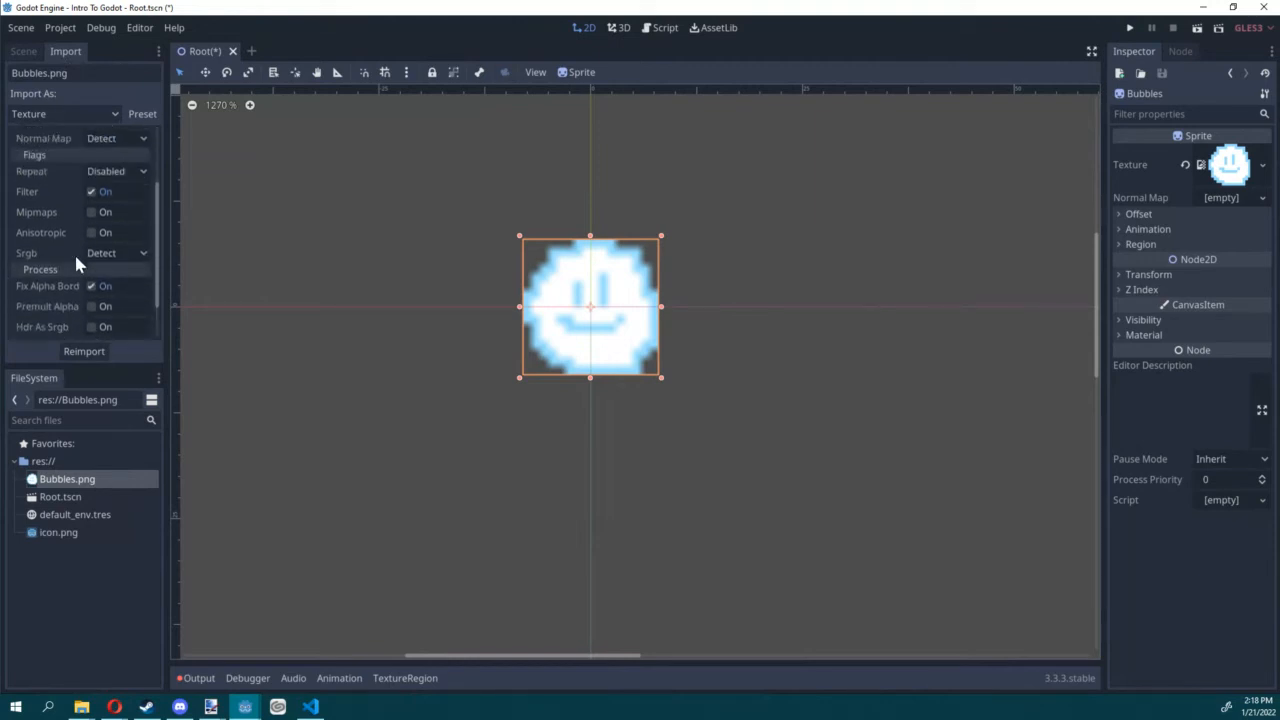
click(92, 191)
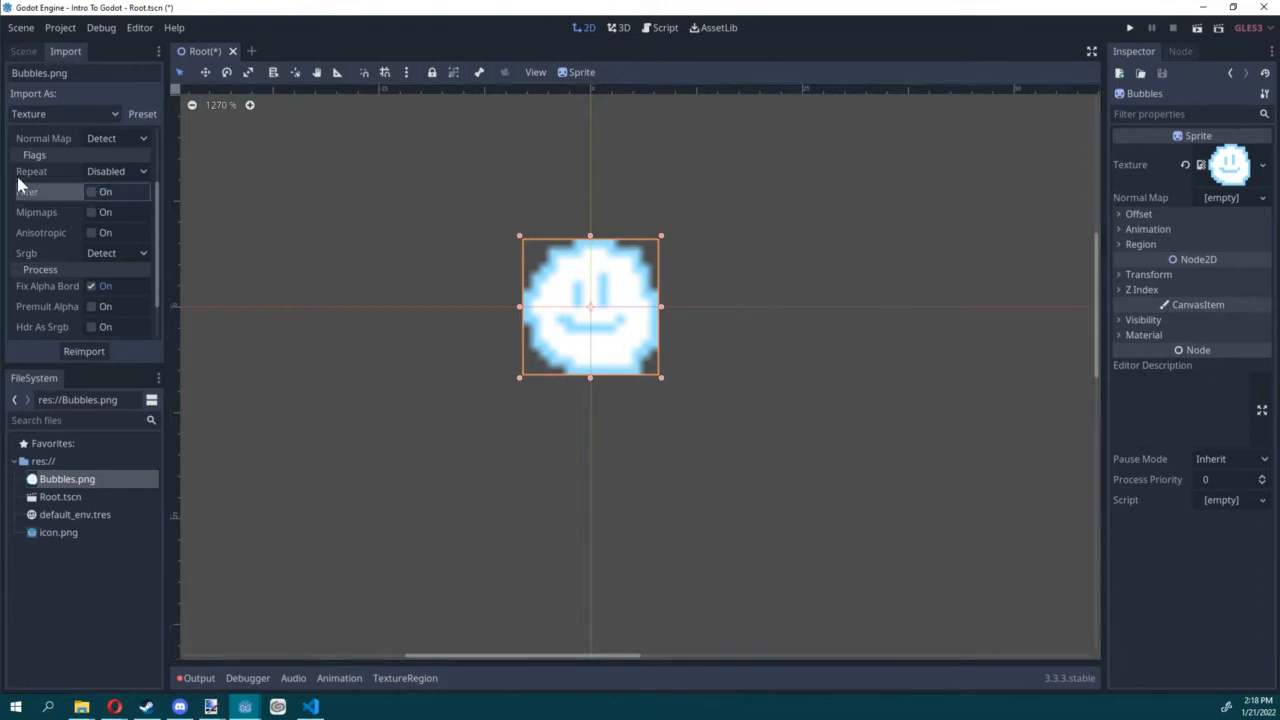
click(68, 352)
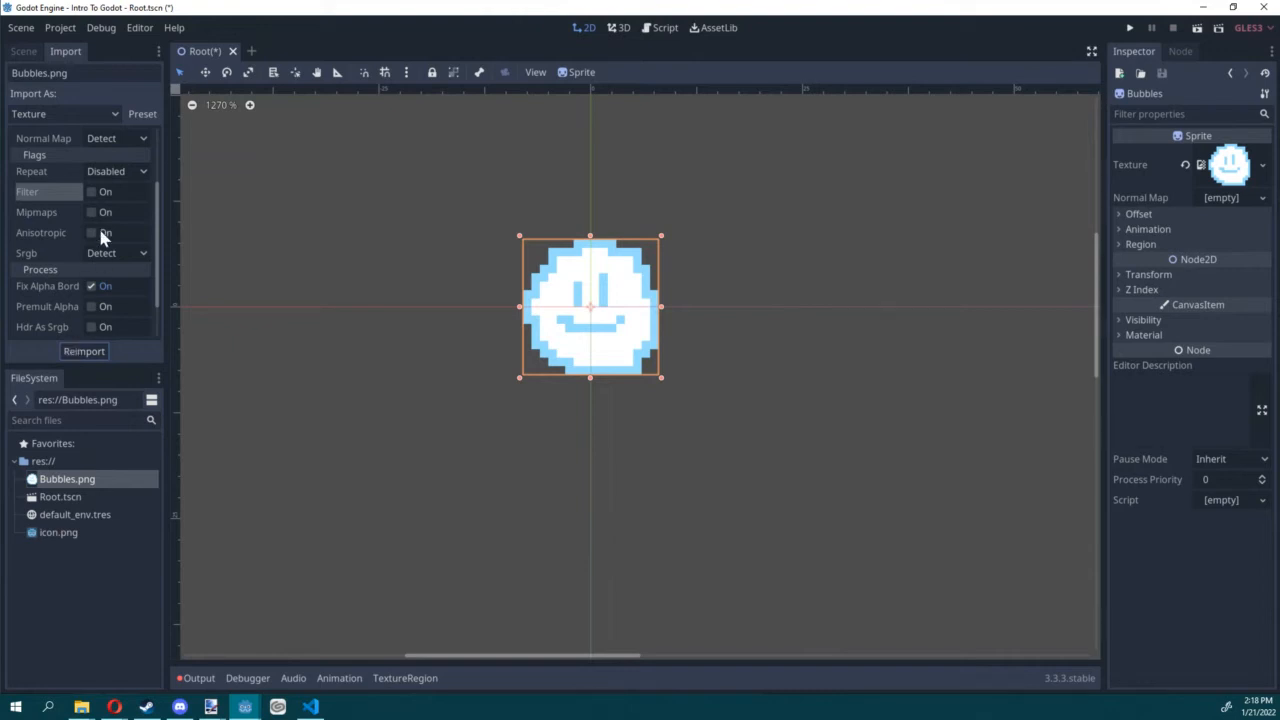
Step: Set the current import settings of Bubbles.png as the default preset for textures
scroll(87, 231, up, 3)
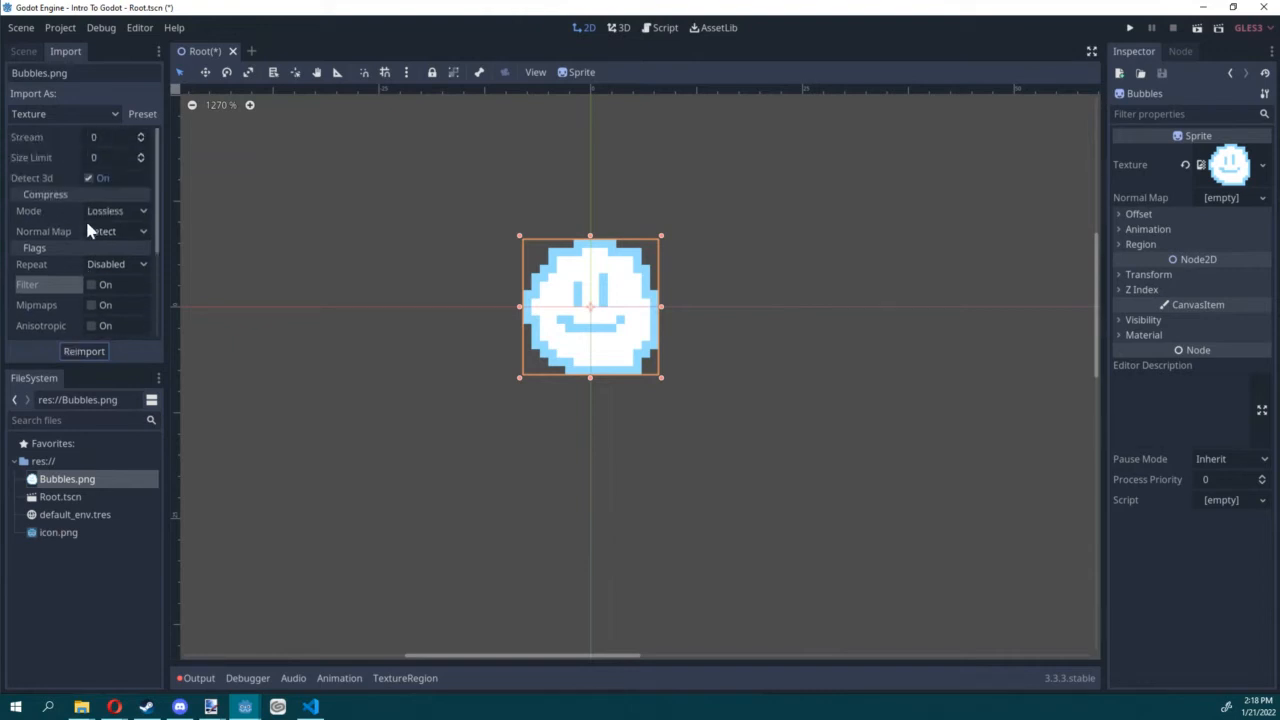
click(142, 114)
click(199, 213)
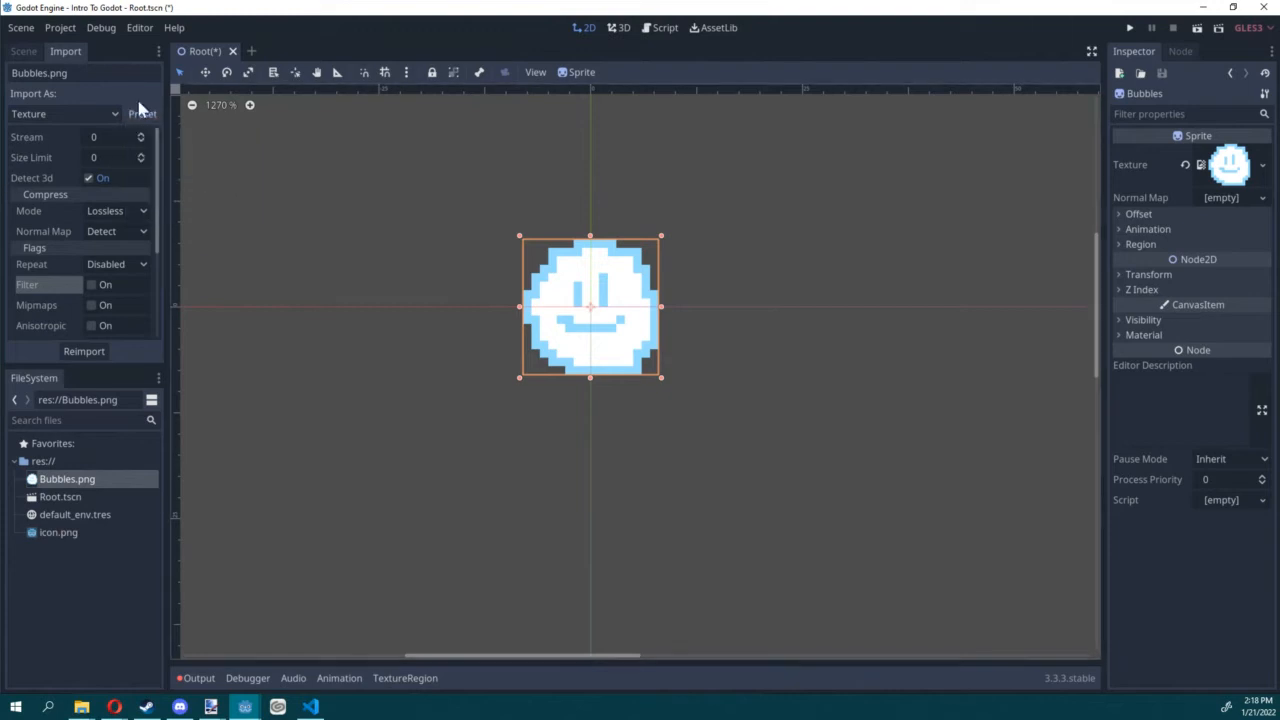
Step: Add a Camera2D node as a child of the Bubbles sprite in the scene tree
click(25, 51)
scroll(350, 263, down, 1)
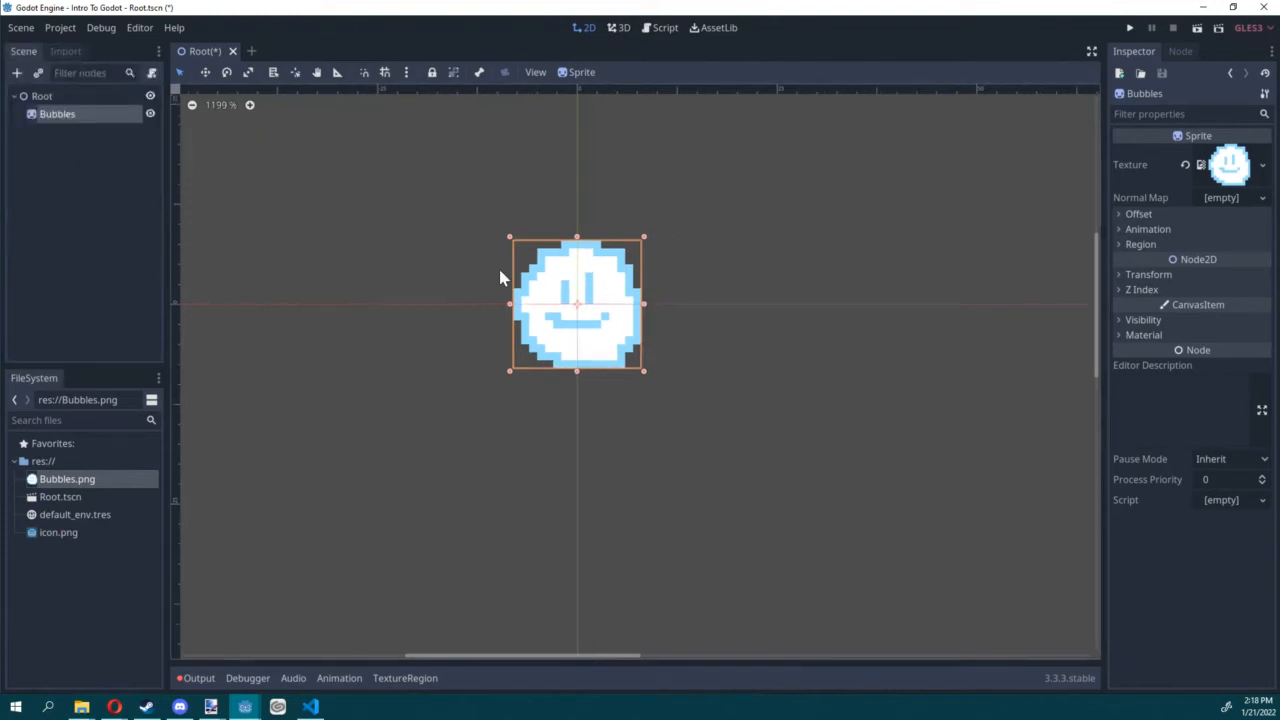
scroll(856, 214, down, 1)
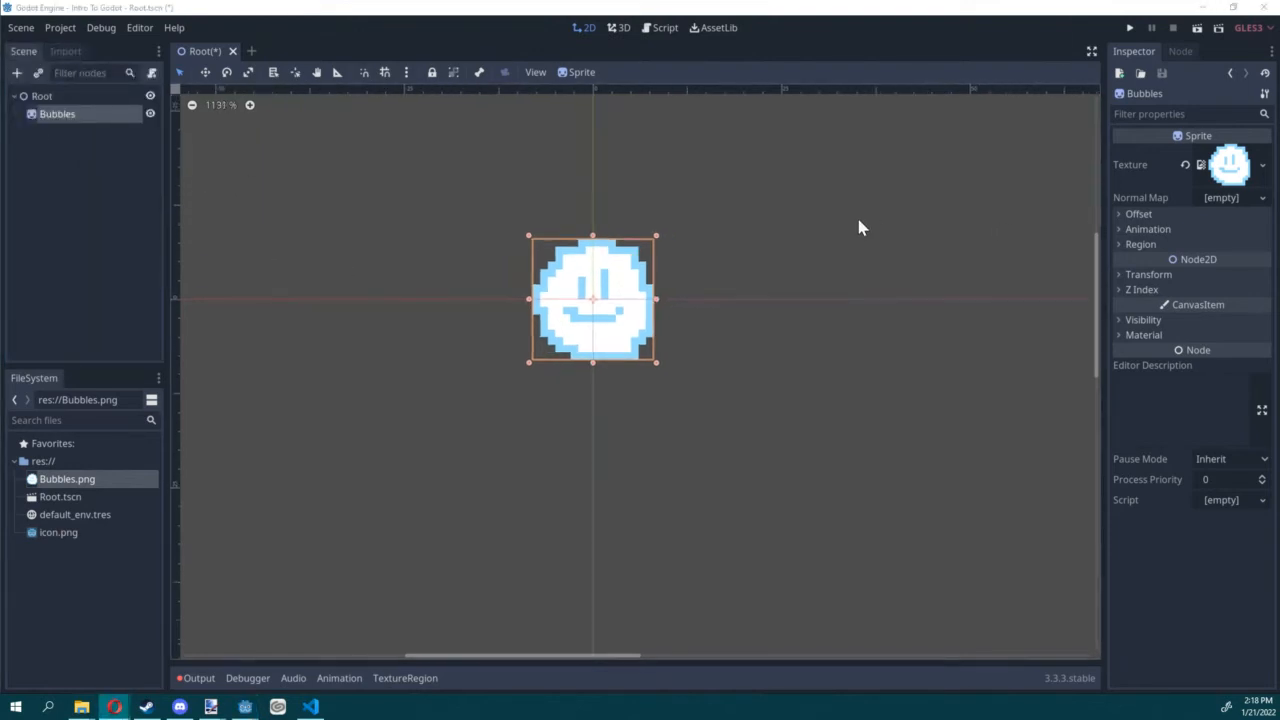
scroll(821, 247, down, 1)
middle_drag(780, 255, 710, 282)
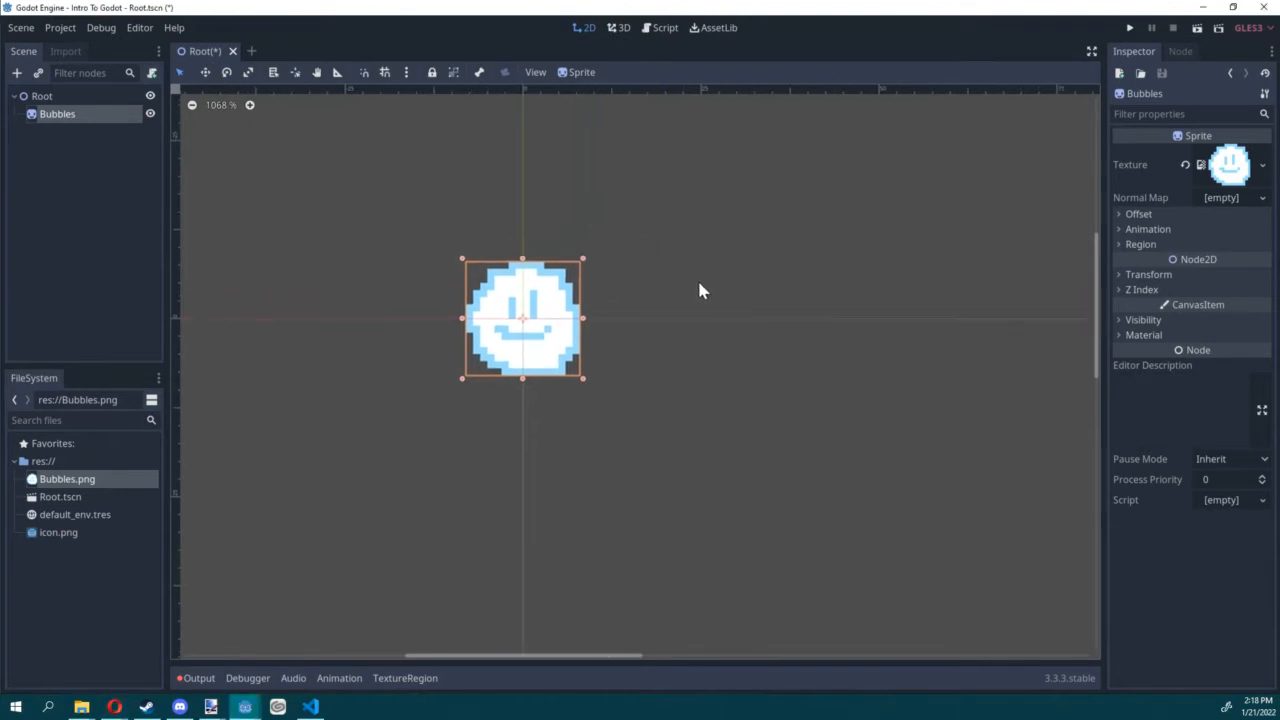
scroll(641, 328, down, 10)
scroll(637, 322, down, 4)
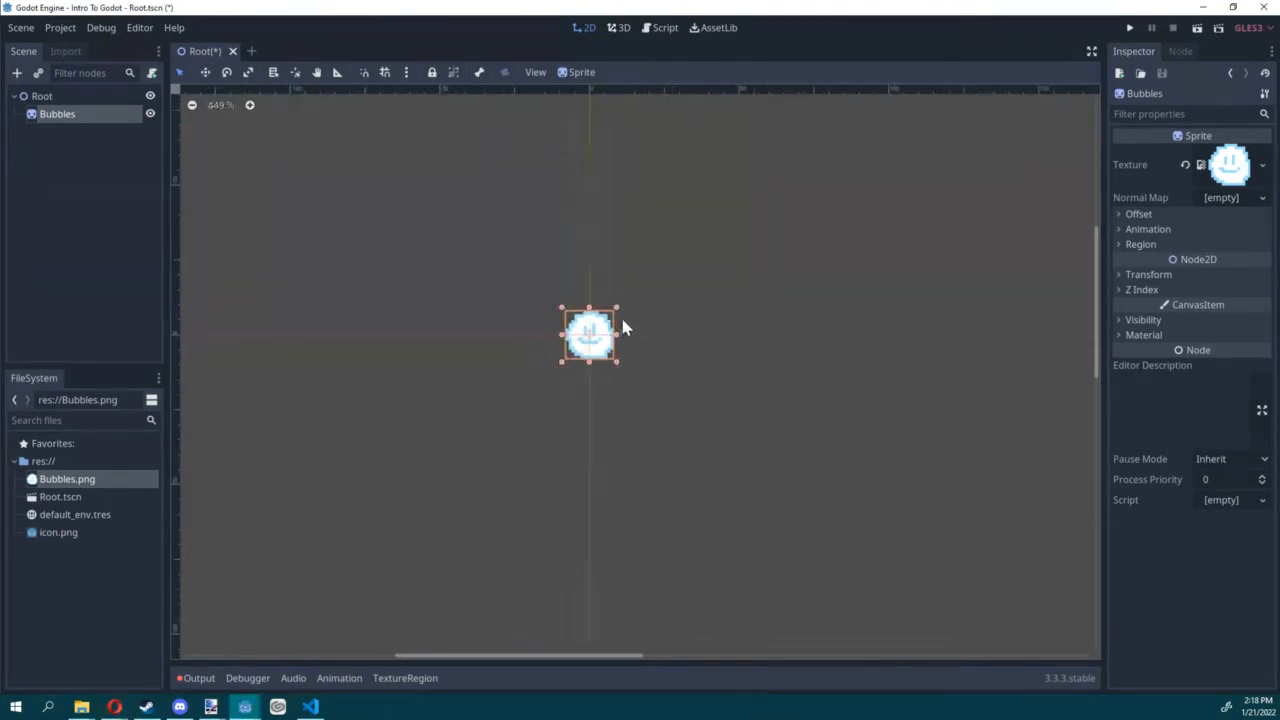
click(624, 321)
click(607, 341)
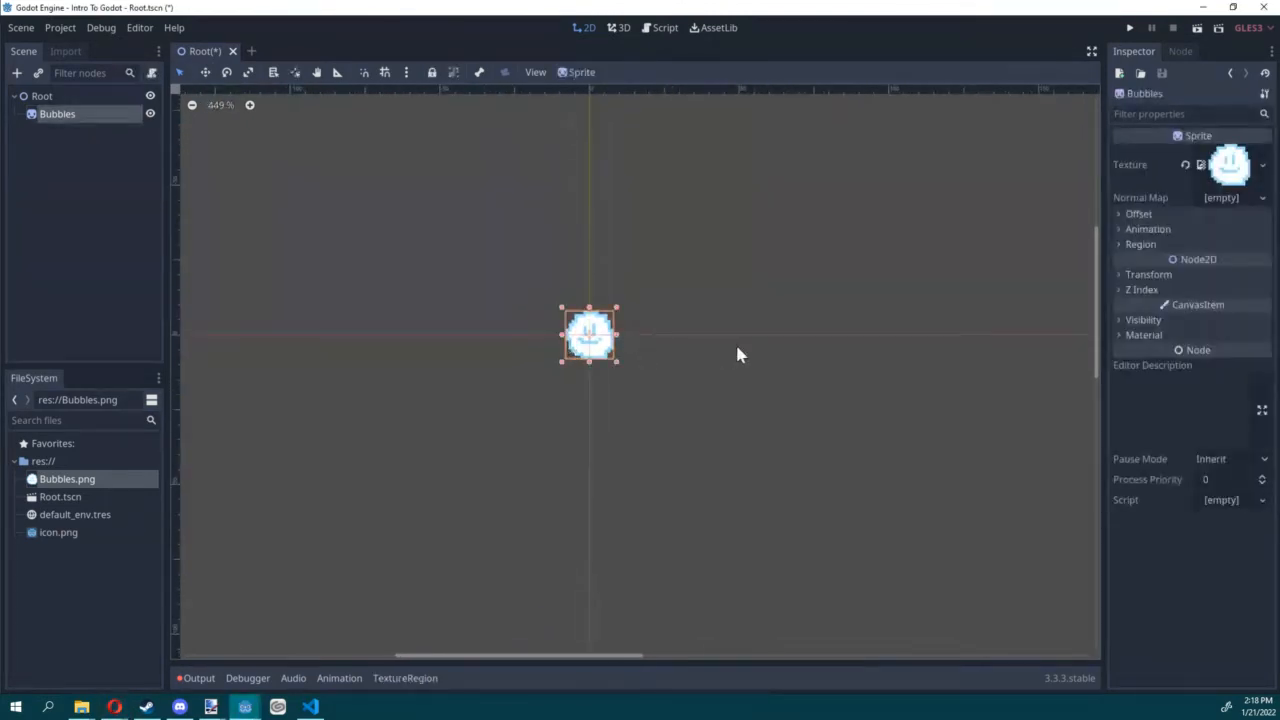
click(18, 73)
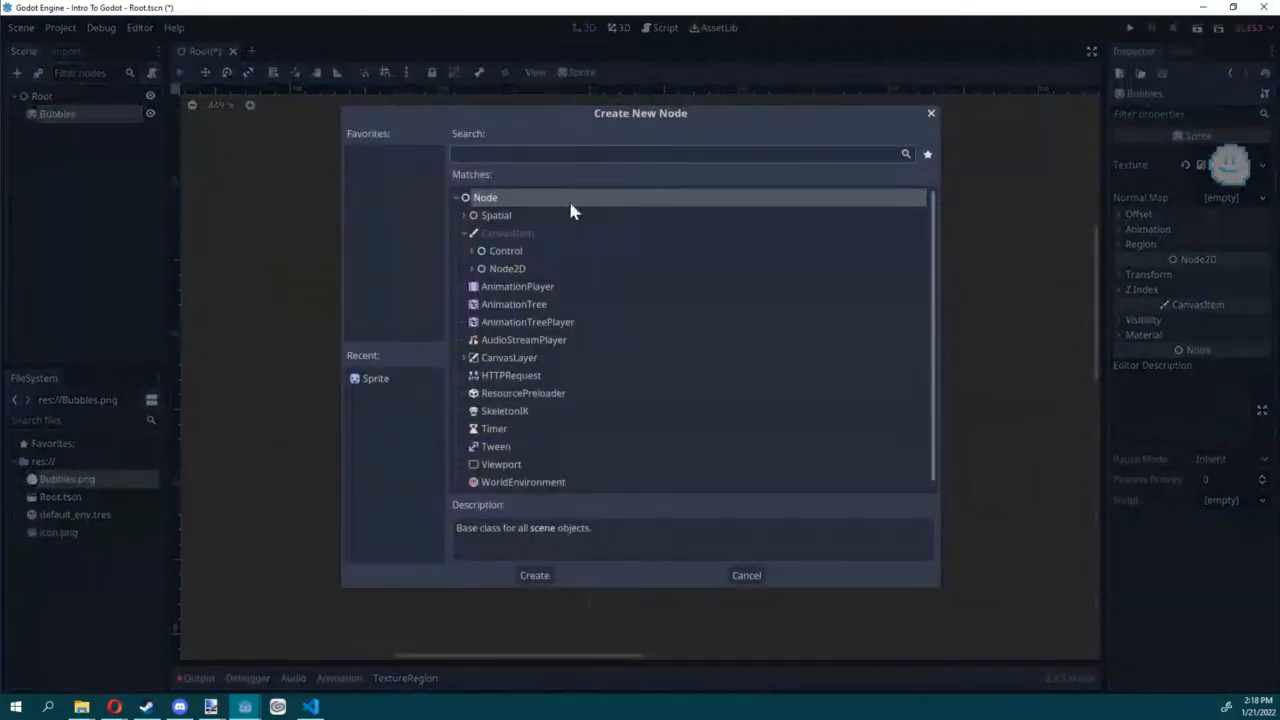
text(camera)
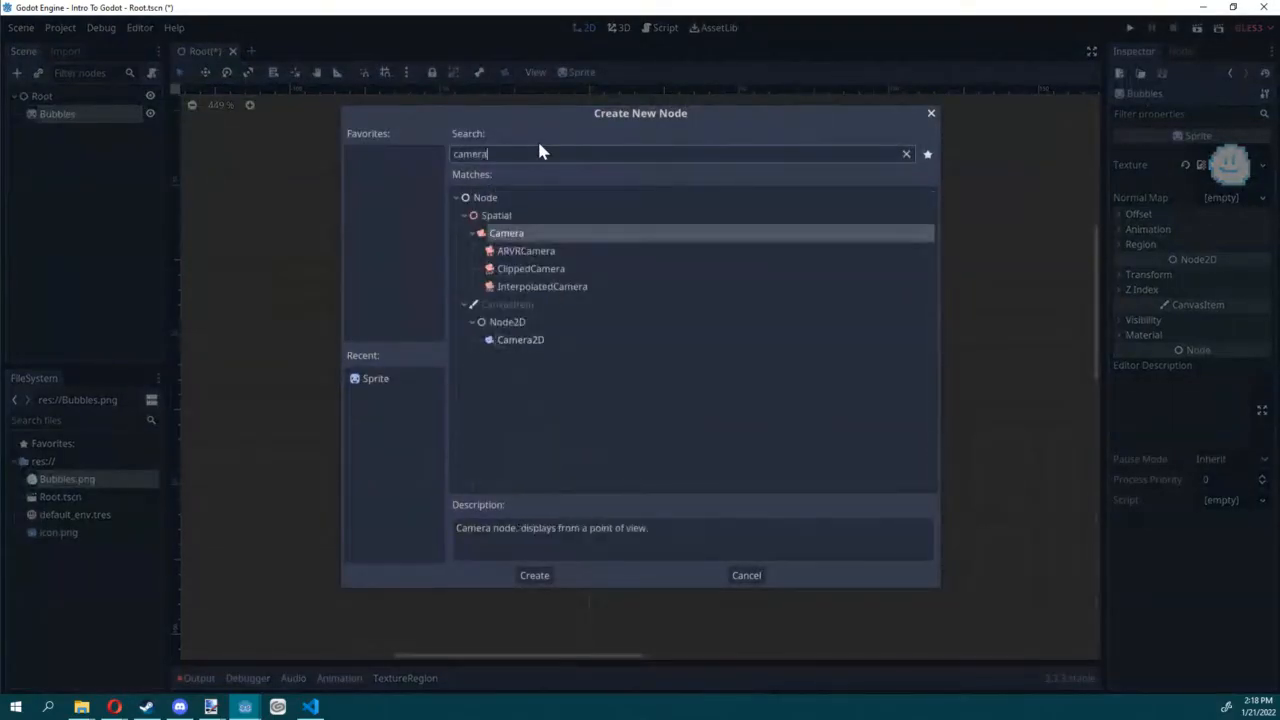
click(541, 341)
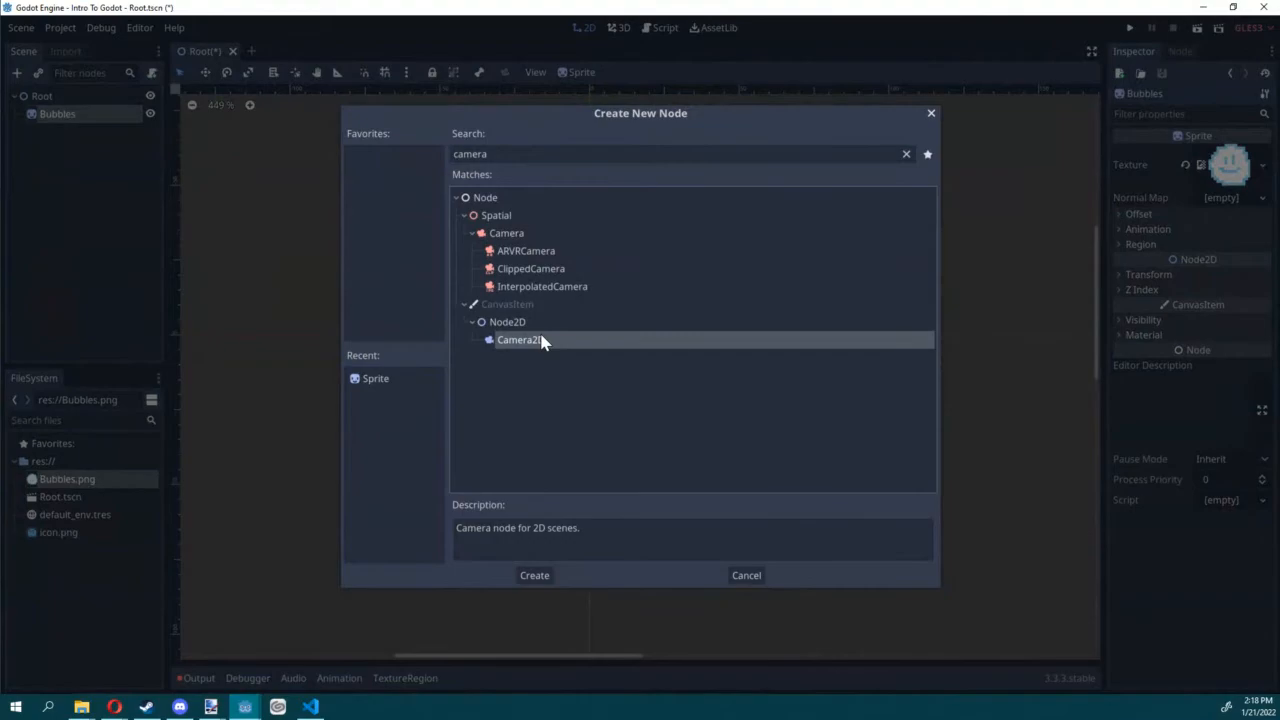
double_click(541, 341)
Step: Make the Camera2D the current camera and save the scene
scroll(537, 322, down, 7)
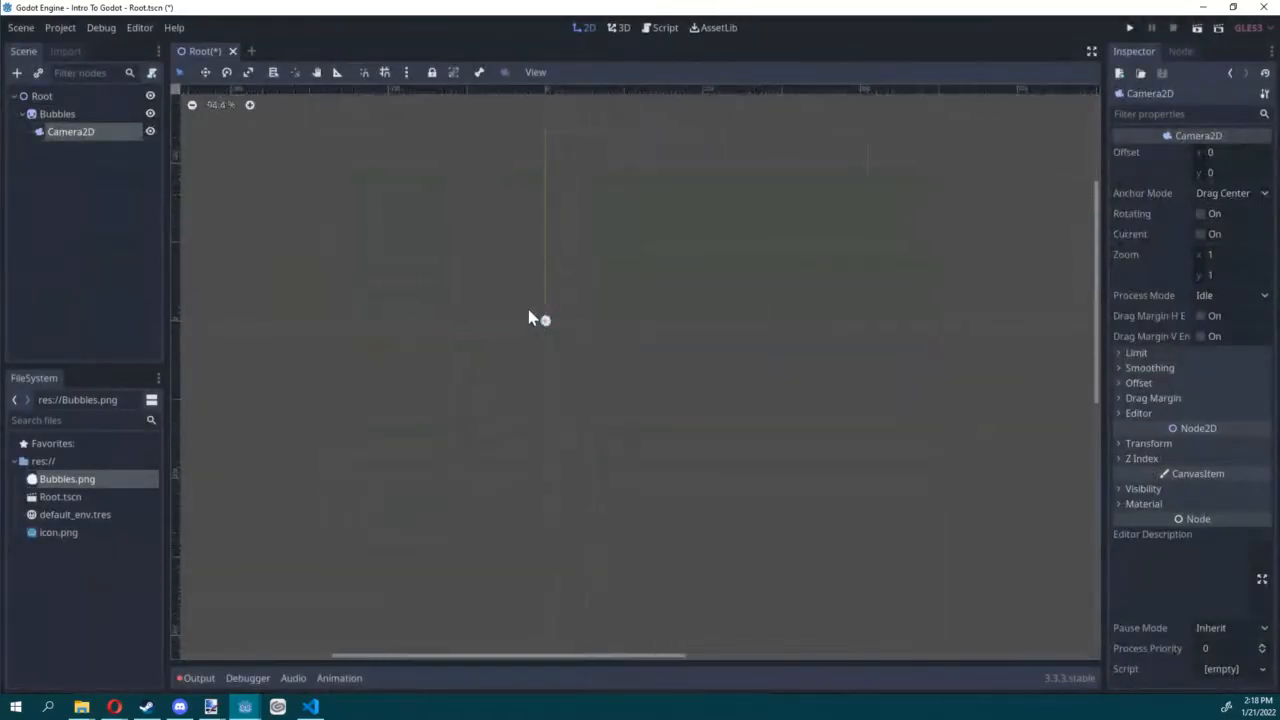
scroll(529, 311, down, 5)
middle_drag(583, 296, 646, 307)
scroll(625, 312, up, 6)
middle_drag(610, 357, 606, 321)
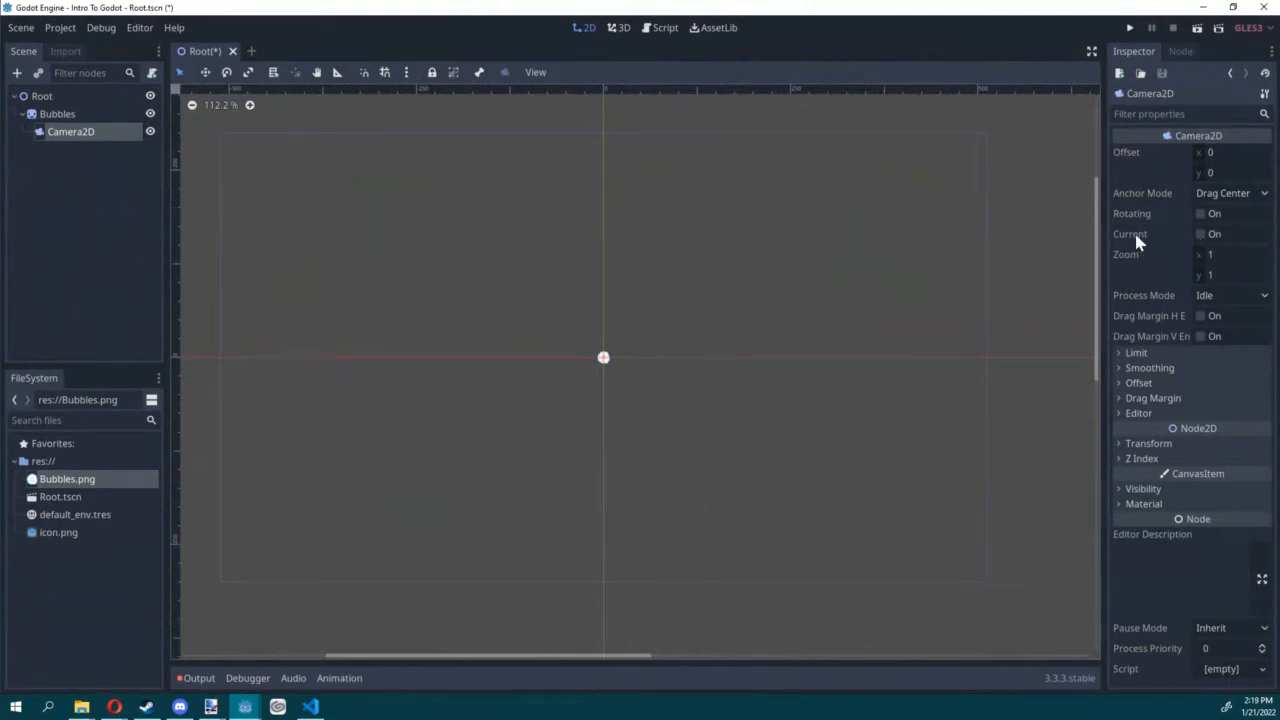
click(1199, 234)
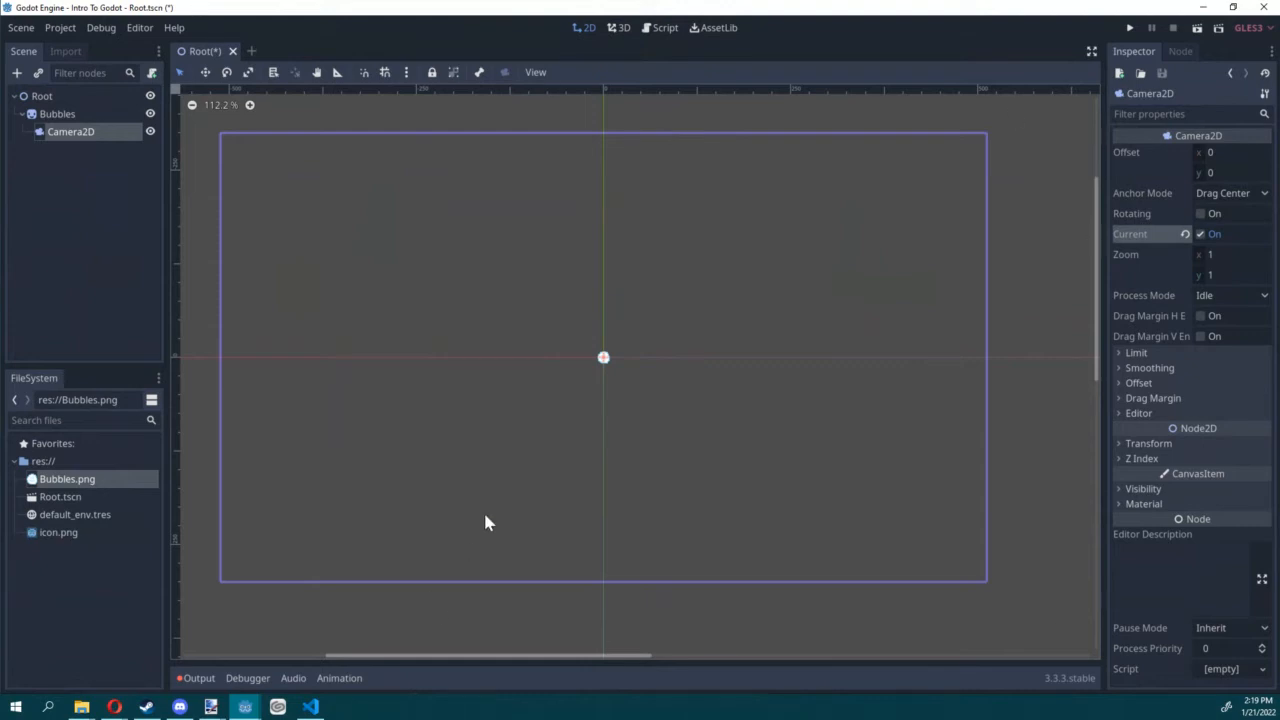
key(ctrl+s)
Step: Set the project's display window size to a width of 512 and a height of 288
click(65, 28)
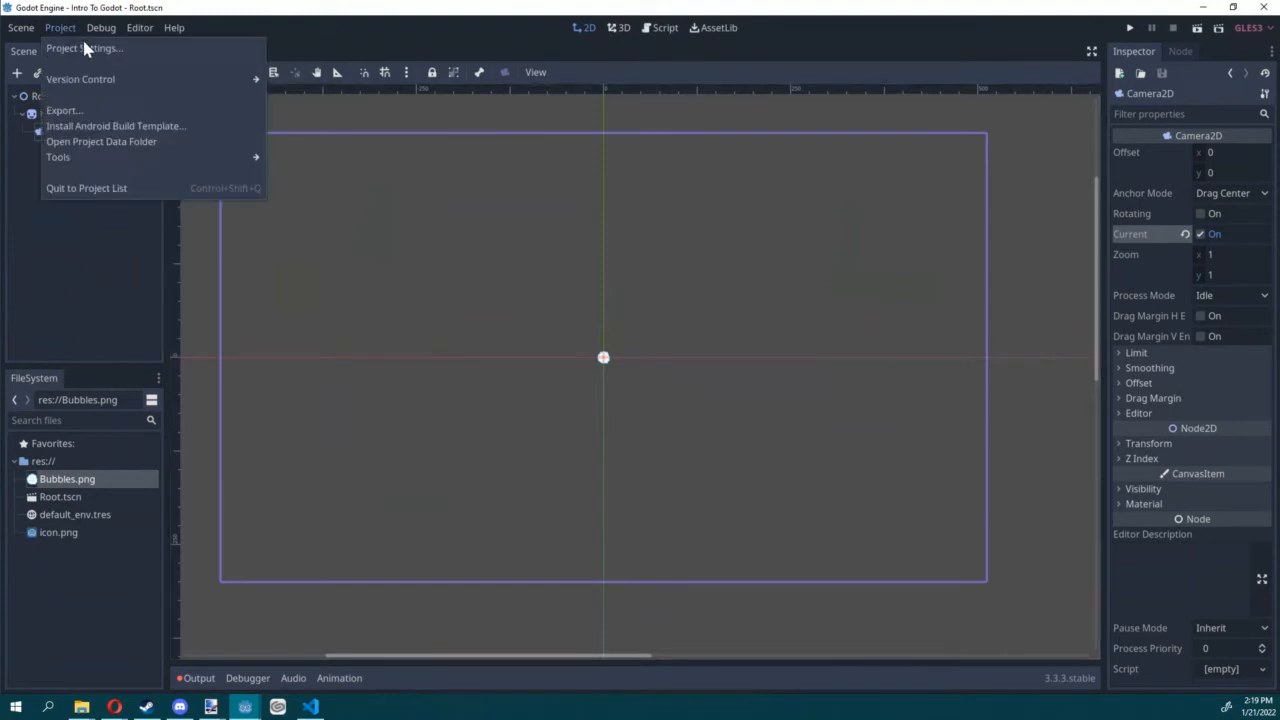
click(60, 46)
scroll(395, 275, down, 10)
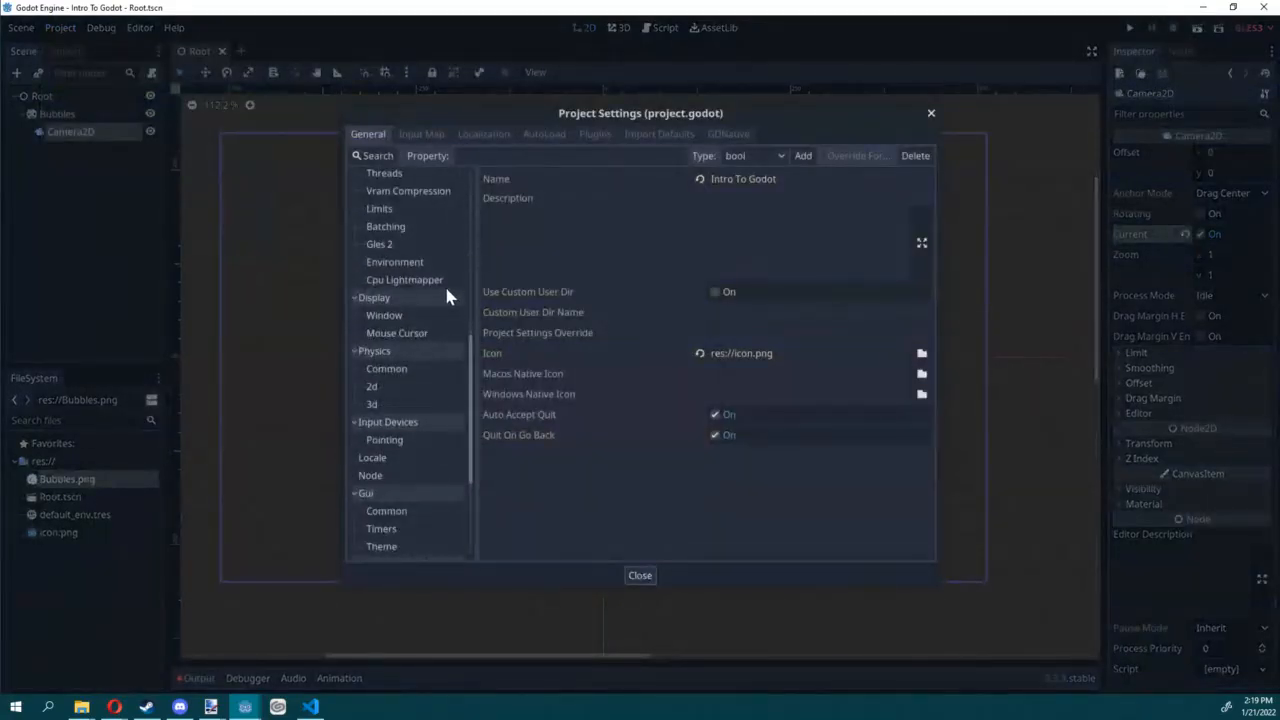
scroll(395, 470, down, 5)
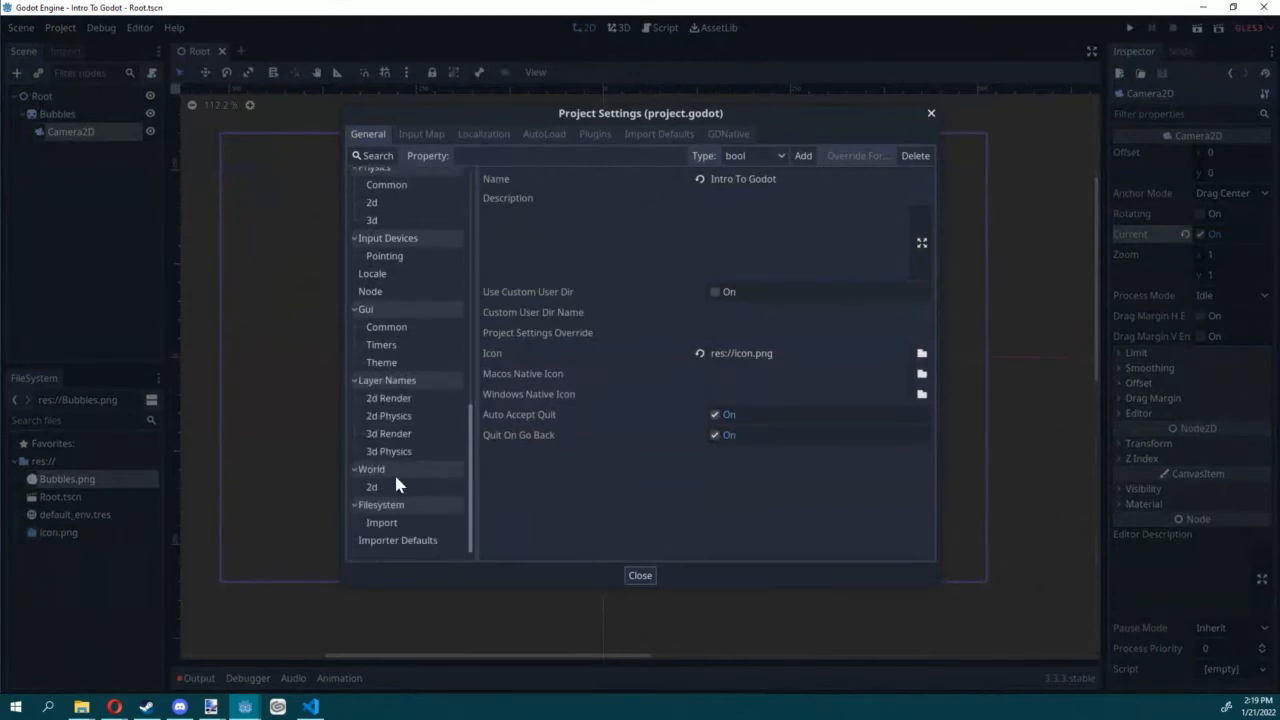
scroll(394, 485, up, 5)
click(386, 277)
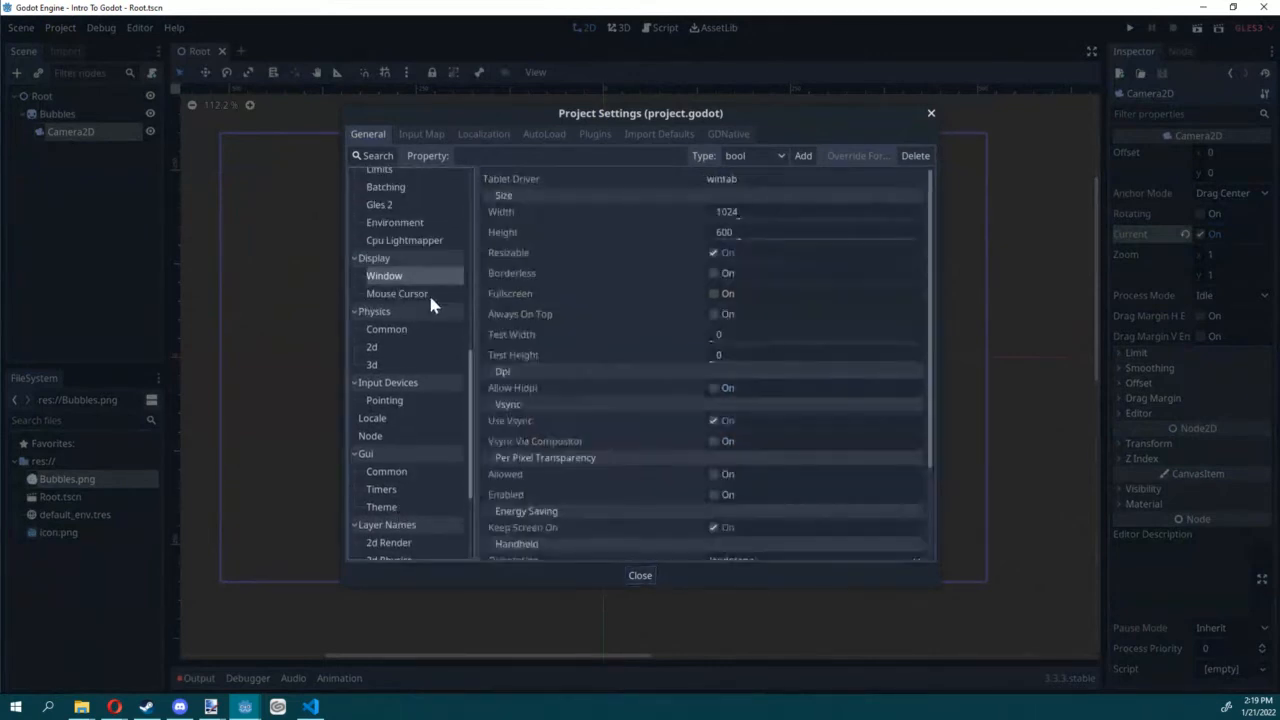
scroll(430, 305, up, 1)
click(762, 208)
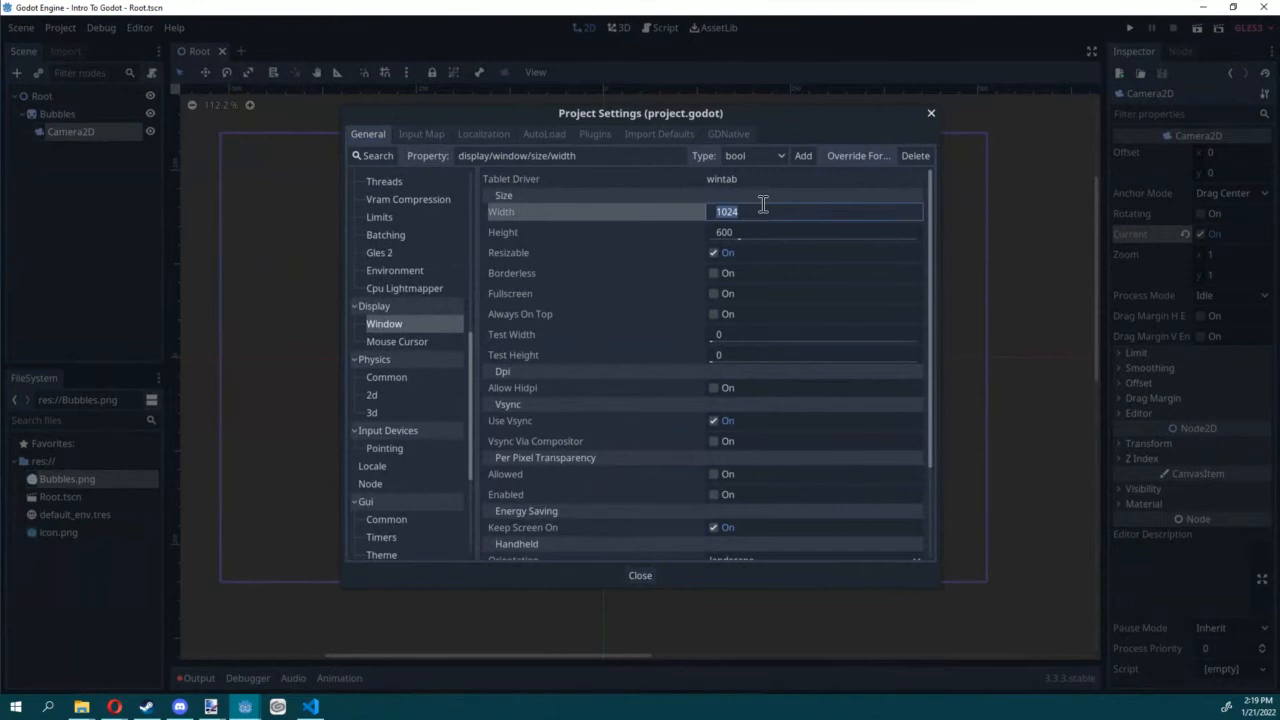
text(512)
key(Tab)
text(288)
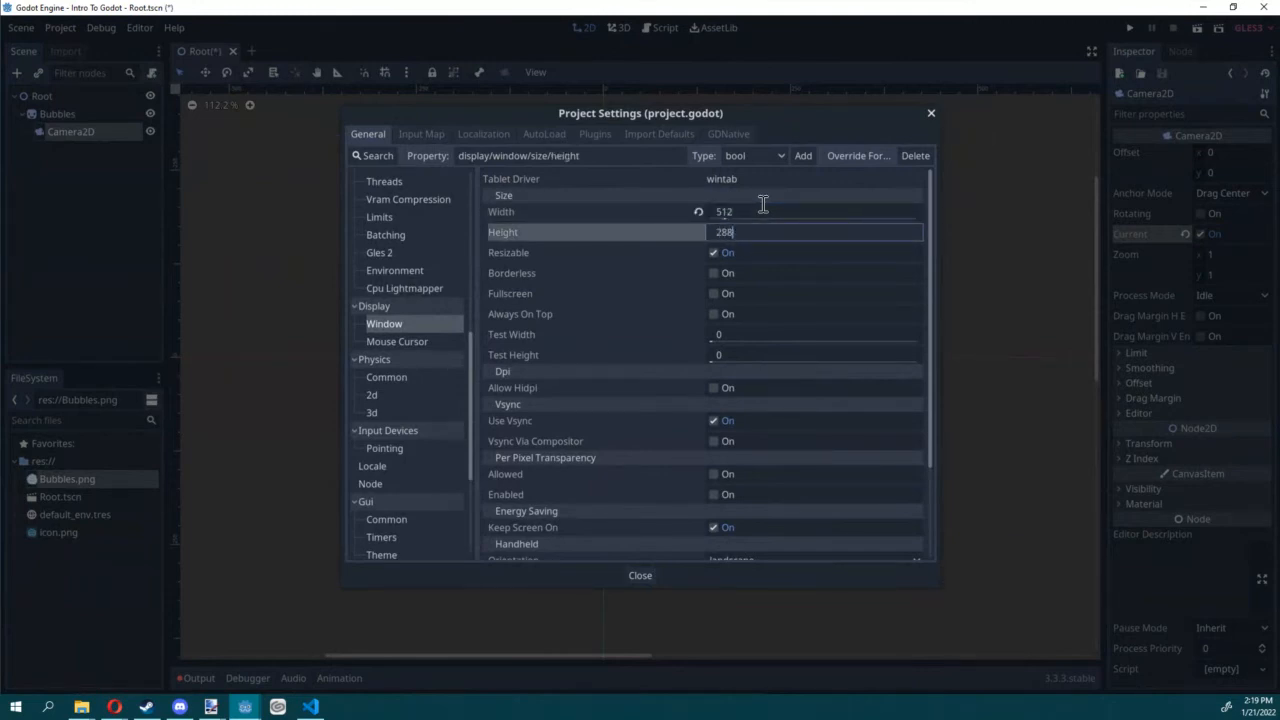
key(Return)
Step: Set the window's stretch mode to viewport and close the project settings
scroll(784, 275, down, 3)
scroll(771, 277, up, 3)
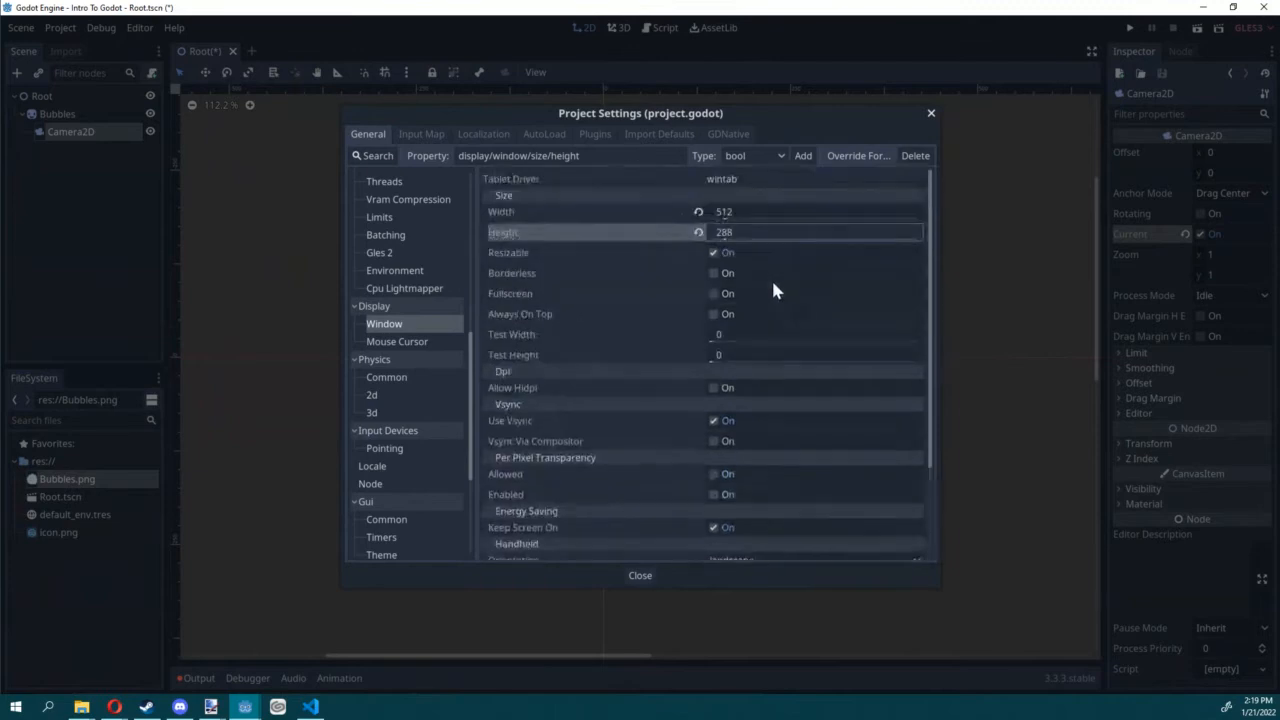
scroll(771, 290, down, 3)
click(716, 508)
click(750, 558)
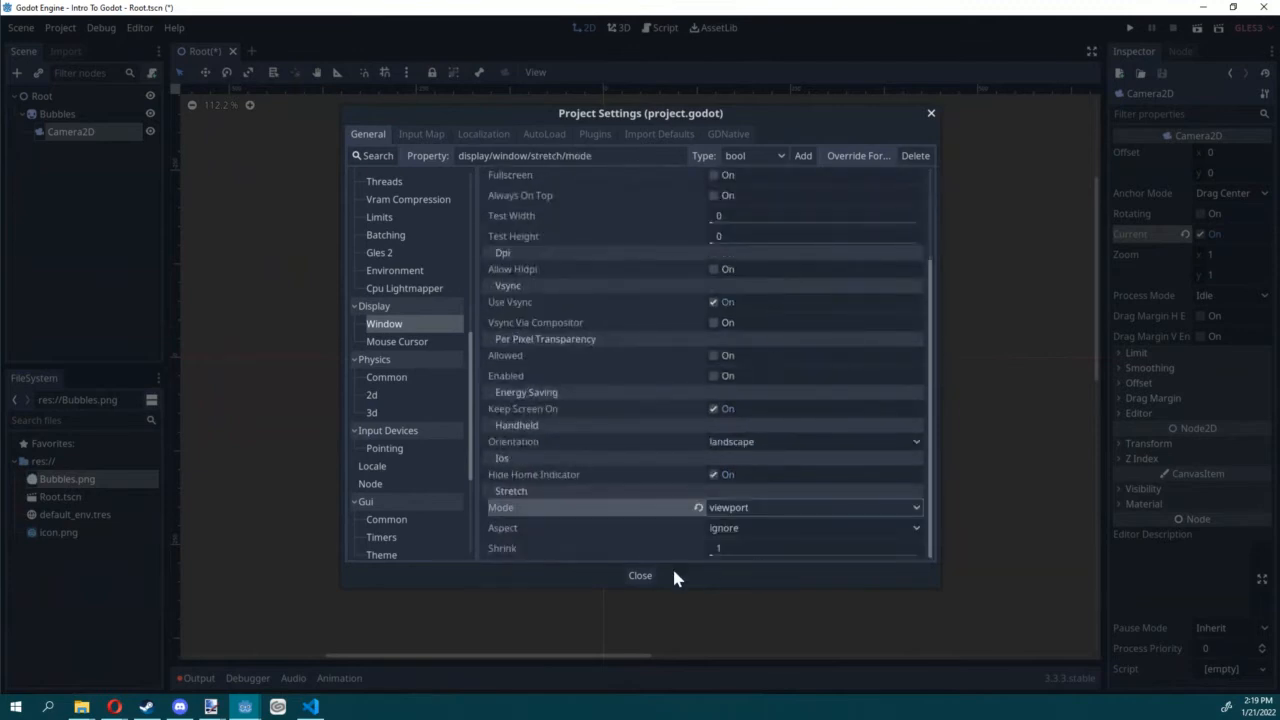
click(655, 576)
Step: Save the scene, run it to check how Bubbles looks through the camera, and close the game window
scroll(681, 356, up, 7)
middle_drag(516, 348, 635, 332)
scroll(635, 332, up, 4)
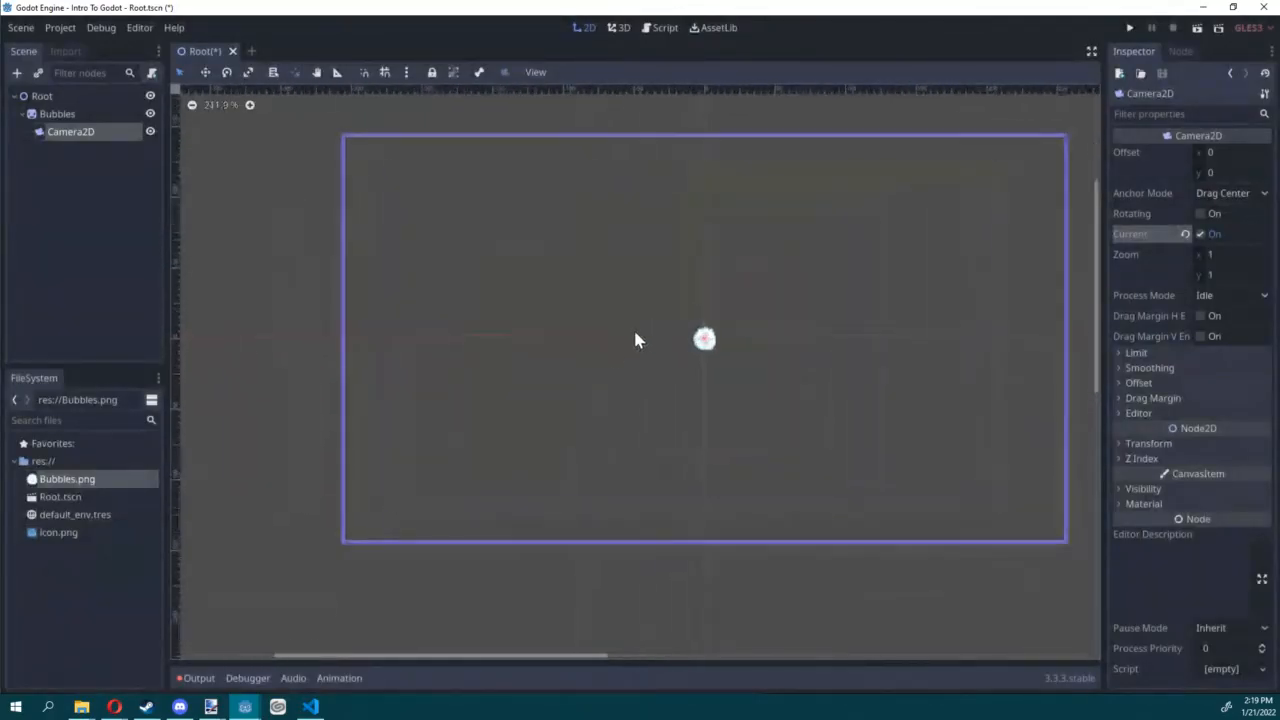
scroll(581, 370, down, 2)
middle_drag(583, 377, 515, 370)
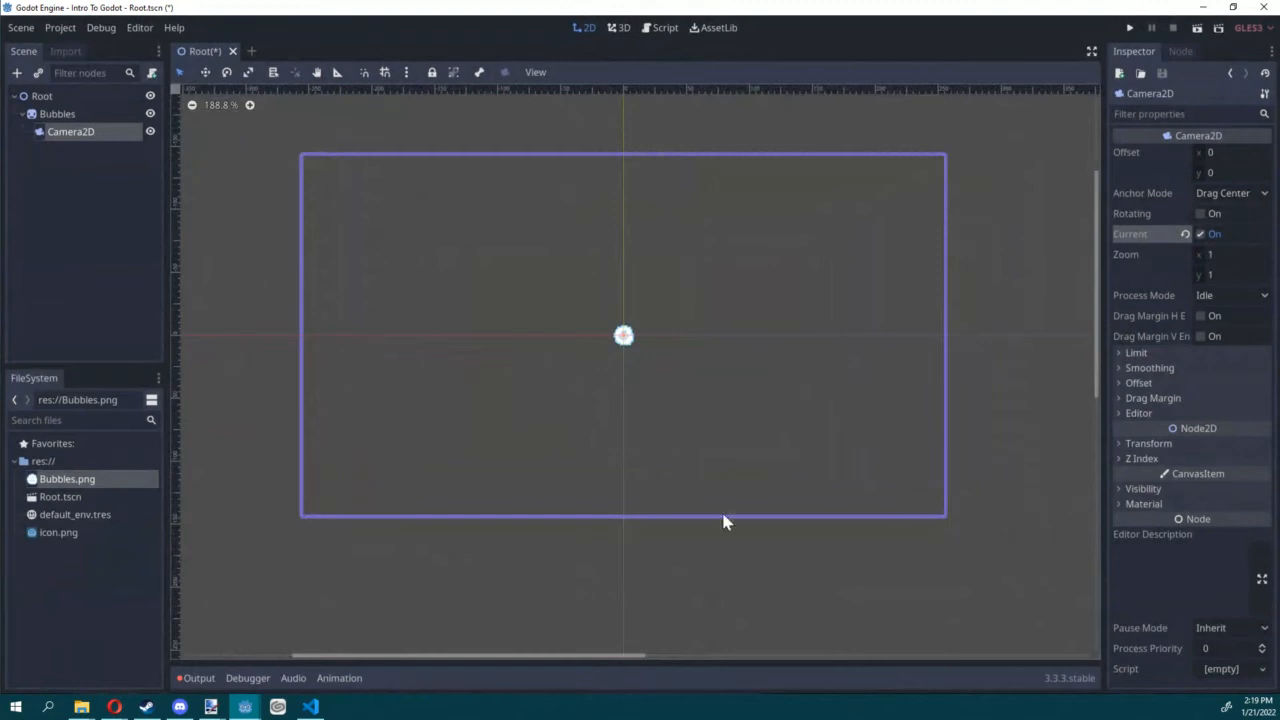
key(ctrl+s)
click(1196, 28)
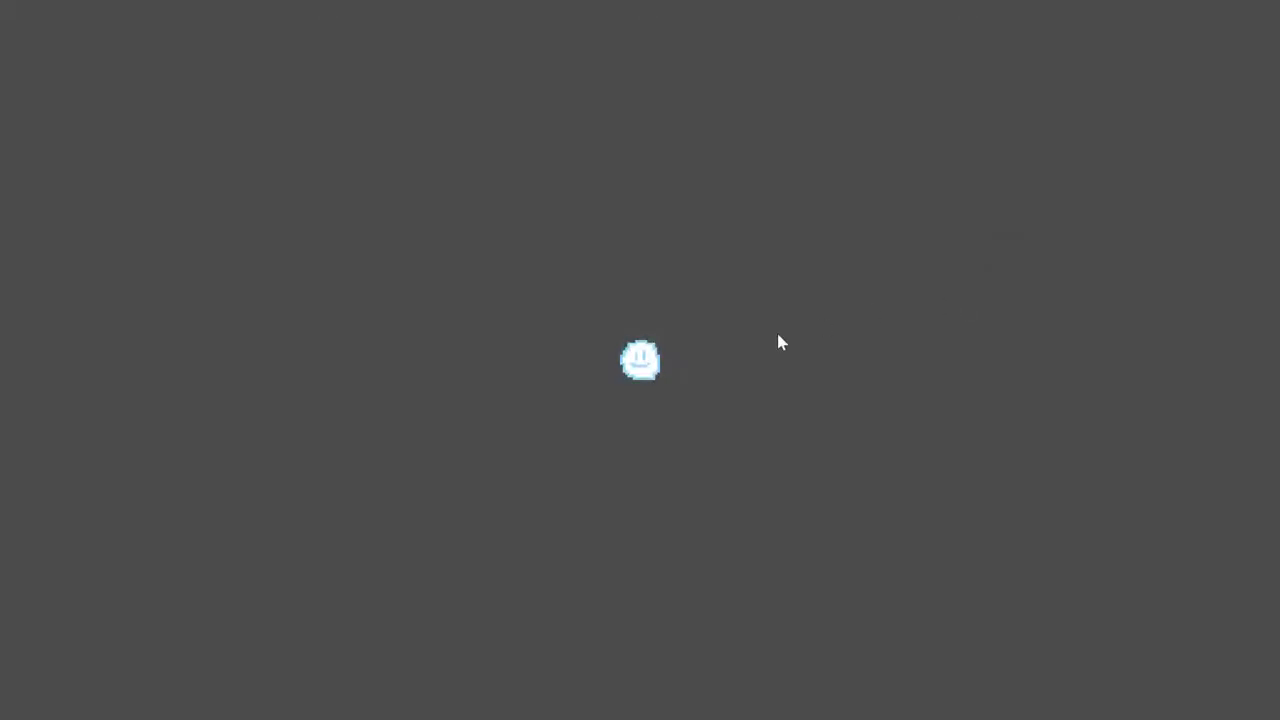
key(alt+F4)
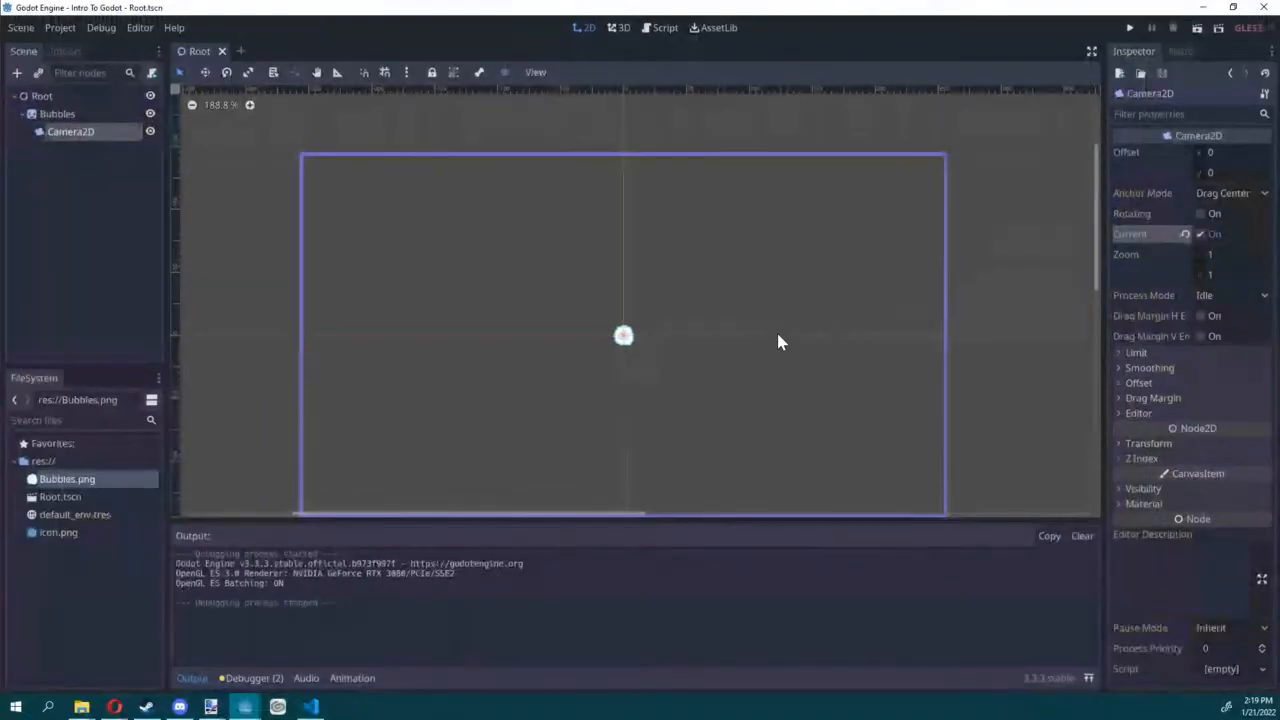
Step: Attach a new GDScript, res://Bubbles.gd, with the Default template to the Bubbles node and save it
click(52, 114)
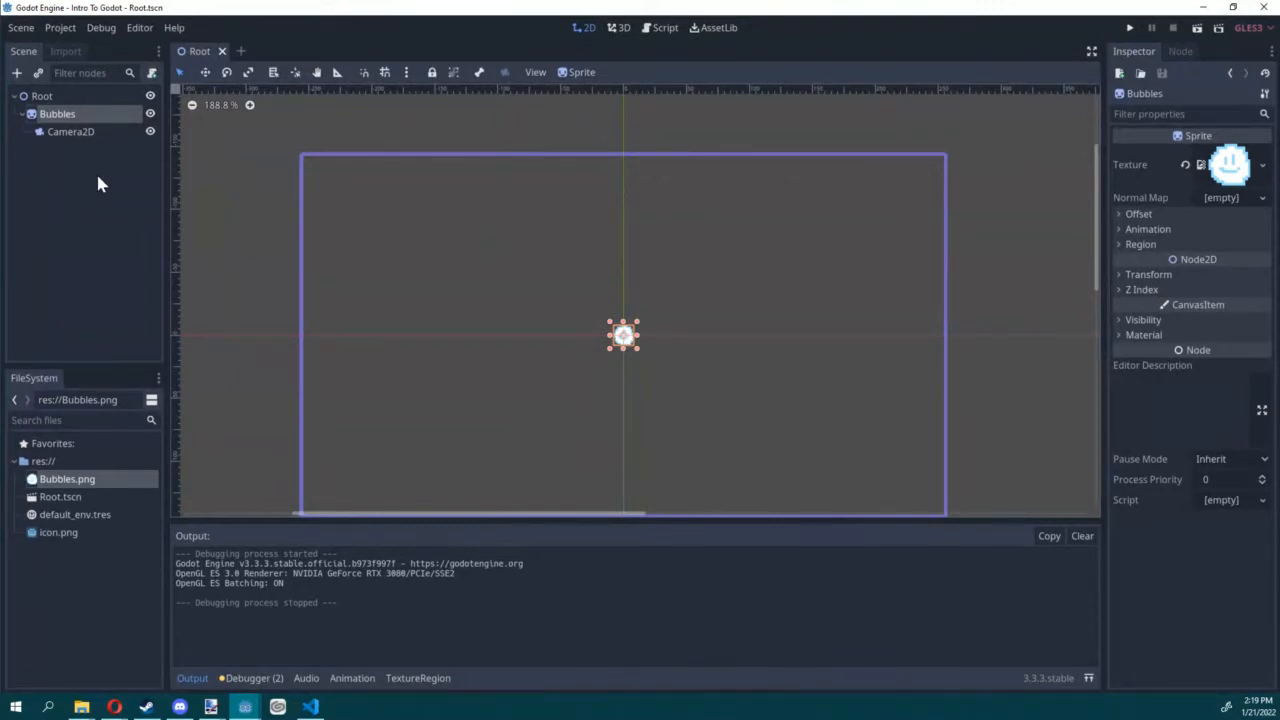
click(151, 76)
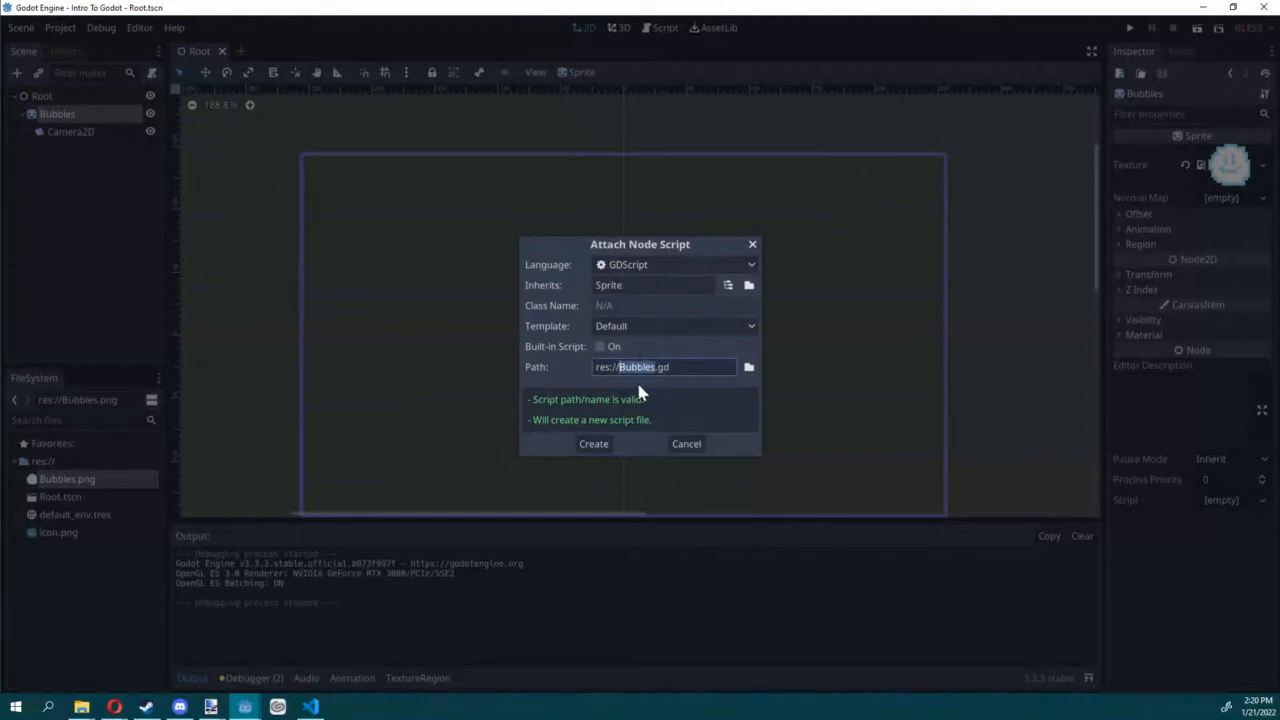
click(594, 445)
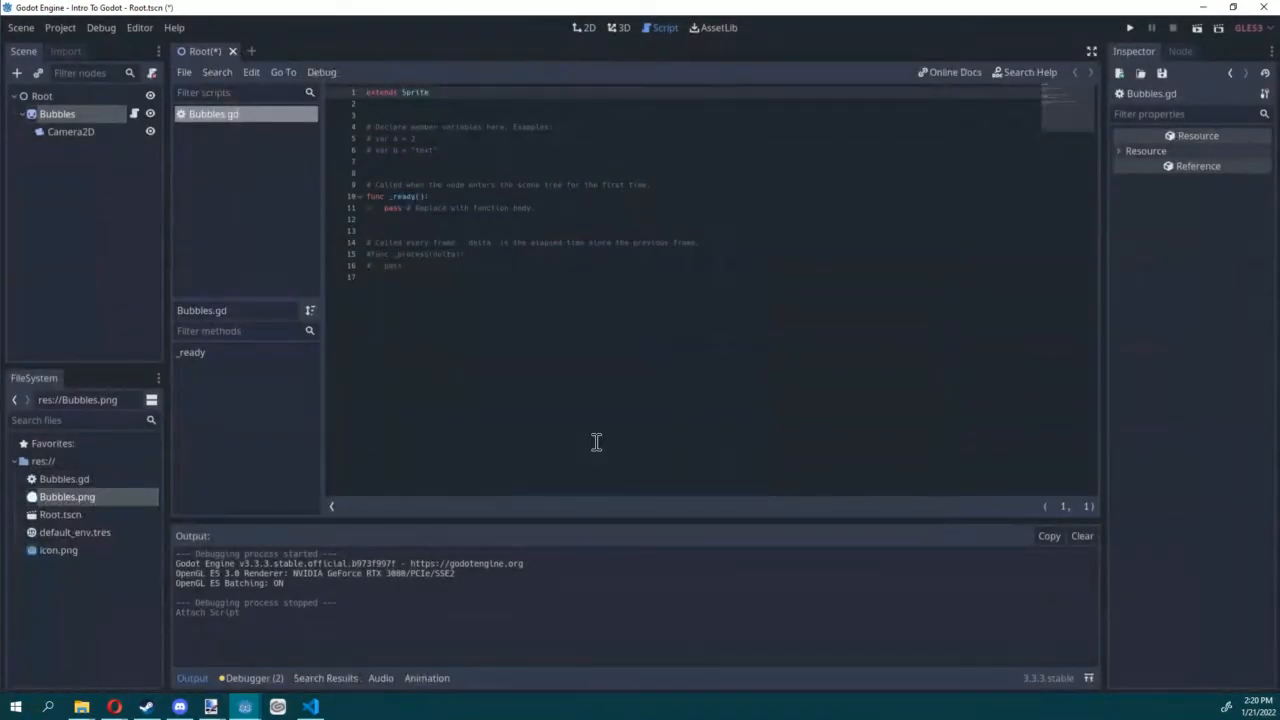
key(ctrl+s)
click(451, 150)
drag(479, 163, 442, 158)
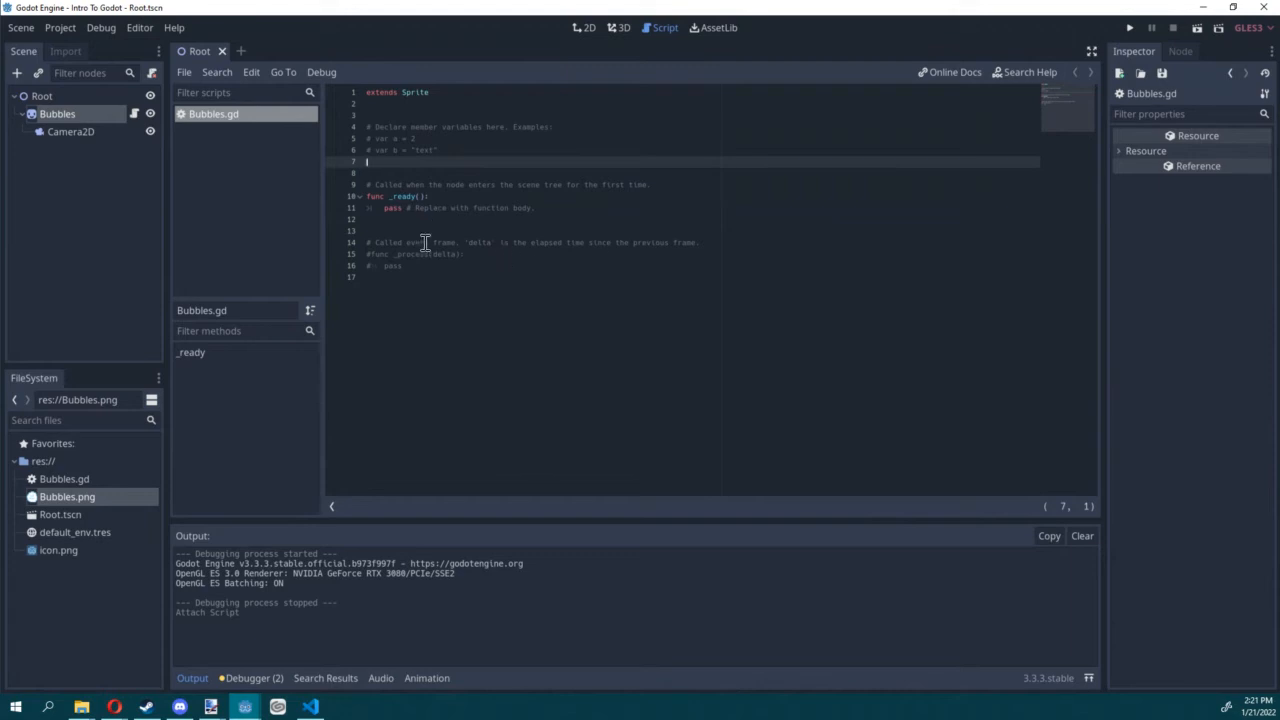
Step: Add an input action named move_left to the project's Input Map
click(72, 27)
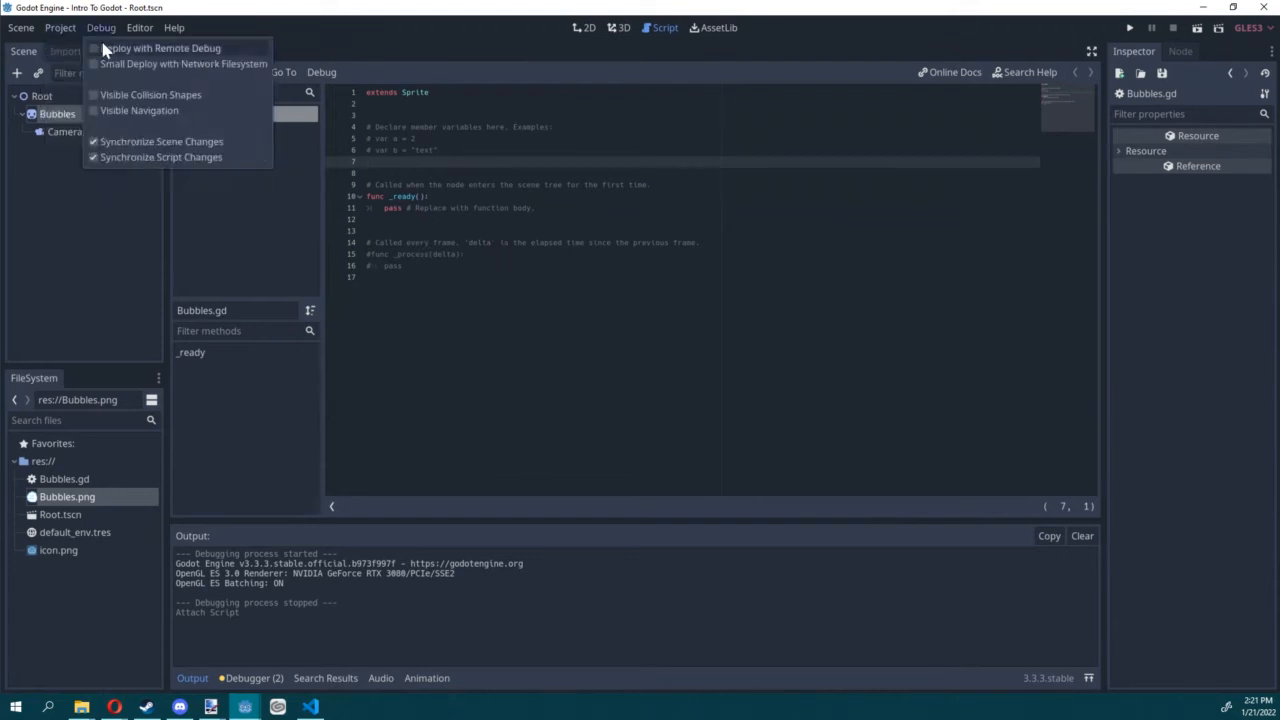
click(70, 49)
click(410, 132)
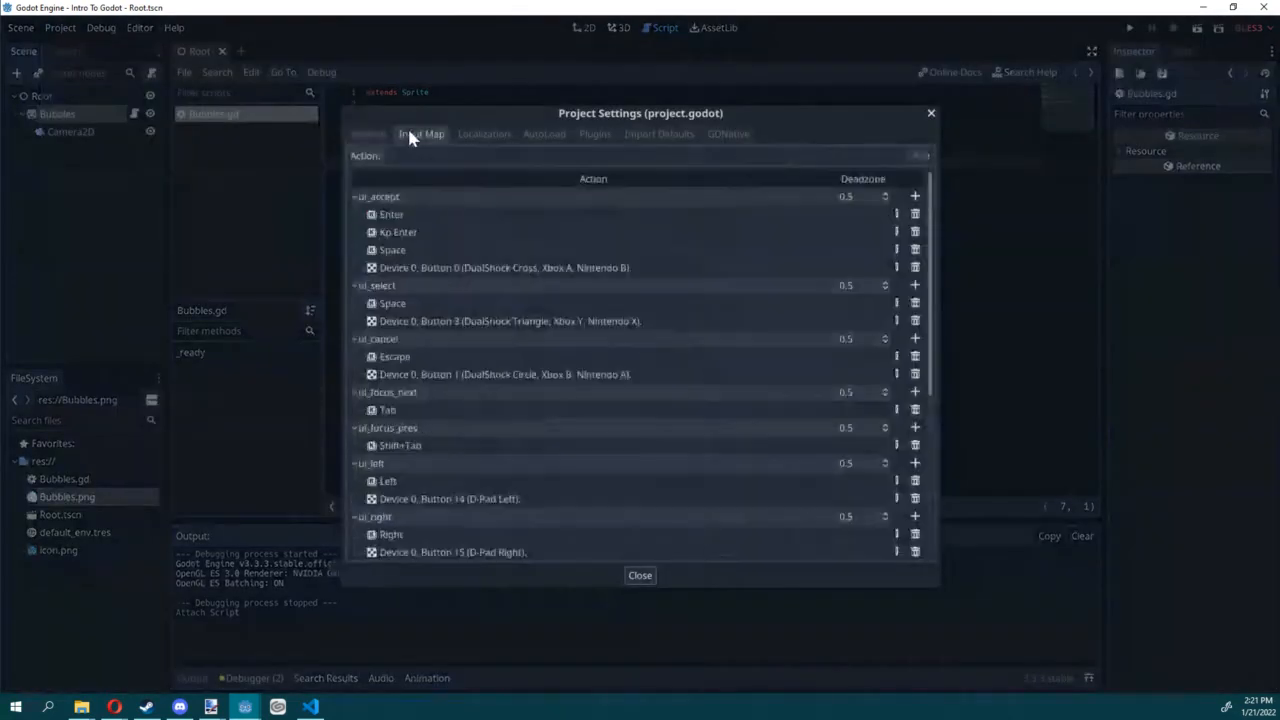
scroll(560, 275, down, 3)
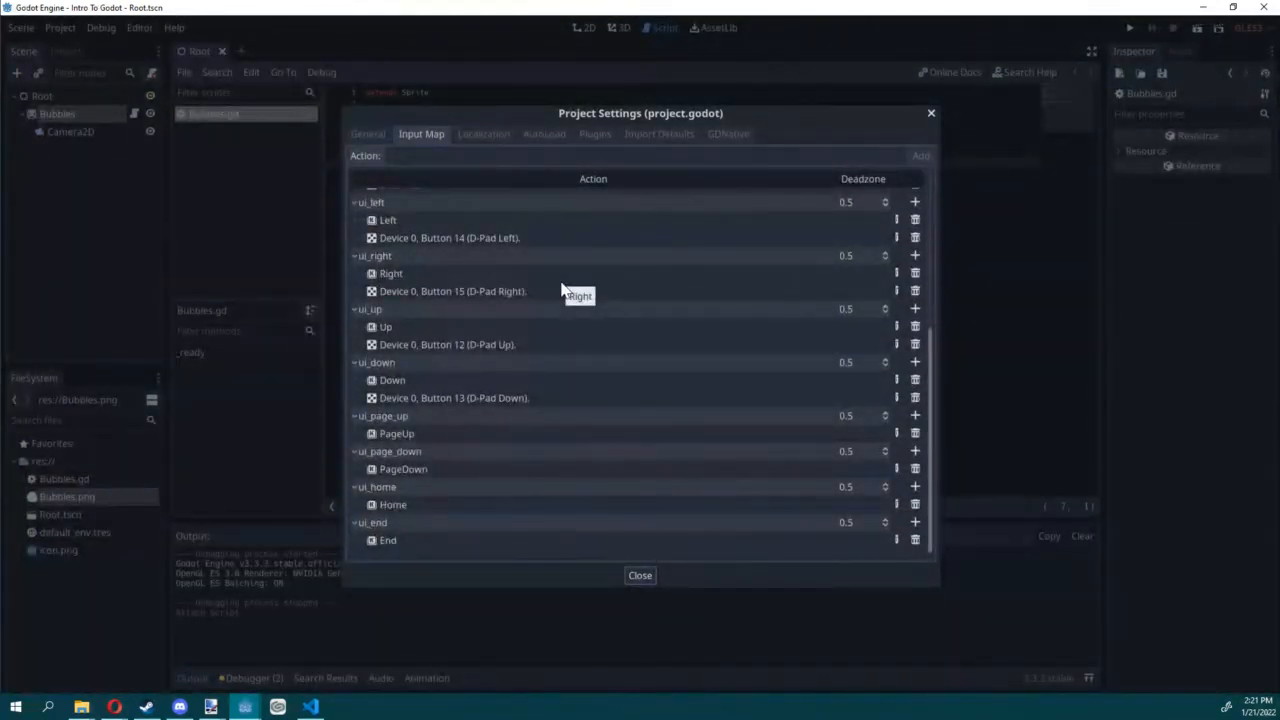
scroll(550, 310, up, 4)
scroll(600, 280, down, 4)
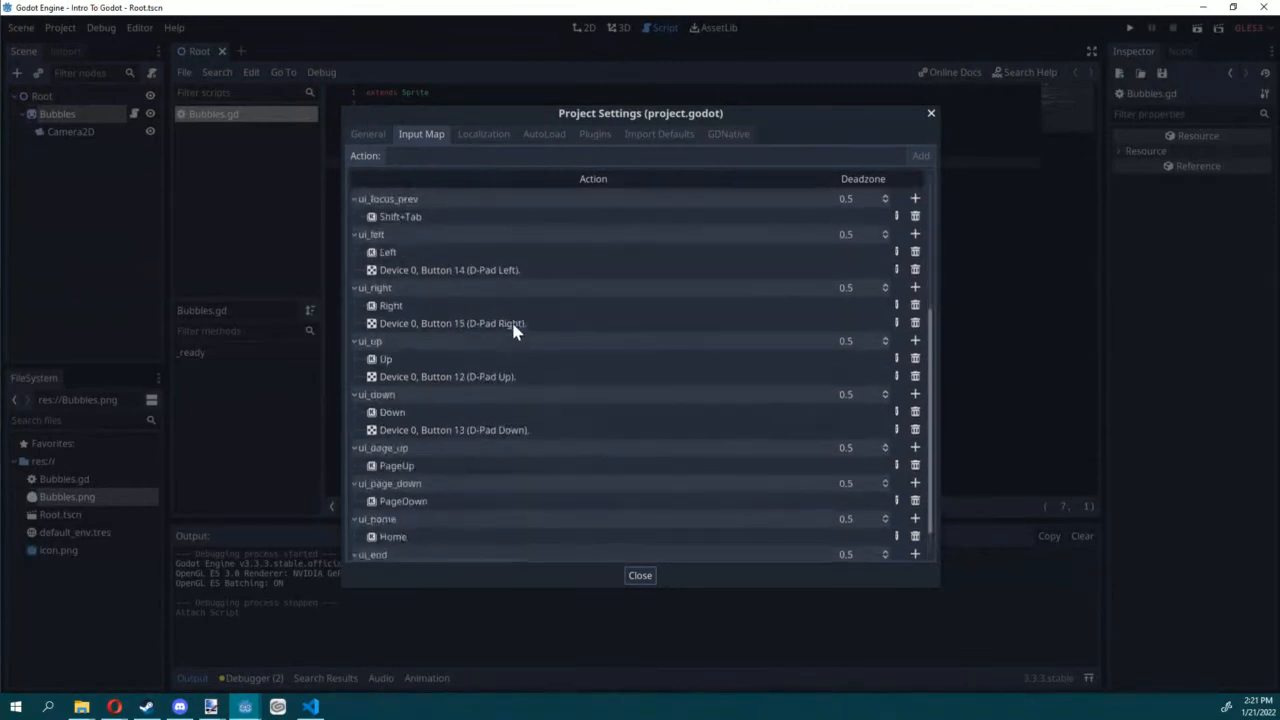
click(470, 155)
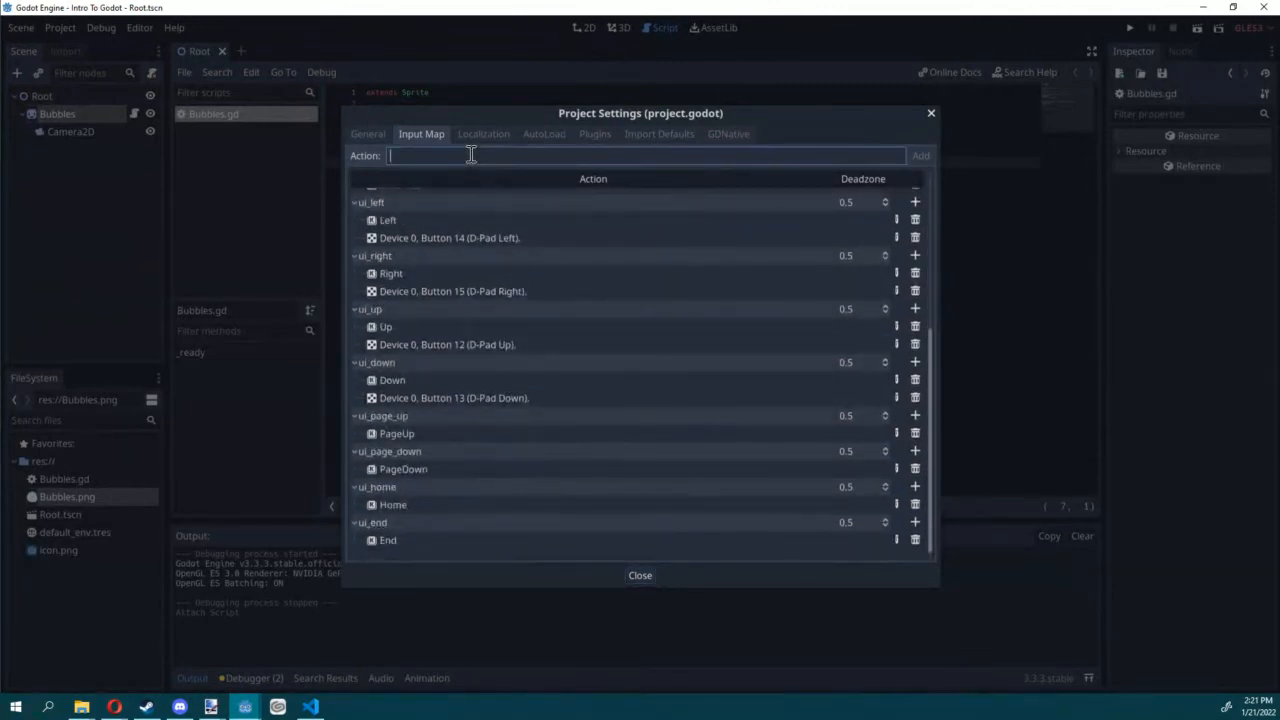
text(move_left)
click(918, 156)
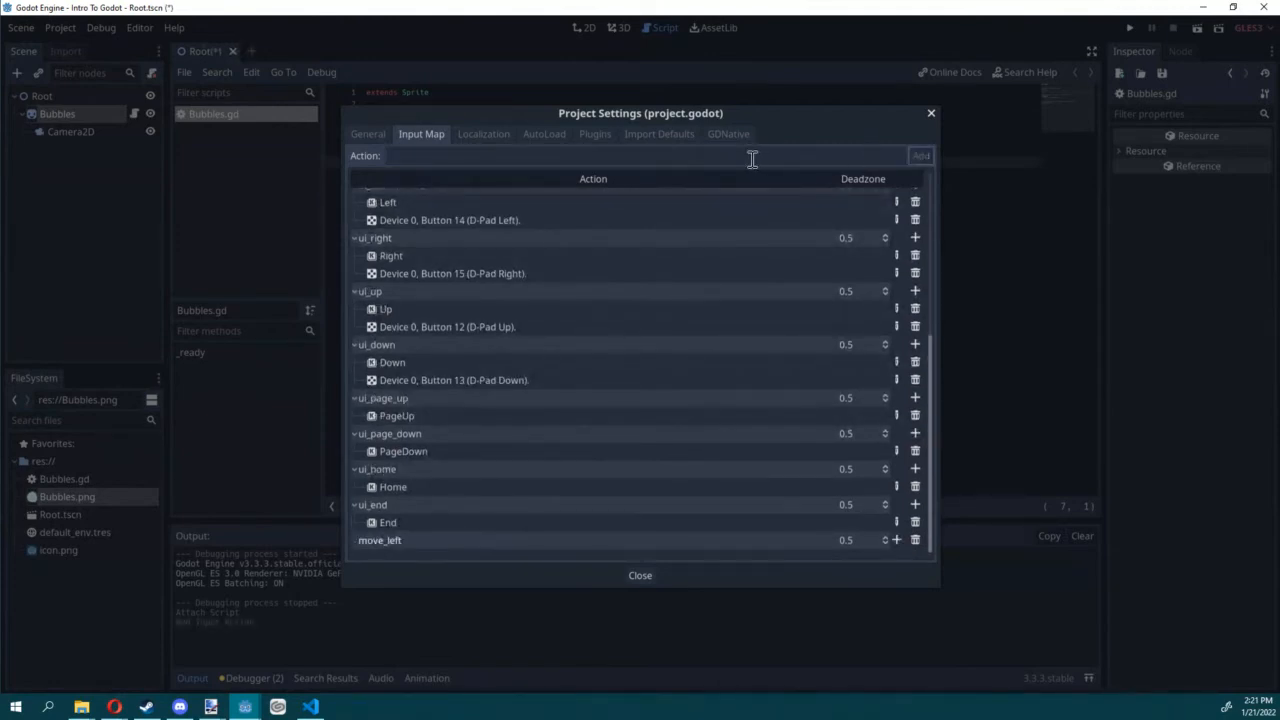
Step: Add two more input actions named move_right and move_up to the Input Map
click(752, 157)
text(move_riu)
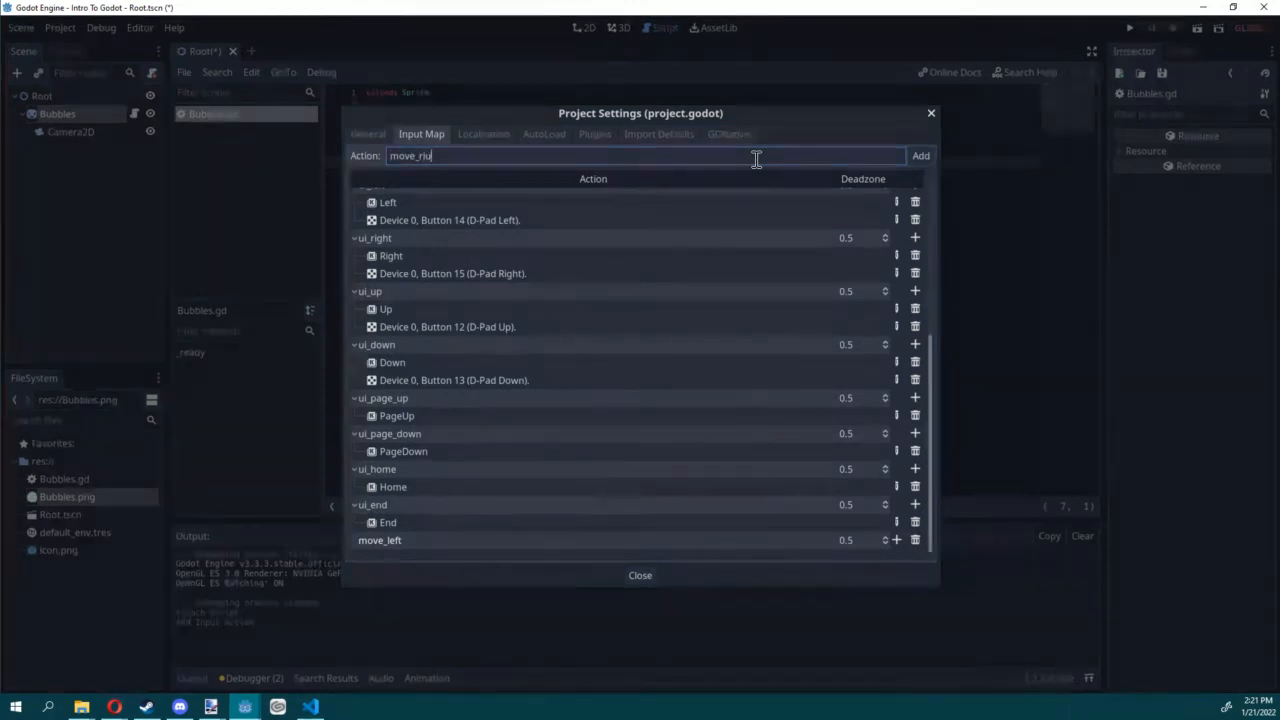
key(BackSpace)
text(ght)
click(921, 157)
click(866, 157)
text(move_up)
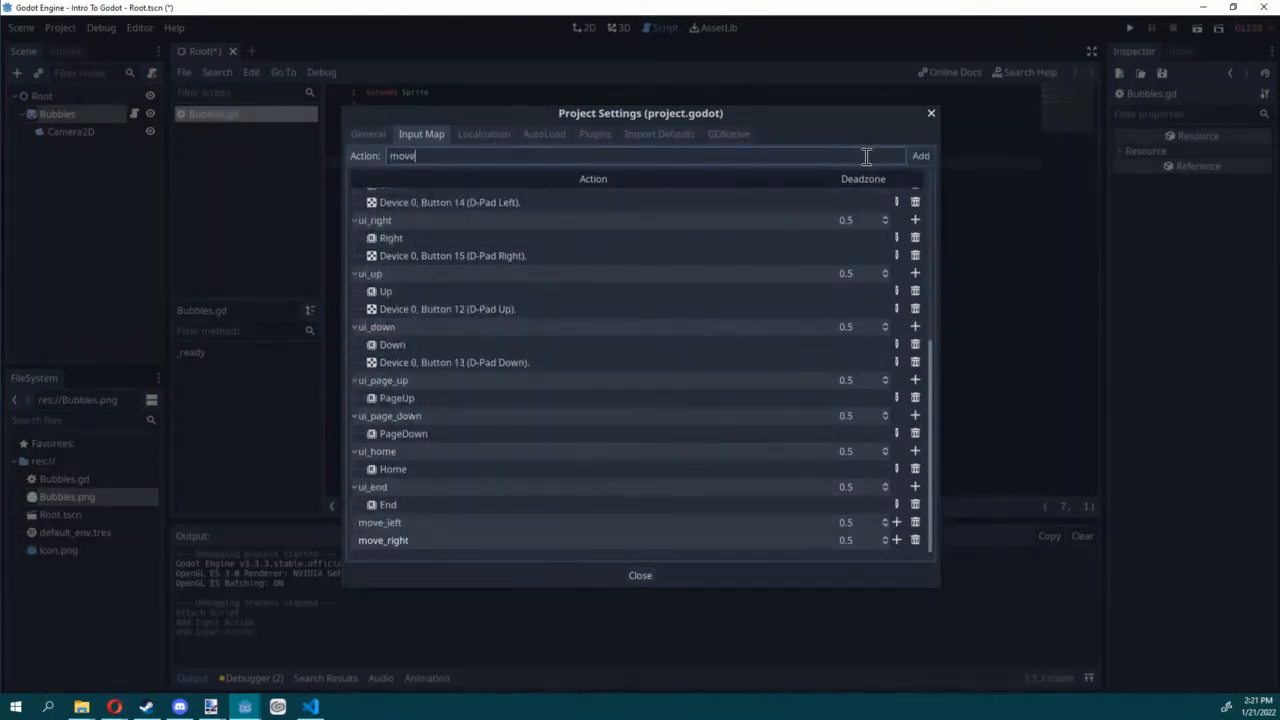
click(921, 157)
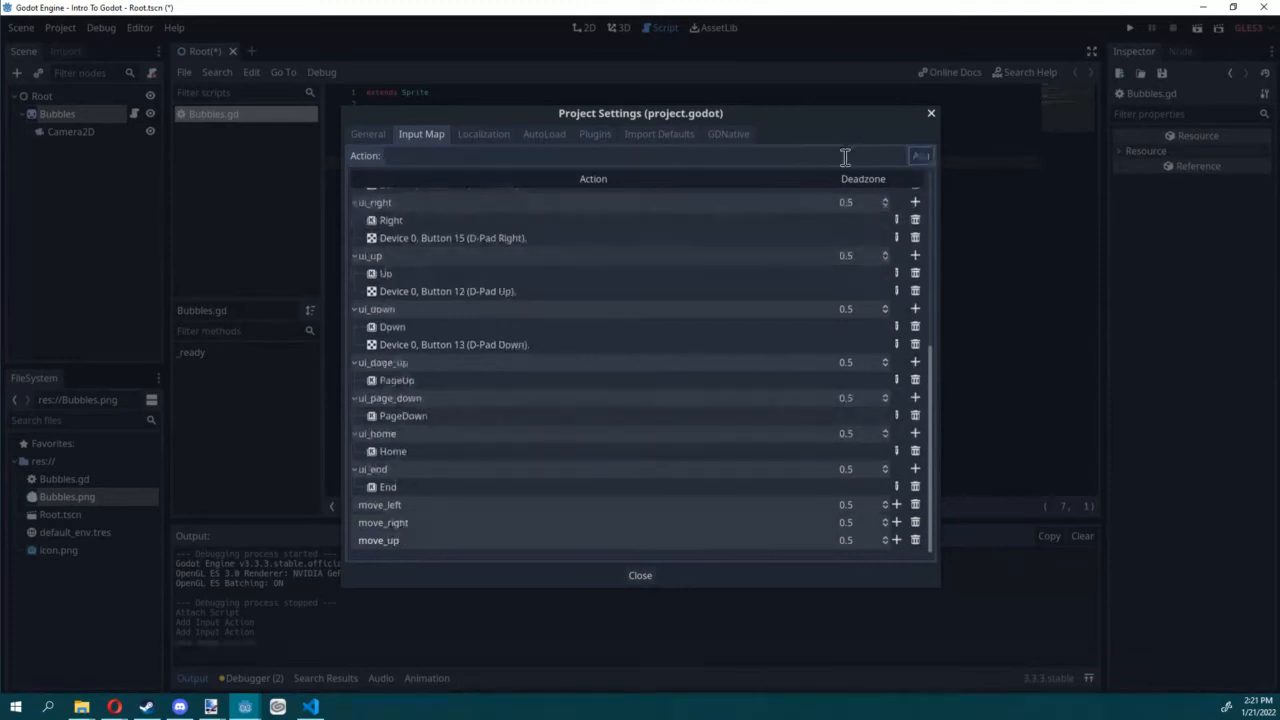
Step: Add an input action named move_down to the project's Input Map
click(809, 150)
text(move)
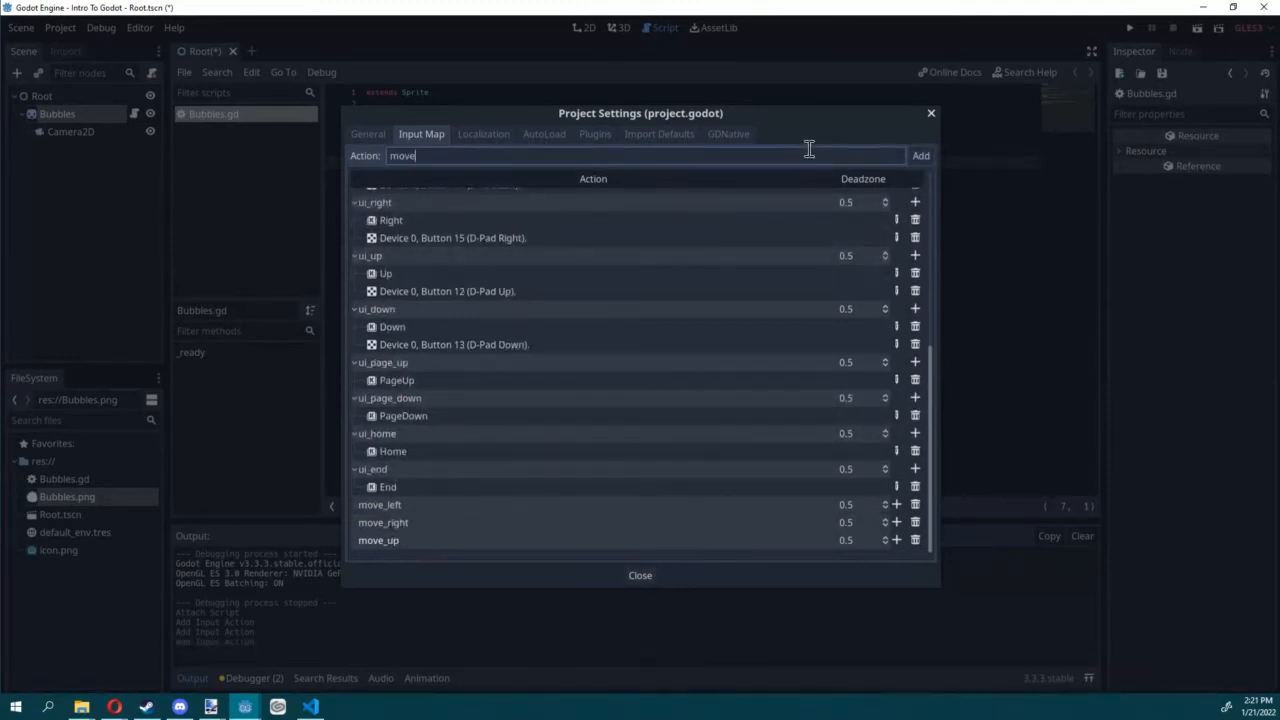
text(_down)
click(905, 155)
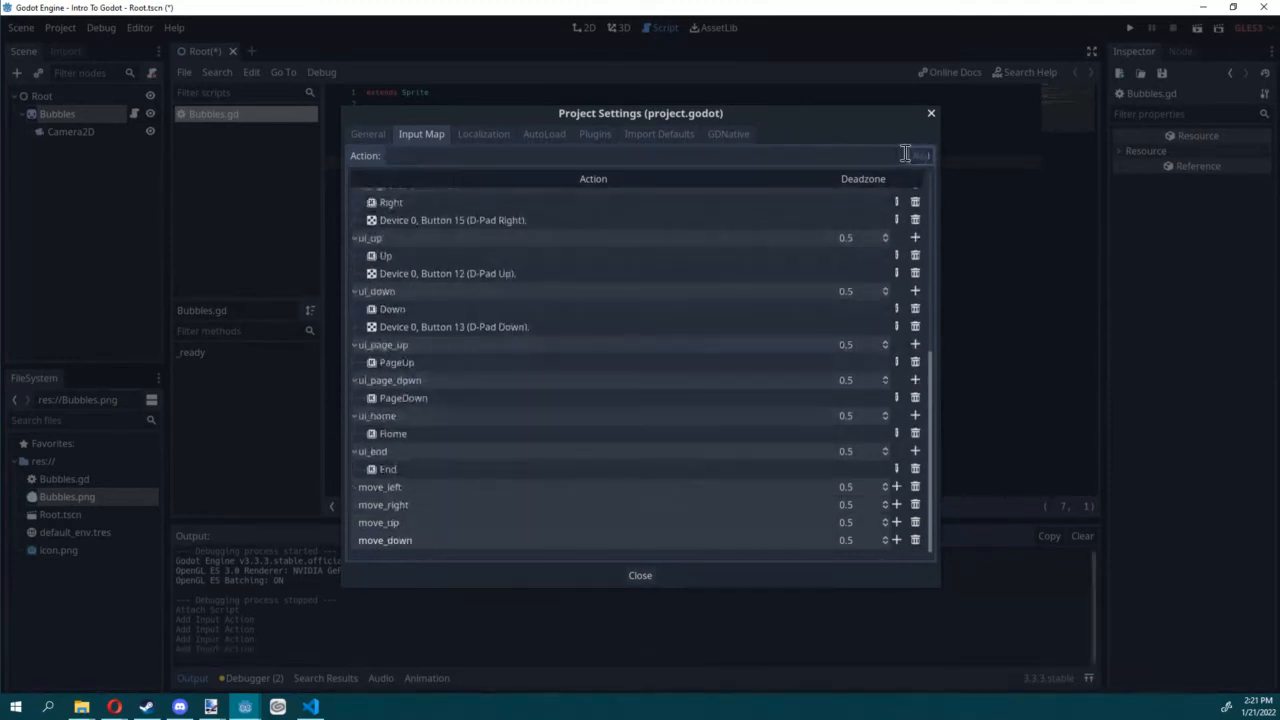
Step: Bind the A key to the move_left action and the D key to move_right
click(896, 487)
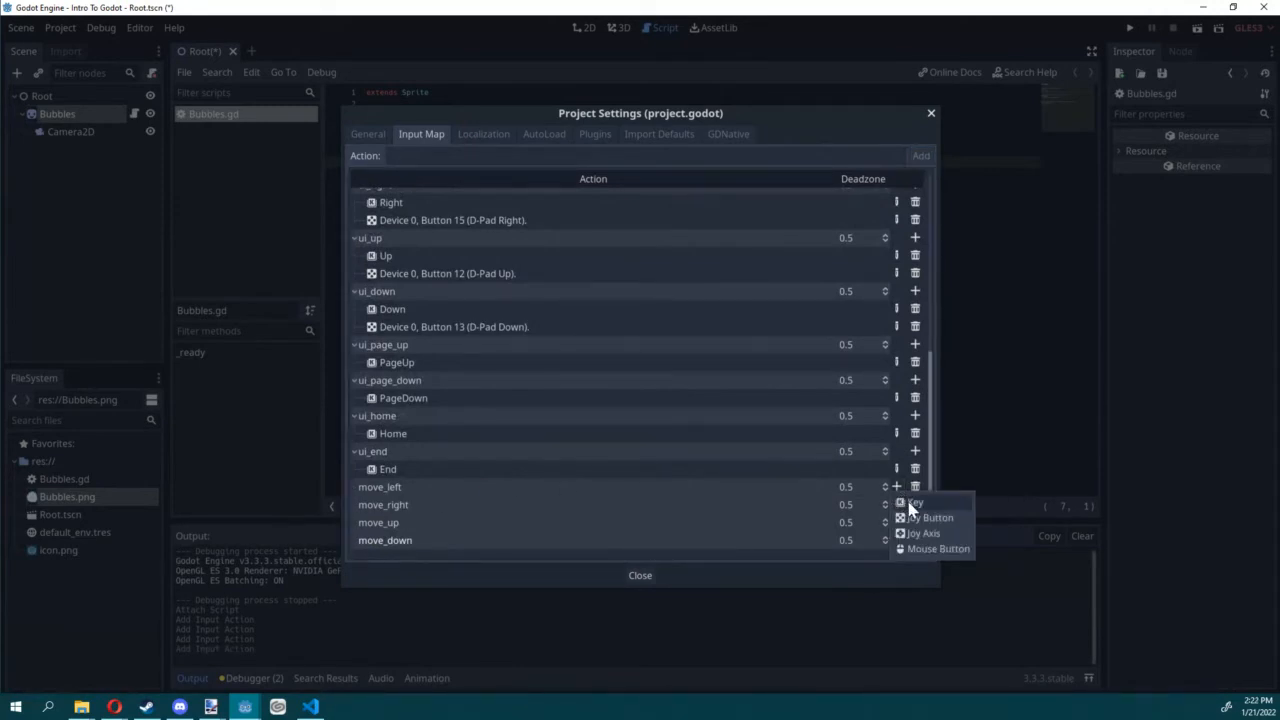
click(910, 503)
key(a)
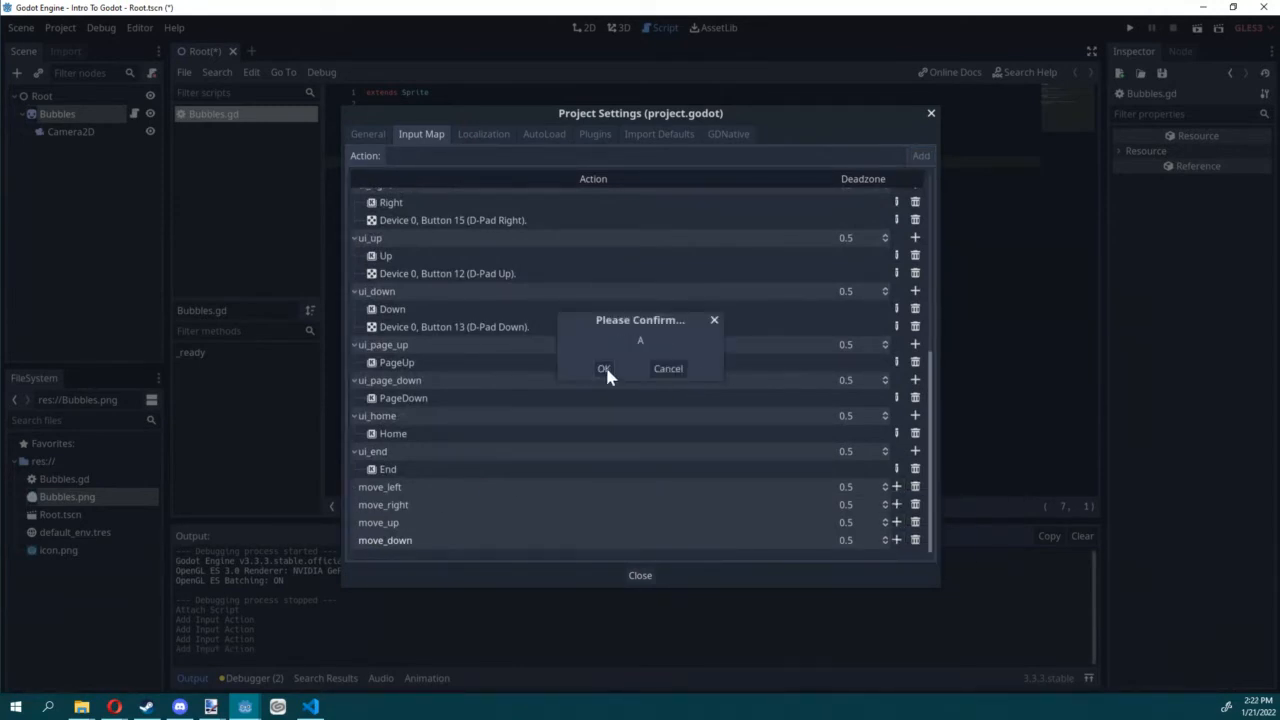
click(604, 369)
click(897, 521)
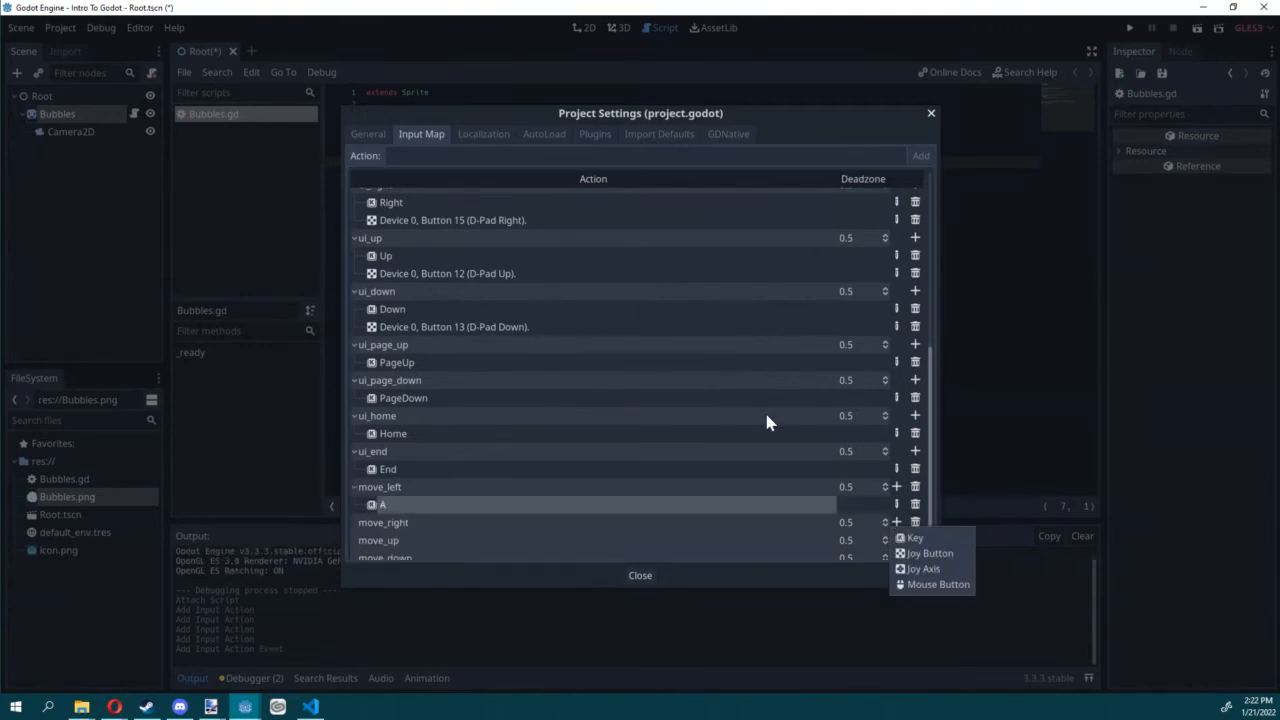
click(920, 532)
key(d)
click(603, 369)
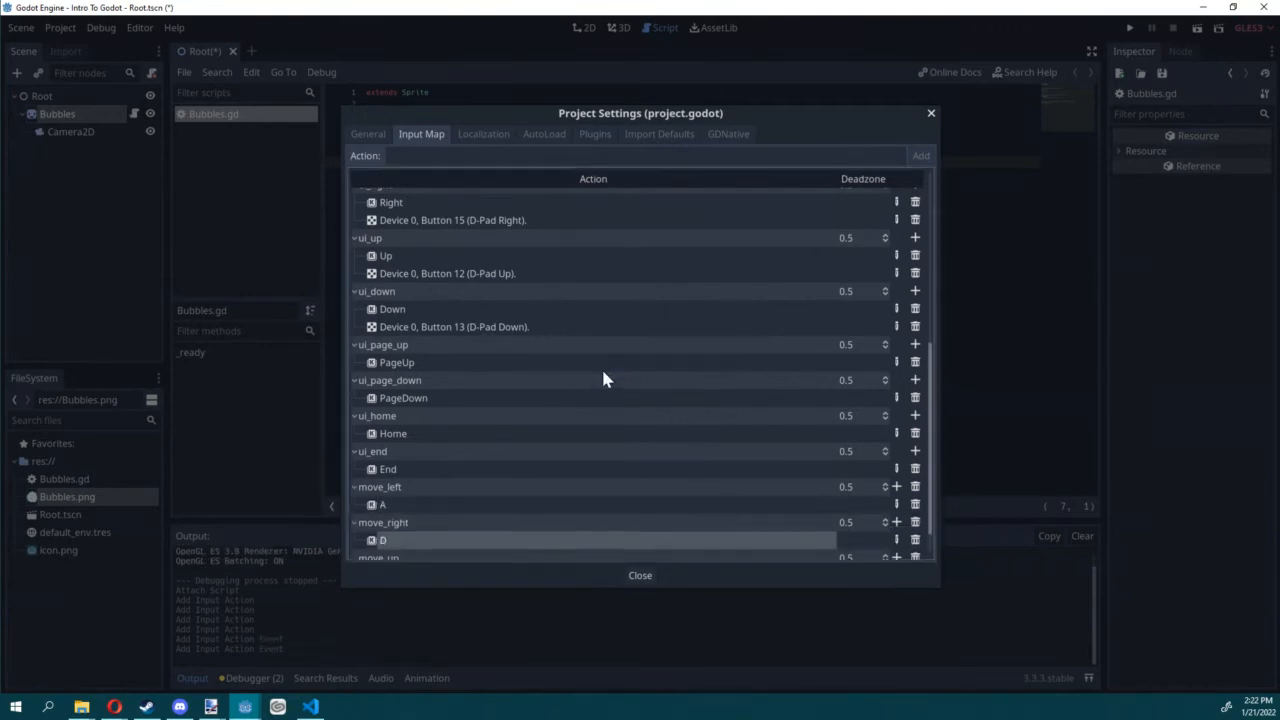
Step: Bind the W key to the move_up action and the S key to move_down
scroll(700, 410, down, 2)
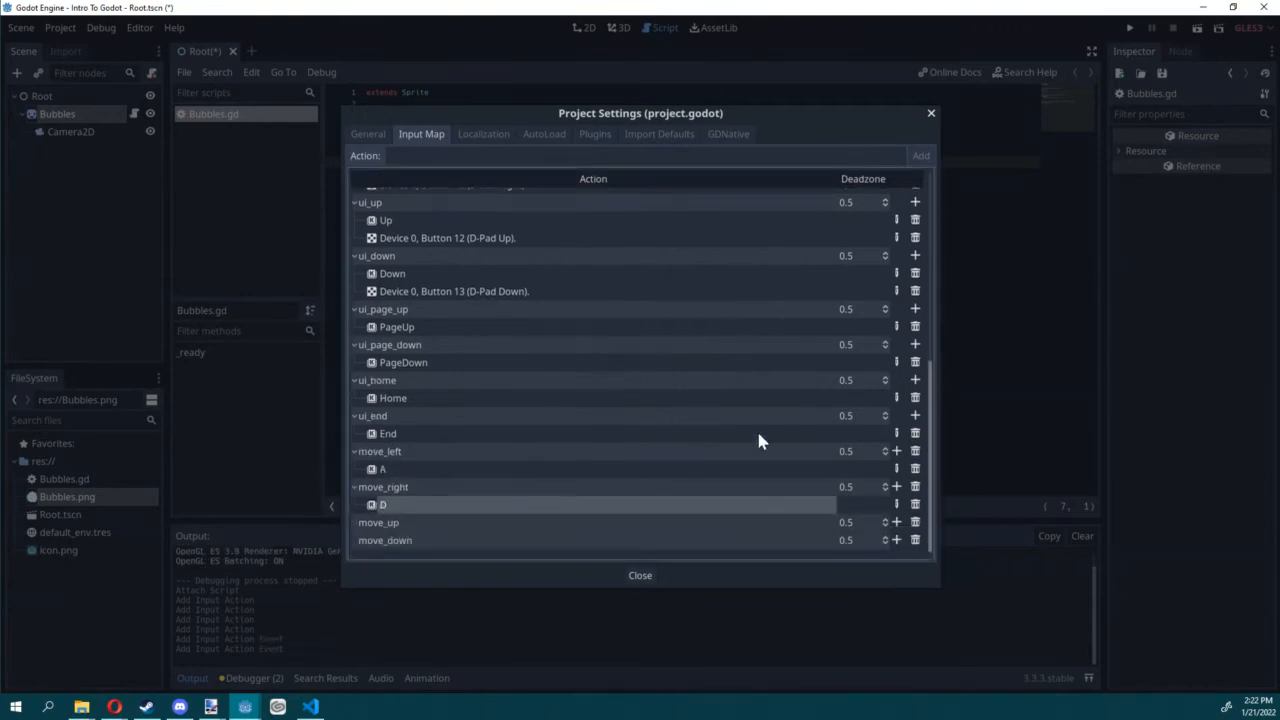
click(896, 488)
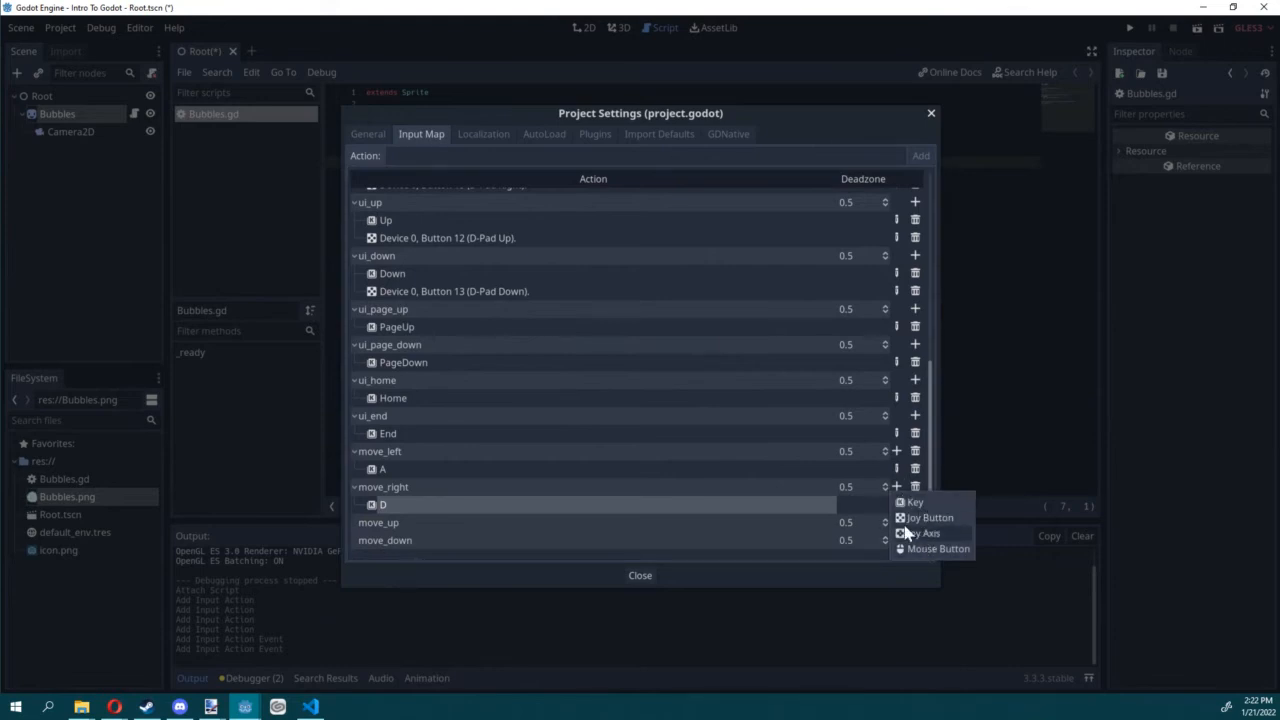
click(789, 553)
click(897, 527)
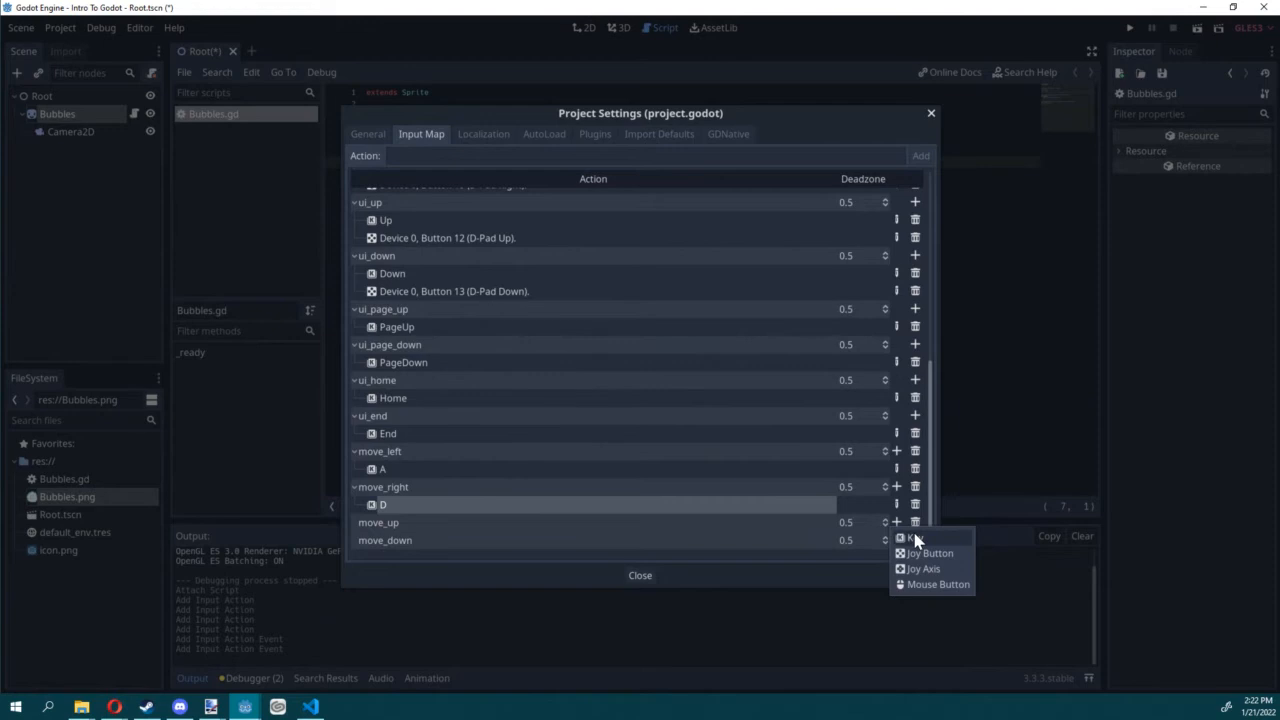
click(914, 540)
key(w)
click(605, 376)
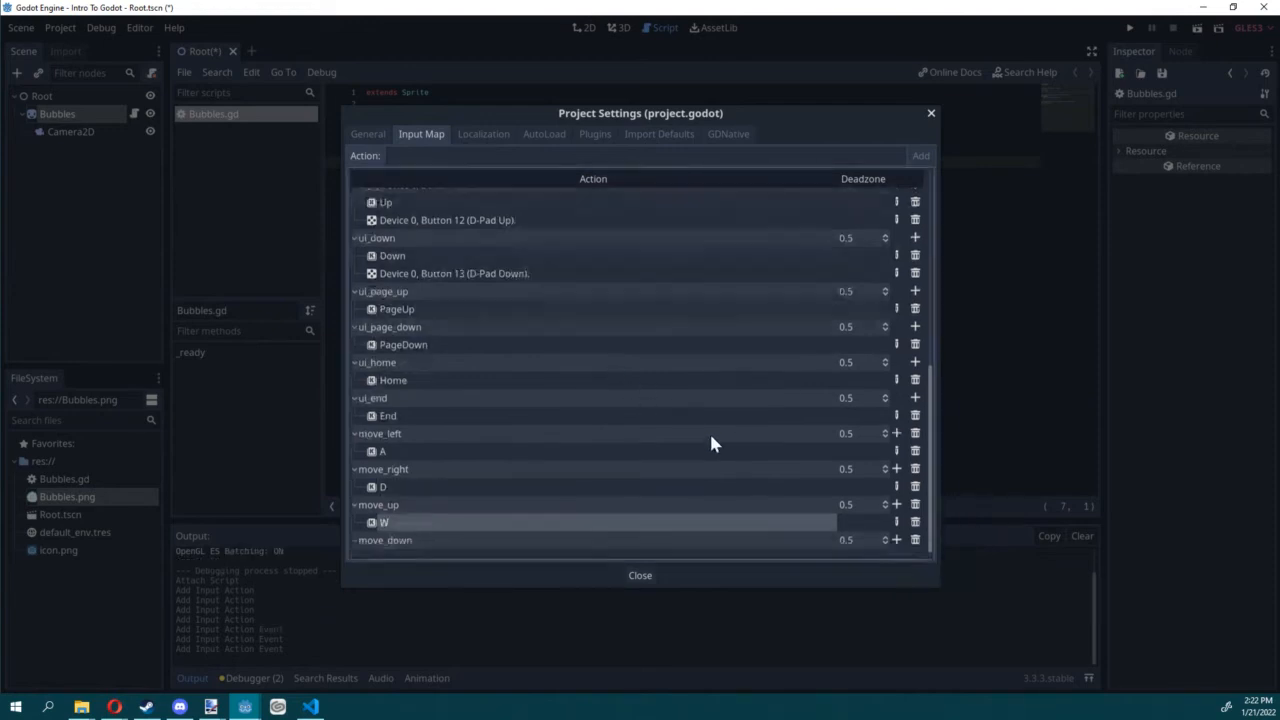
click(897, 540)
click(915, 556)
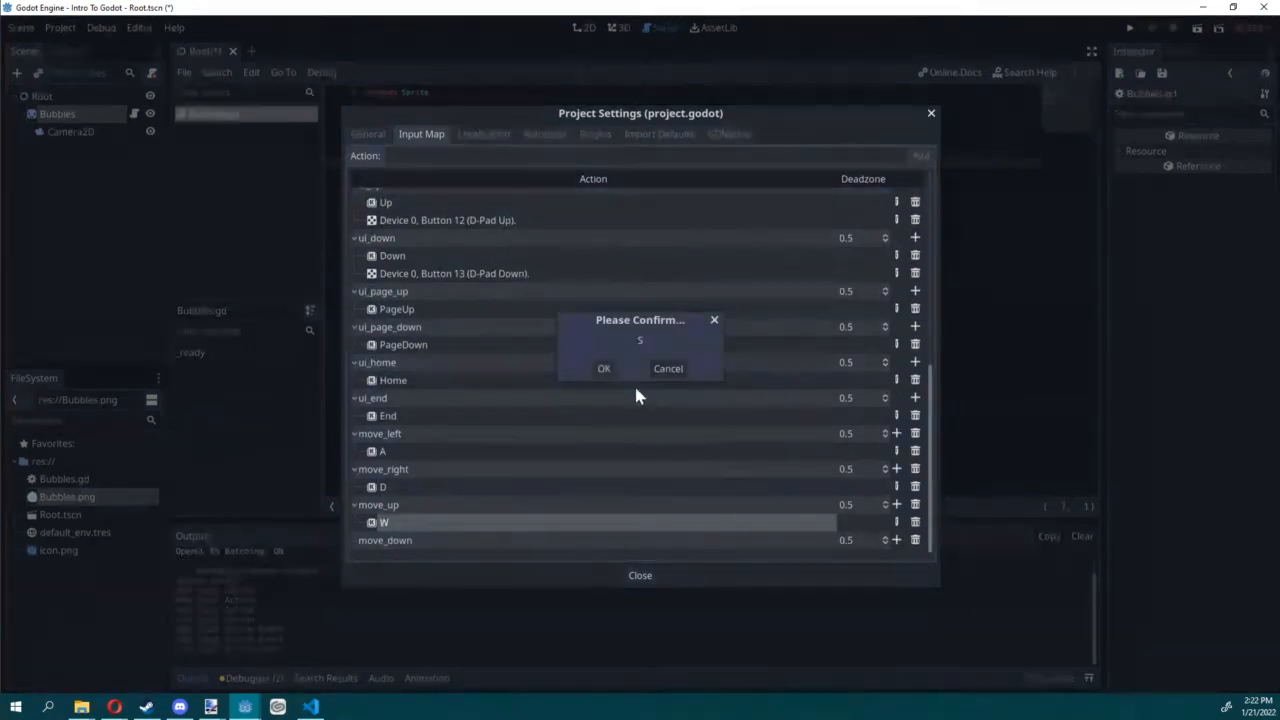
key(s)
click(604, 369)
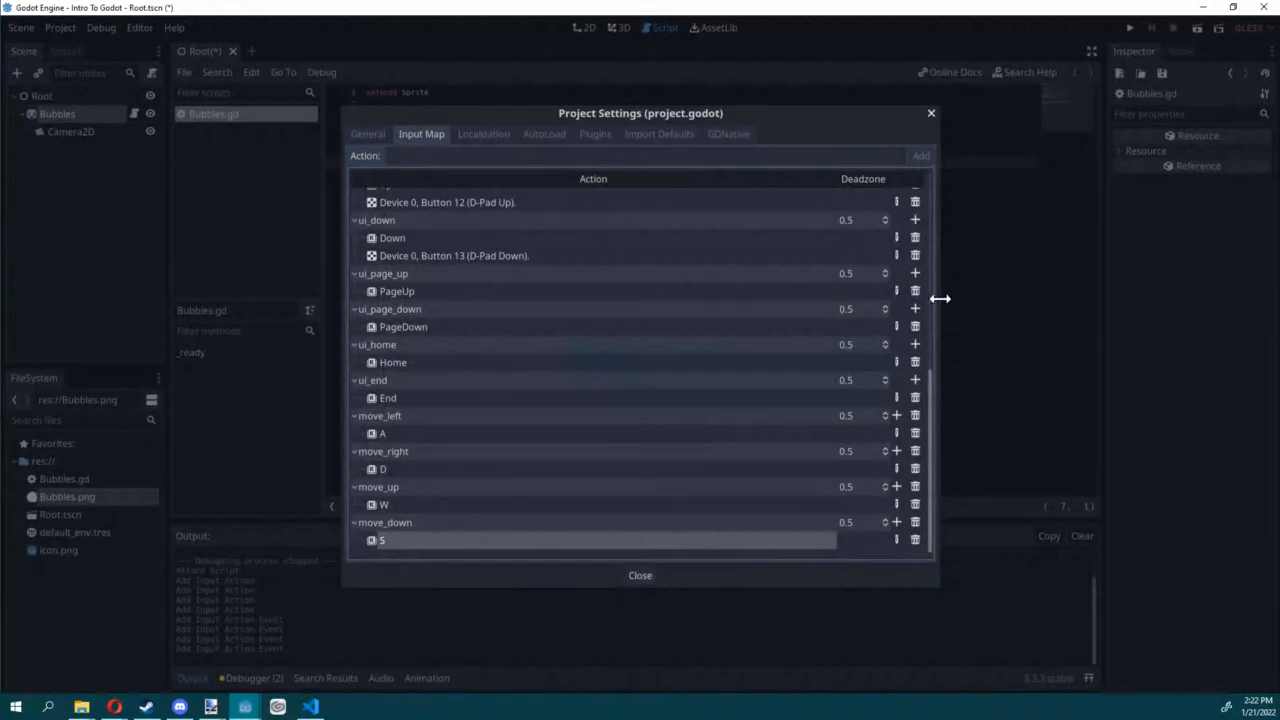
Step: Close the Project Settings and save the scene
click(929, 112)
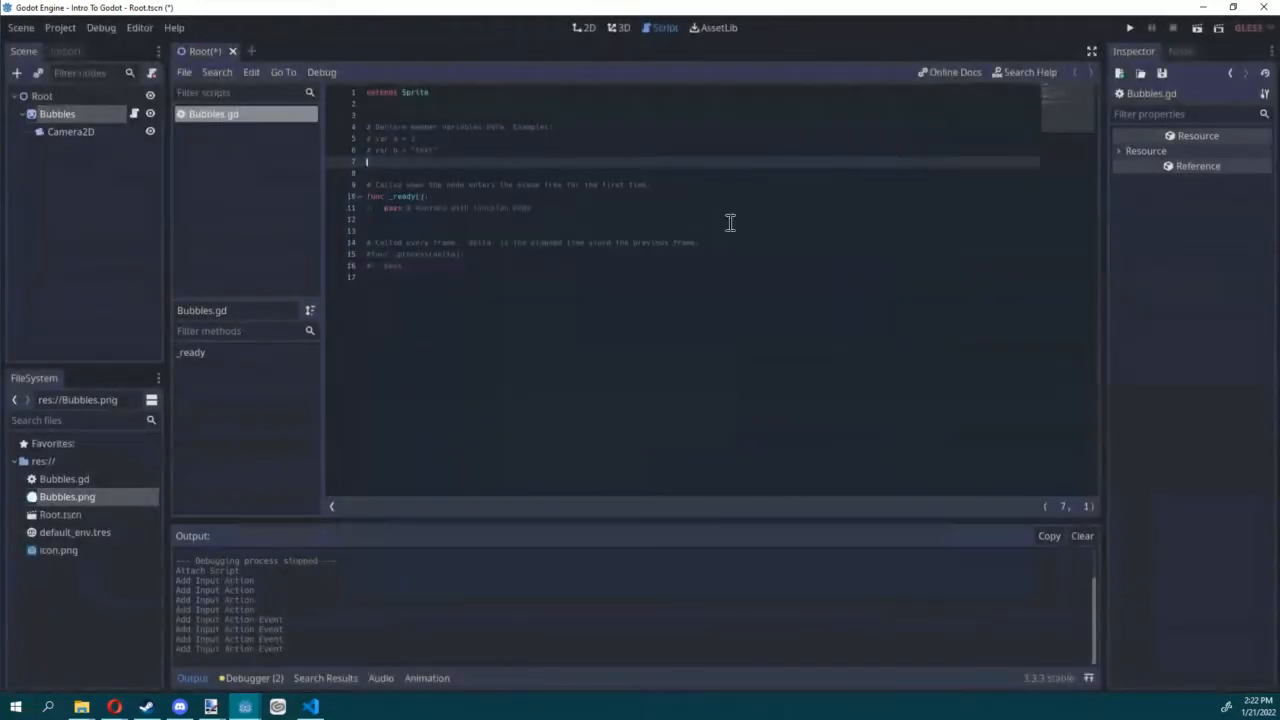
click(638, 250)
key(ctrl+s)
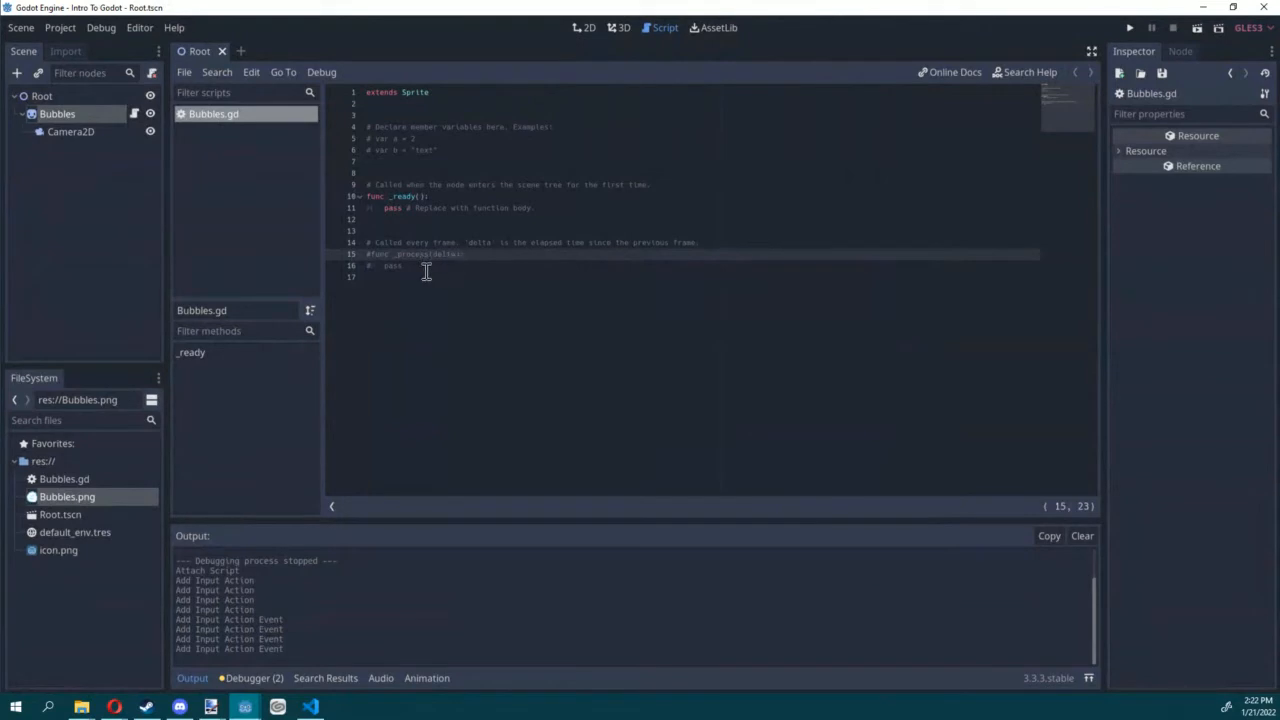
Step: Uncomment the _process(delta) function and its pass line at the end of Bubbles.gd
drag(426, 268, 309, 262)
key(ctrl+k)
click(435, 268)
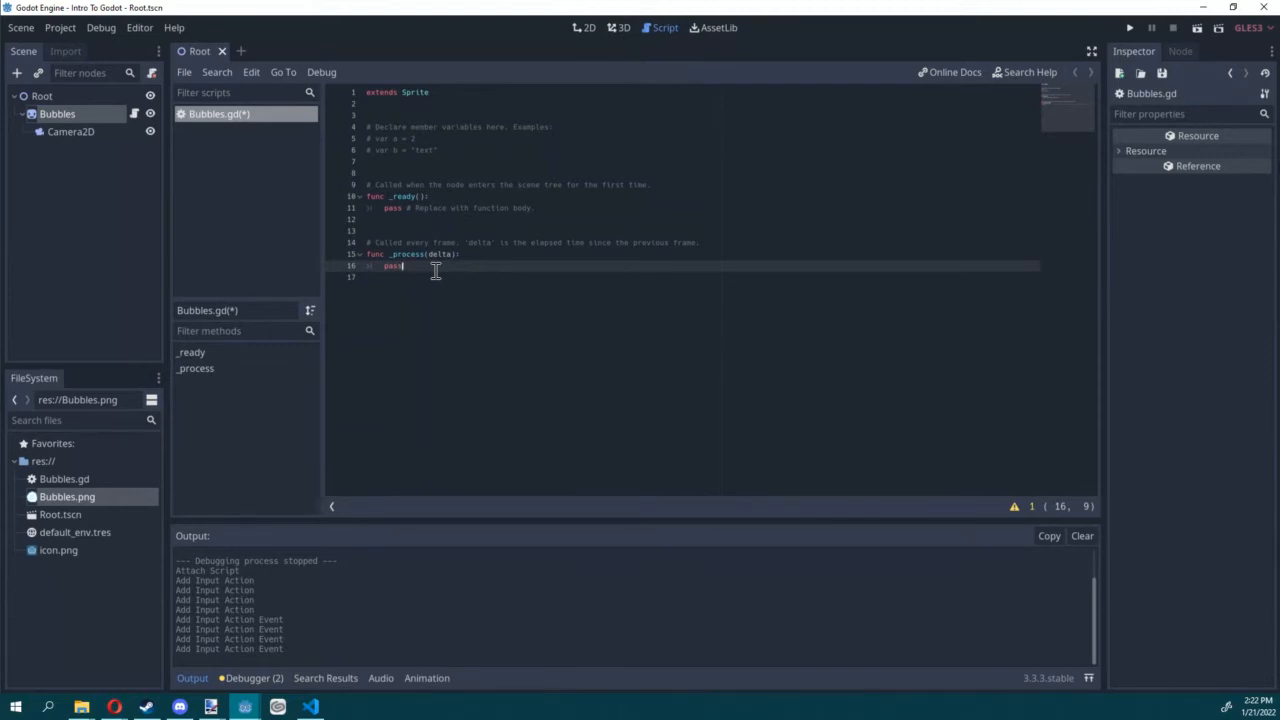
Step: Enlarge the code text in the script editor and save Bubbles.gd
key(alt+Tab)
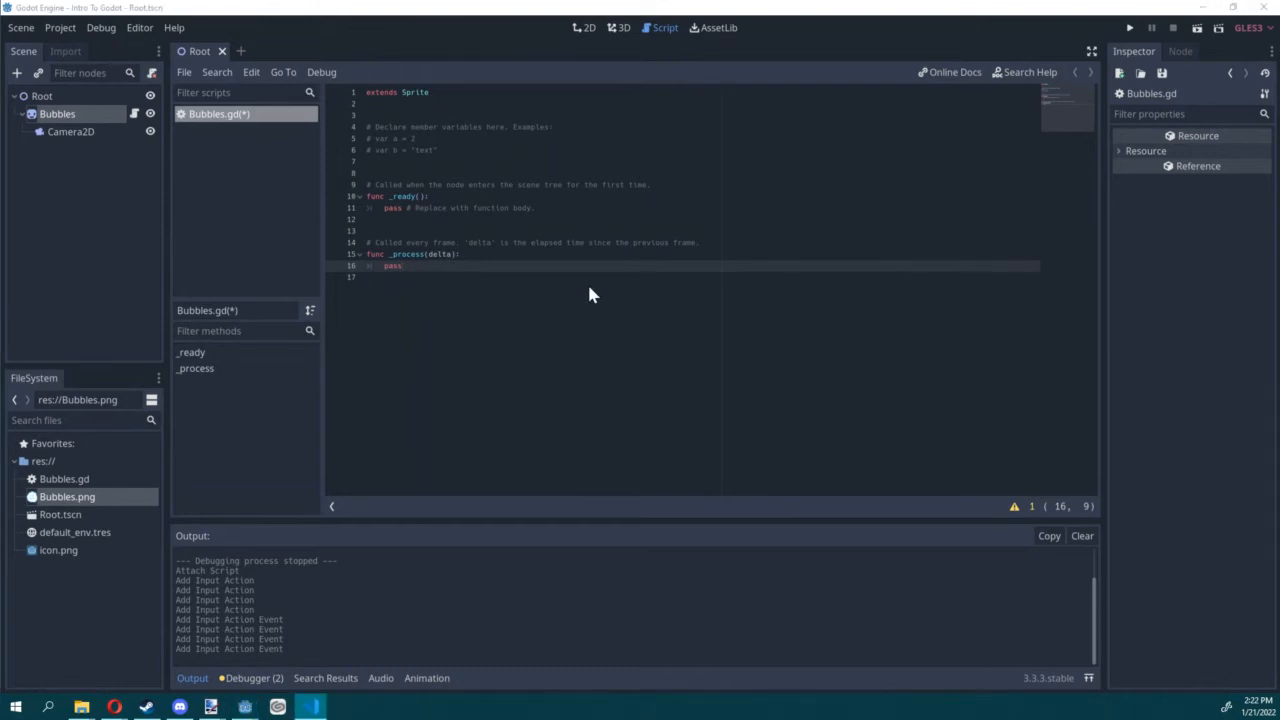
double_click(394, 268)
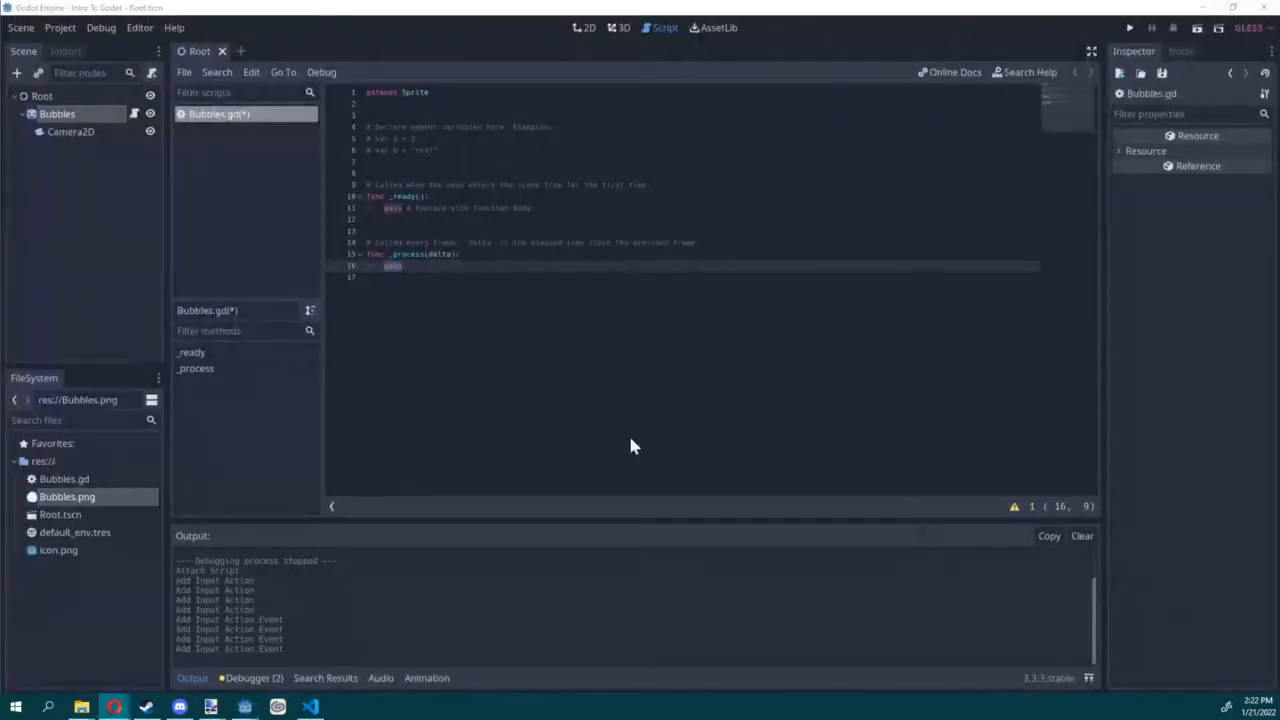
ctrl+scroll(592, 288, up, 5)
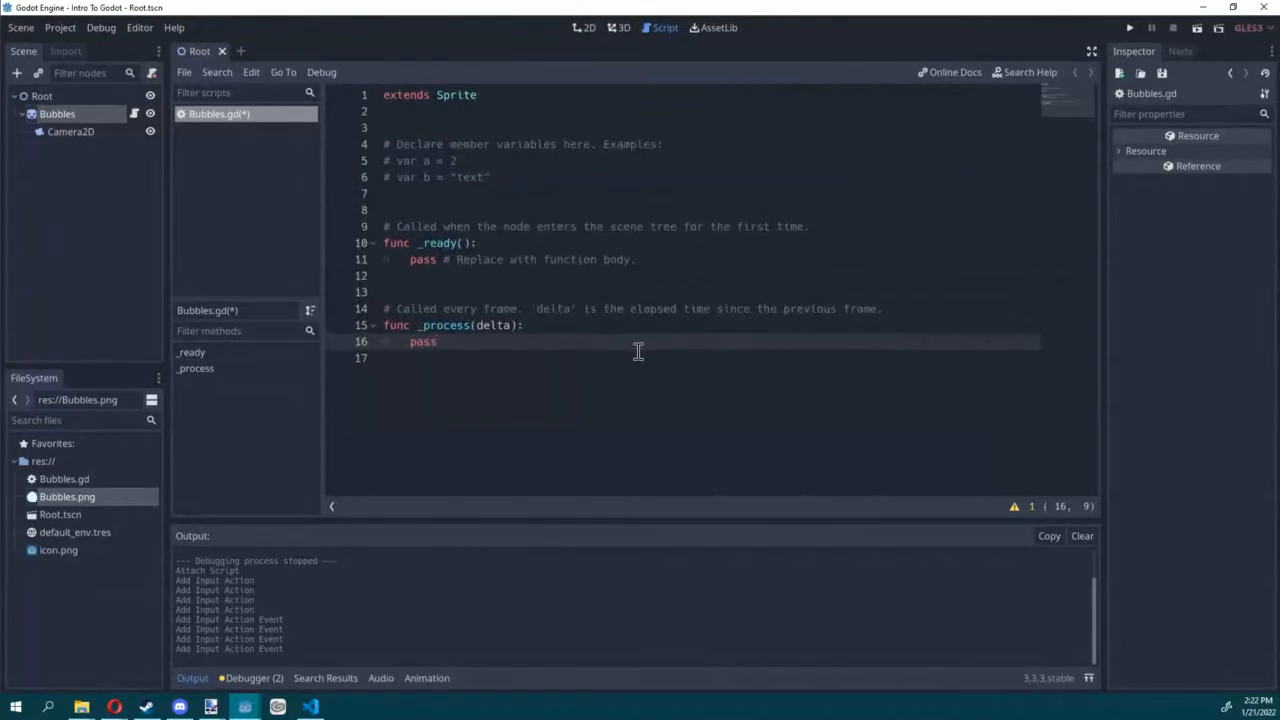
ctrl+scroll(665, 364, down, 1)
key(alt+Tab)
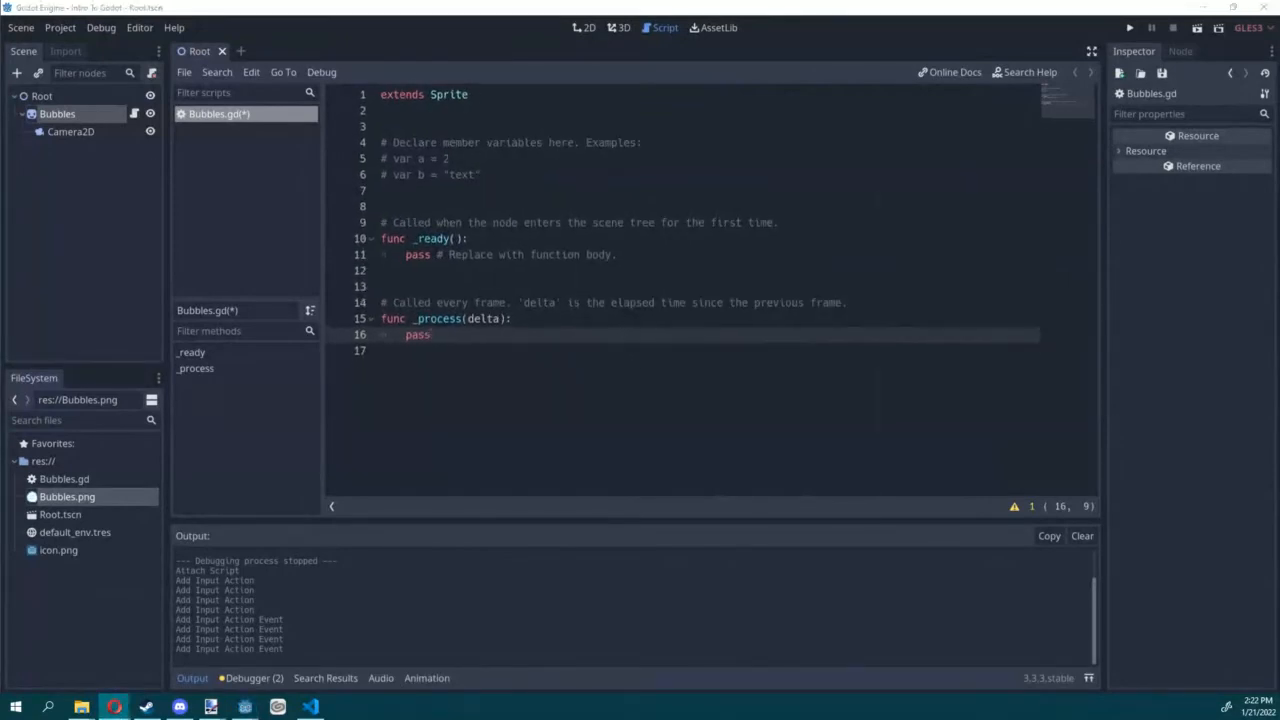
click(474, 337)
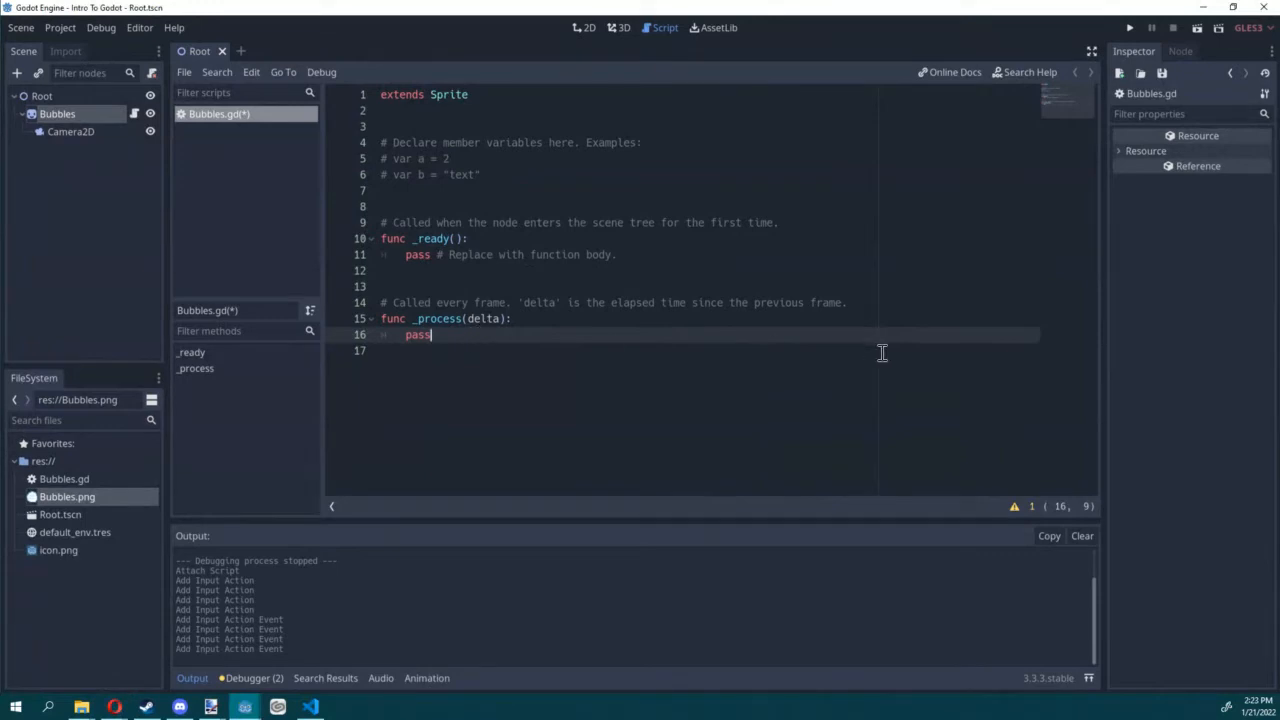
key(ctrl+s)
drag(468, 338, 337, 322)
click(573, 328)
Step: Replace pass in _process with the line var motion_vec = Vector2(0, 0) and start a new line below it
double_click(425, 336)
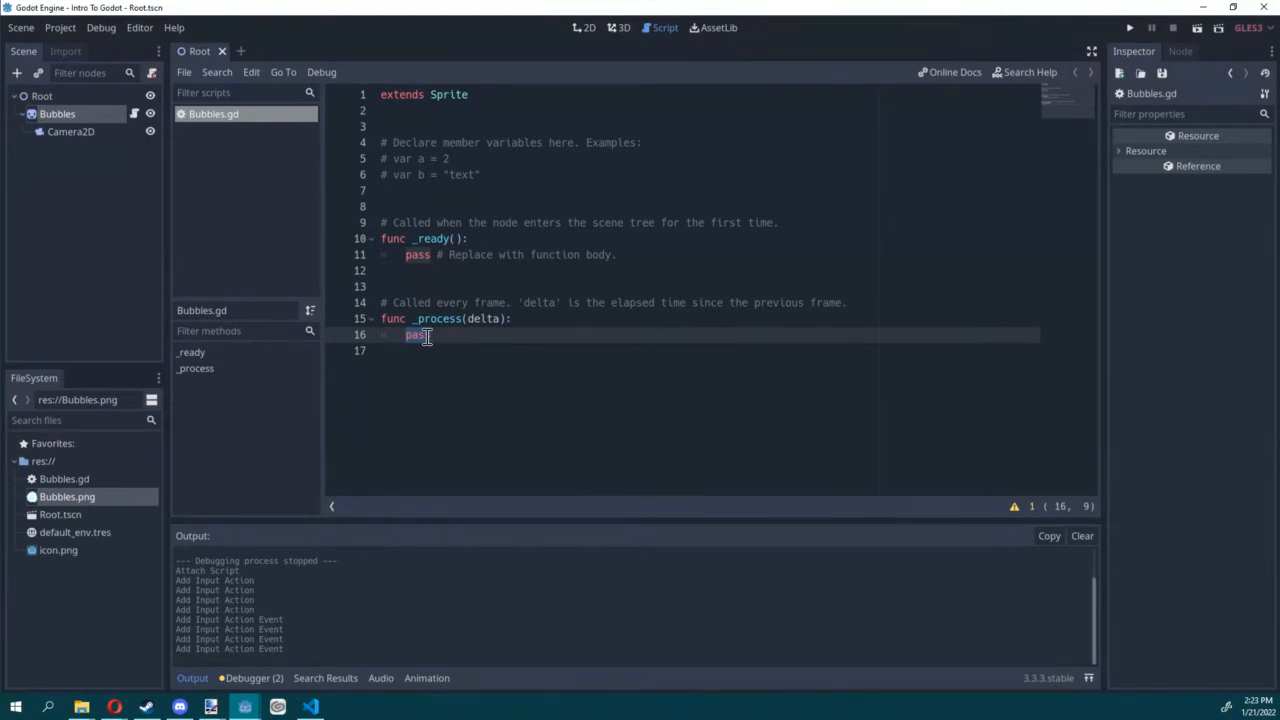
key(alt+Tab)
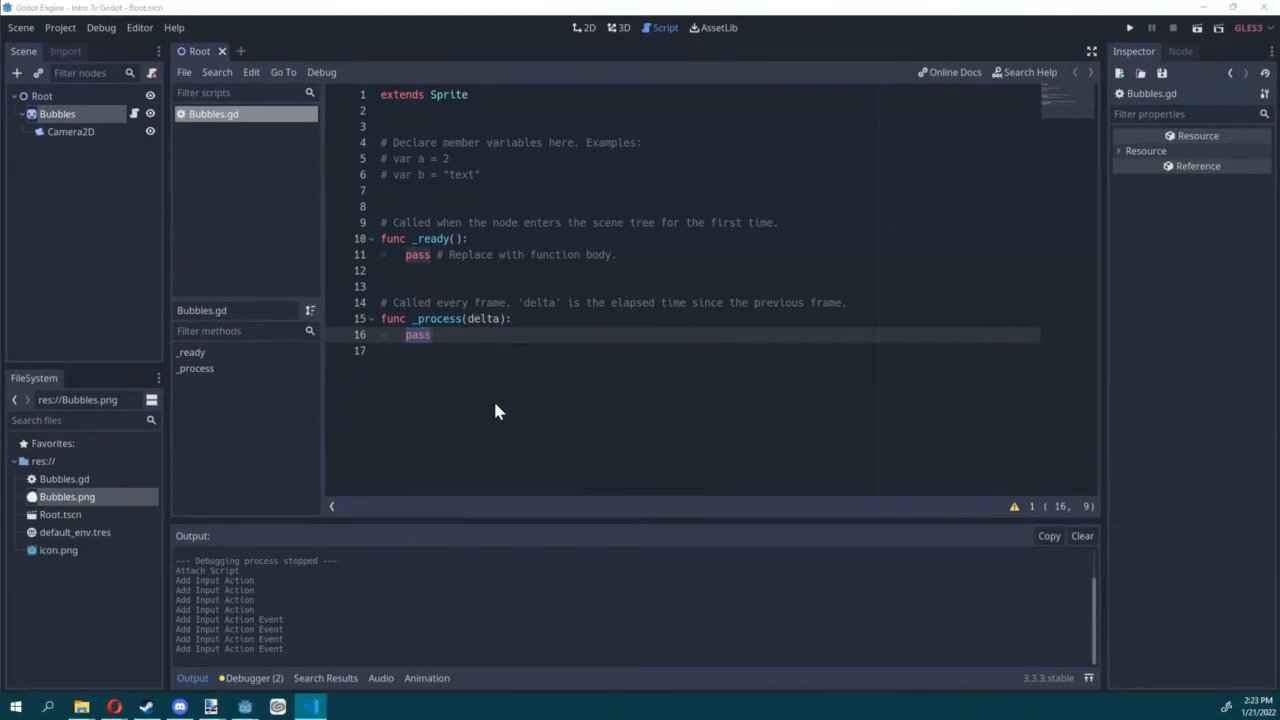
key(alt+Tab)
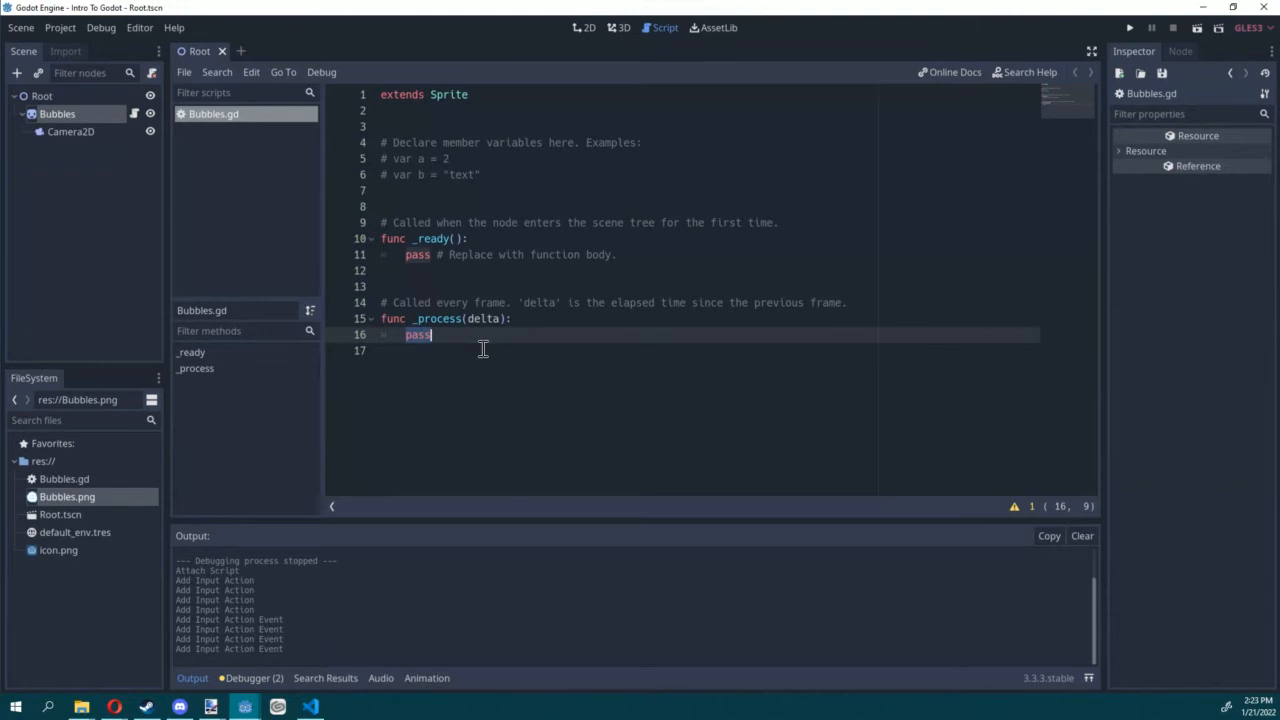
key(BackSpace)
text(var )
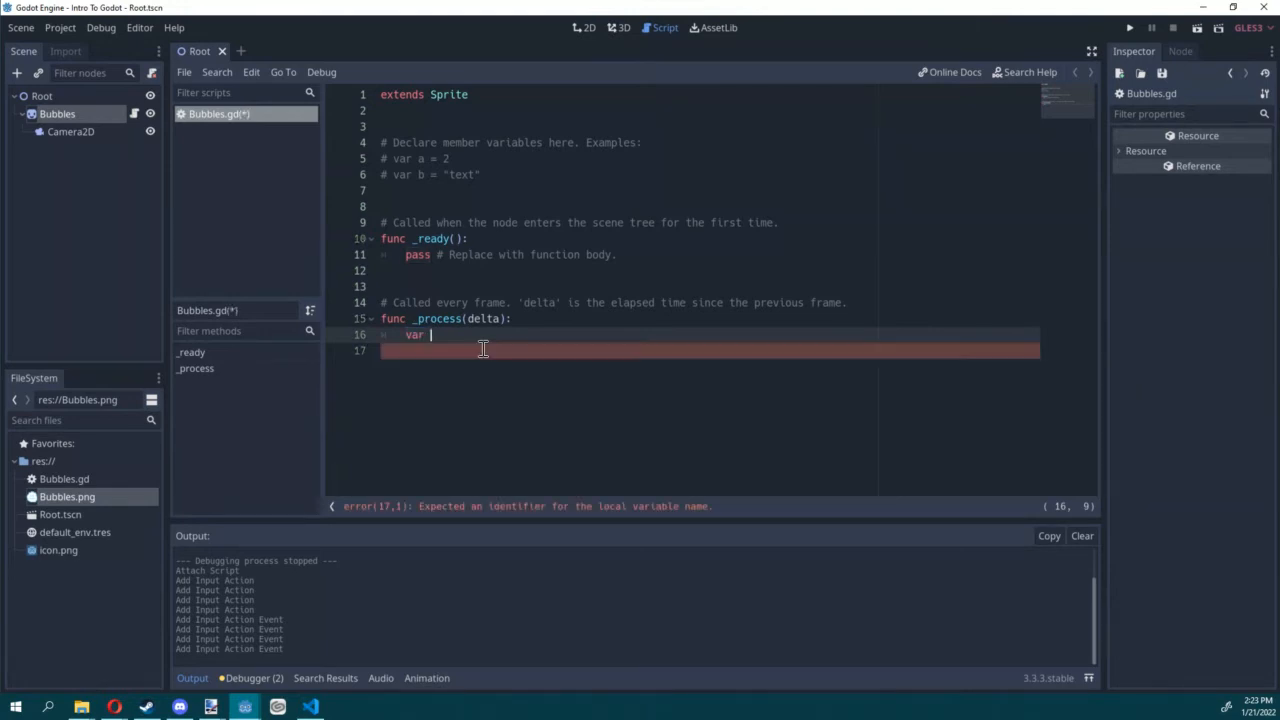
text(motion_vec = Vecto)
key(Return)
text((0, 0)
key(Return)
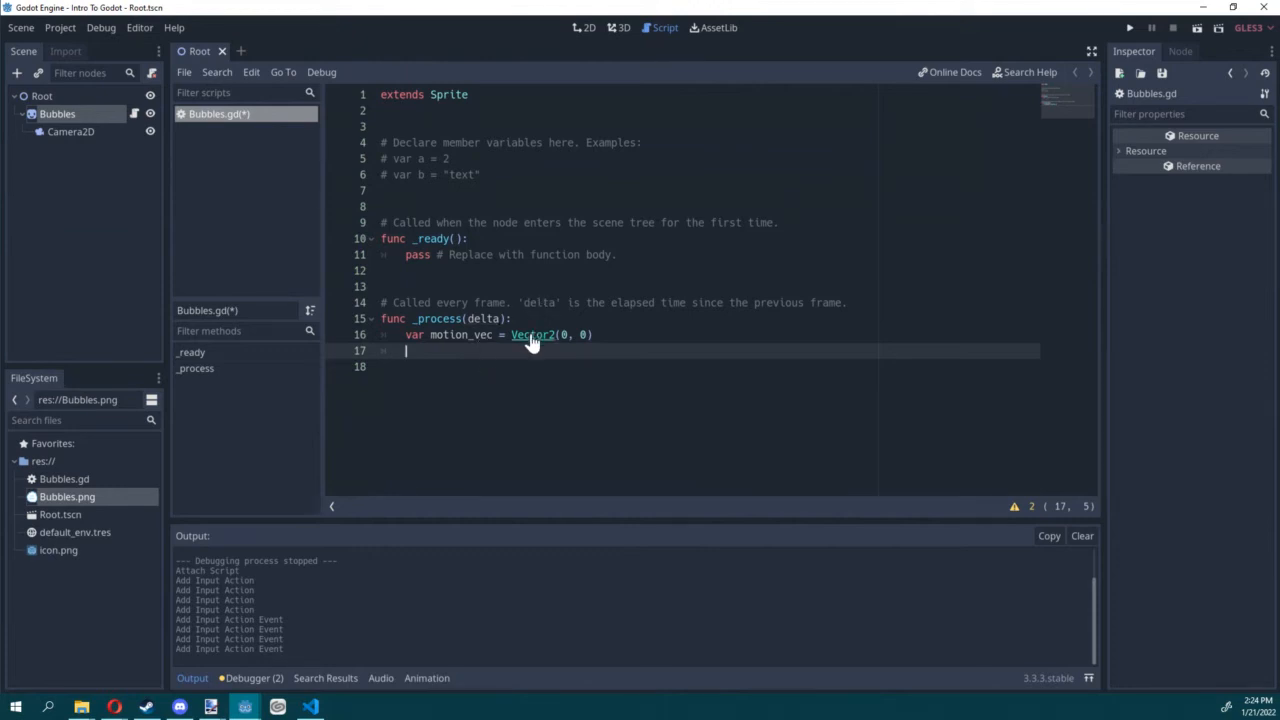
Step: Open the built-in Vector2 class reference from the code and look through its properties, methods and method descriptions
ctrl+click(530, 336)
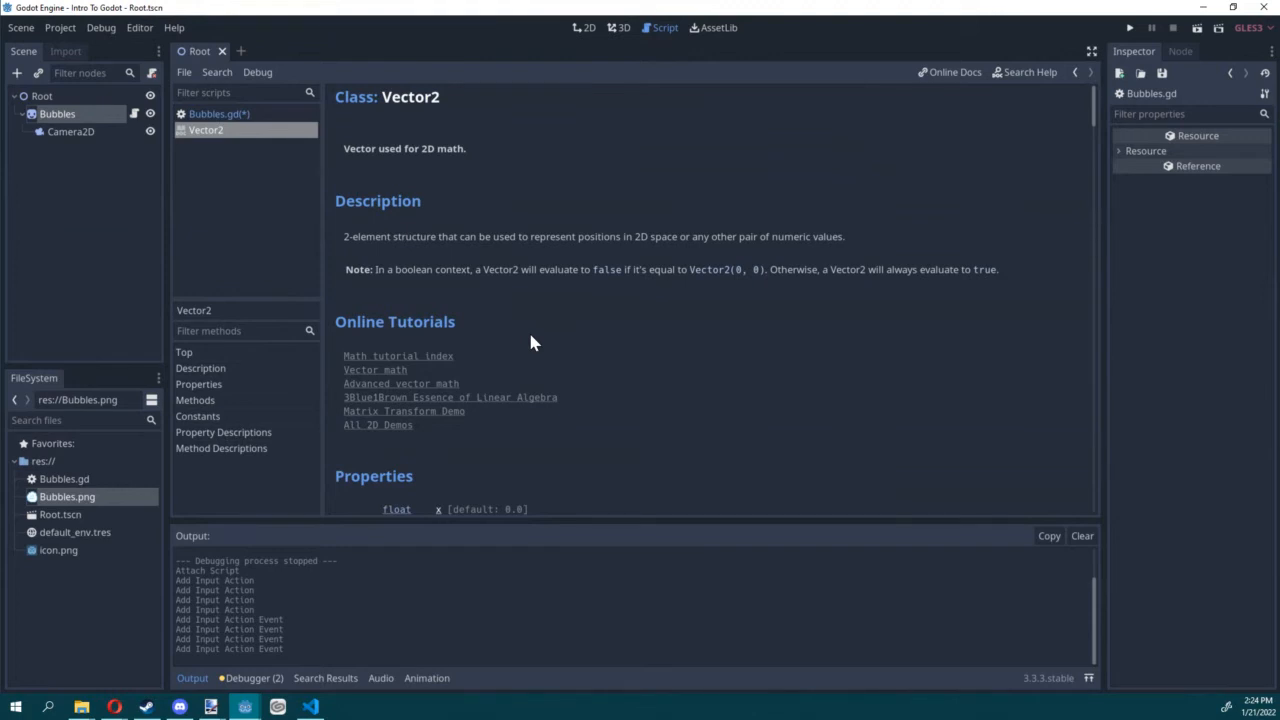
scroll(529, 275, down, 3)
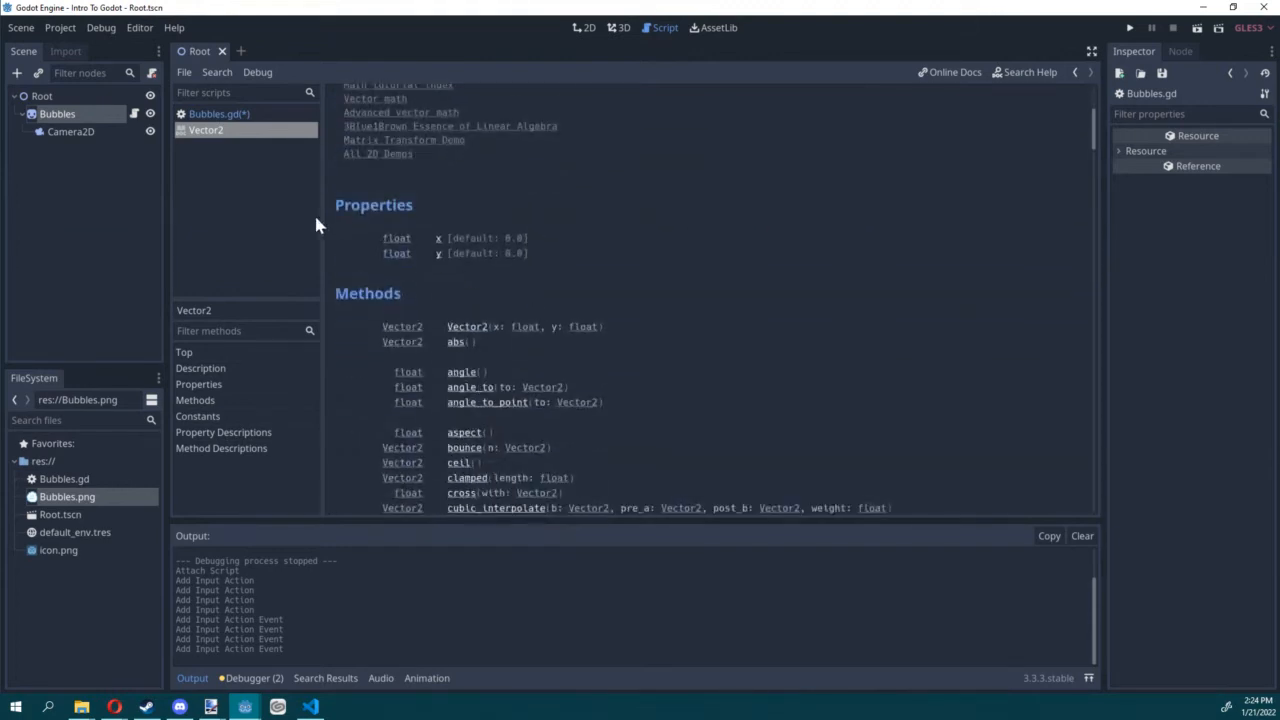
scroll(424, 196, down, 15)
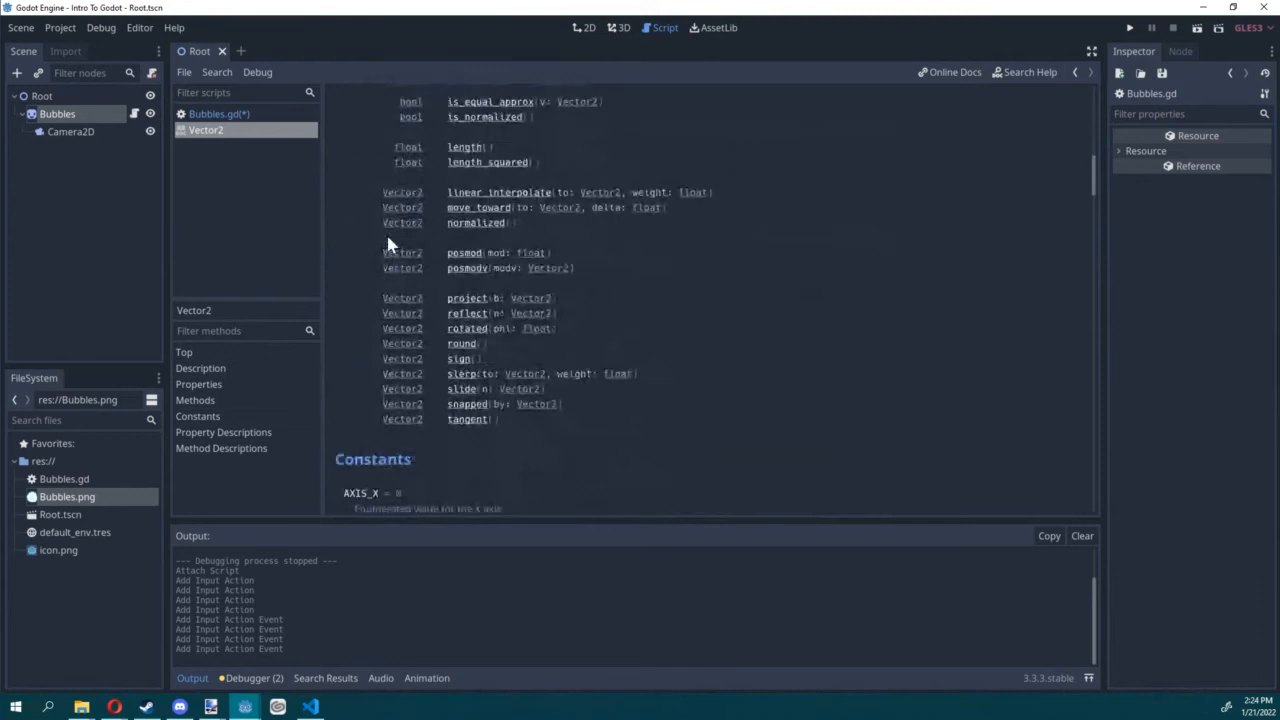
scroll(388, 240, down, 12)
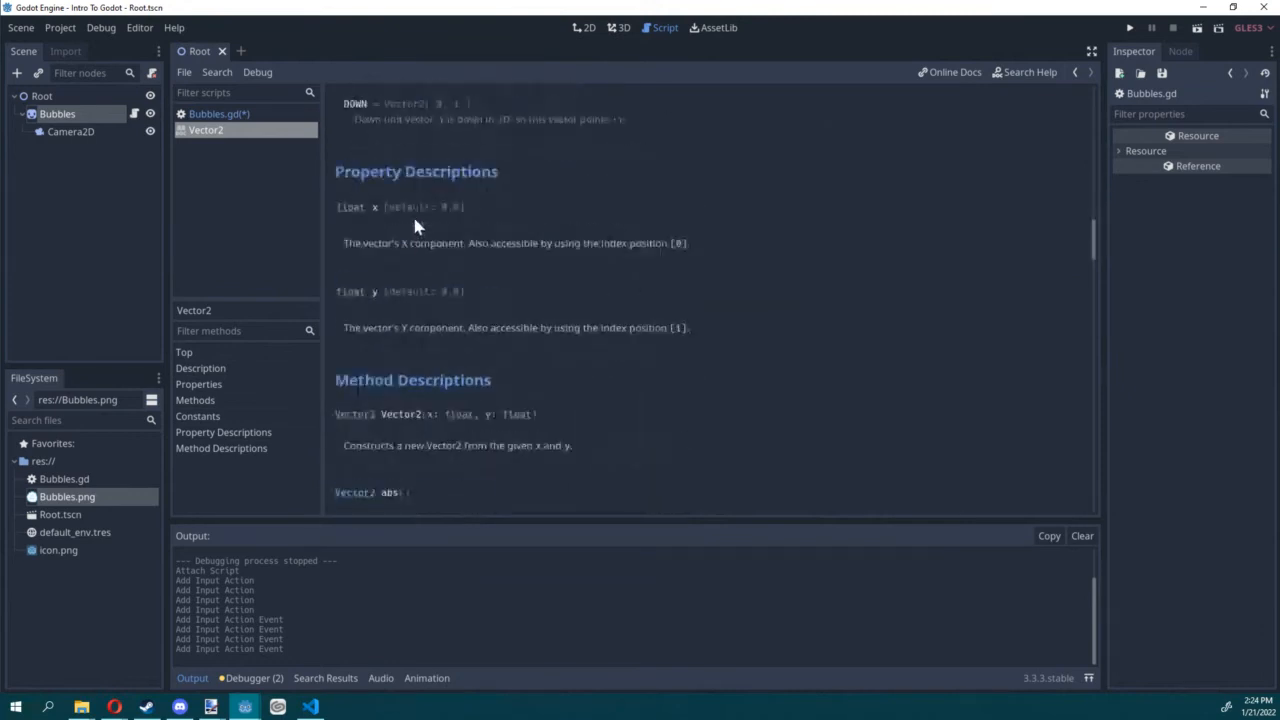
scroll(415, 225, down, 10)
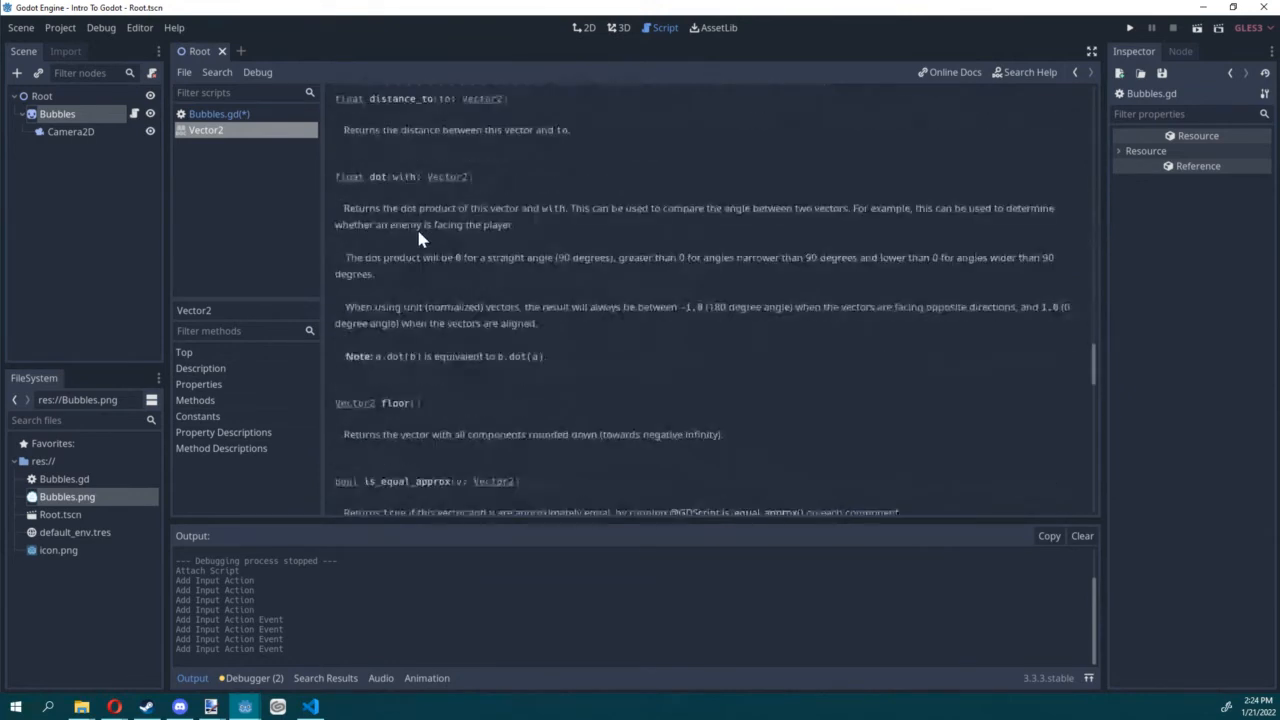
scroll(418, 236, down, 12)
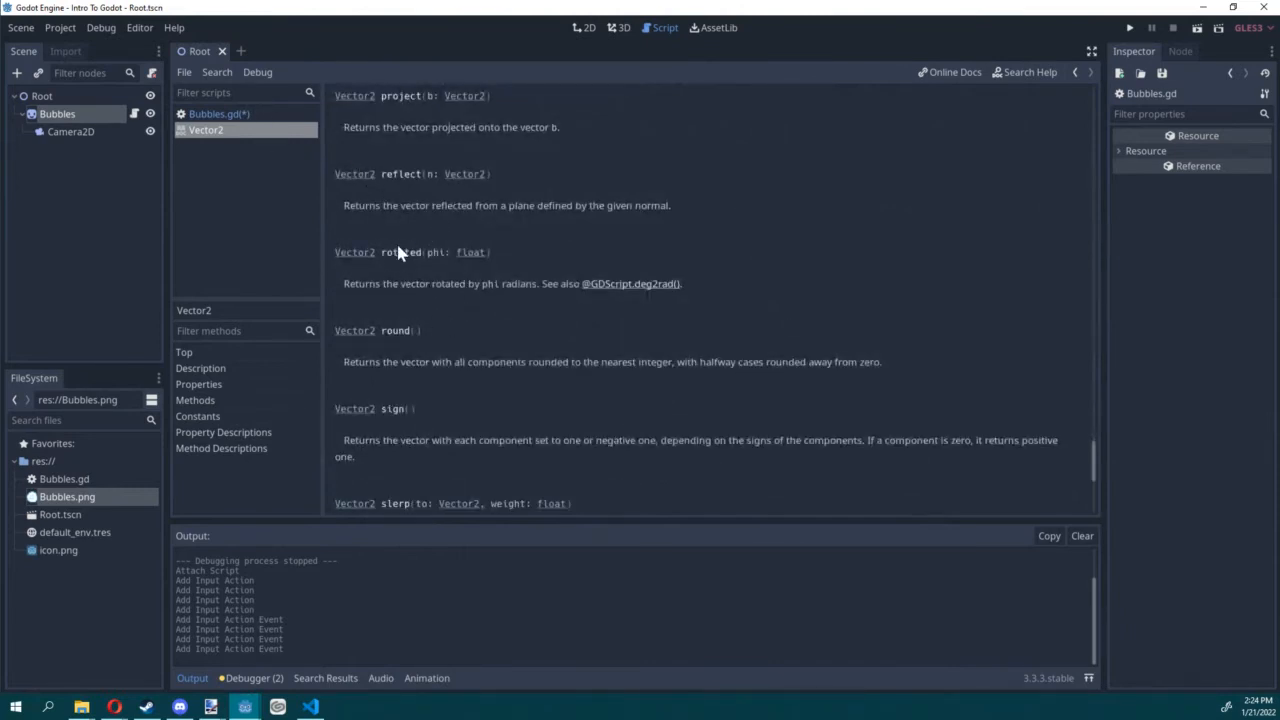
scroll(395, 233, up, 5)
scroll(397, 238, up, 1)
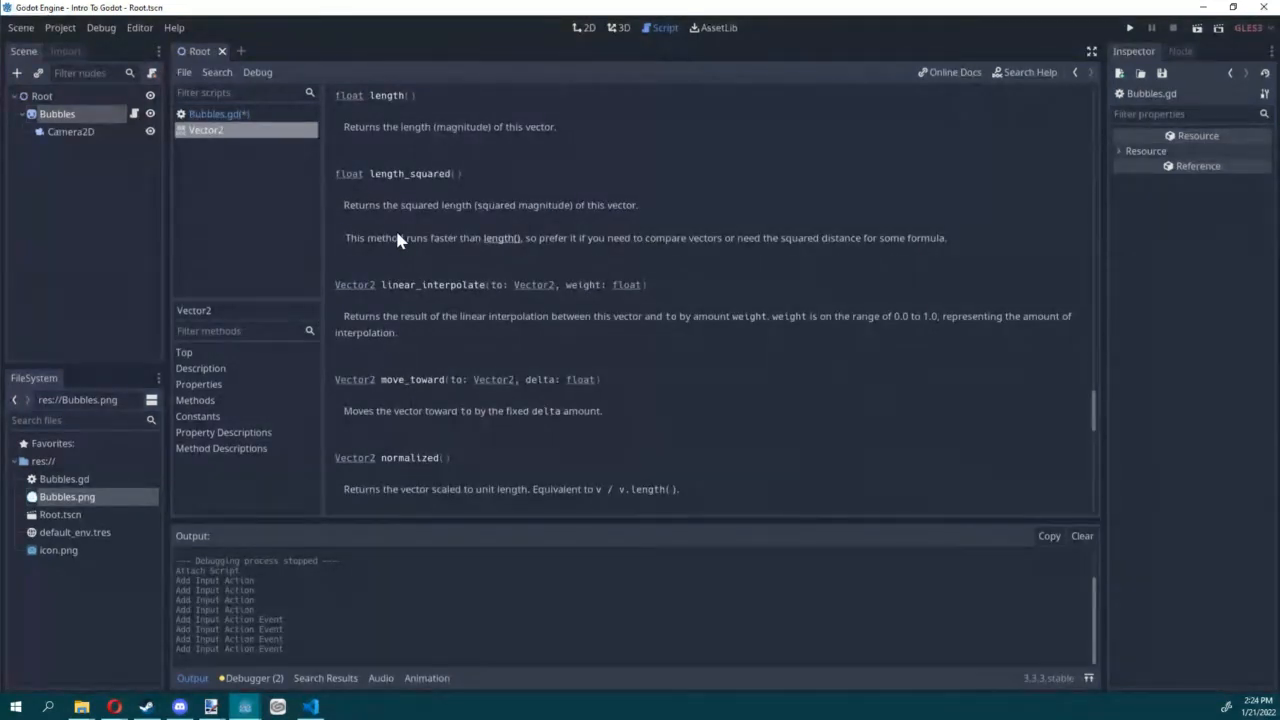
double_click(405, 286)
double_click(401, 175)
scroll(418, 212, up, 5)
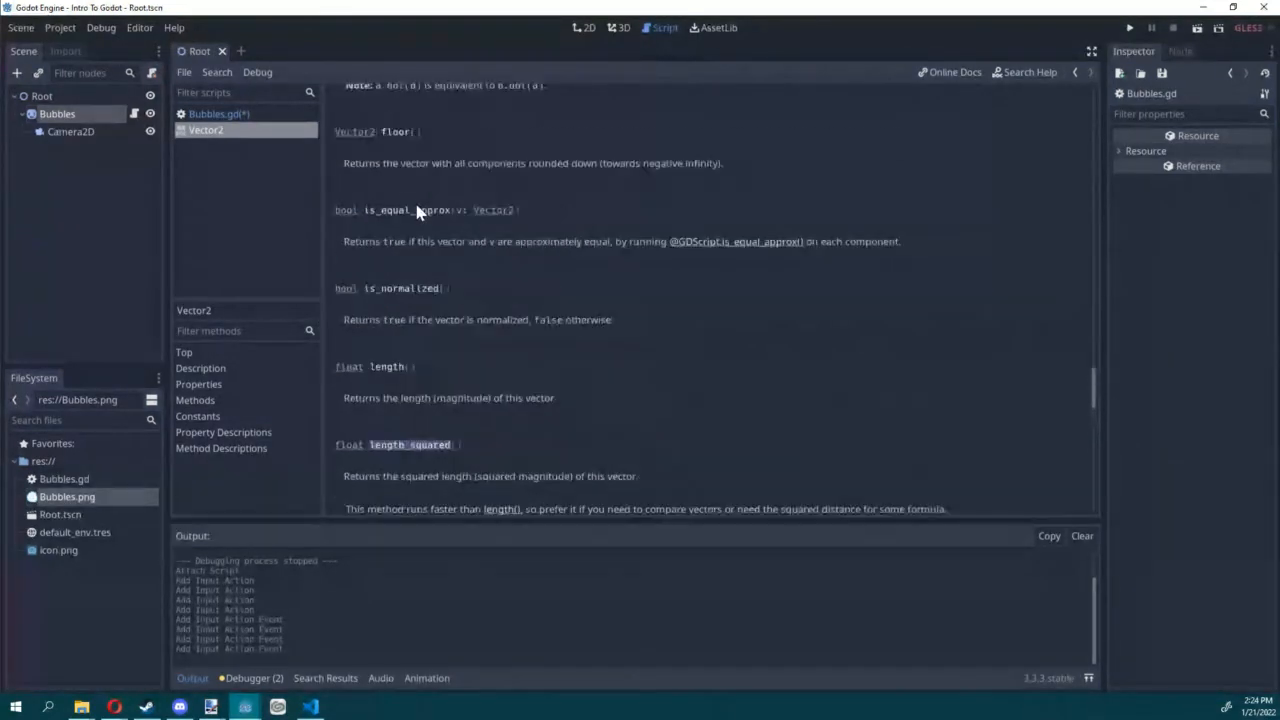
scroll(418, 212, up, 10)
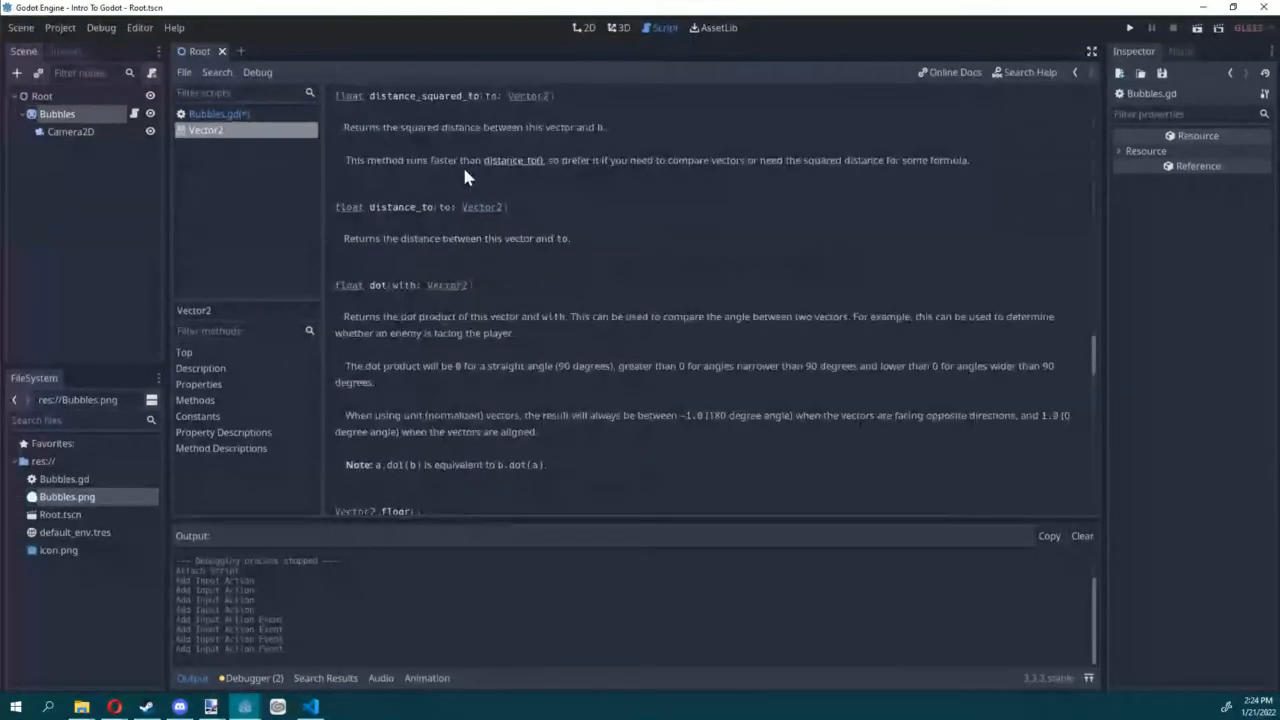
scroll(783, 294, up, 15)
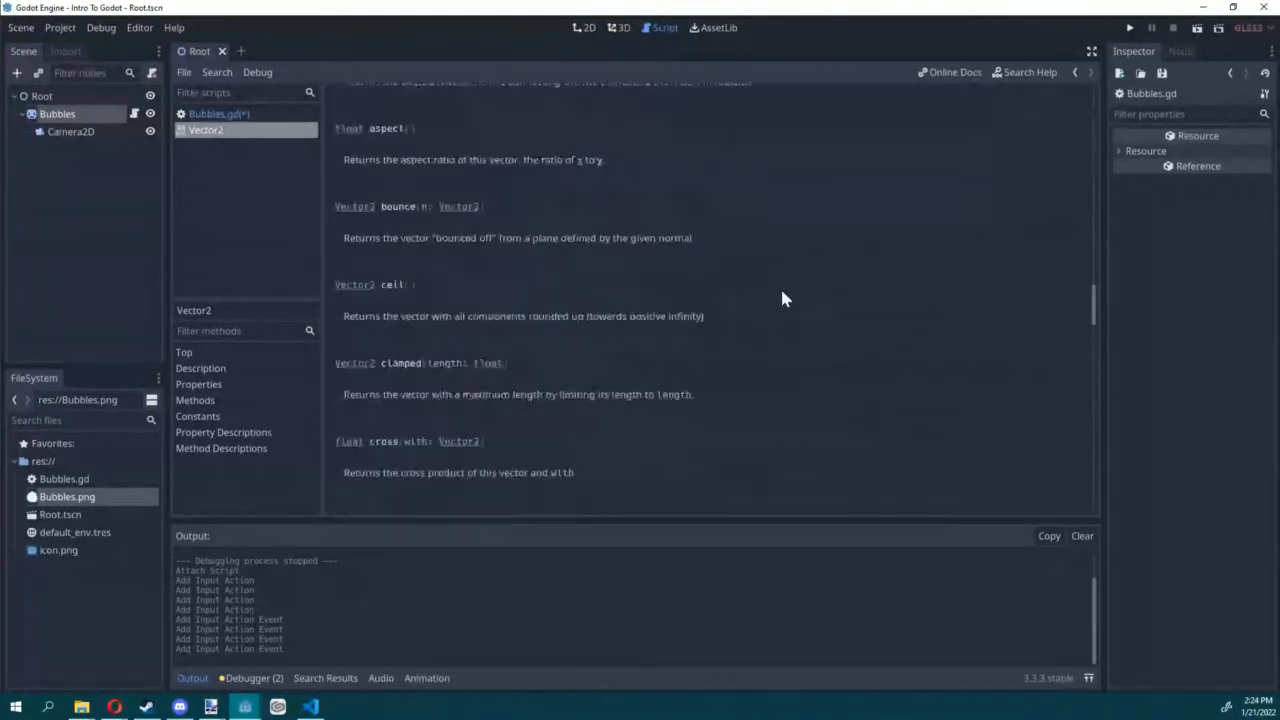
Step: Review the Vector2 properties and methods lists, return to the Bubbles.gd script and save it
scroll(540, 281, up, 15)
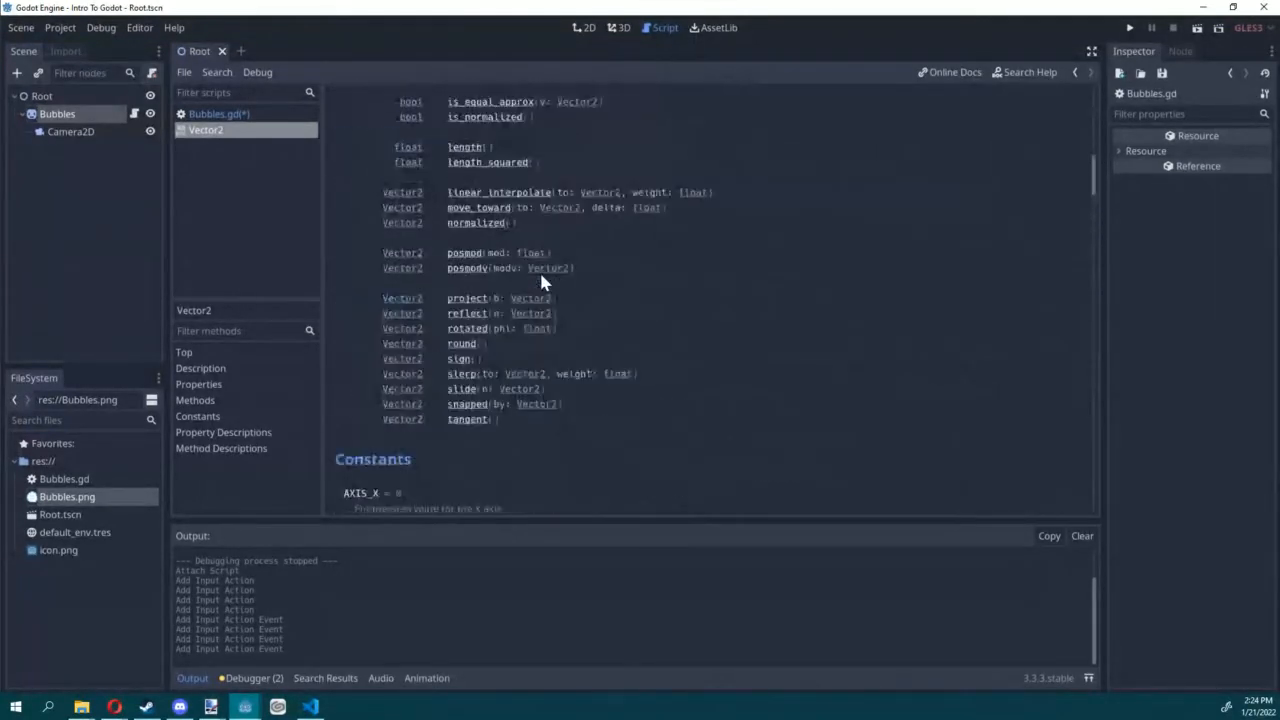
scroll(600, 250, down, 1)
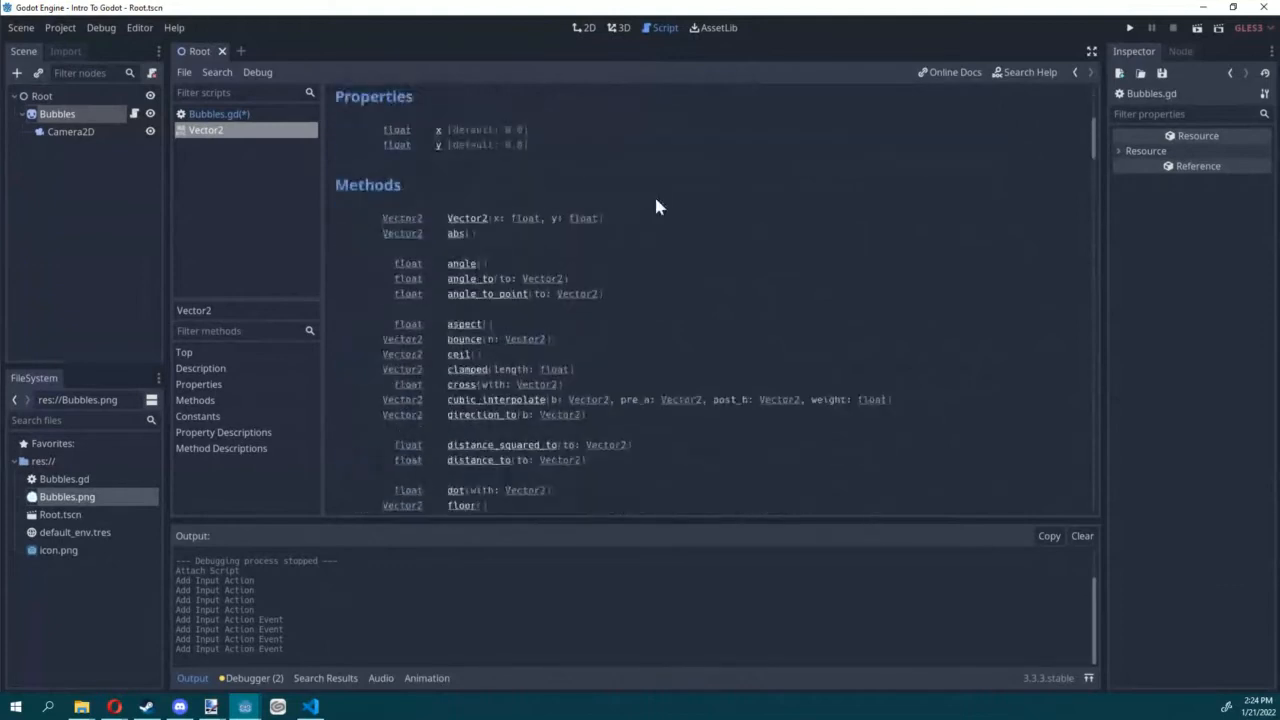
scroll(600, 350, down, 6)
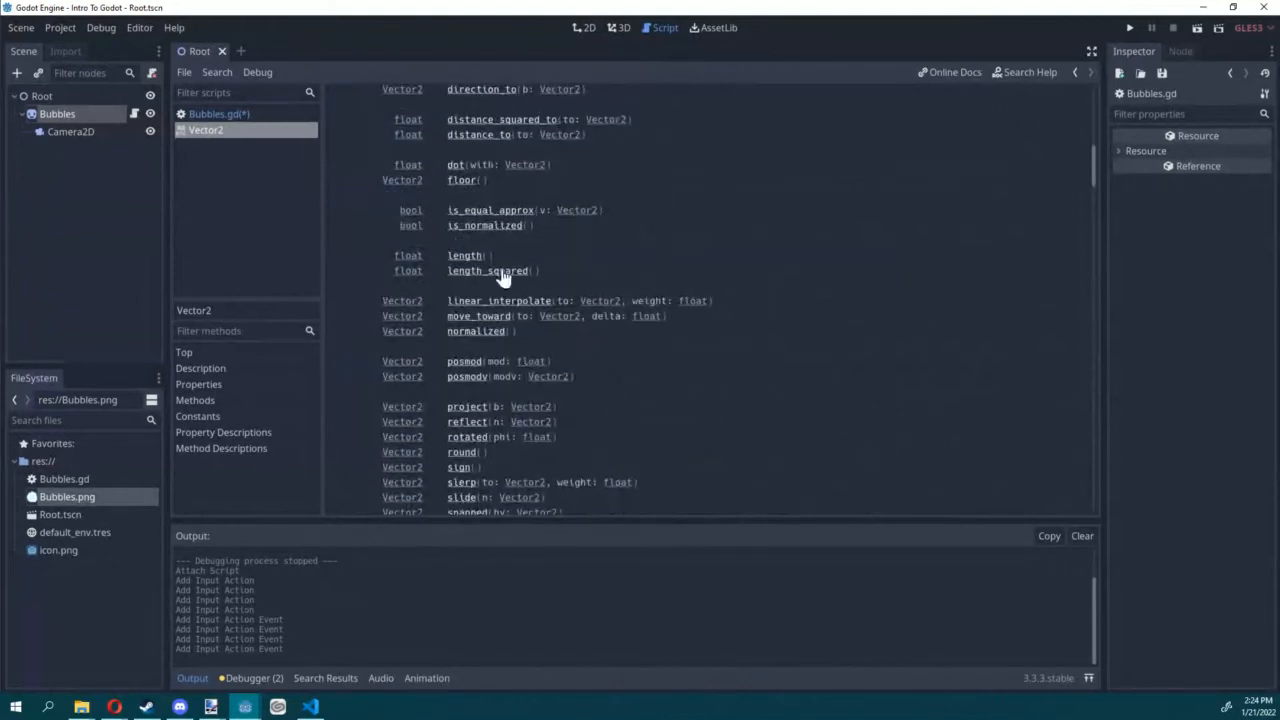
click(214, 114)
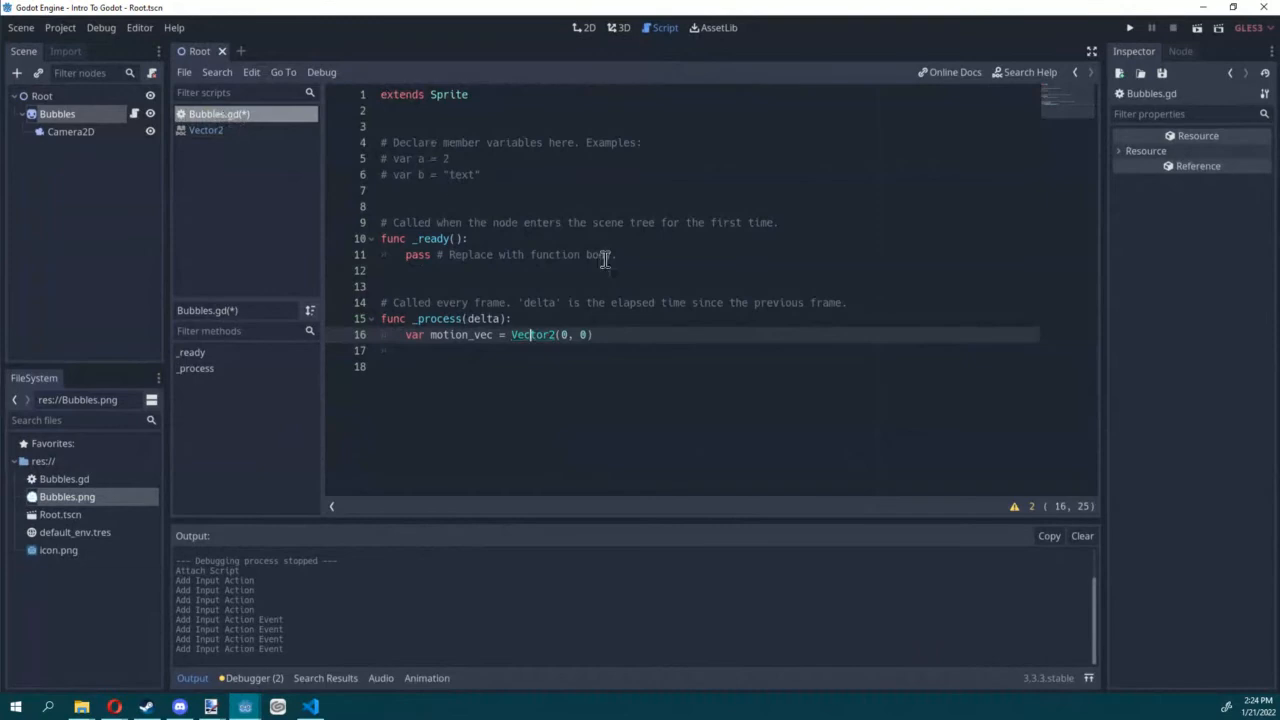
click(698, 340)
key(ctrl+s)
Step: Browse the built-in help's class list, search it for rotate, select the Vector2 rotated method and close the search
click(1012, 76)
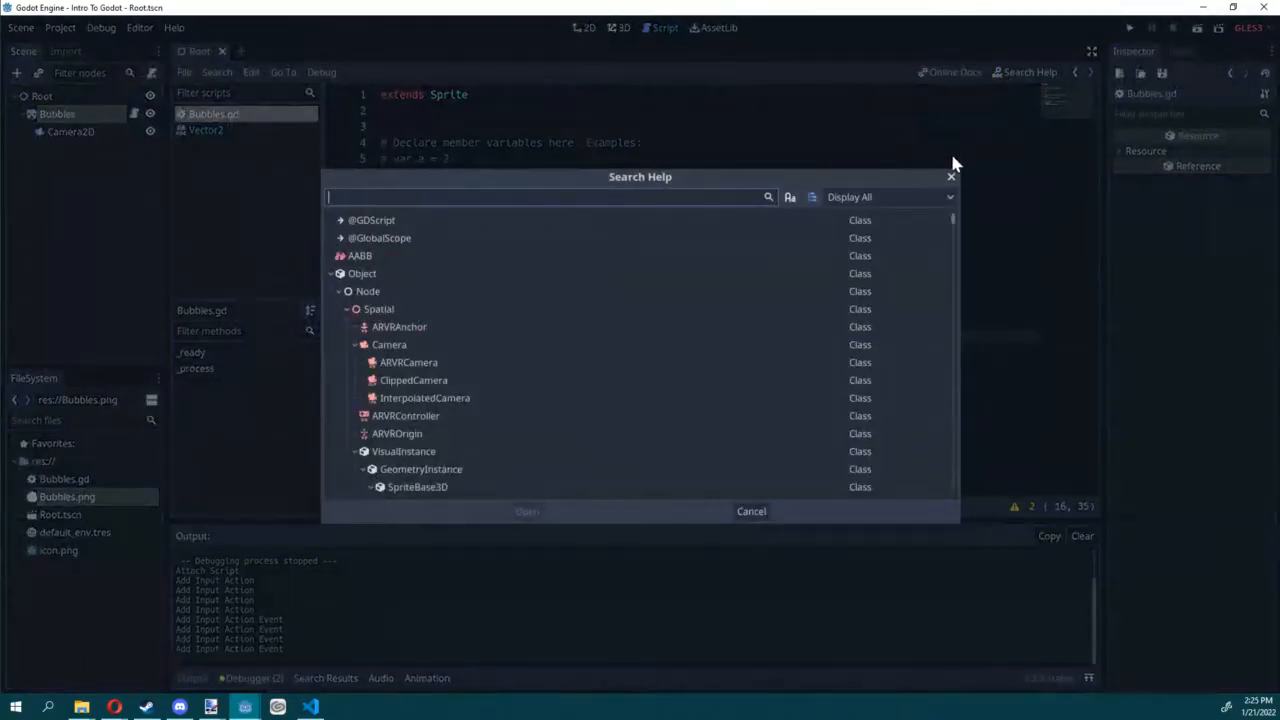
scroll(507, 272, down, 6)
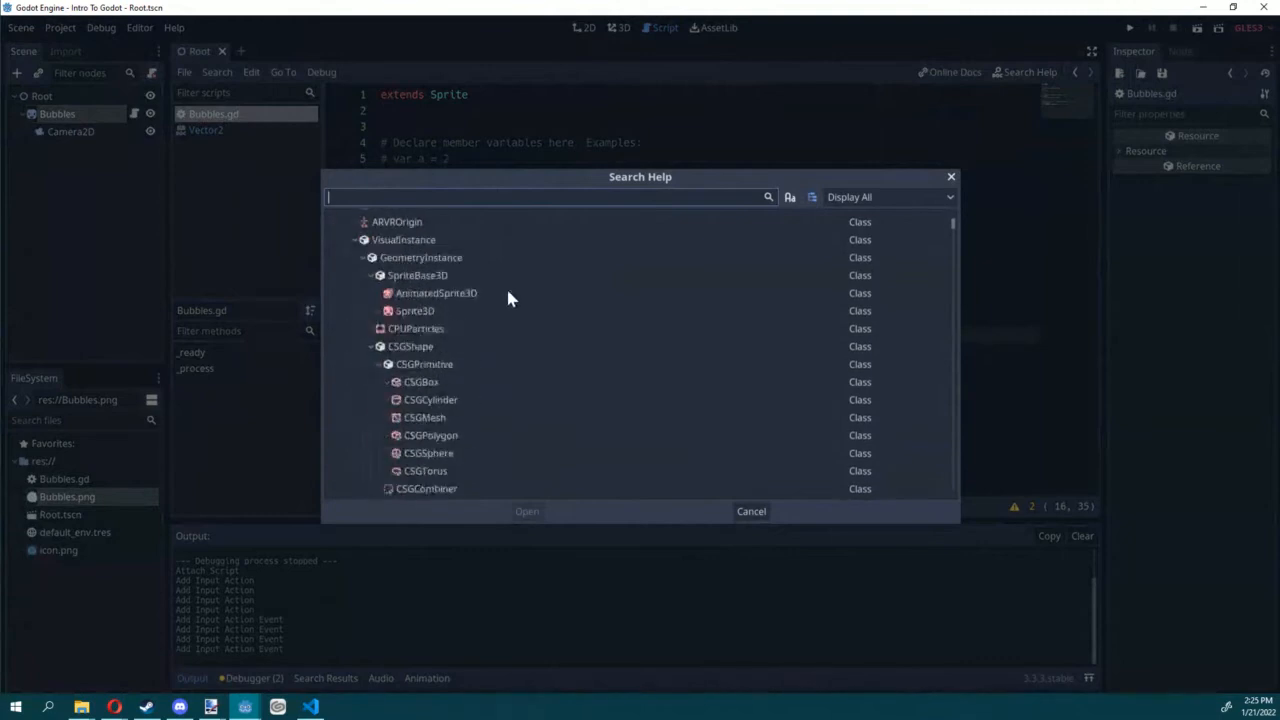
scroll(507, 263, up, 3)
scroll(508, 276, up, 3)
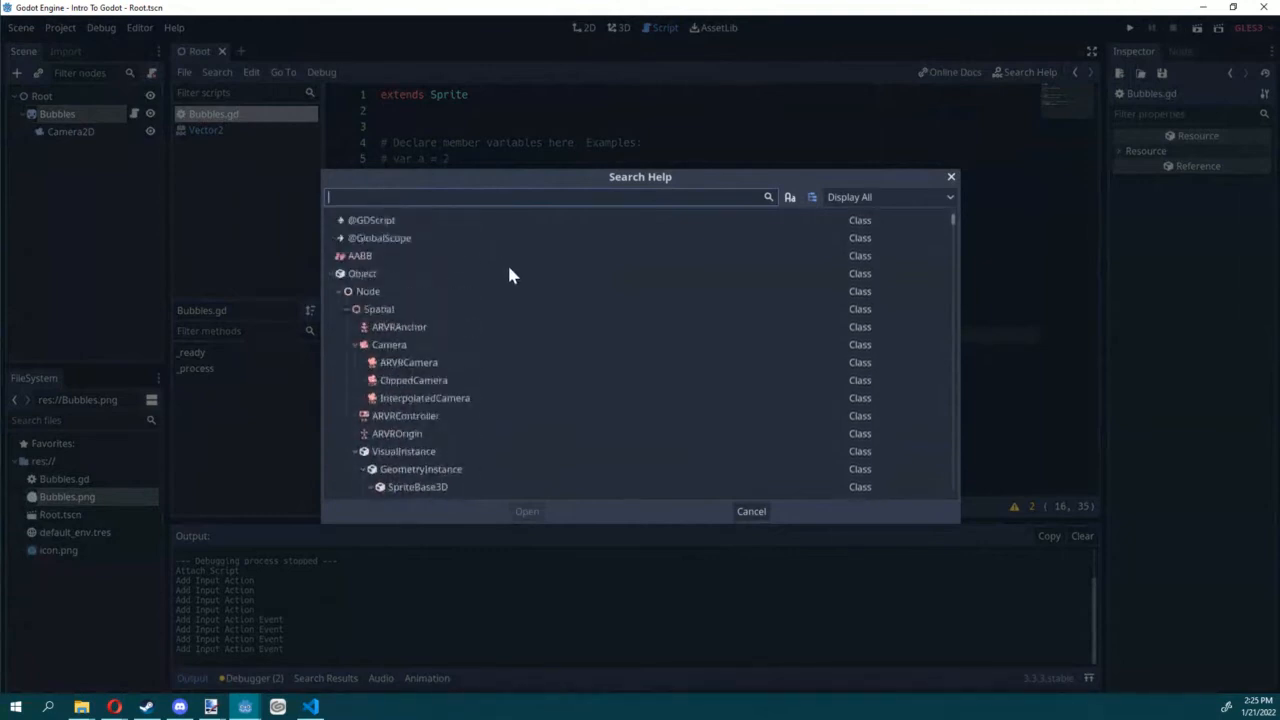
scroll(508, 276, down, 8)
scroll(494, 282, down, 10)
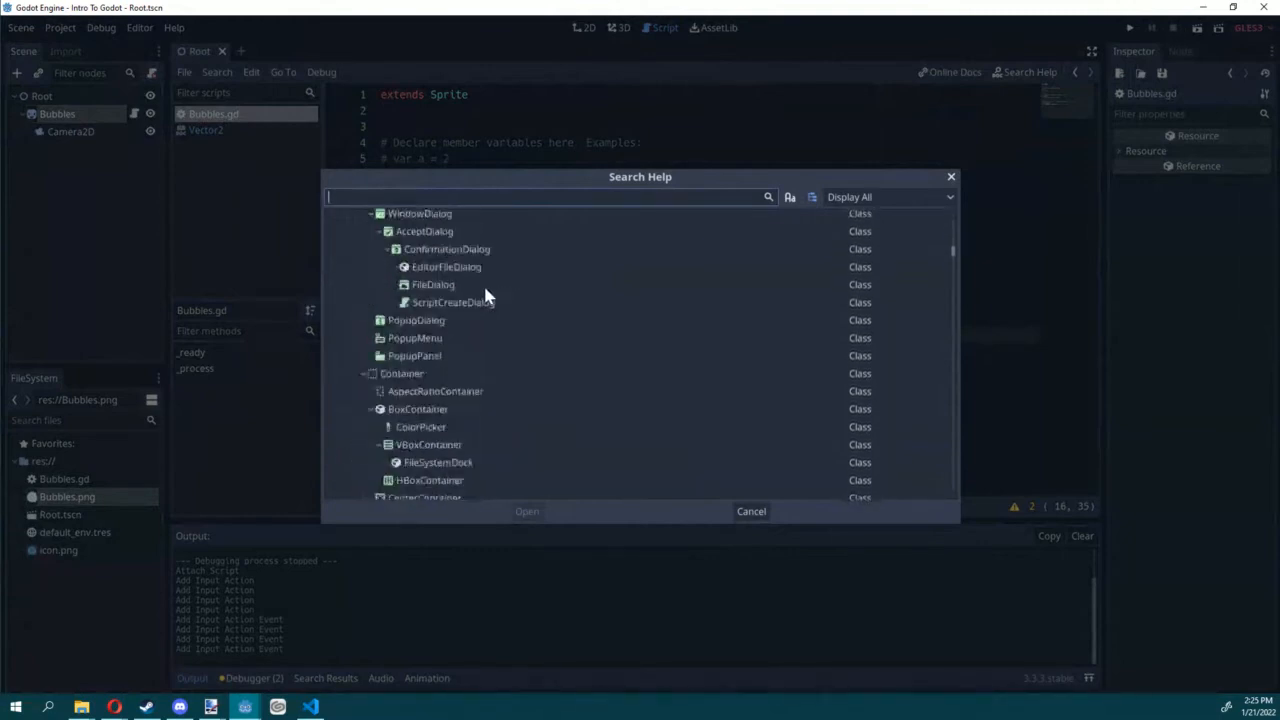
text(rotate)
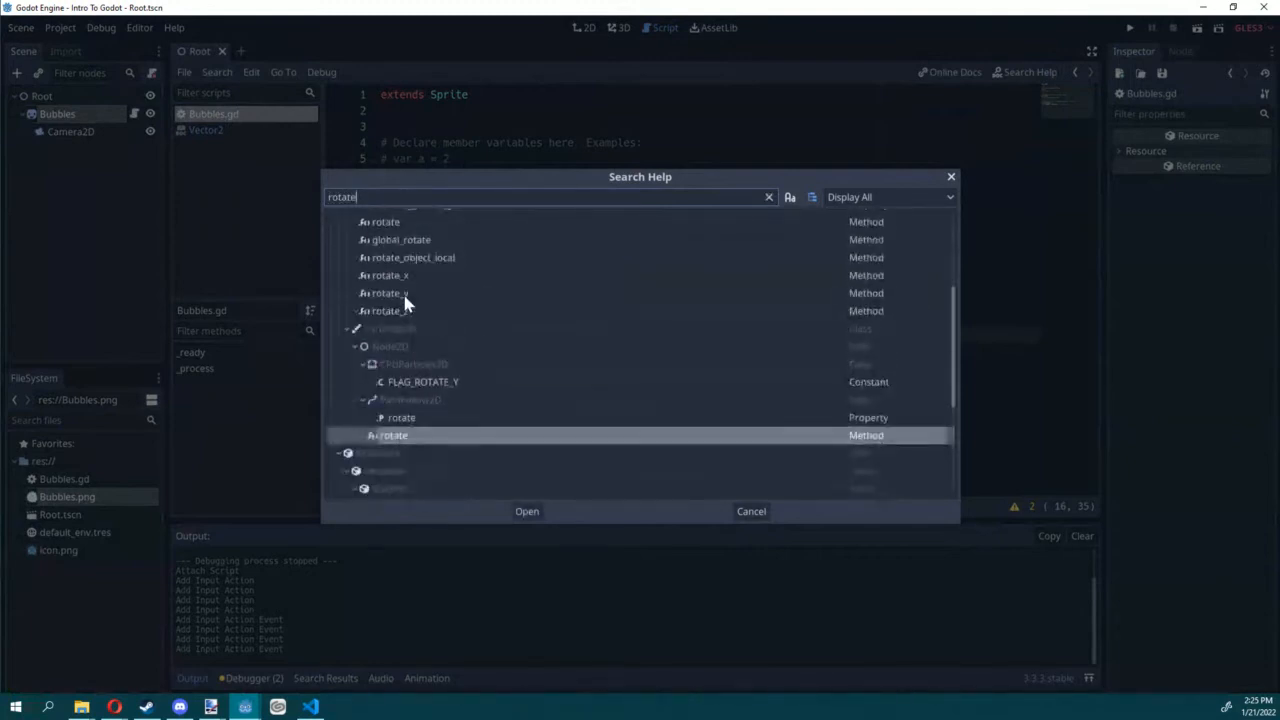
scroll(409, 275, down, 2)
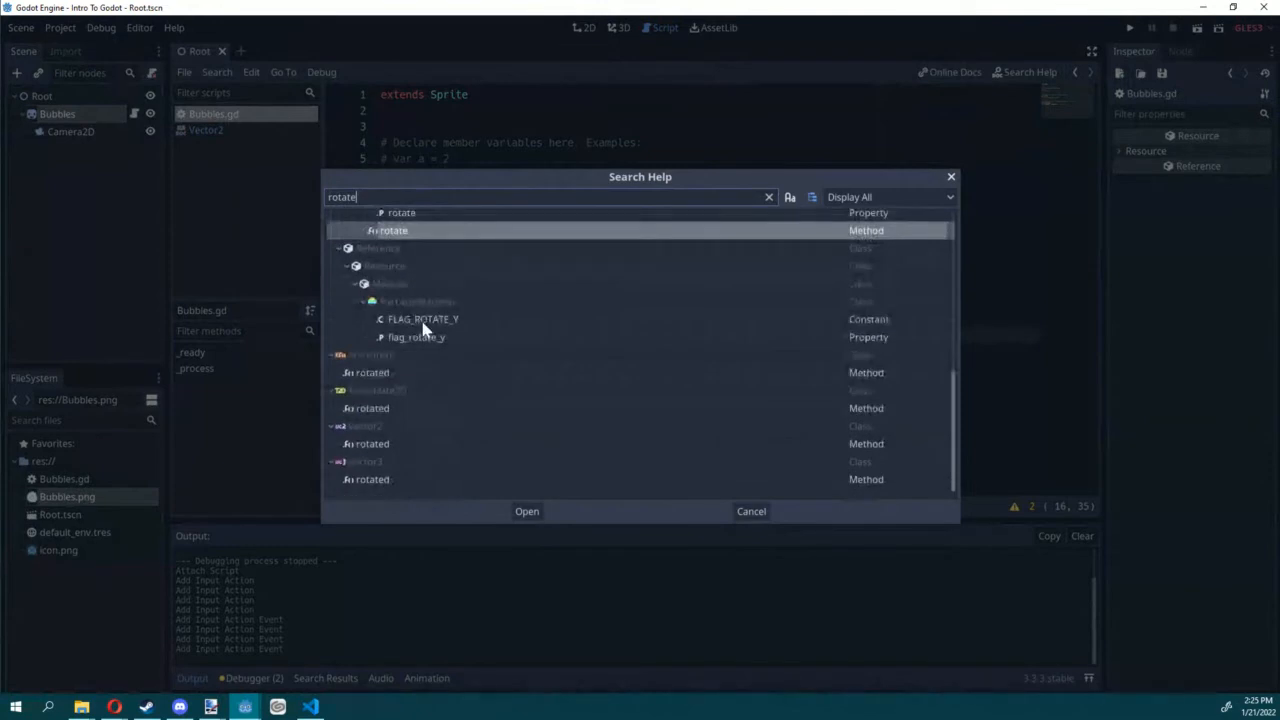
click(400, 444)
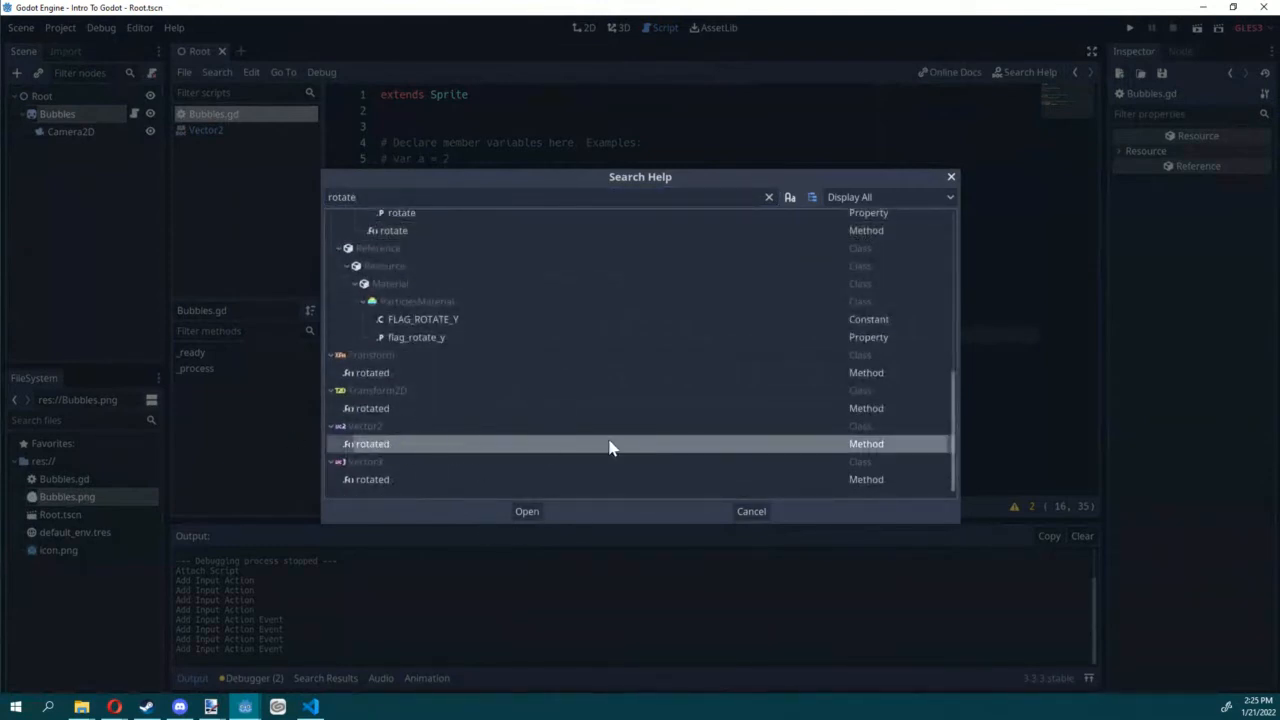
click(751, 512)
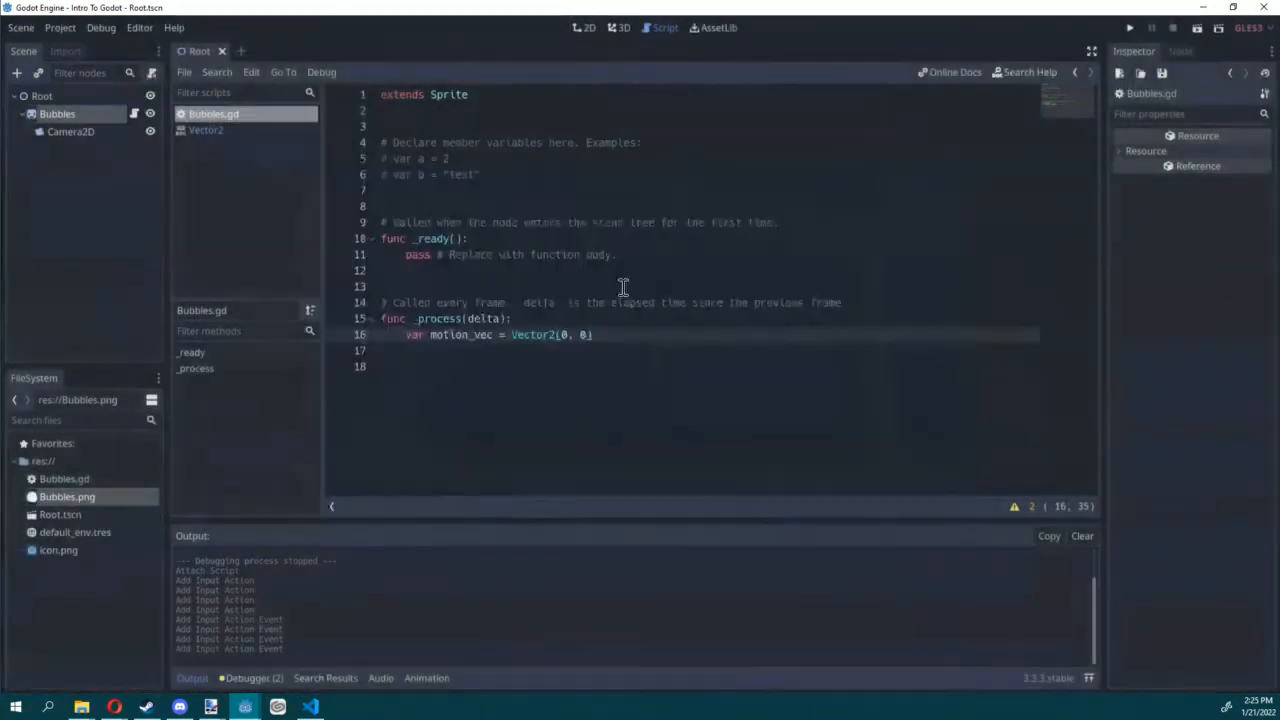
Step: Below the motion_vec declaration in _process, begin a condition with if Input.is_action_pressed()
click(666, 323)
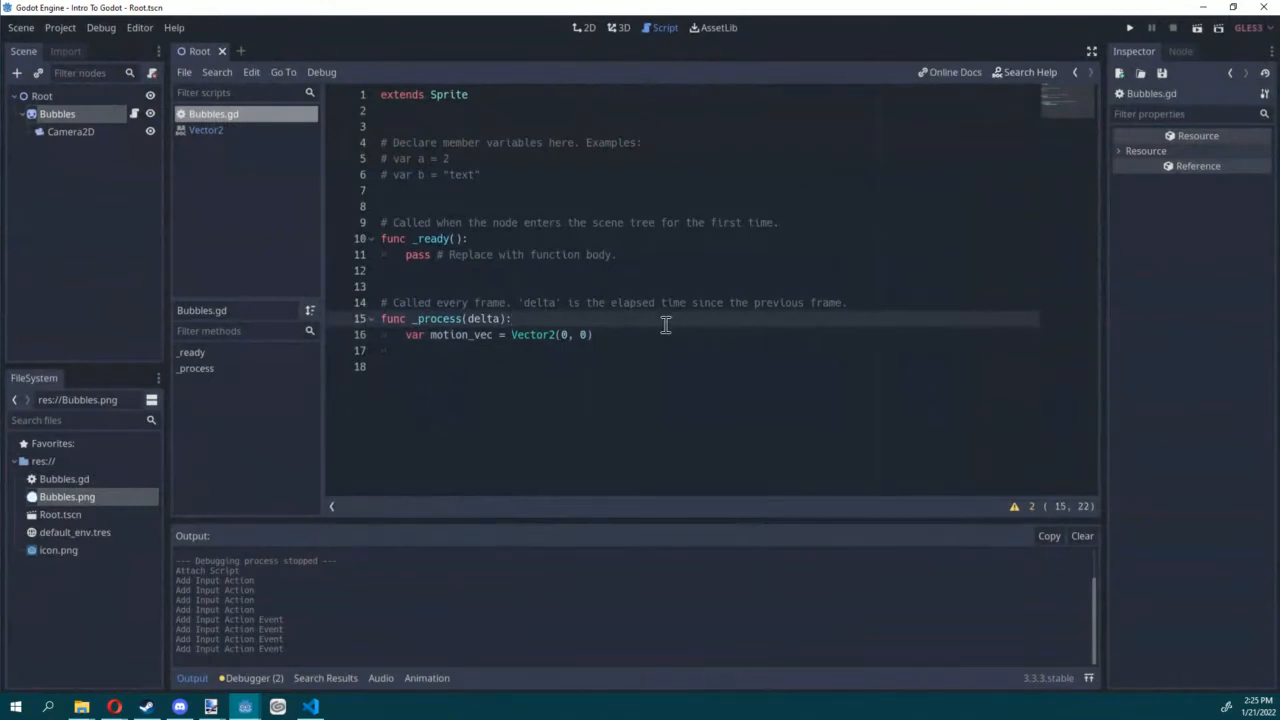
click(670, 334)
key(Return)
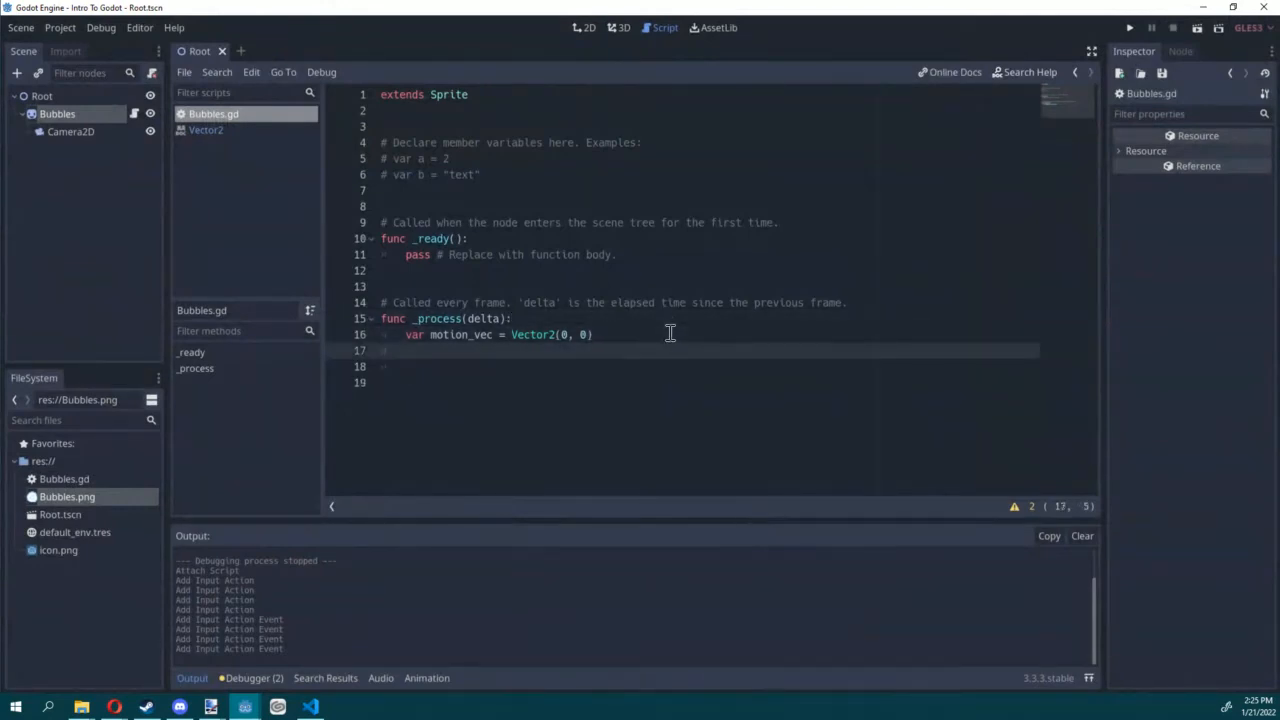
text(if Input)
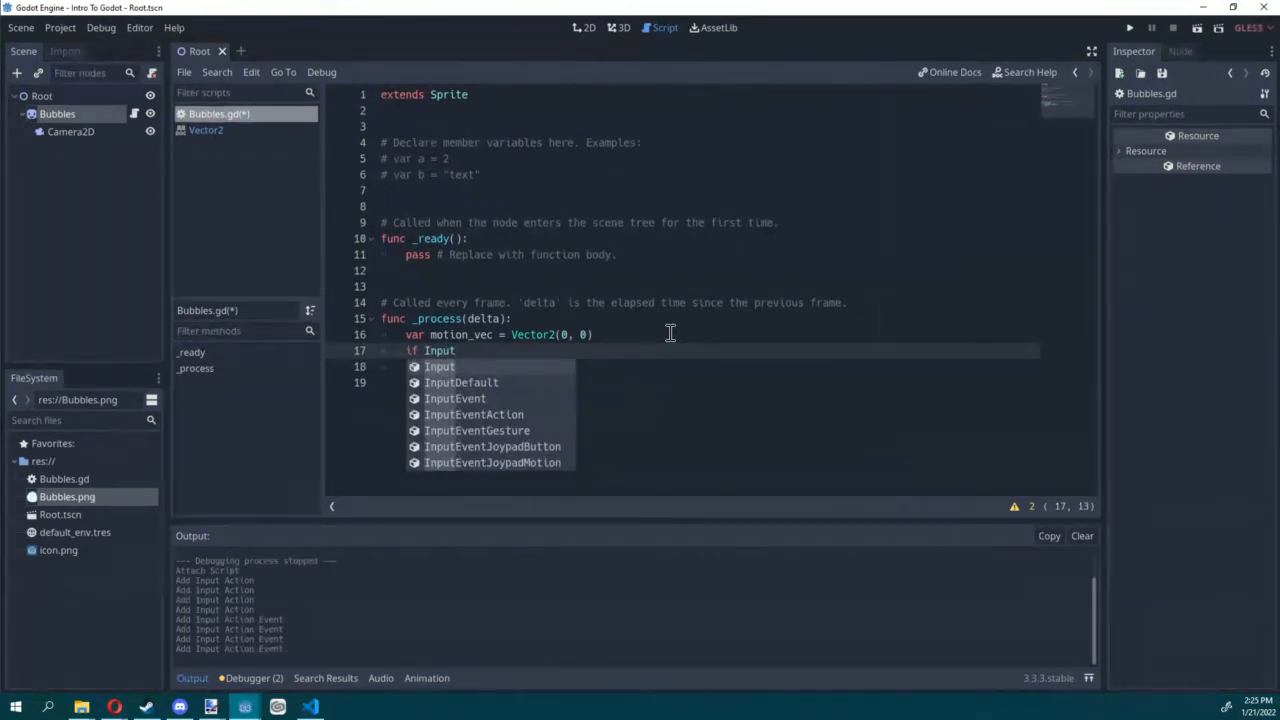
text(.is_)
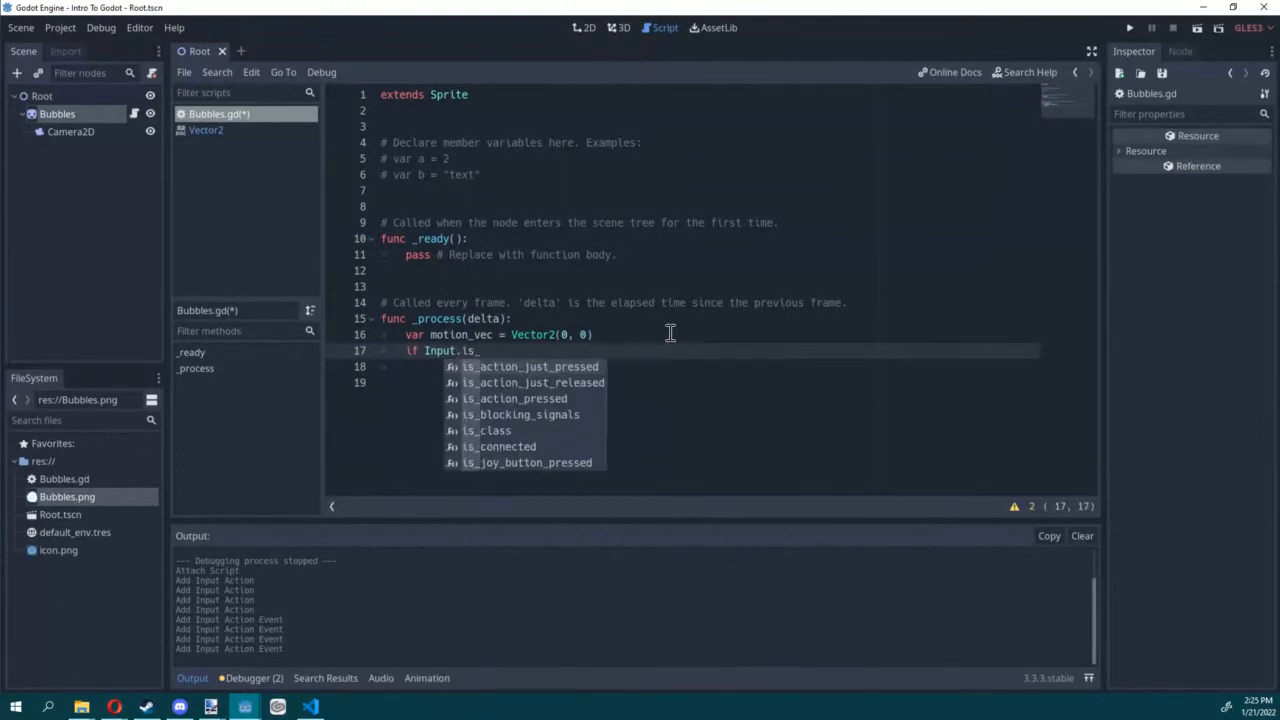
key(Down)
key(Down)
key(Return)
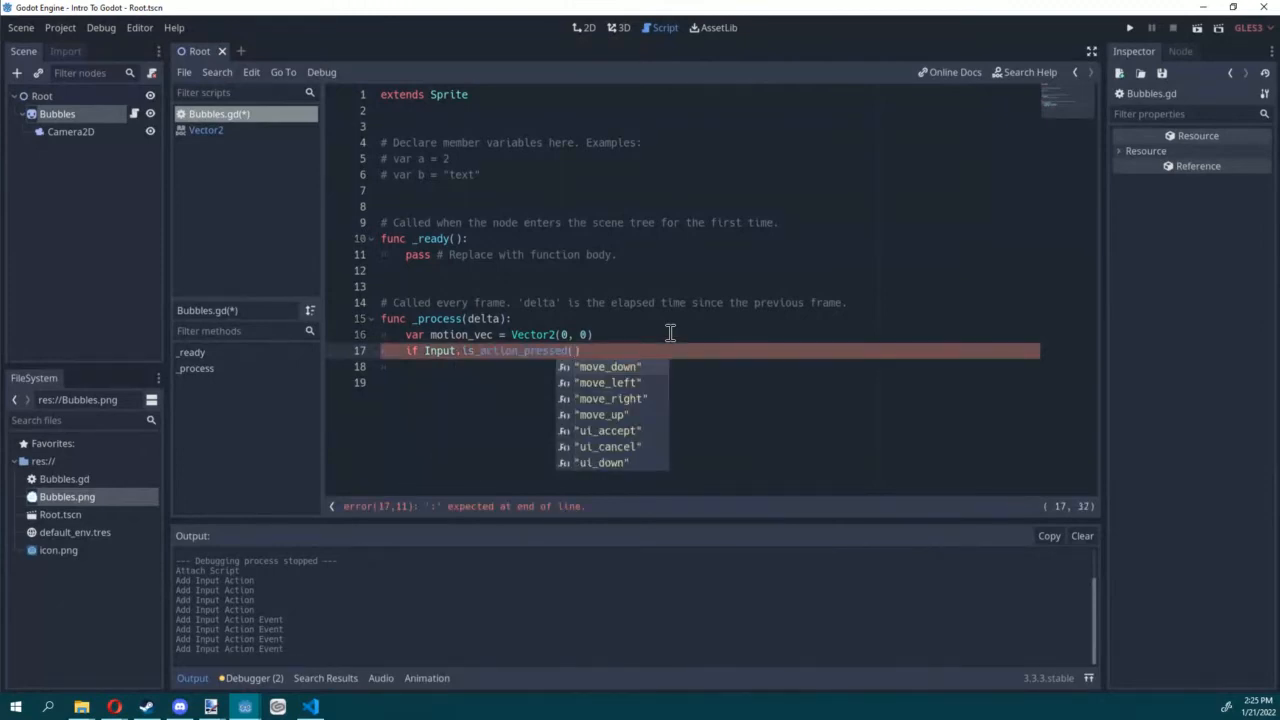
Step: Pass the "move_left" action to is_action_pressed and end the if line with a colon
key(Down)
key(Down)
key(Down)
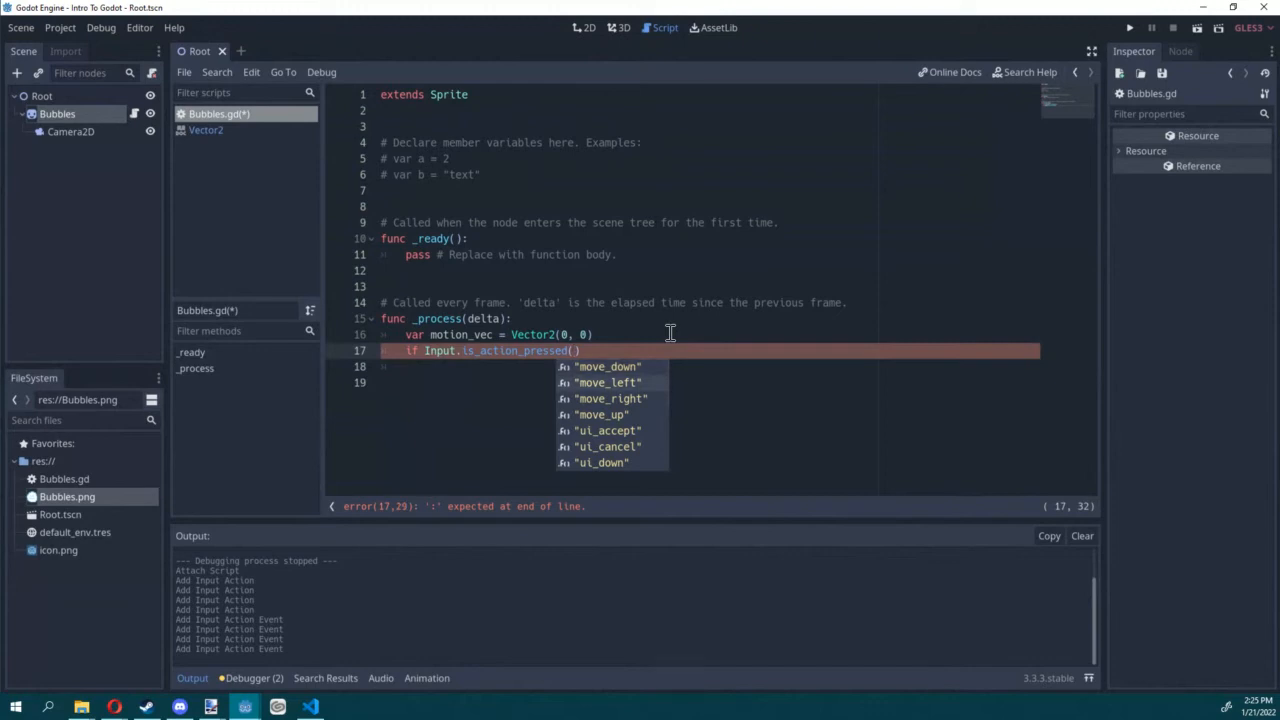
key(Up)
key(Up)
key(Return)
text():)
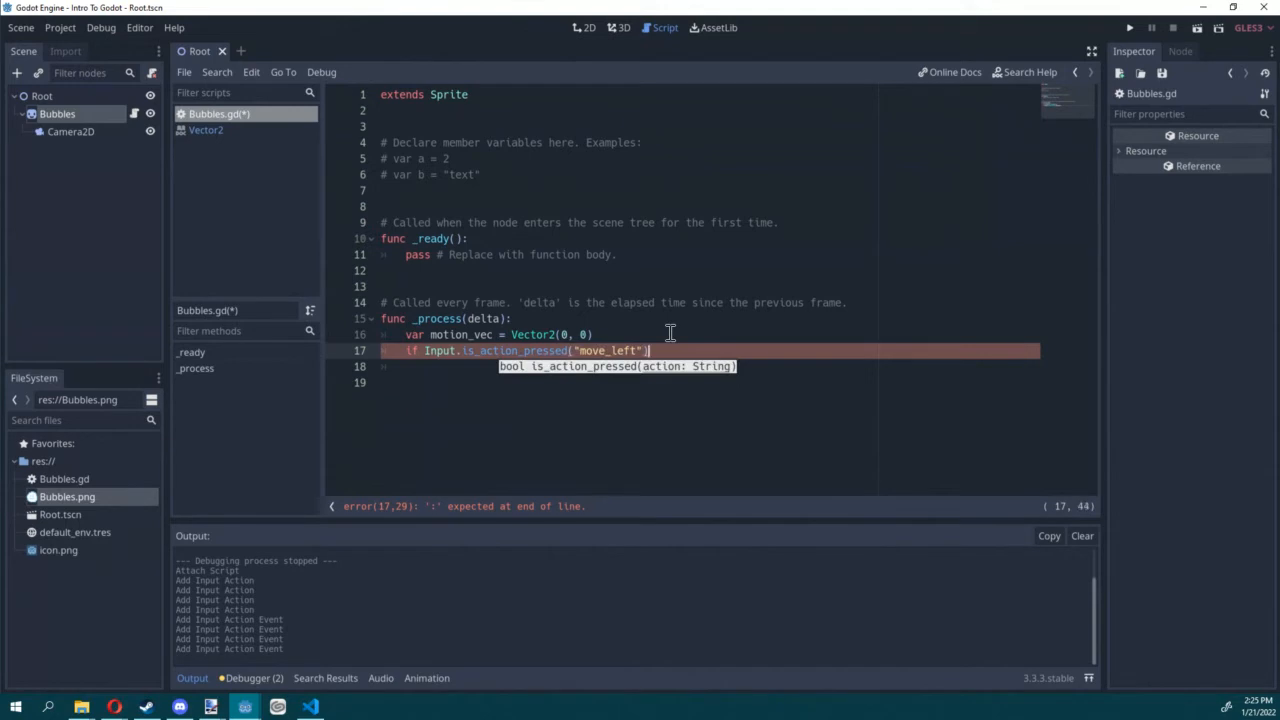
Step: Add the indented line motion_vec.x -= 50 inside the move_left condition
key(Return)
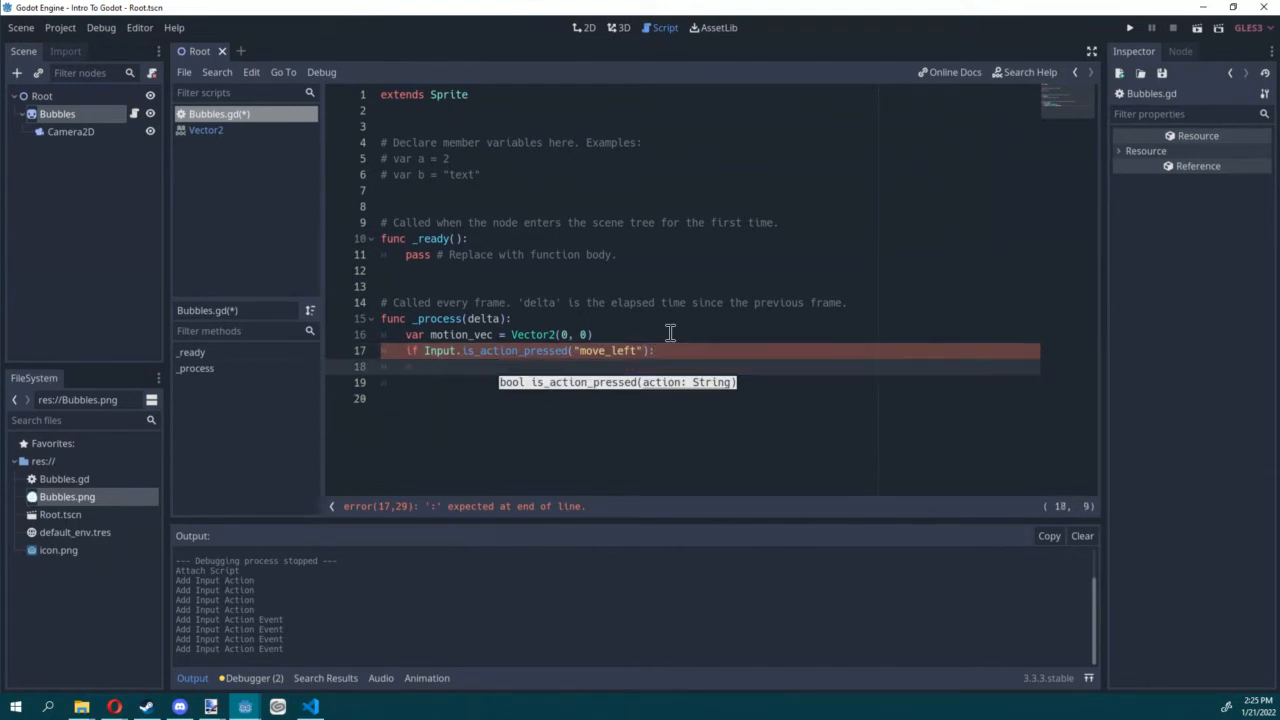
text(motion_vec)
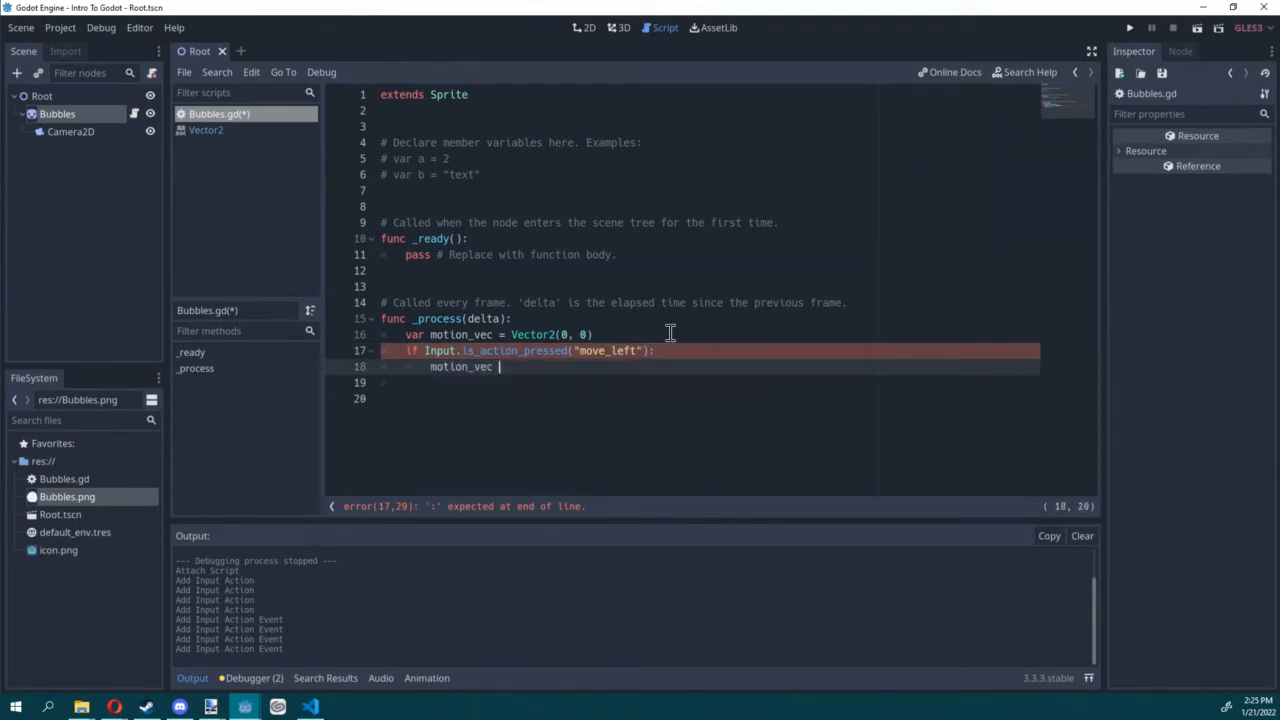
key(BackSpace)
text(.x -= 50)
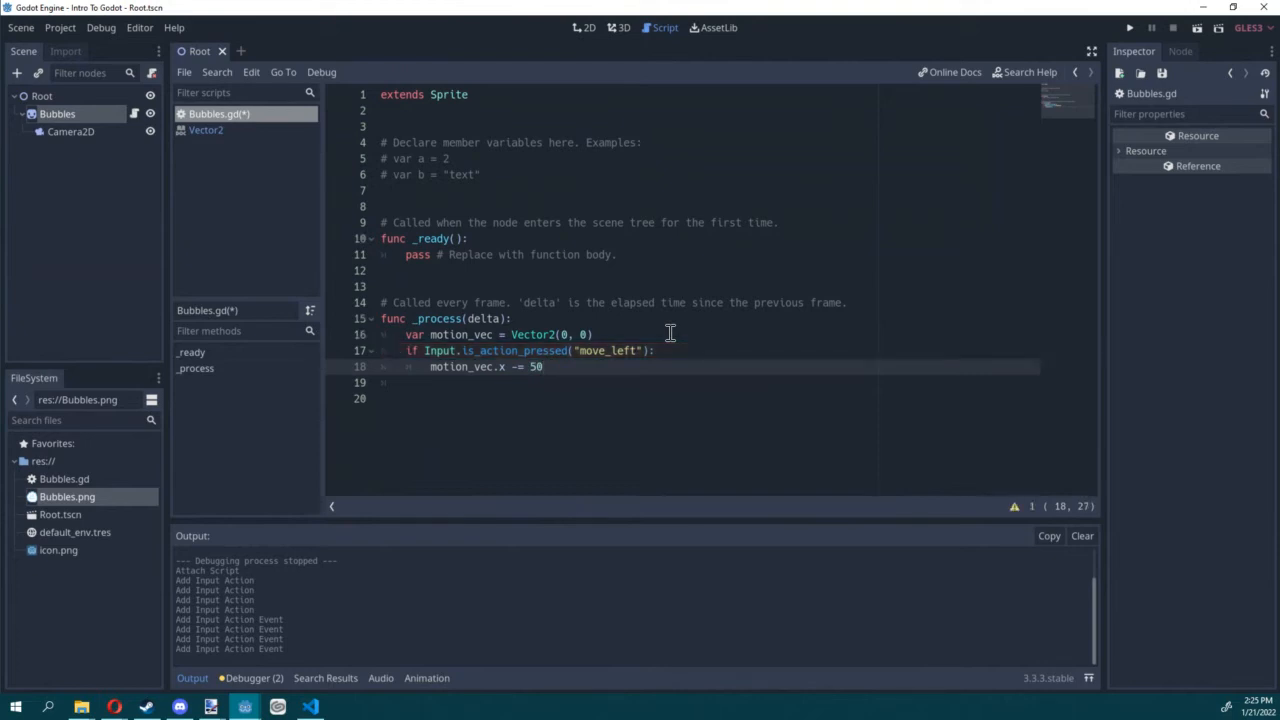
Step: Paste the move_right (x += 50), move_up (y -= 50) and move_down (y += 50) conditions below move_left, aligning their indentation
key(alt+Tab)
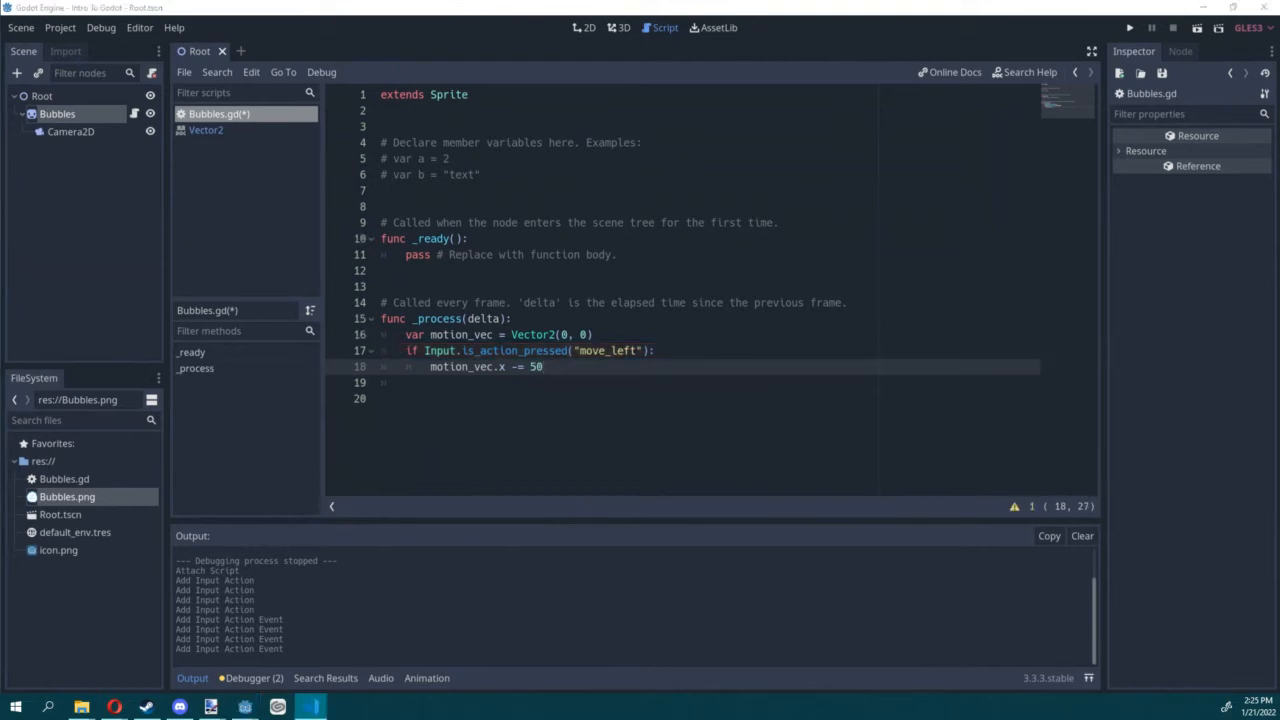
click(467, 380)
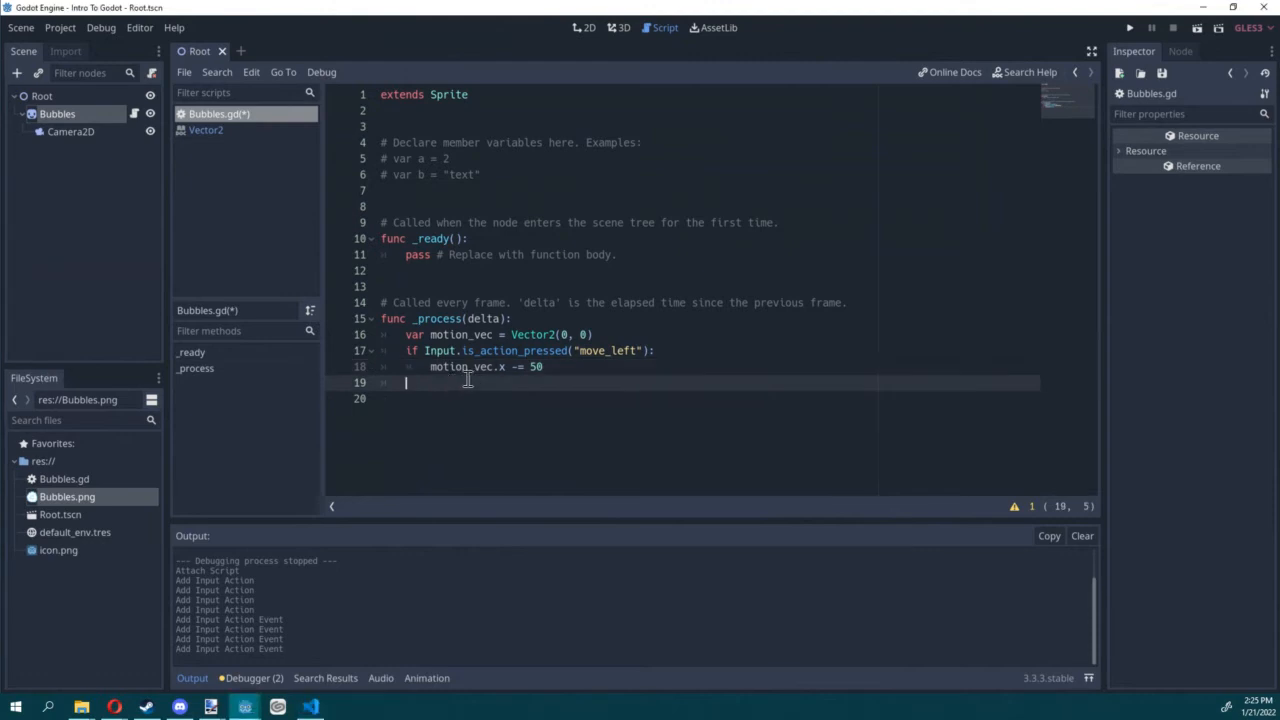
text(if Input.is_action_pressed("move_right"): 		motion_vec.x += 50 	if Input.is_action_pressed("move_up"): 		motion_vec.y -= 50 	if Input.is_action_pressed("move_down"): 		motion_vec.y += 50)
click(700, 382)
key(shift+Tab)
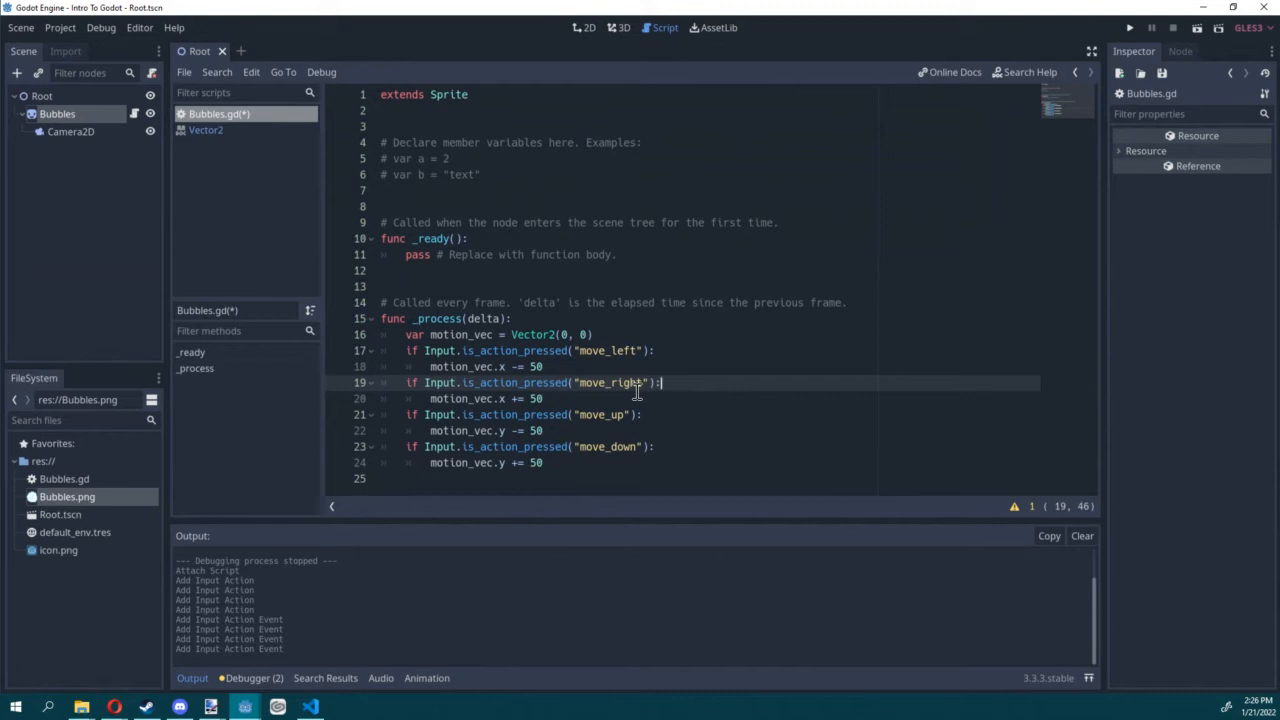
Step: After the direction conditions, leave a blank line, add self.position += motion_vec * delta to _process, and save Bubbles.gd
click(574, 468)
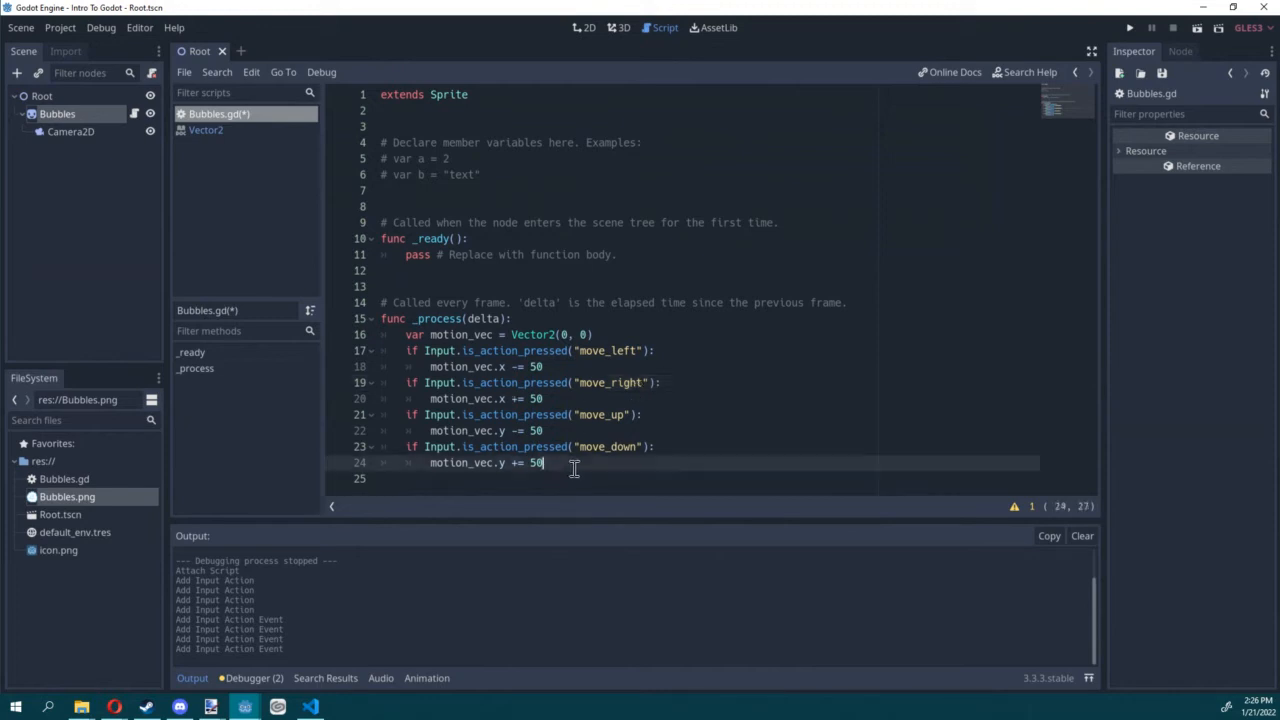
key(Return)
key(Return)
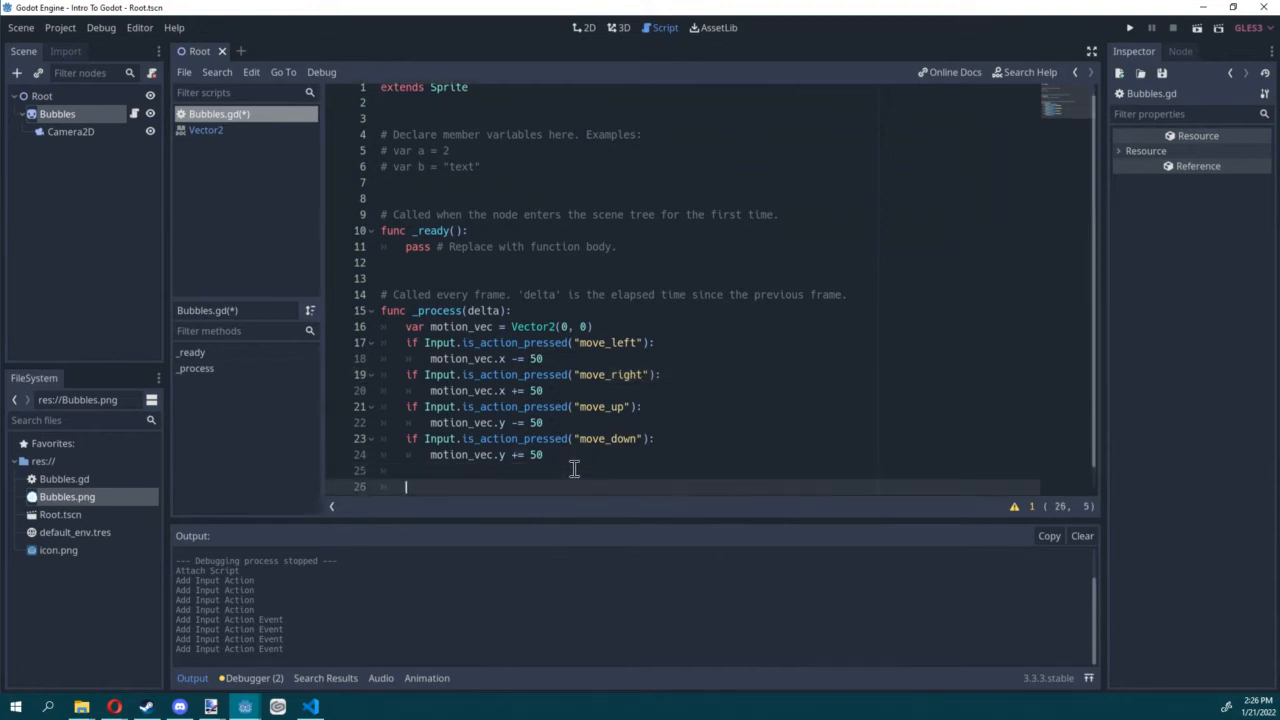
text(self.positi)
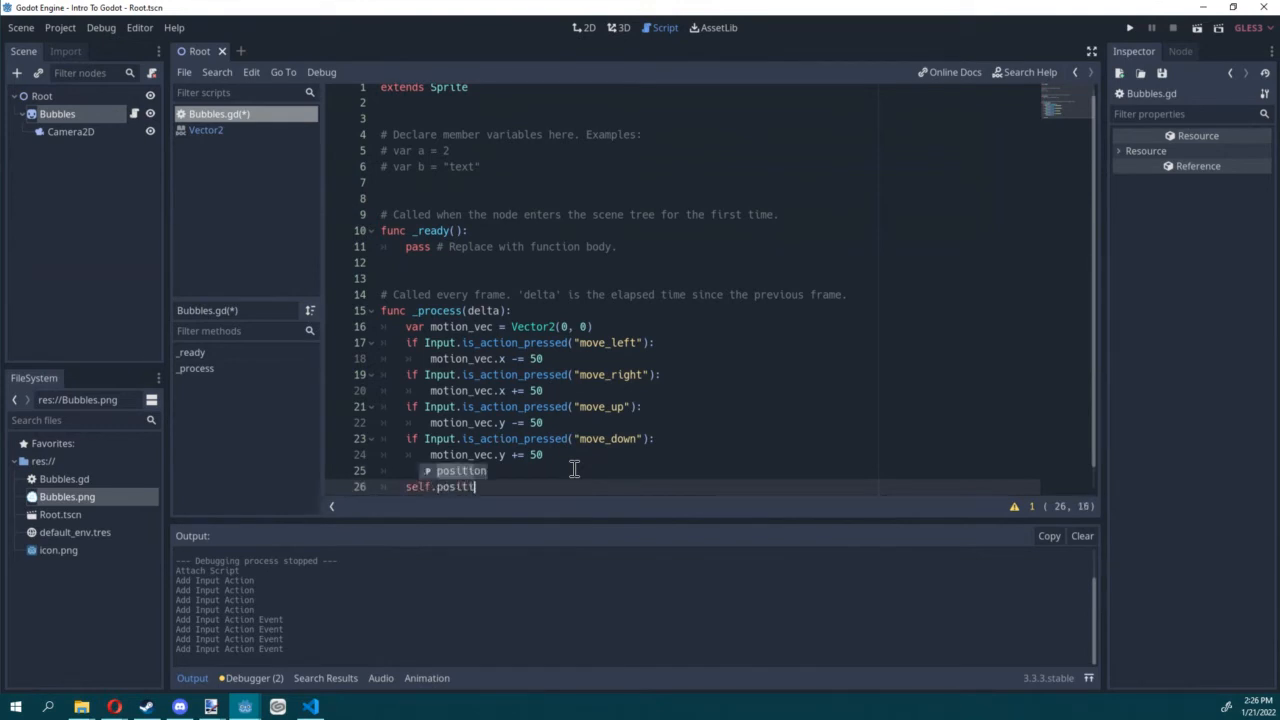
text(on +)
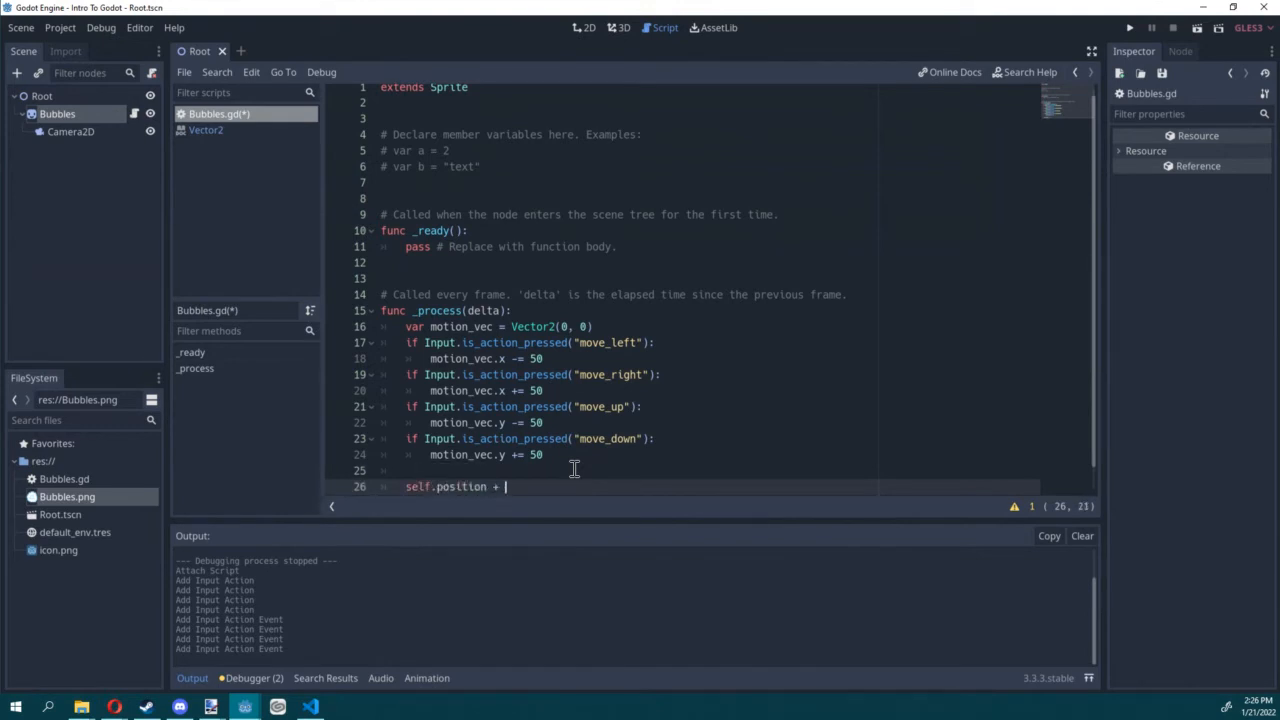
text(= motion)
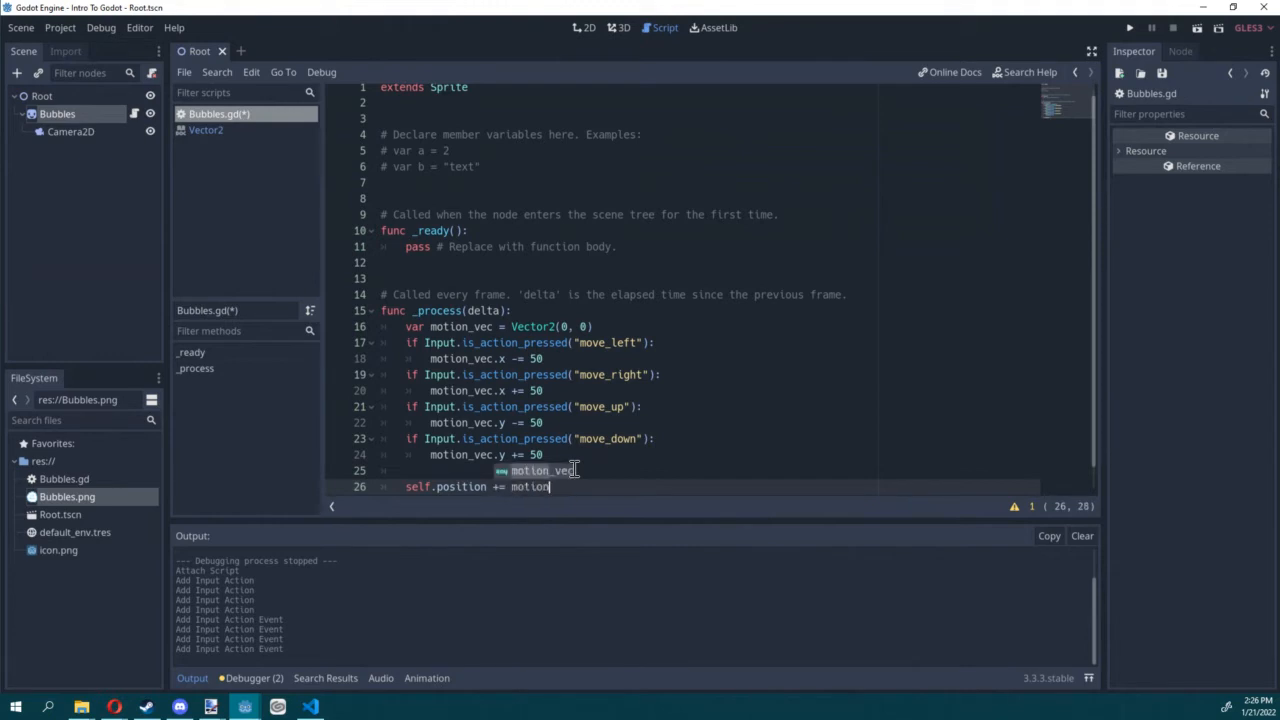
key(Return)
text(* delta)
key(BackSpace)
key(BackSpace)
key(BackSpace)
text(lta)
key(ctrl+s)
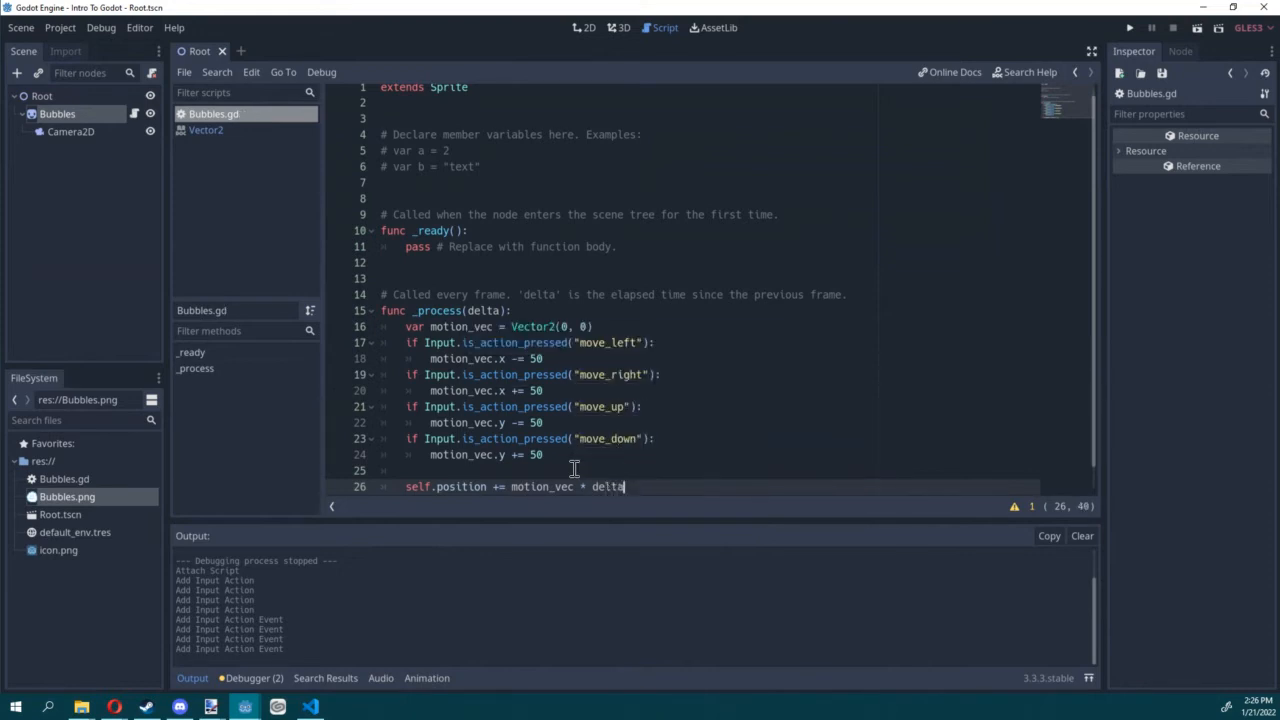
Step: Switch to the 2D workspace and import Spikey.png from the file explorer into the project's res:// folder
scroll(562, 417, down, 1)
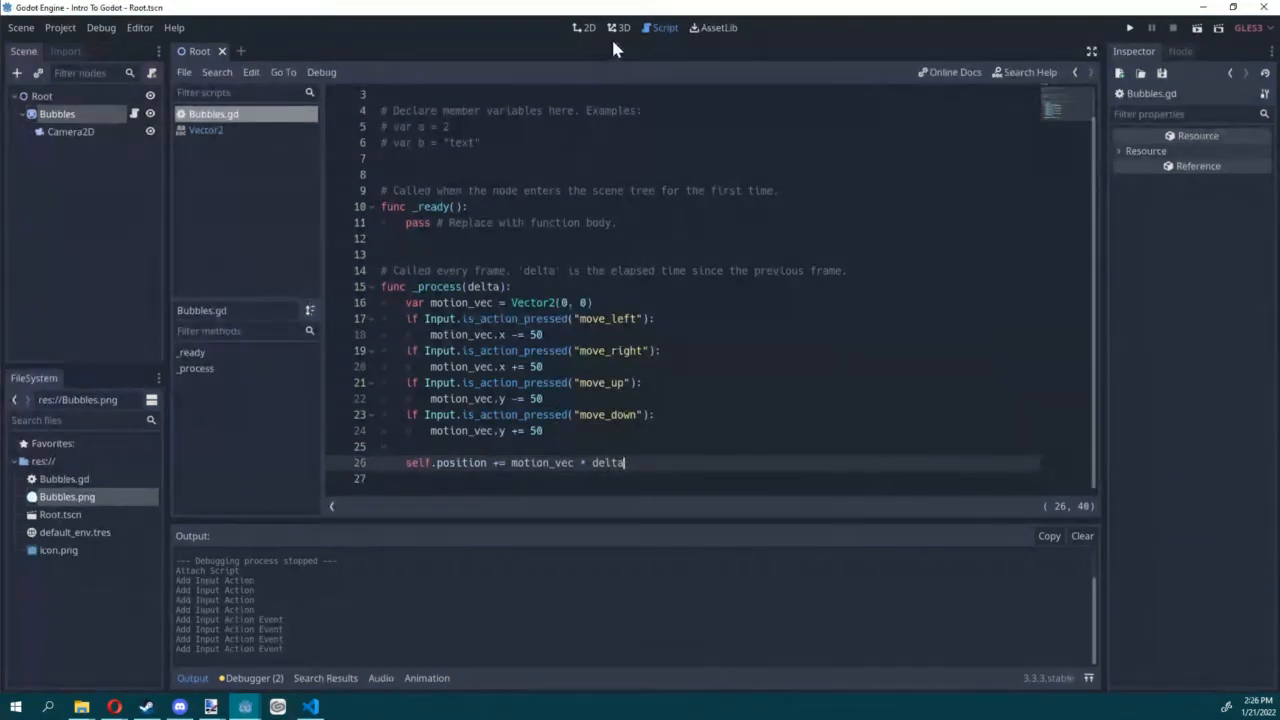
click(587, 27)
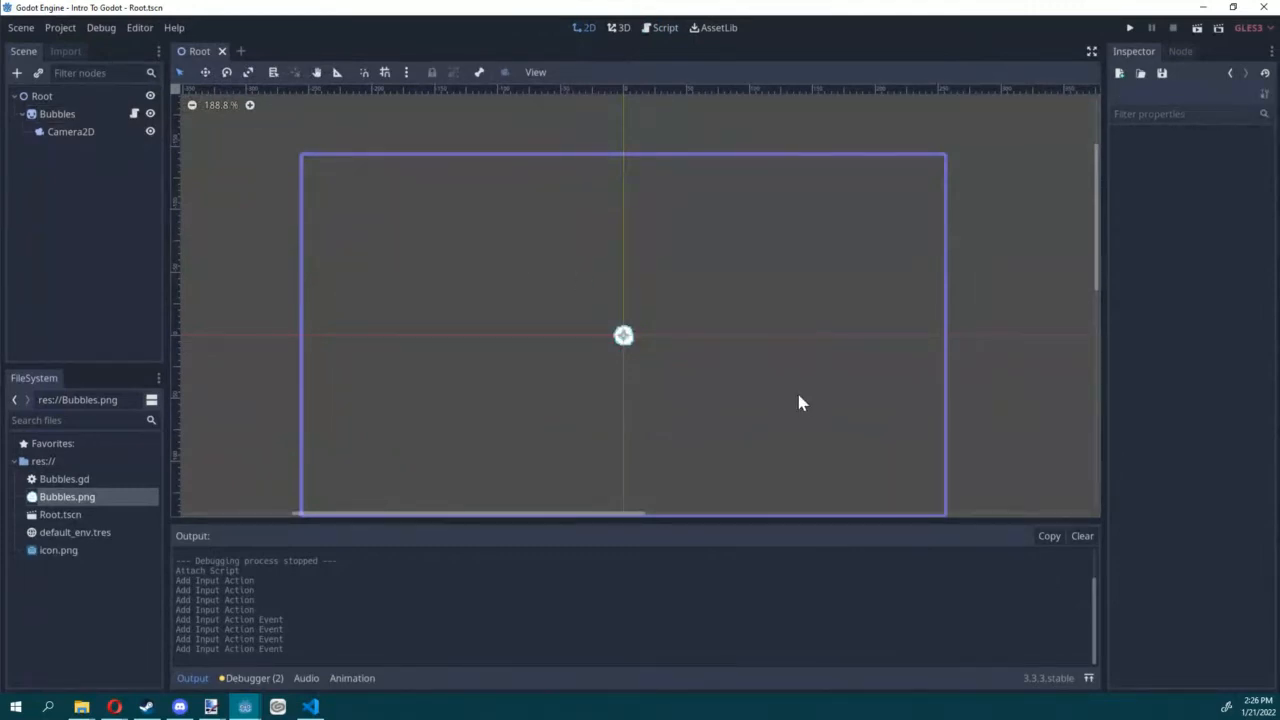
middle_drag(799, 397, 760, 369)
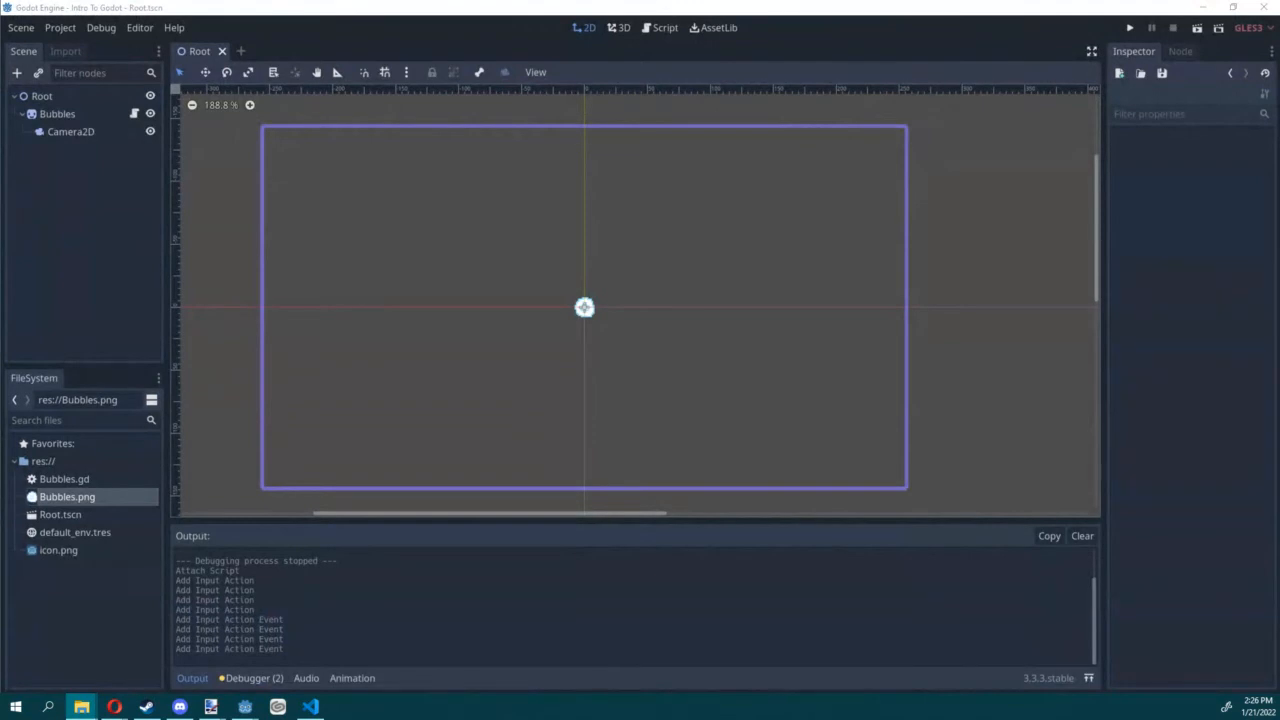
drag(688, 448, 150, 484)
Step: Add a Sprite node under Root, place it above Bubbles in the scene tree, and rename it Spikey
click(42, 96)
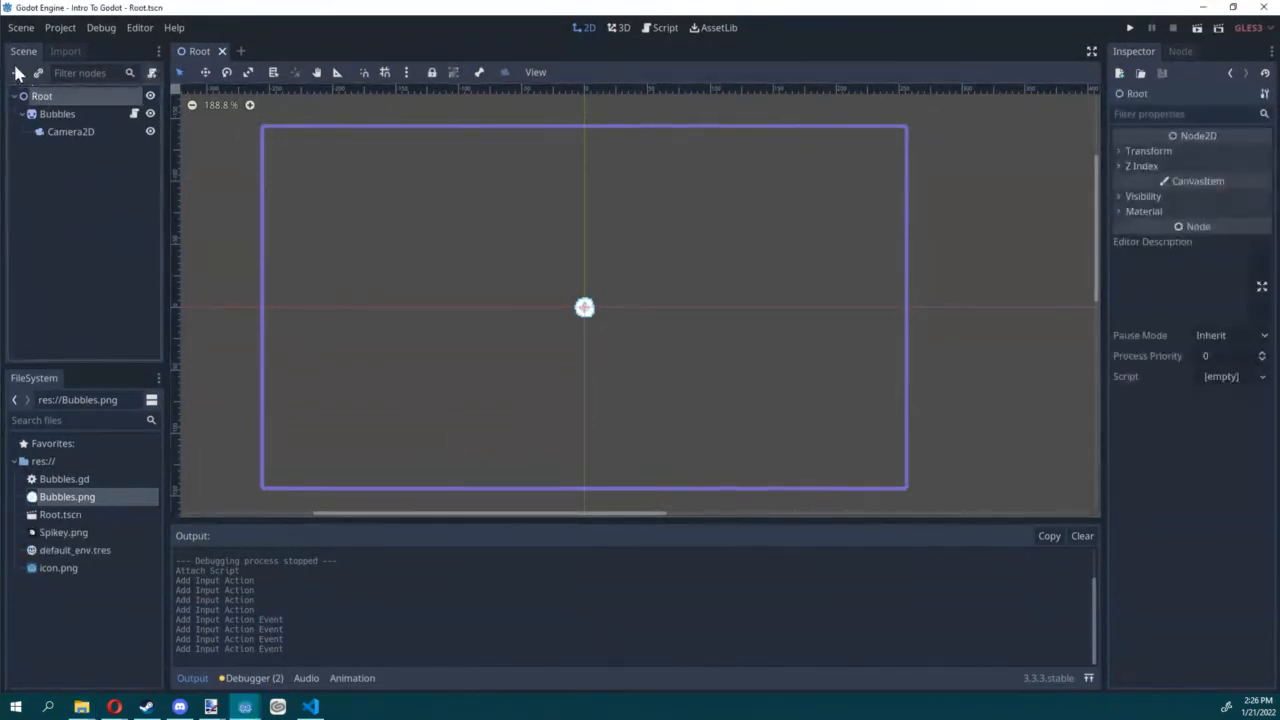
click(16, 72)
double_click(376, 396)
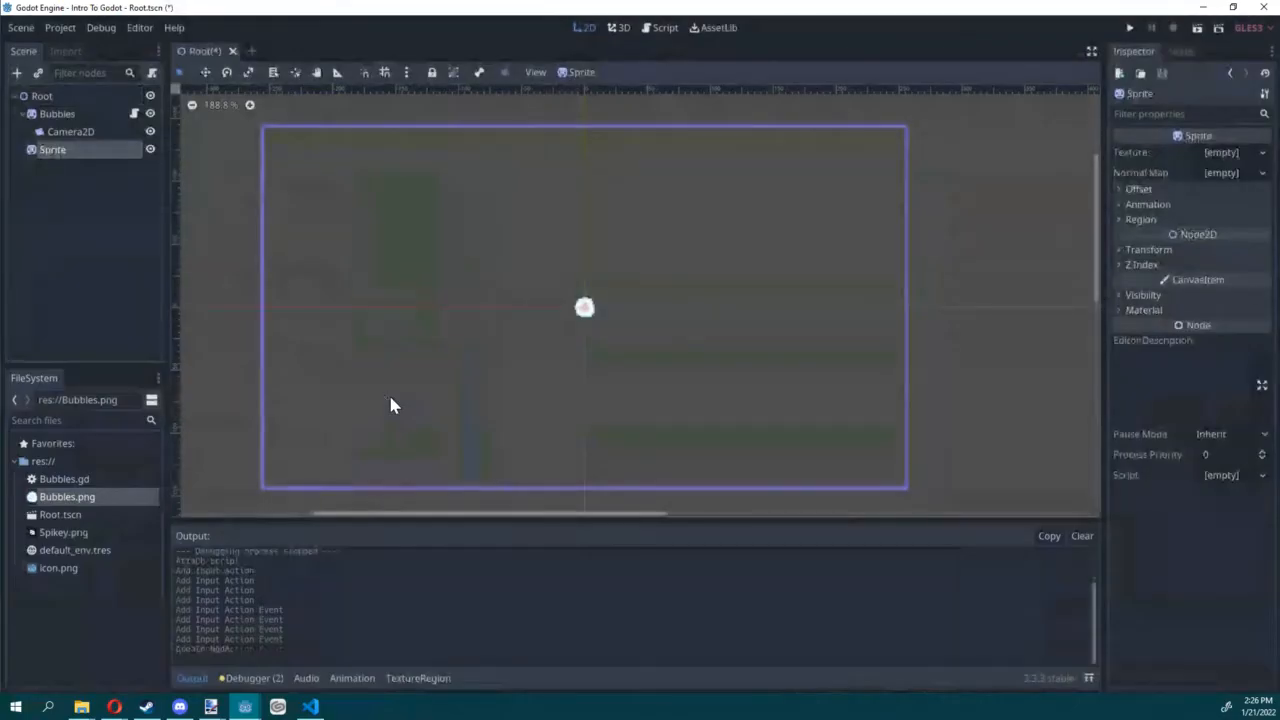
drag(74, 151, 73, 102)
double_click(68, 116)
text(Spikey)
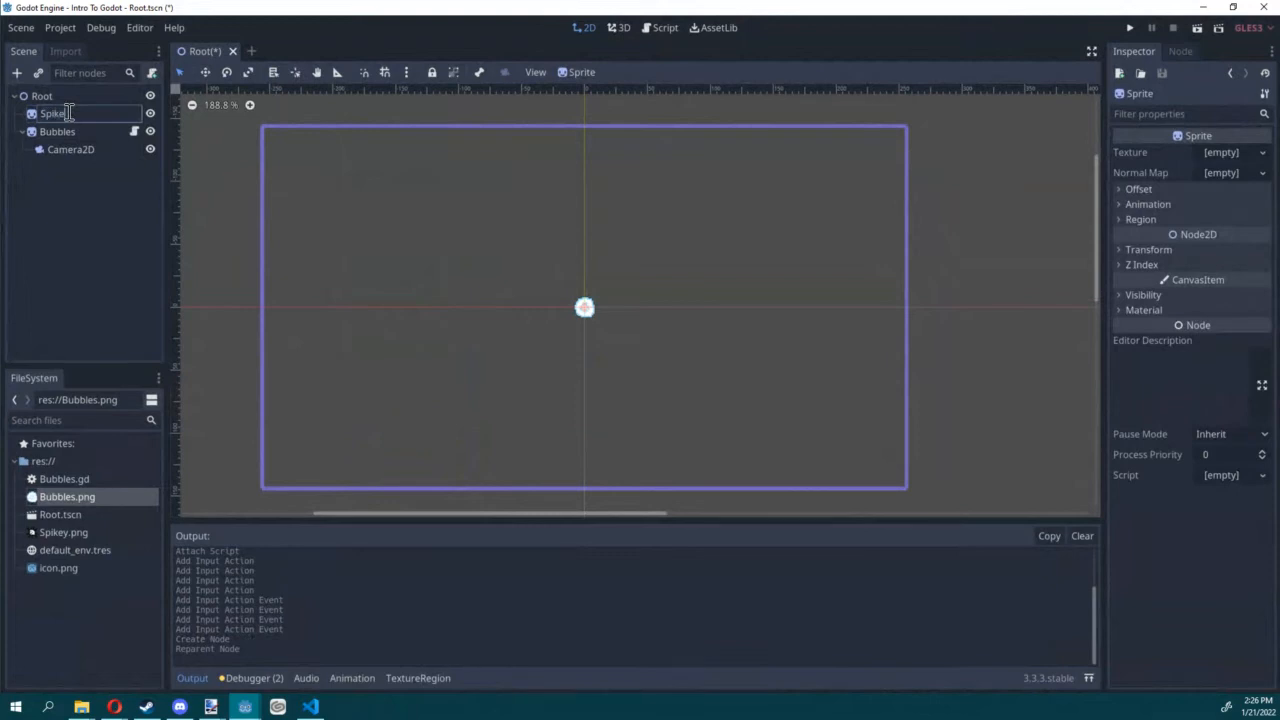
key(Return)
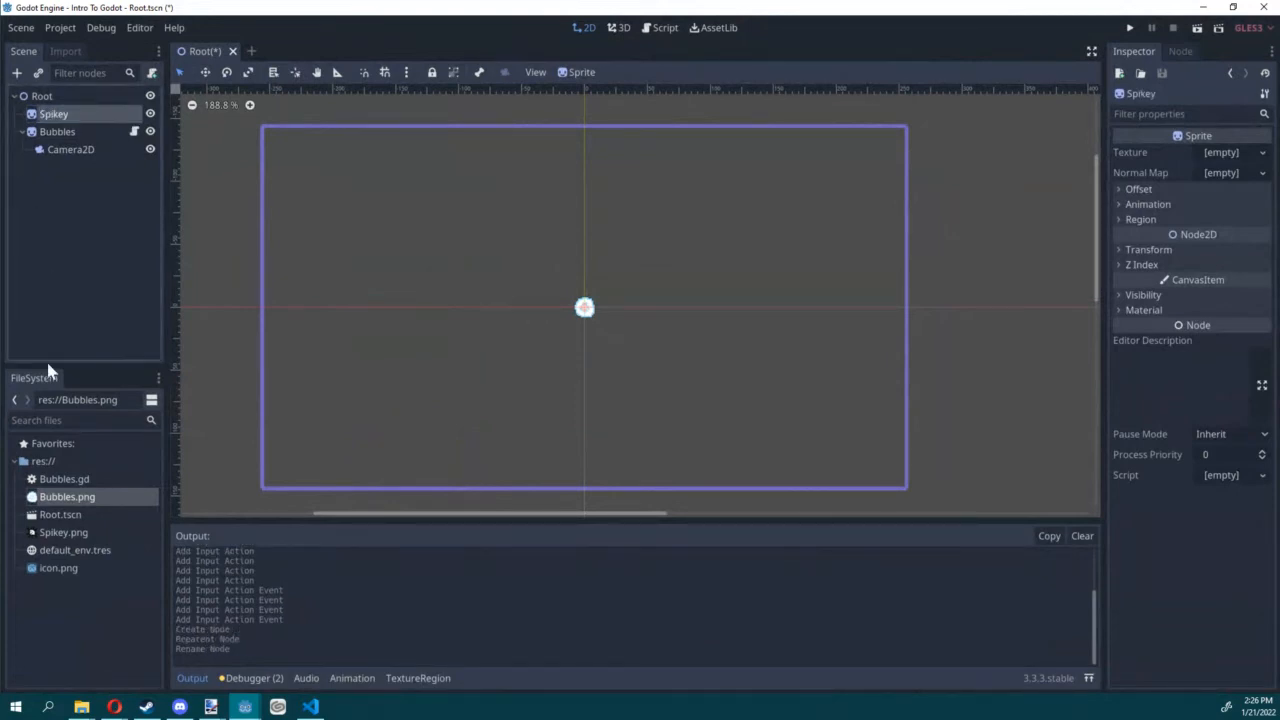
Step: Assign Spikey.png as Spikey's texture and move the sprite to the right of Bubbles, at about (63, 1)
drag(62, 532, 1230, 157)
scroll(607, 335, up, 2)
click(632, 341)
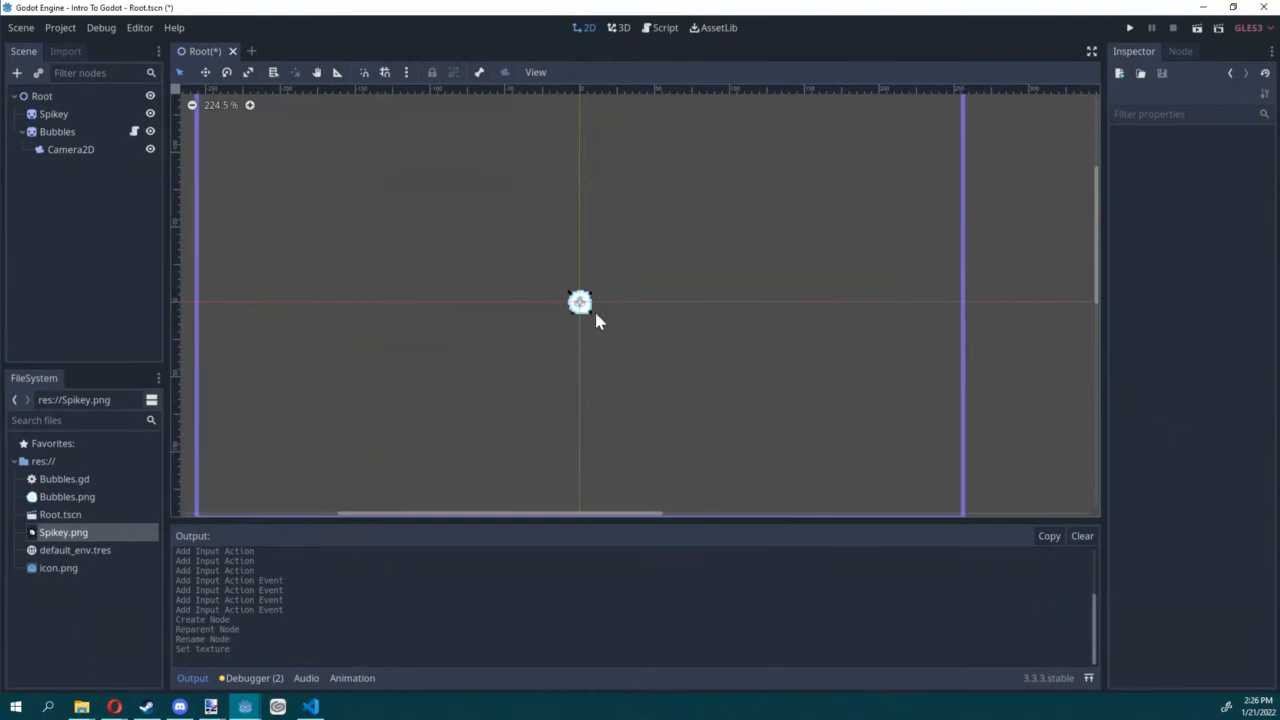
click(50, 114)
drag(451, 363, 531, 366)
scroll(567, 331, up, 5)
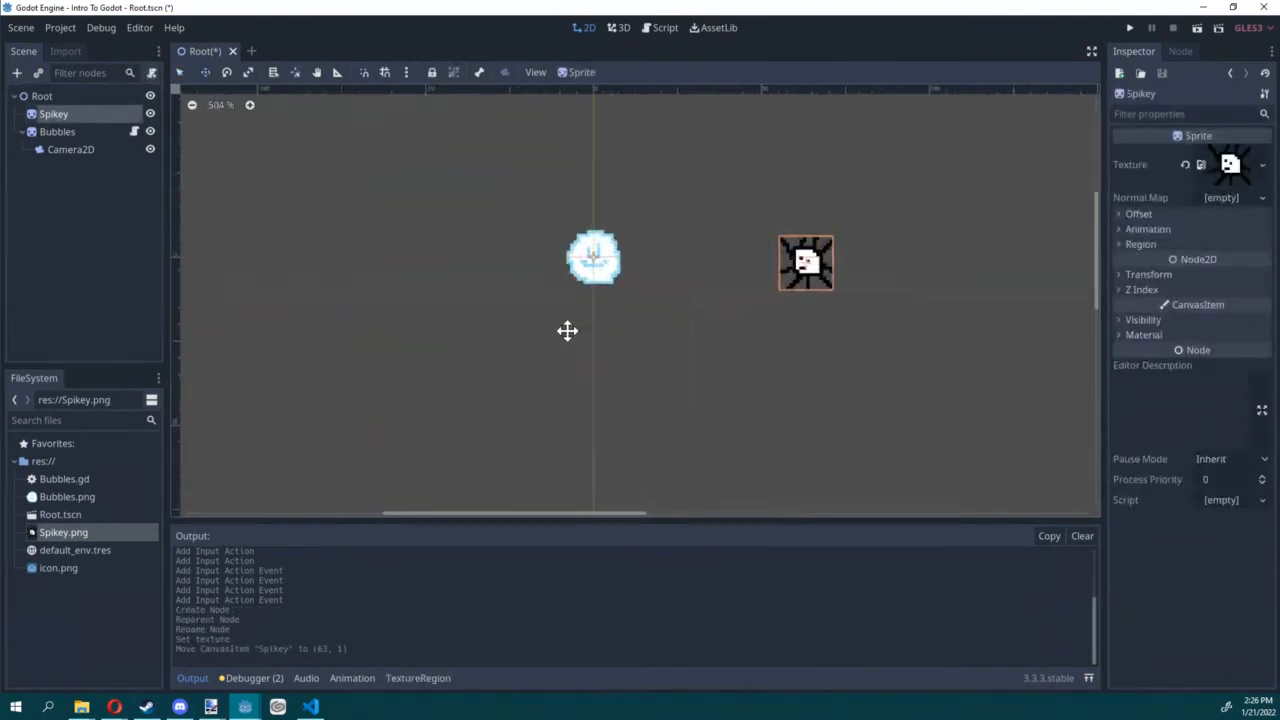
scroll(567, 331, up, 1)
middle_drag(843, 258, 708, 321)
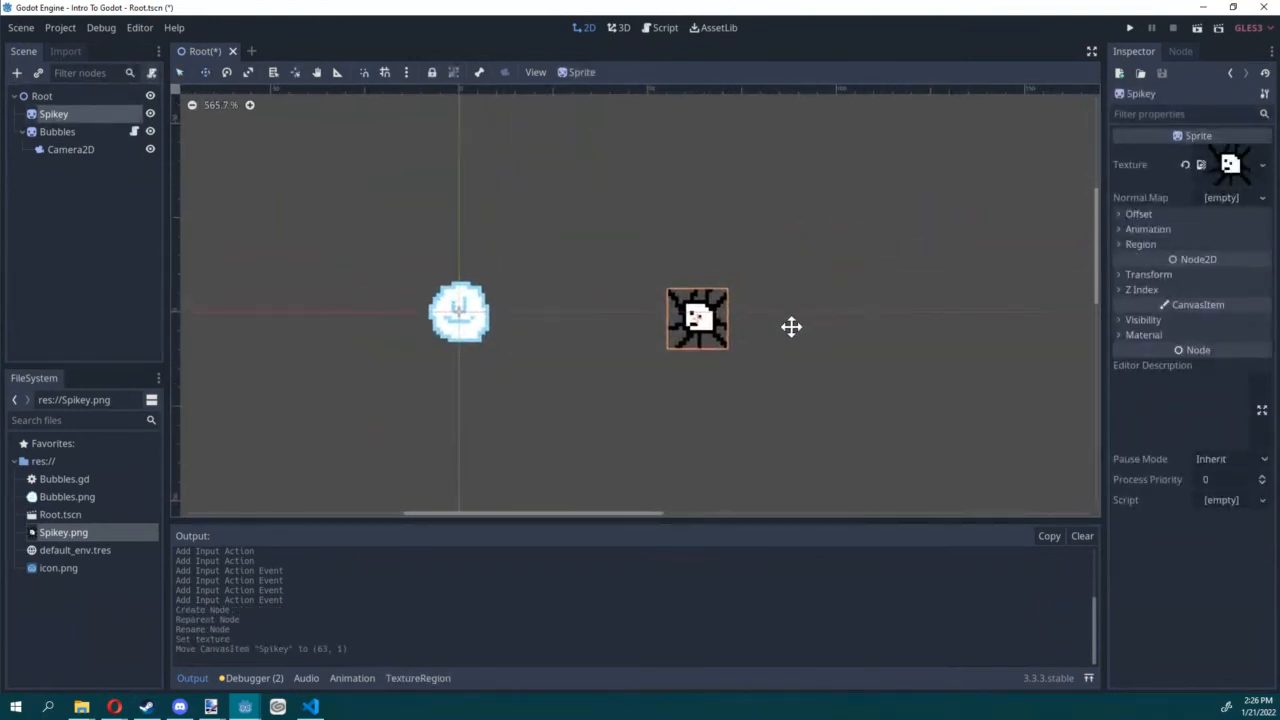
Step: Save the Root scene, run it to check Bubbles beside Spikey, and stop the run
key(ctrl+s)
key(w)
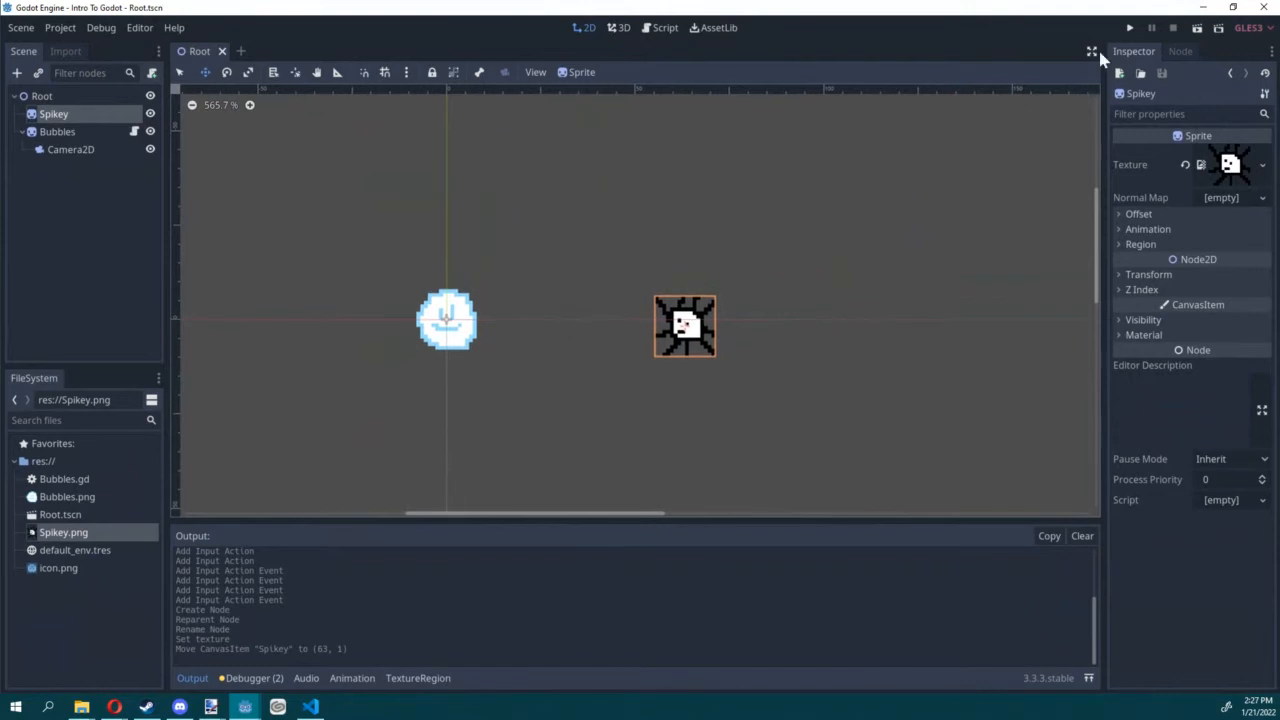
click(1197, 28)
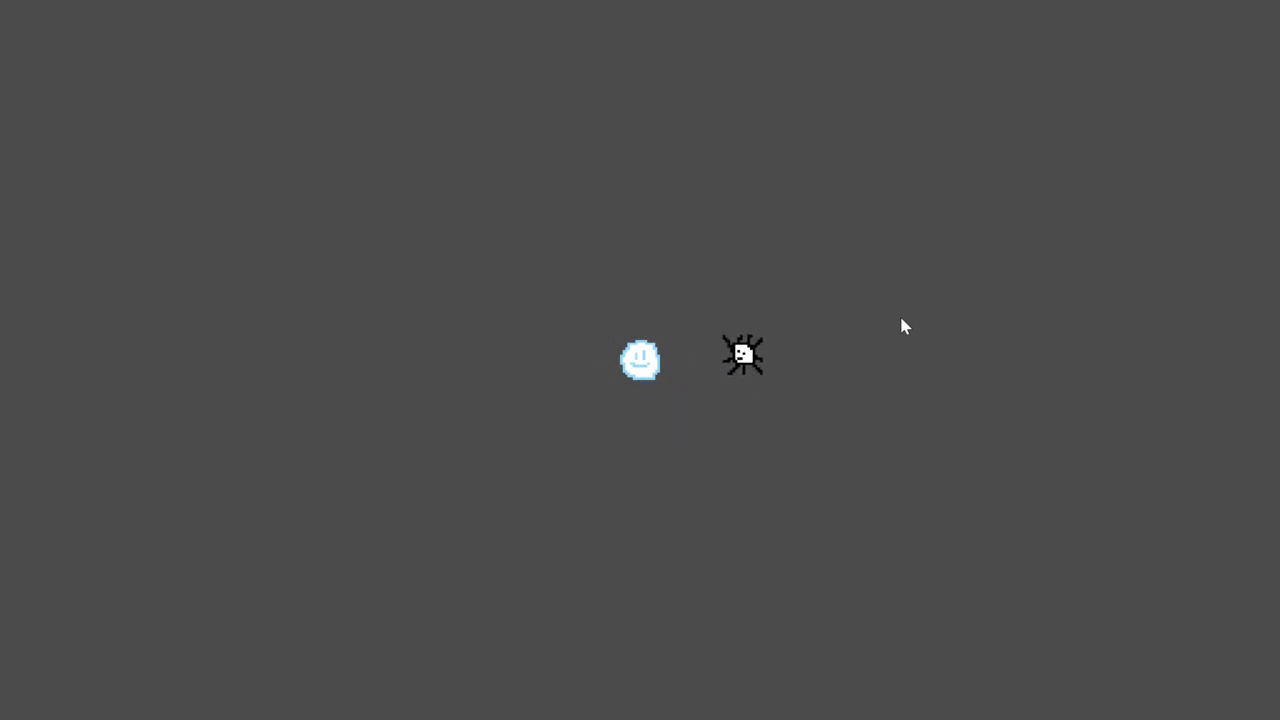
key(F8)
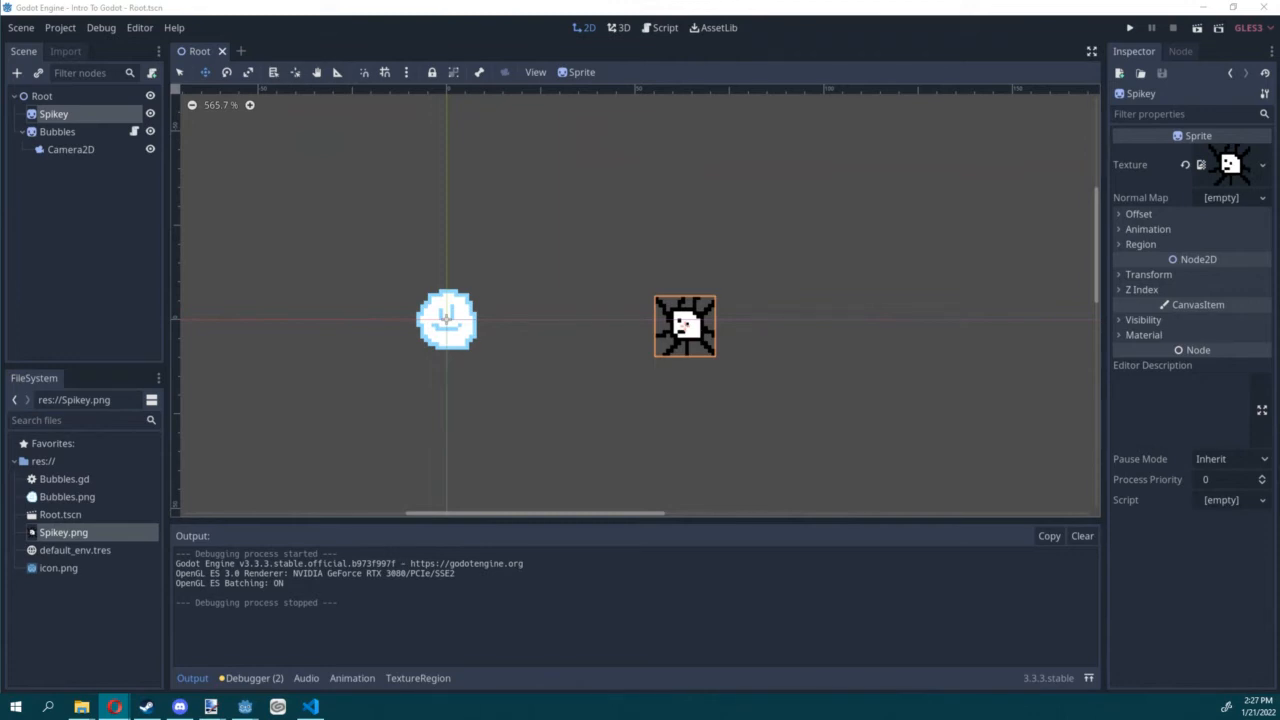
Step: Change the Bubbles node's type to KinematicBody2D
click(63, 131)
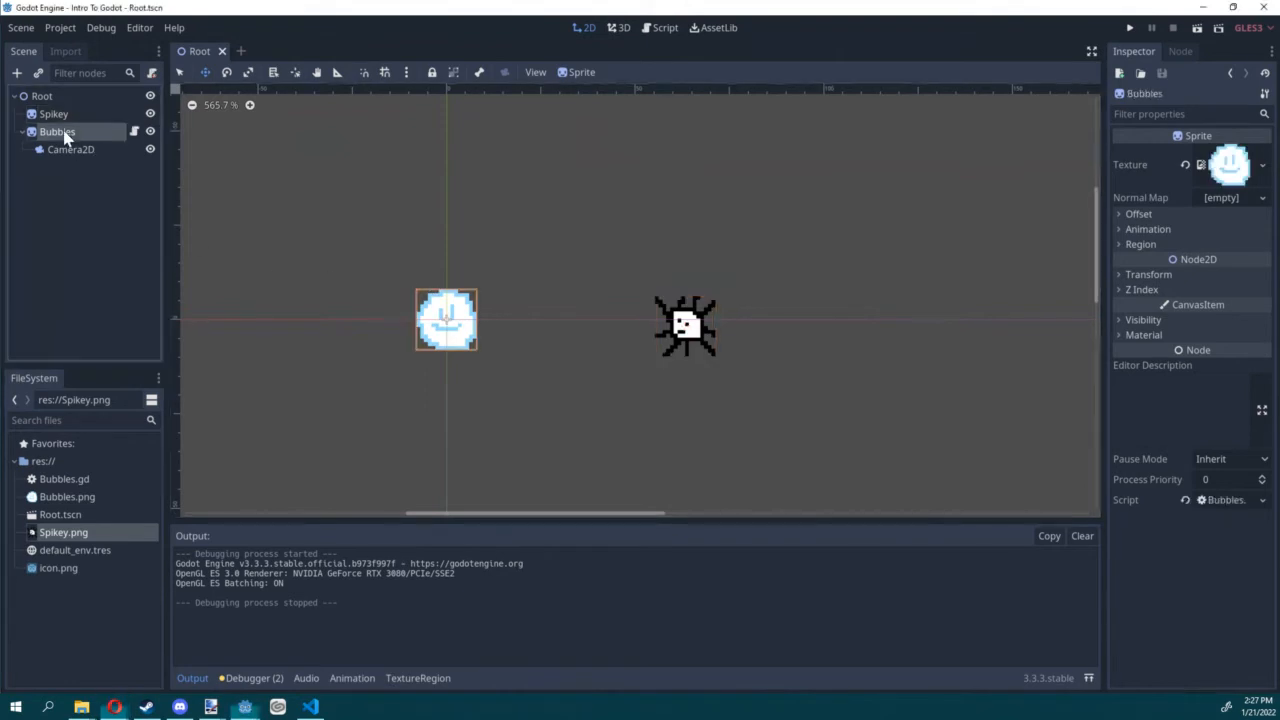
right_click(64, 131)
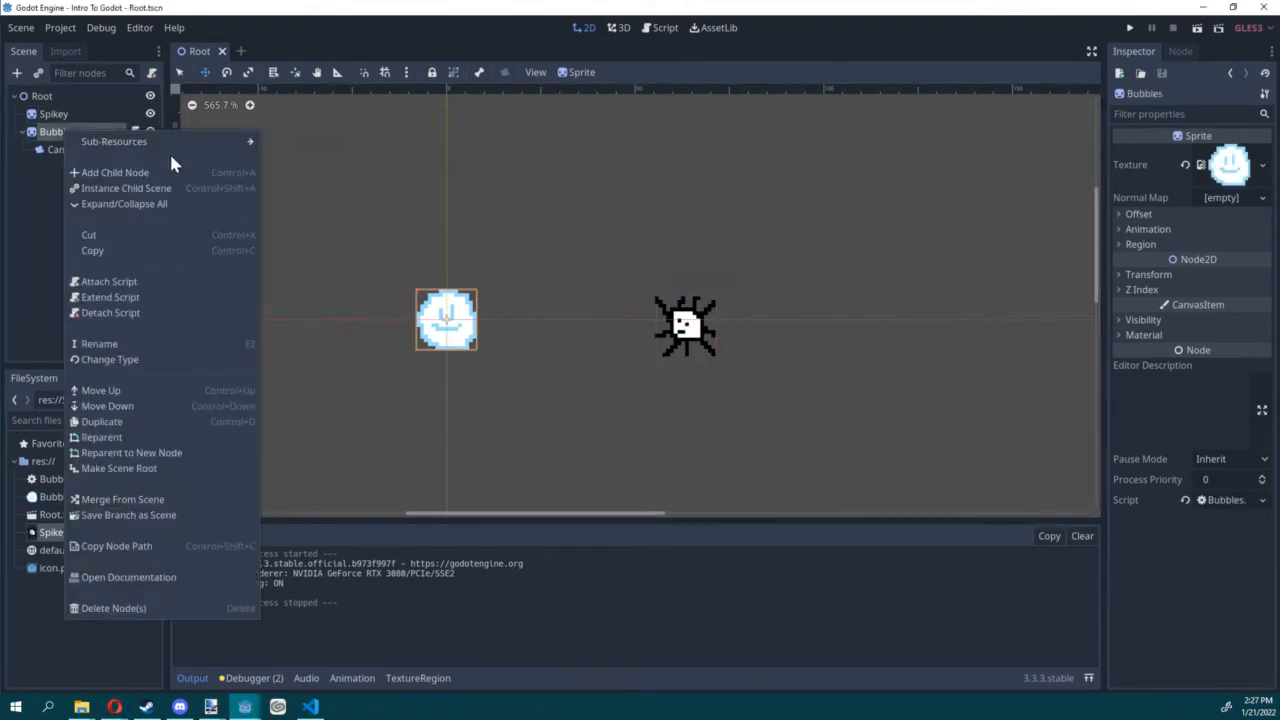
click(135, 358)
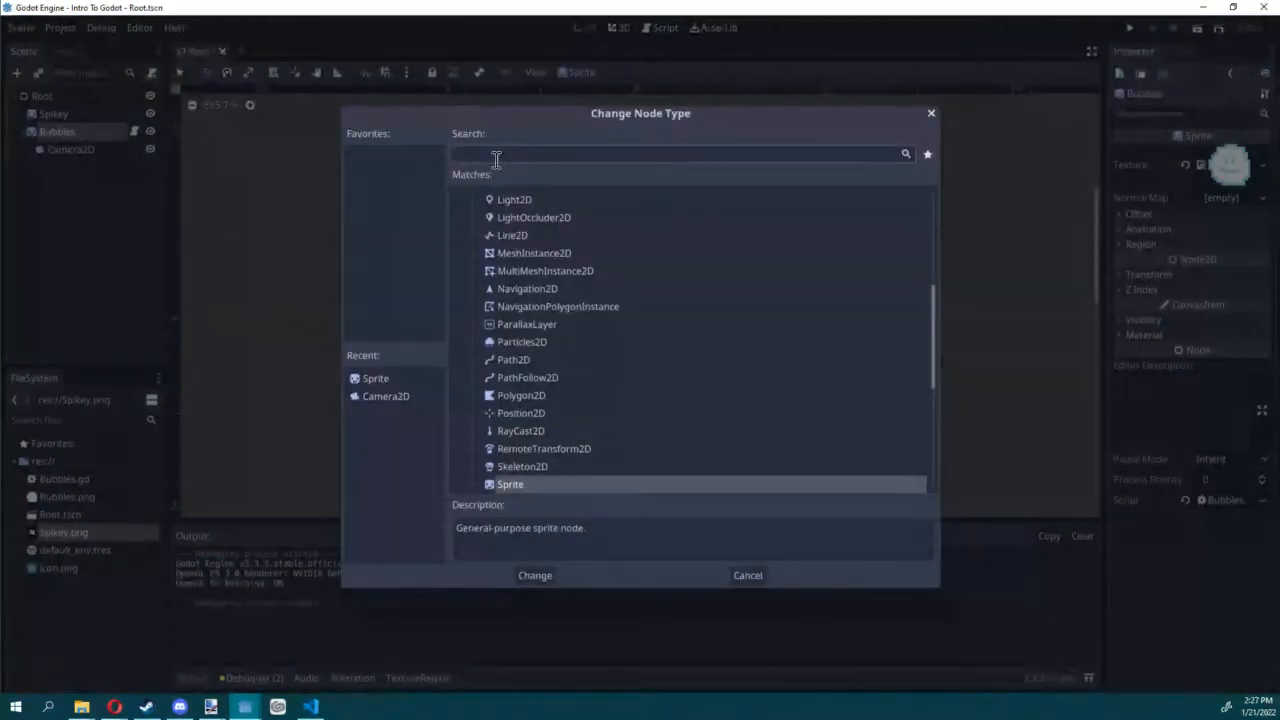
text(kin)
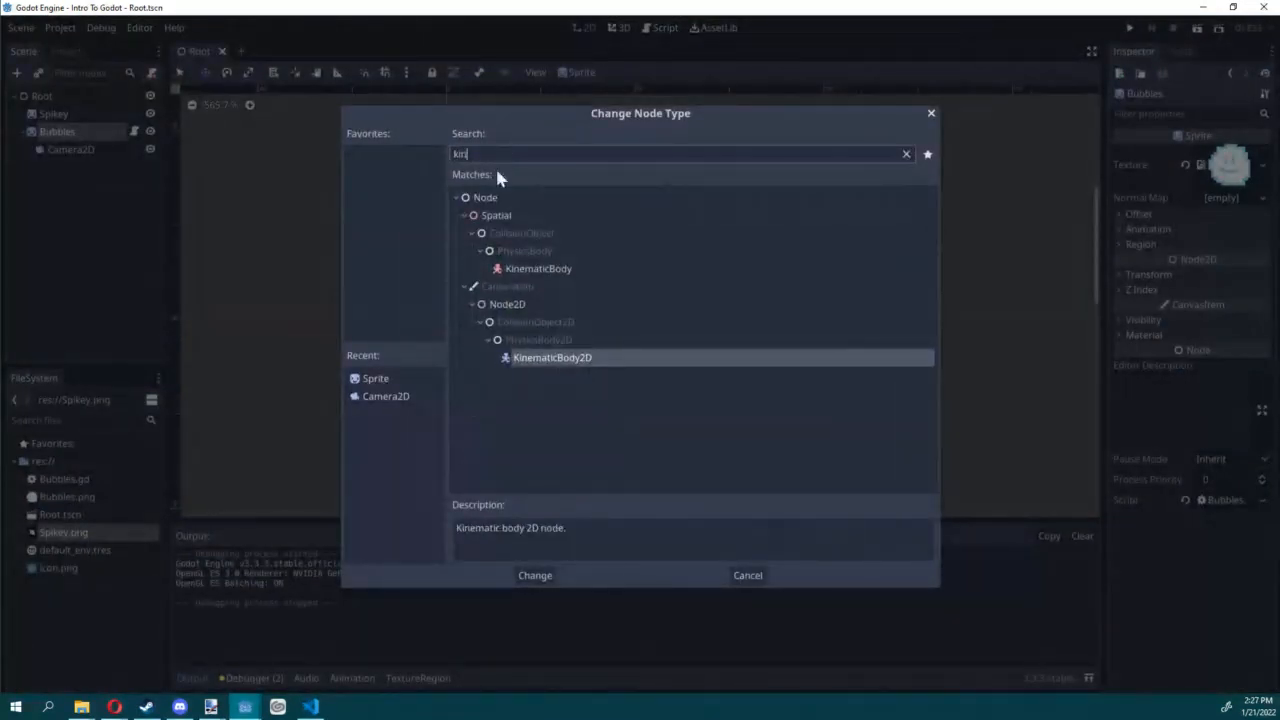
double_click(563, 360)
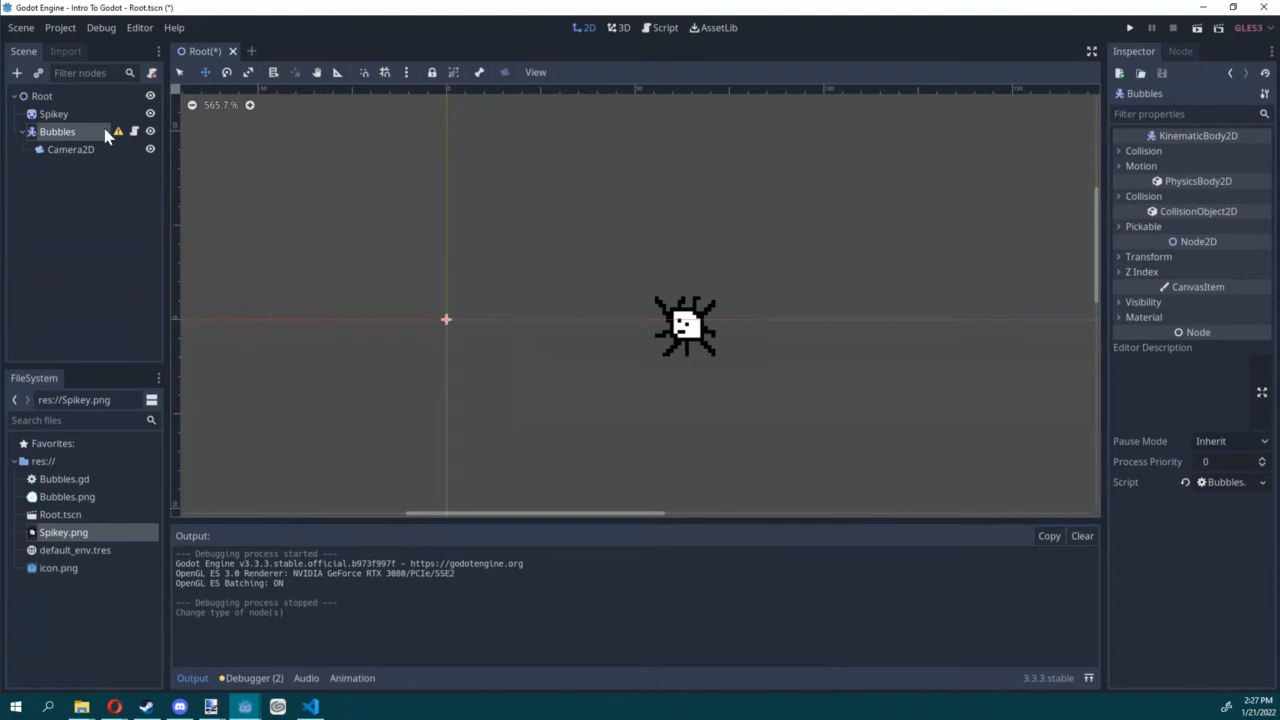
Step: Add a CollisionShape2D child to Bubbles and give it a new CircleShape2D shape
click(16, 72)
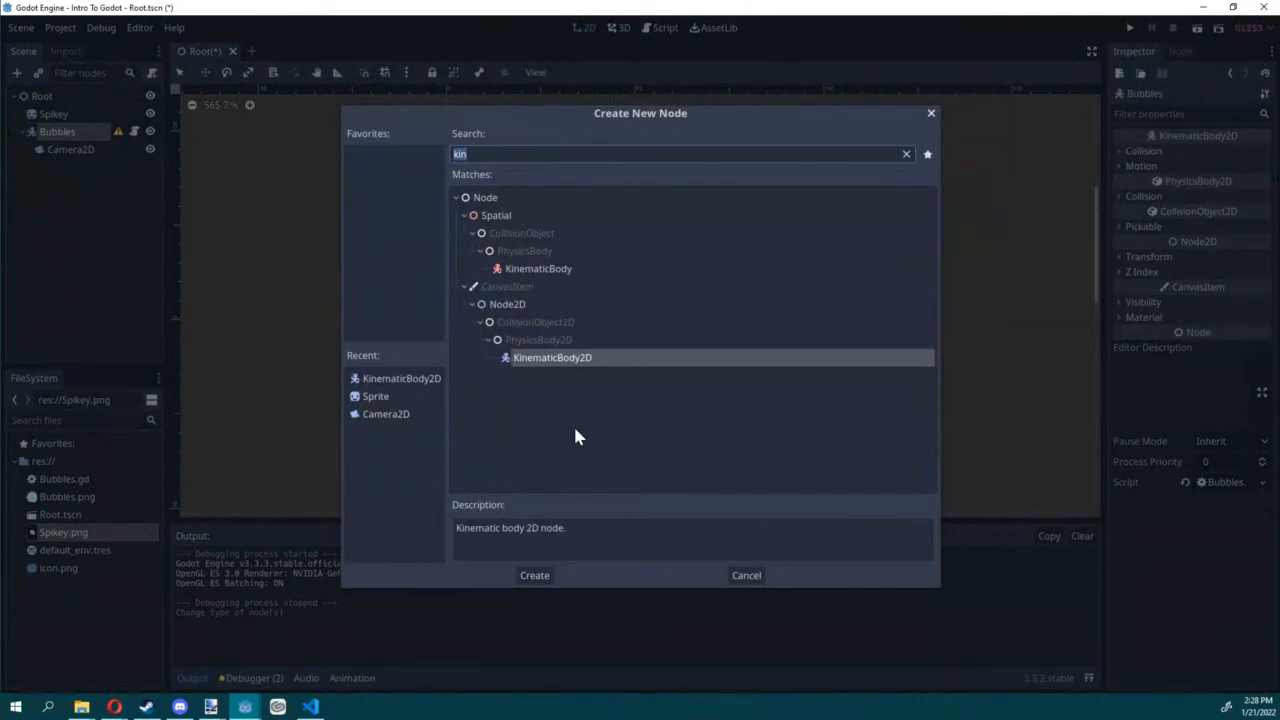
text(coll)
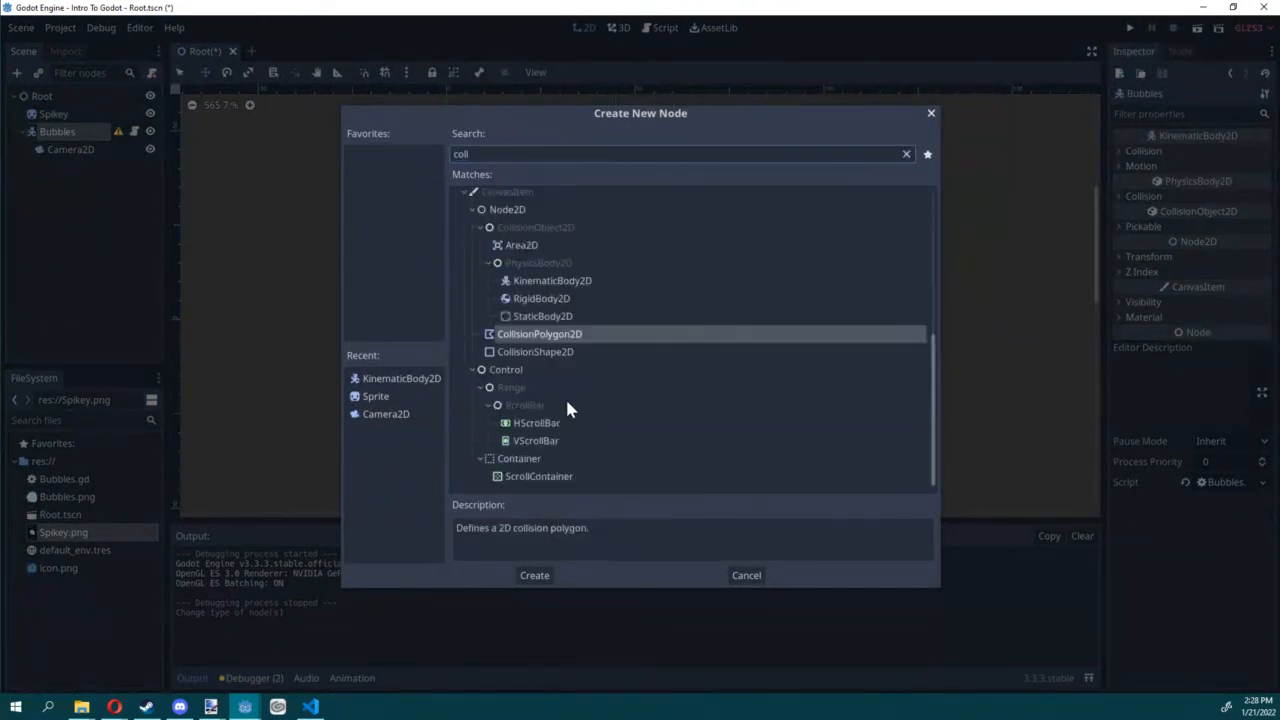
double_click(536, 352)
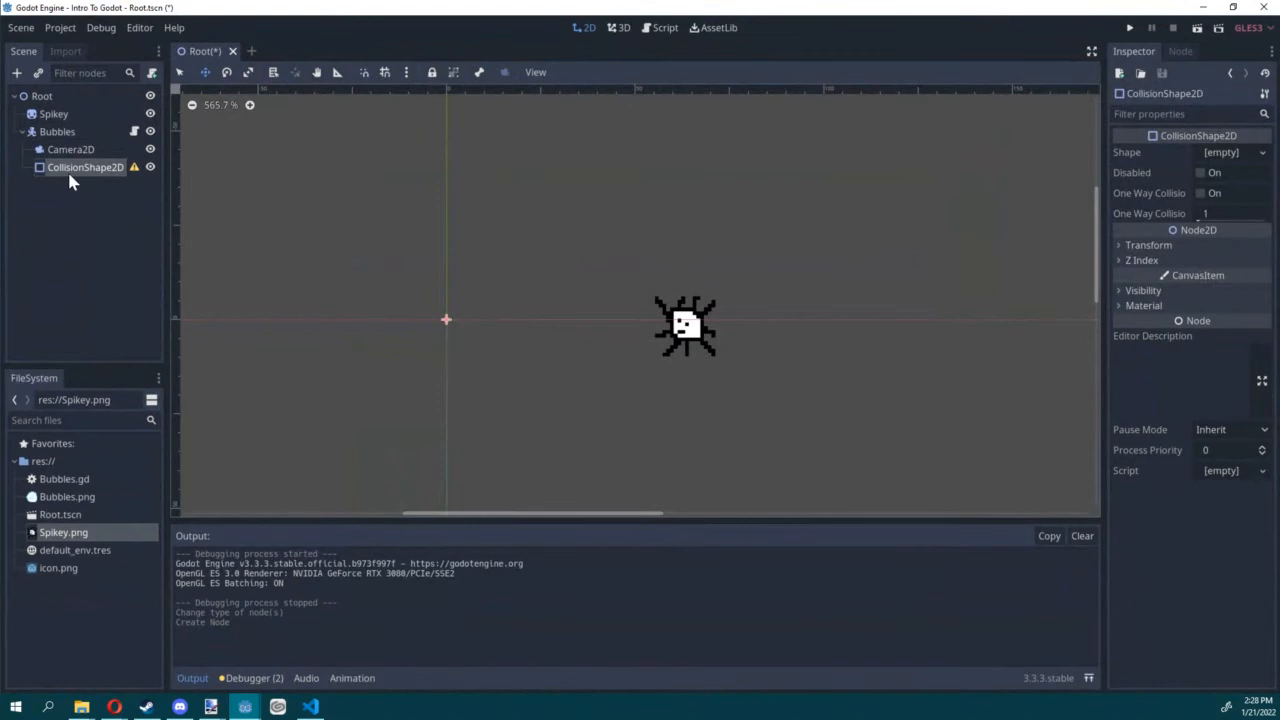
click(1261, 155)
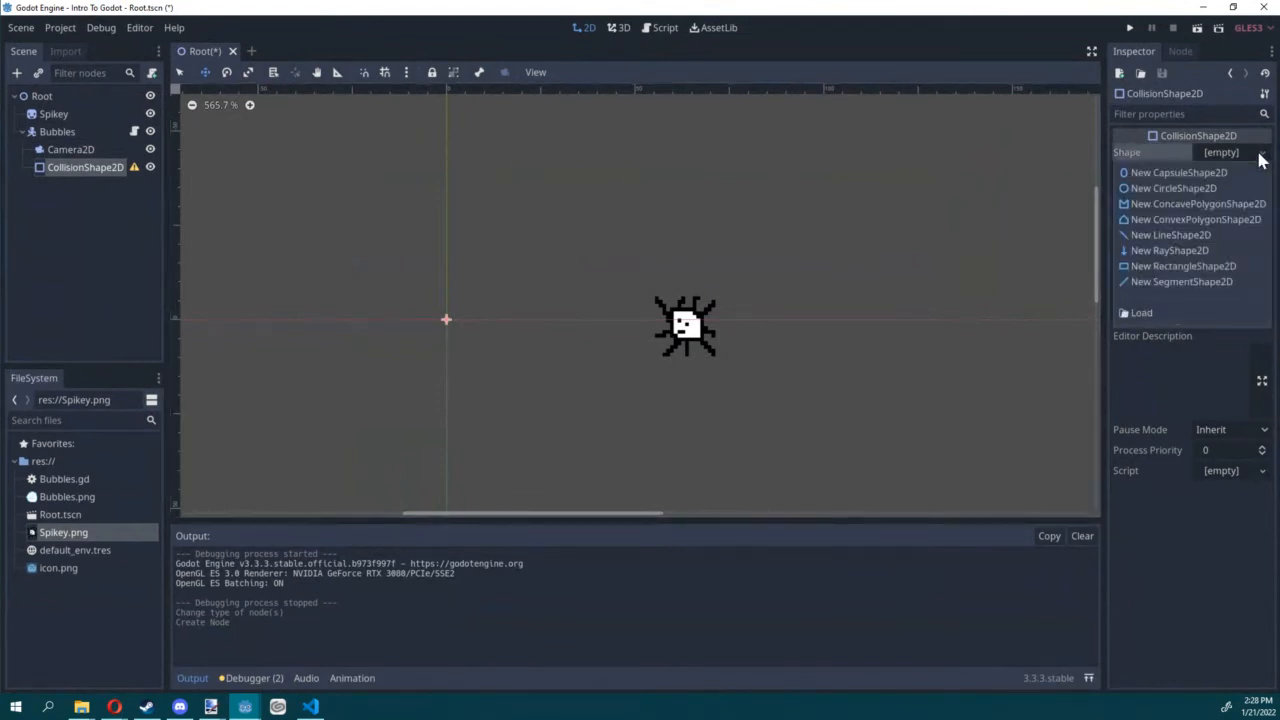
click(1174, 190)
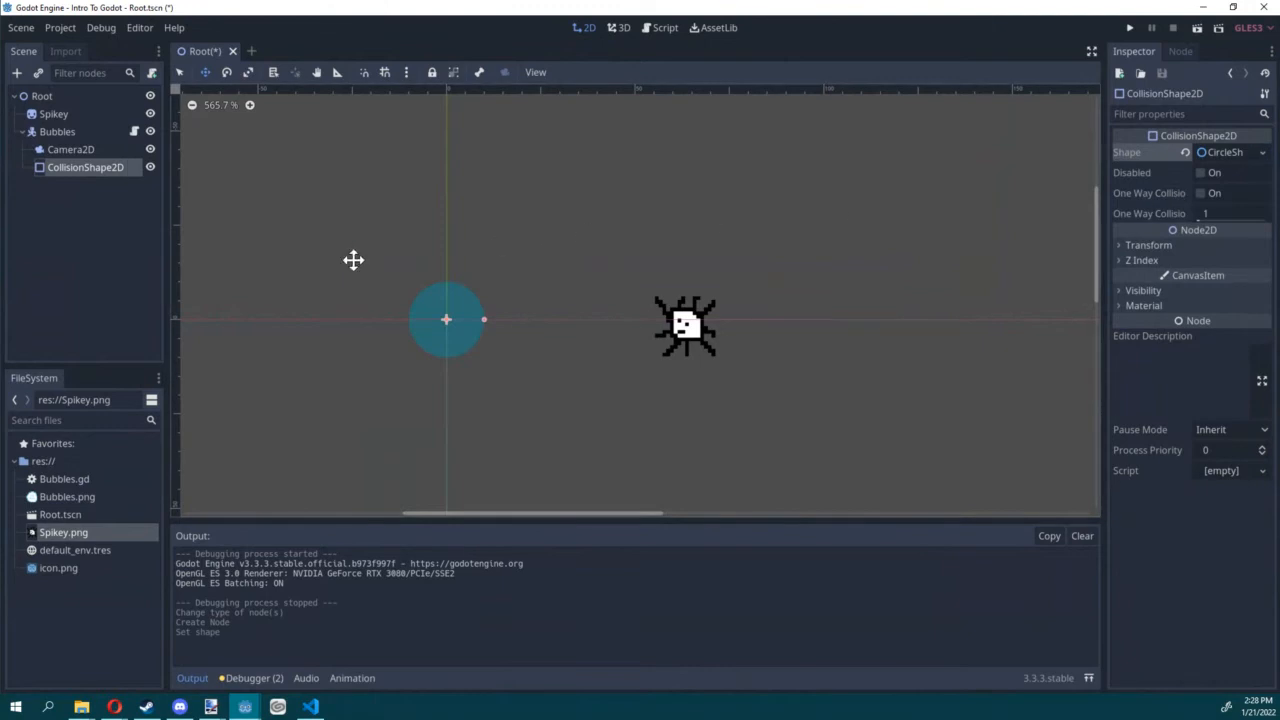
Step: Add a Sprite child to Bubbles and assign Bubbles.png as its texture
click(57, 132)
key(ctrl+a)
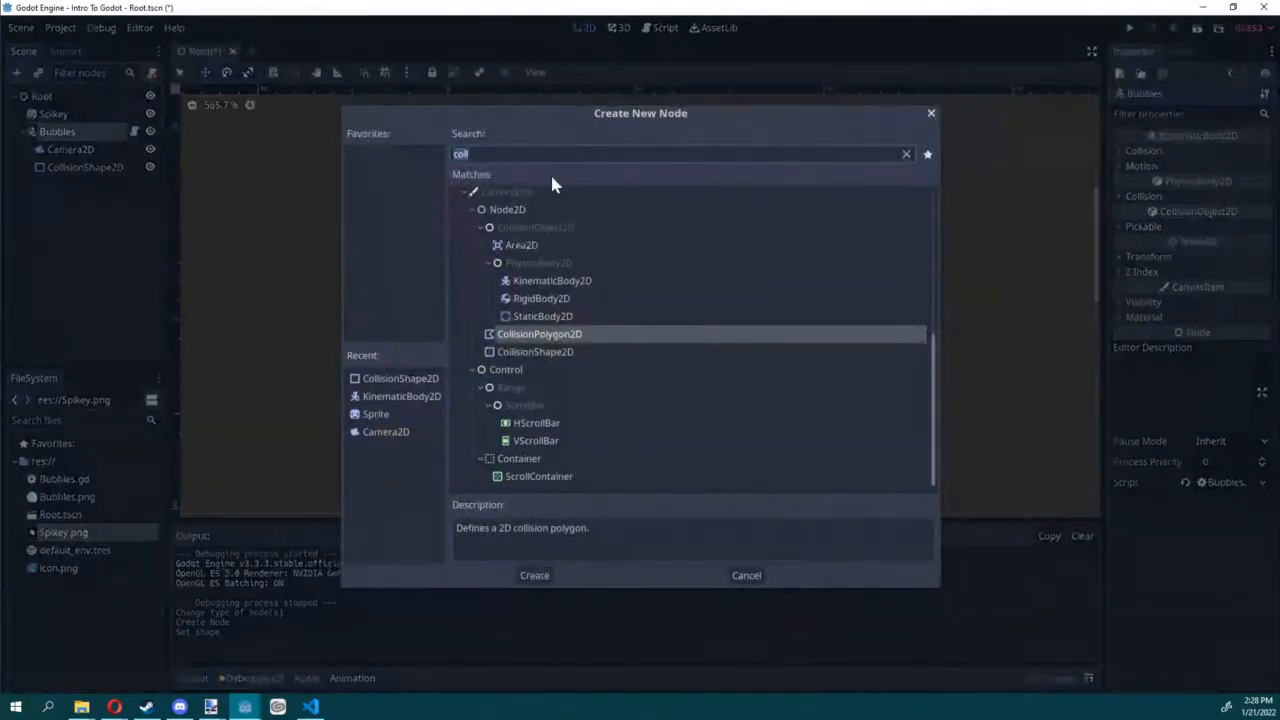
double_click(376, 414)
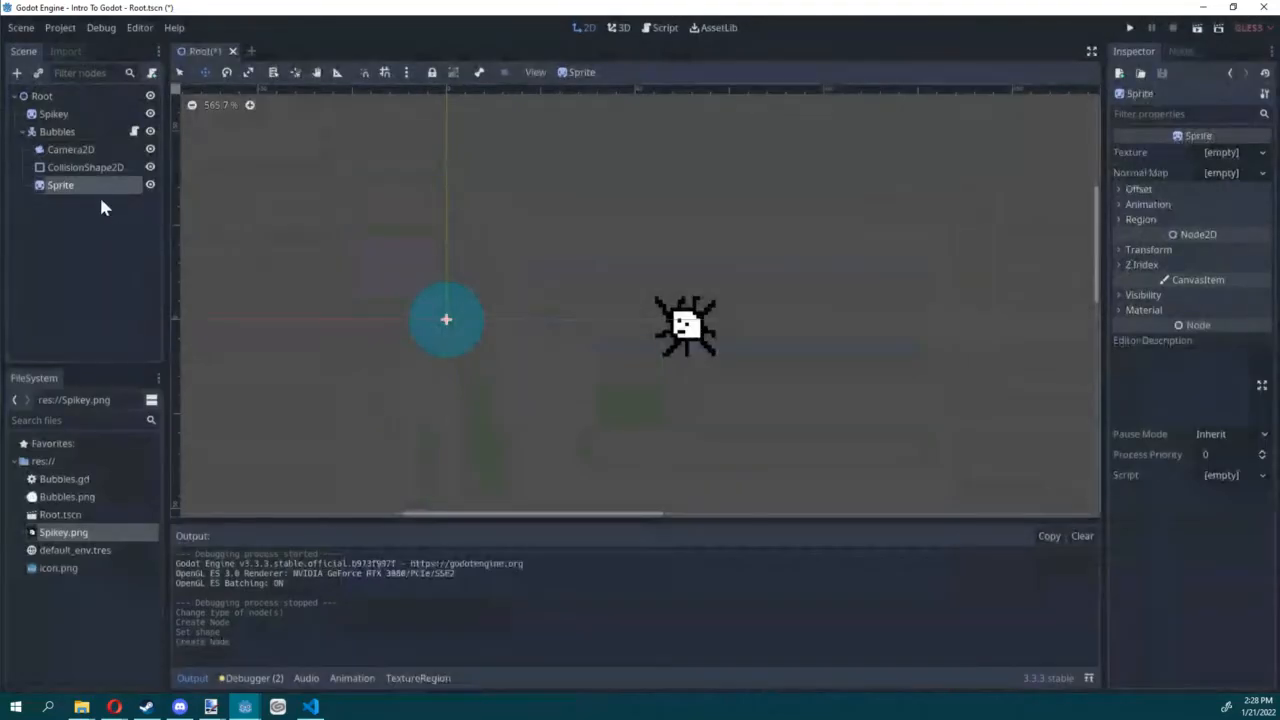
drag(62, 503, 1222, 160)
scroll(500, 349, up, 2)
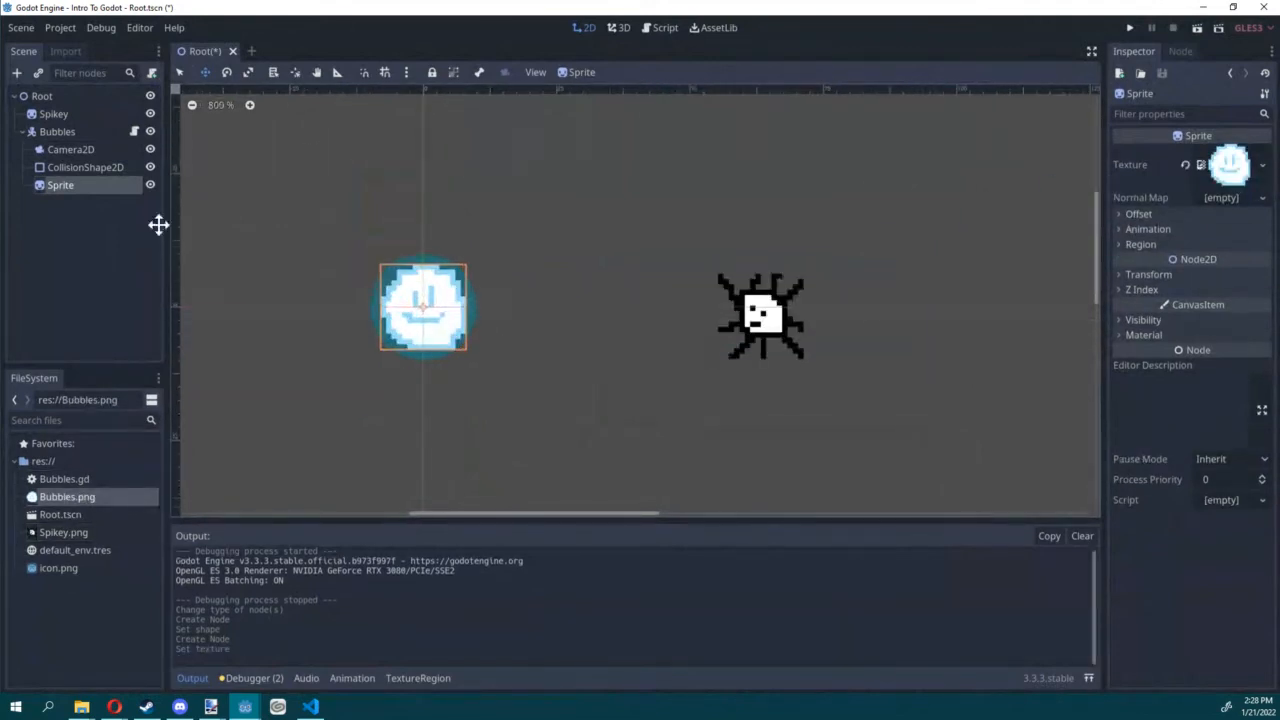
Step: Examine how the circular collision shape fits around the Bubbles sprite, and save the Root scene
click(68, 149)
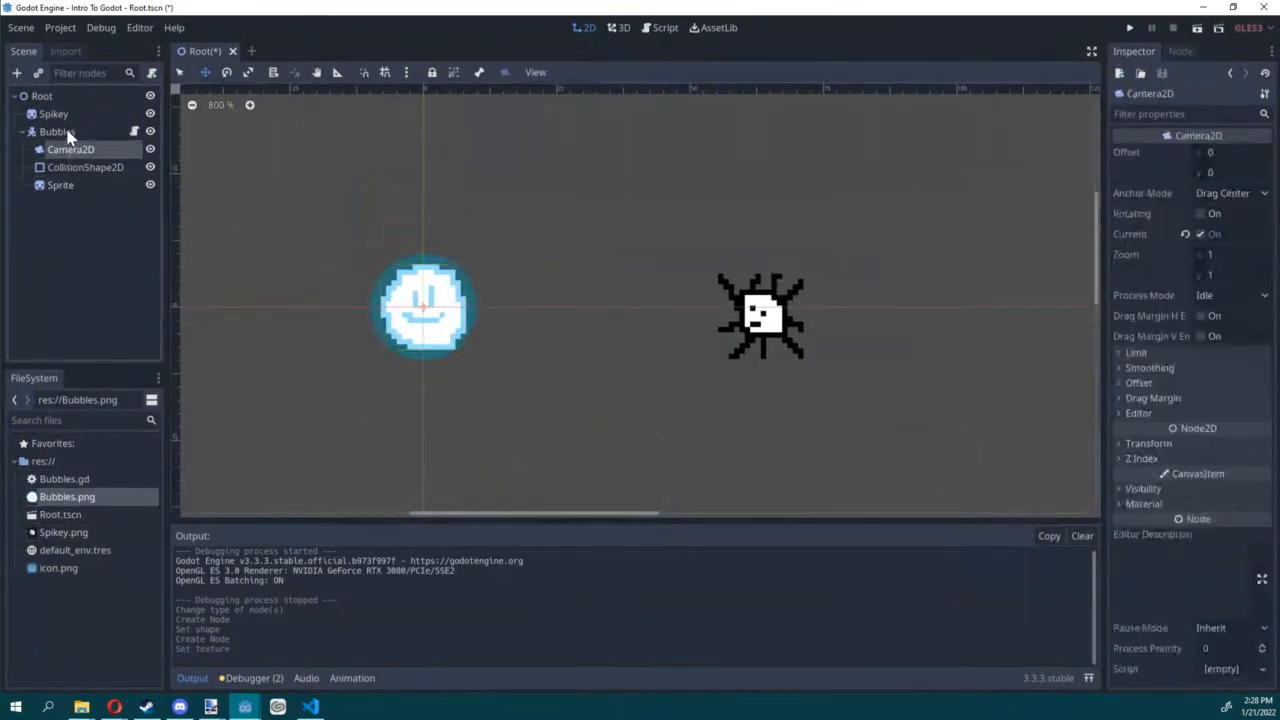
click(62, 131)
click(70, 168)
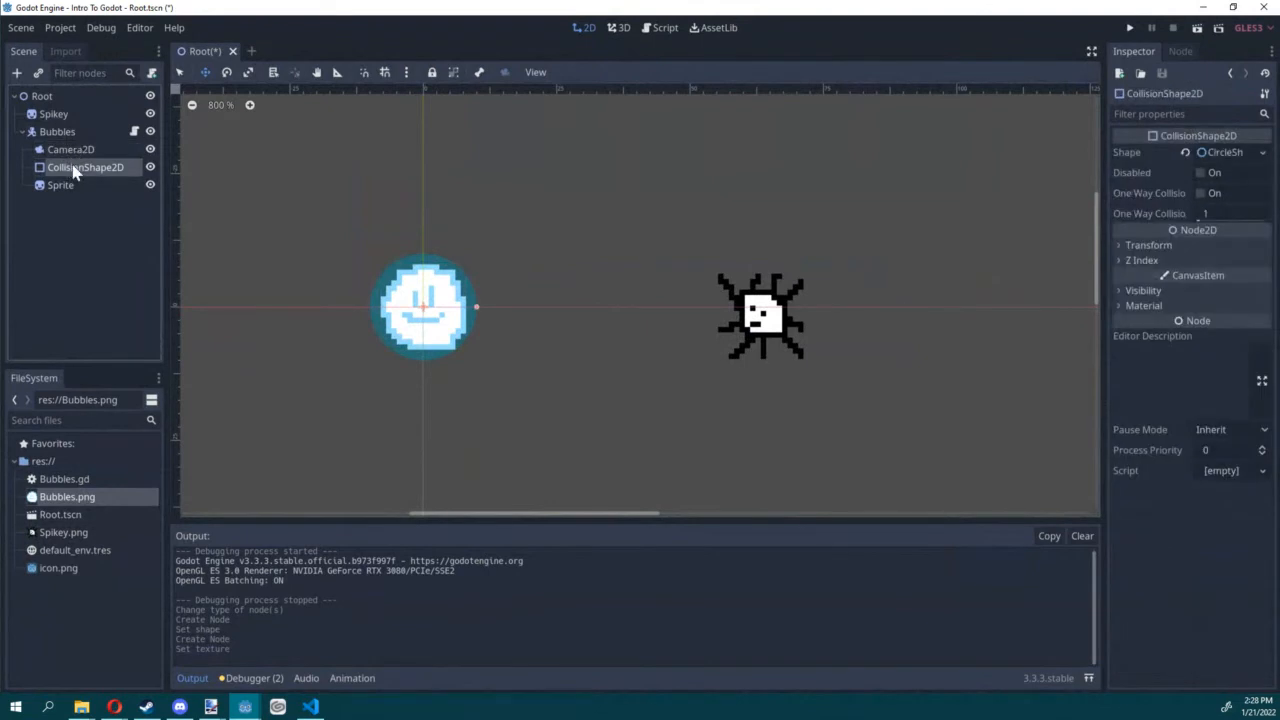
scroll(545, 296, up, 2)
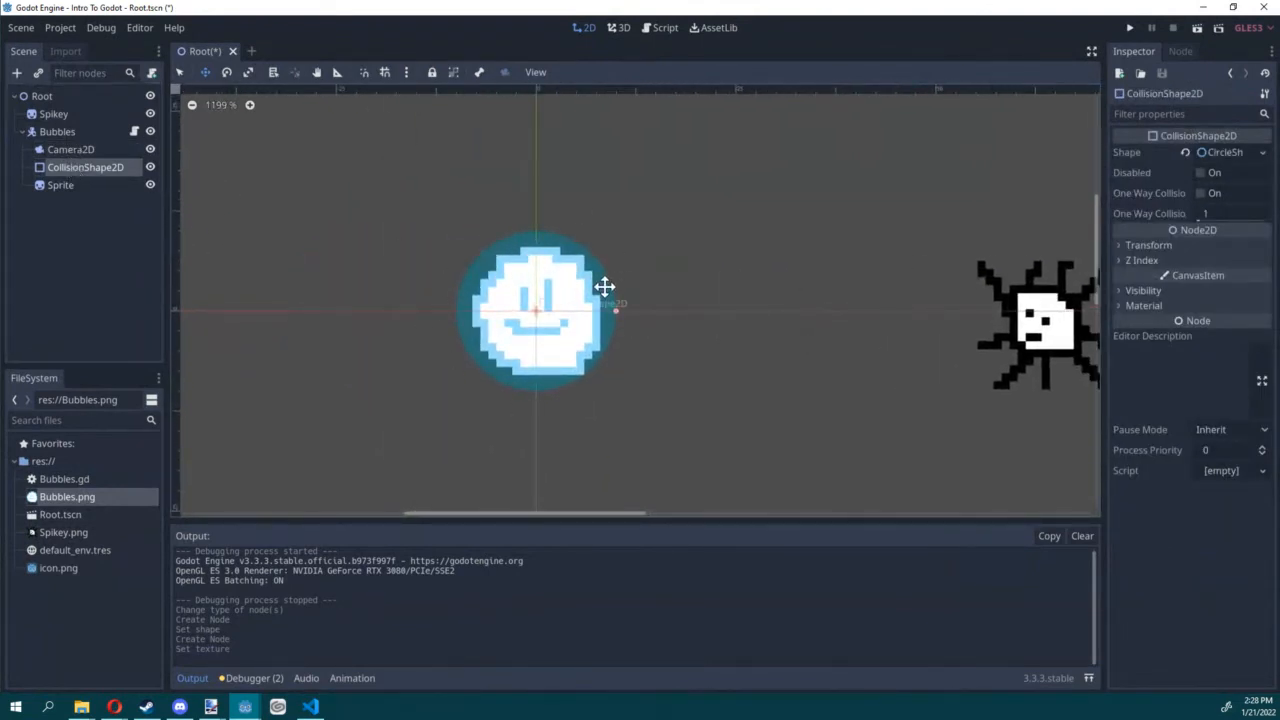
scroll(610, 284, up, 1)
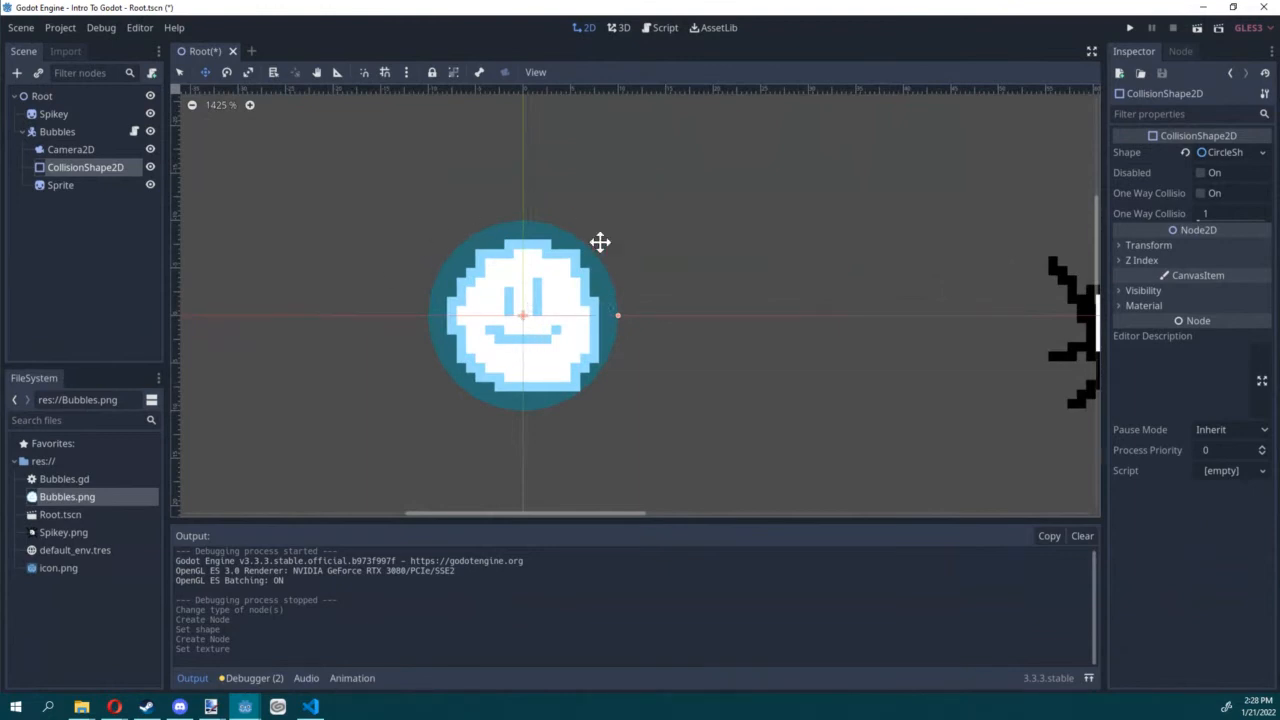
scroll(683, 288, down, 1)
key(ctrl+s)
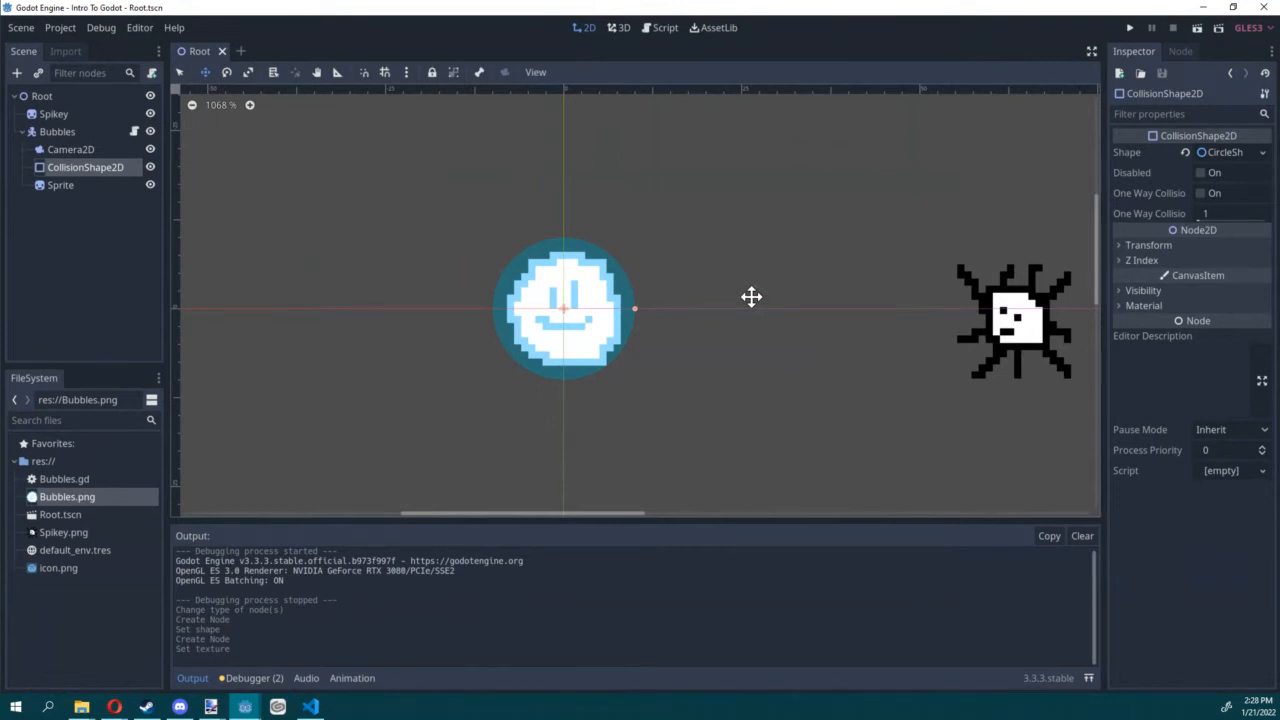
Step: Collapse Bubbles, add a Sprite node under Root, place it above Spikey, and rename it Wall
click(22, 132)
click(55, 98)
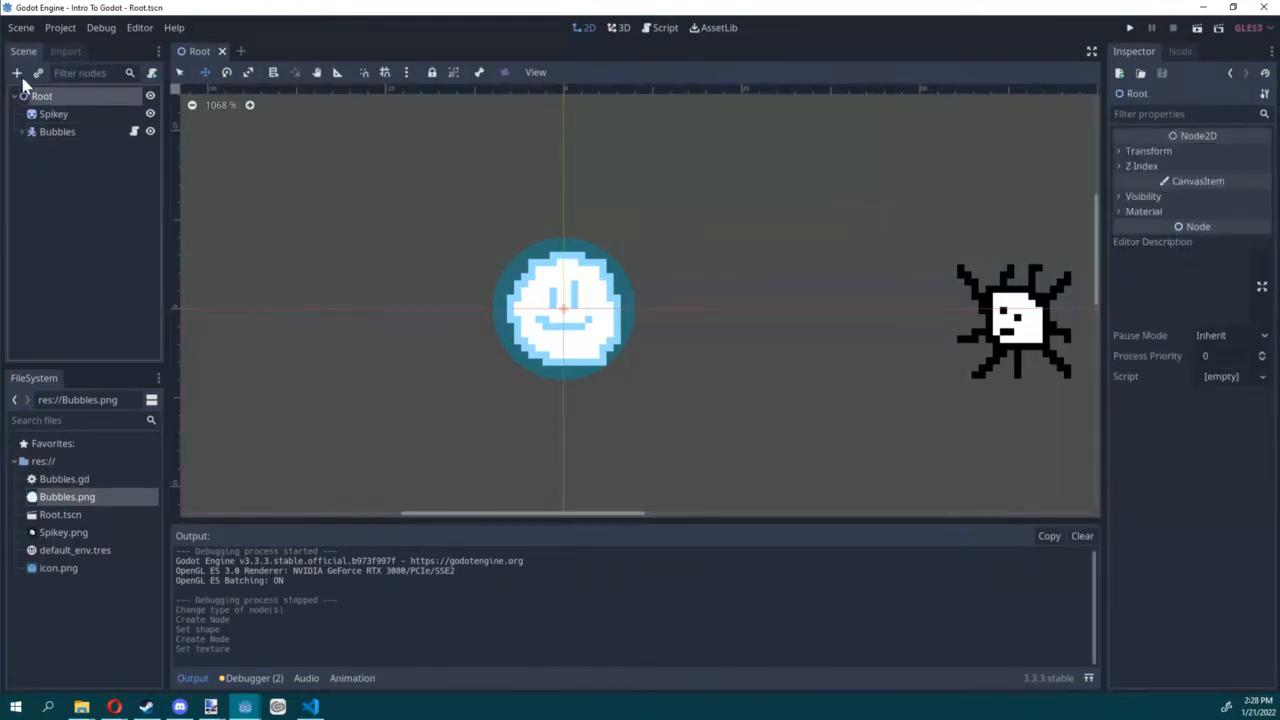
click(16, 72)
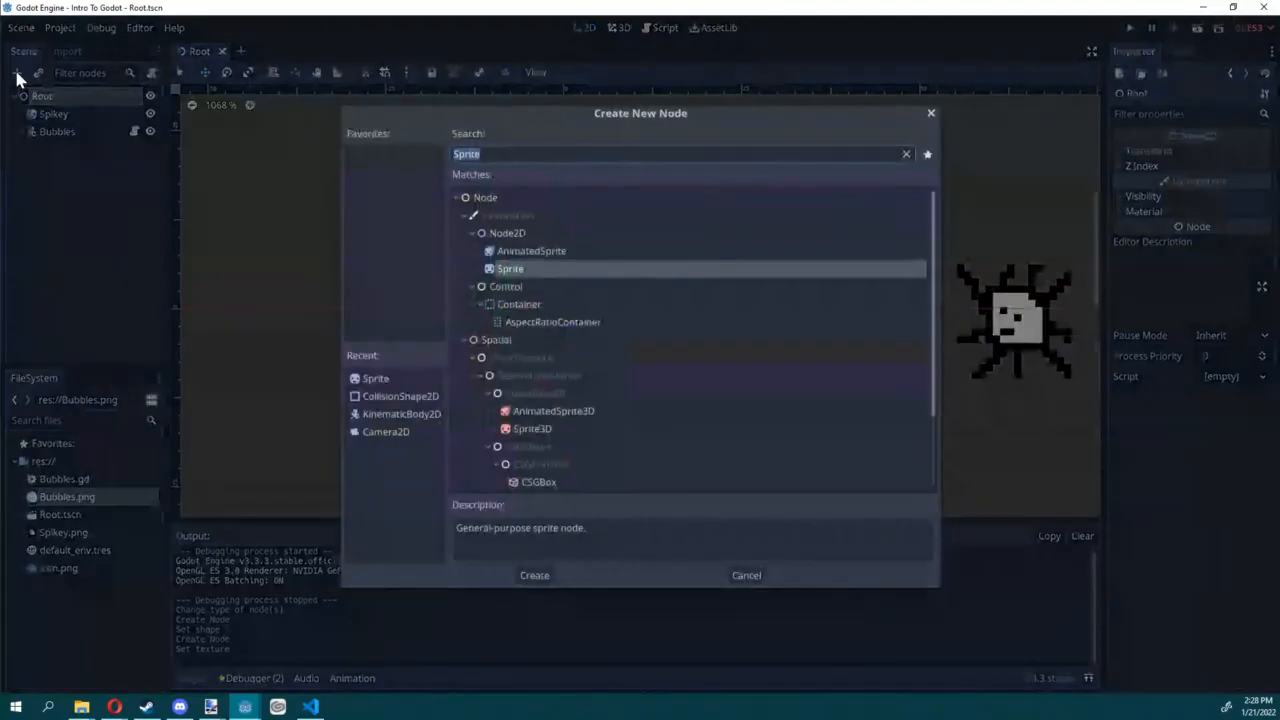
double_click(512, 270)
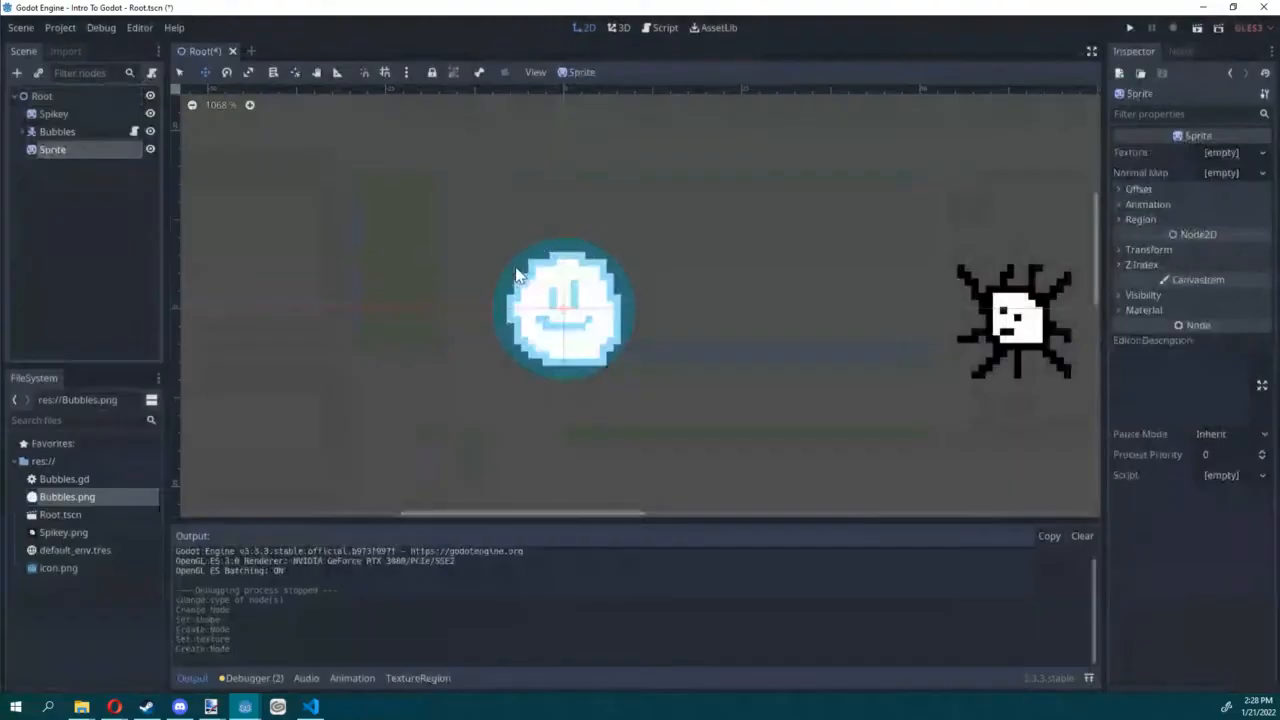
drag(49, 149, 58, 116)
double_click(60, 116)
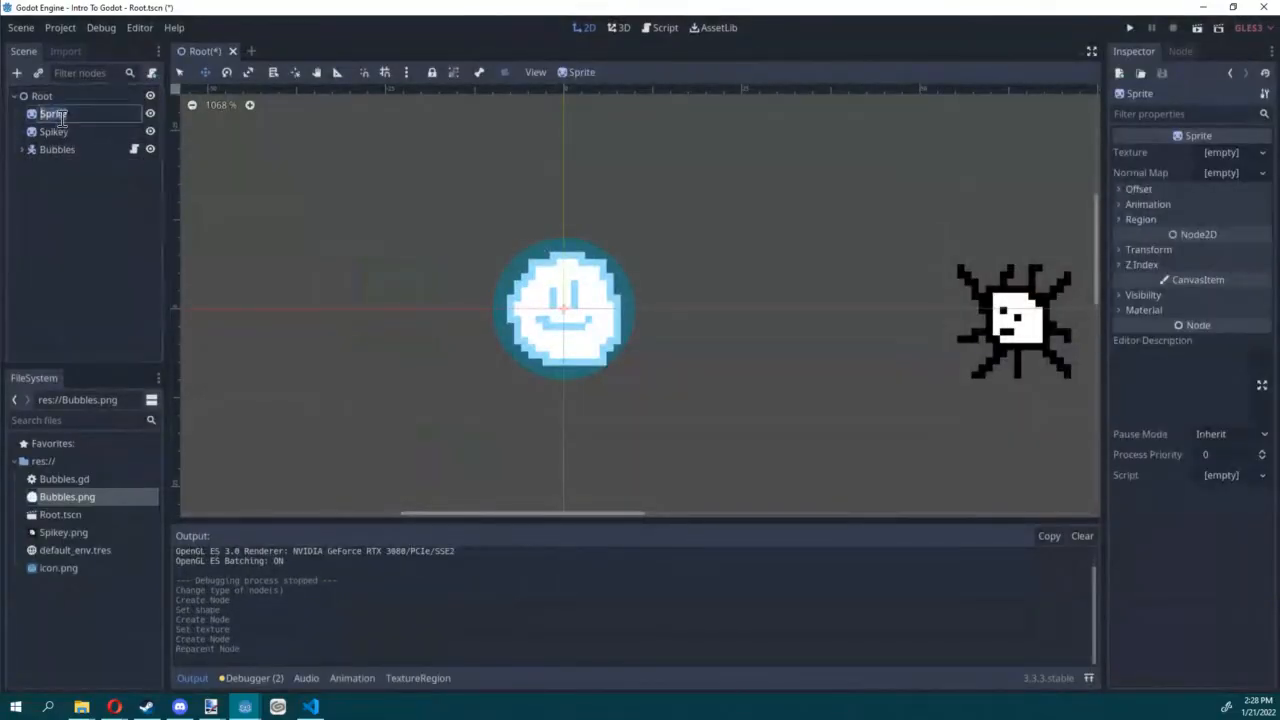
text(Wall)
key(Return)
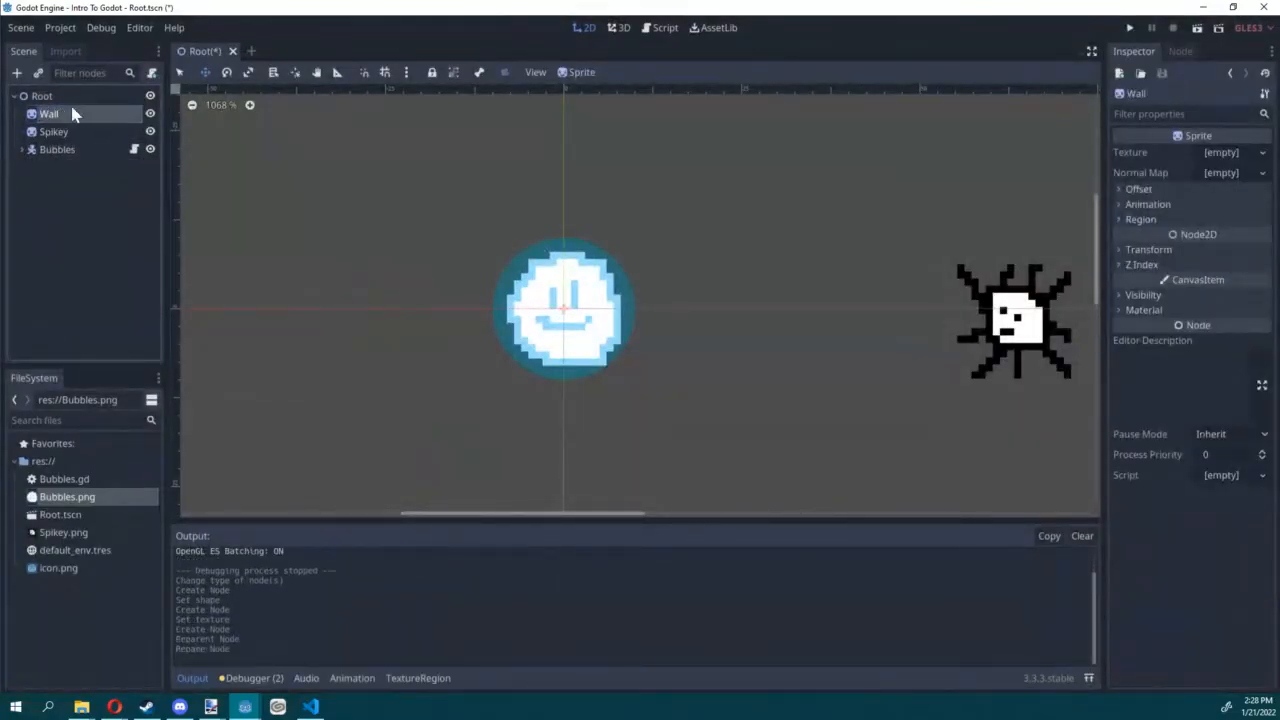
Step: Bring Wall.png from the file explorer into the project and assign it as the Wall sprite's texture
click(82, 710)
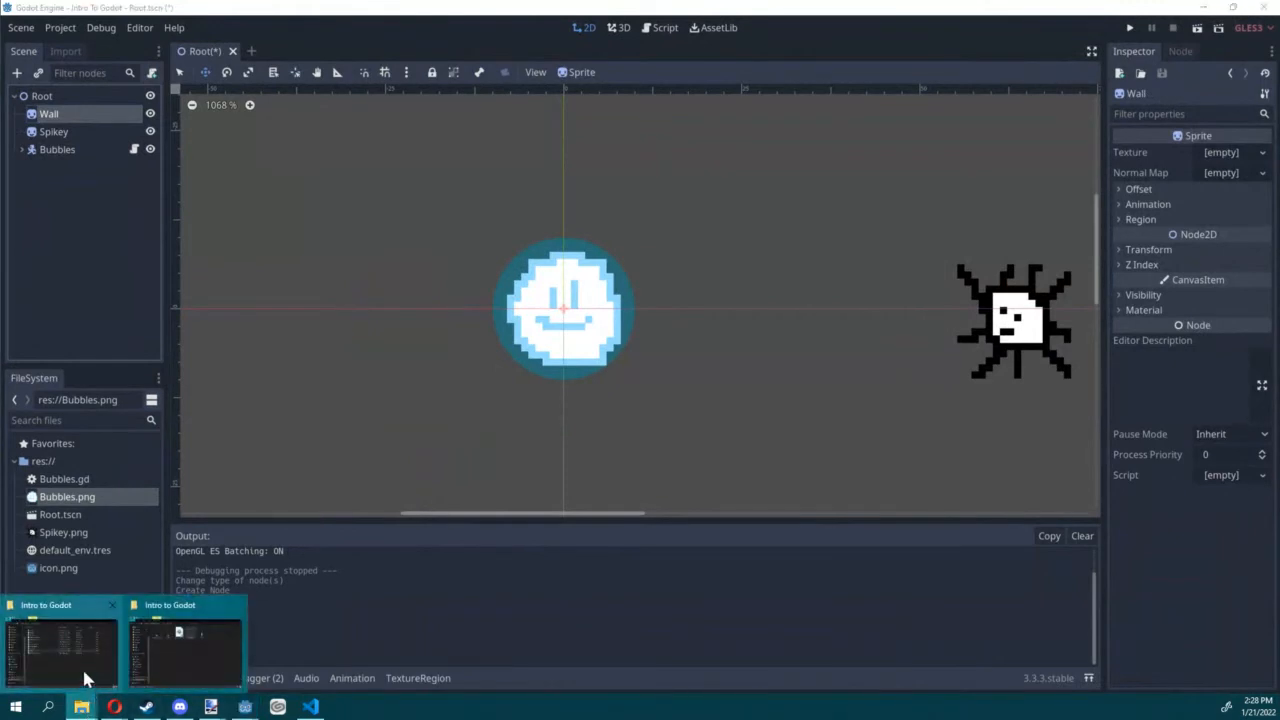
click(84, 678)
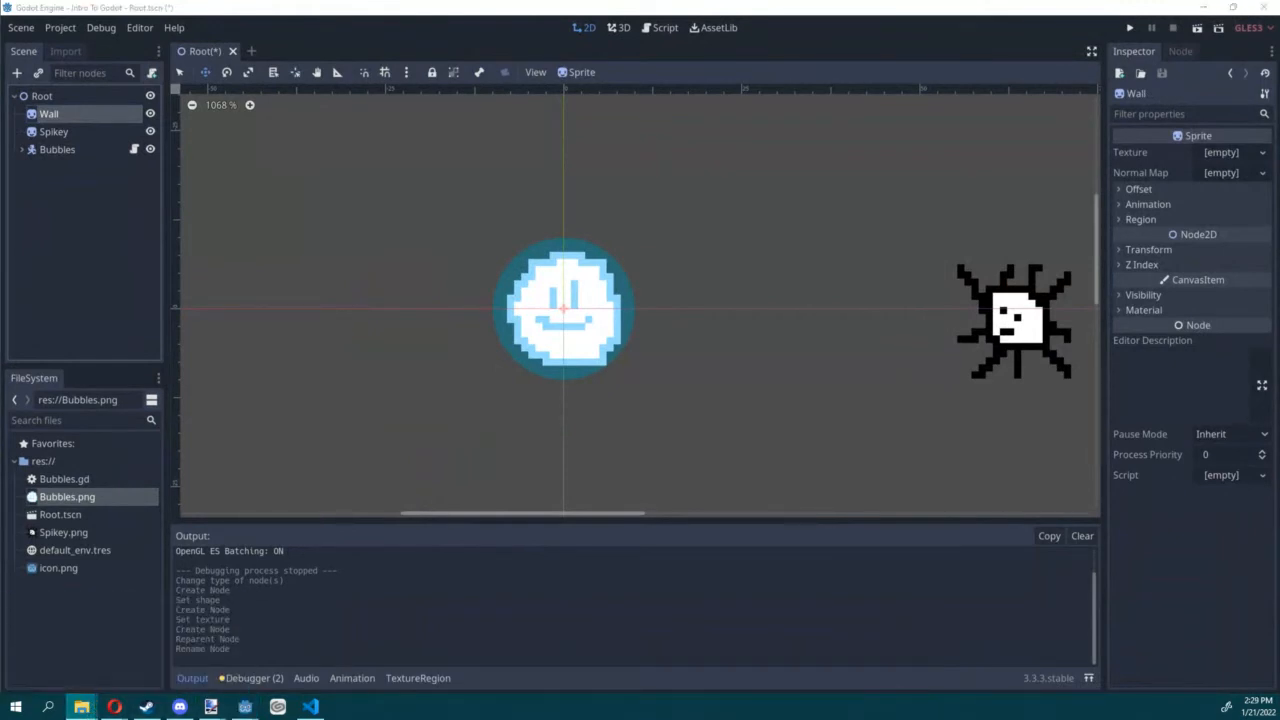
click(35, 490)
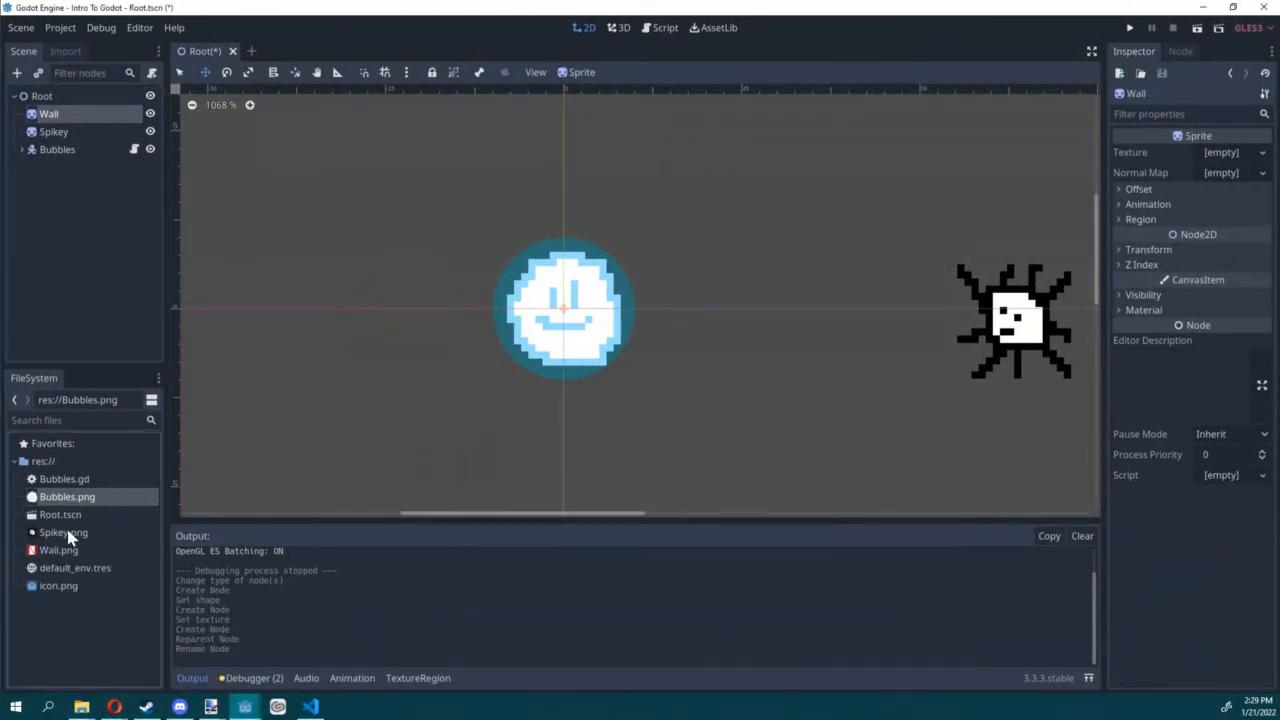
click(62, 147)
click(60, 114)
drag(60, 549, 1229, 155)
Step: Move the Wall sprite away from Bubbles to (-48, -2) and save the scene
scroll(600, 204, down, 1)
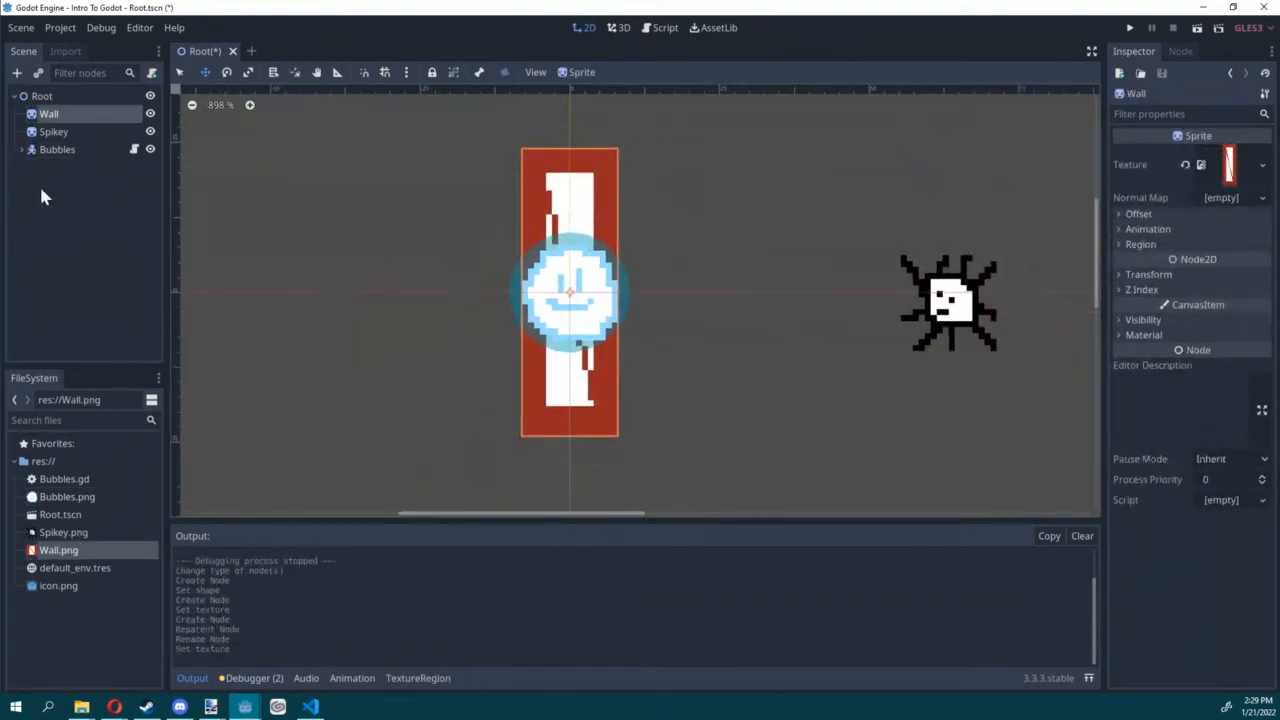
drag(803, 274, 510, 260)
scroll(510, 260, down, 2)
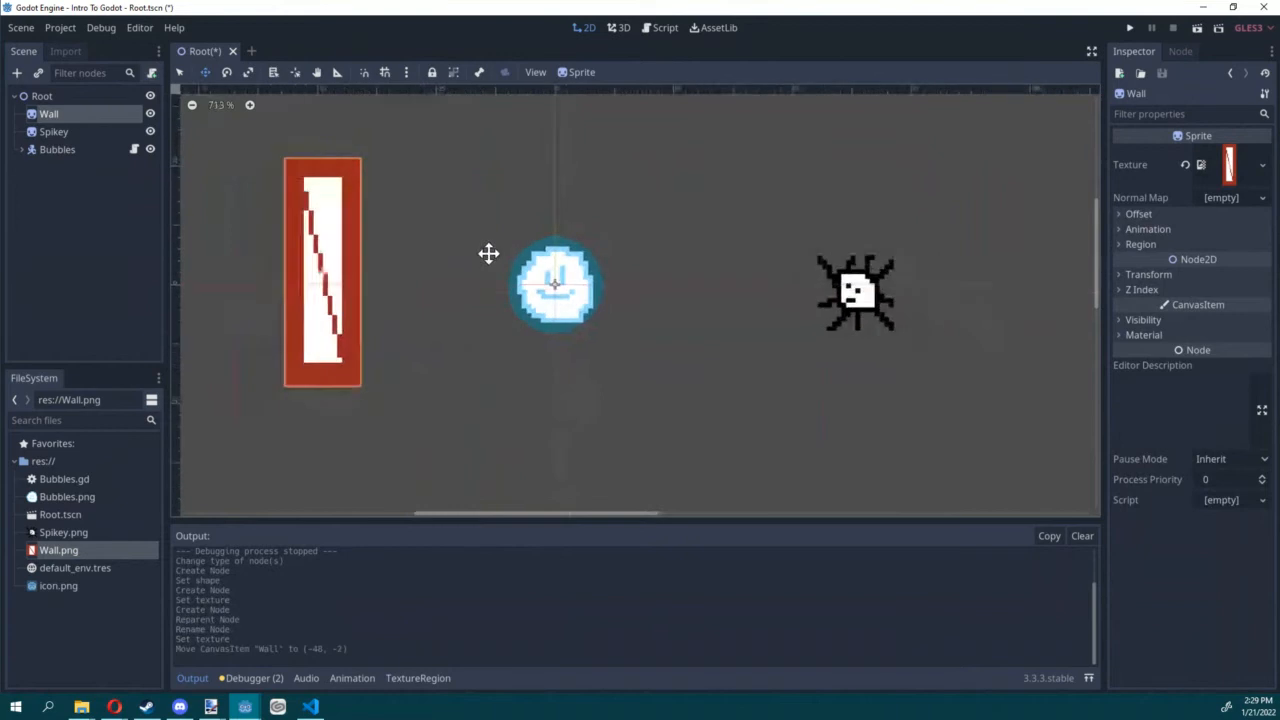
middle_drag(489, 254, 626, 260)
key(ctrl+s)
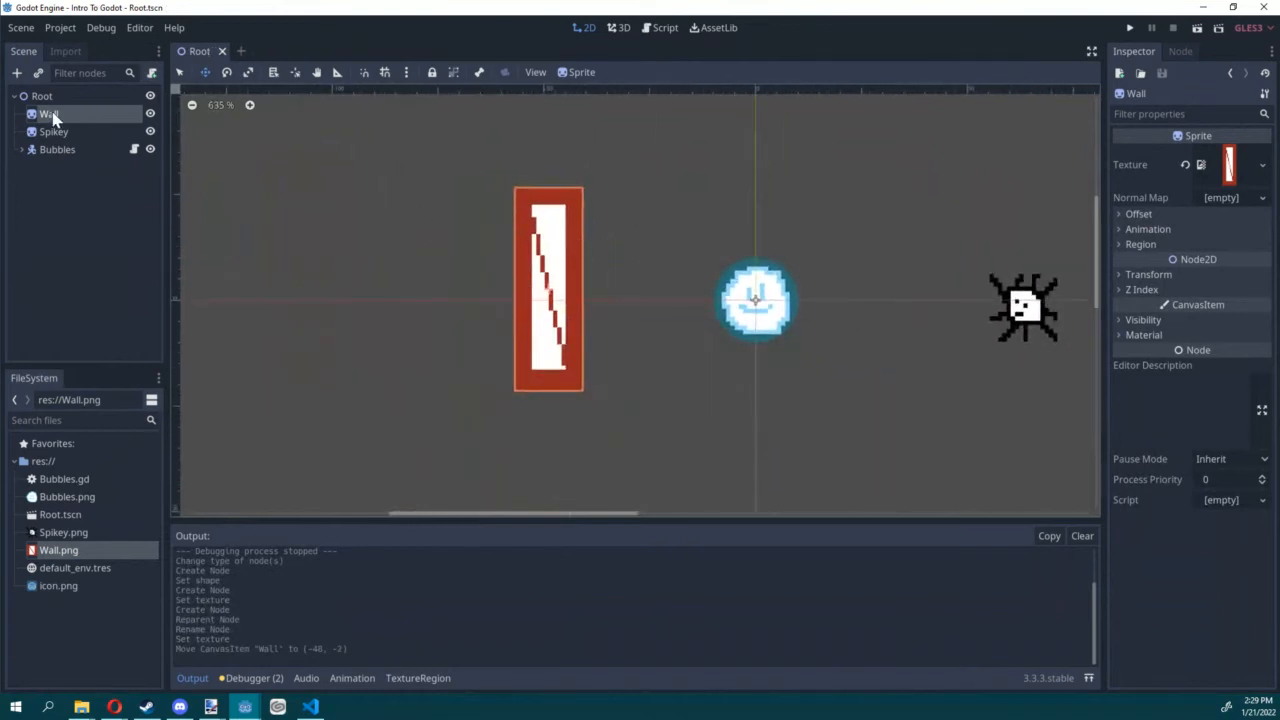
Step: Add a StaticBody2D child to Wall and a CollisionShape2D child under that body
click(17, 74)
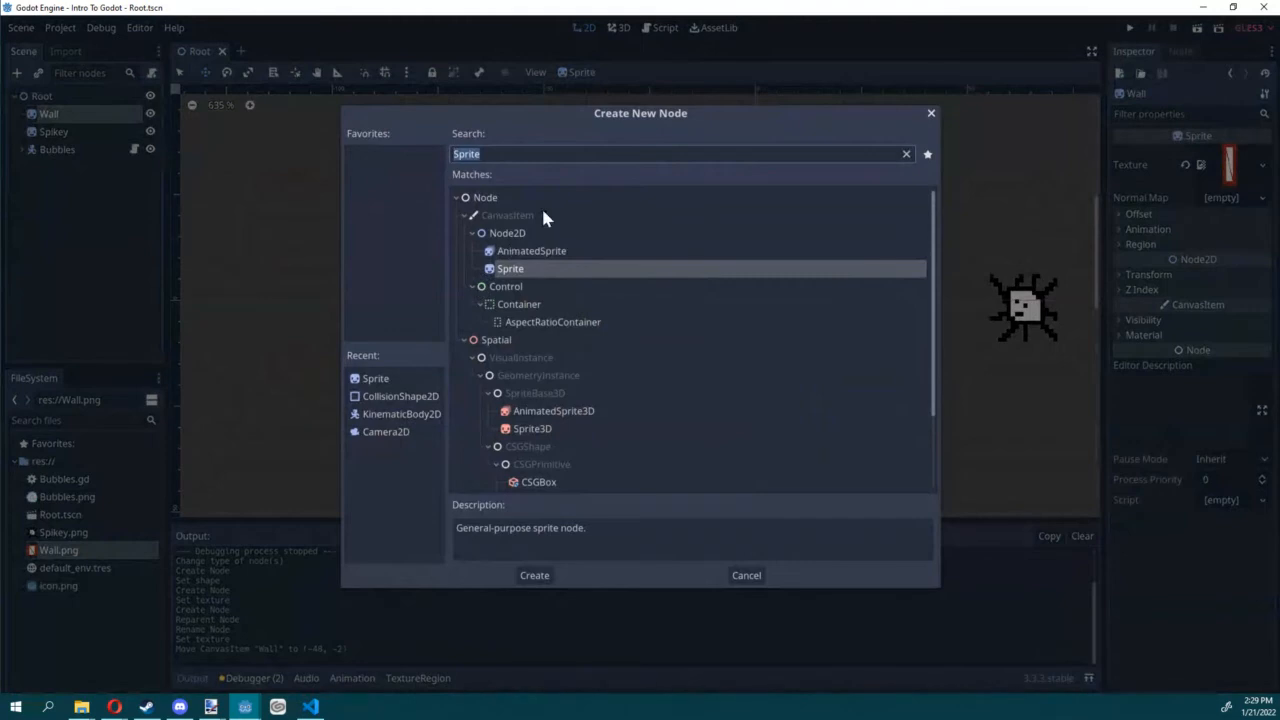
text(static)
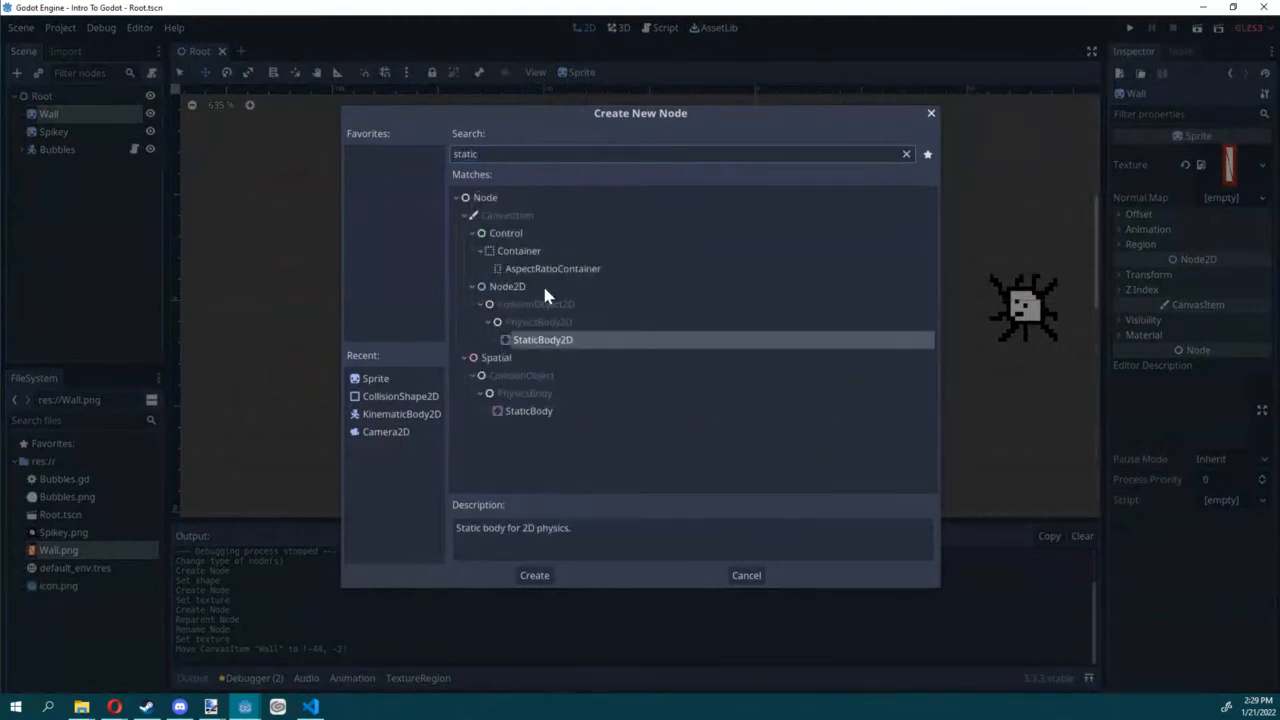
double_click(560, 342)
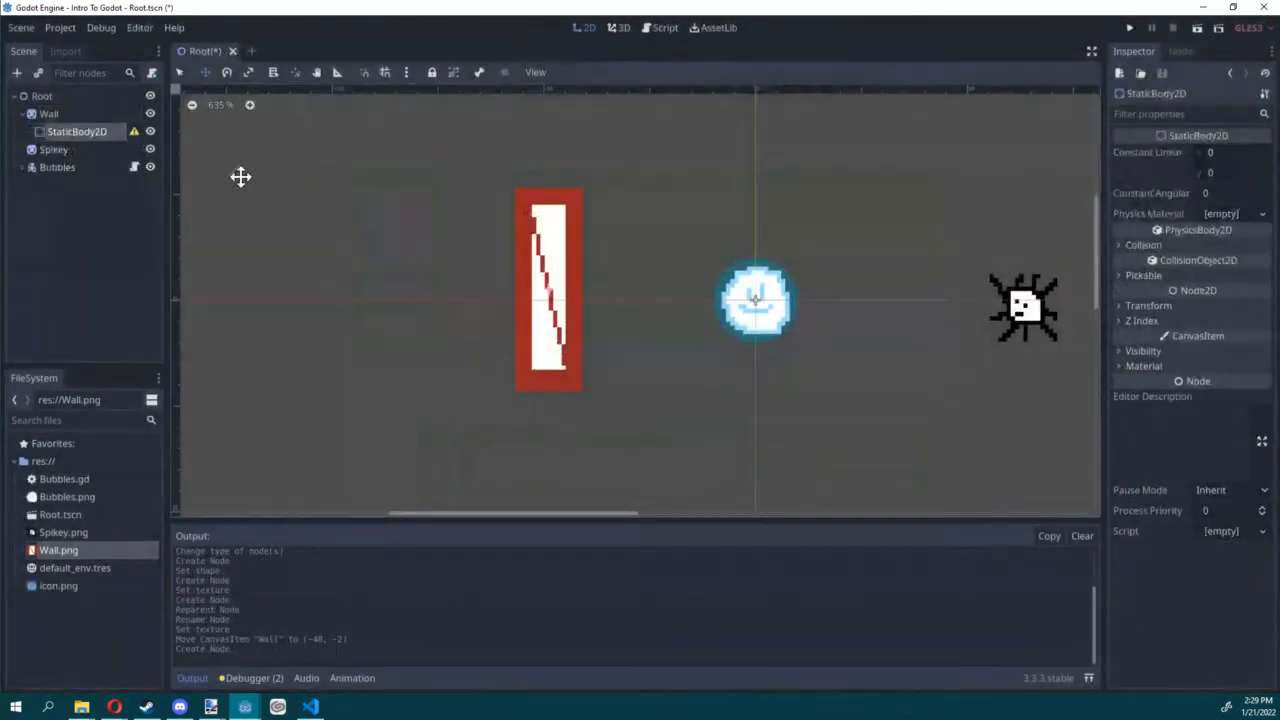
click(16, 74)
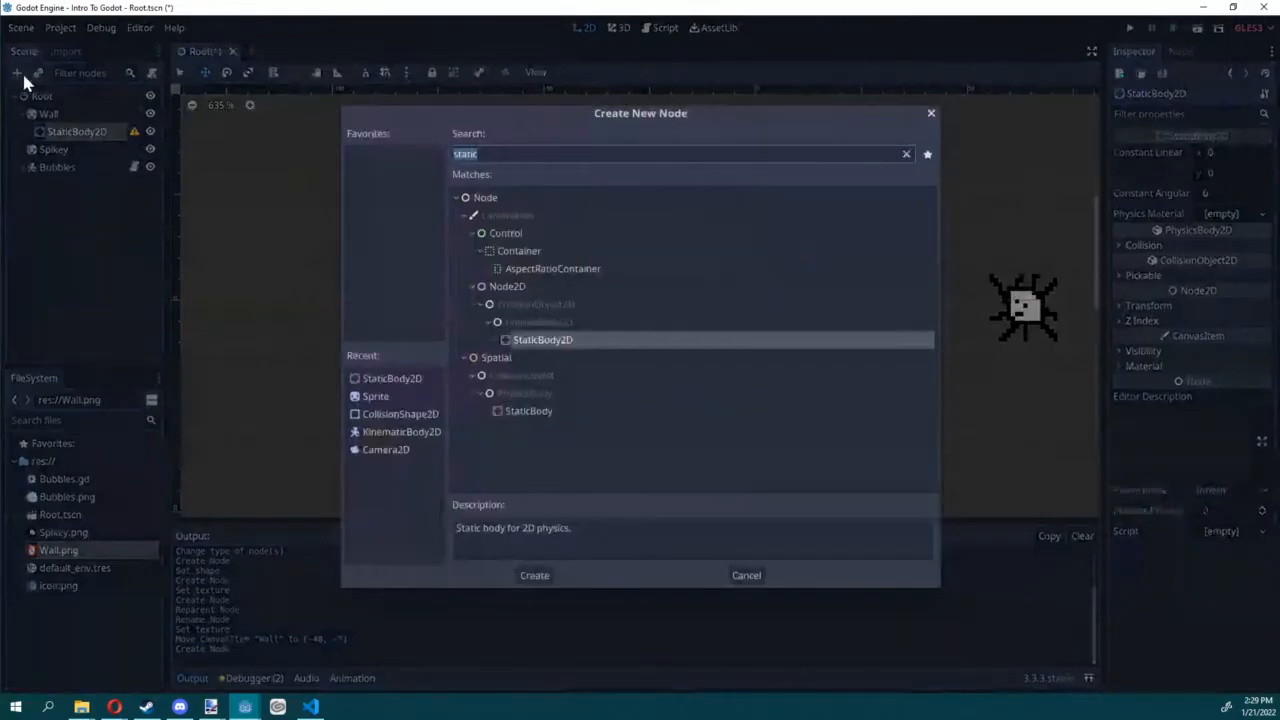
double_click(400, 422)
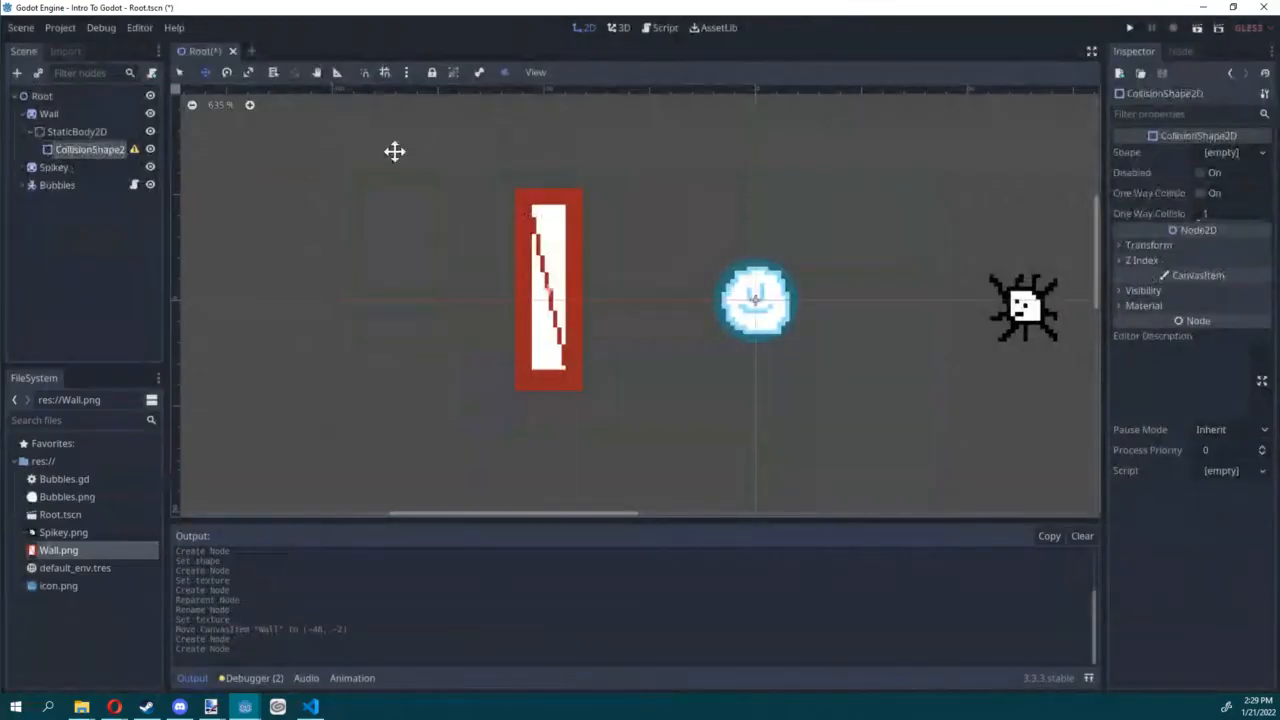
Step: Give the wall's collision node a new RectangleShape2D, resize it to cover the whole Wall sprite, and save
click(1240, 152)
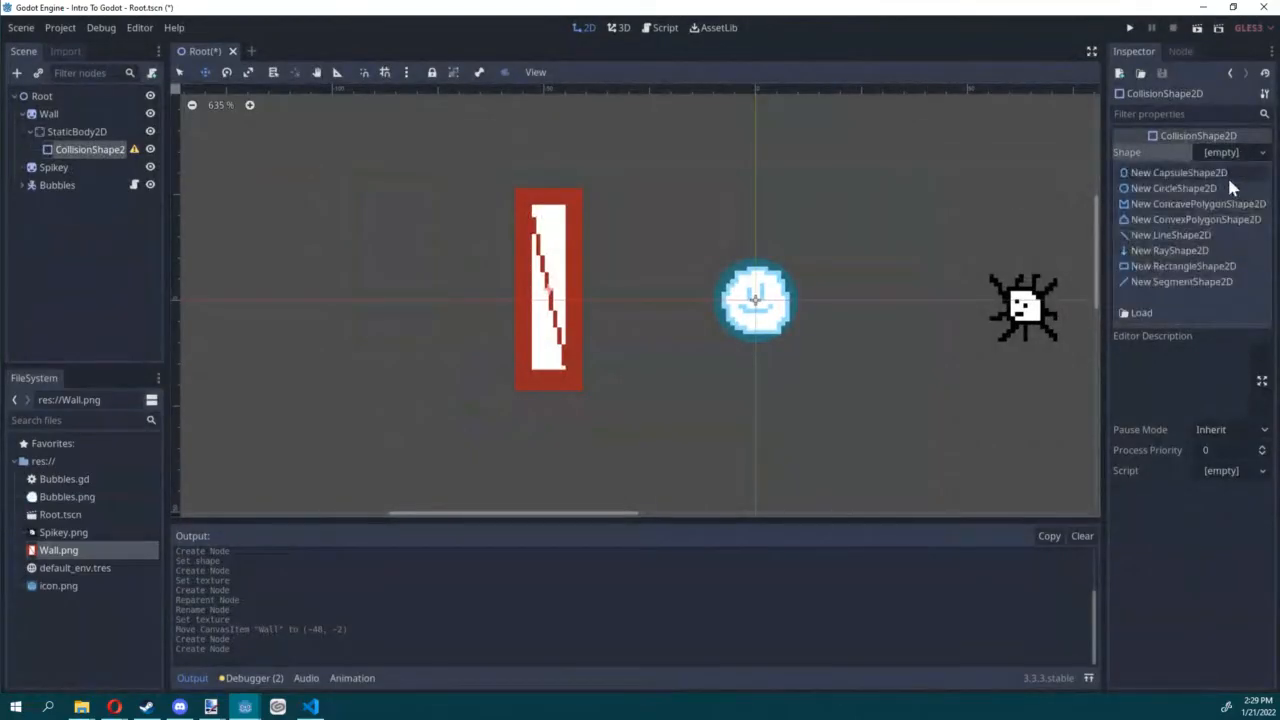
click(1211, 266)
drag(587, 288, 582, 288)
drag(549, 243, 554, 189)
key(ctrl+s)
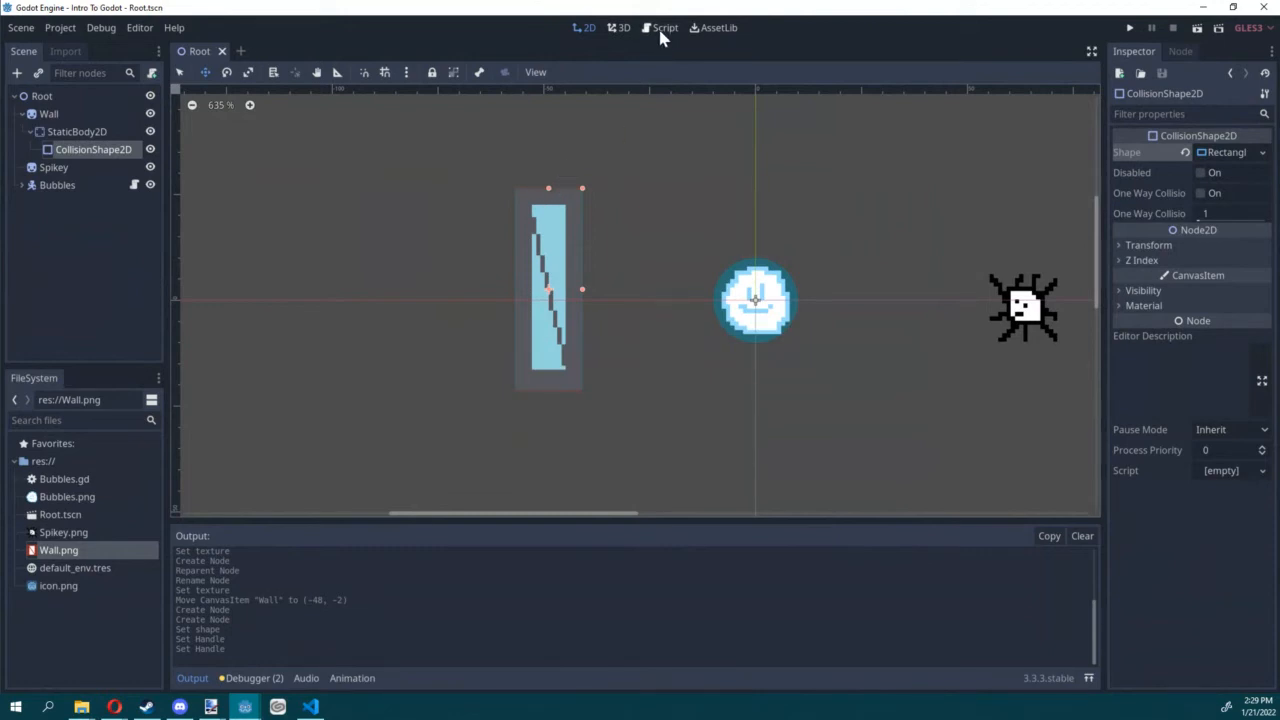
Step: Open the Bubbles script, change its extends class to KinematicBody2D, and save it
click(60, 185)
click(24, 185)
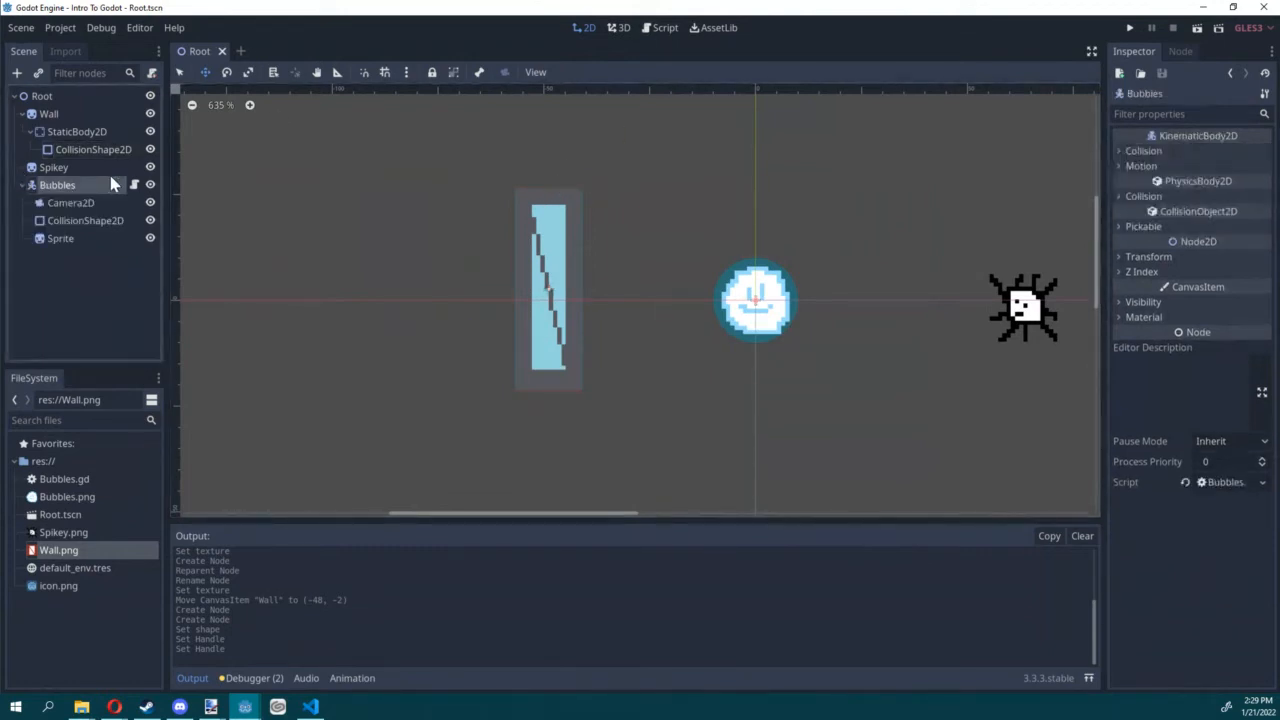
click(134, 185)
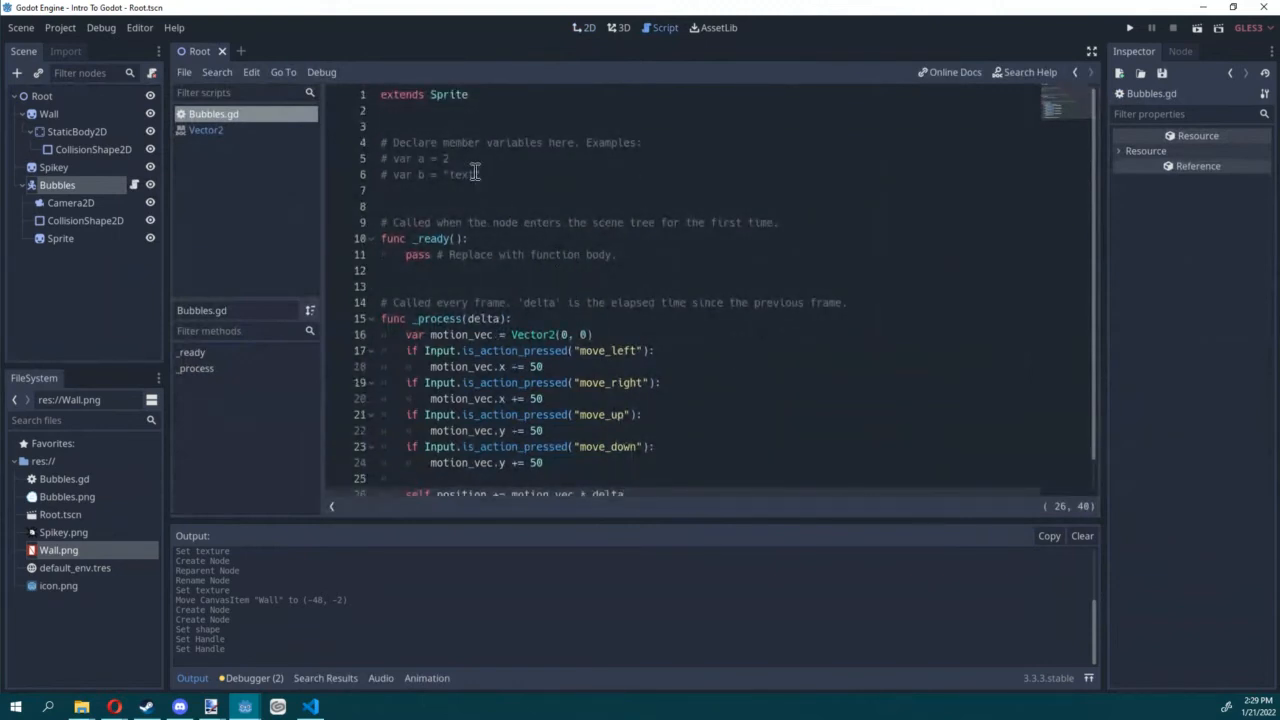
double_click(440, 95)
text(Kine)
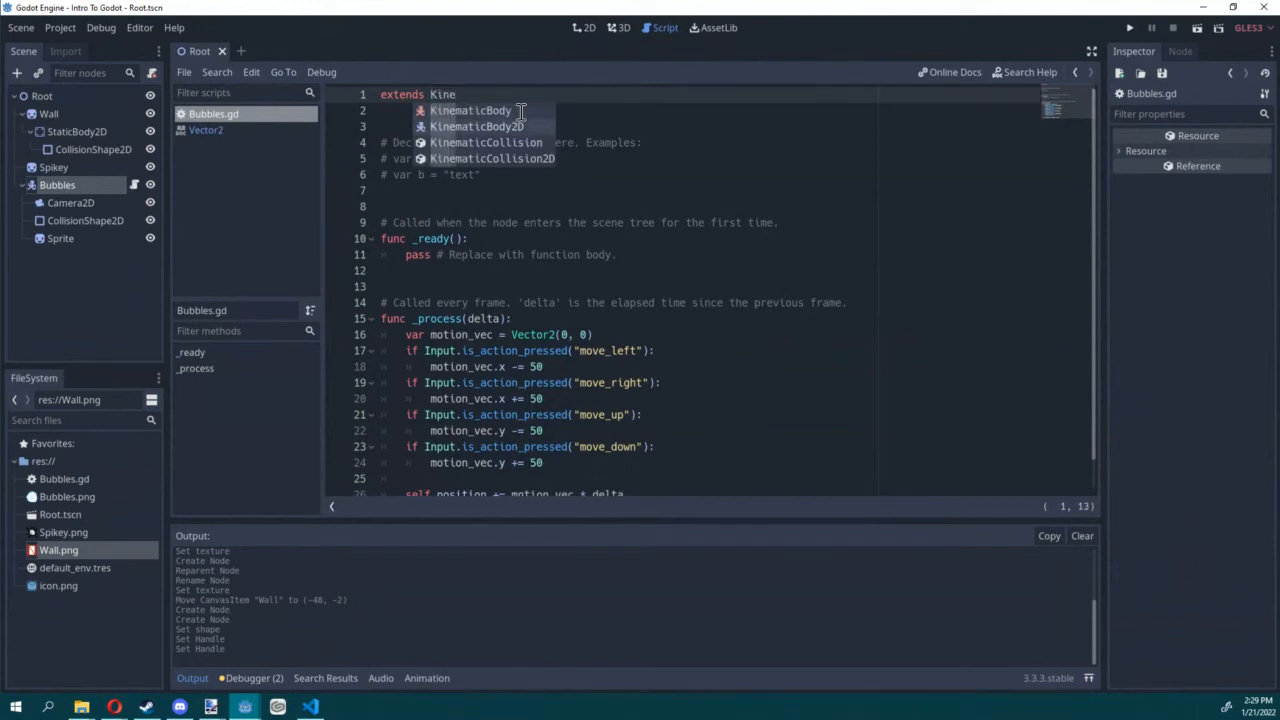
key(Down)
key(Return)
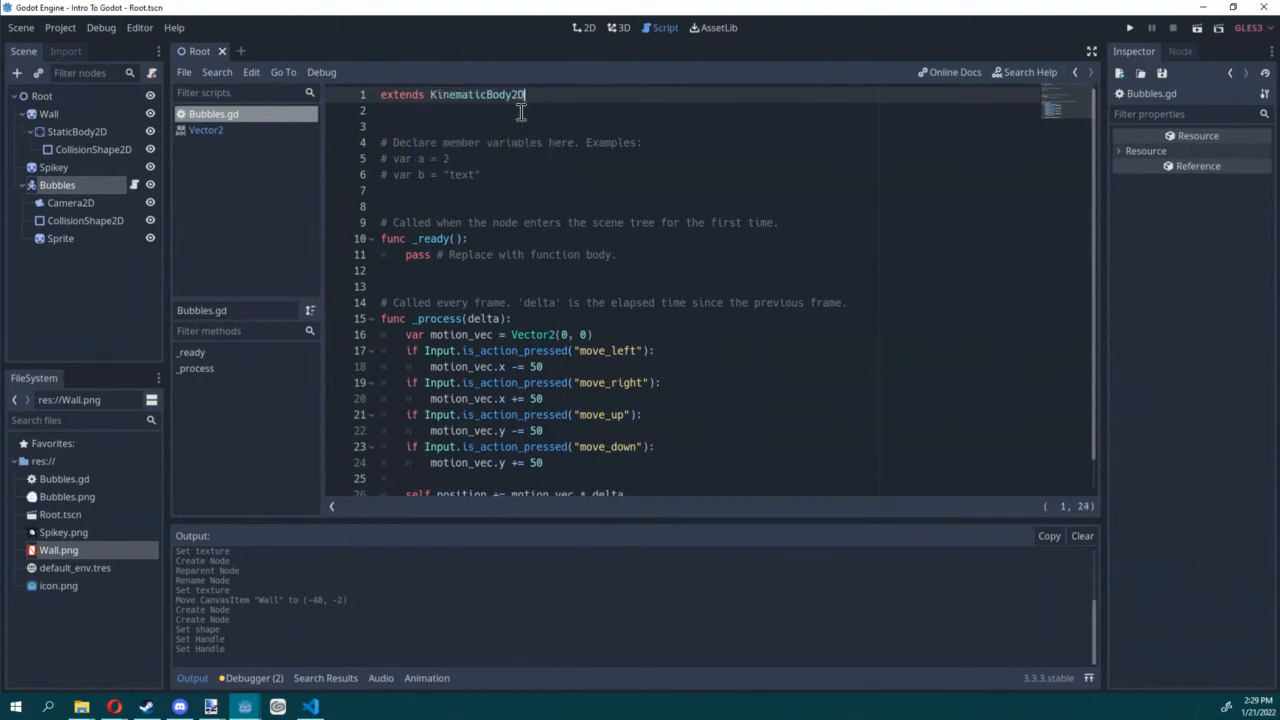
scroll(508, 166, down, 1)
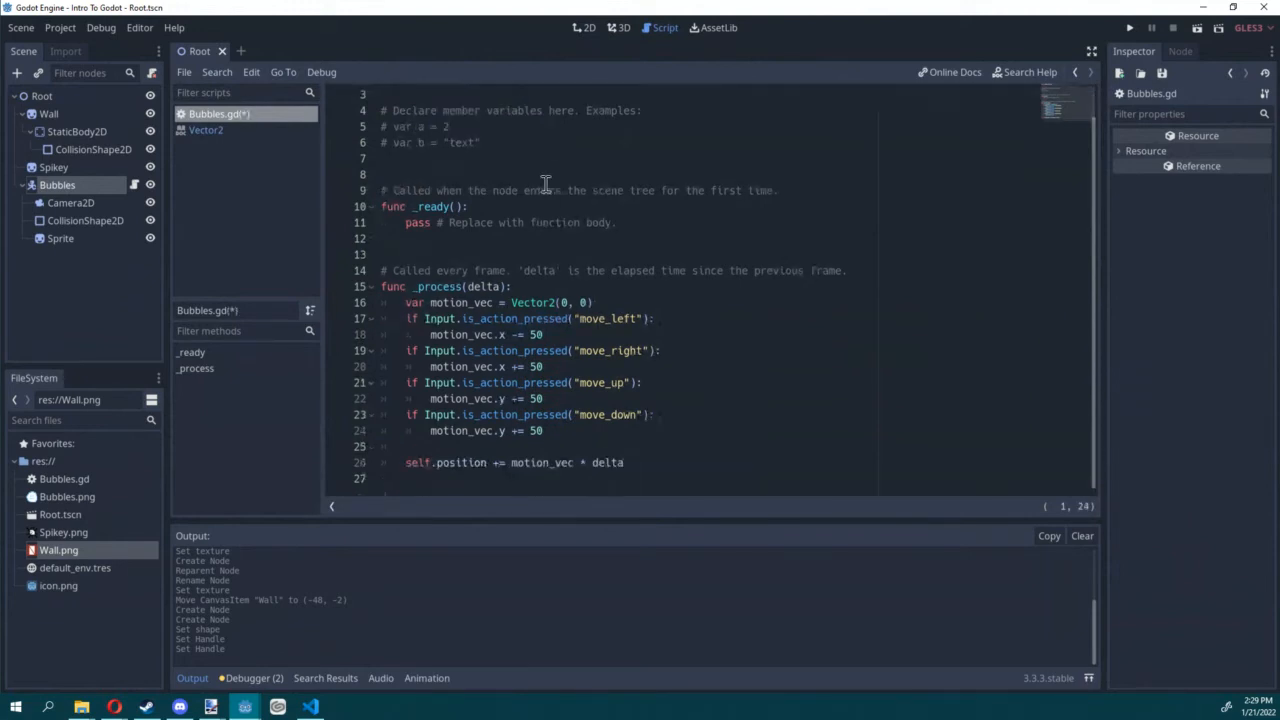
click(549, 178)
key(ctrl+s)
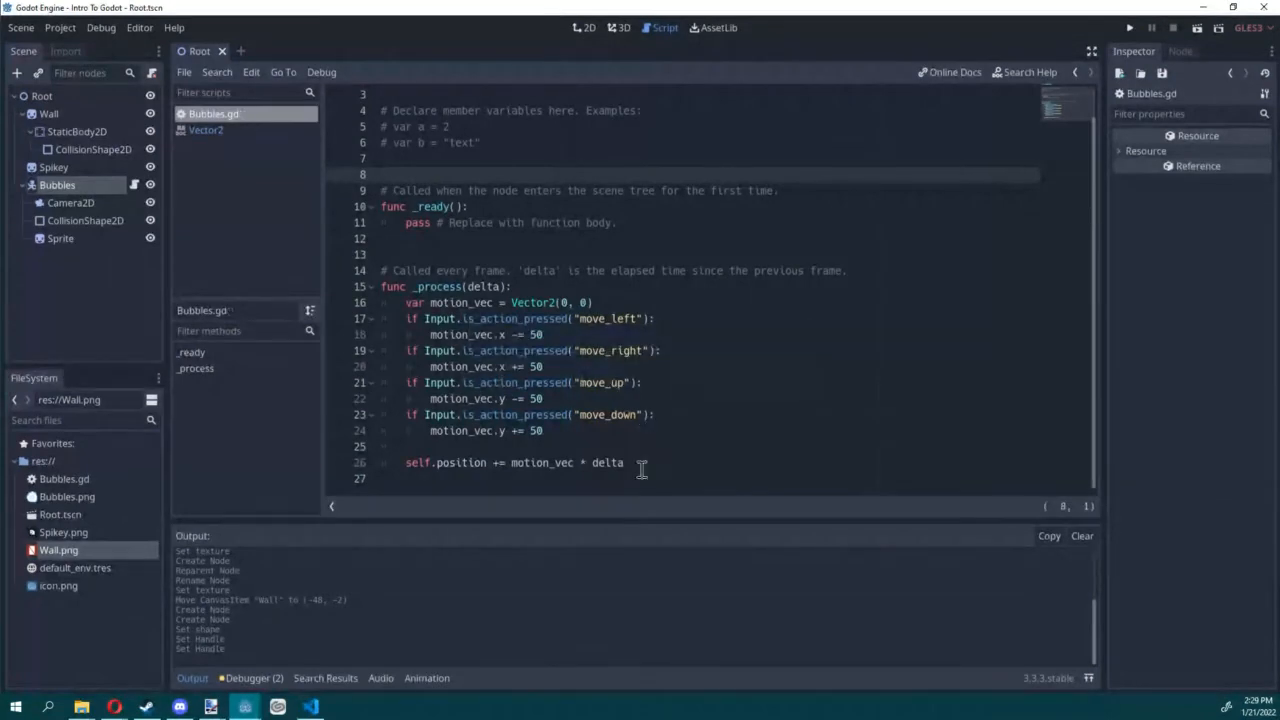
Step: Replace "self.position +=" on line 26 of Bubbles.gd with a move_and_slide() call
drag(628, 464, 400, 460)
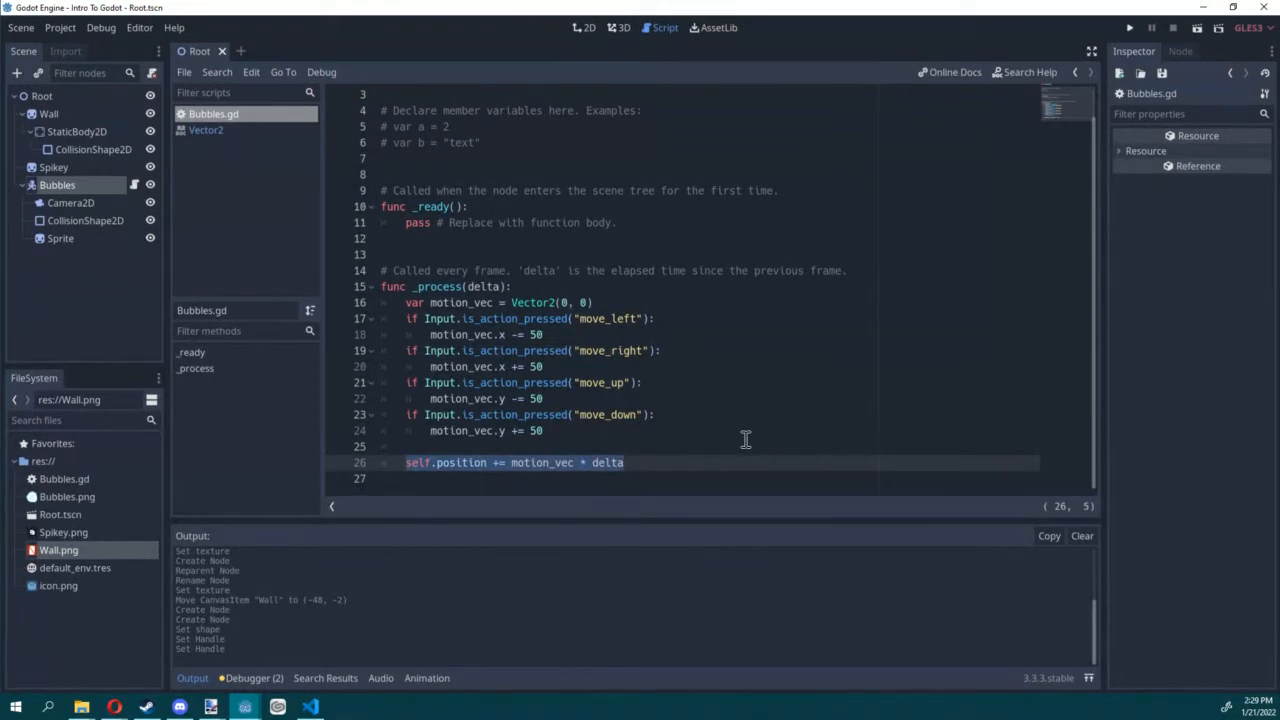
click(502, 464)
drag(501, 466, 404, 465)
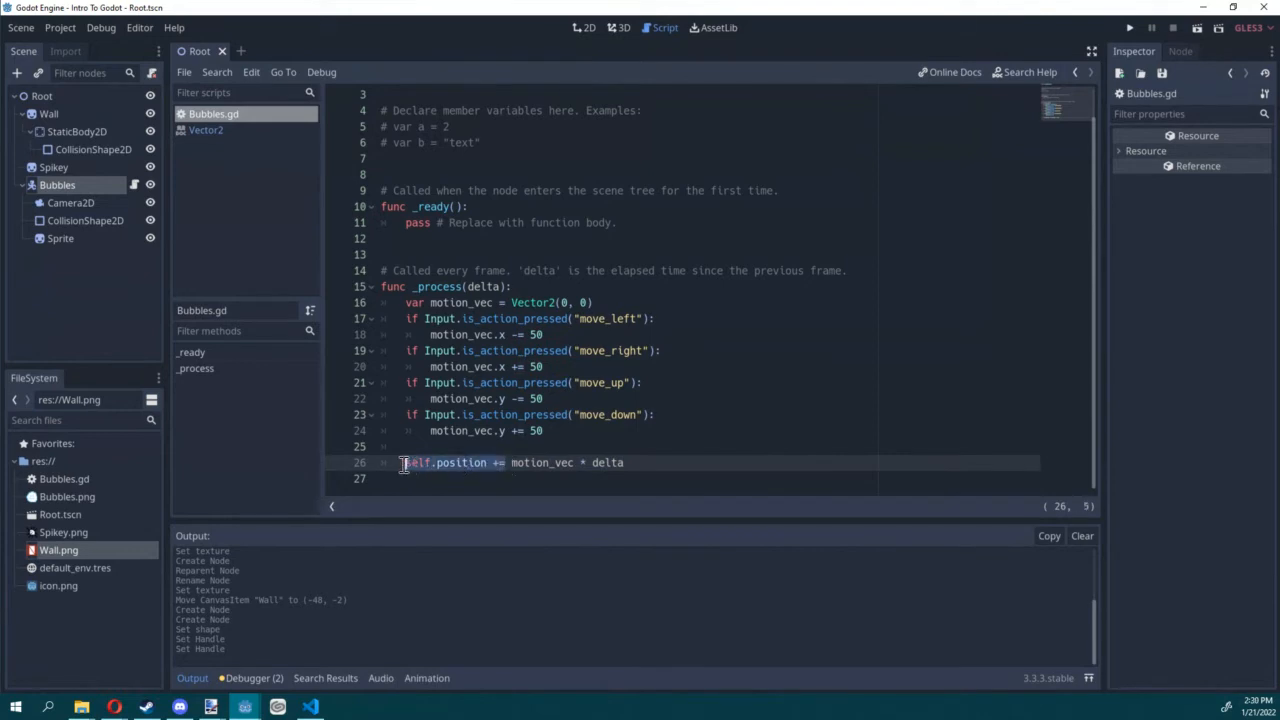
text(move_a)
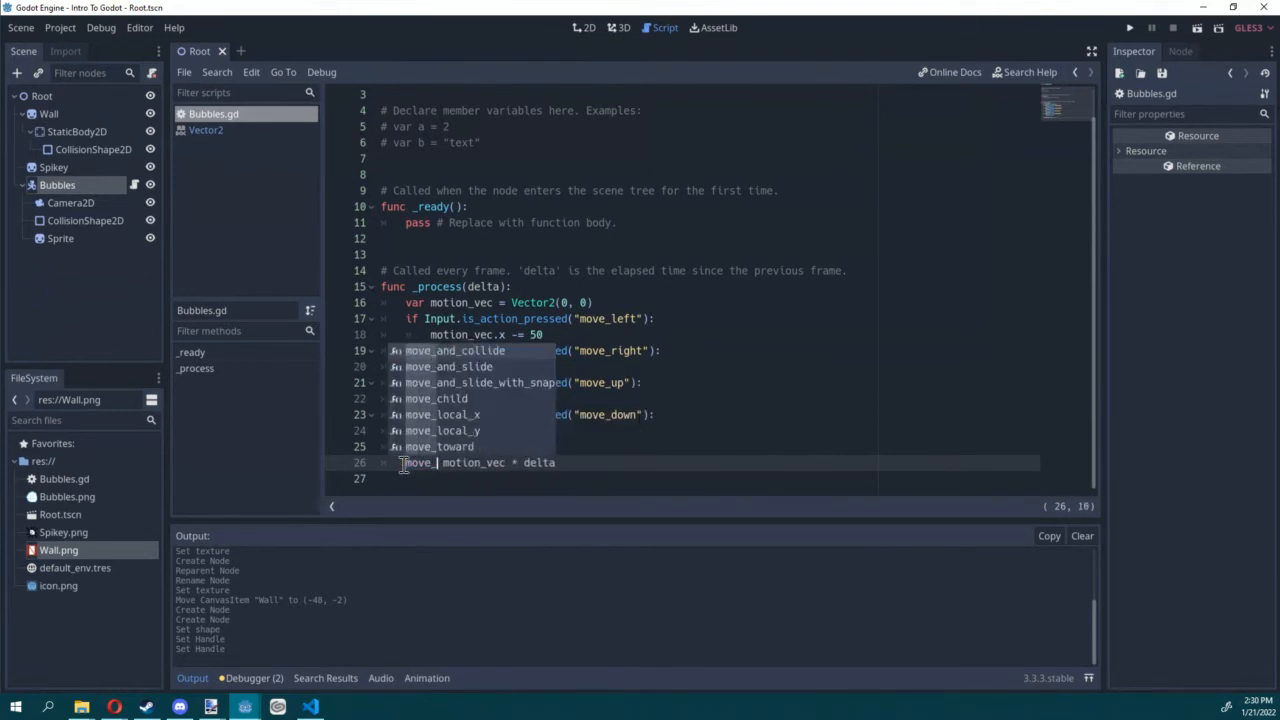
text(nd_s)
key(Return)
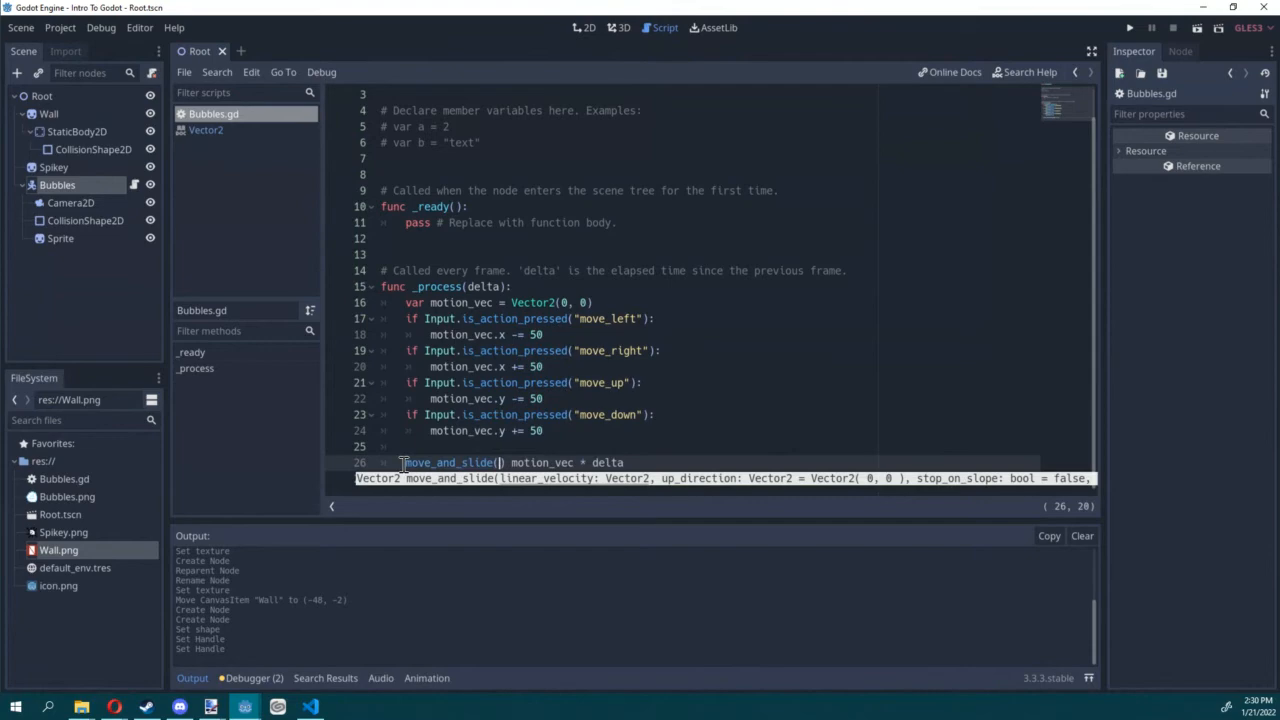
Step: Pass motion_vec to move_and_slide(), delete the leftover "motion_vec * delta" after it, and save the script
key(F1)
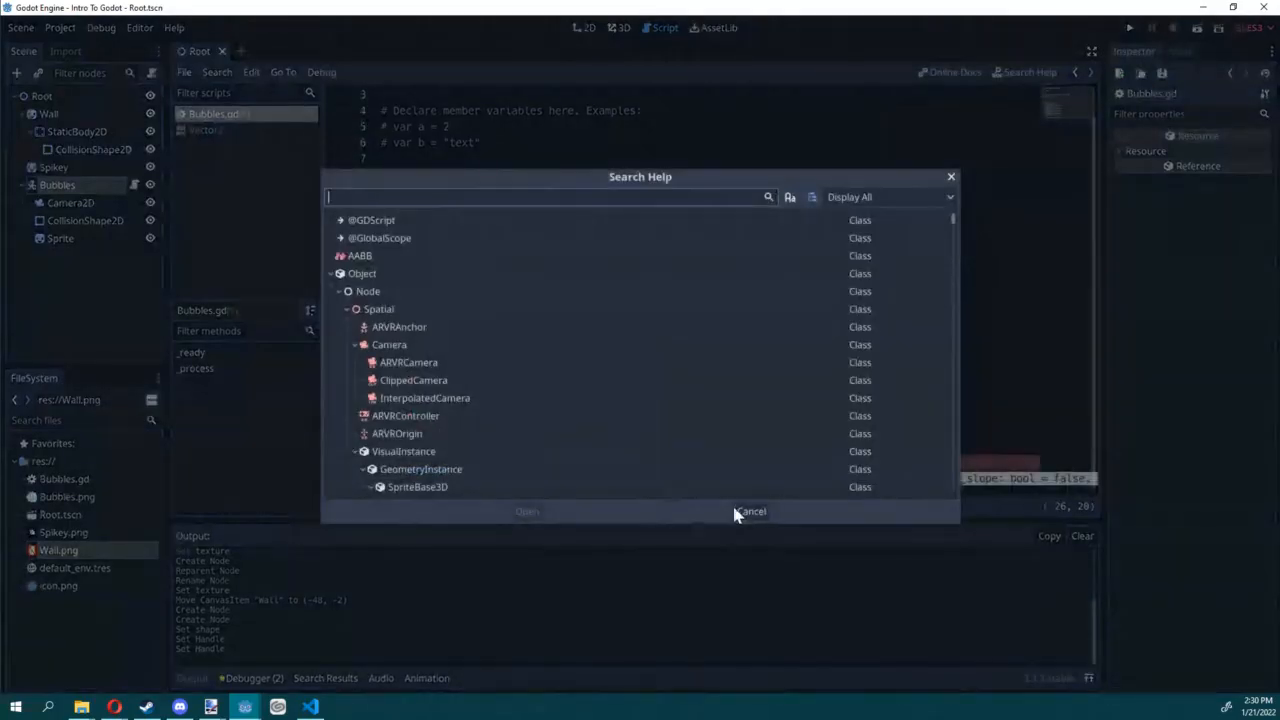
click(737, 514)
double_click(548, 463)
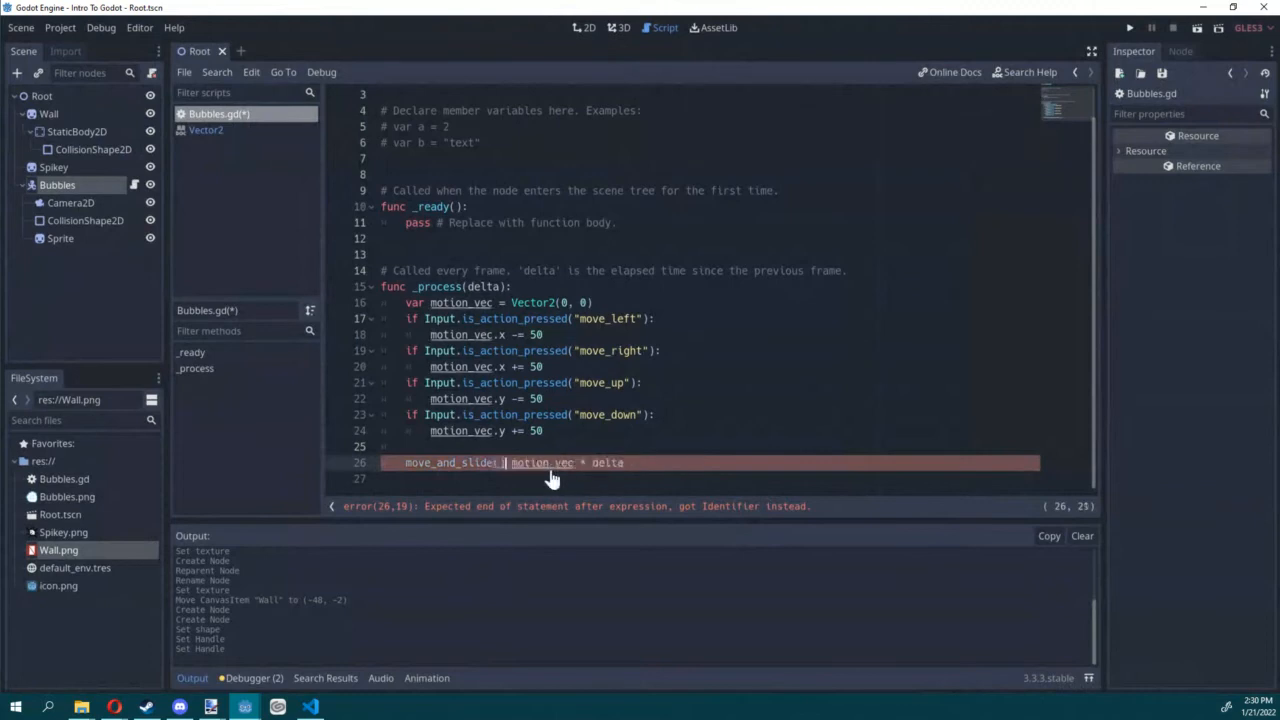
click(500, 463)
text(motion_vec)
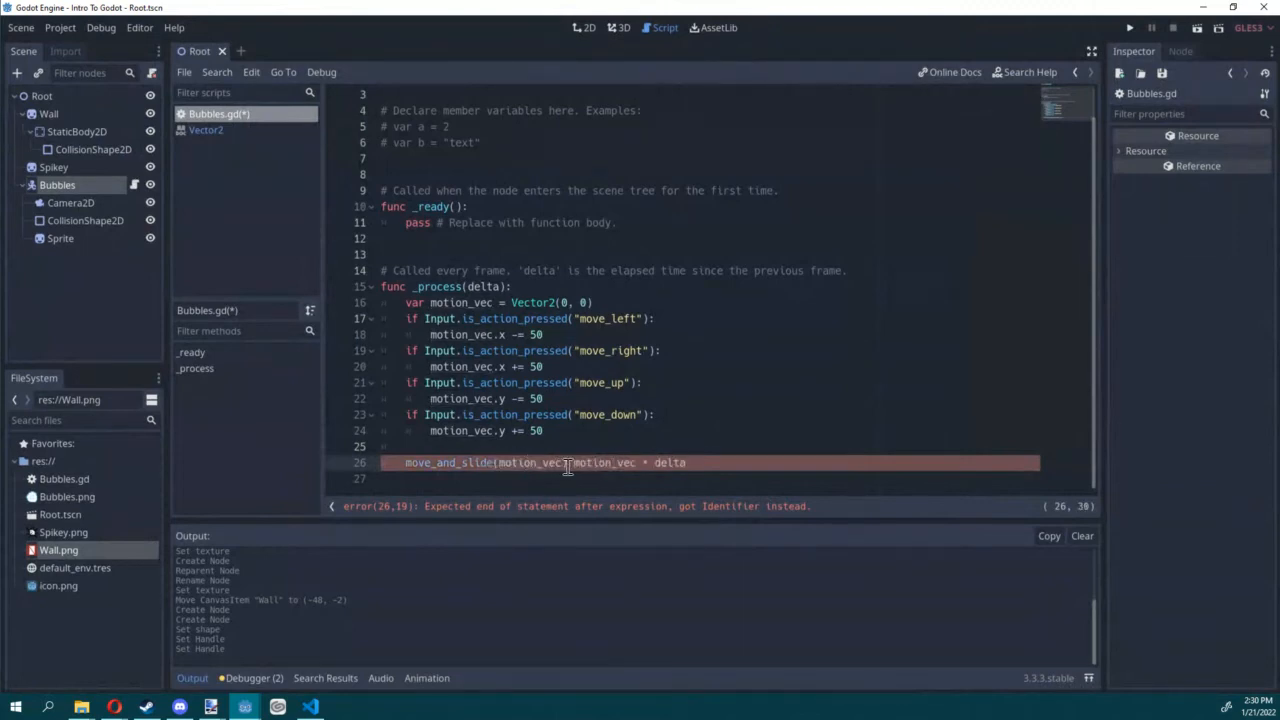
click(774, 463)
key(BackSpace)
key(ctrl+s)
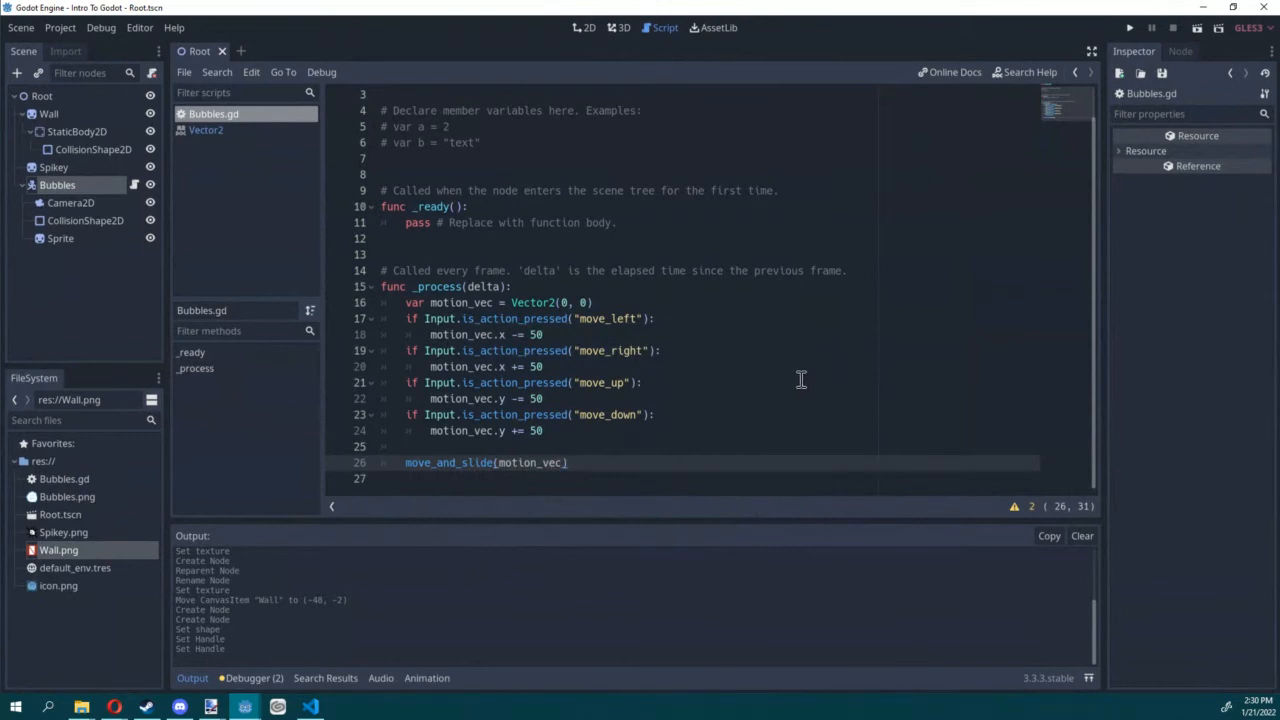
Step: Run the scene to test Bubbles' movement against the wall, and return to the 2D view
click(1197, 28)
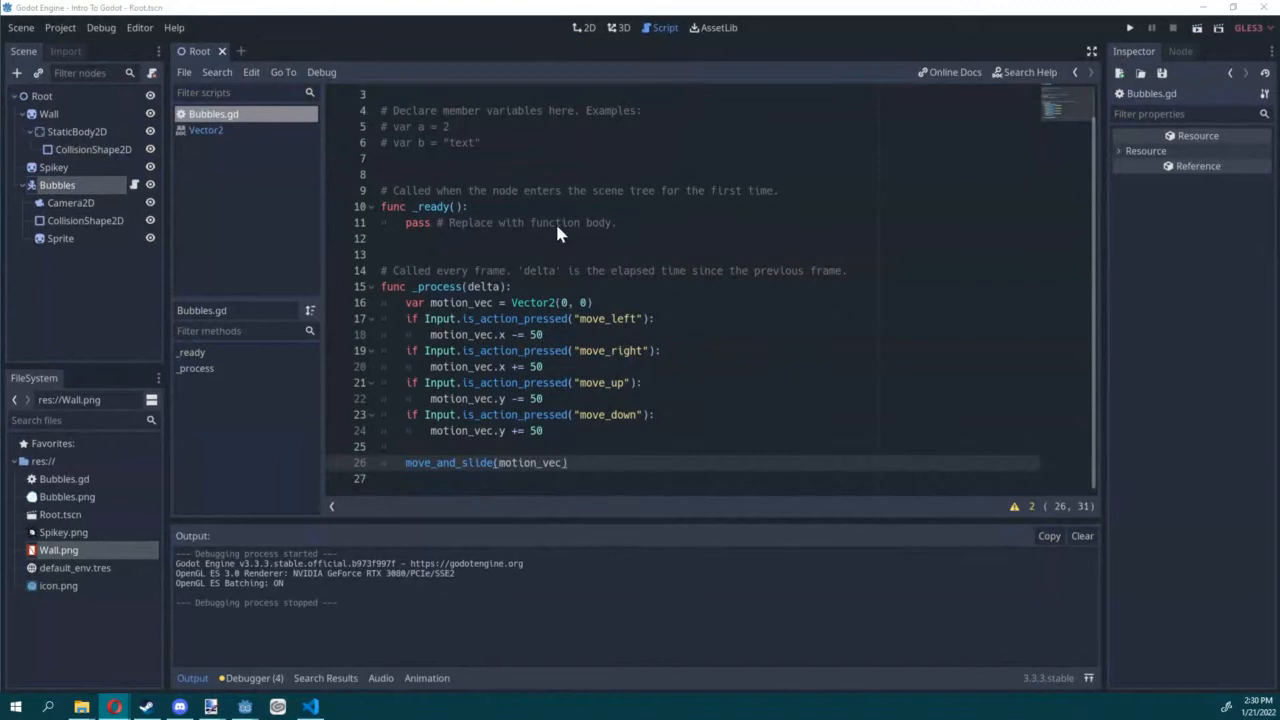
click(586, 27)
middle_drag(805, 185, 571, 146)
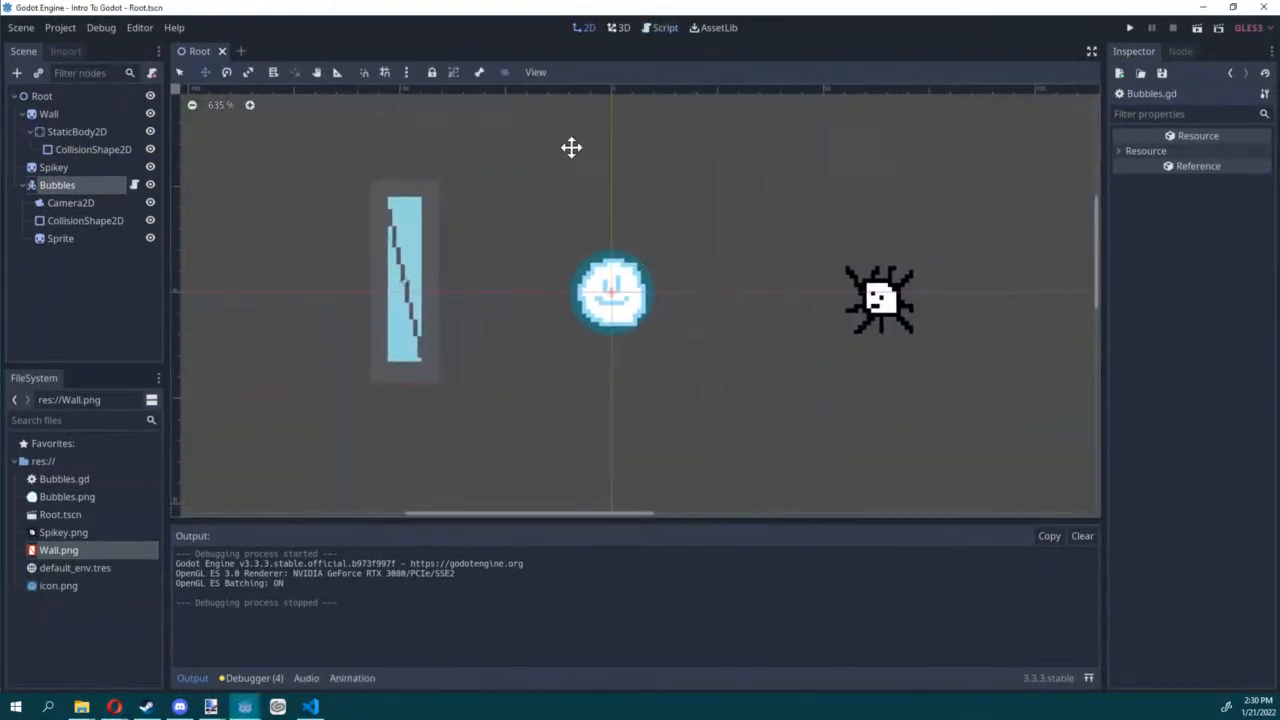
Step: Collapse Bubbles in the scene tree and add an Area2D child node to Spikey
click(22, 185)
click(53, 168)
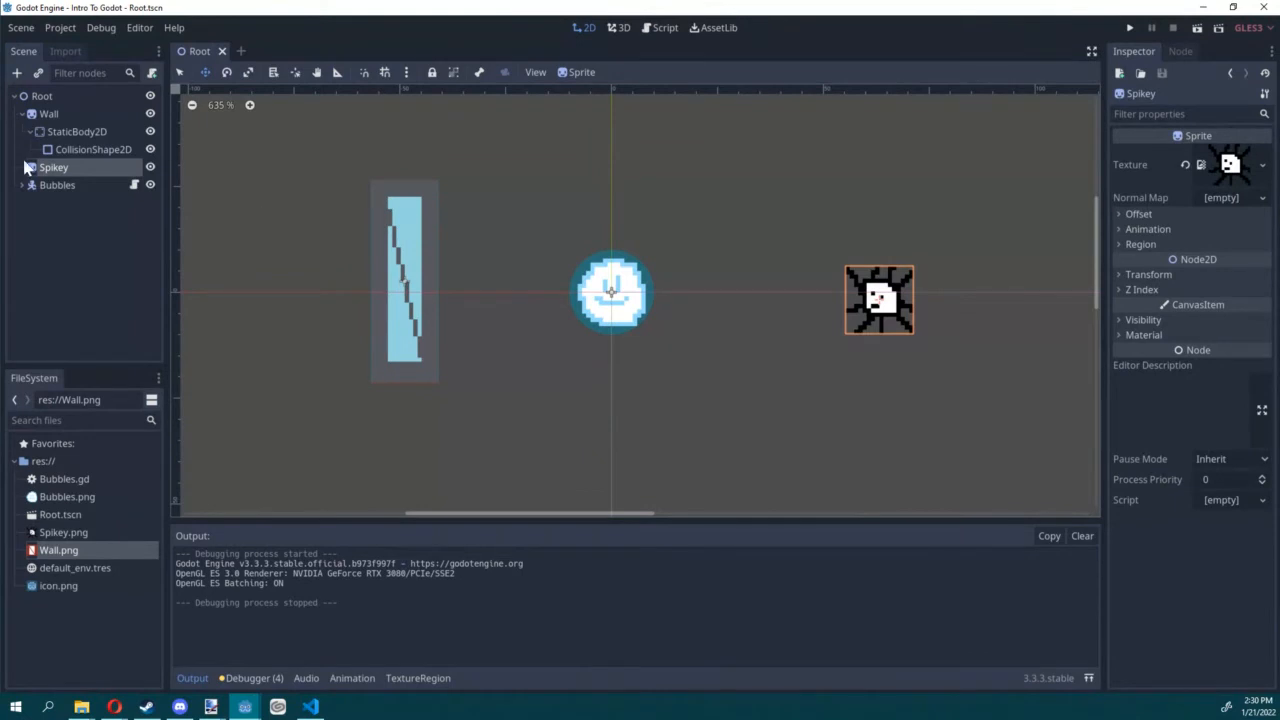
click(16, 72)
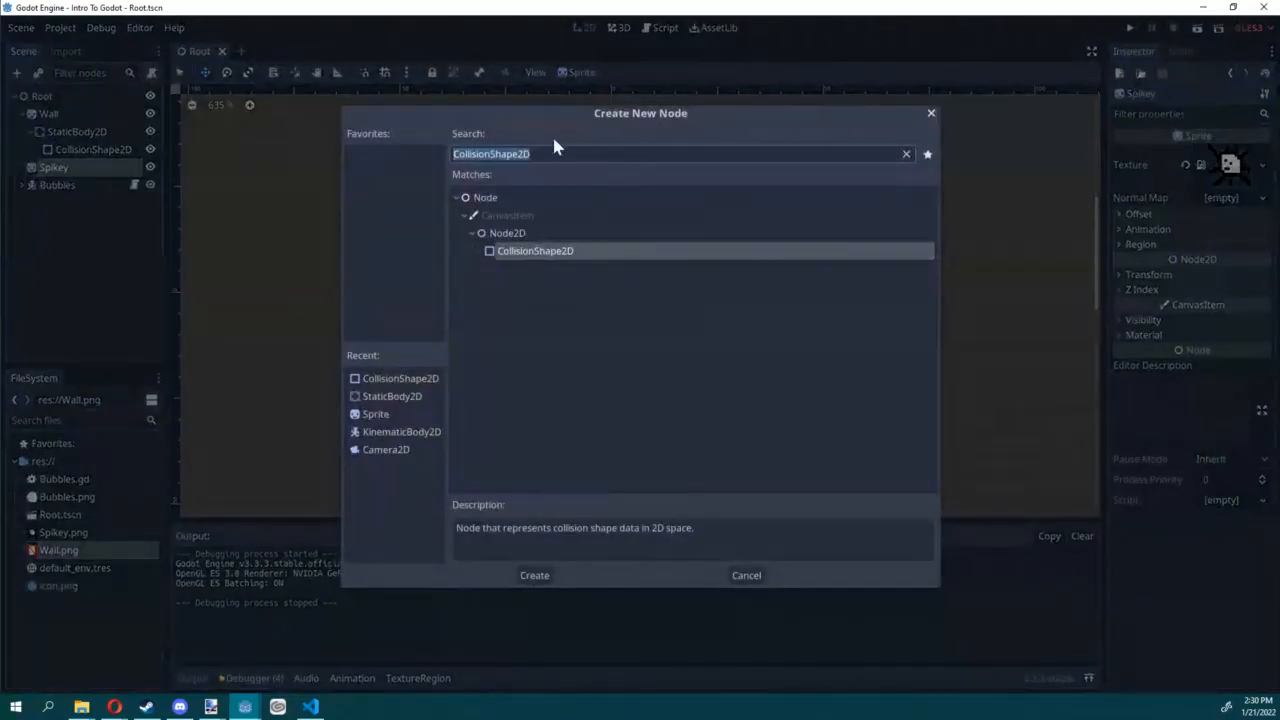
text(area)
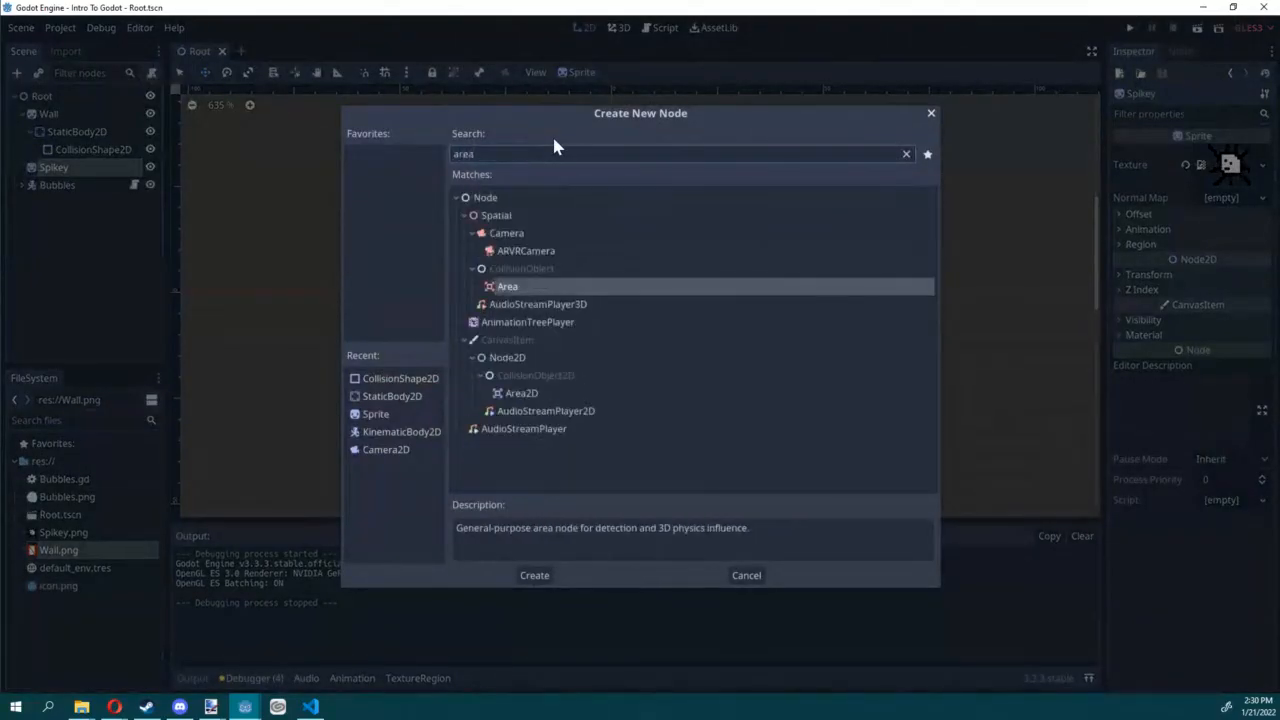
double_click(549, 395)
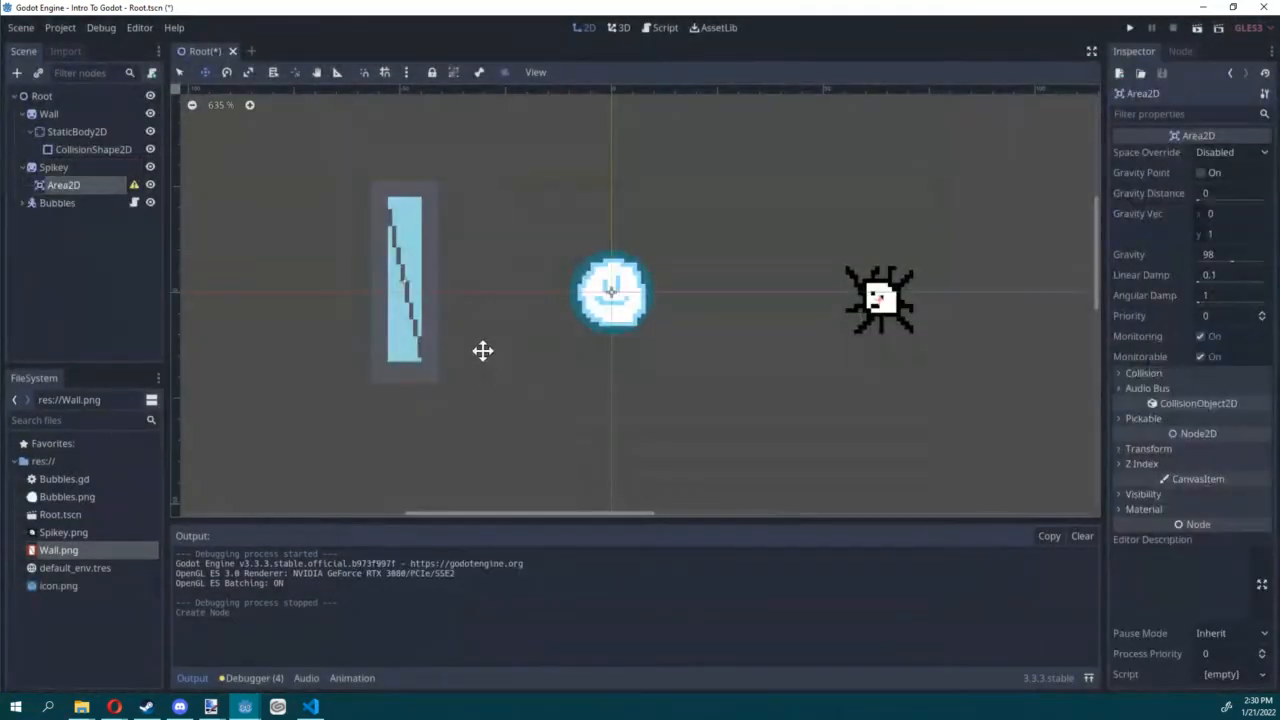
Step: Add a CollisionShape2D under Spikey's Area2D and give it a new CircleShape2D shape
click(16, 72)
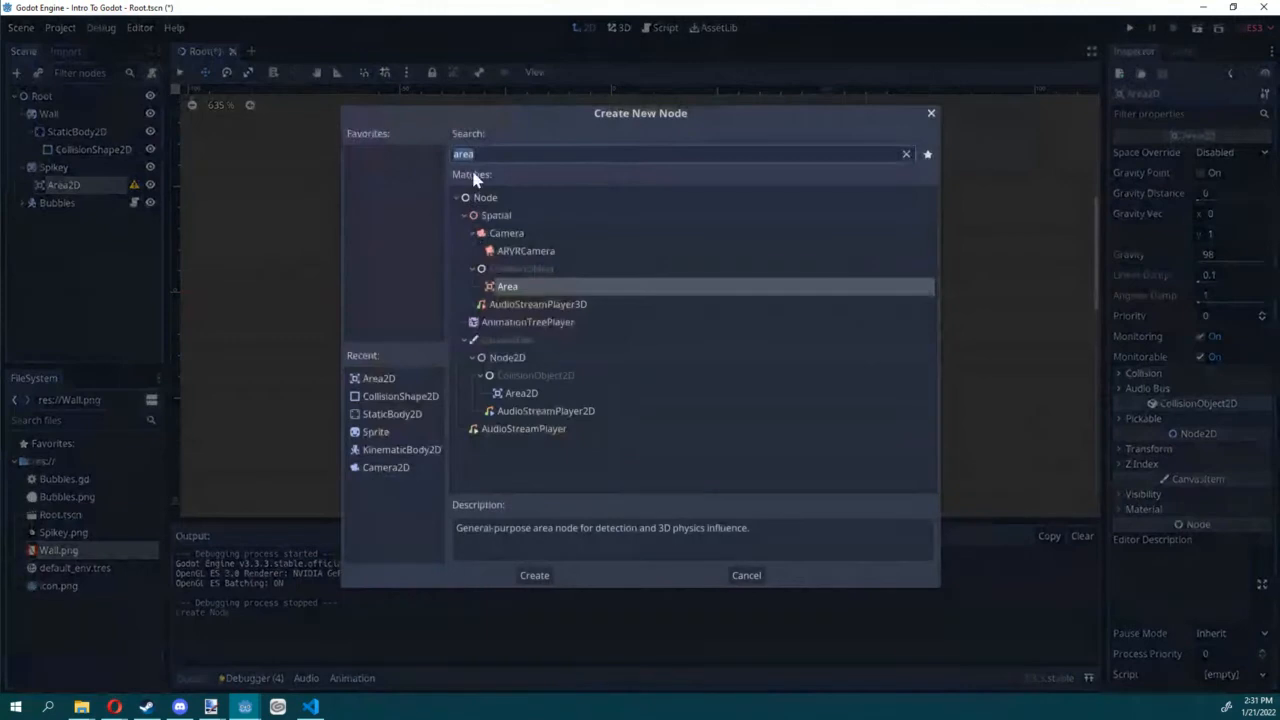
double_click(391, 398)
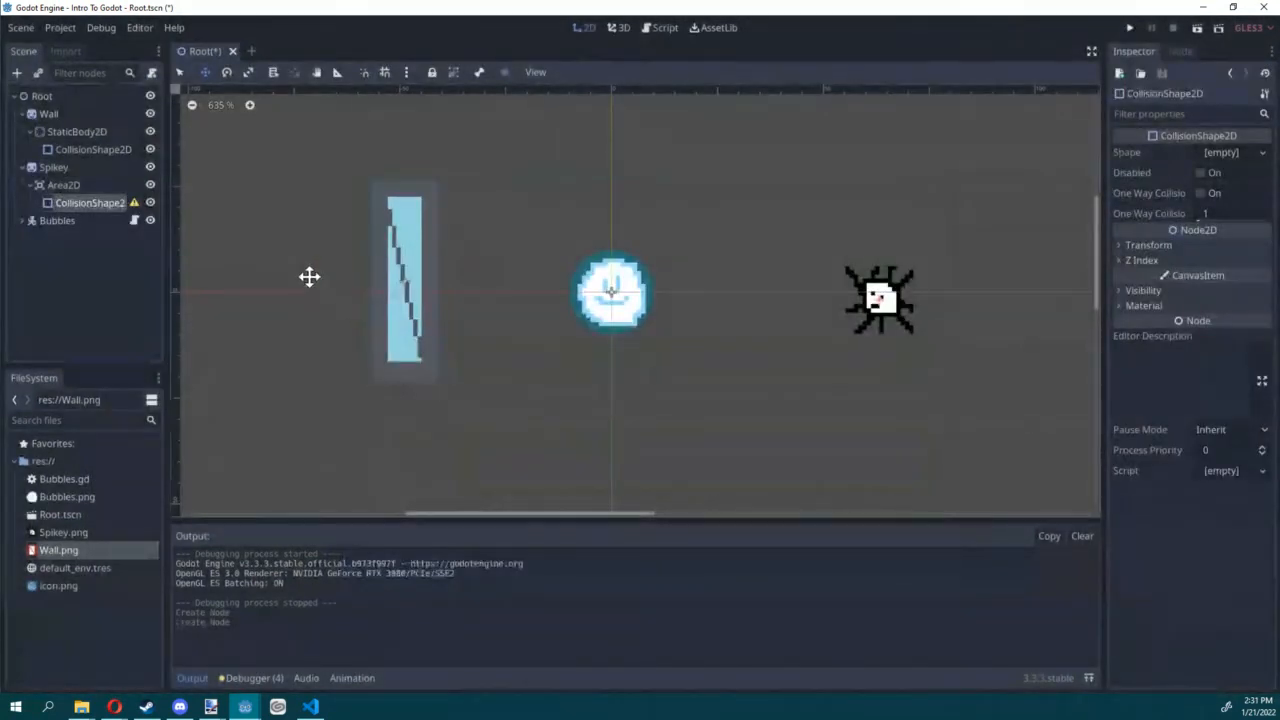
click(1245, 152)
click(1210, 190)
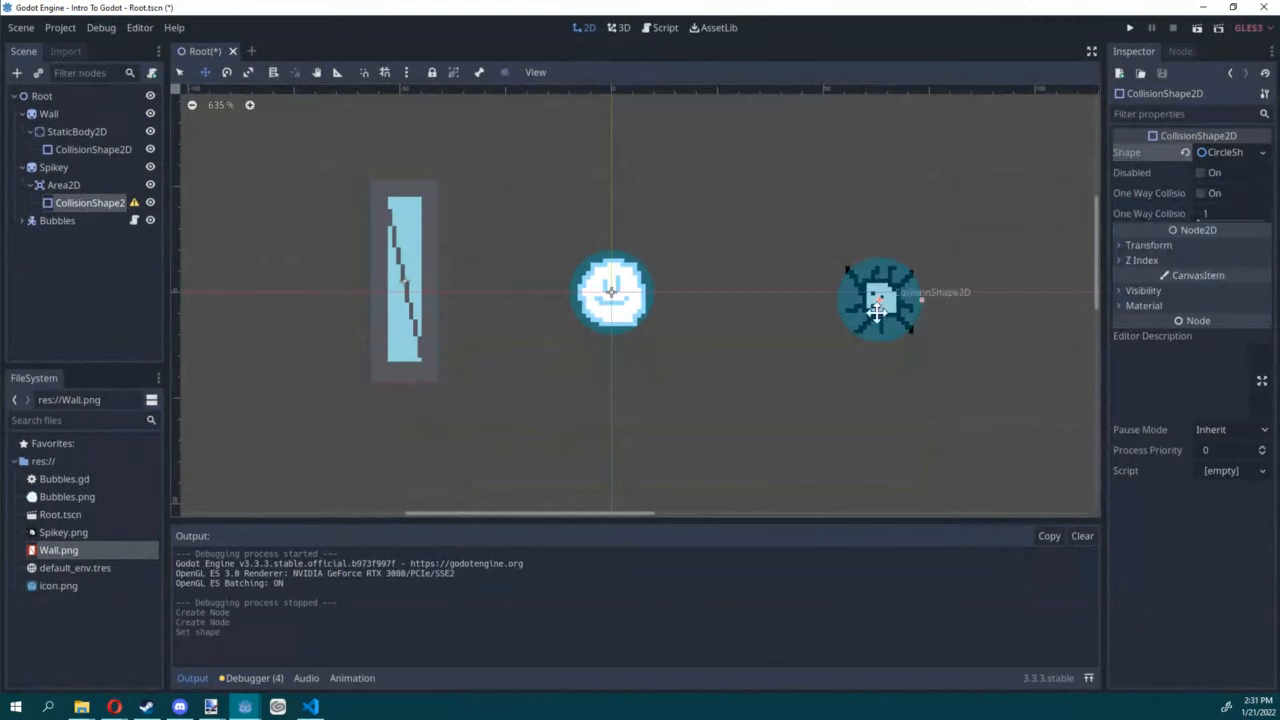
Step: Shrink Spikey's circular collision shape slightly to fit its sprite, and rename the parent Area2D node to SpikeArea
drag(943, 299, 920, 298)
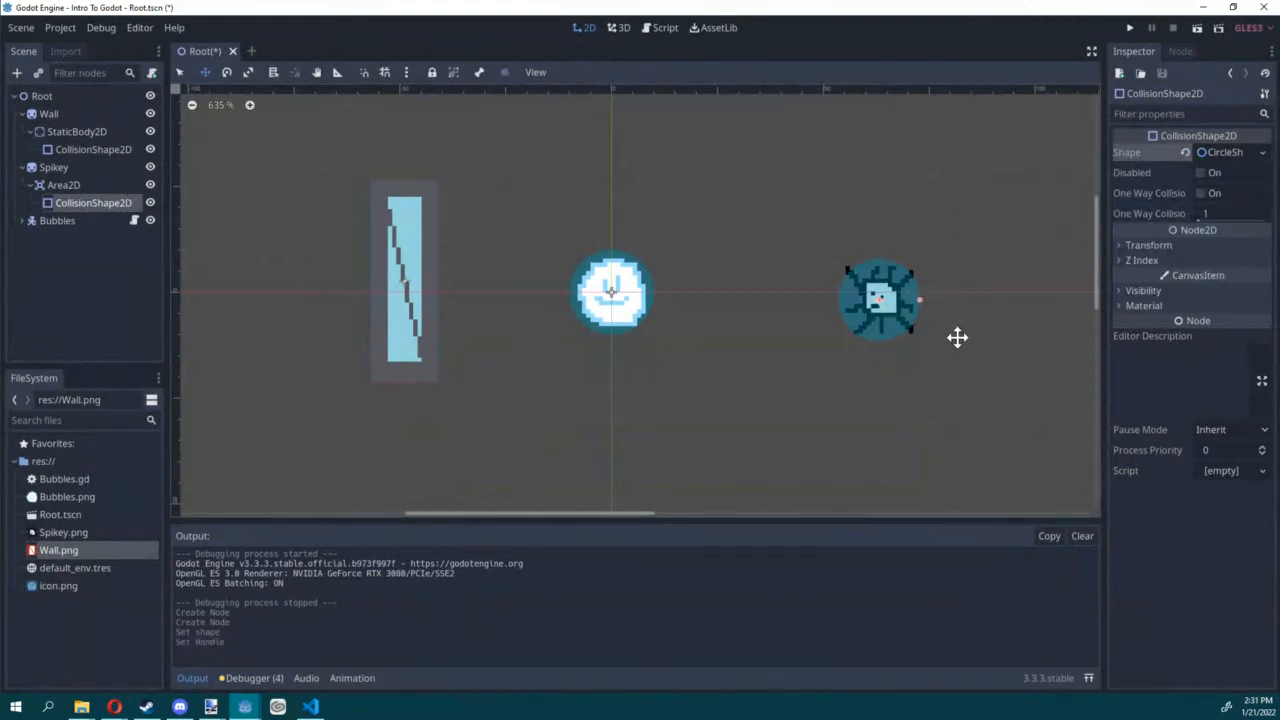
click(80, 186)
click(80, 186)
text(SpikeArea)
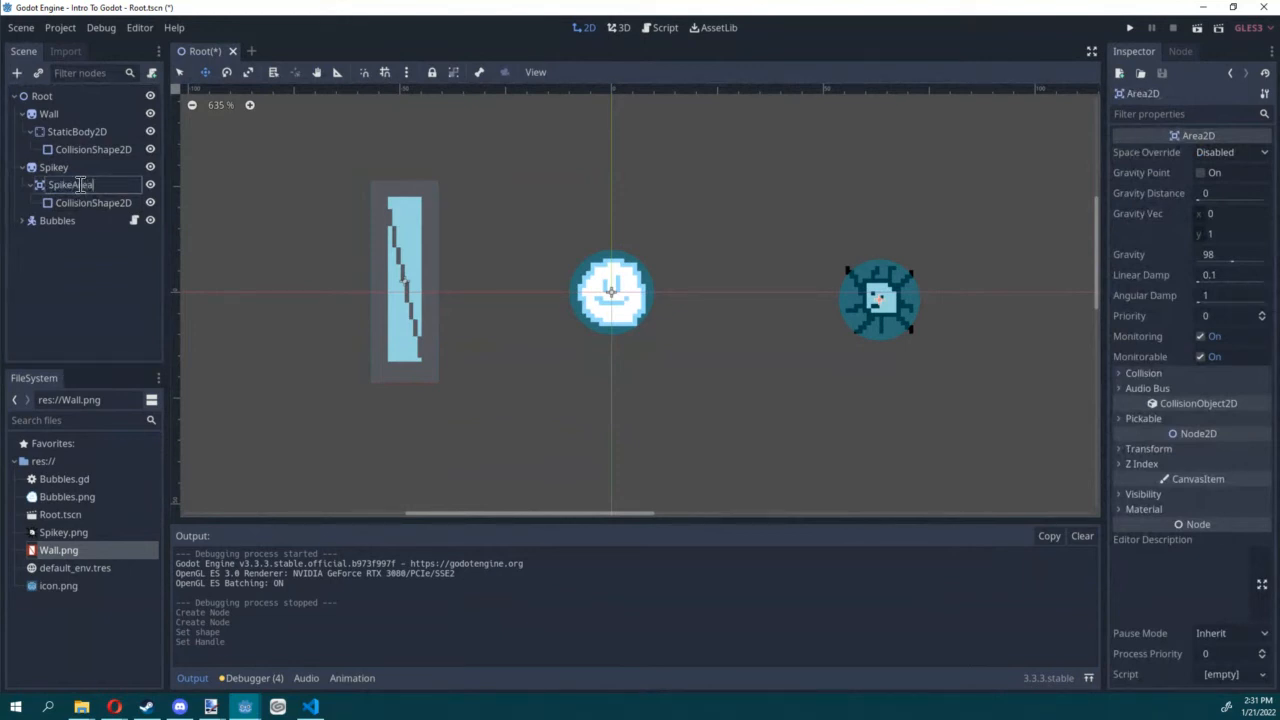
key(Return)
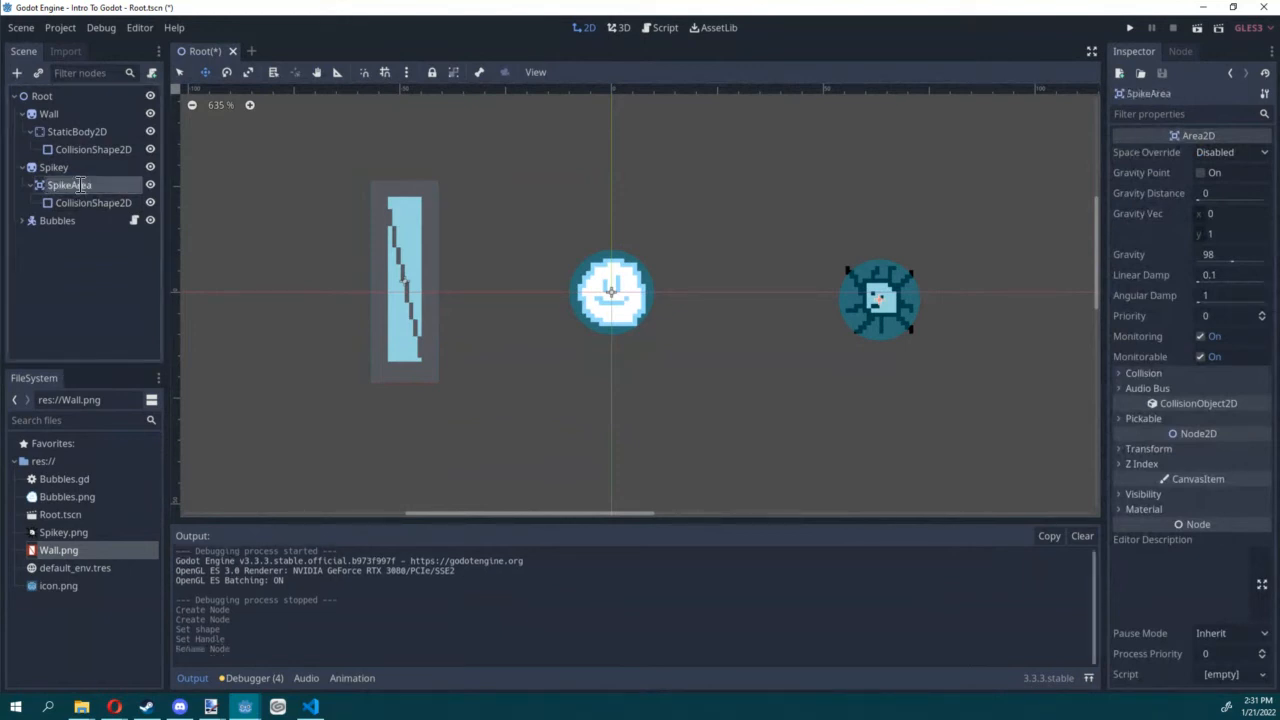
Step: Run the scene to test how Bubbles moves over Spikey, and stop the running game
click(1197, 28)
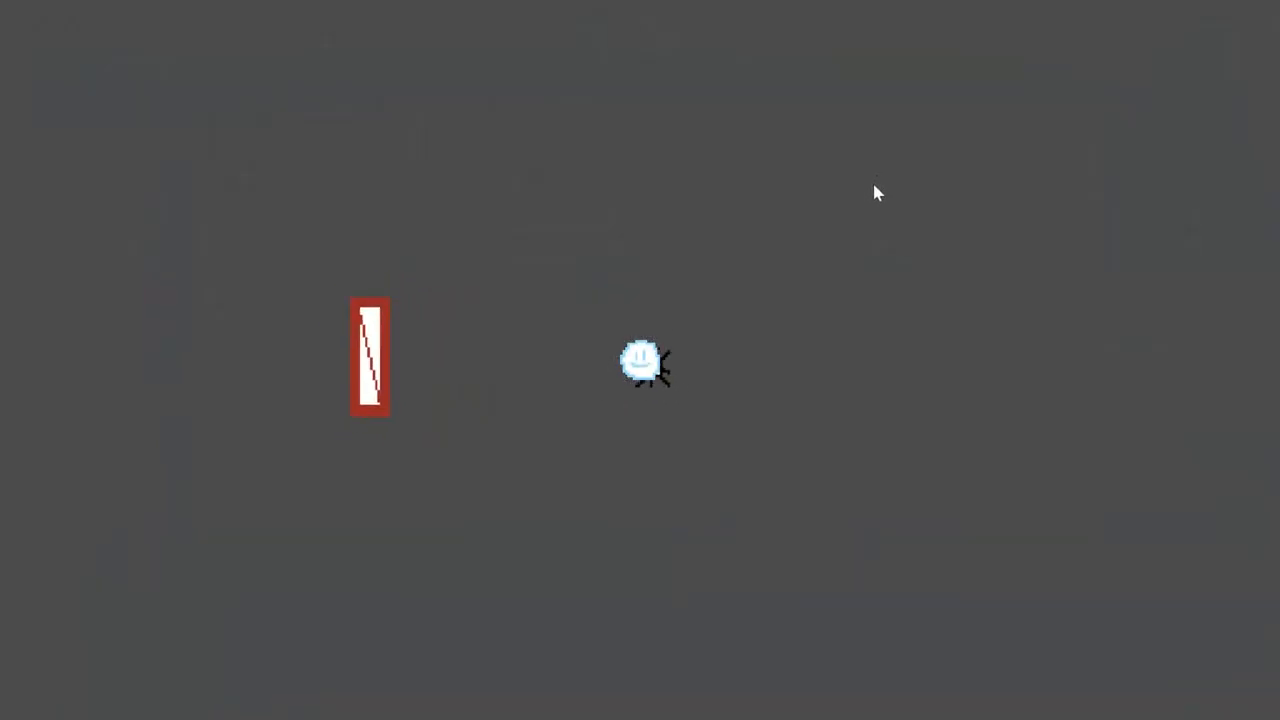
key(F8)
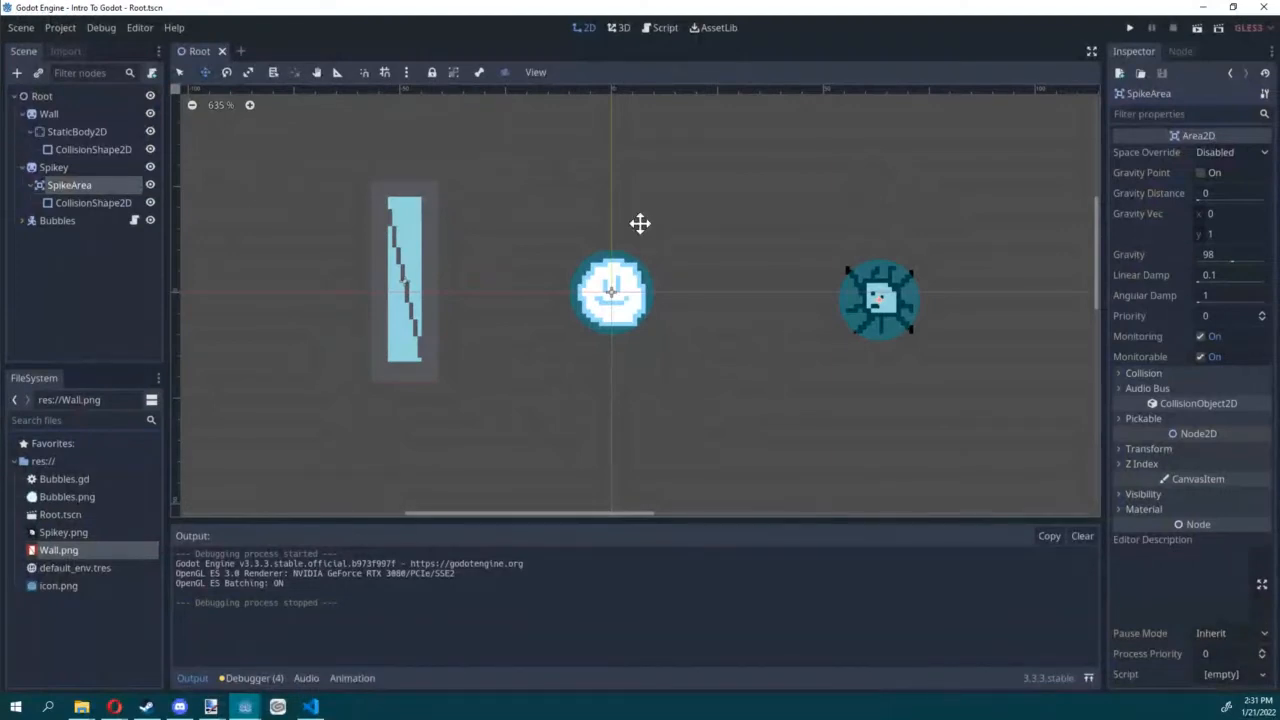
Step: Show the list of signals available for the SpikeArea node
click(1178, 52)
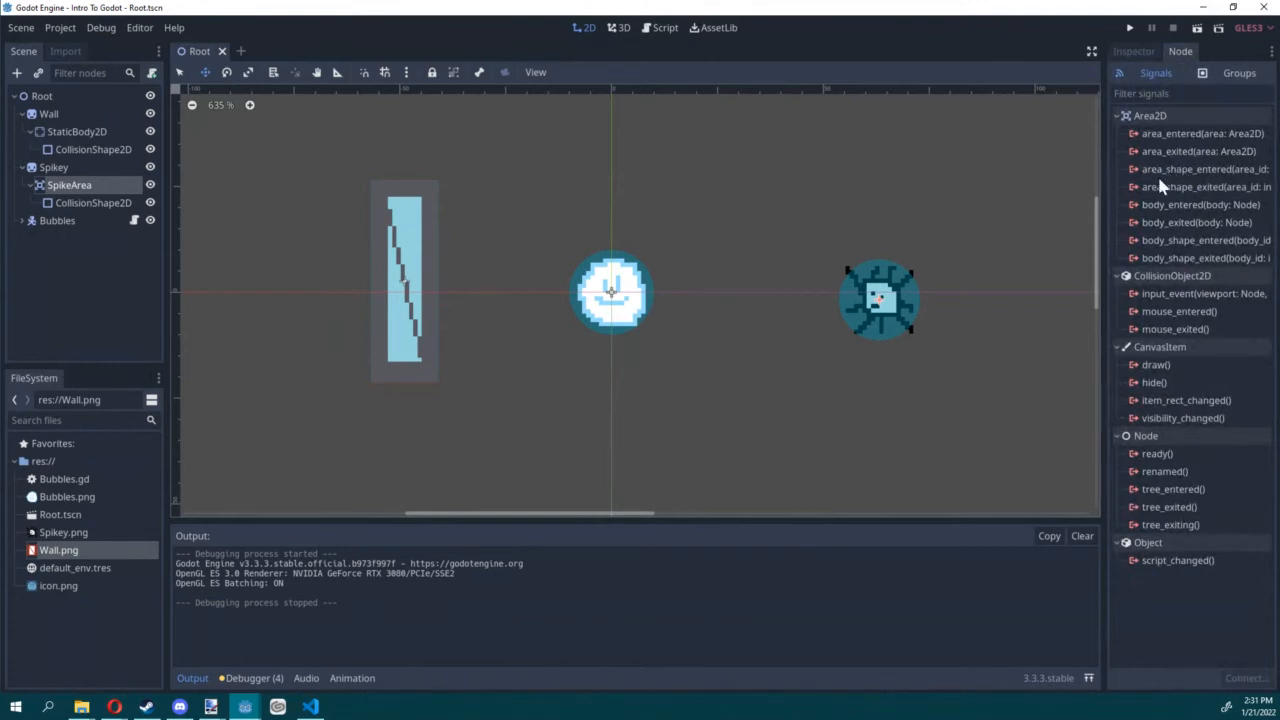
mouse_move(1160, 185)
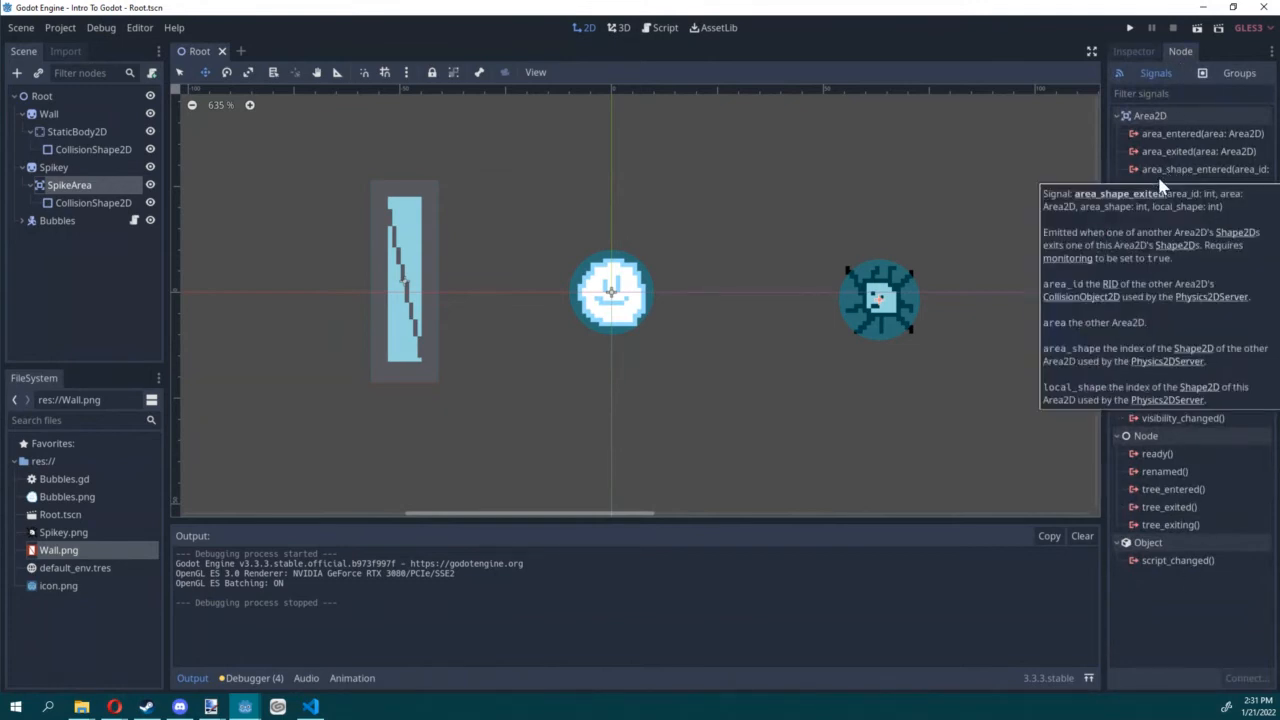
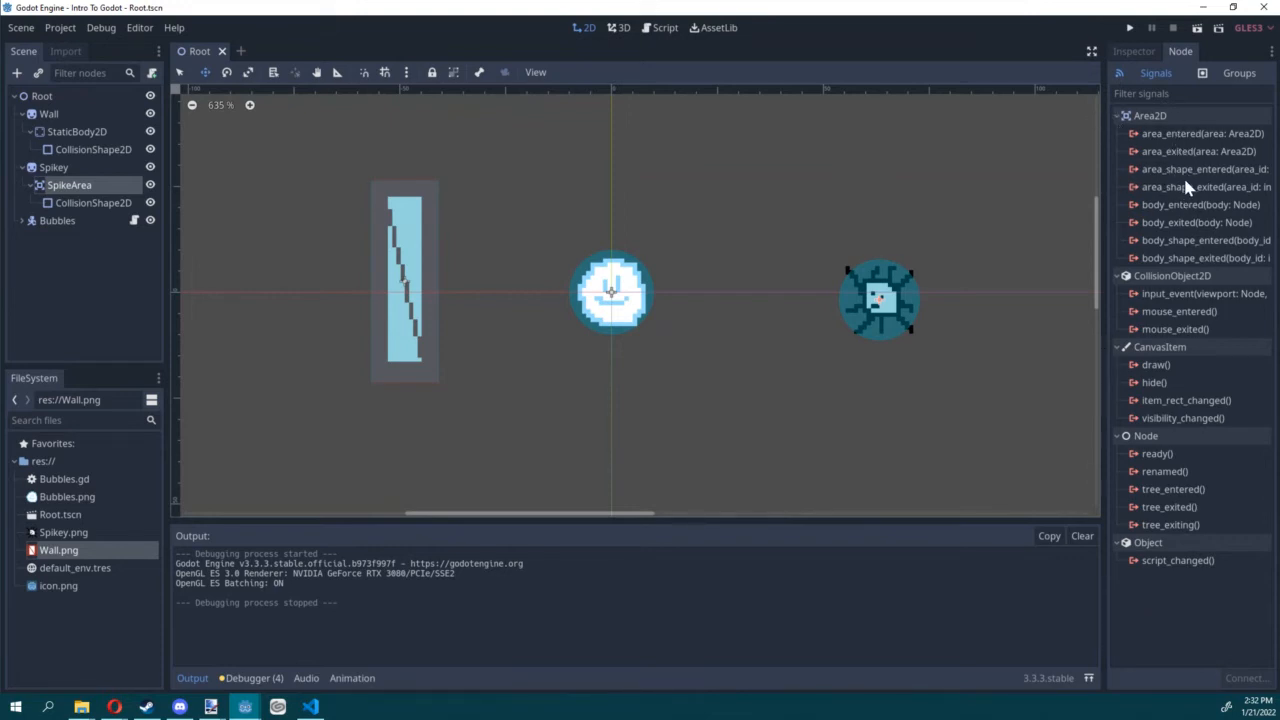
Step: Connect SpikeArea's body_entered signal to the Bubbles script with the receiver method _on_SpikeArea_body_entered
click(1188, 206)
mouse_move(1178, 216)
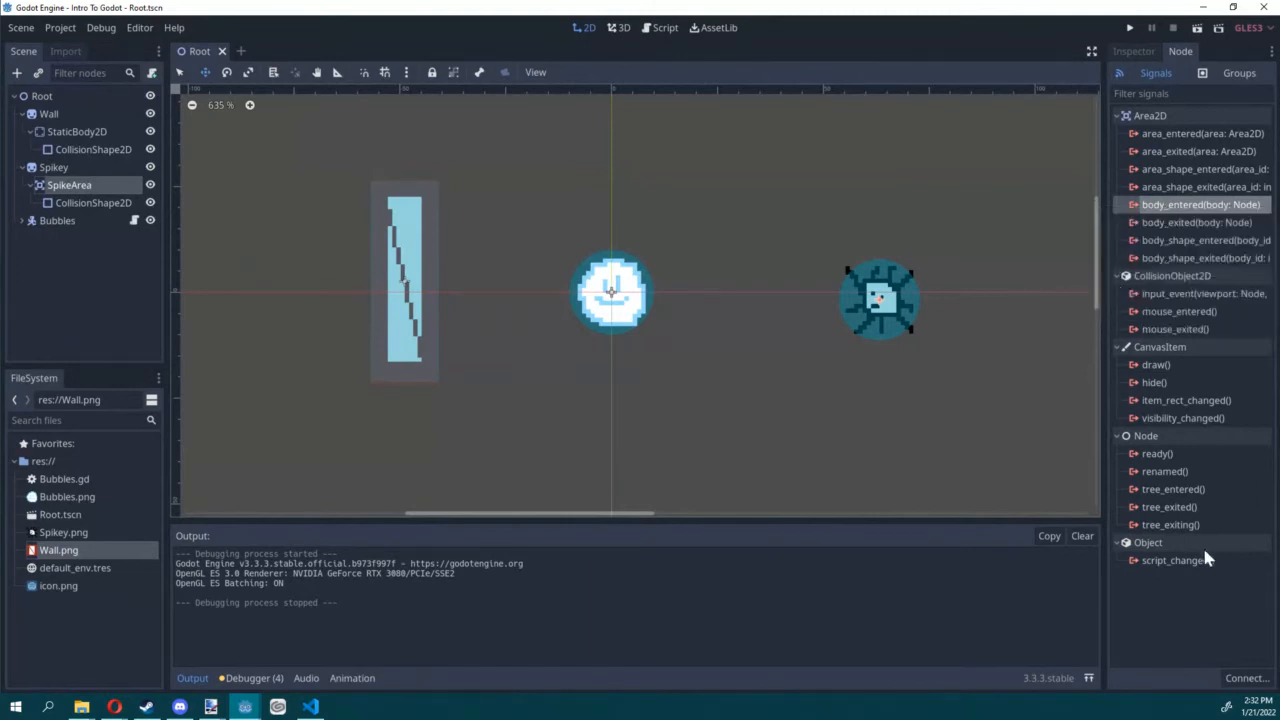
click(1245, 680)
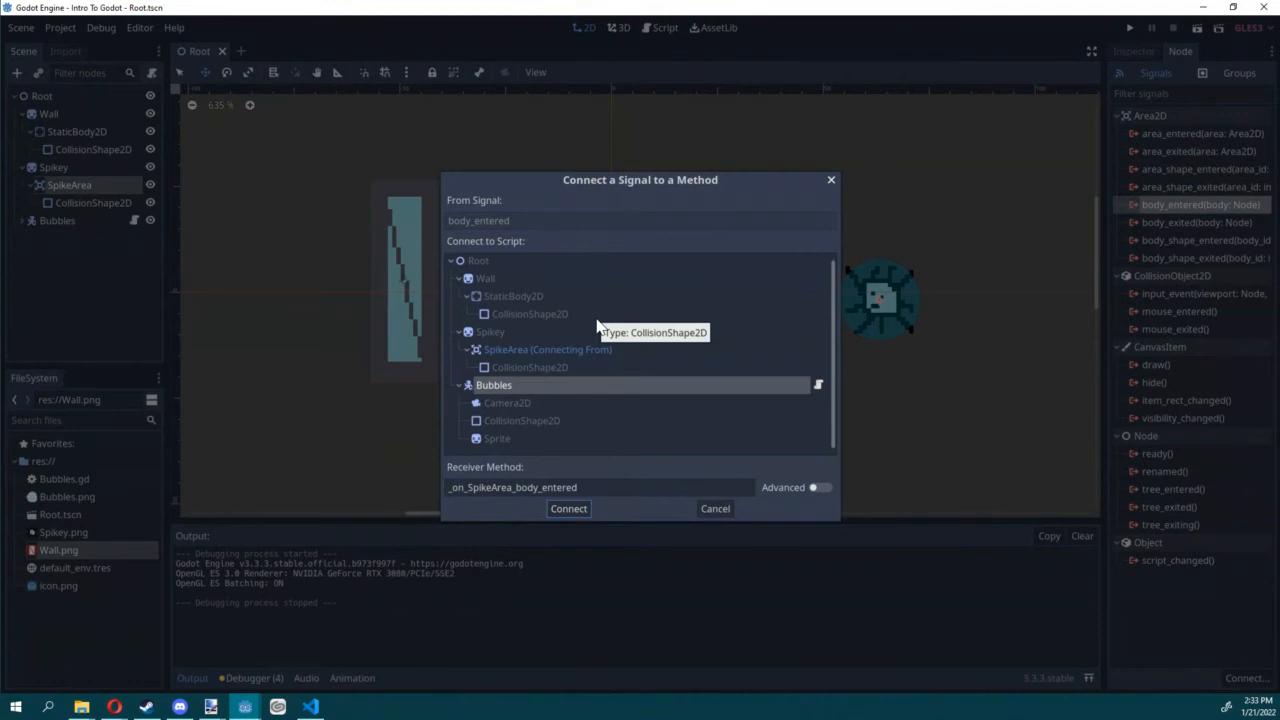
click(568, 508)
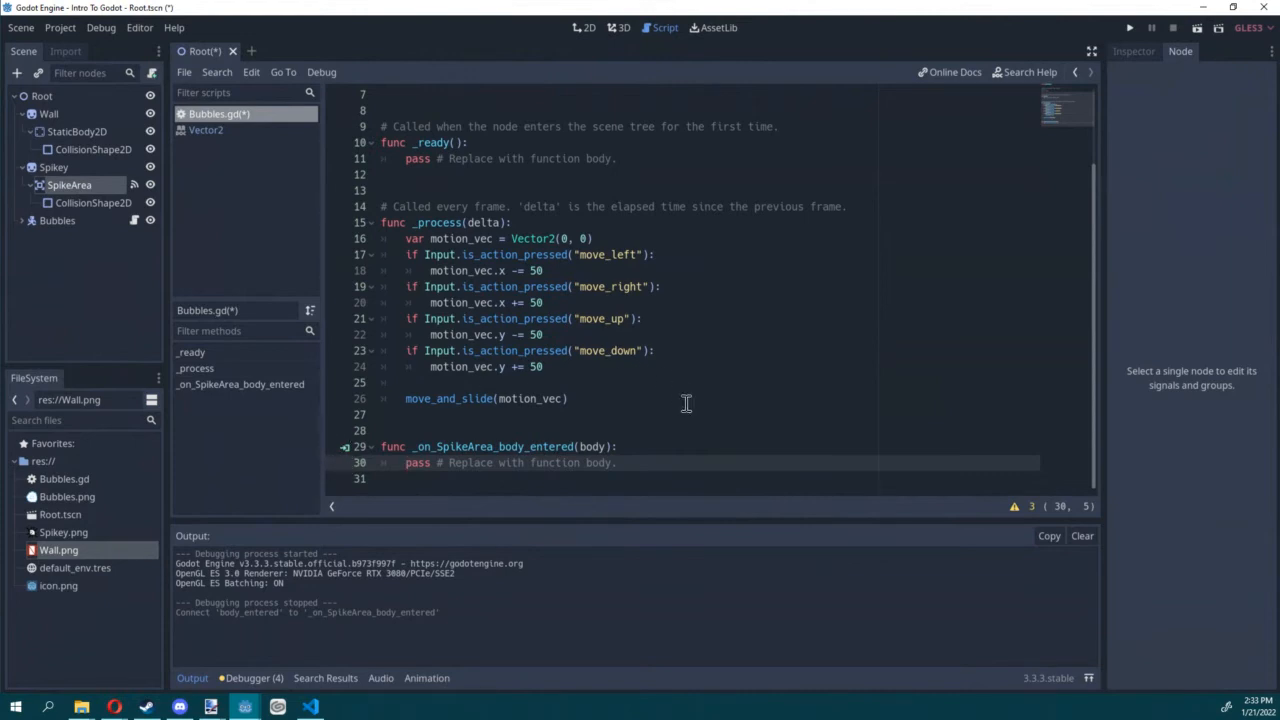
Step: Add the condition if body.name == "Bubbles": as the first line inside _on_SpikeArea_body_entered
click(654, 448)
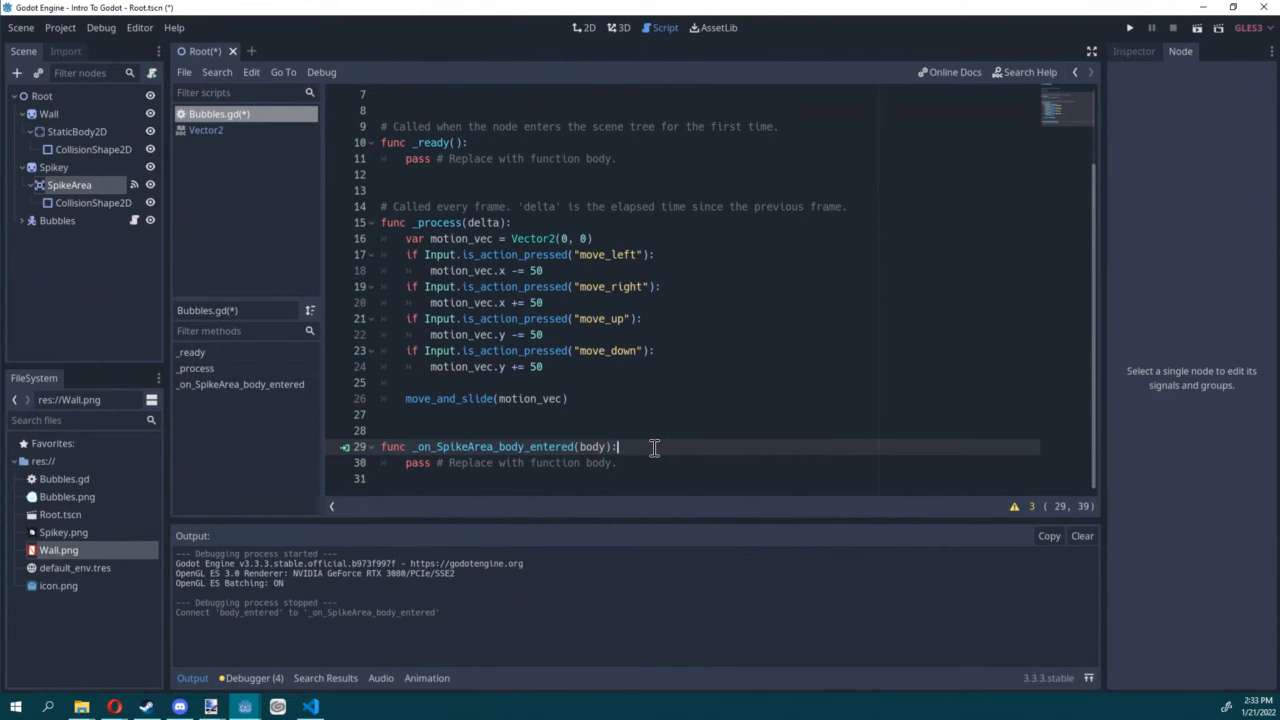
key(Return)
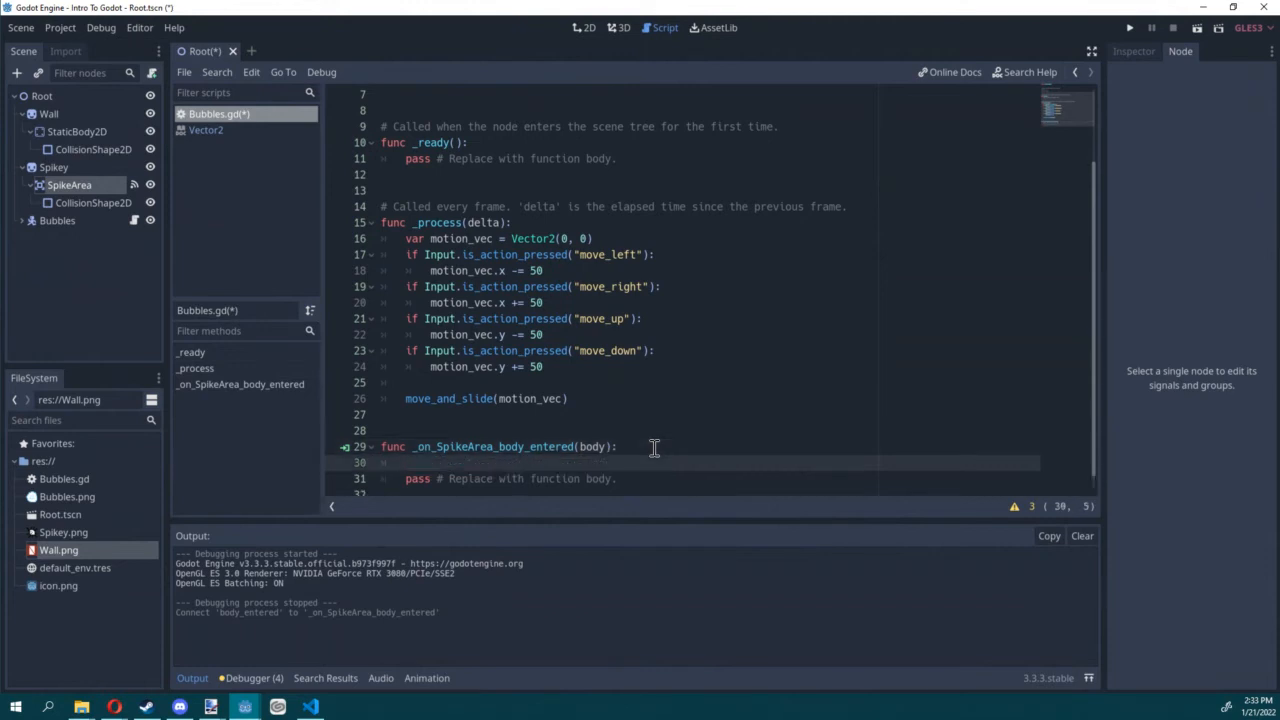
text(if body)
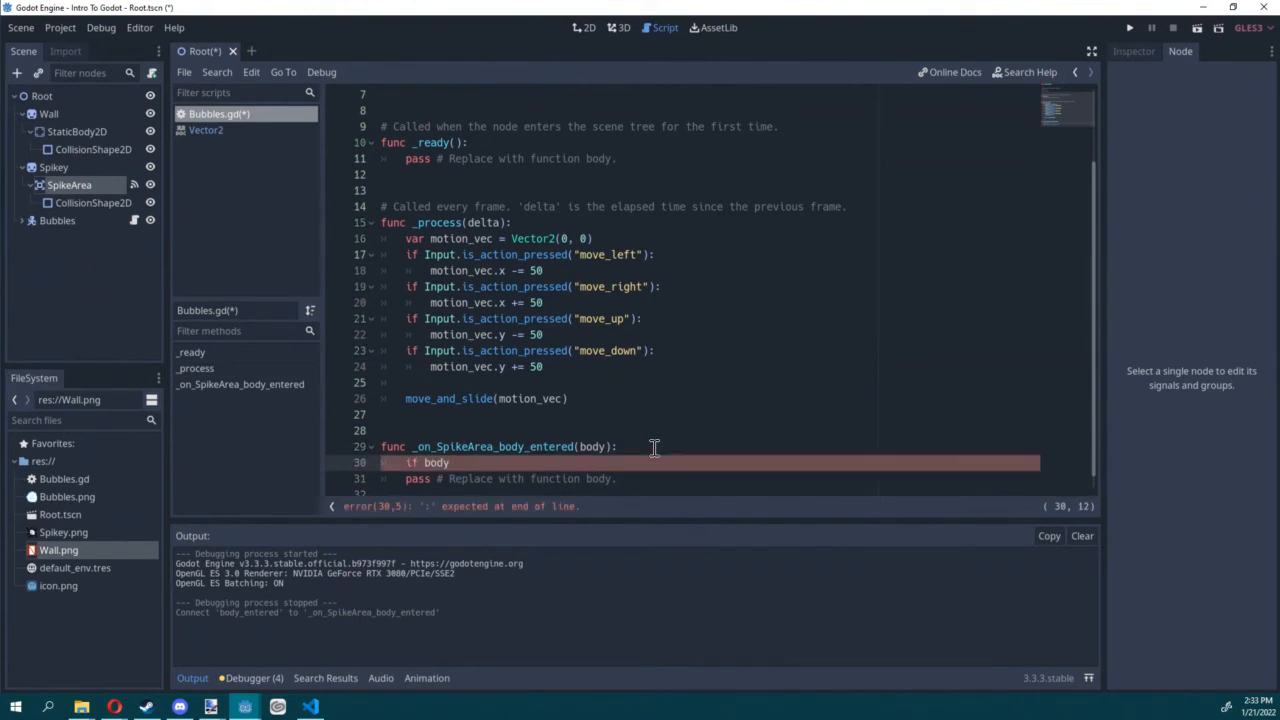
text(.name == "Bubbles":)
key(Return)
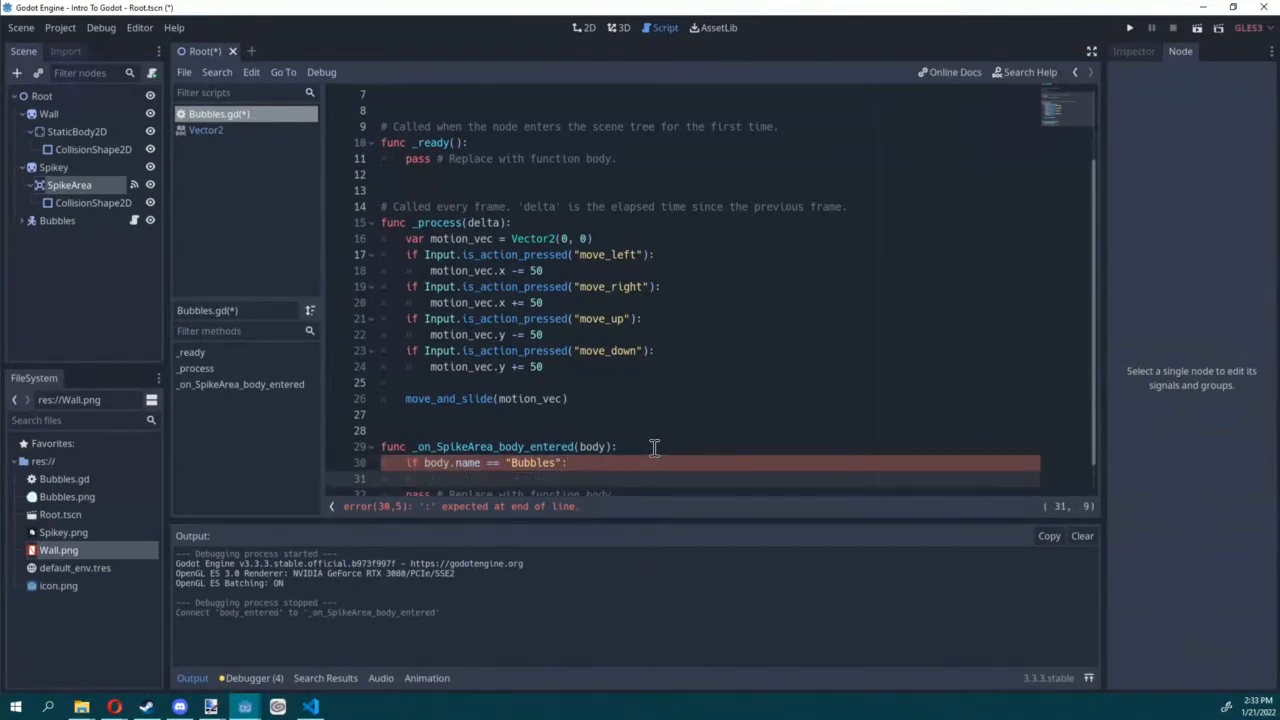
Step: Write self.modulate = Color(1, 0, 0, 1) inside the Bubbles condition, remove the placeholder pass line, and save the script
scroll(654, 446, down, 1)
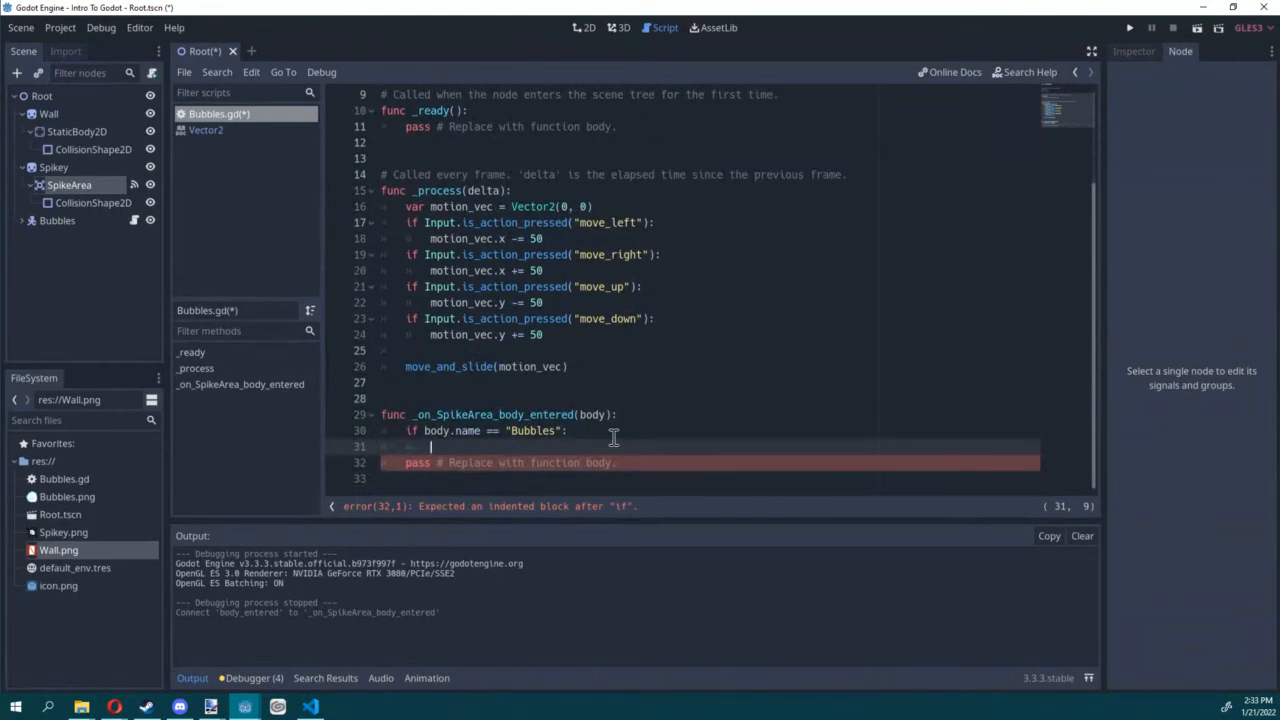
text(self.)
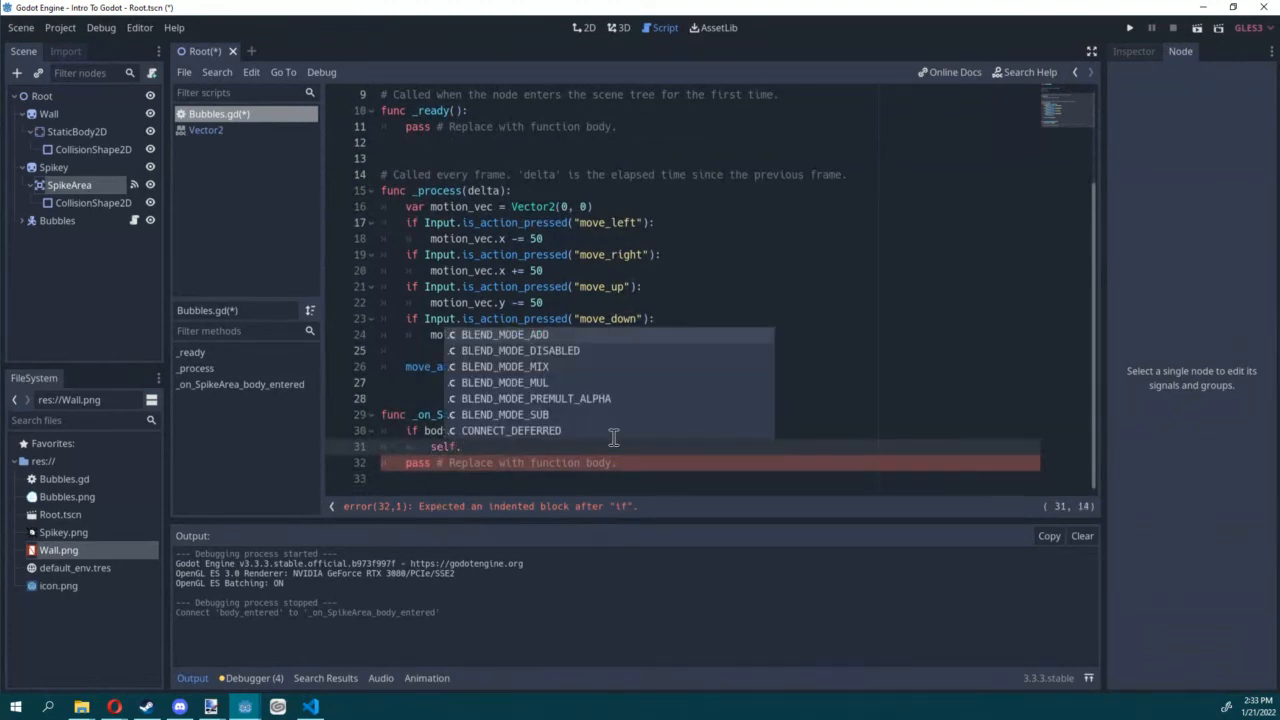
text(modulate )
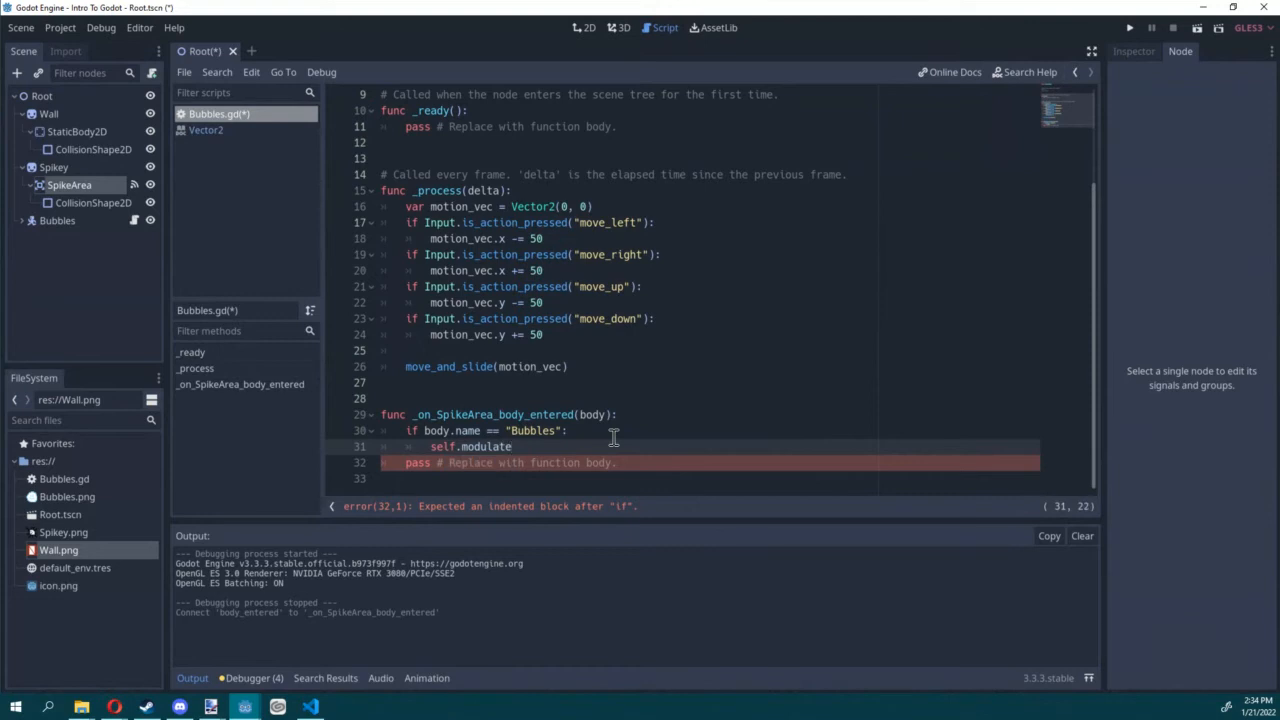
text(= Color()
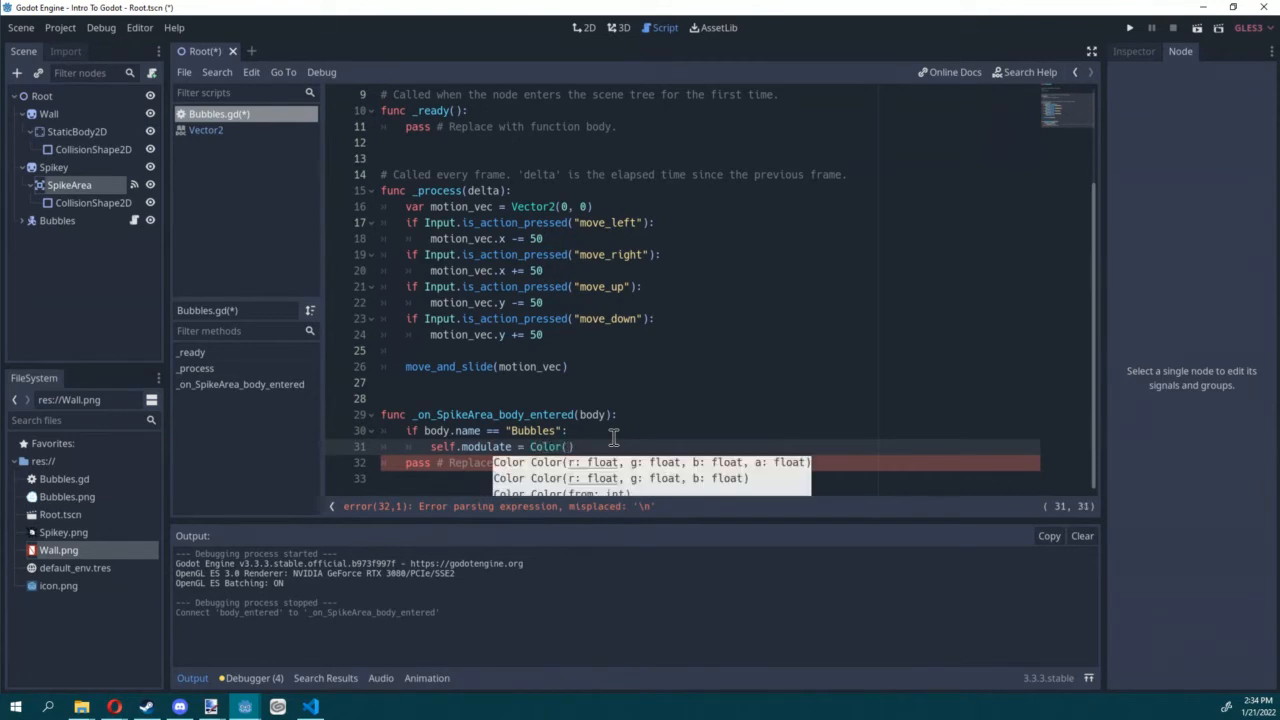
text(1, 0 ,0,)
key(BackSpace)
key(BackSpace)
key(BackSpace)
key(BackSpace)
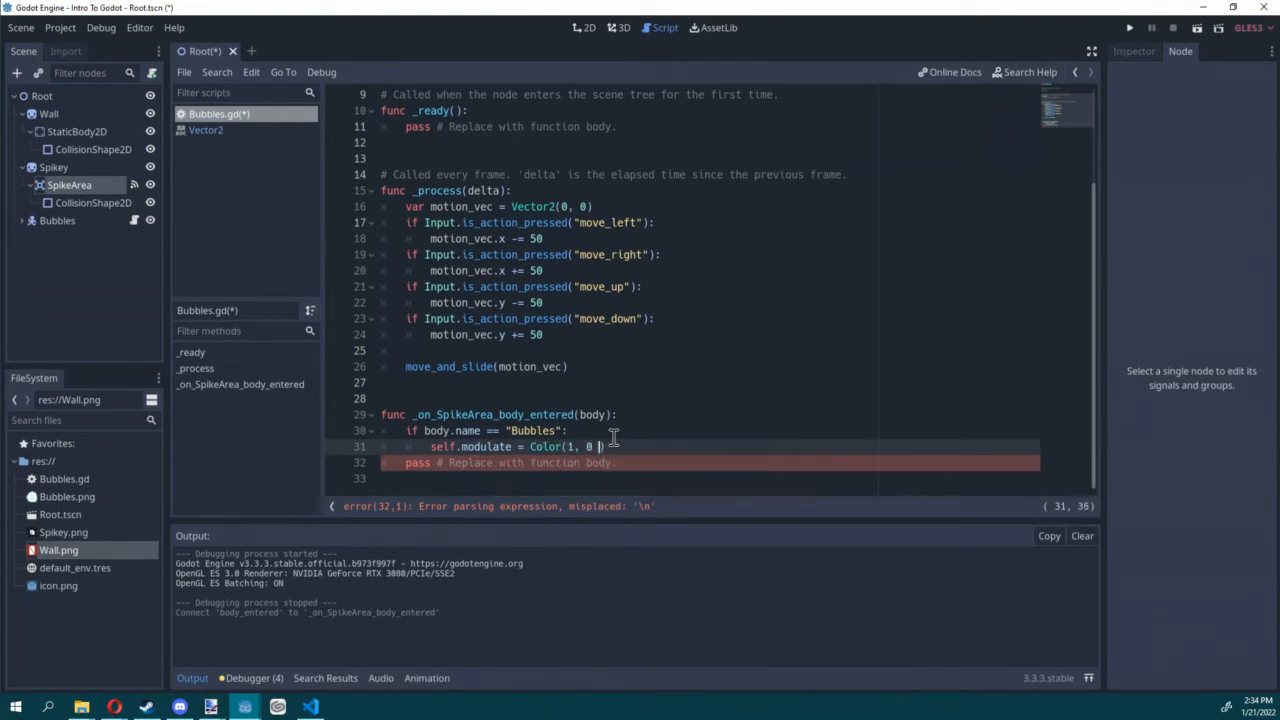
text(, 0, 1))
key(ctrl+s)
click(634, 465)
key(ctrl+x)
key(ctrl+s)
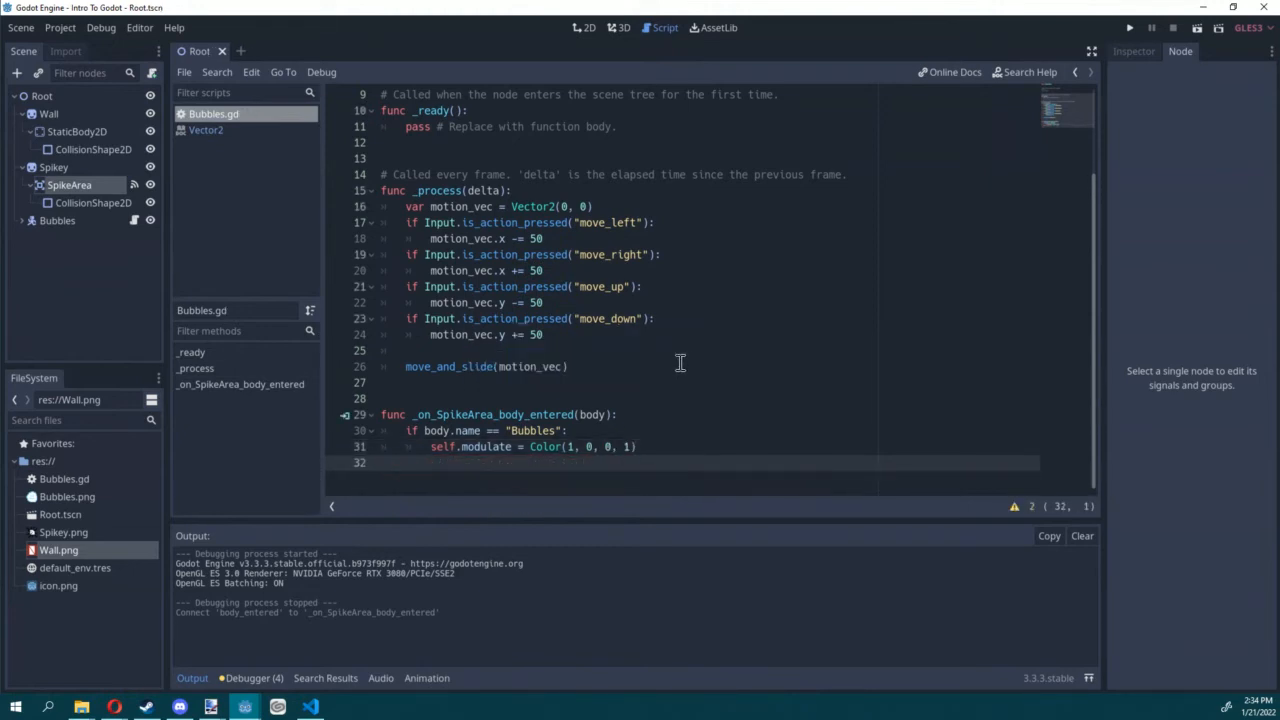
Step: Run the scene to test the Bubbles colour change on touching Spikey, and close the game
click(1193, 29)
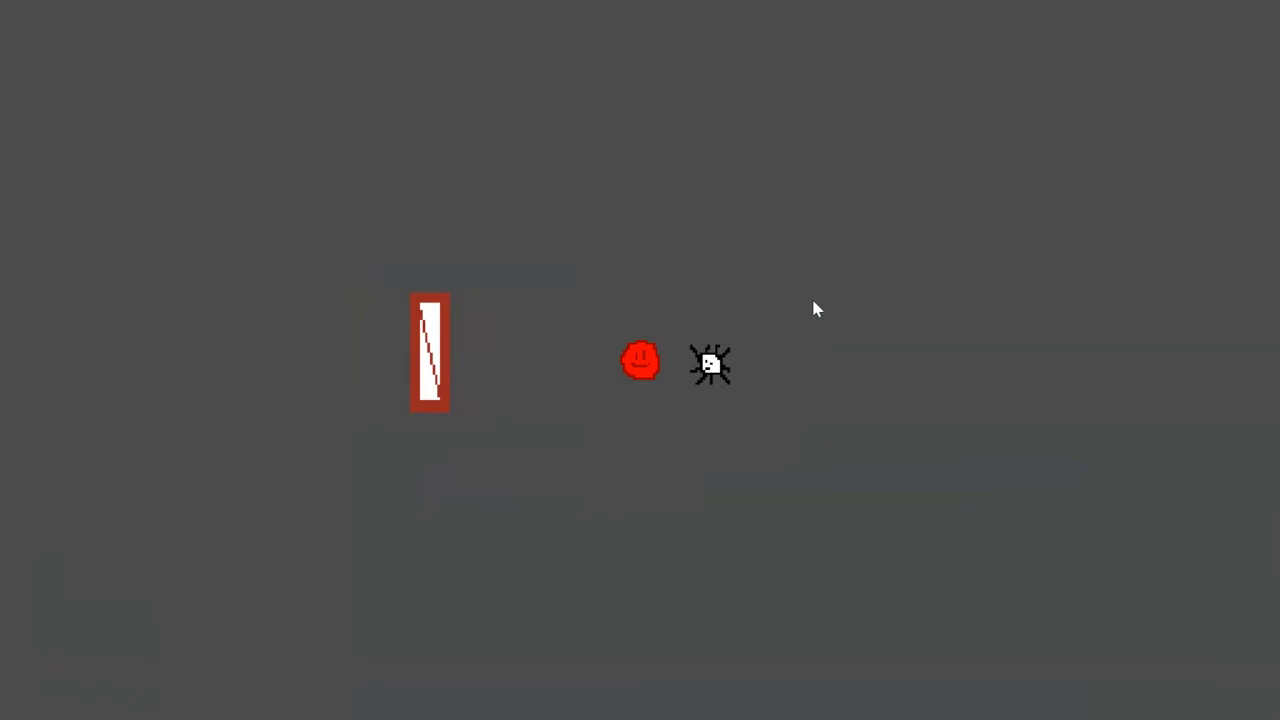
key(alt+F4)
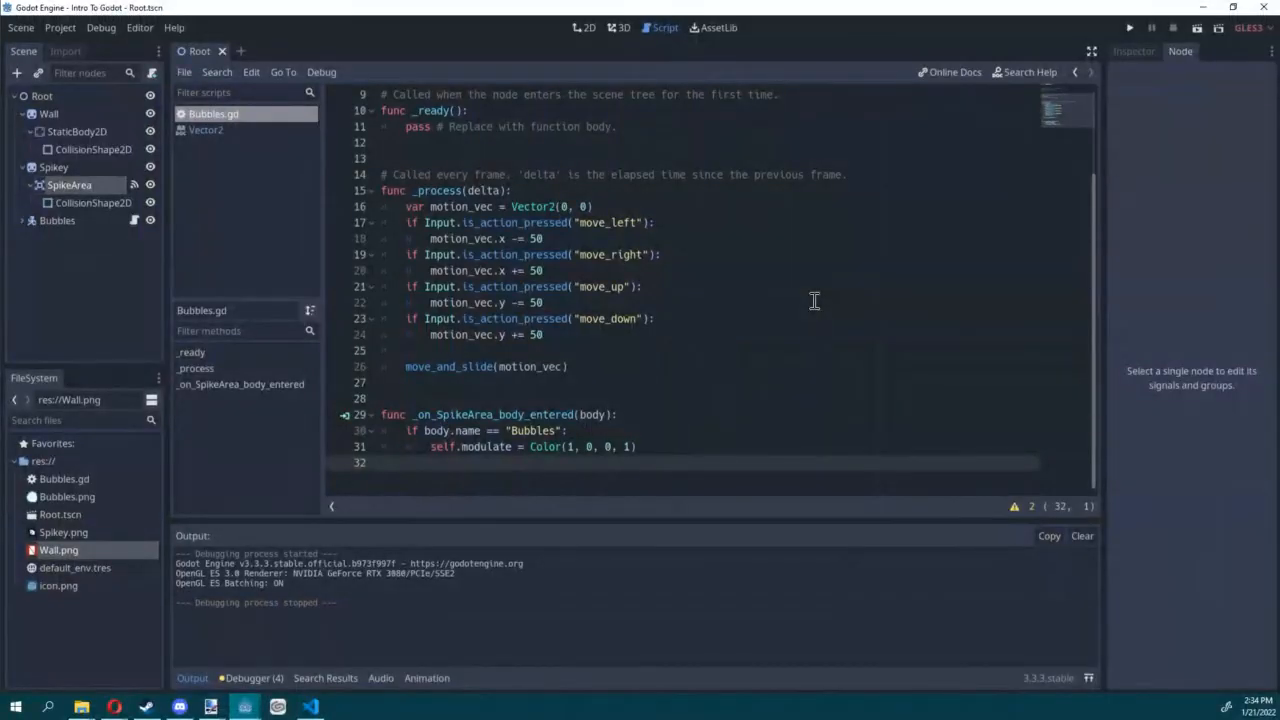
Step: Connect SpikeArea's body_exited signal to the Bubbles script with the receiver method _on_SpikeArea_body_exited
click(51, 186)
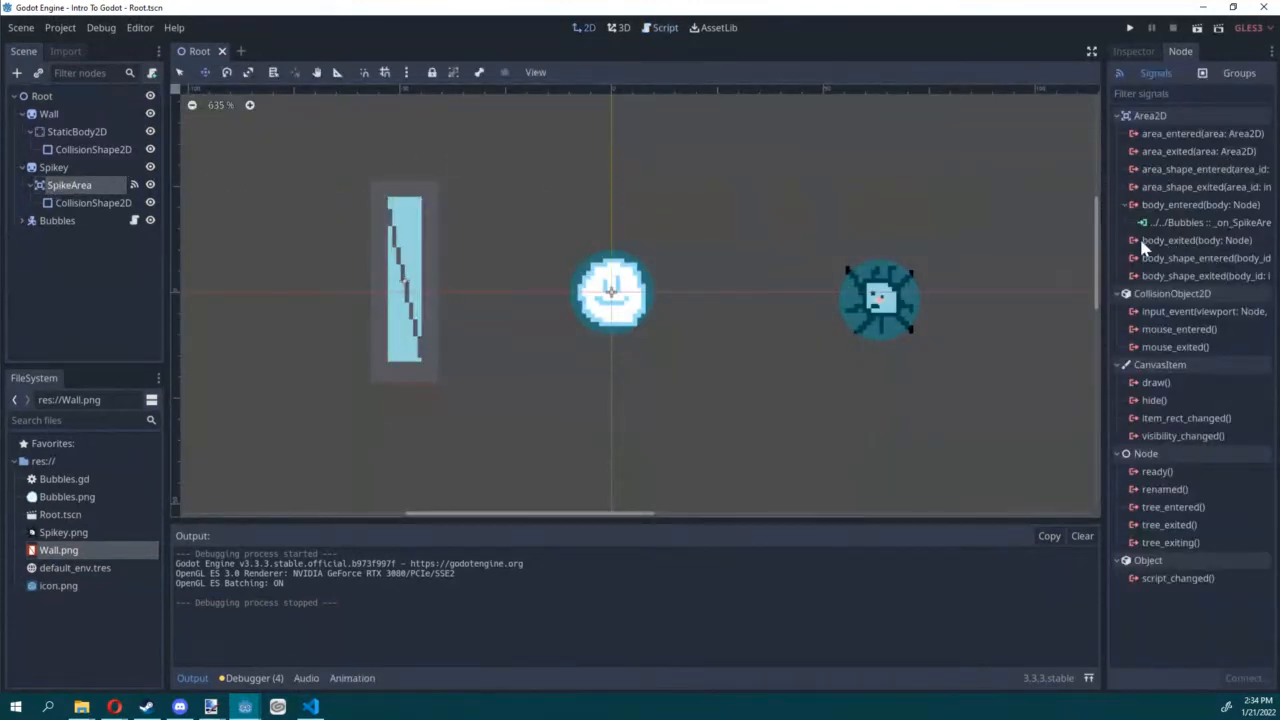
click(1175, 245)
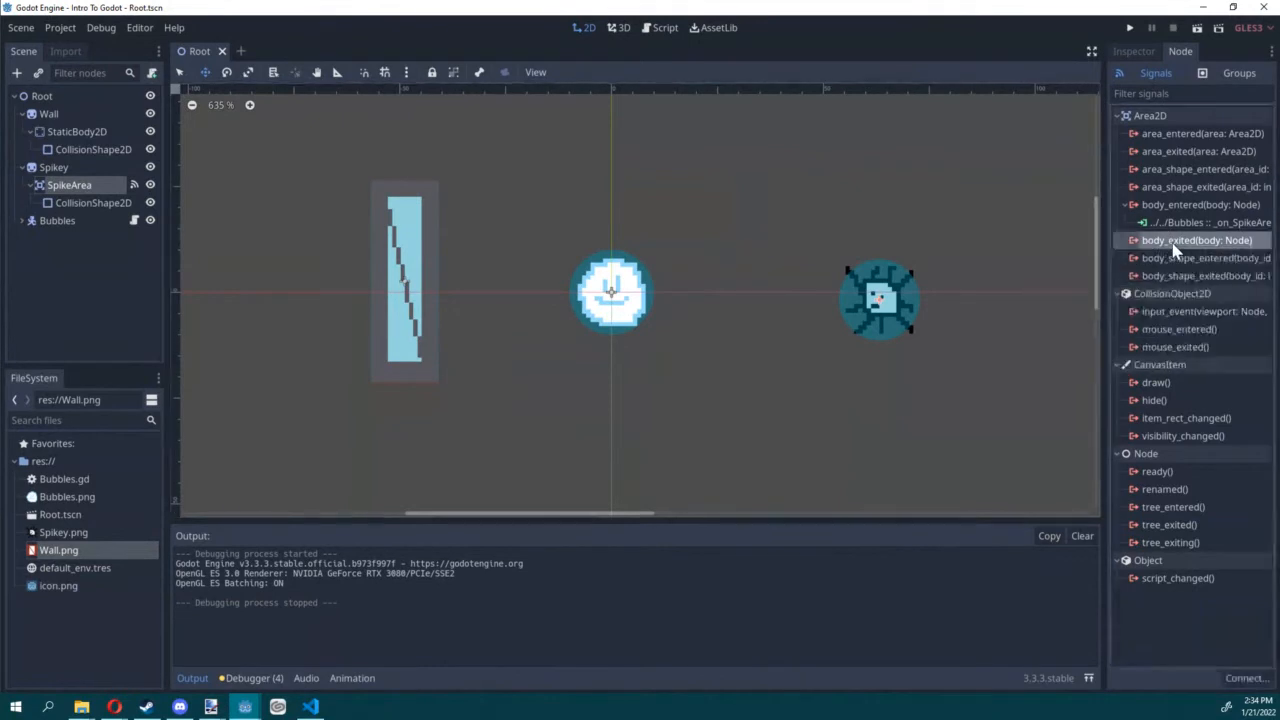
click(1253, 684)
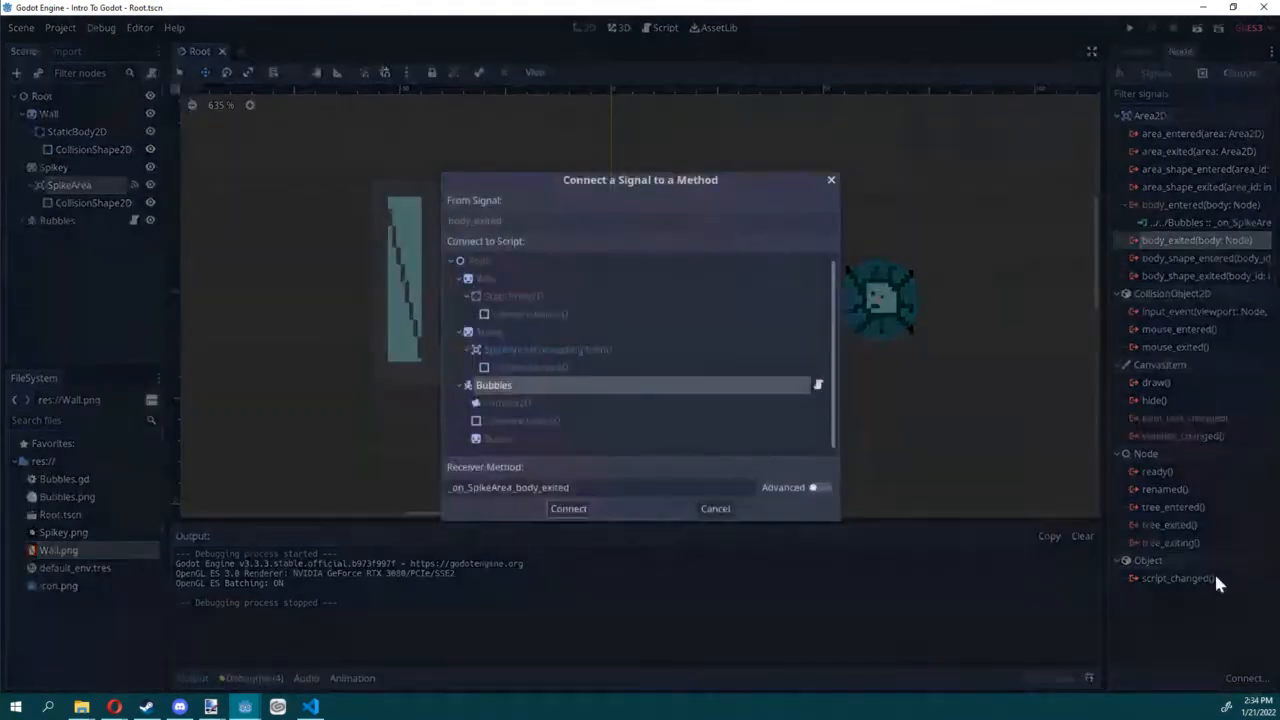
click(567, 509)
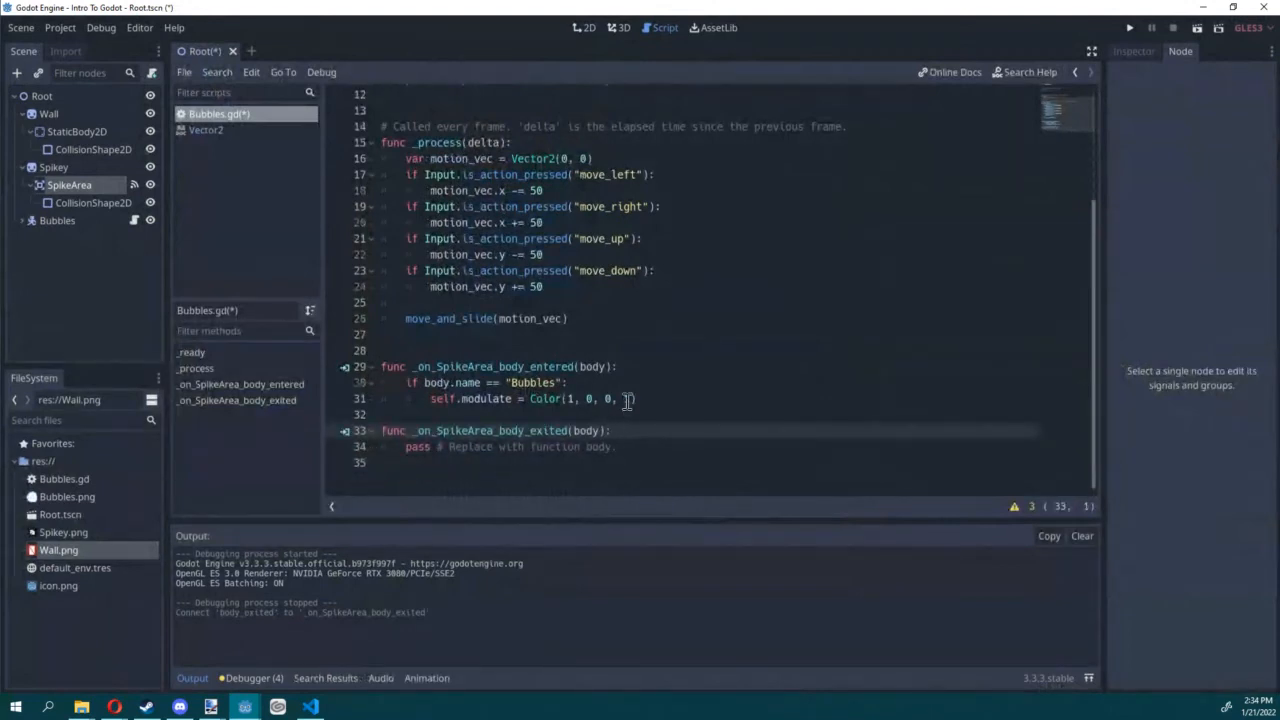
Step: Copy the if body.name block from the body_entered handler into _on_SpikeArea_body_exited, replacing its placeholder pass line
drag(664, 398, 378, 382)
key(BackSpace)
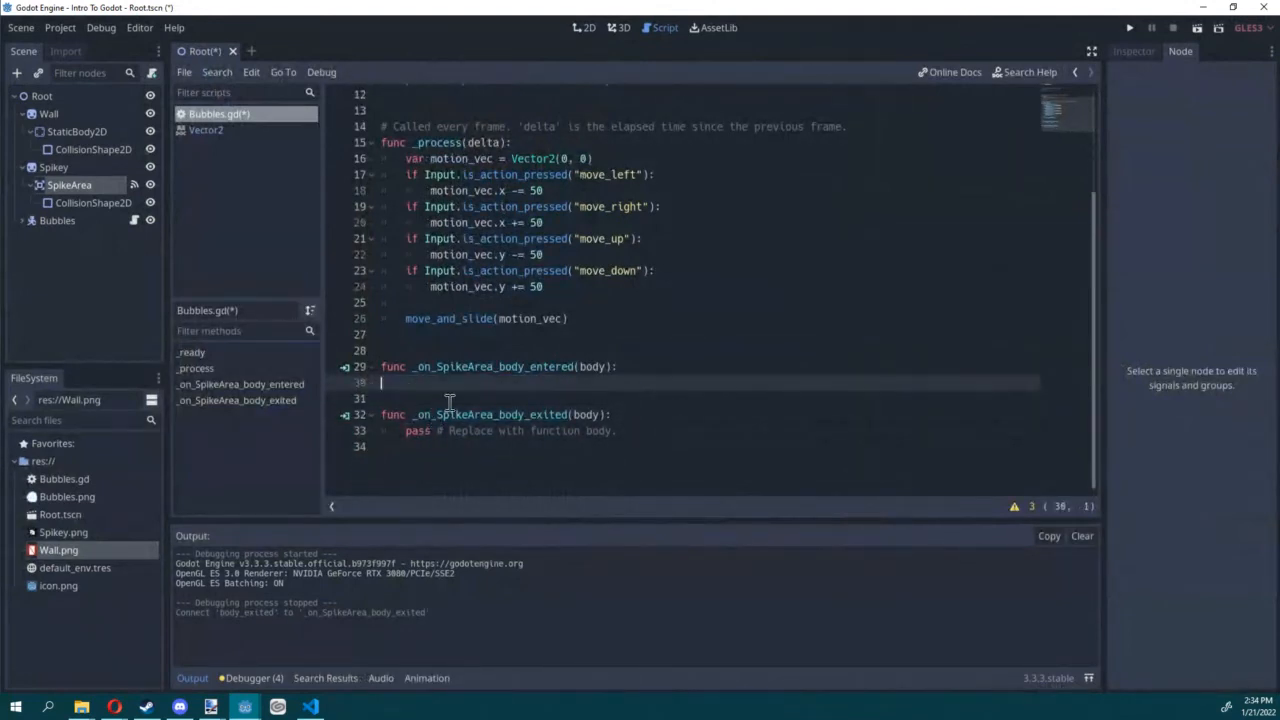
key(ctrl+v)
drag(670, 418, 334, 403)
key(ctrl+c)
drag(404, 463, 851, 457)
key(ctrl+v)
click(630, 462)
key(shift+Tab)
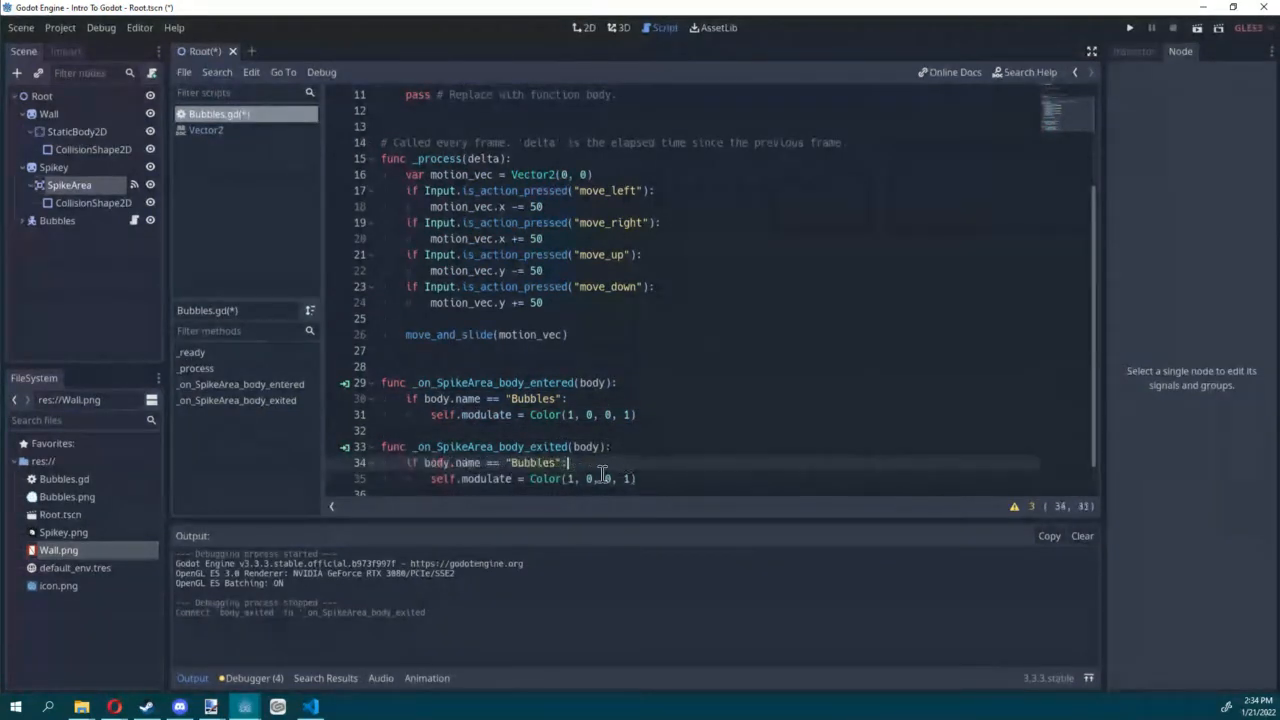
Step: Set the modulate colour in _on_SpikeArea_body_exited to Color(1, 1, 1, 1) and save the script
drag(585, 479, 608, 479)
text(1, 1)
click(640, 460)
key(ctrl+s)
Step: Run the scene to test the Bubbles colour when moving onto and off Spikey, and stop the game
click(1199, 28)
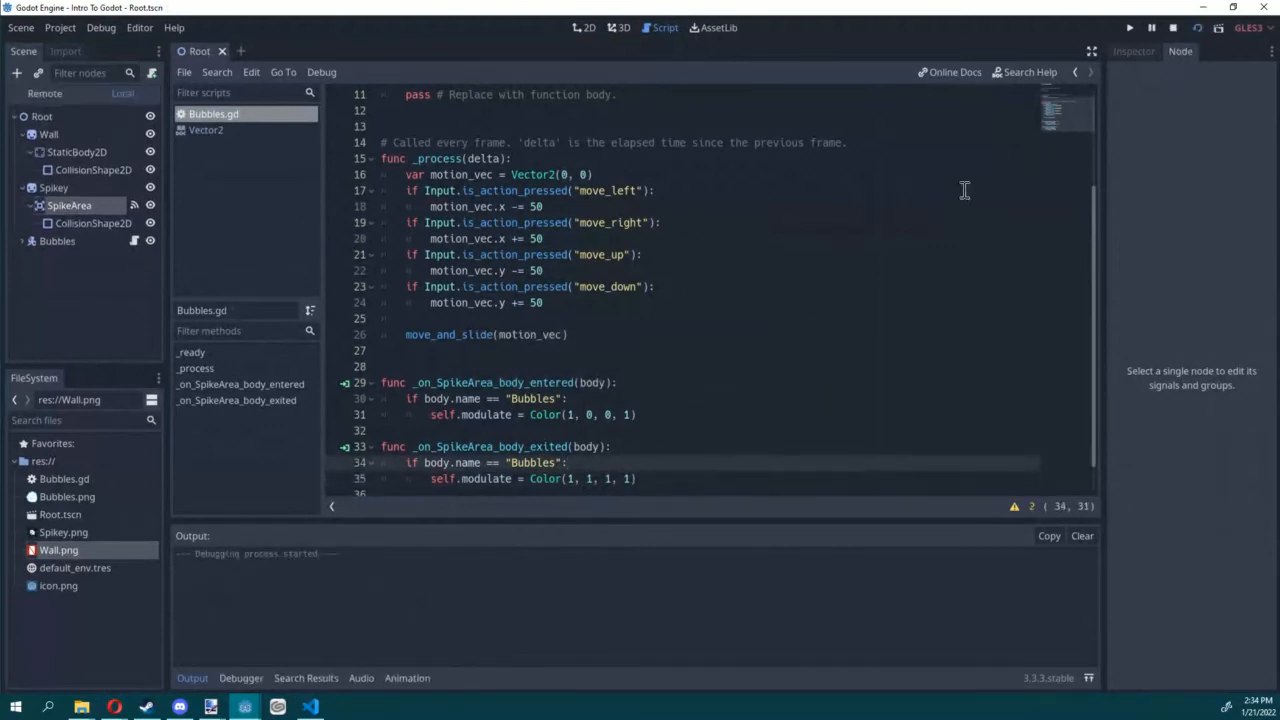
key(Right)
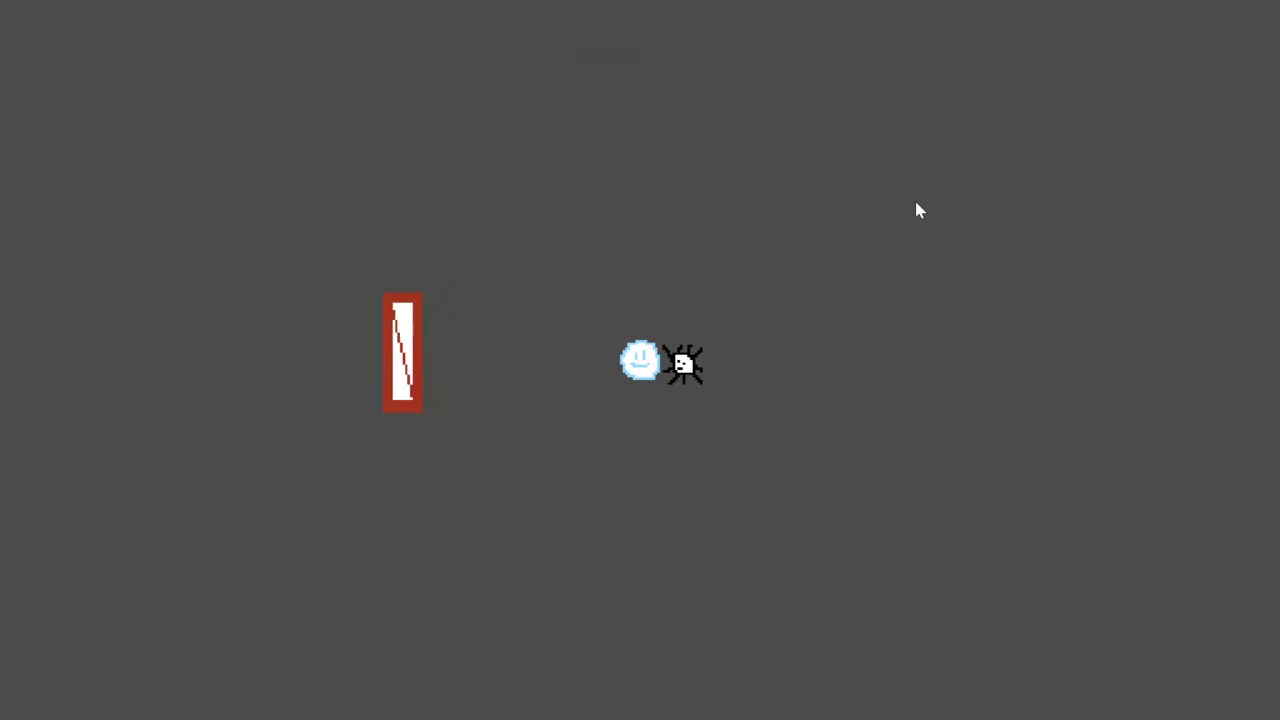
key(Left)
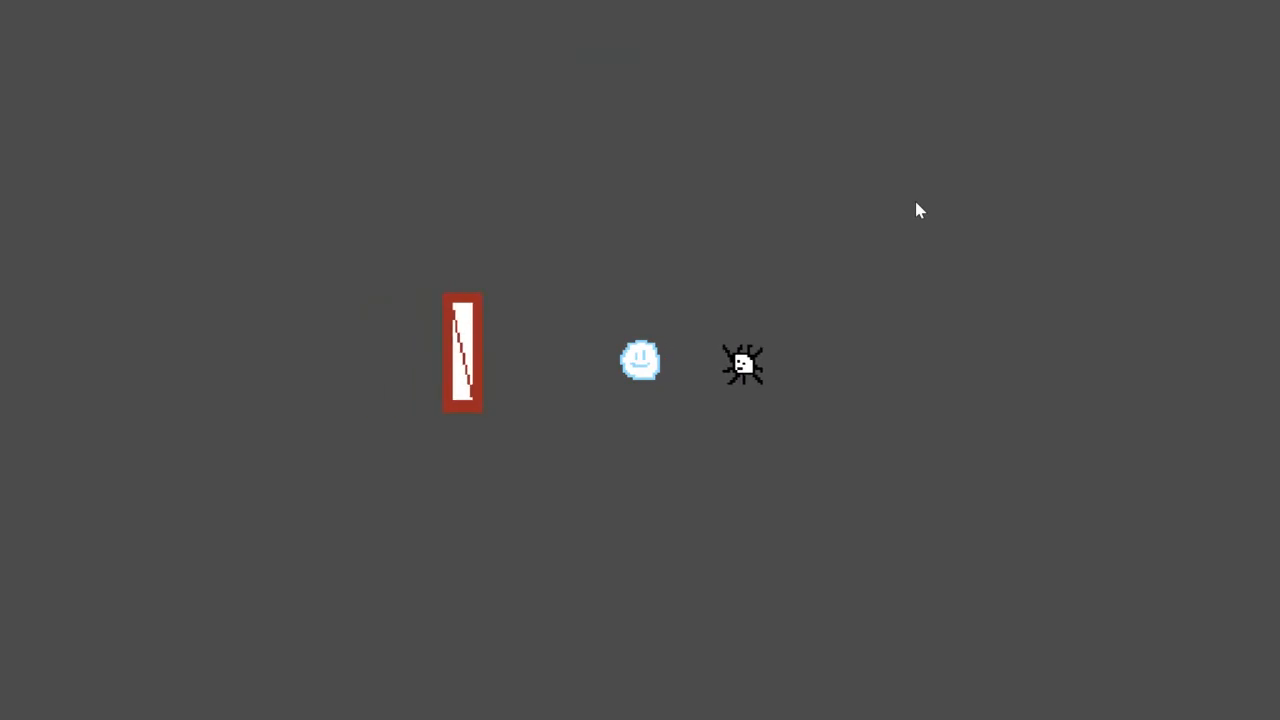
key(F8)
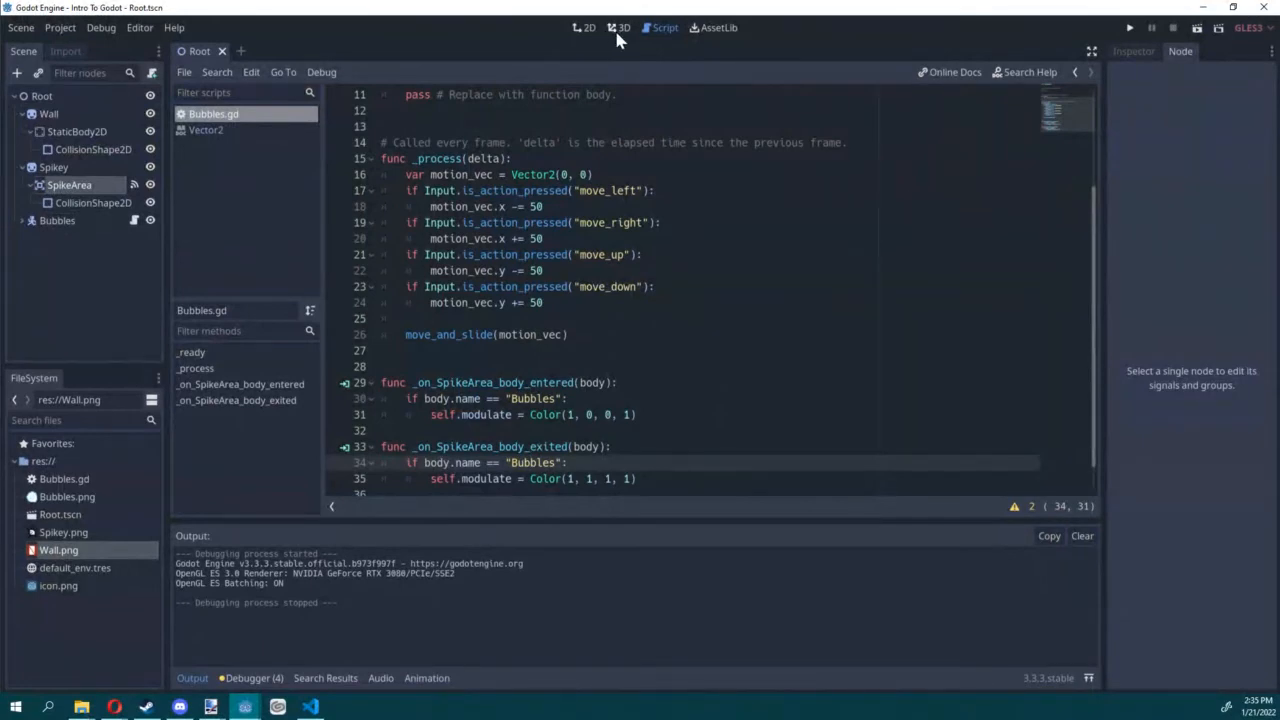
Step: Return to the 2D view, collapse the Spikey and Wall branches in the scene tree, and select Wall
click(586, 28)
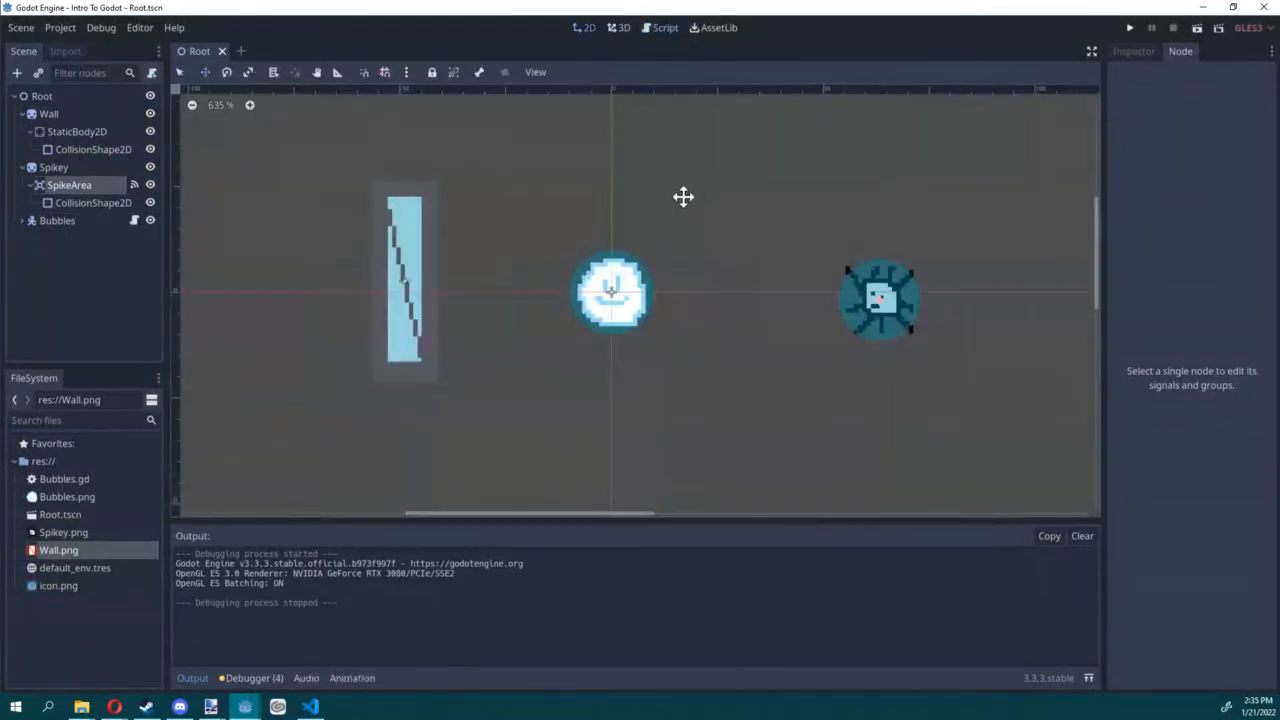
scroll(680, 194, down, 2)
click(22, 167)
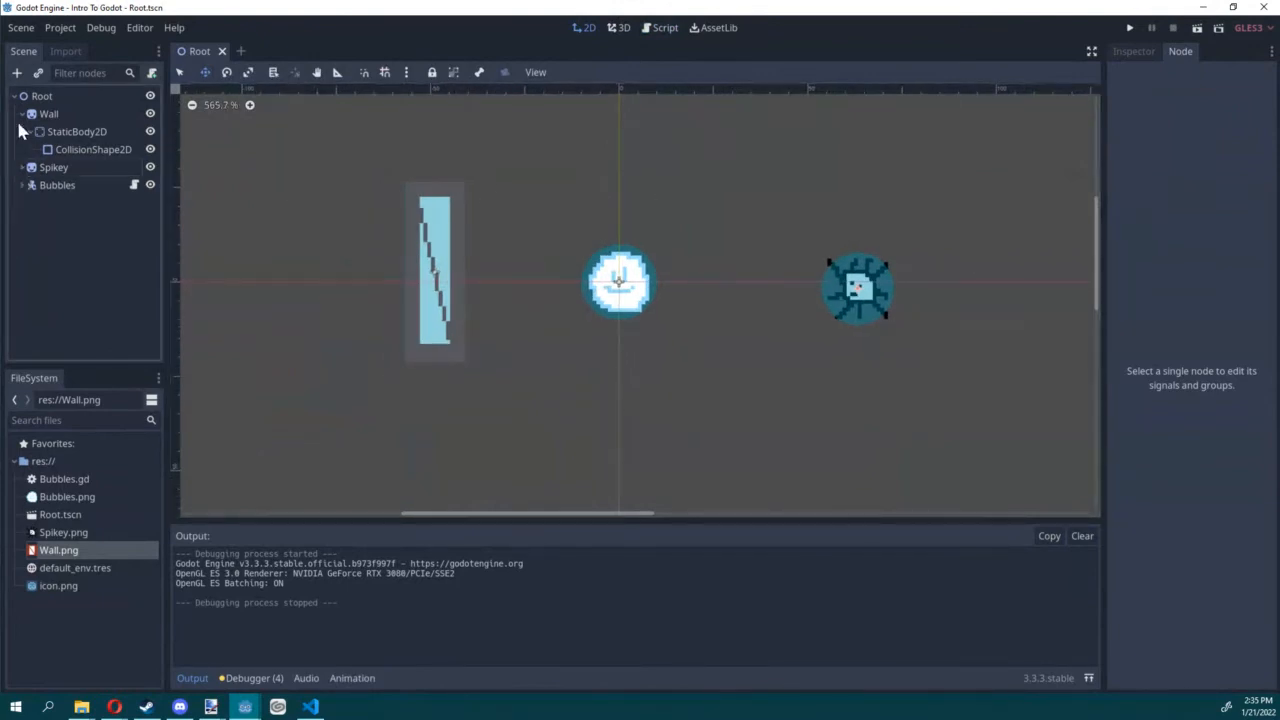
click(22, 114)
click(45, 114)
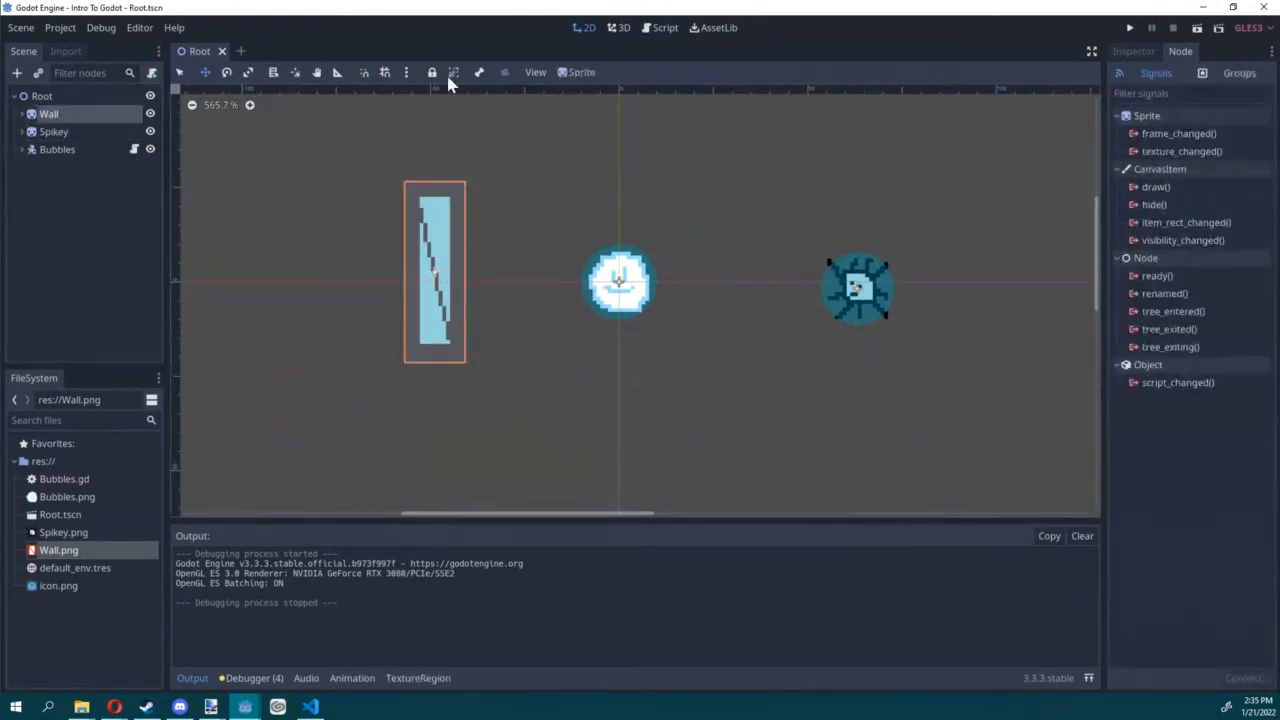
Step: Turn on grid snapping and set the grid step to 1 px by 1 px
click(405, 72)
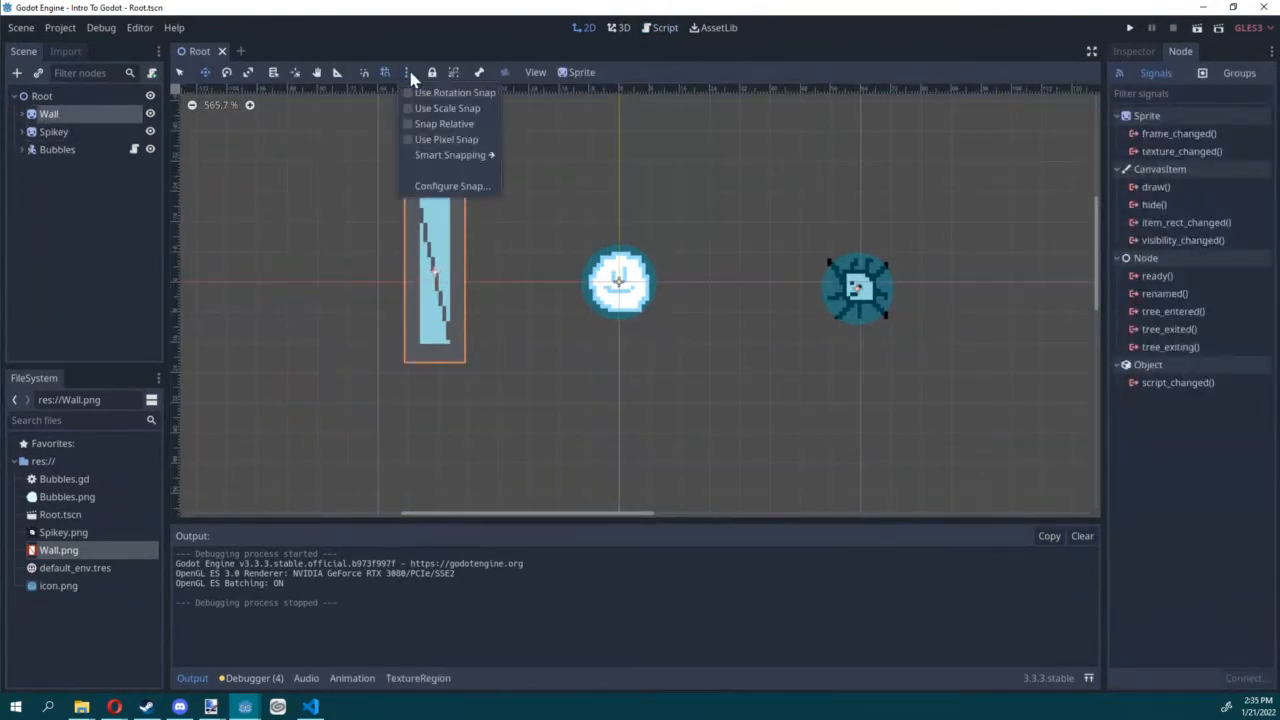
click(459, 176)
double_click(645, 311)
text(1)
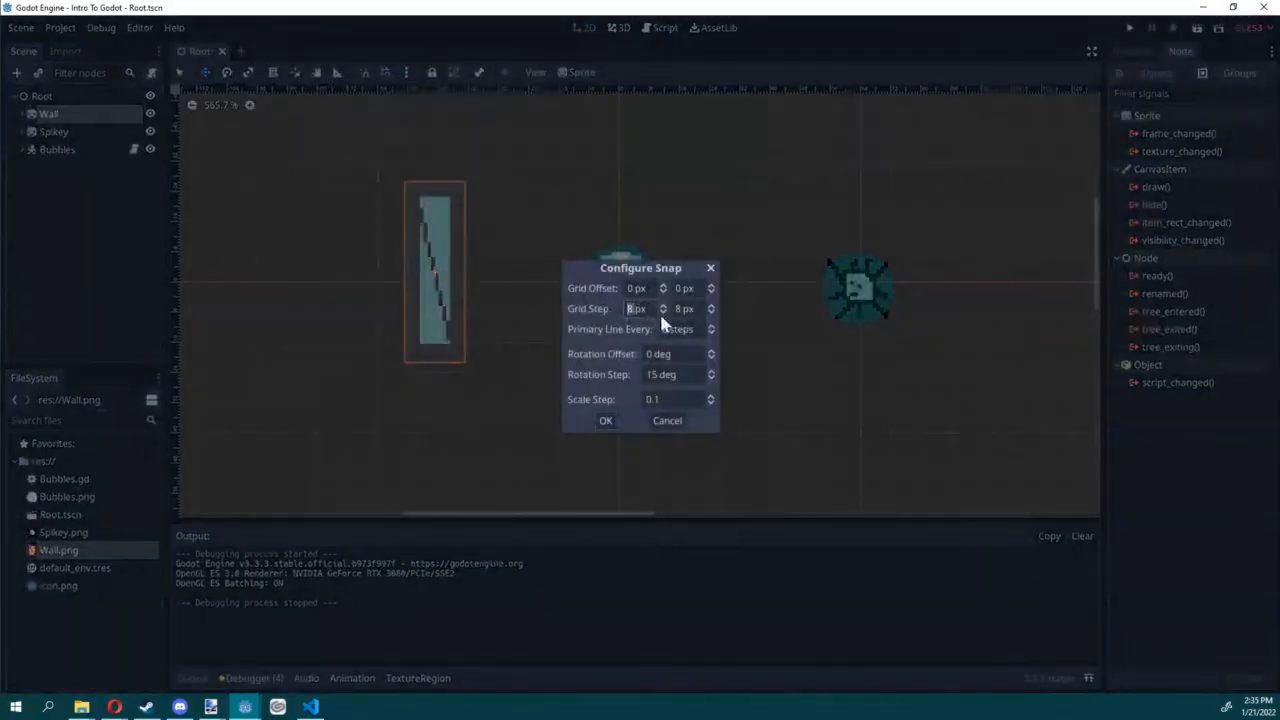
double_click(684, 309)
text(1)
click(606, 422)
Step: Duplicate Wall, rotate the copy 90 degrees and place it at (-33, 29), and duplicate that copy to (-33, -35)
scroll(328, 286, down, 4)
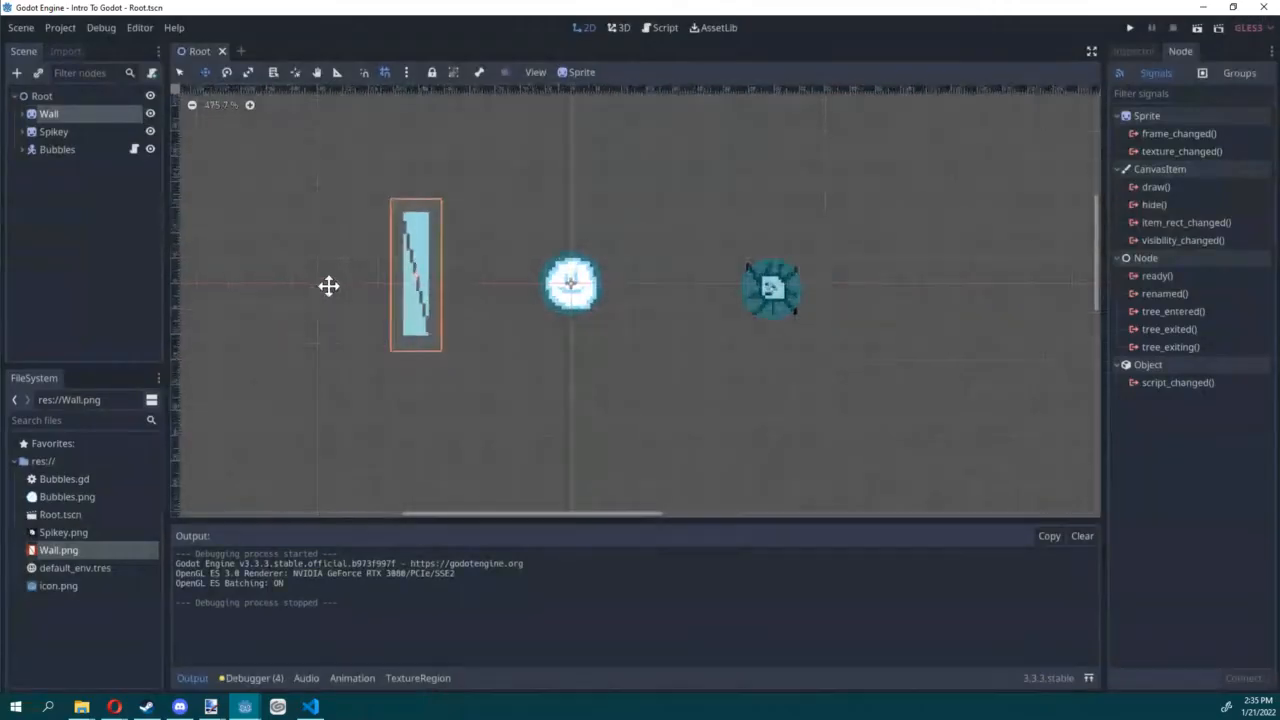
middle_drag(338, 286, 467, 286)
key(ctrl+d)
drag(629, 351, 584, 466)
click(227, 75)
click(205, 72)
drag(577, 403, 617, 203)
key(ctrl+d)
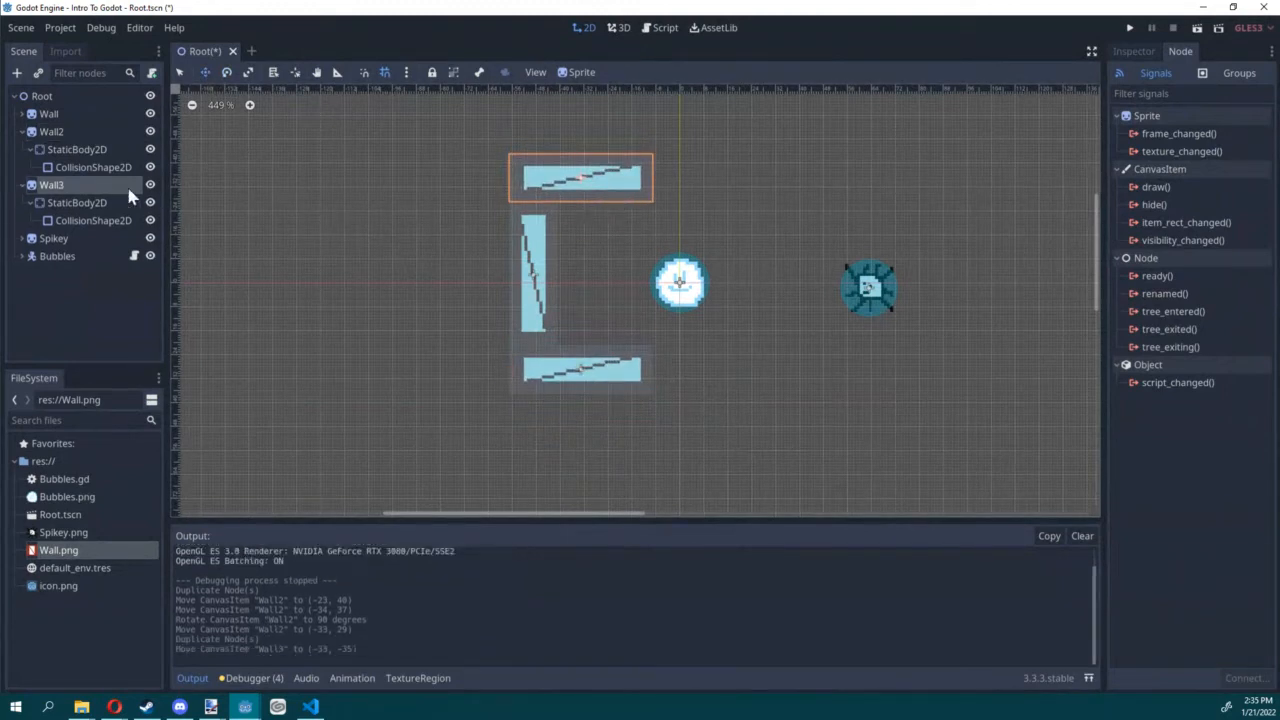
Step: Duplicate both horizontal walls three times, lining the copies up end to end into a corridor around Bubbles and Spikey
ctrl+click(52, 131)
key(ctrl+d)
drag(707, 376, 937, 375)
key(ctrl+d)
key(ctrl+d)
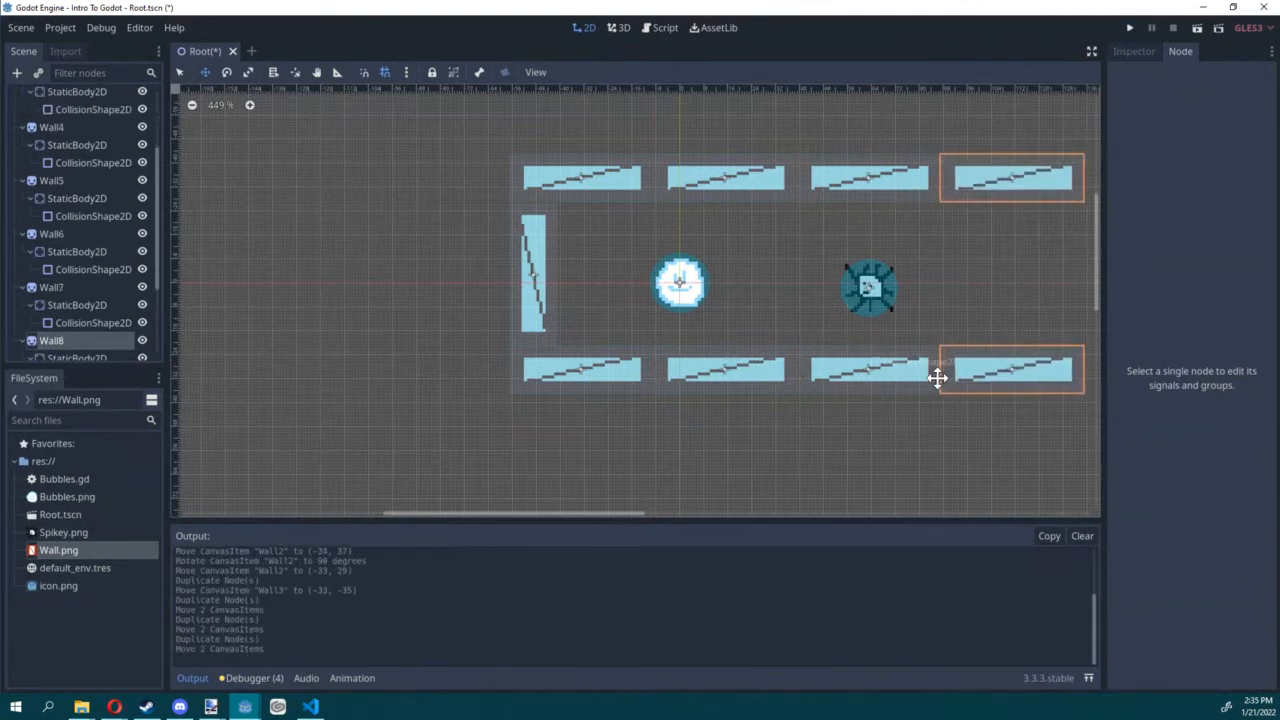
Step: Run the current scene, steer Bubbles against the corridor walls to test the collisions, and stop the game
middle_drag(968, 271, 842, 264)
click(1196, 29)
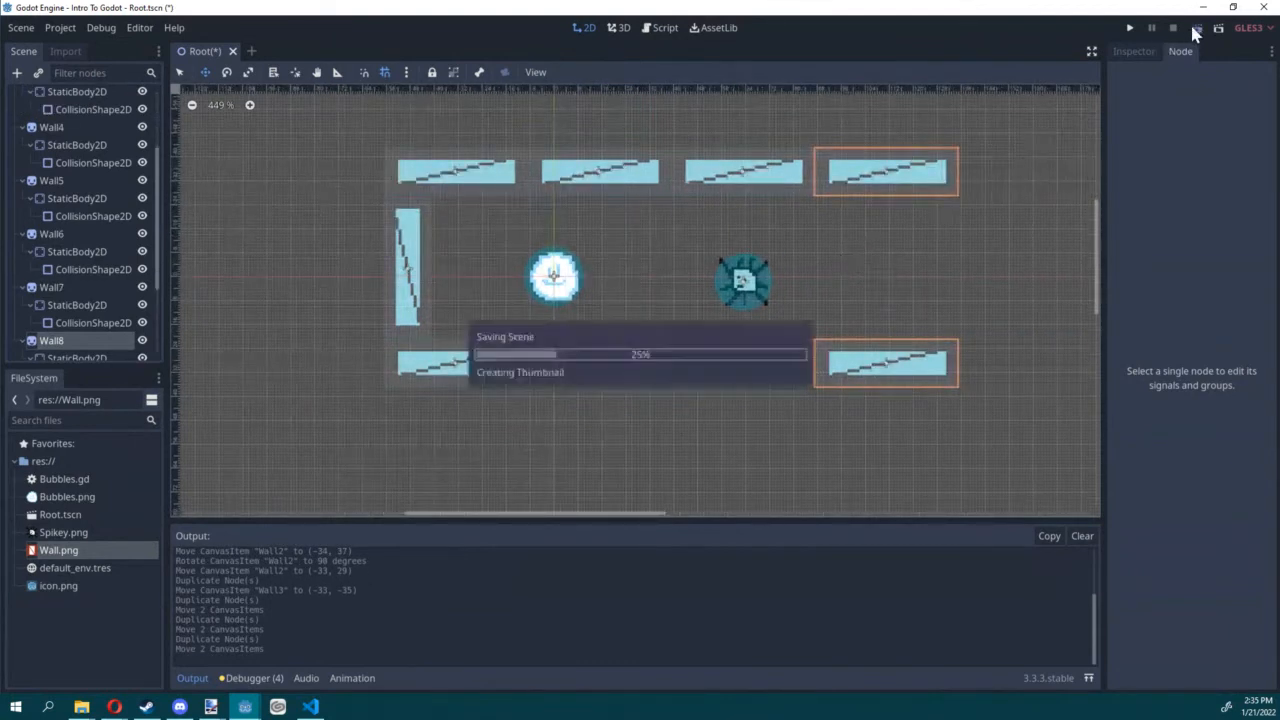
key(Up)
key(Right)
key(Down)
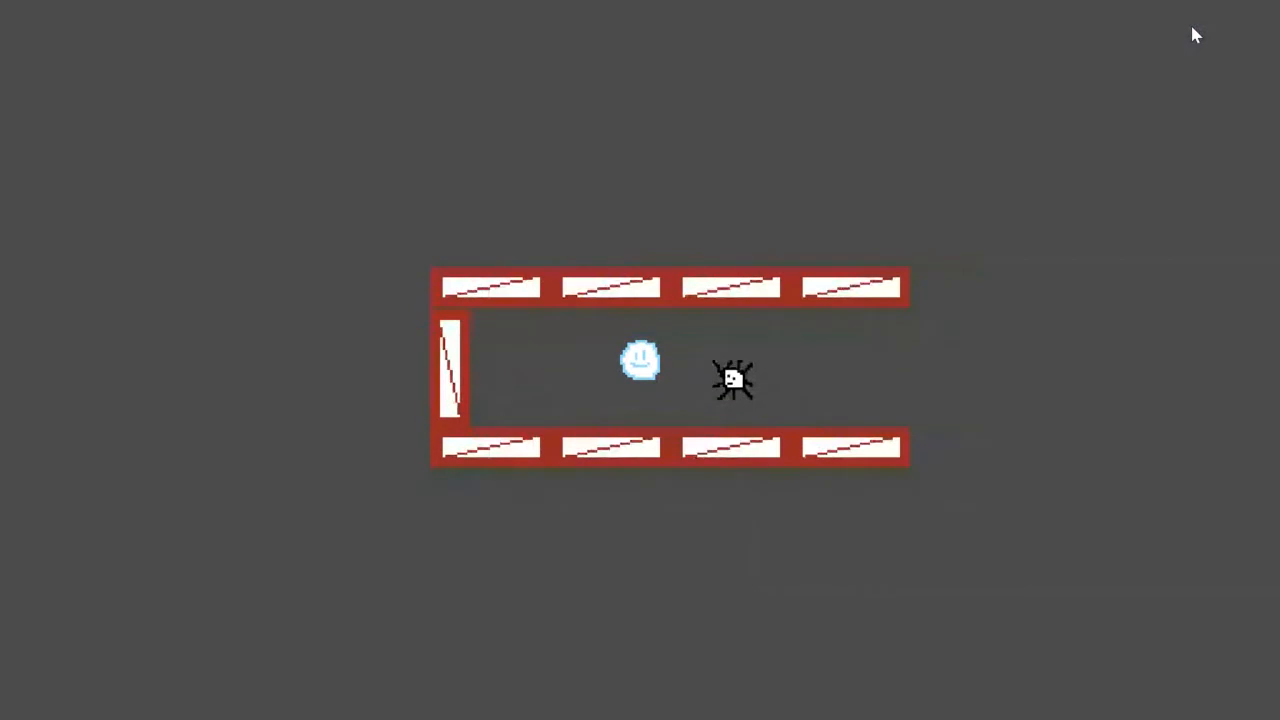
key(Left)
key(Up)
key(Up)
key(Right)
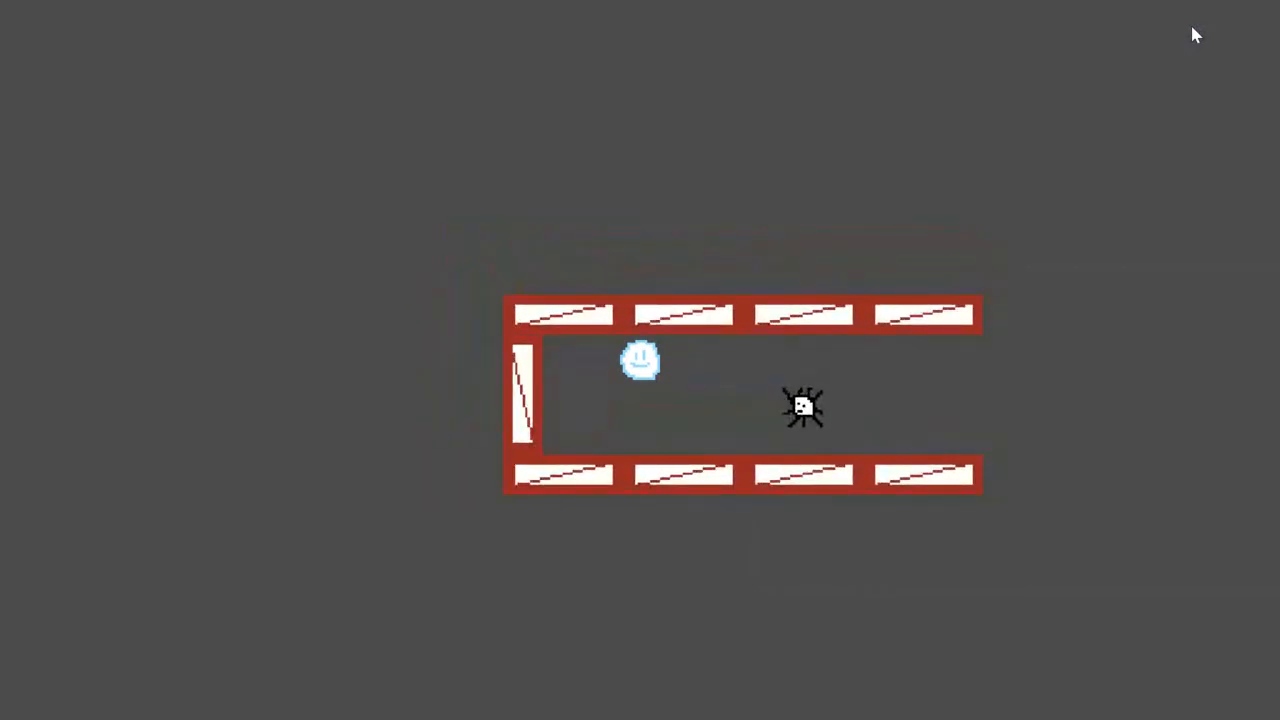
key(F8)
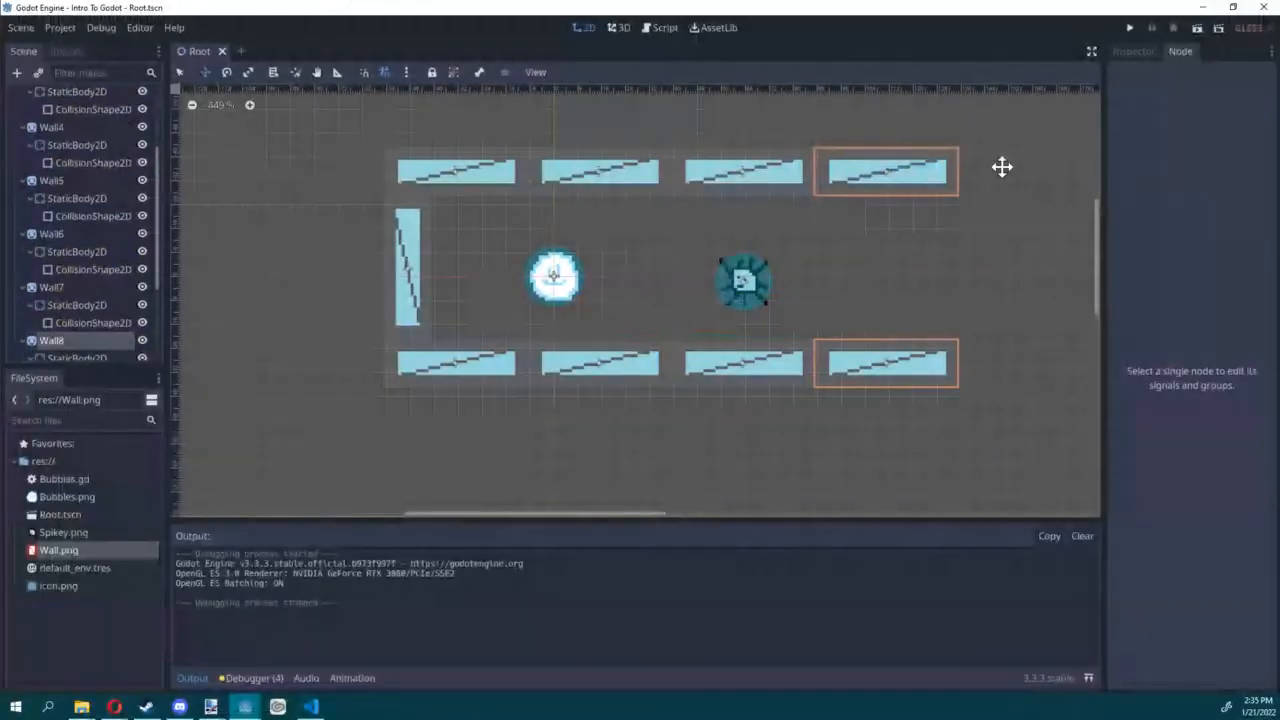
Step: Collapse all the expanded wall branches in the scene tree
click(23, 340)
click(23, 287)
click(23, 236)
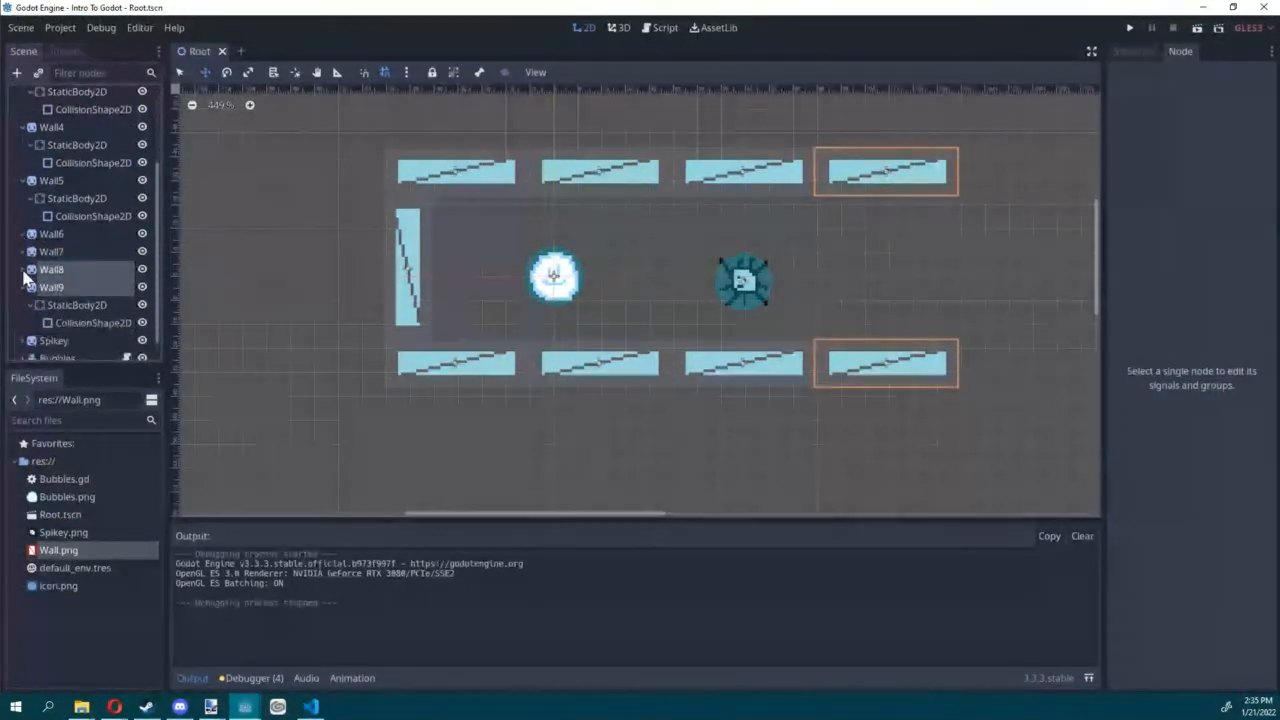
click(24, 287)
click(24, 201)
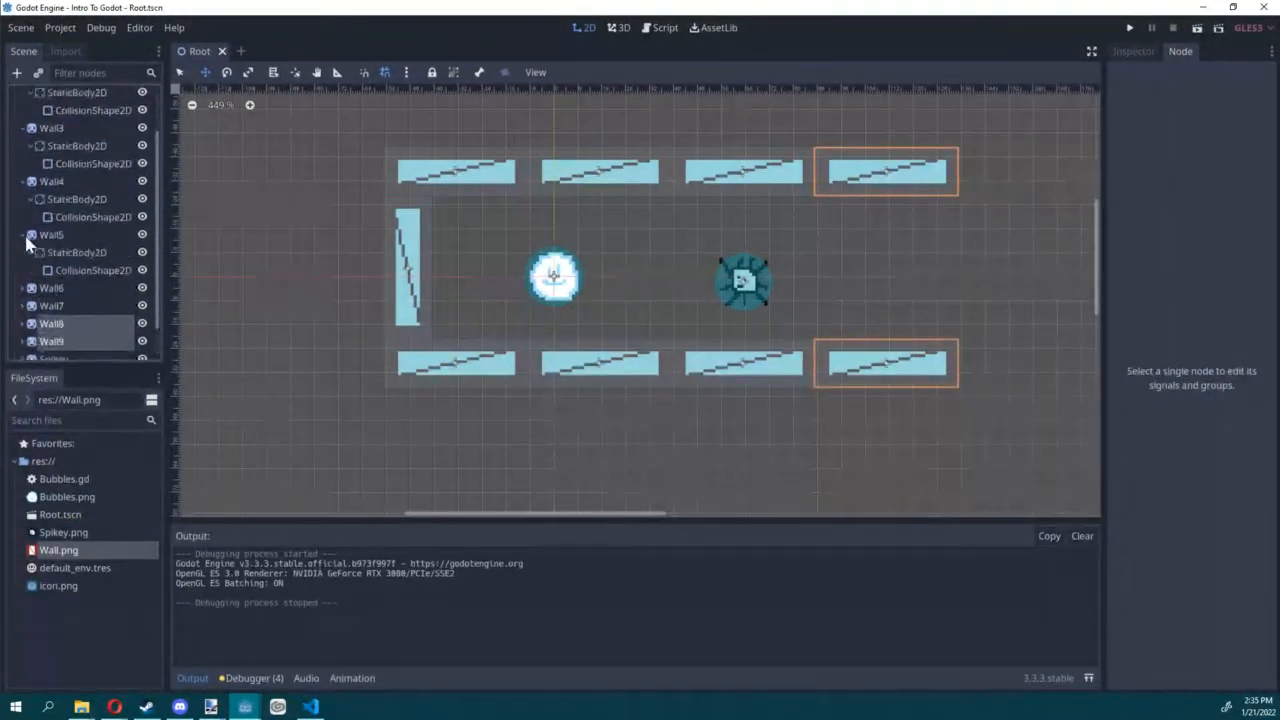
click(18, 182)
click(19, 181)
click(23, 131)
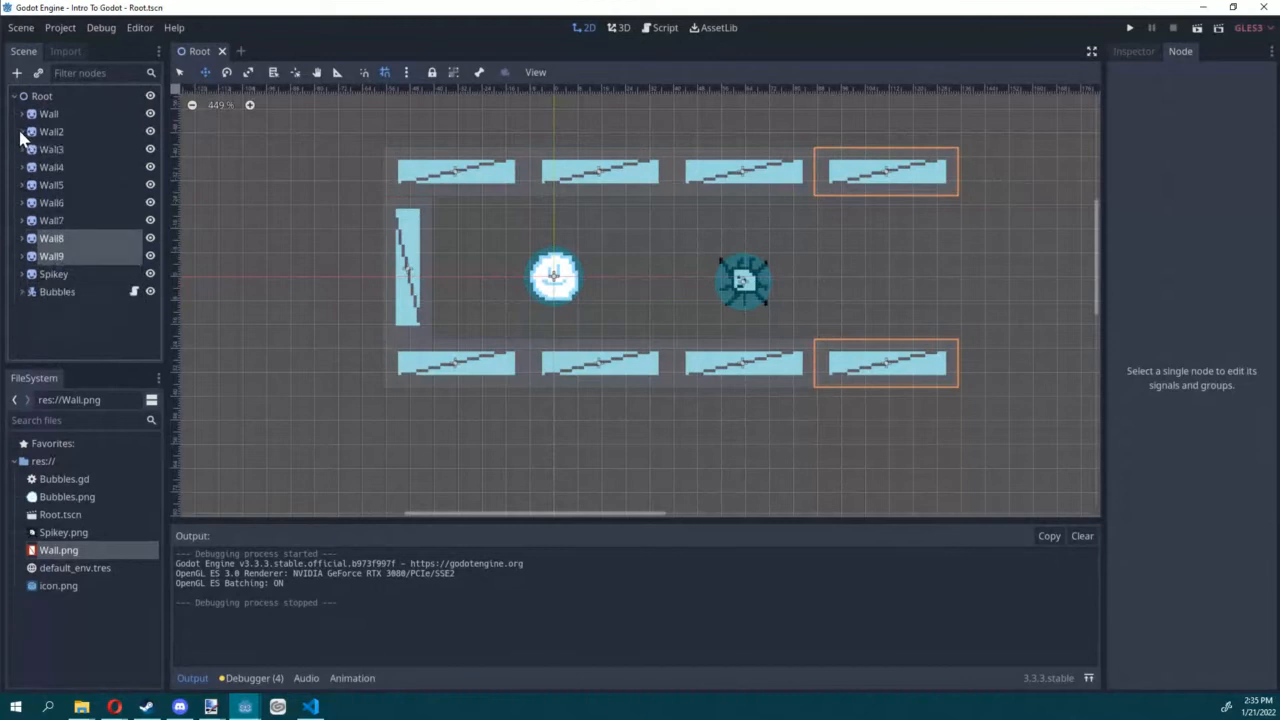
Step: Attach a new GDScript file, Spikey.gd, to the Spikey node with the Default template
click(74, 275)
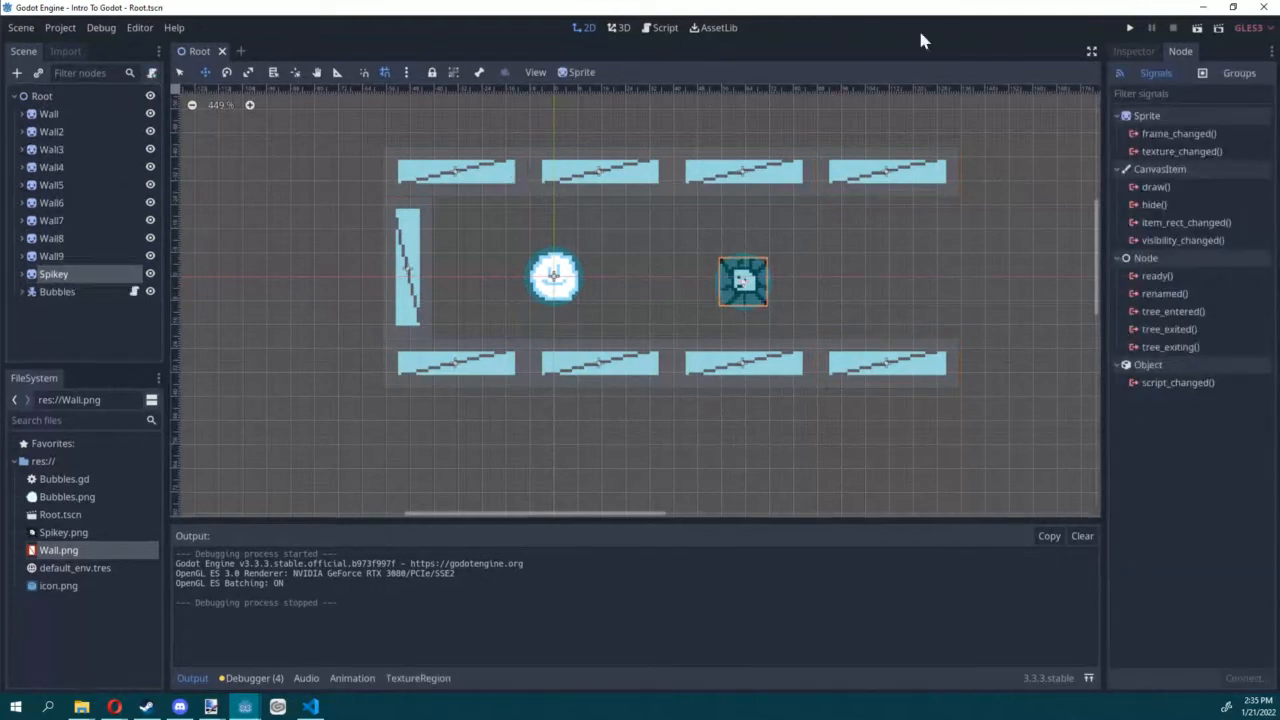
click(151, 75)
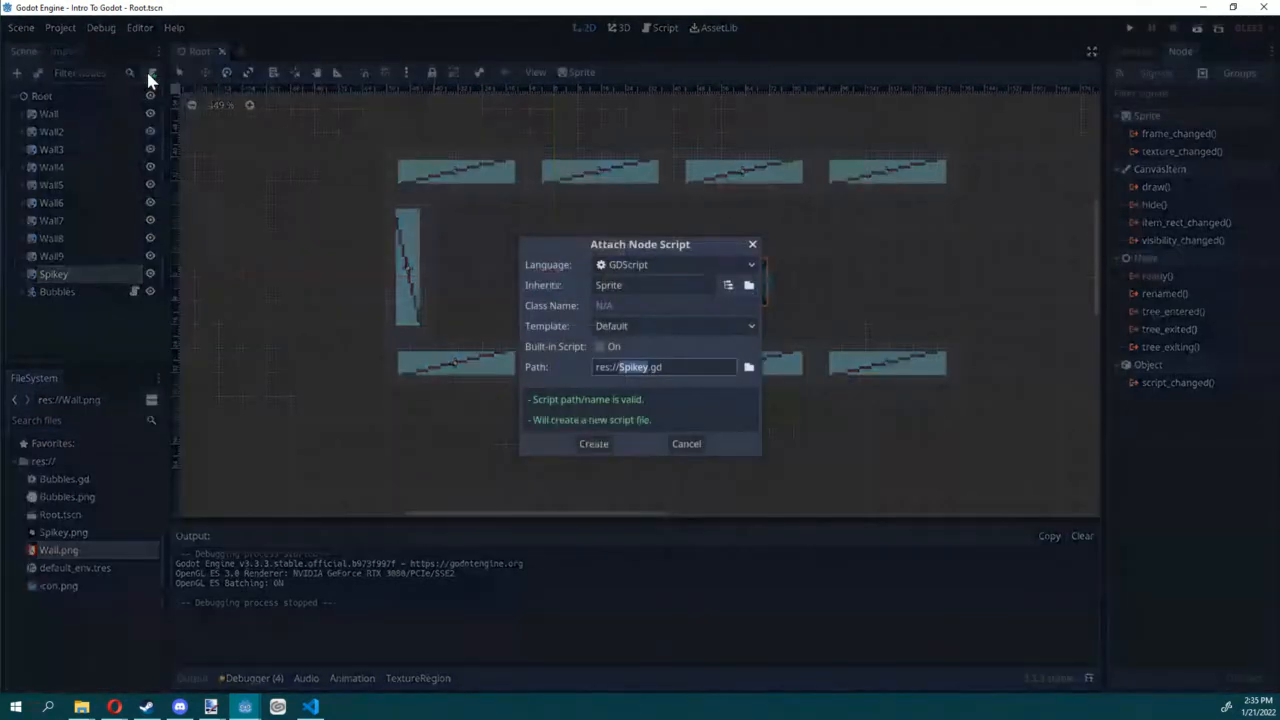
click(582, 444)
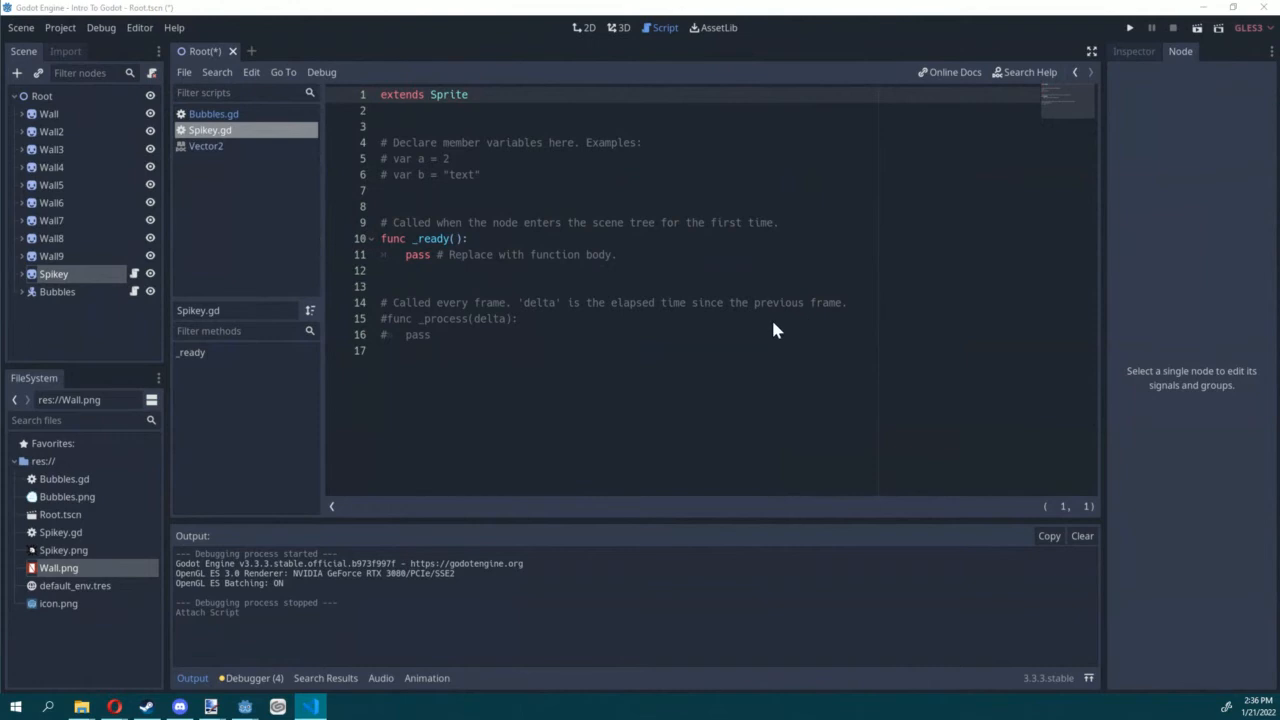
Step: Declare the member variables "var time = 0" and "var starting_y" below the example comments in Spikey.gd, and save
click(477, 238)
click(519, 174)
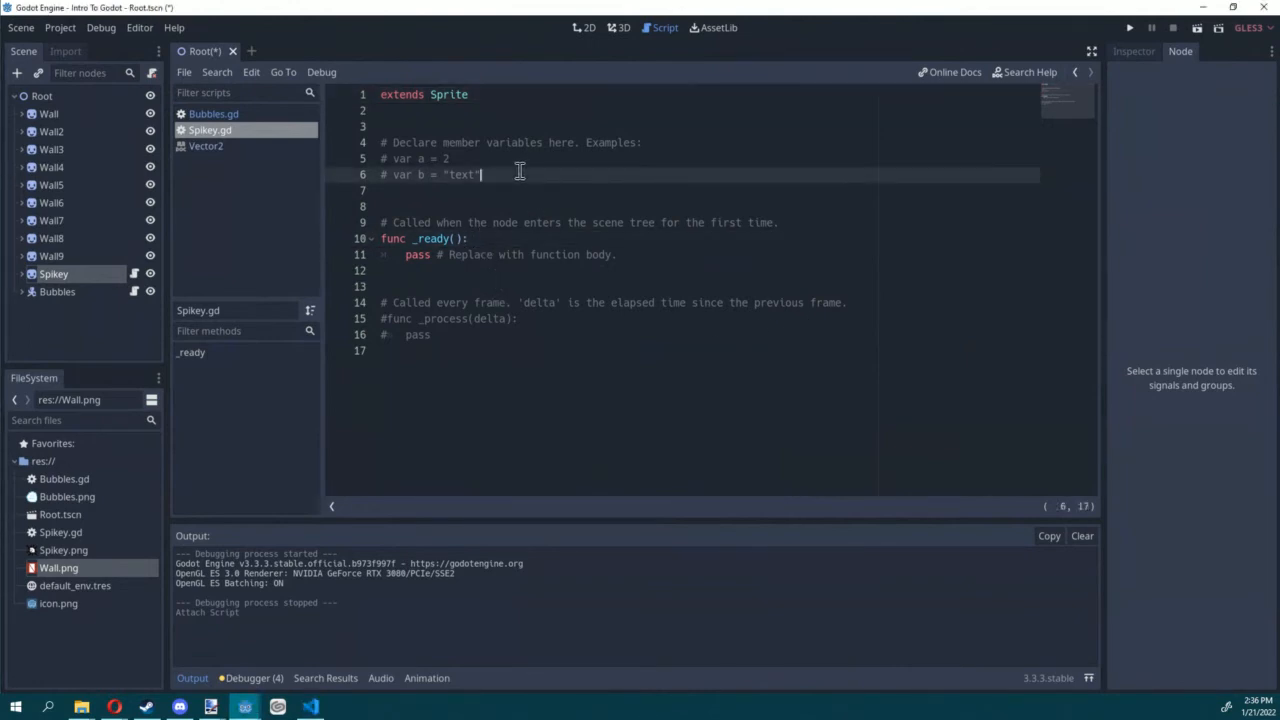
click(463, 189)
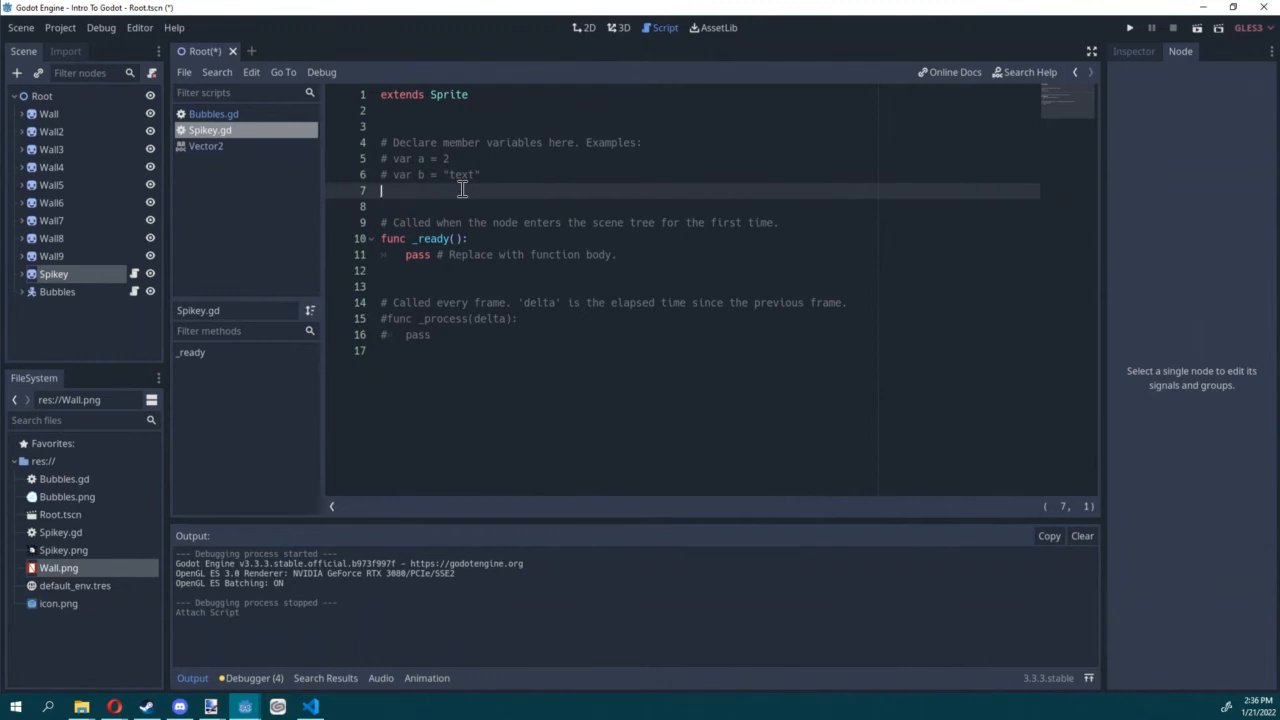
text(var time)
key(Return)
text(var )
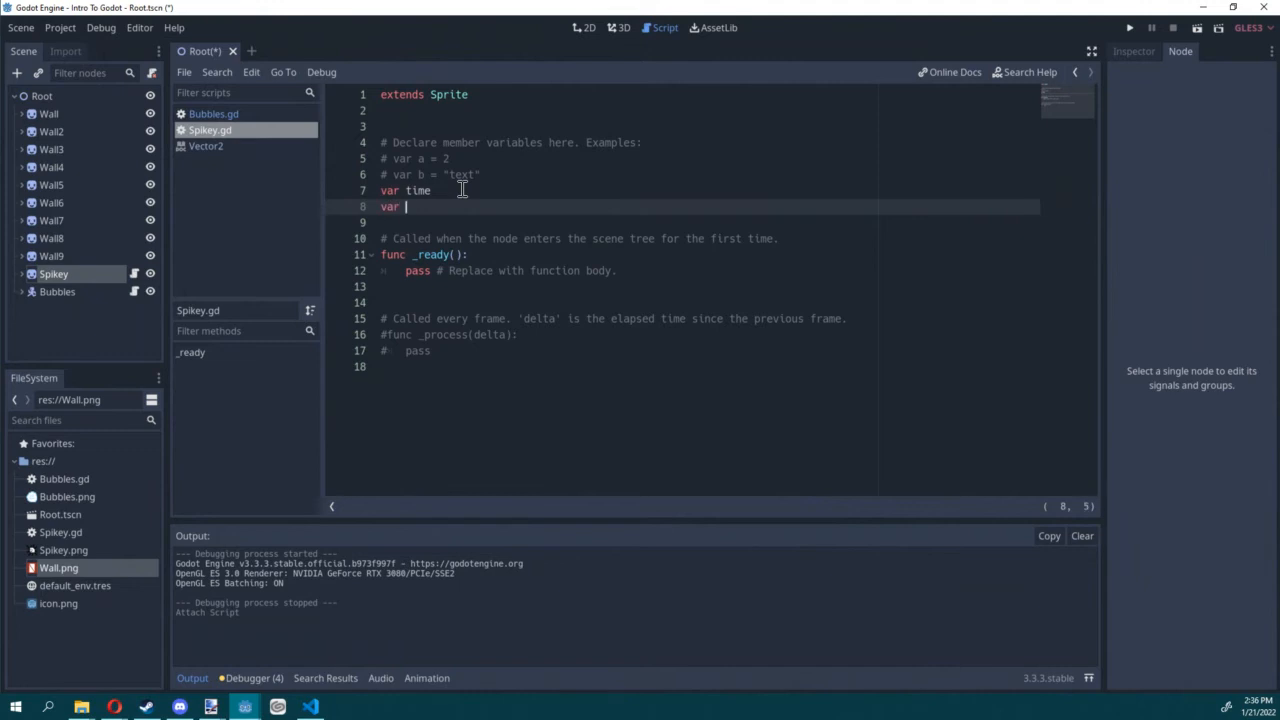
text(starting_y)
click(462, 190)
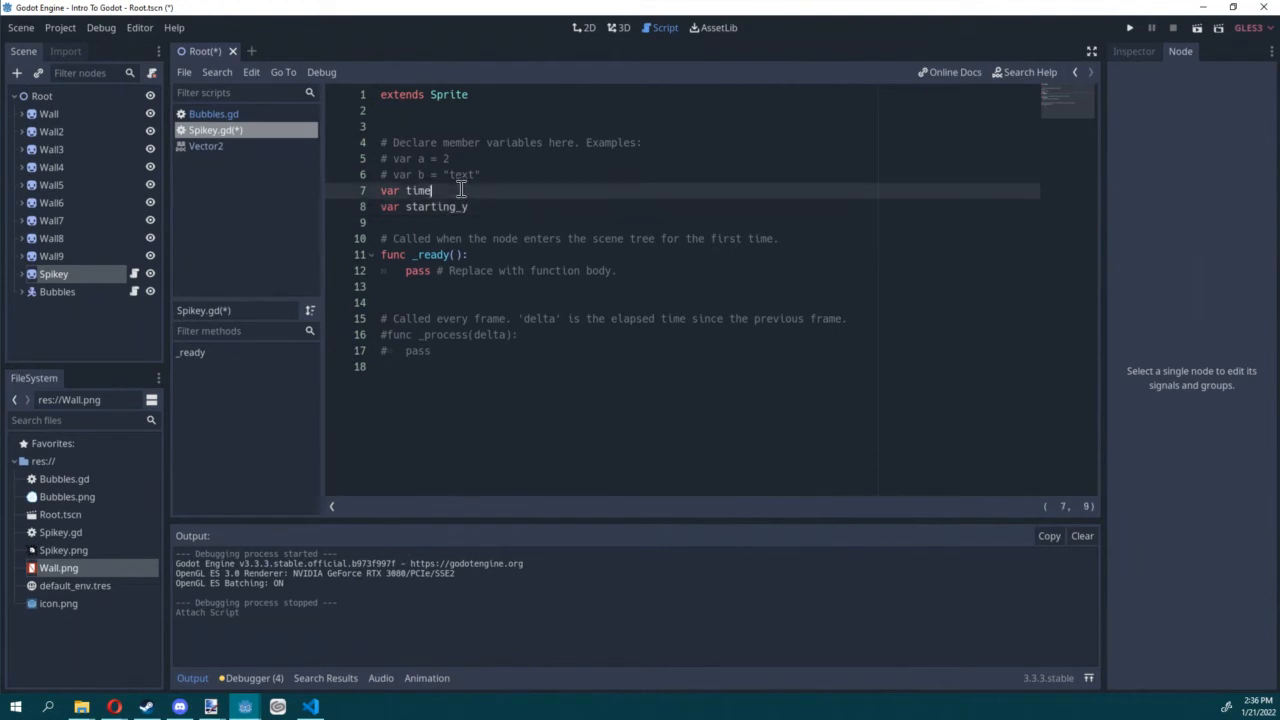
text(= 0)
key(ctrl+s)
Step: In _ready(), replace the placeholder pass line with "starting_y = self.position.y"
click(428, 222)
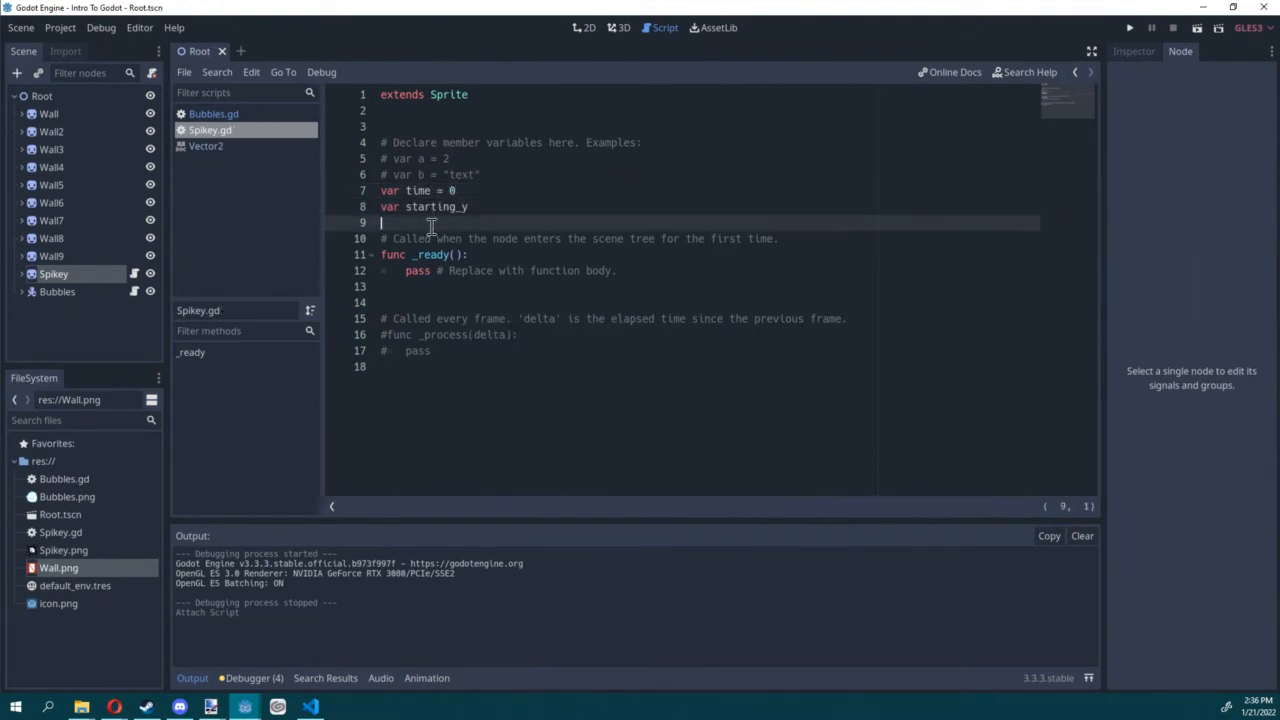
click(560, 256)
key(Return)
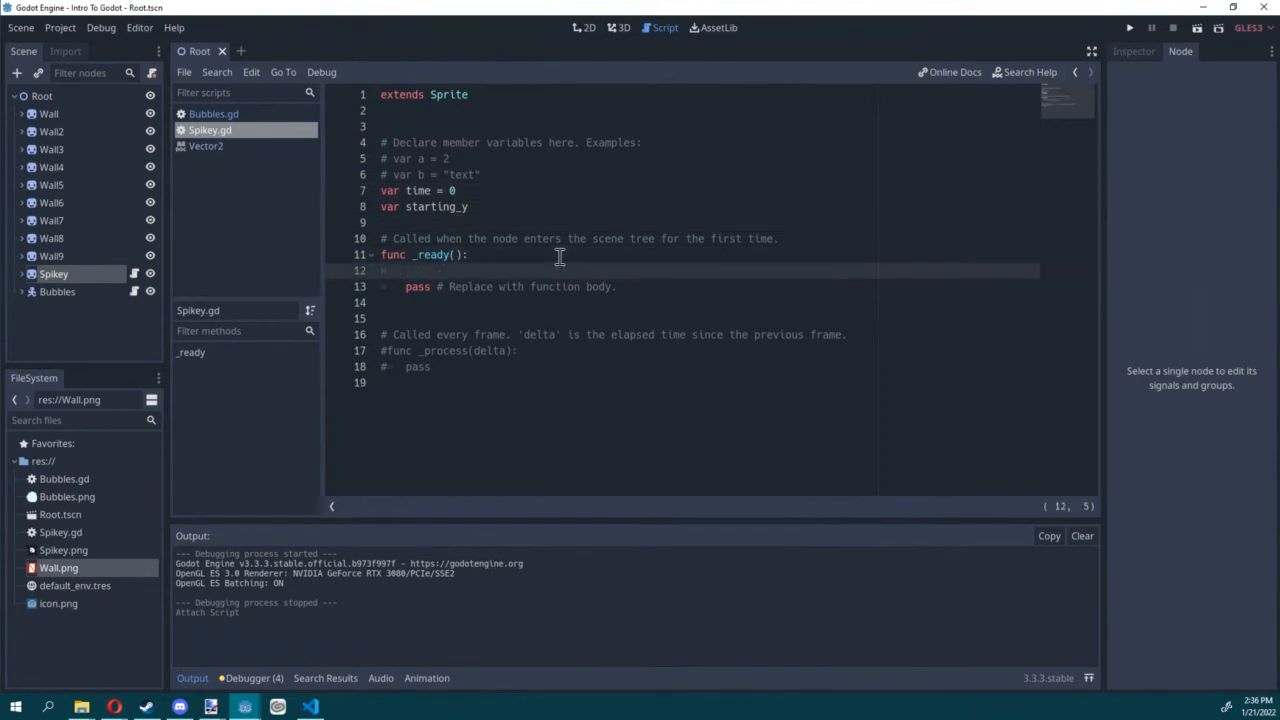
text(var)
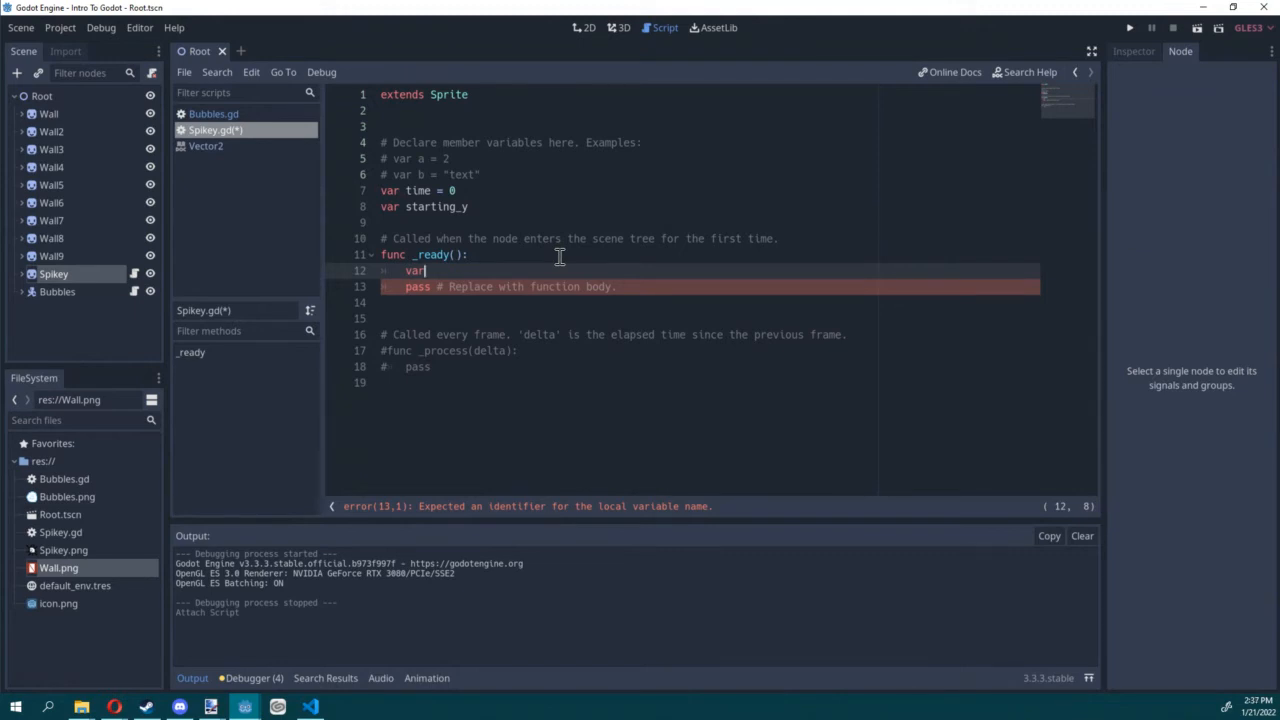
key(BackSpace)
key(BackSpace)
key(BackSpace)
key(BackSpace)
key(BackSpace)
text(start)
key(Return)
text(self.)
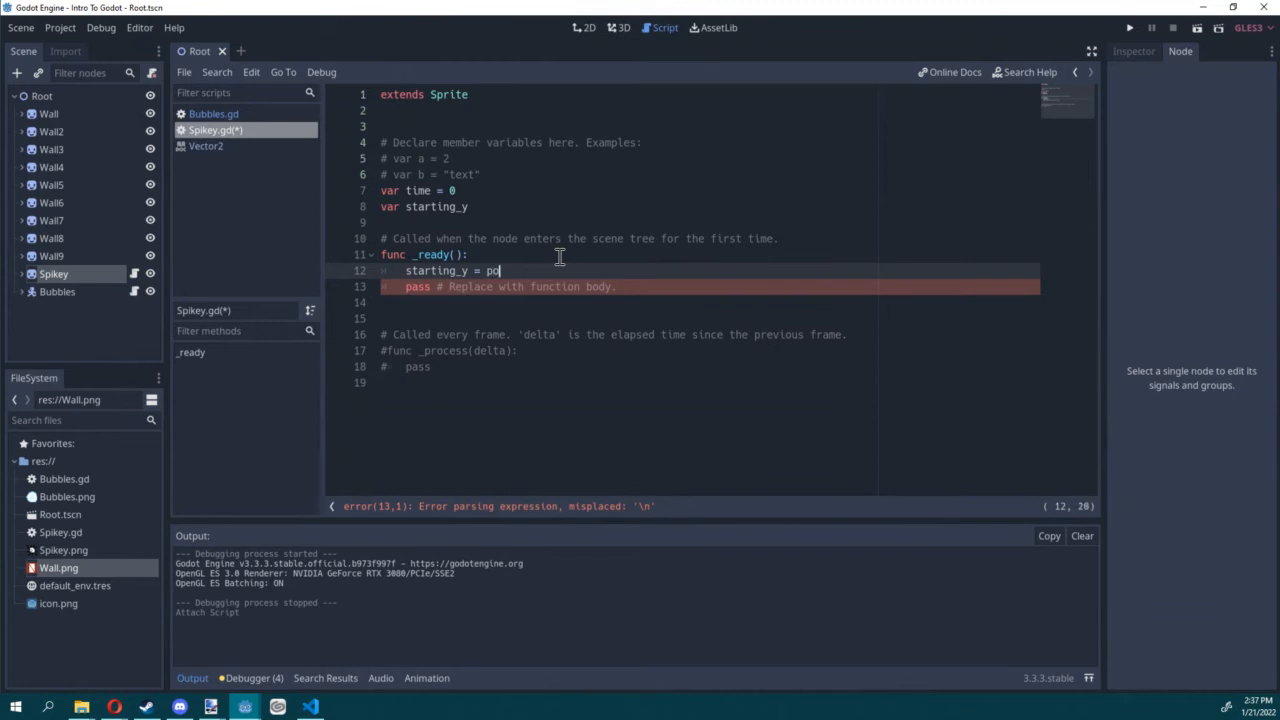
text(po)
key(Return)
text(.y)
key(ctrl+s)
click(651, 288)
key(ctrl+x)
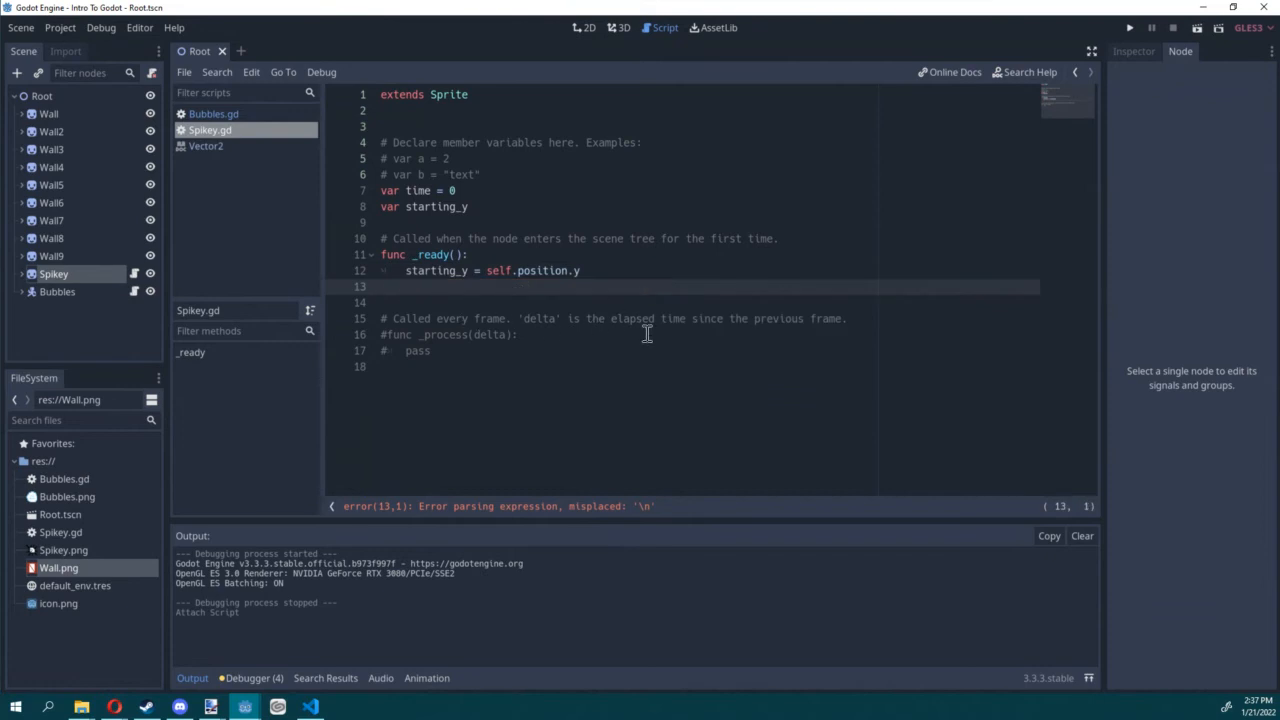
Step: Uncomment the _process(delta) function and replace its pass with "time += delta"
drag(451, 355, 329, 337)
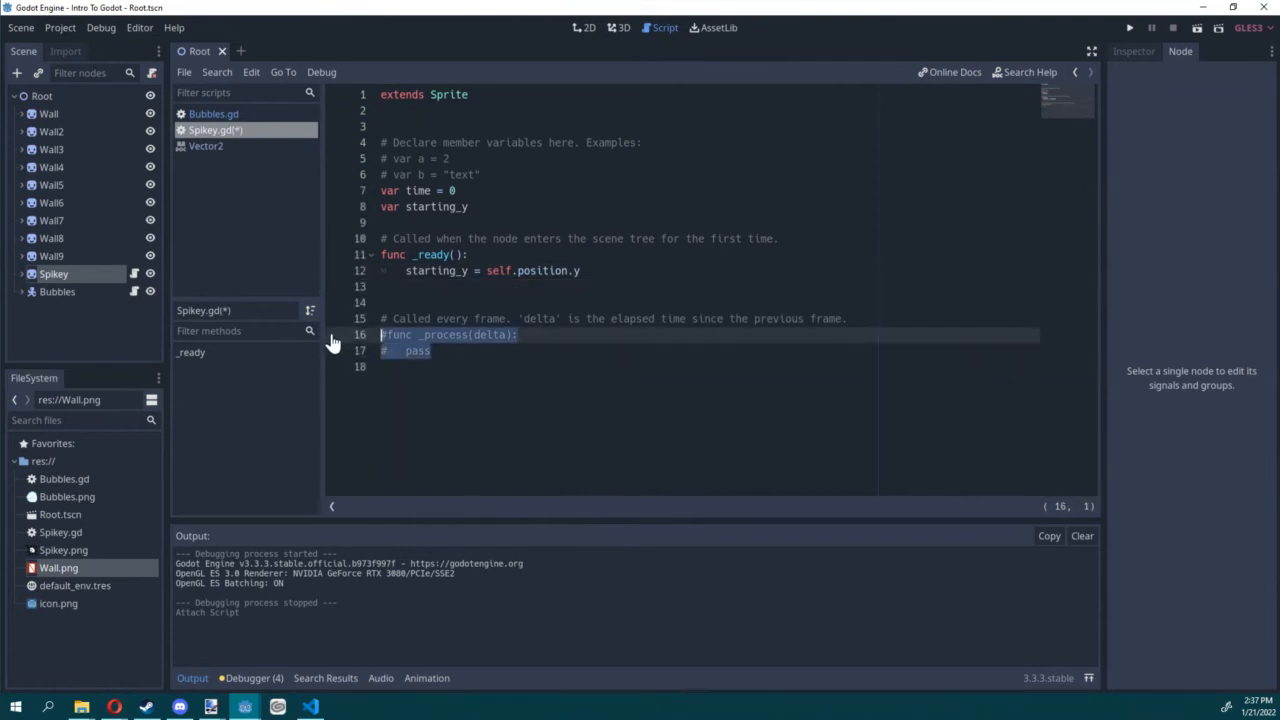
key(ctrl+k)
click(449, 351)
drag(401, 356, 403, 357)
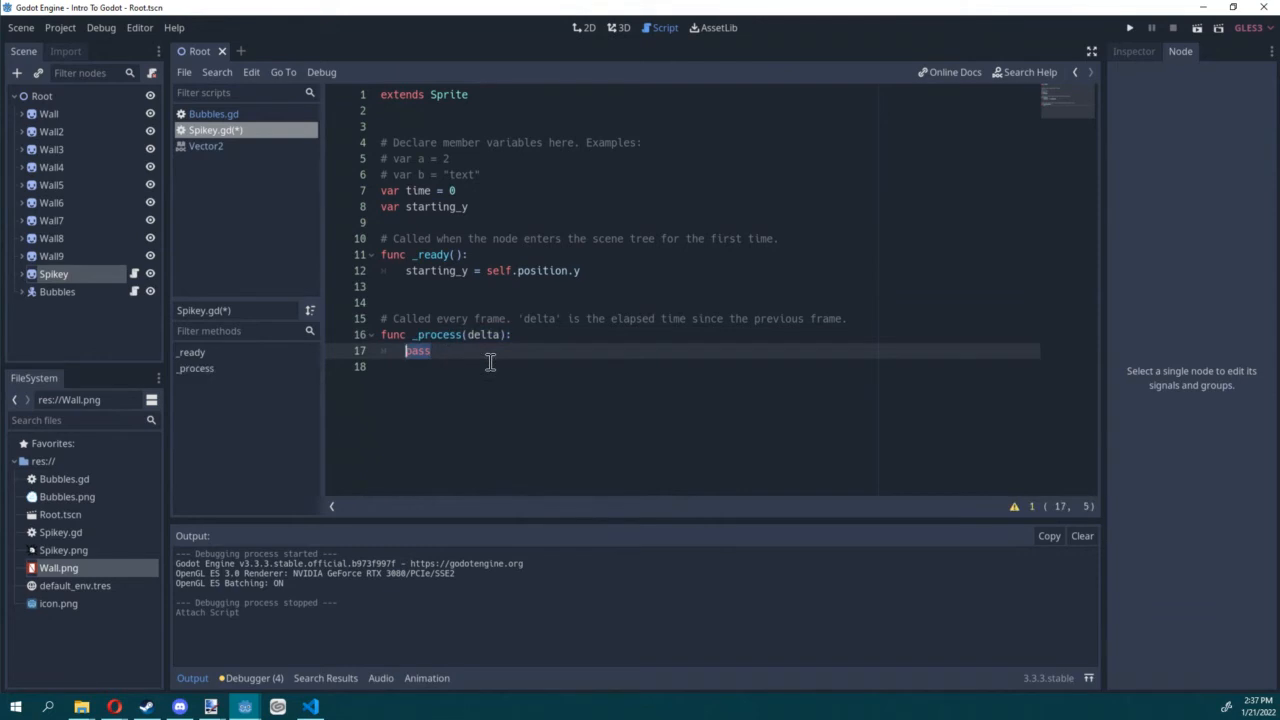
text(time += delta)
key(Return)
Step: Add the line "self.position.y = starting_y + (25 * cos(time))" to _process and save the script
text(self.)
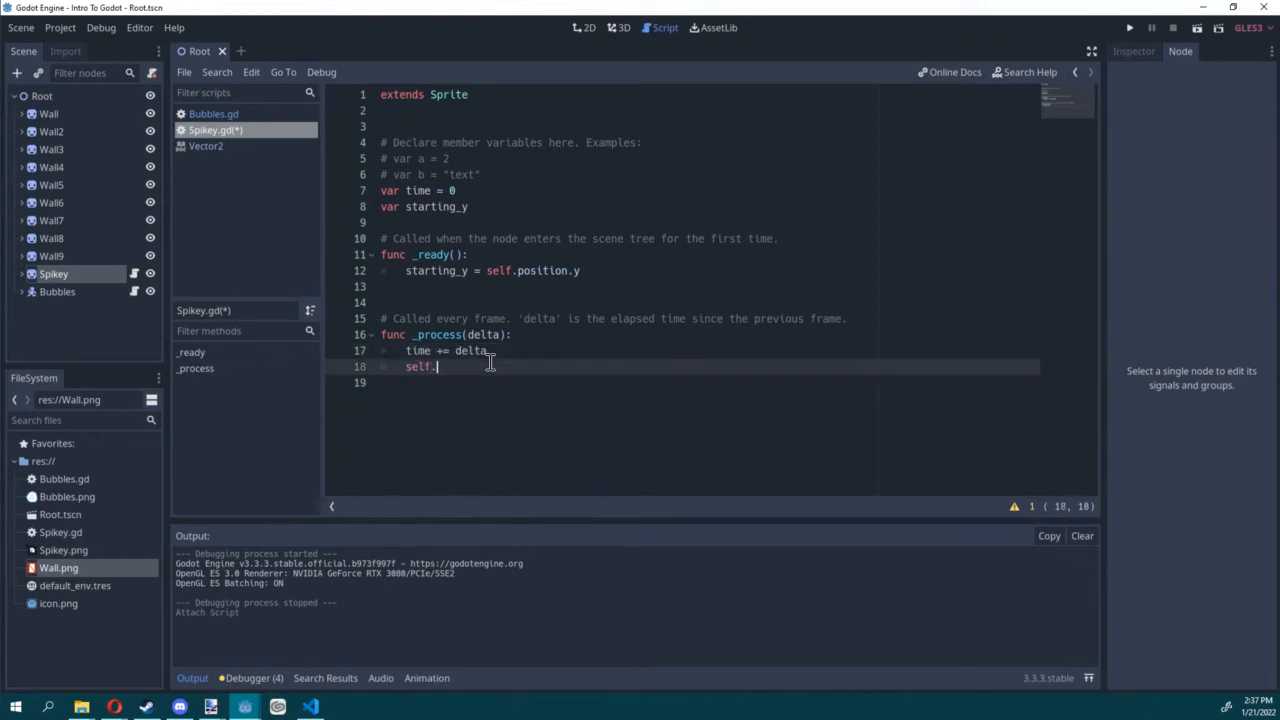
text(pos)
key(Return)
text(.y)
key(BackSpace)
text(sta)
key(Return)
text(+ (25 )
text(* cos(time)
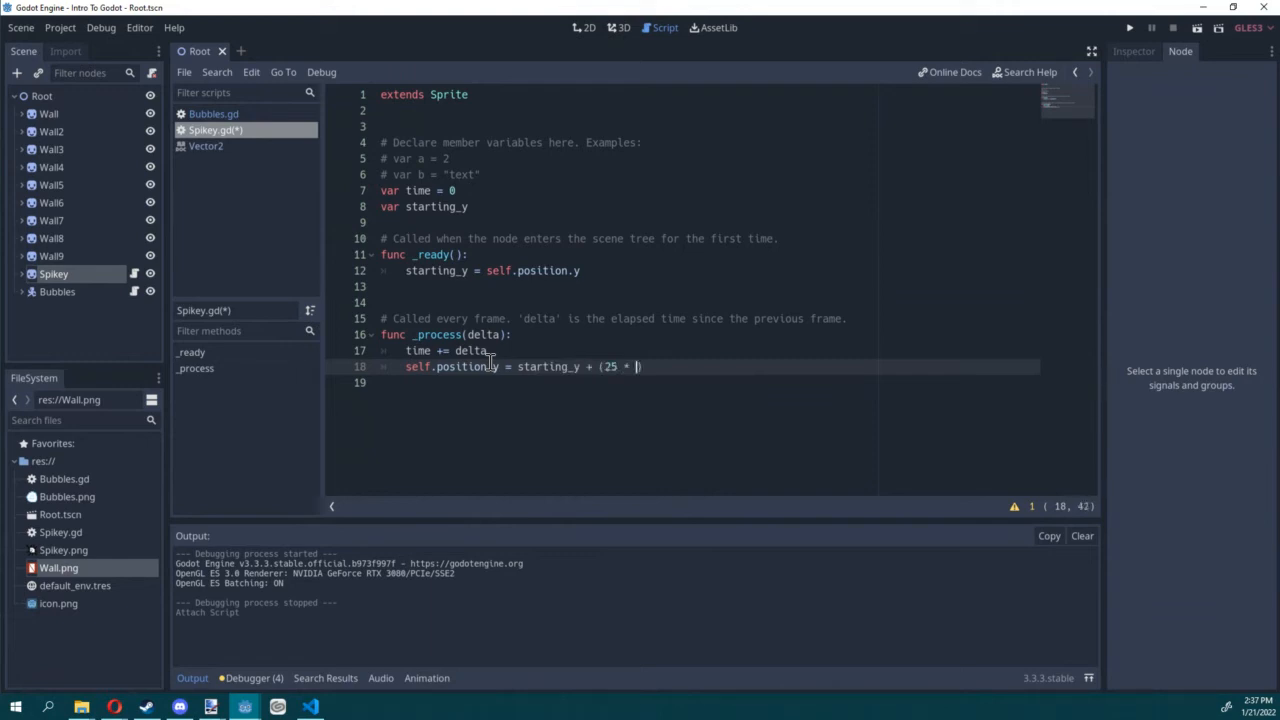
key(ctrl+s)
click(614, 352)
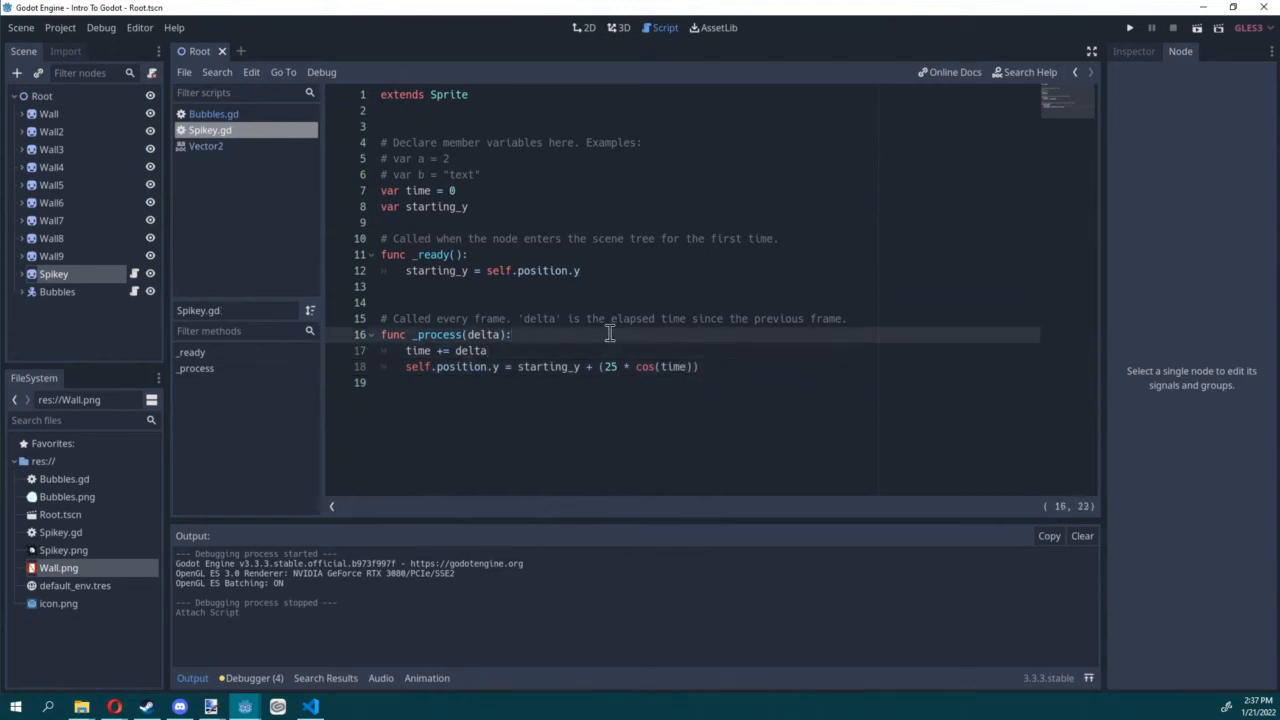
Step: Run the current scene, move Bubbles past Spikey to test its up-and-down motion, and stop the game
click(1195, 29)
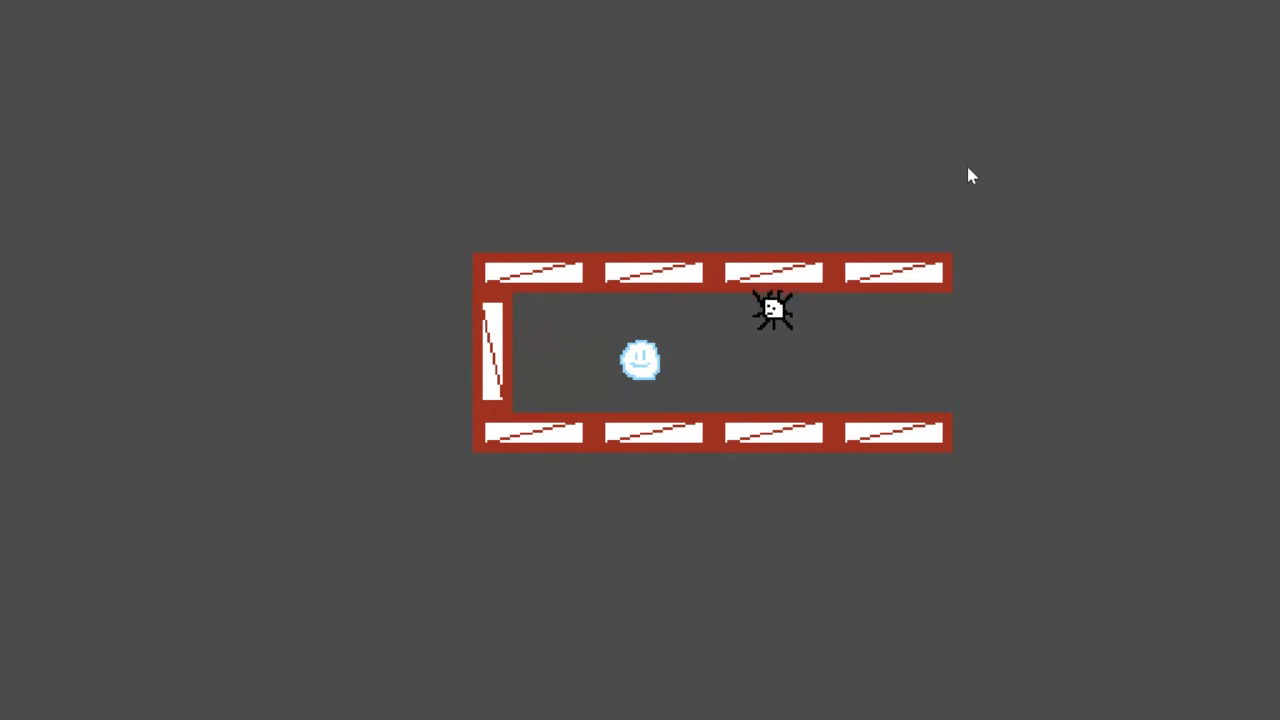
key(Right)
key(Up)
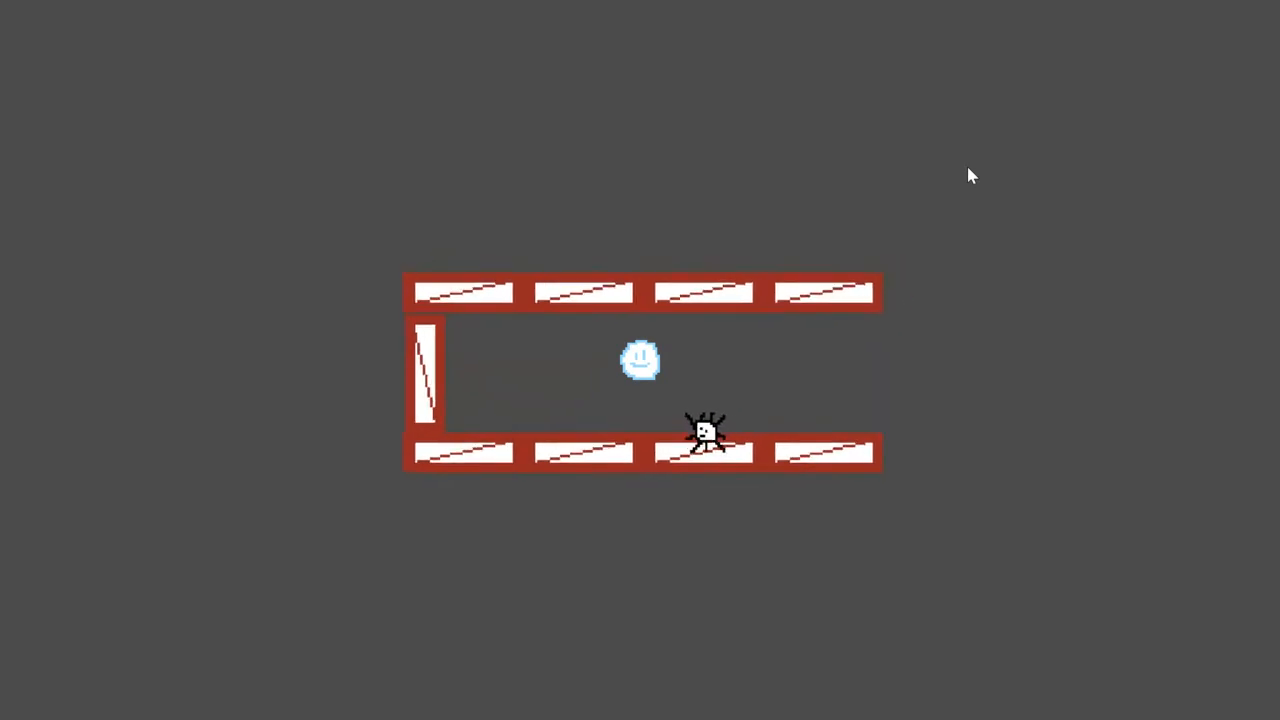
key(Right)
key(Down)
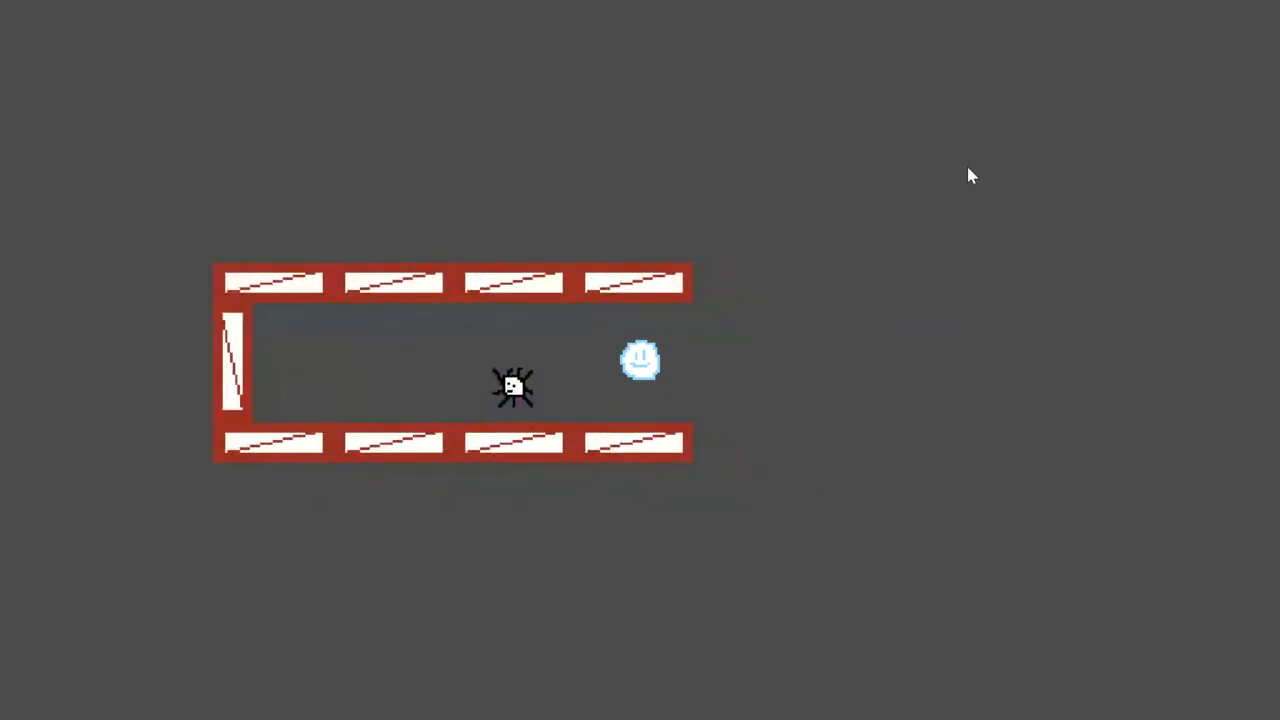
key(F8)
Step: From the 2D view, save the Spikey branch as its own scene, Spikey.tscn, and open that scene for editing
click(617, 29)
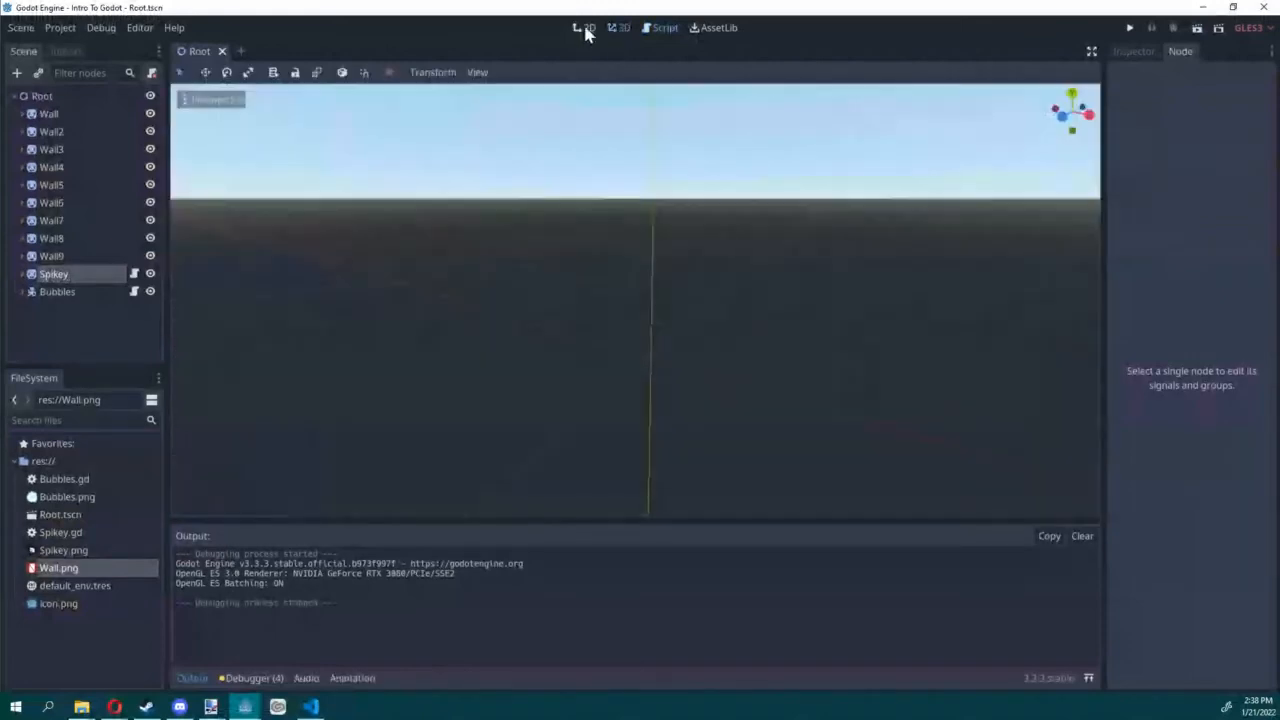
click(580, 29)
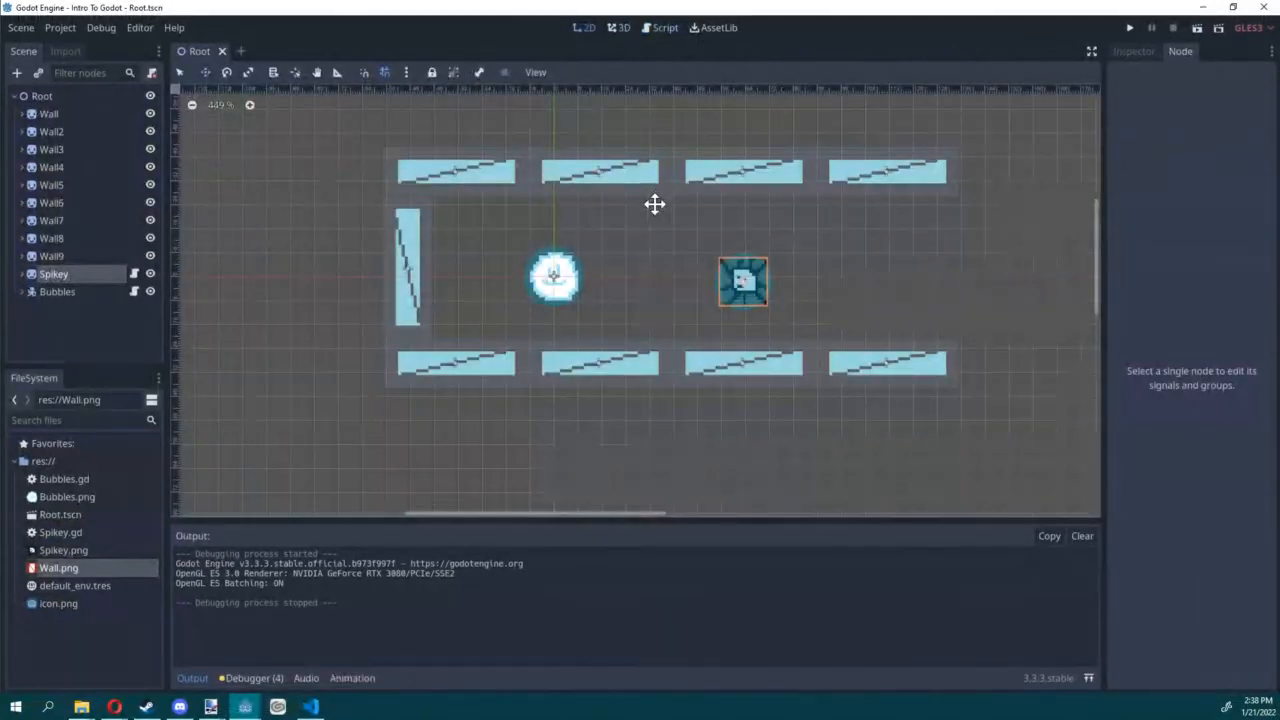
middle_drag(672, 261, 608, 251)
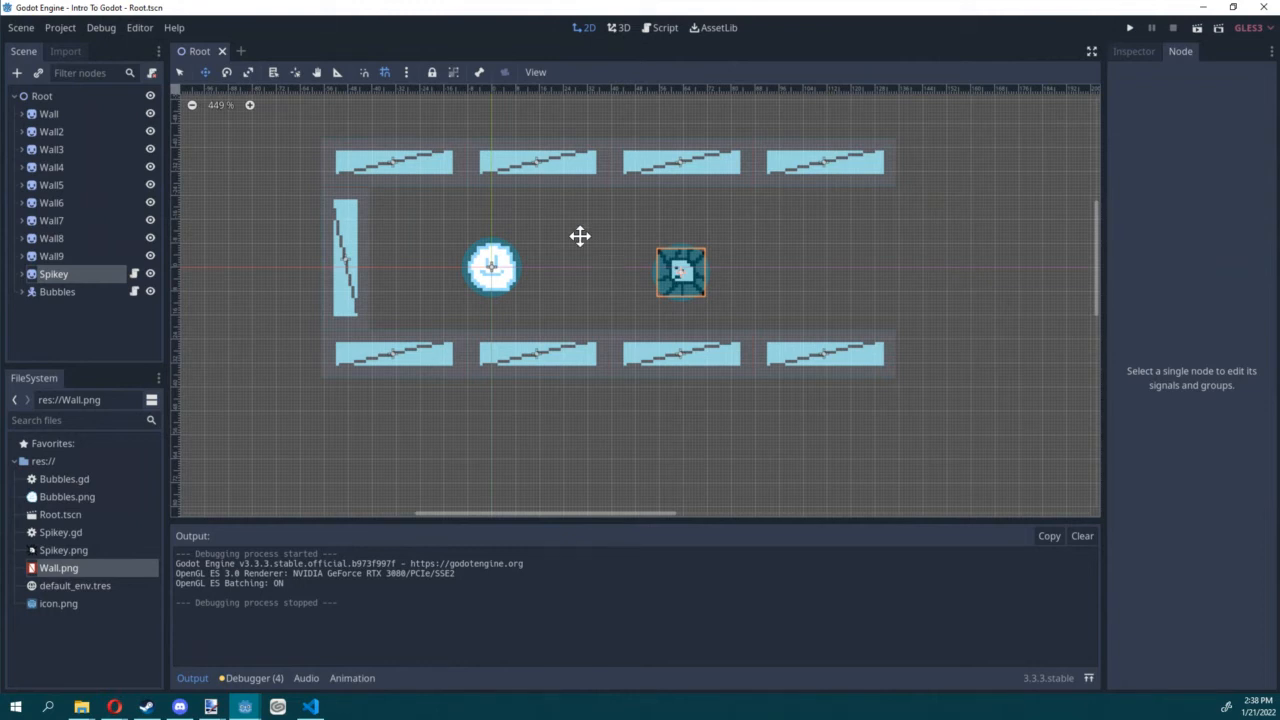
right_click(48, 285)
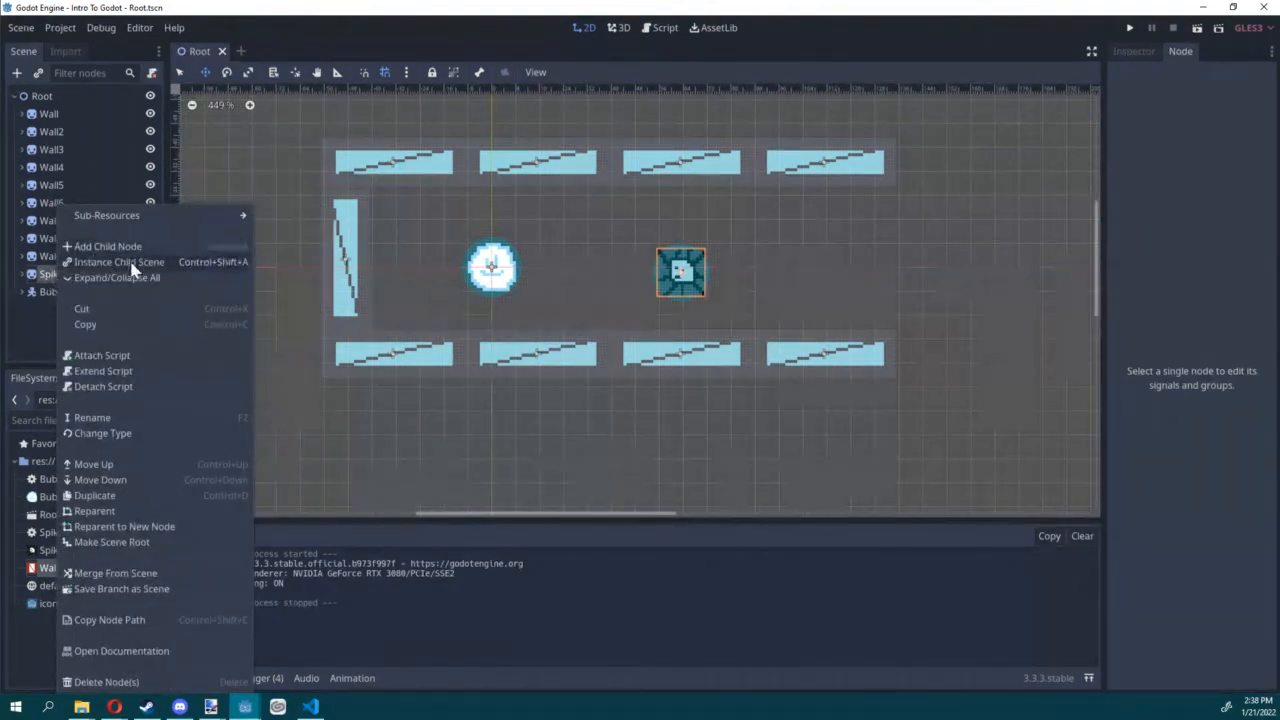
click(130, 588)
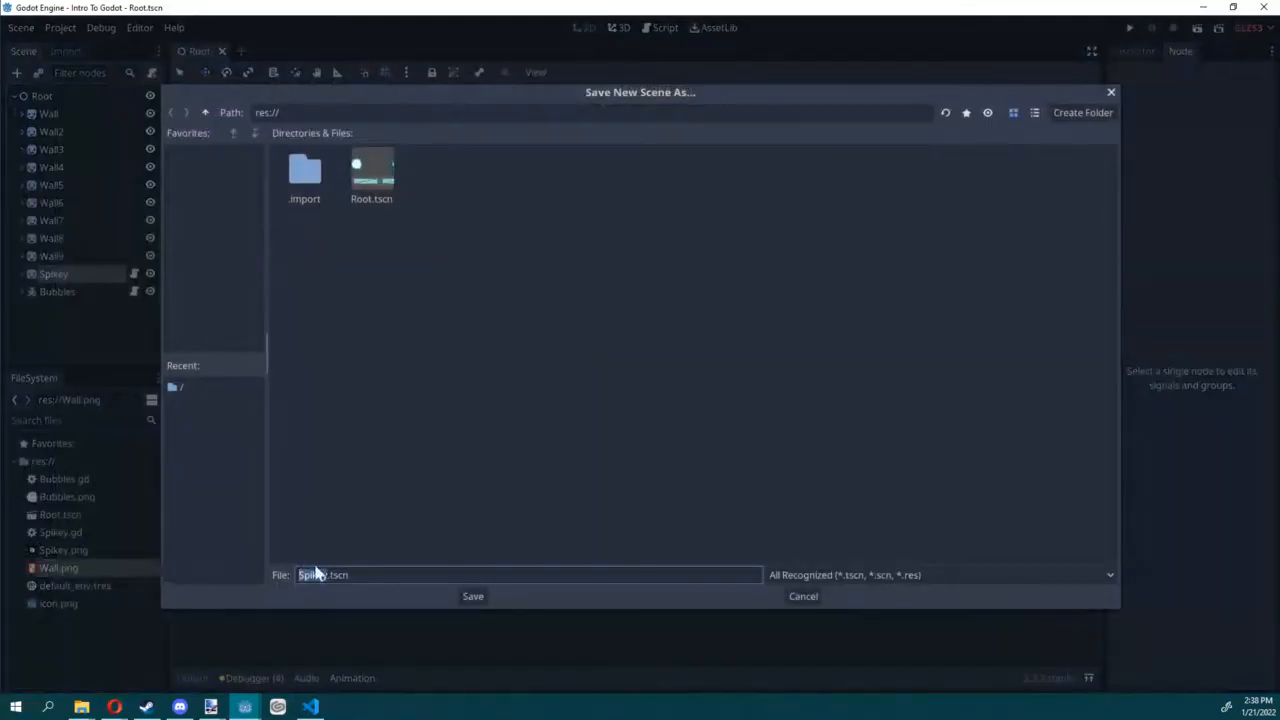
click(472, 596)
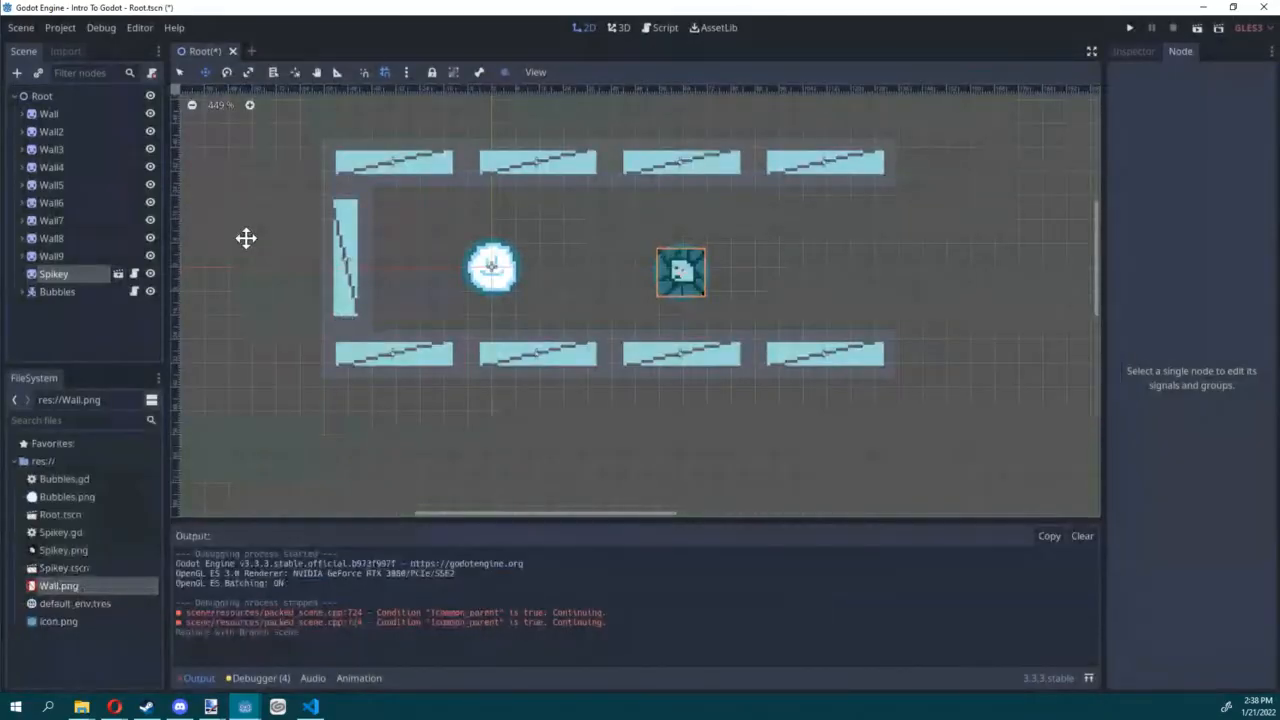
key(ctrl+s)
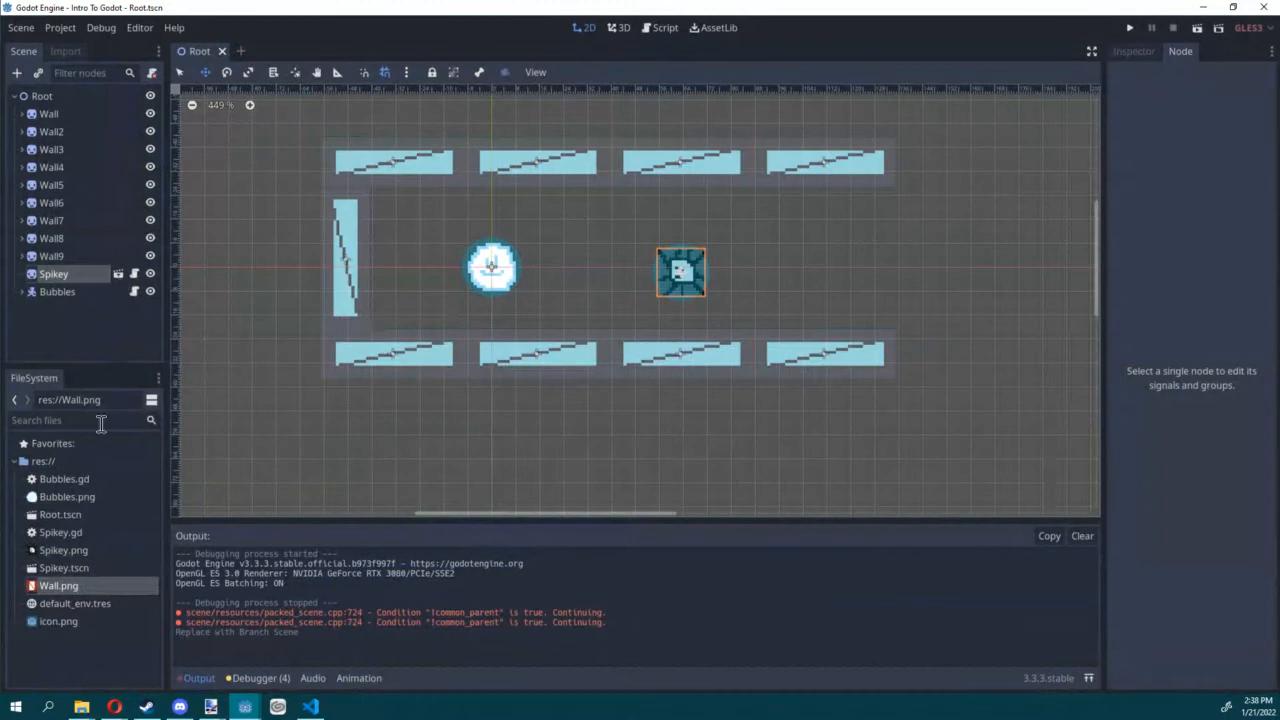
double_click(85, 569)
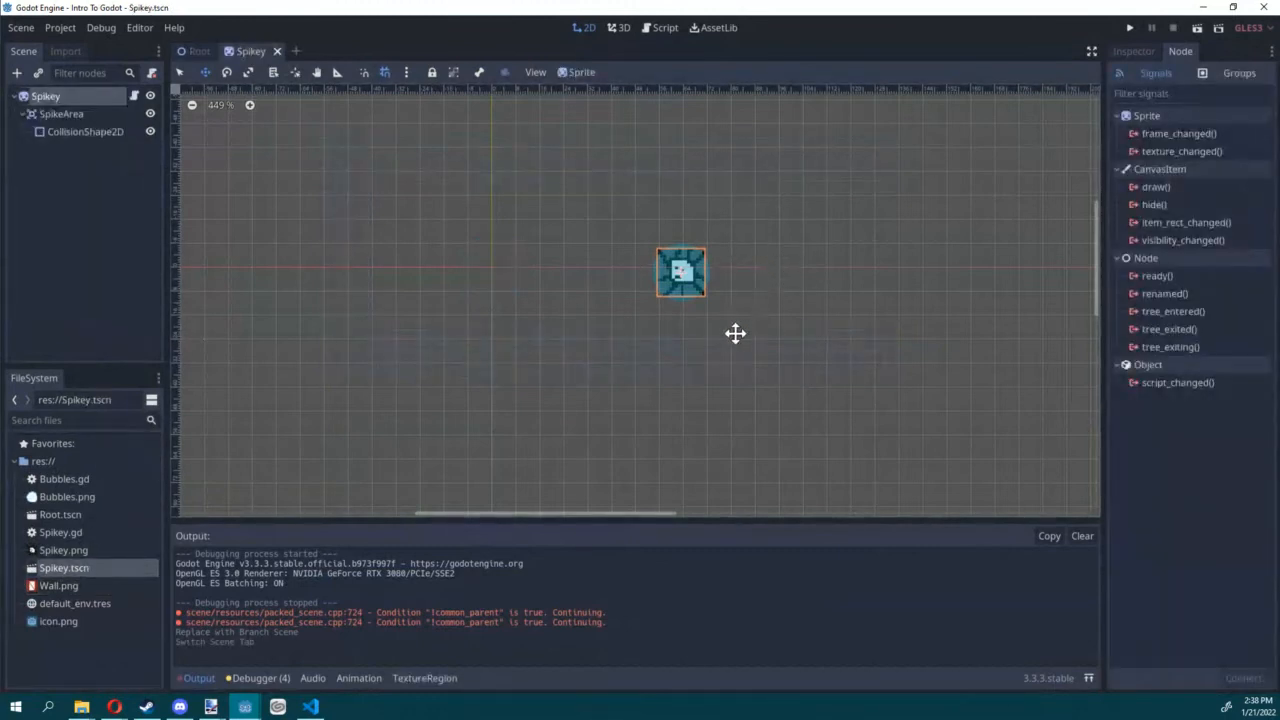
Step: Move the Spikey sprite to the origin (0, 0) in its own scene and save the scene
drag(734, 334, 546, 329)
middle_drag(546, 329, 691, 326)
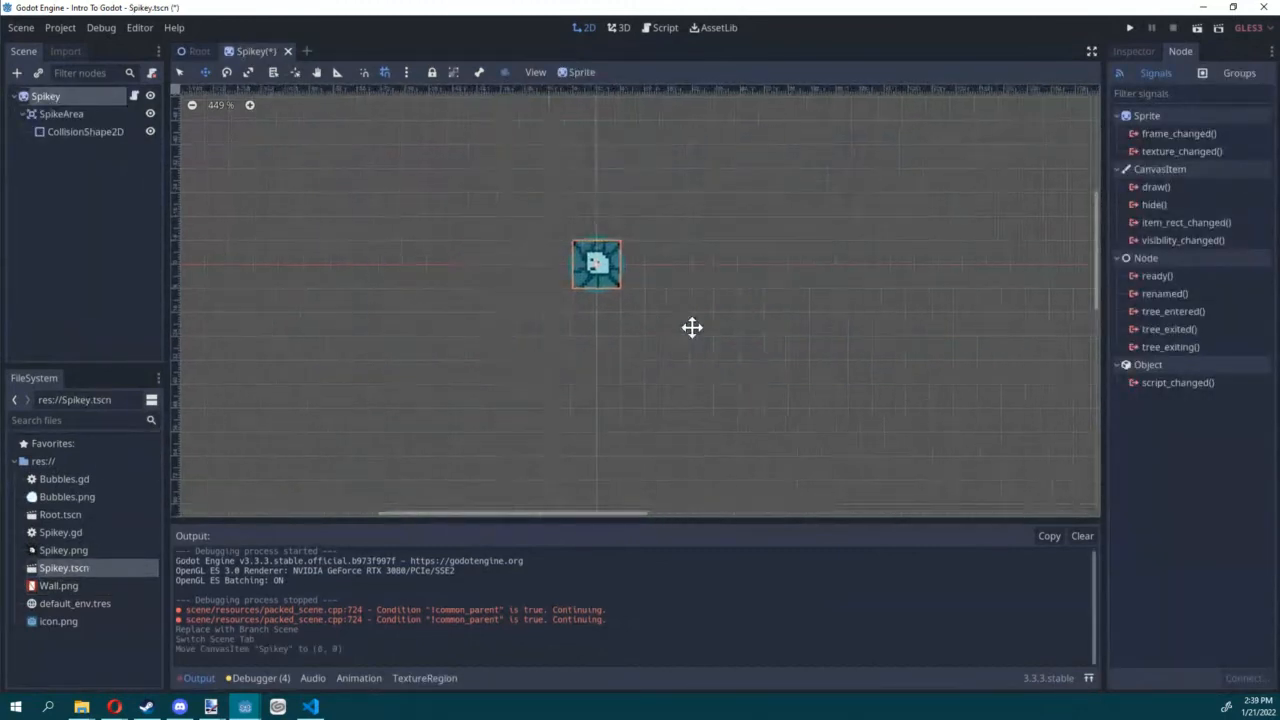
scroll(679, 320, up, 5)
key(ctrl+s)
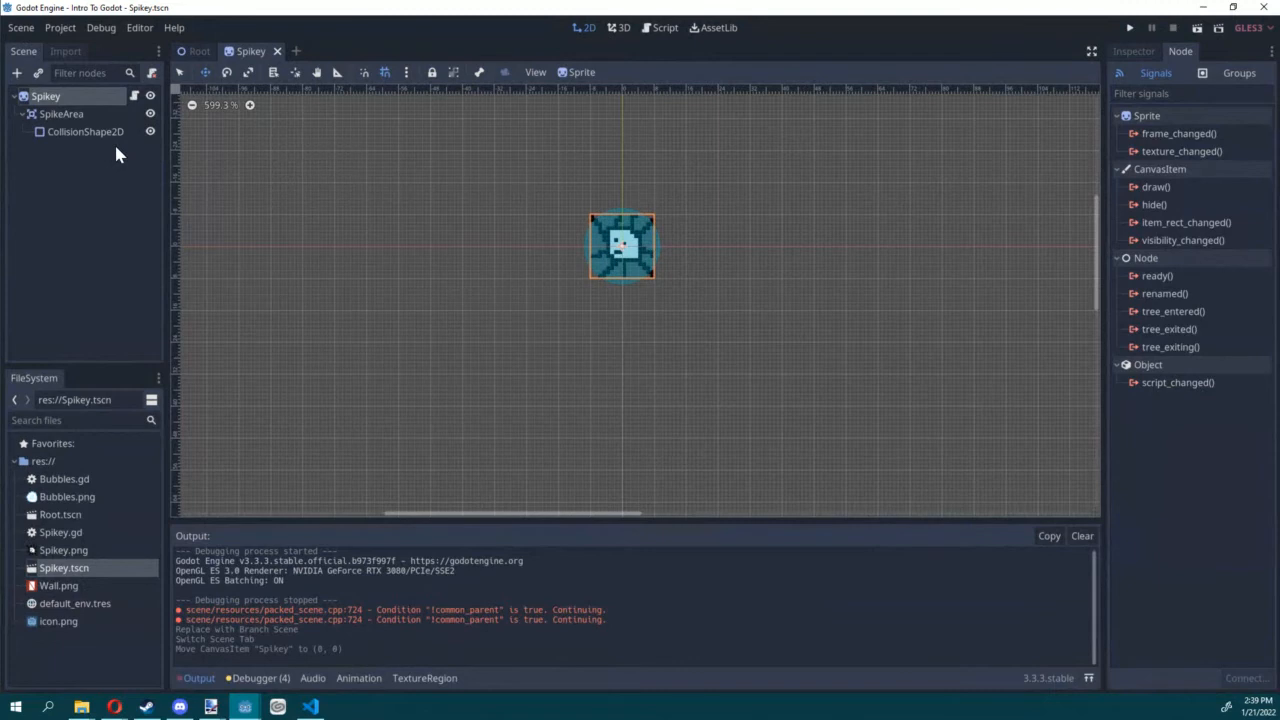
Step: In the Root scene, move Spikey into the corridor beside Bubbles and add two more Spikey.tscn instances further along the corridor
click(195, 51)
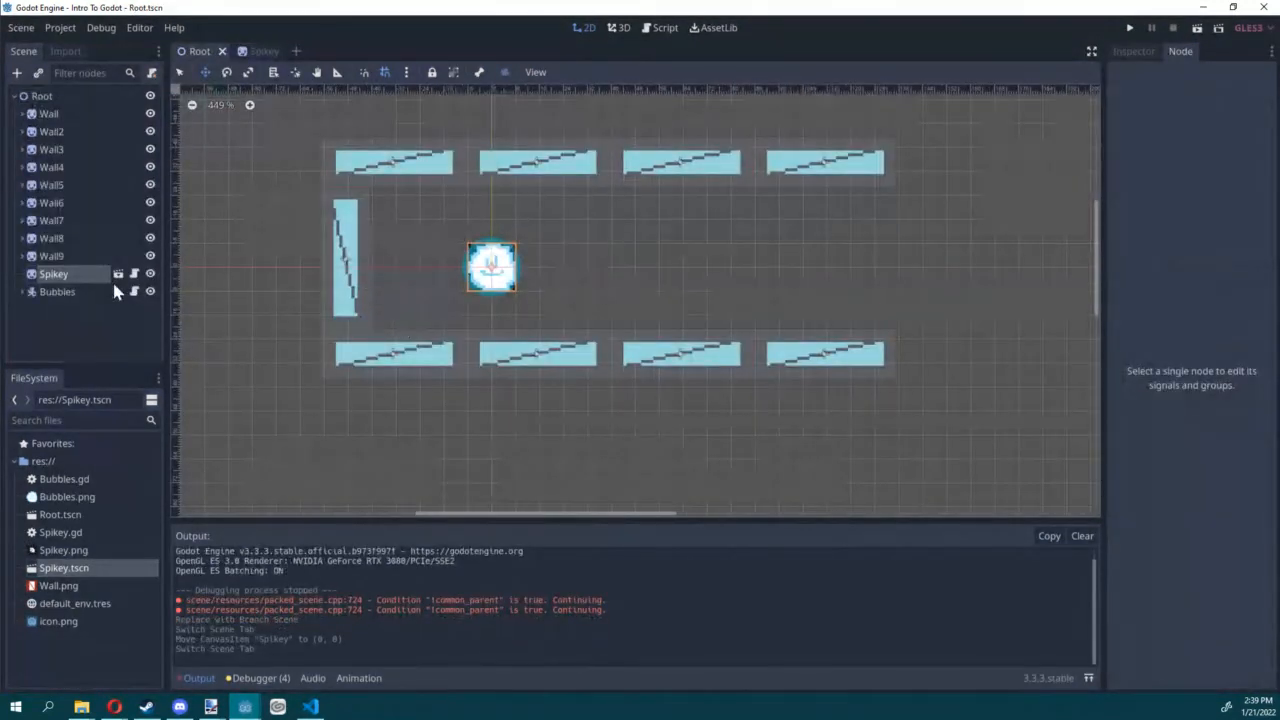
drag(452, 334, 585, 334)
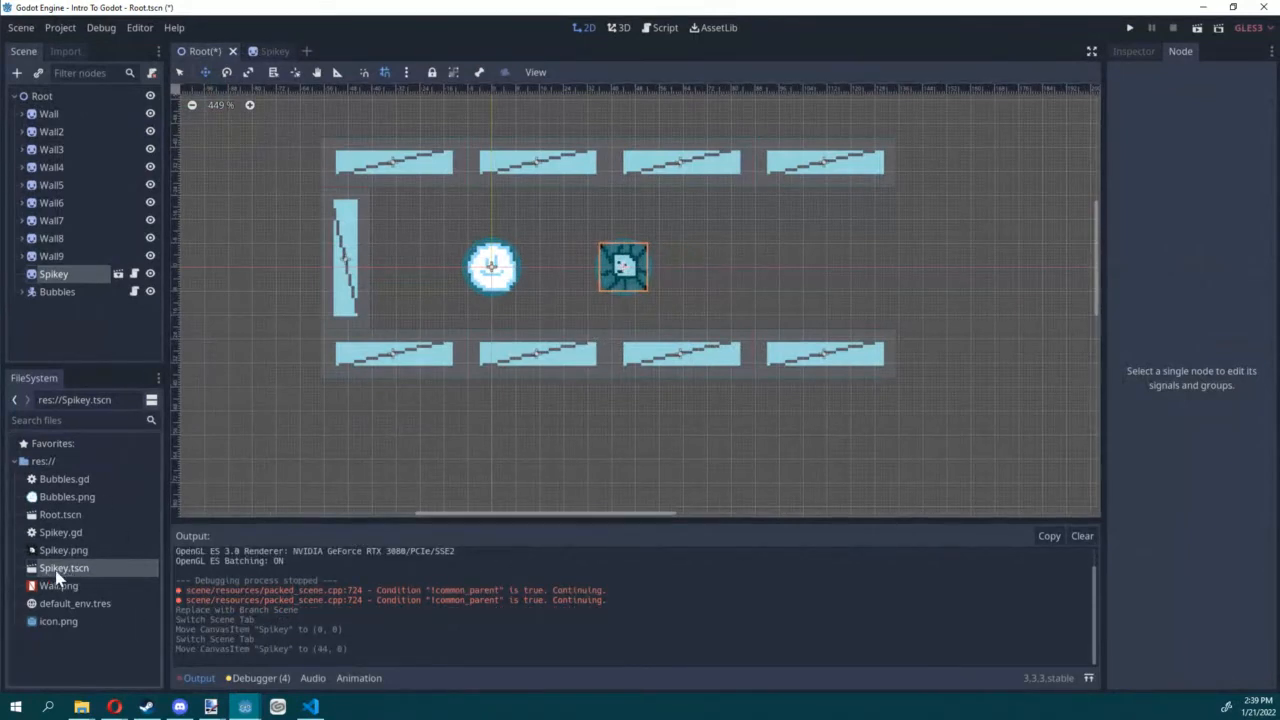
drag(60, 568, 710, 267)
drag(70, 568, 840, 278)
mouse_move(721, 267)
mouse_down()
mouse_move(735, 268)
mouse_move(717, 267)
mouse_up()
Step: Reparent the two new Spikey instances from under Spikey to directly under Root
click(60, 310)
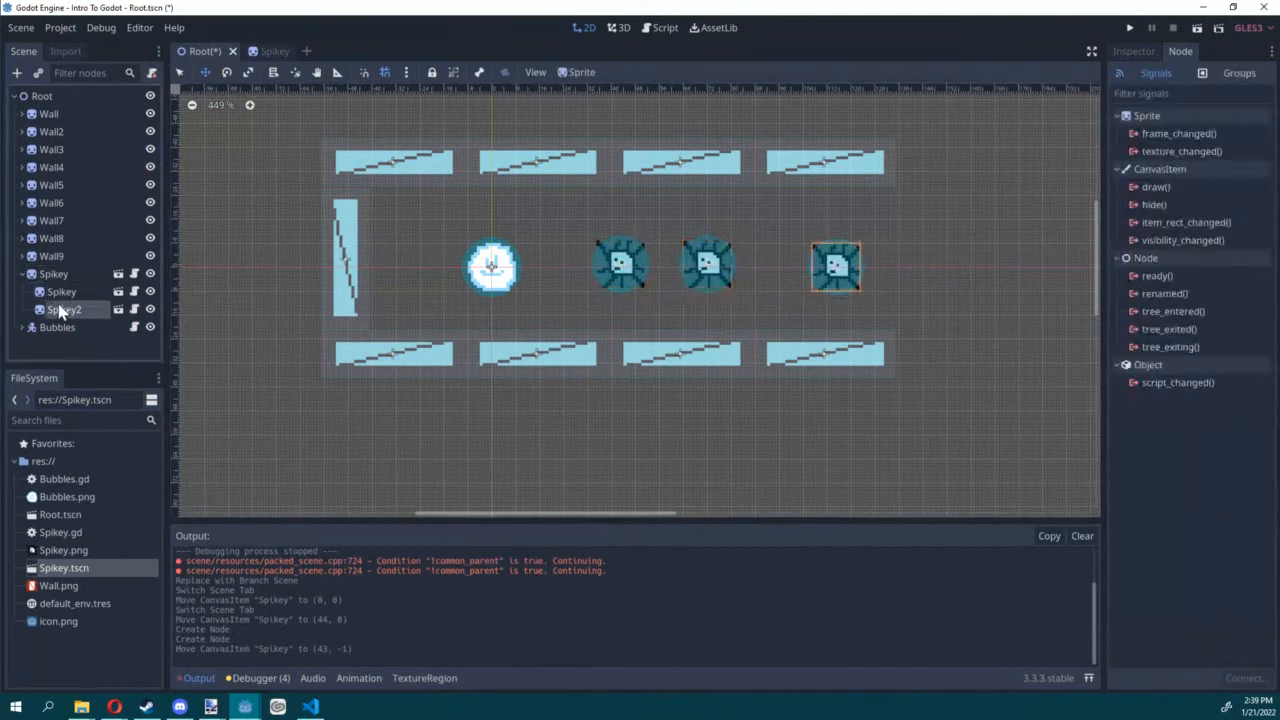
click(60, 294)
shift+click(58, 310)
drag(58, 297, 60, 268)
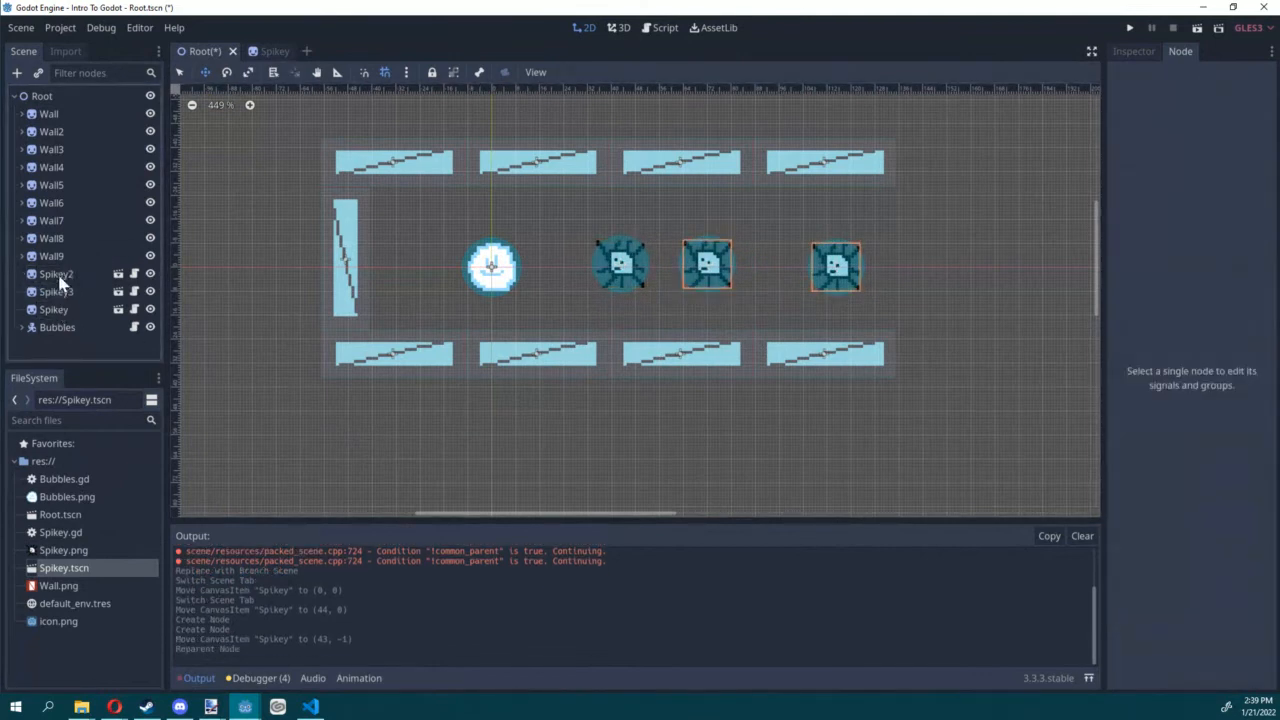
Step: Reposition the original Spikey to (39, 0) and save the Root scene
click(55, 309)
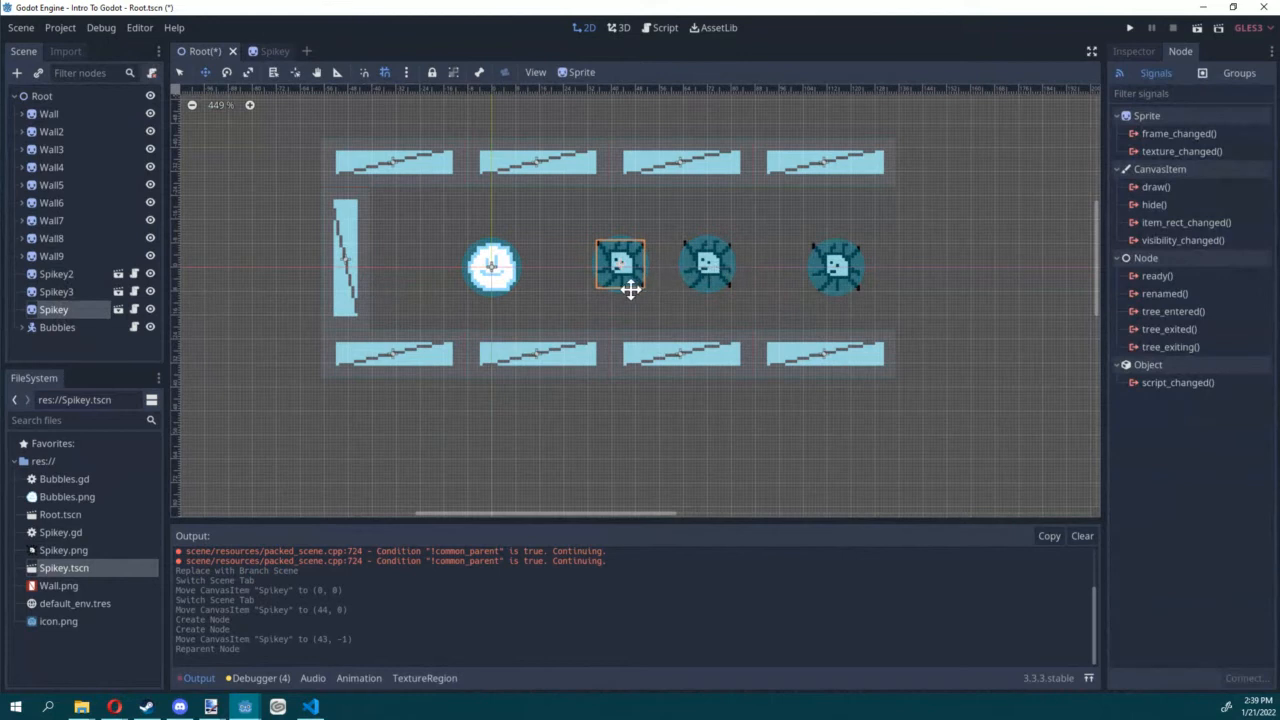
drag(630, 289, 621, 277)
key(ctrl+s)
key(ctrl+s)
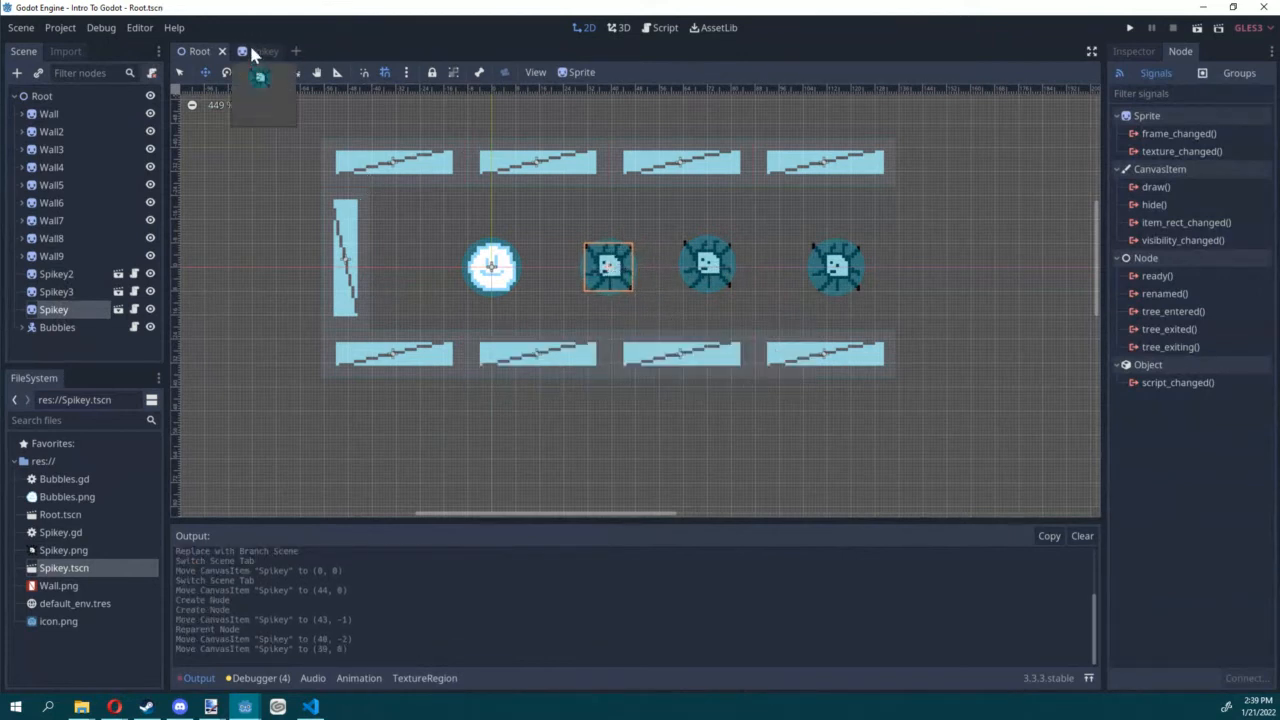
Step: Run the Root scene to check how the three Spikeys move, and stop the game
click(251, 51)
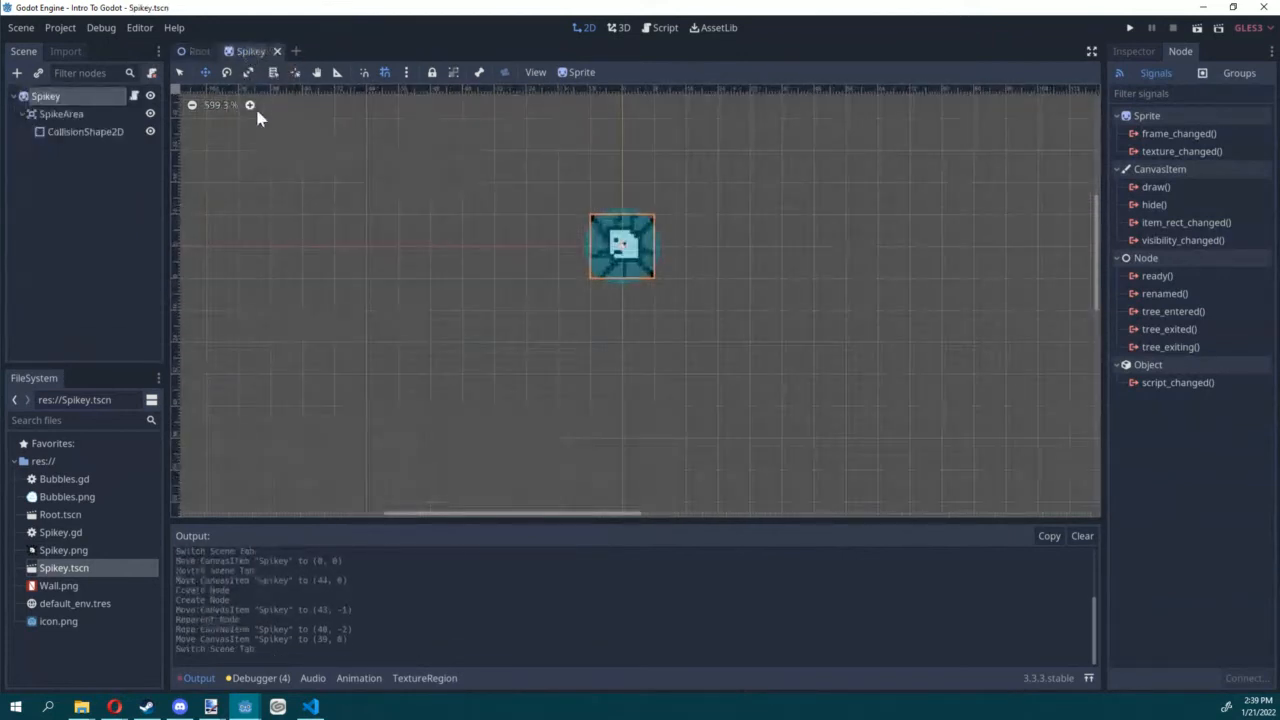
click(182, 51)
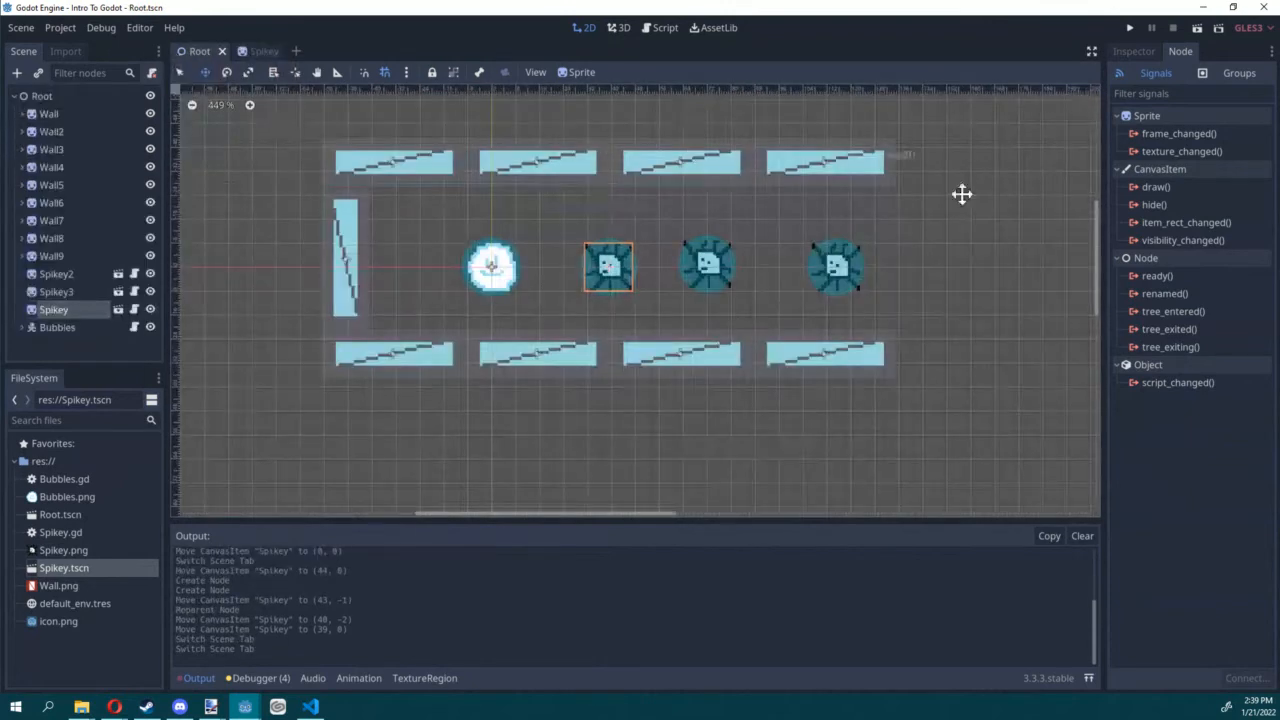
click(1120, 51)
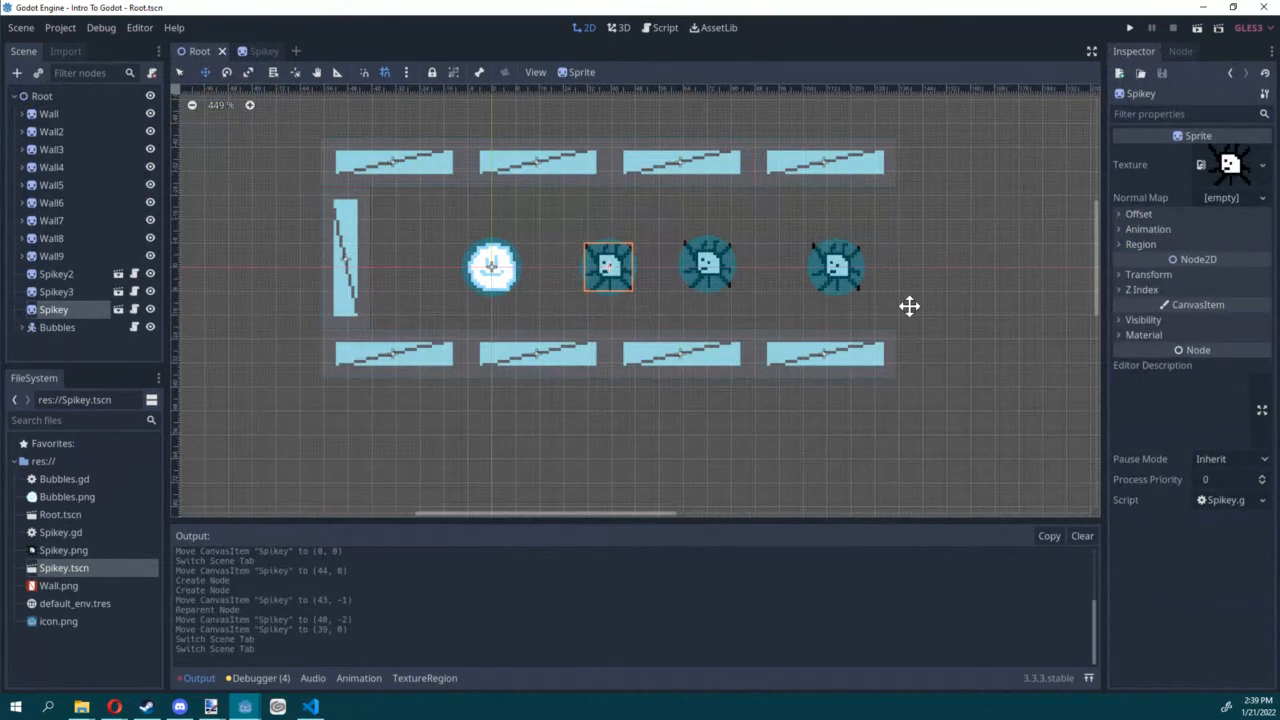
click(1197, 29)
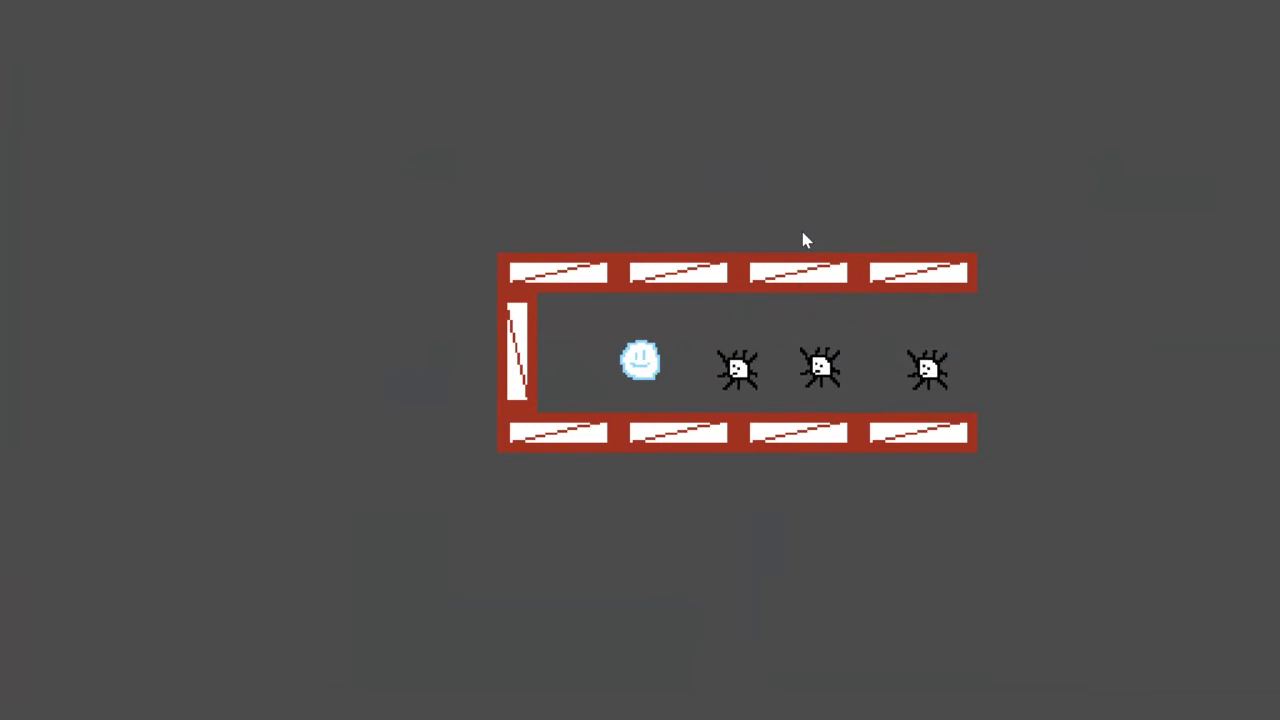
key(F8)
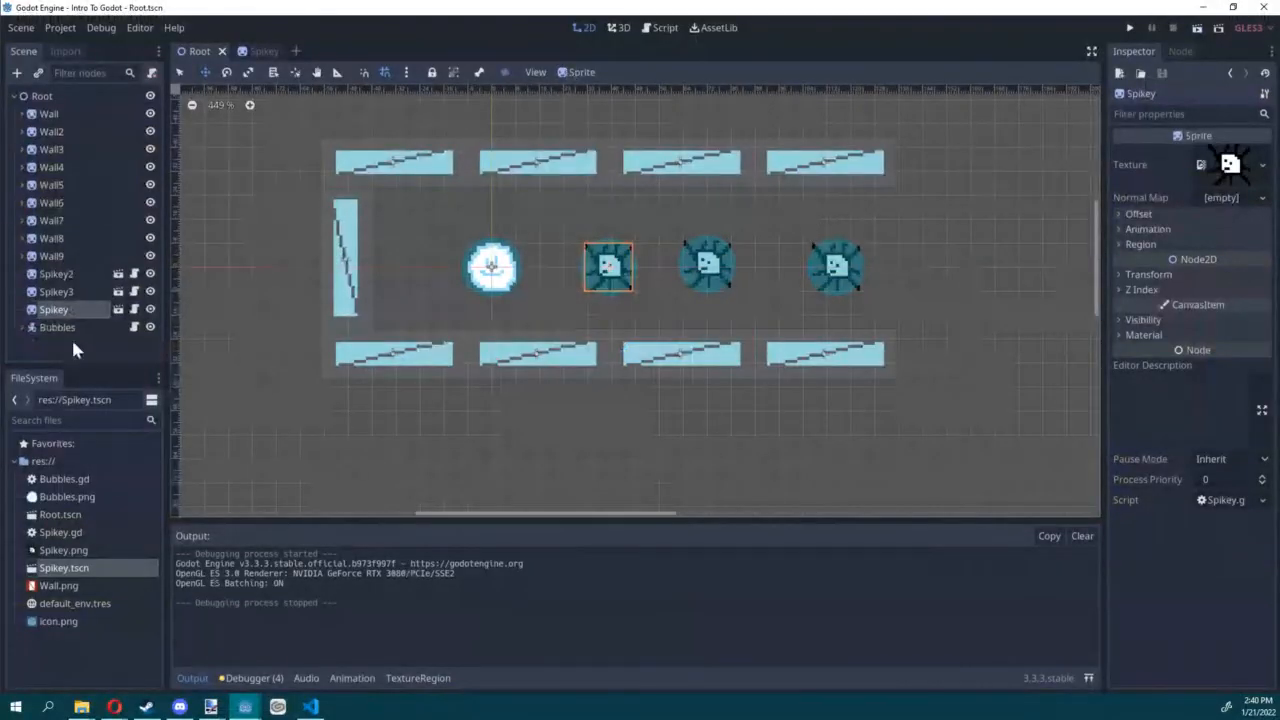
Step: In Spikey.gd, declare "export(int) var movement_scale = 25" below the starting_y variable
click(118, 309)
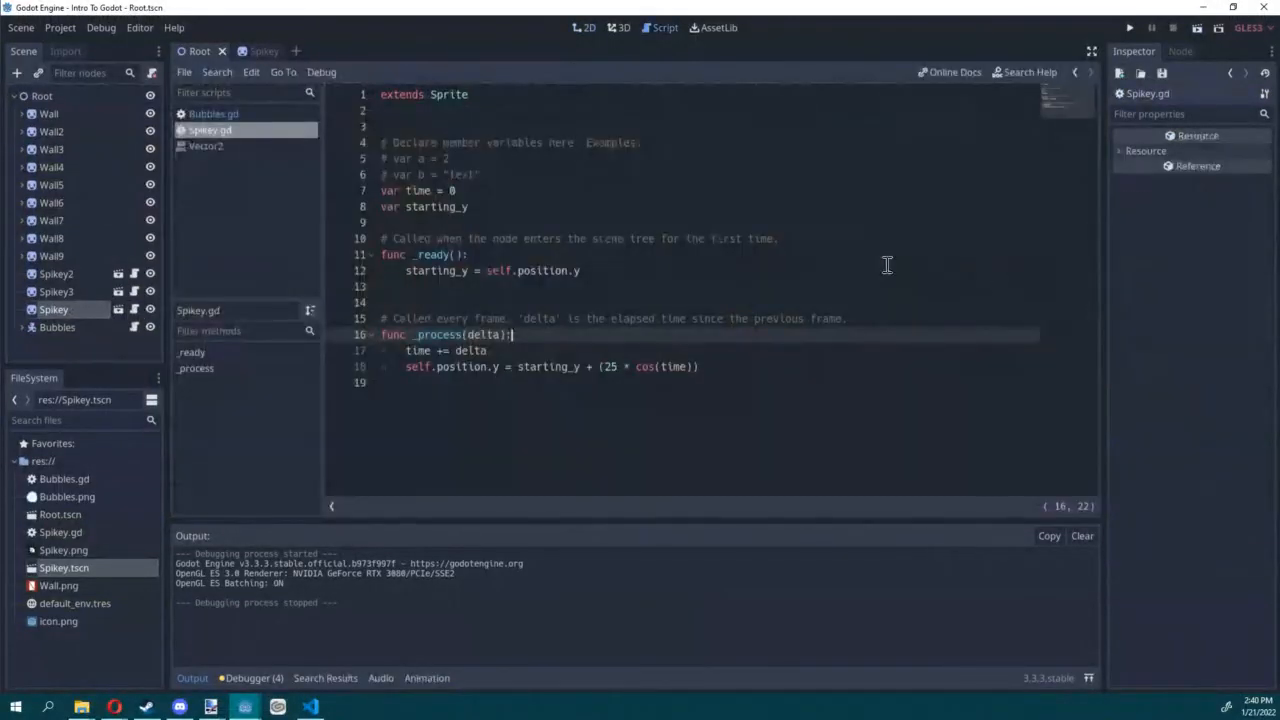
click(611, 203)
click(617, 206)
key(Return)
key(Return)
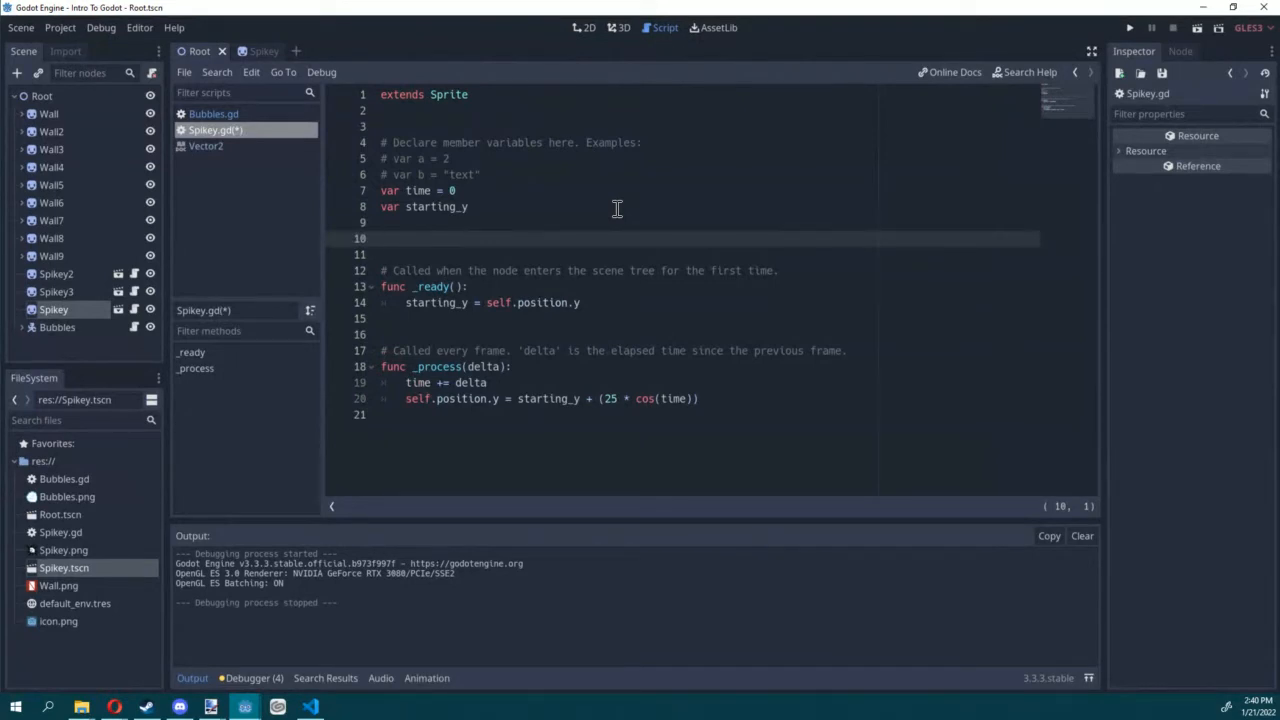
text(EXPOR)
key(BackSpace)
key(BackSpace)
key(BackSpace)
key(BackSpace)
key(BackSpace)
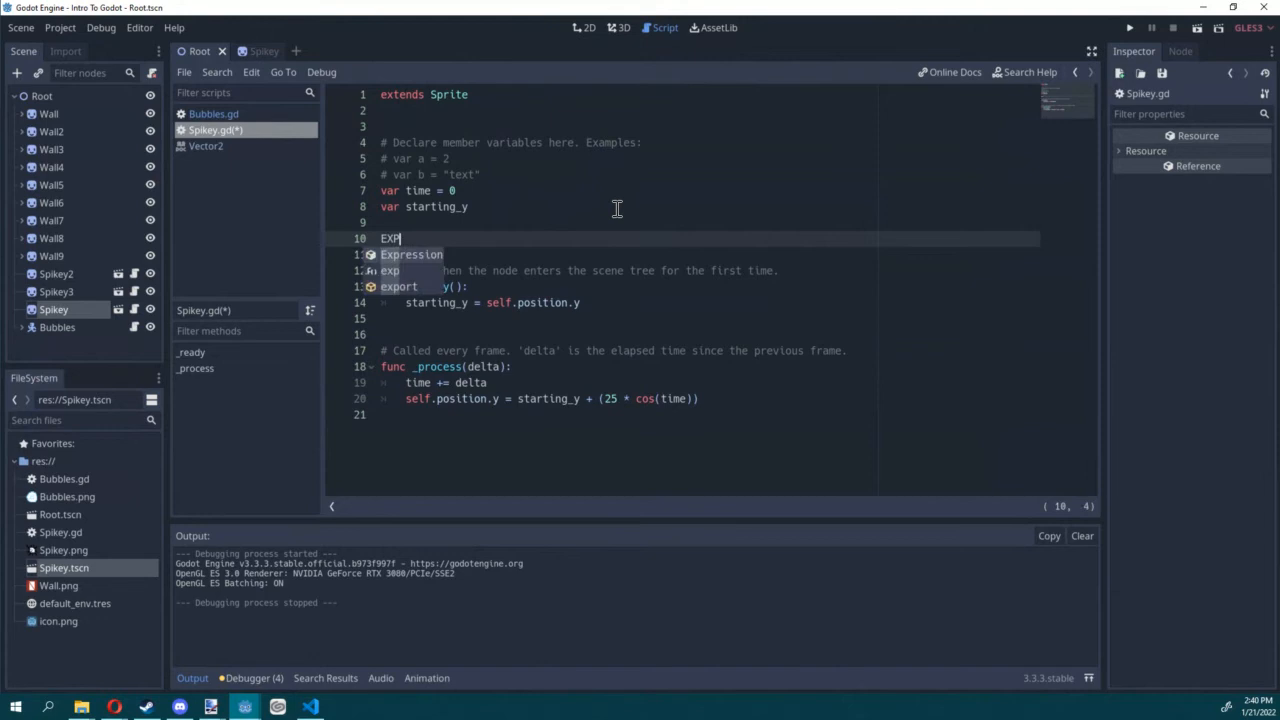
text(E)
key(BackSpace)
text(expo)
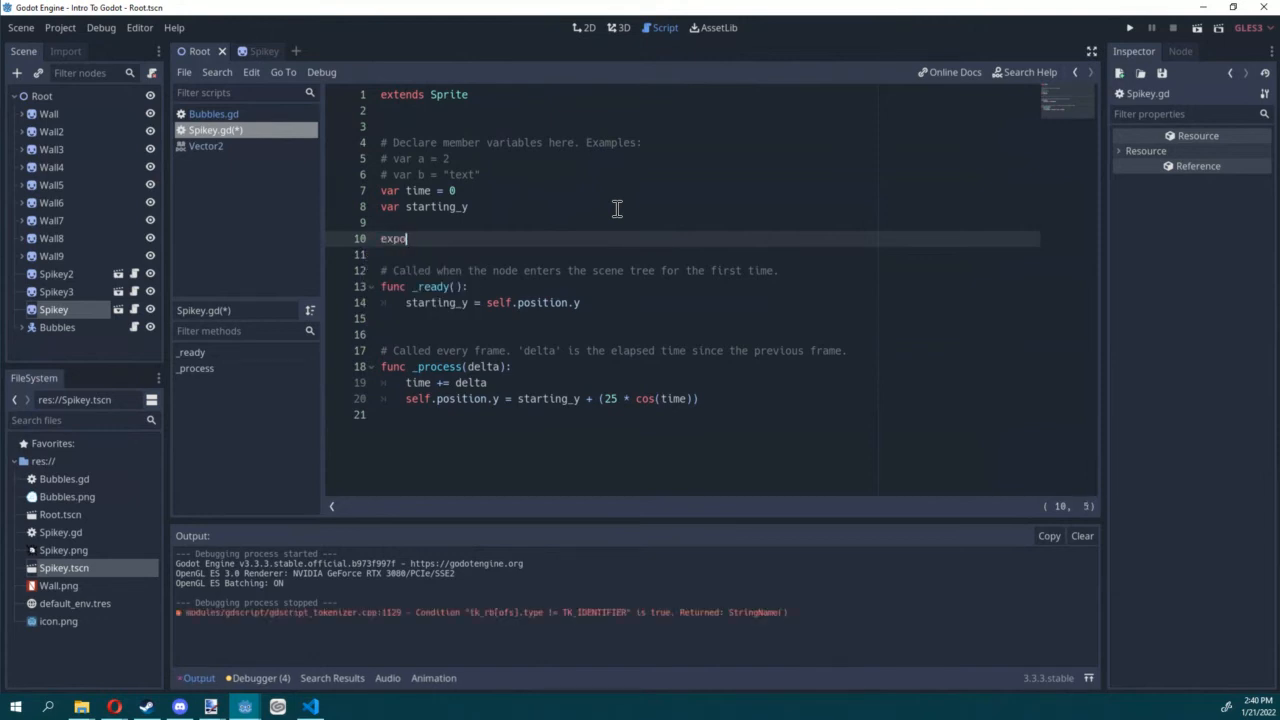
text(rt(int) var movement_)
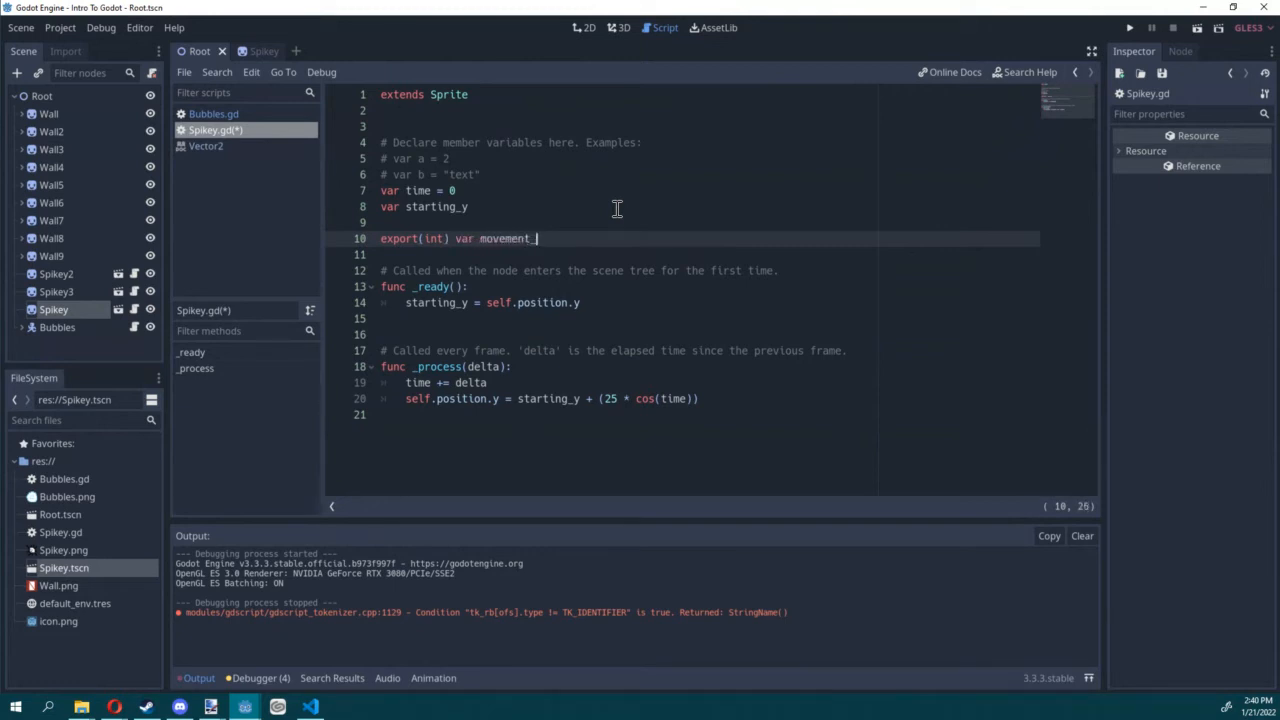
text(scale = 23)
Step: Declare "export(float) var movement_speed = 1.0" below movement_scale
key(Return)
text(exp)
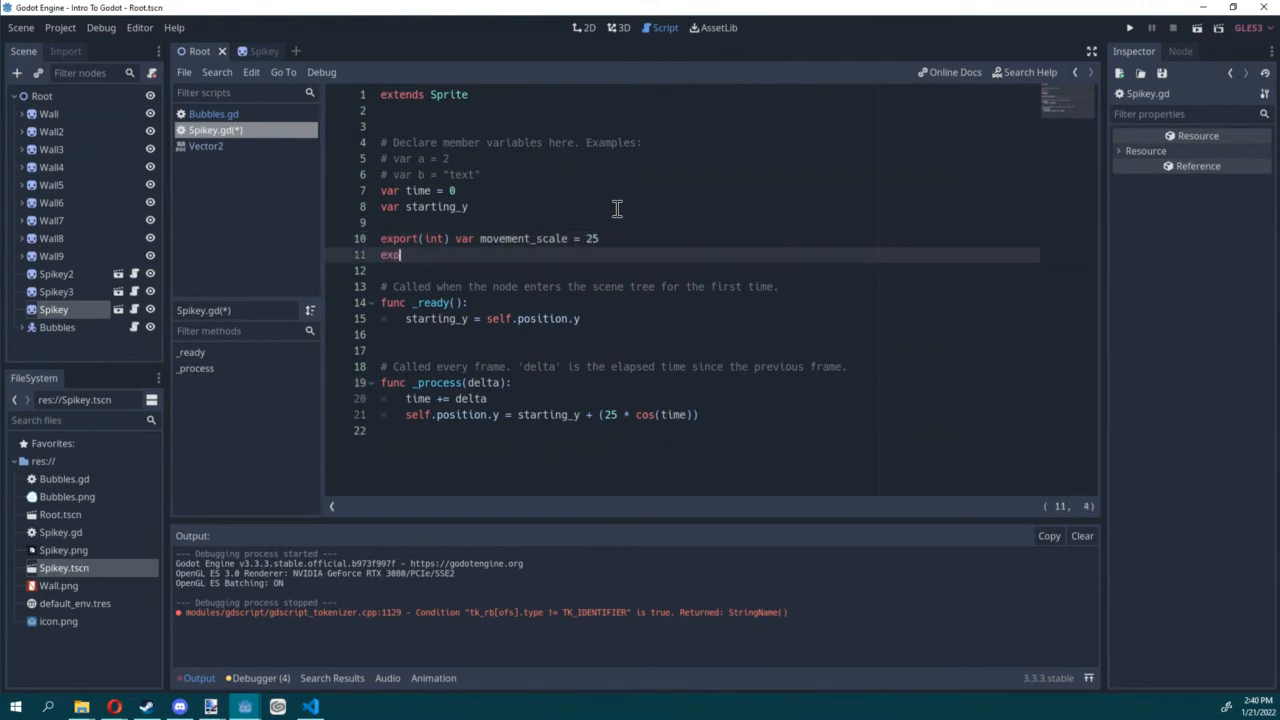
text(ort(float) var movement_s)
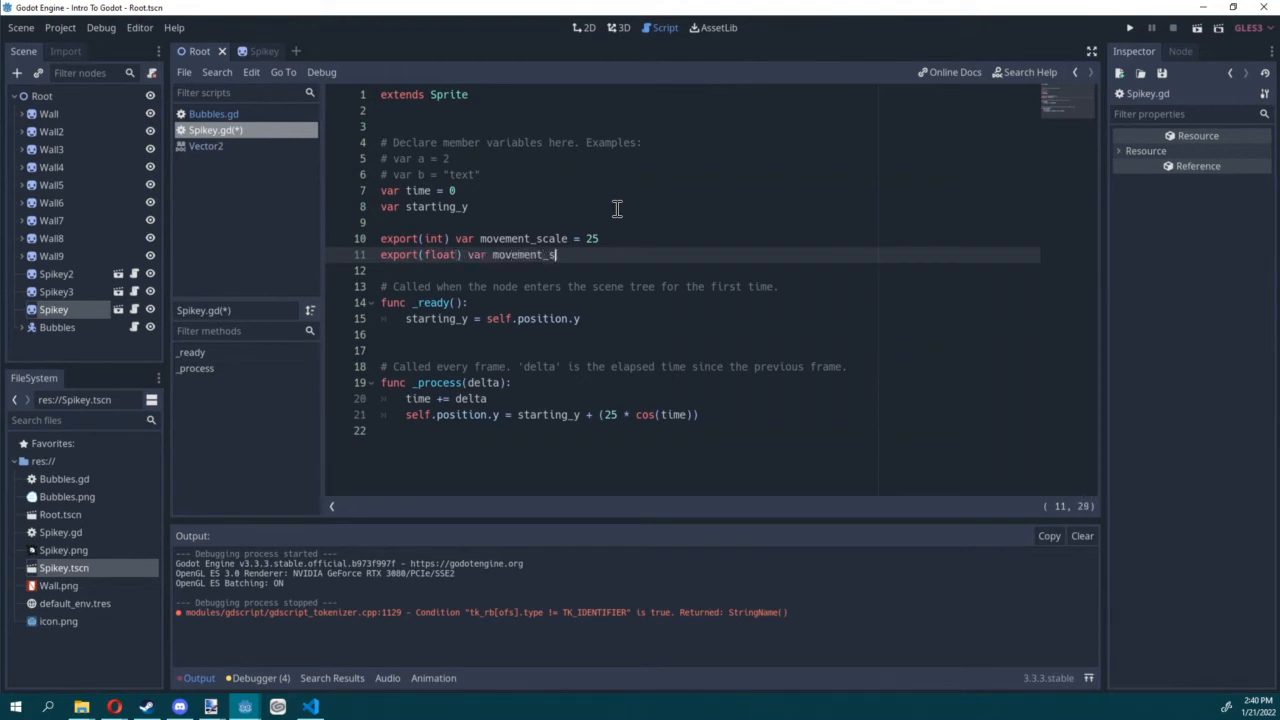
text(poed = 1.0)
Step: Declare "export(int) var movement_offset = 0" below movement_speed and save the script
key(Return)
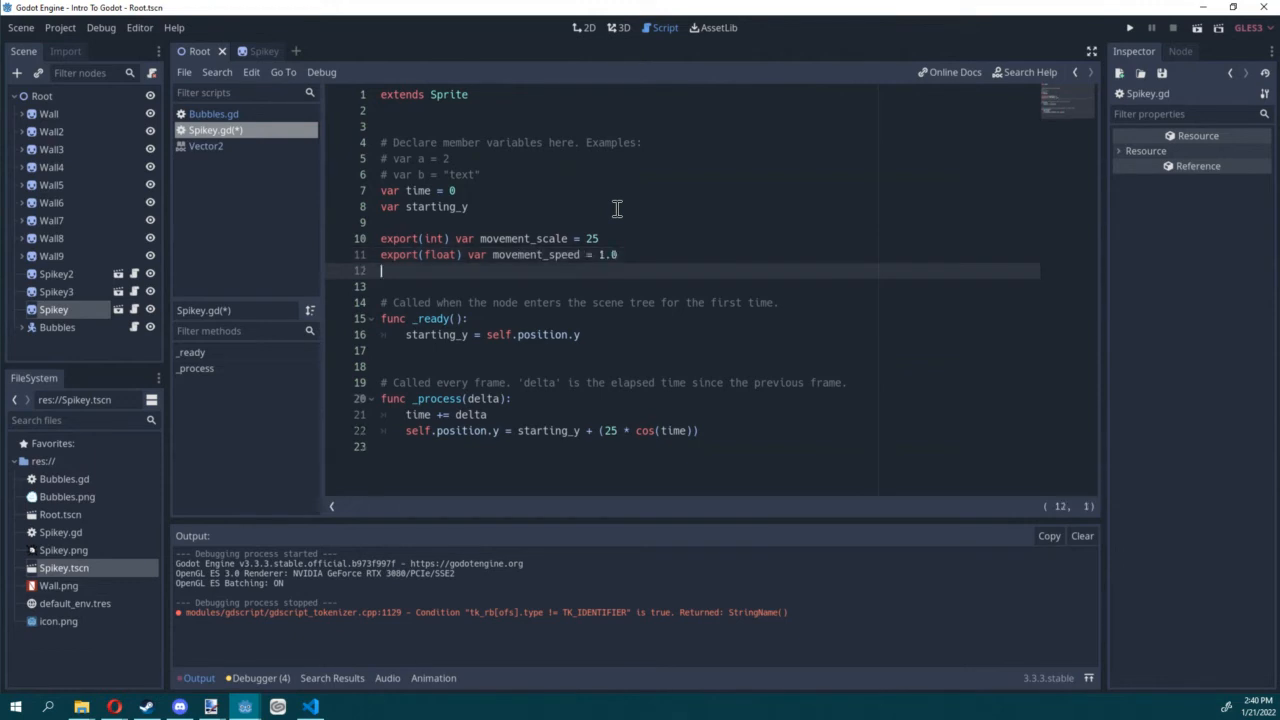
text(export(int) var movementy)
text(offset = 0)
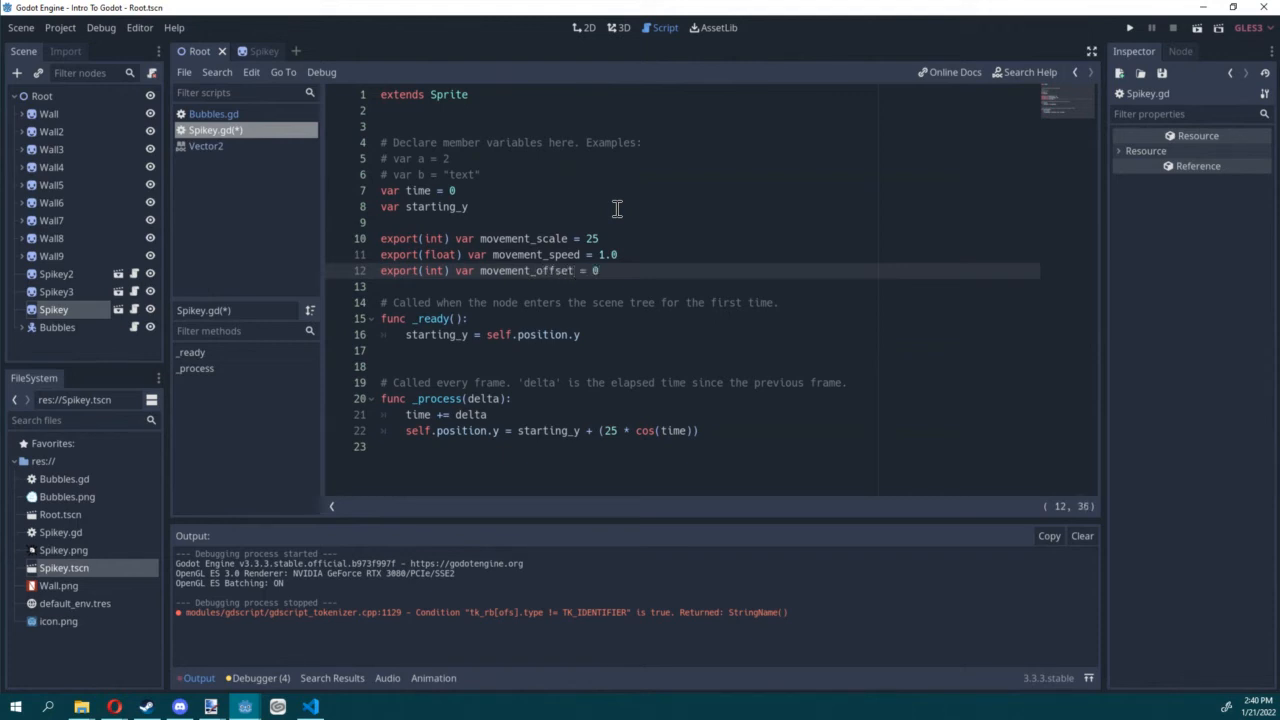
key(ctrl+s)
Step: Show Spikey's exported script variables from the 2D view and widen the Inspector to read their full names
click(585, 28)
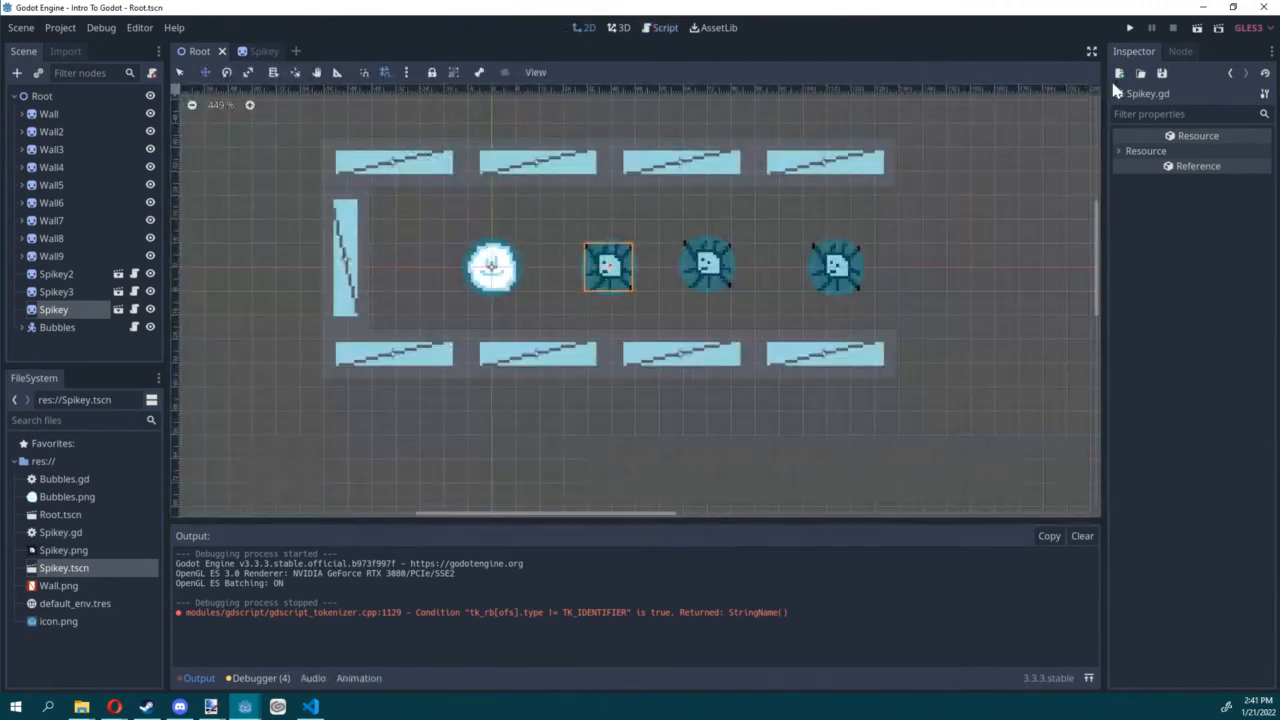
click(56, 315)
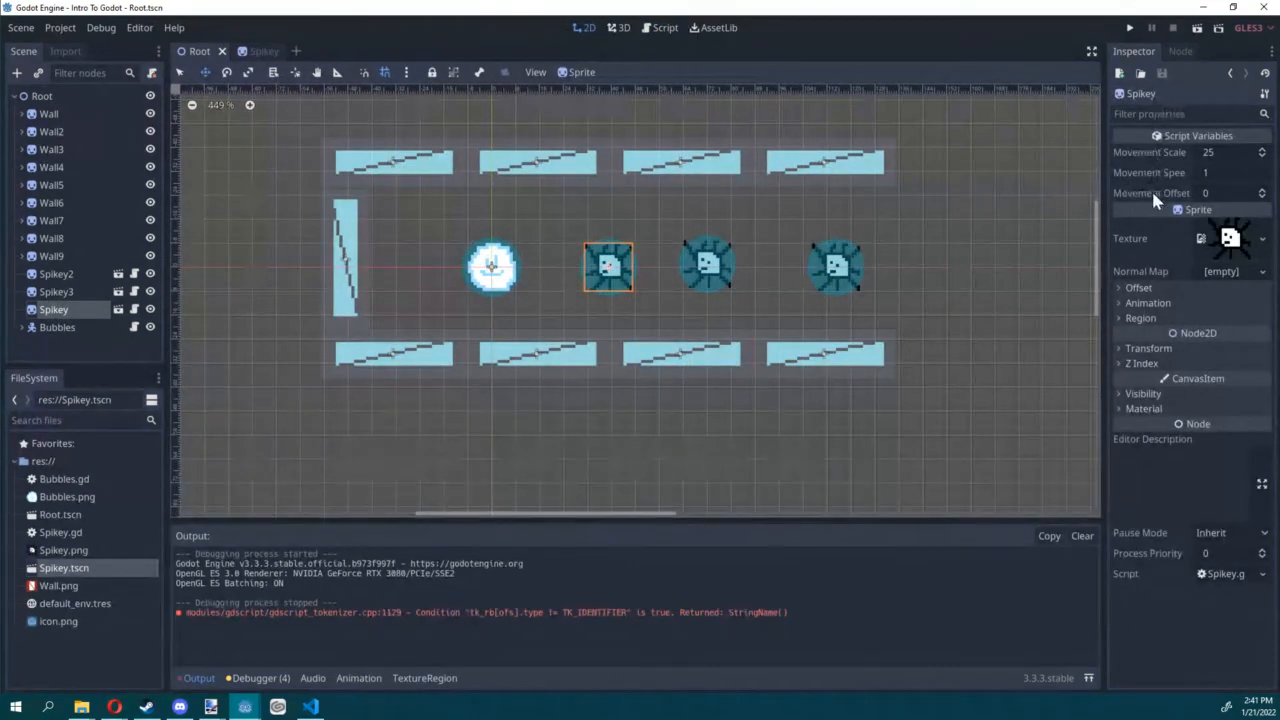
drag(1103, 178, 1034, 183)
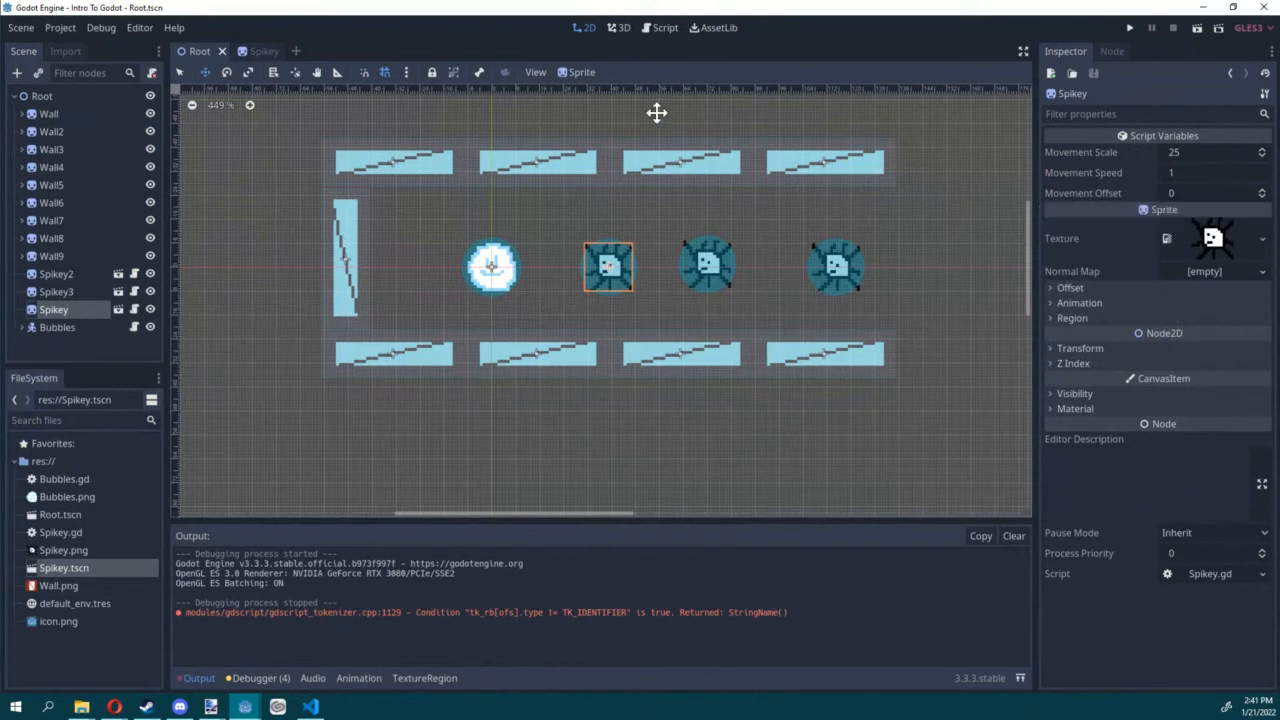
Step: In the position formula of Spikey.gd's _process function, replace the hard-coded 25 with movement_scale
click(659, 28)
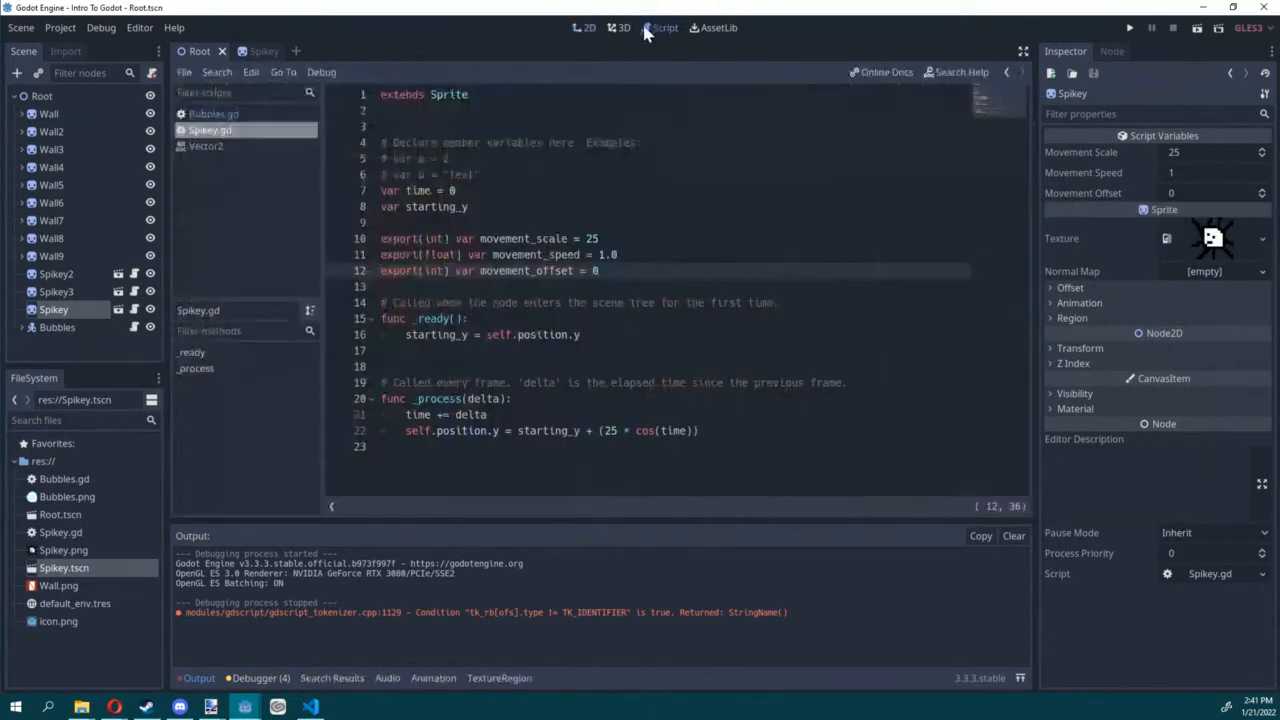
double_click(527, 241)
key(ctrl+c)
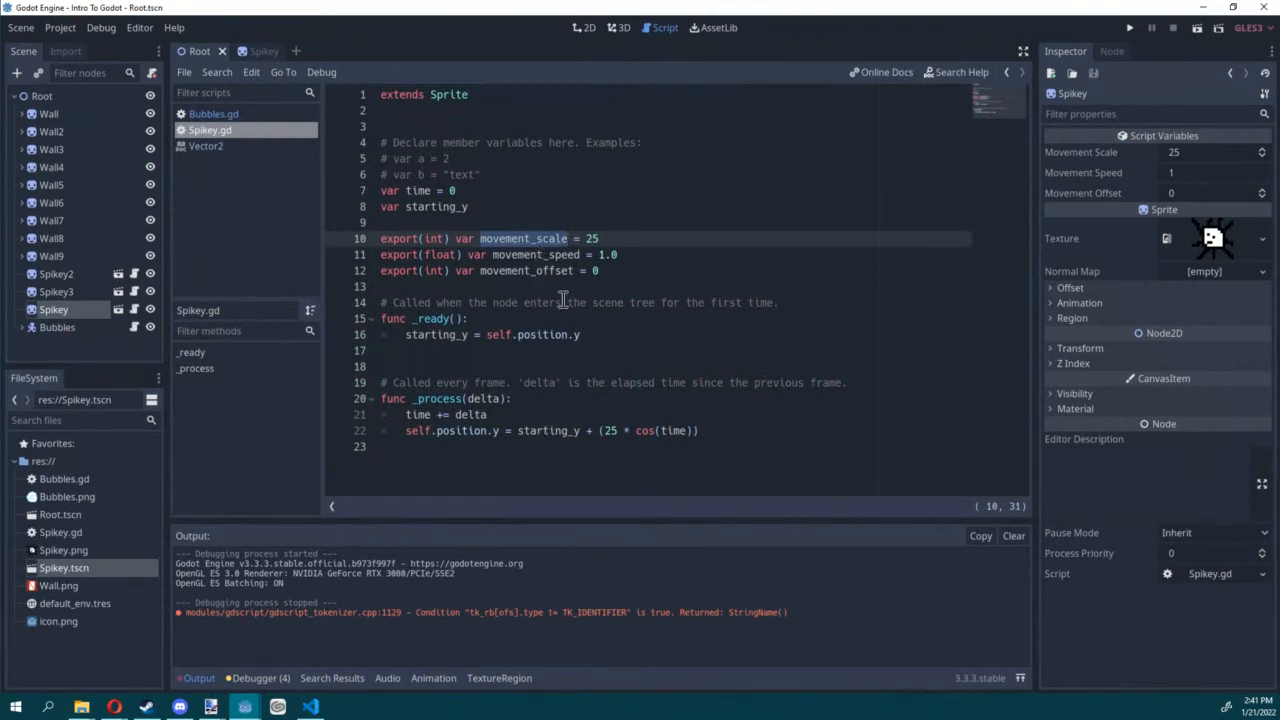
click(617, 430)
key(BackSpace)
key(BackSpace)
key(ctrl+v)
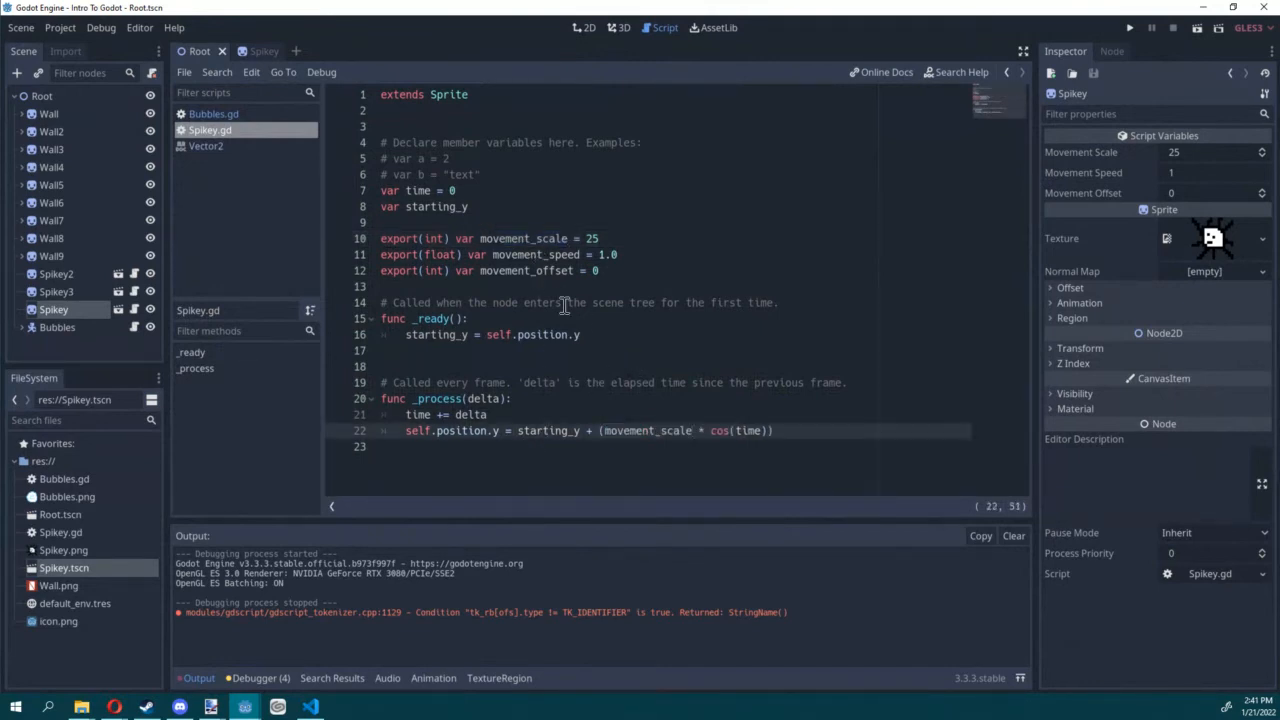
Step: Multiply time by movement_speed inside the cos() call and save the script
double_click(540, 256)
key(ctrl+c)
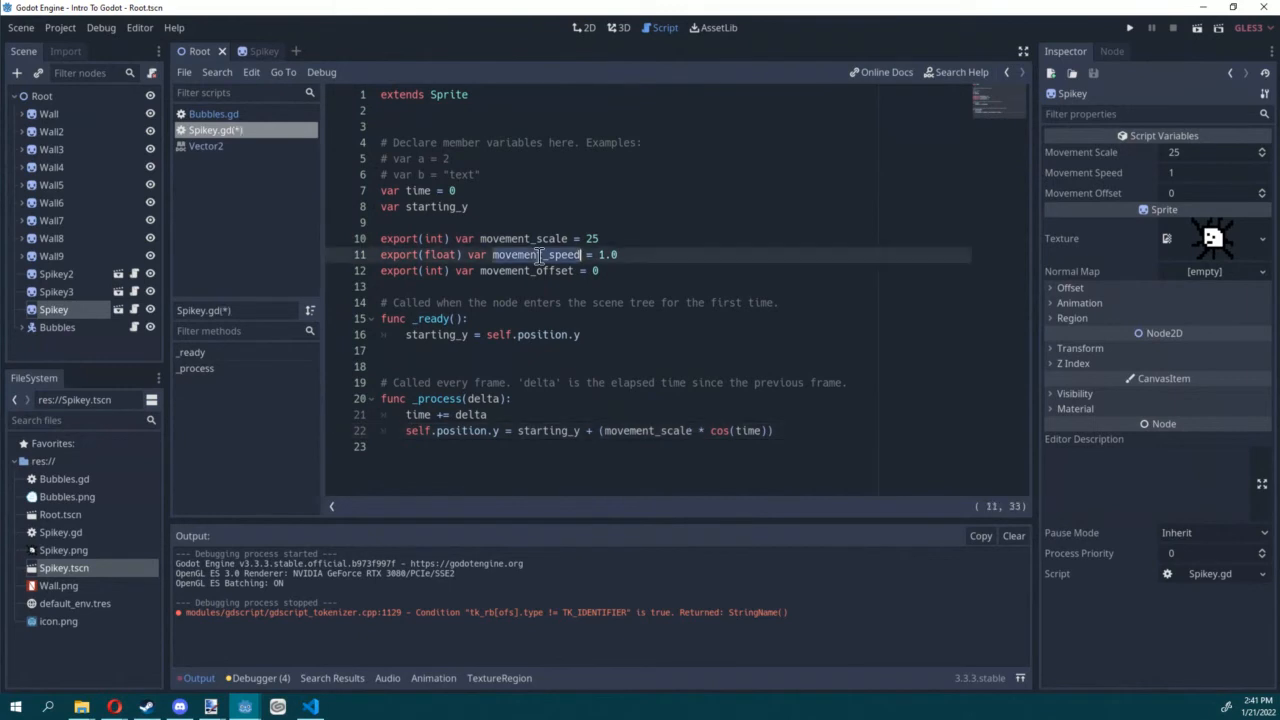
click(736, 430)
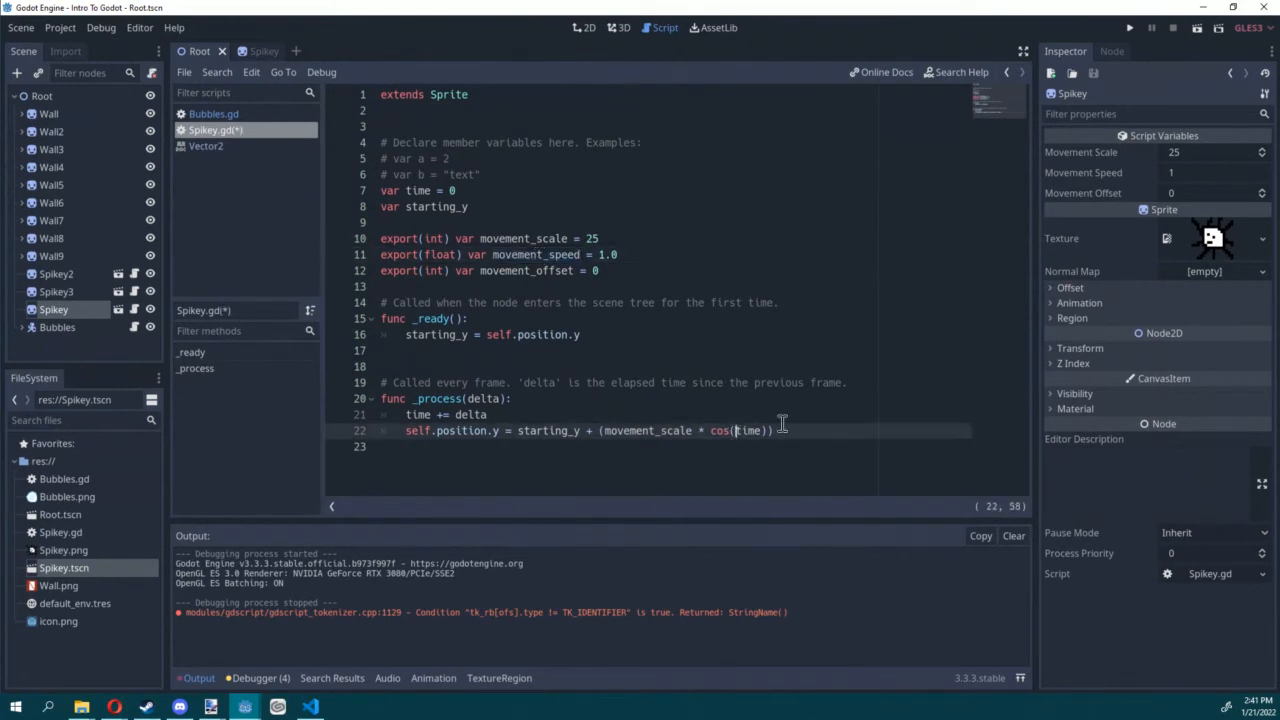
key(ctrl+v)
text(*)
key(ctrl+s)
Step: Add "+ movement_offset" after time inside the cos() call
click(544, 272)
double_click(544, 272)
key(ctrl+c)
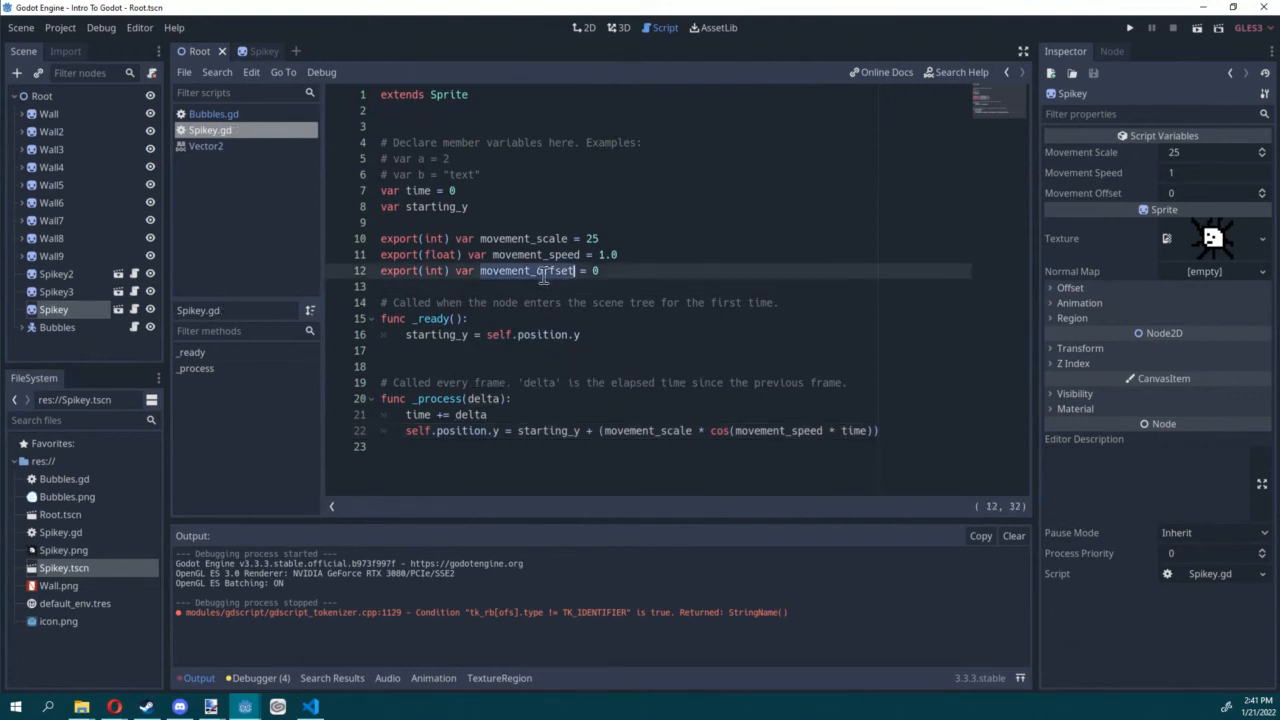
click(866, 430)
text(+)
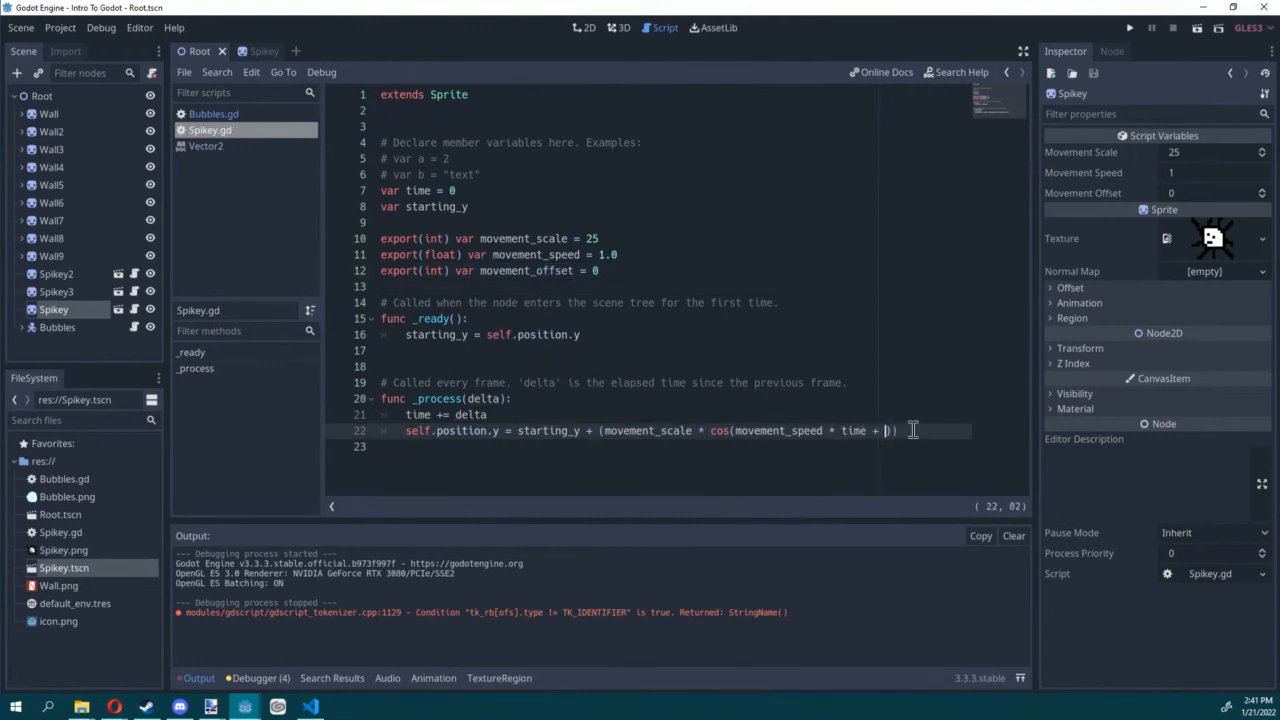
key(ctrl+v)
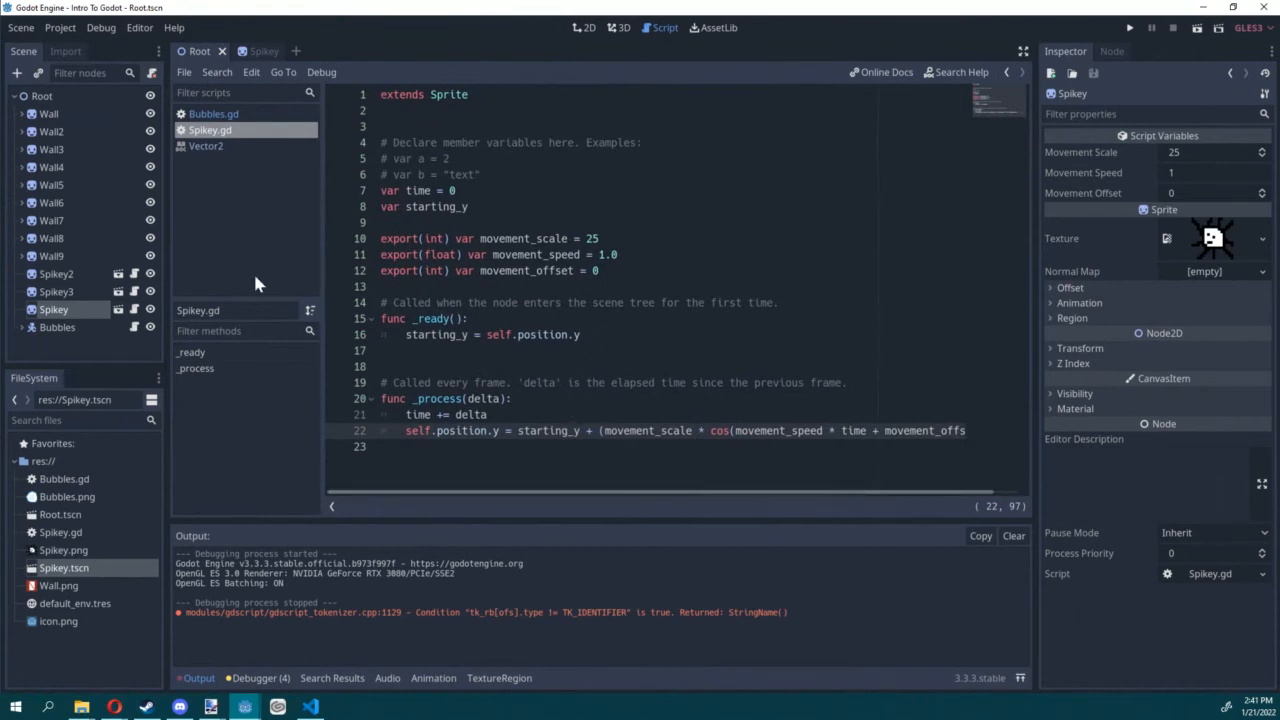
Step: Set the Spikey instance's Movement Scale to 30, Movement Speed to 2 and Movement Offset to 1
click(70, 273)
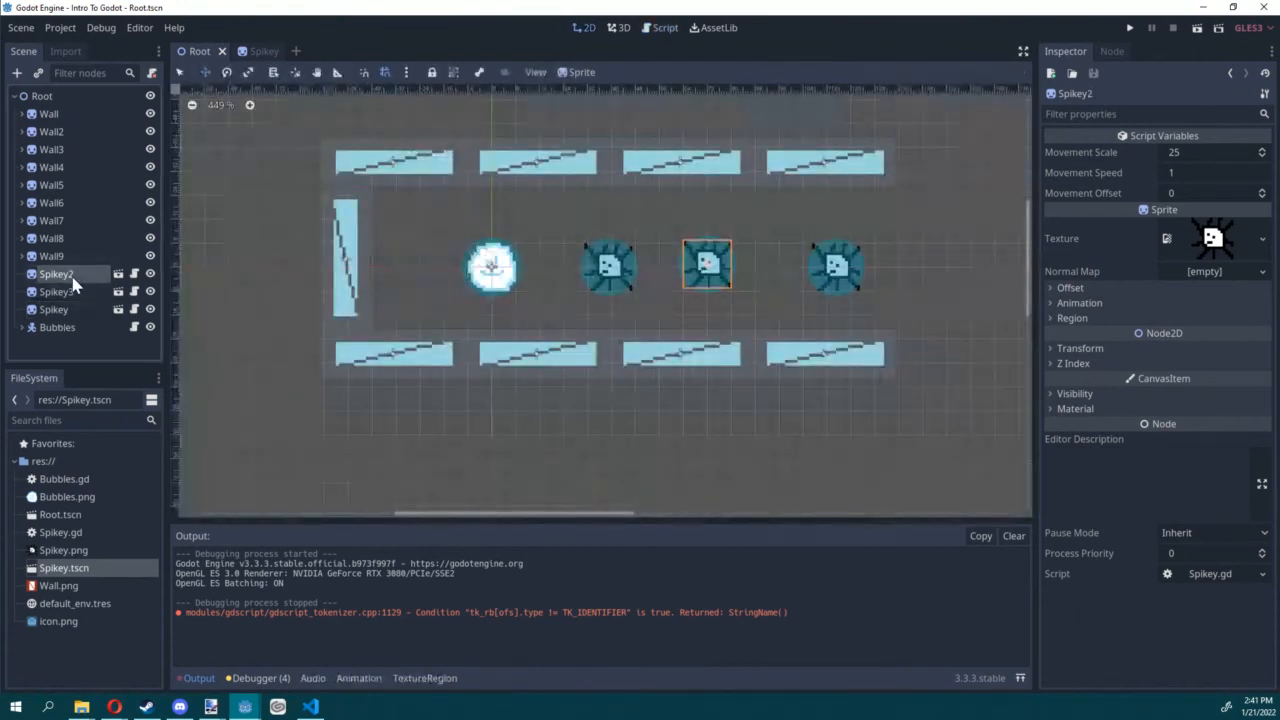
click(55, 310)
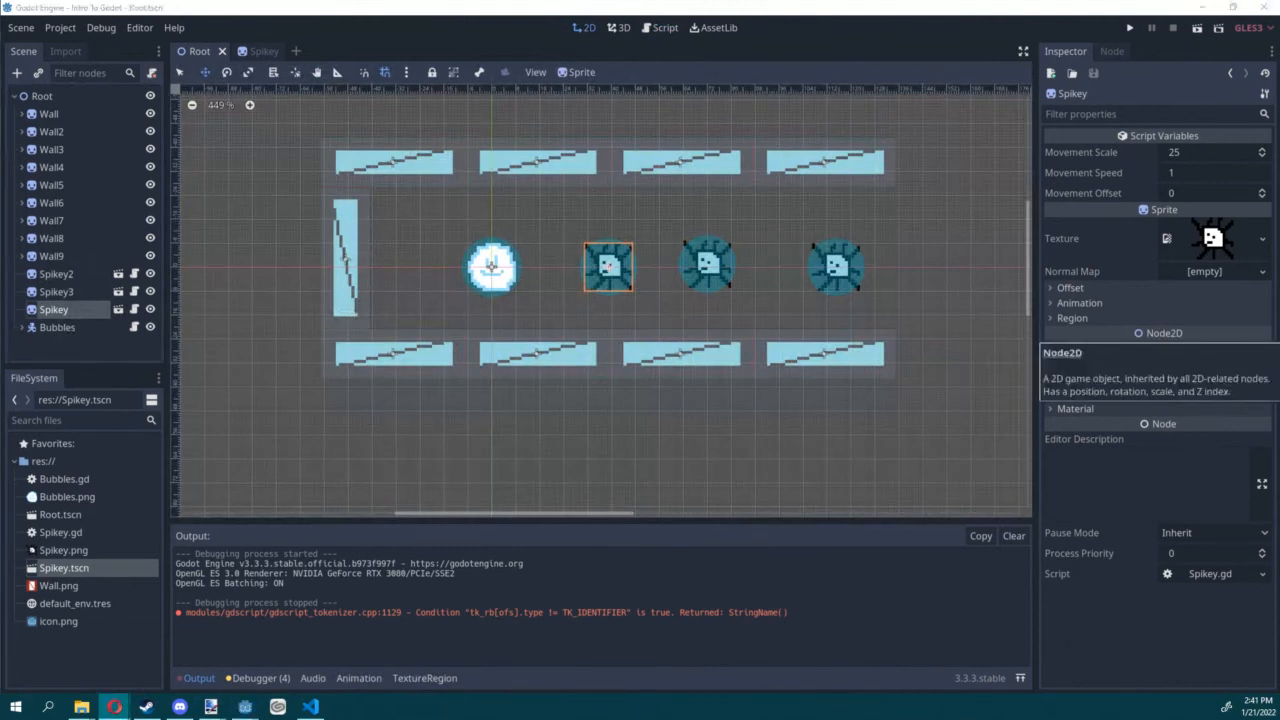
click(1181, 145)
click(1187, 151)
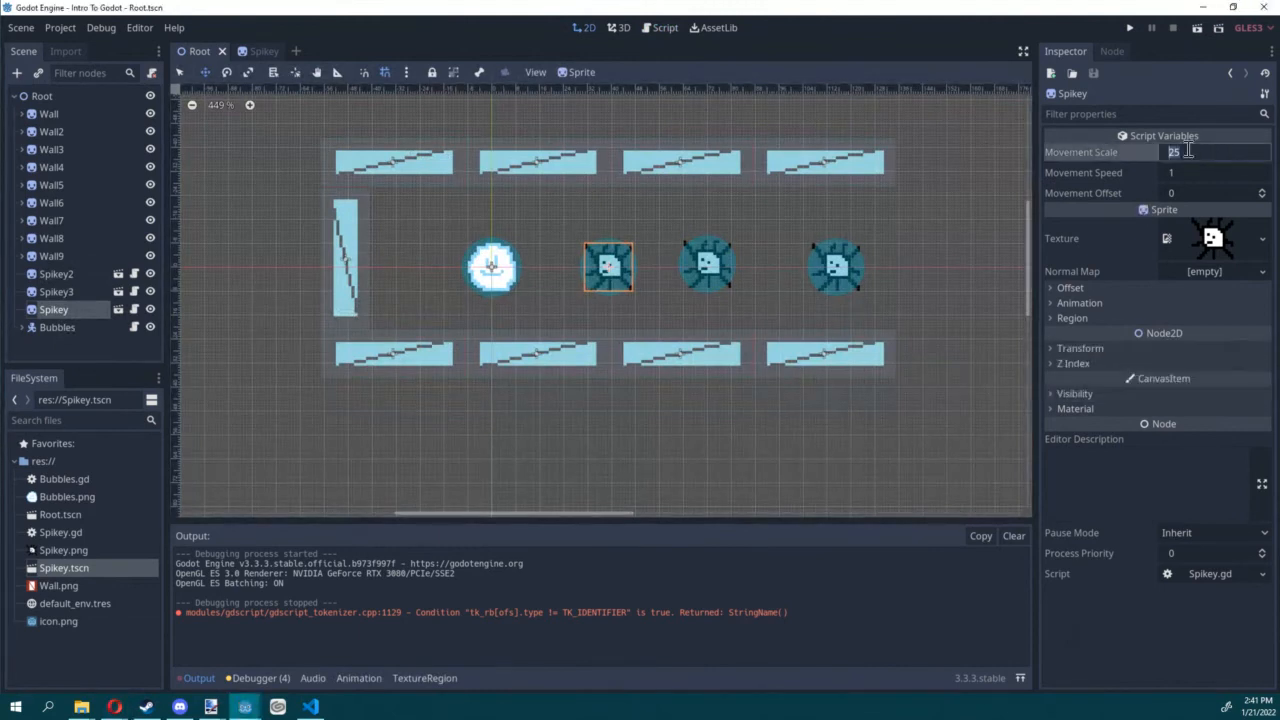
text(30)
key(Tab)
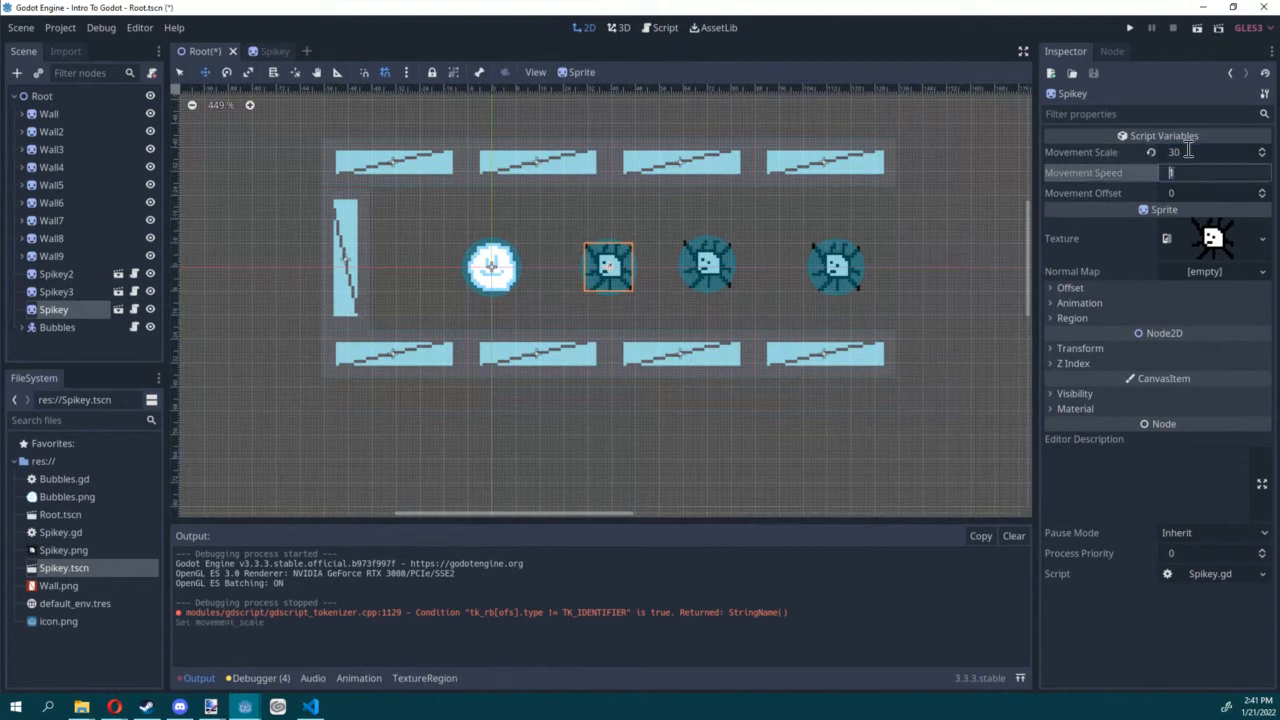
text(2)
key(Tab)
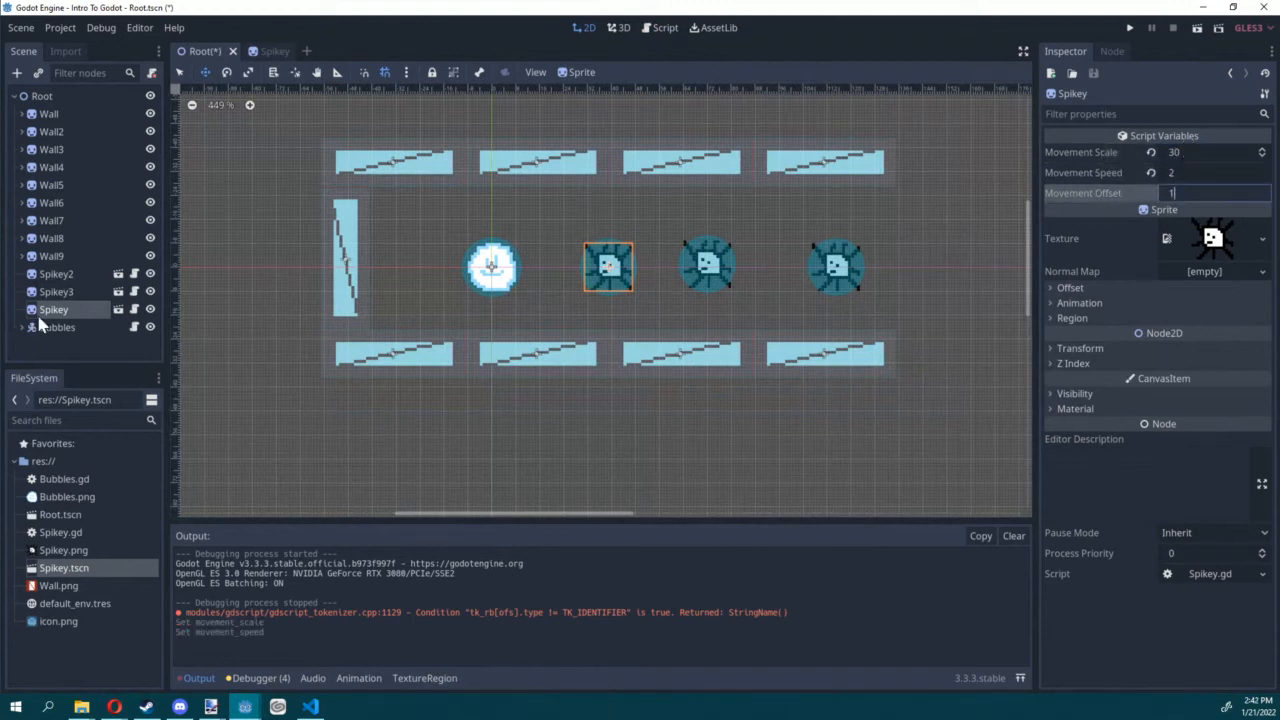
Step: Set Spikey2's Movement Scale to 100, Movement Speed to 4 and Movement Offset to 20
click(55, 291)
click(56, 274)
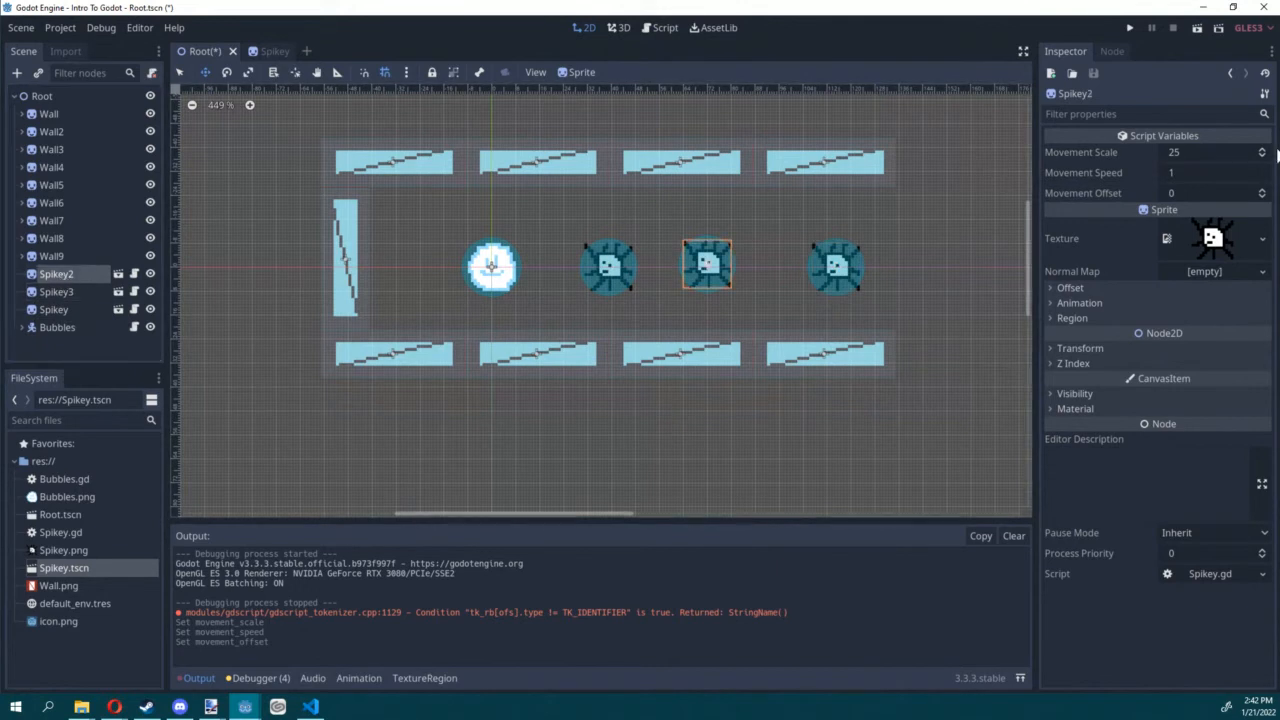
click(1212, 150)
text(100)
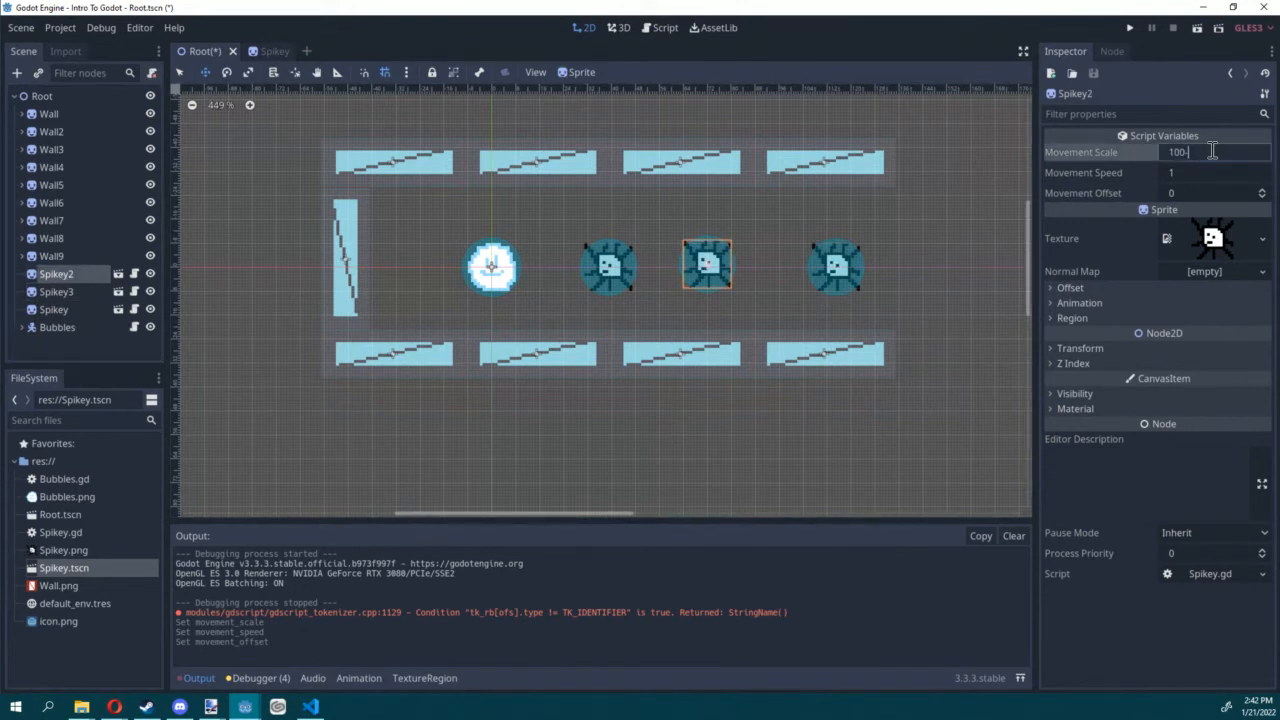
key(Tab)
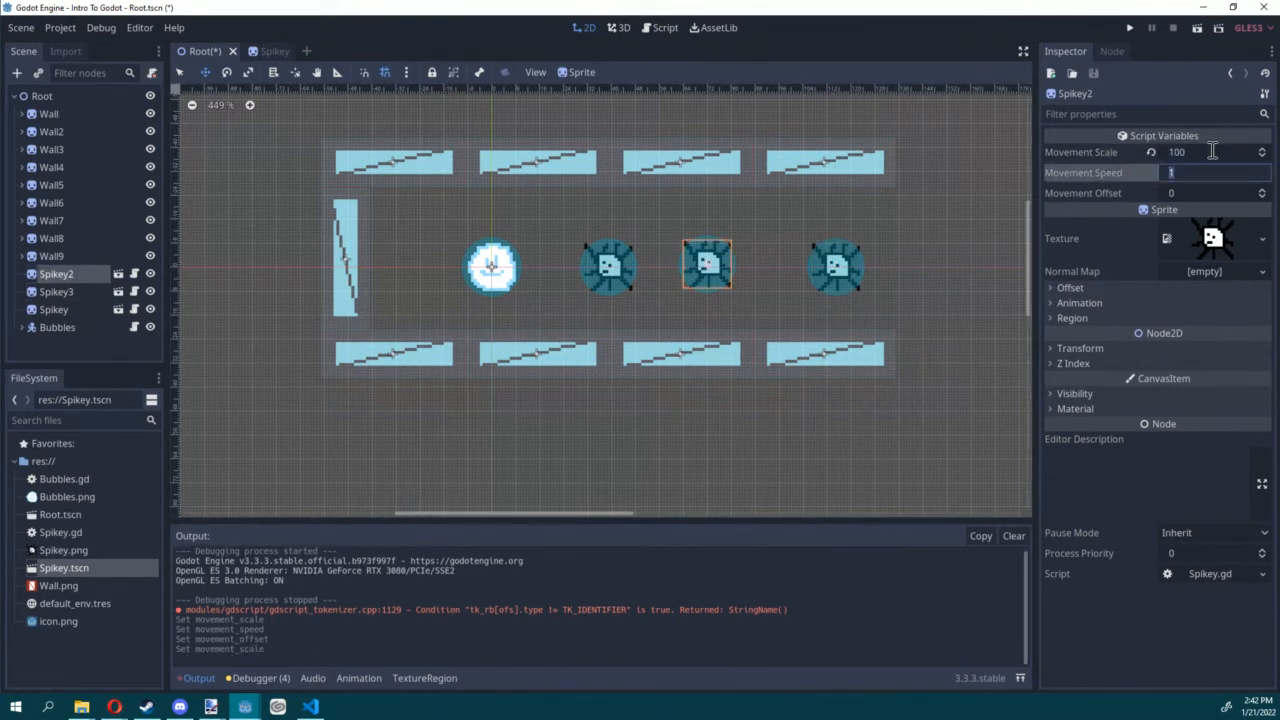
text(4)
key(Tab)
text(20)
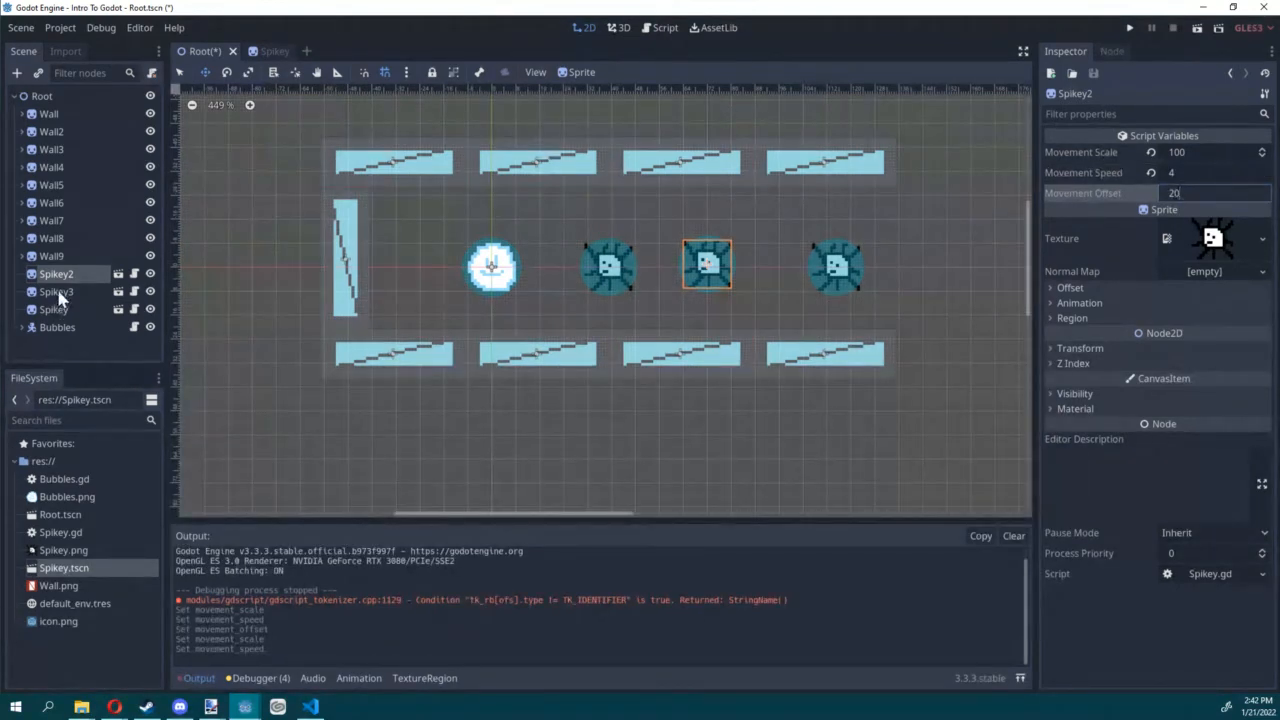
Step: Set Spikey3's Movement Scale to 40 and Movement Offset to -20, and save the Root scene
click(60, 294)
click(1176, 154)
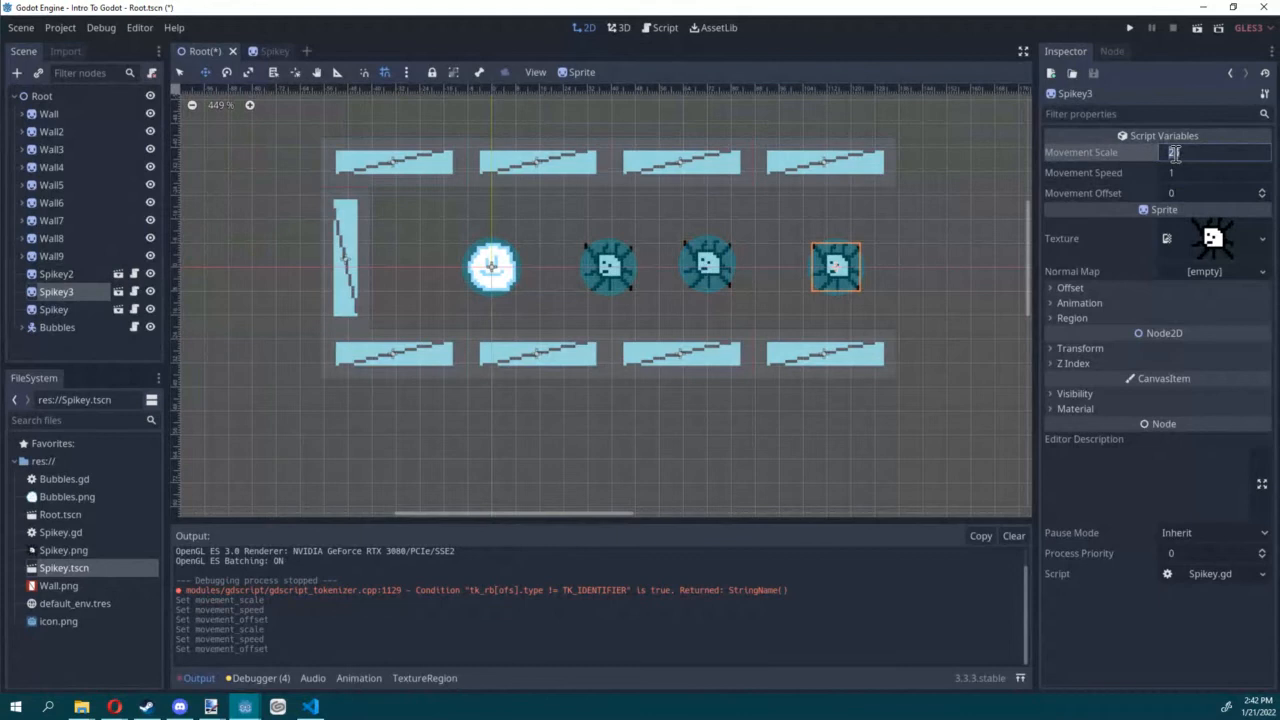
key(Tab)
key(Tab)
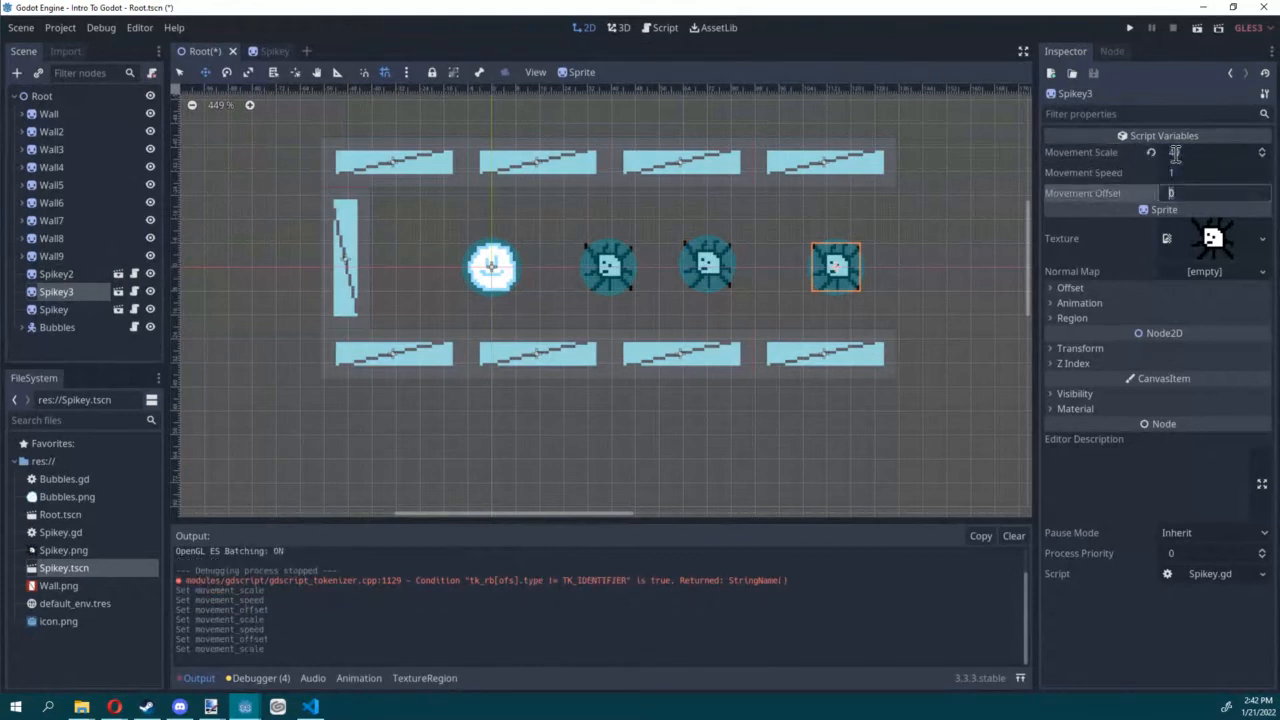
text(-20)
key(Return)
key(ctrl+s)
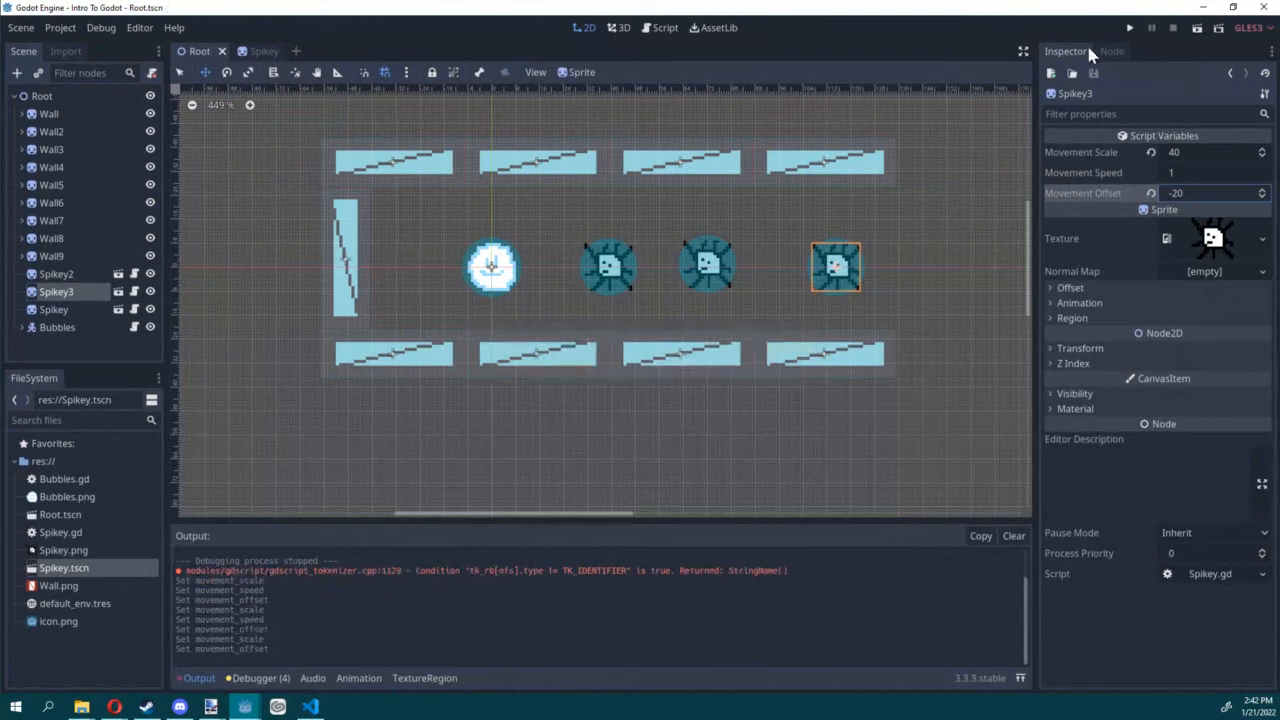
Step: Run the Root scene, move Bubbles through the corridor to check each Spikey's oscillation, and close the game
click(1196, 29)
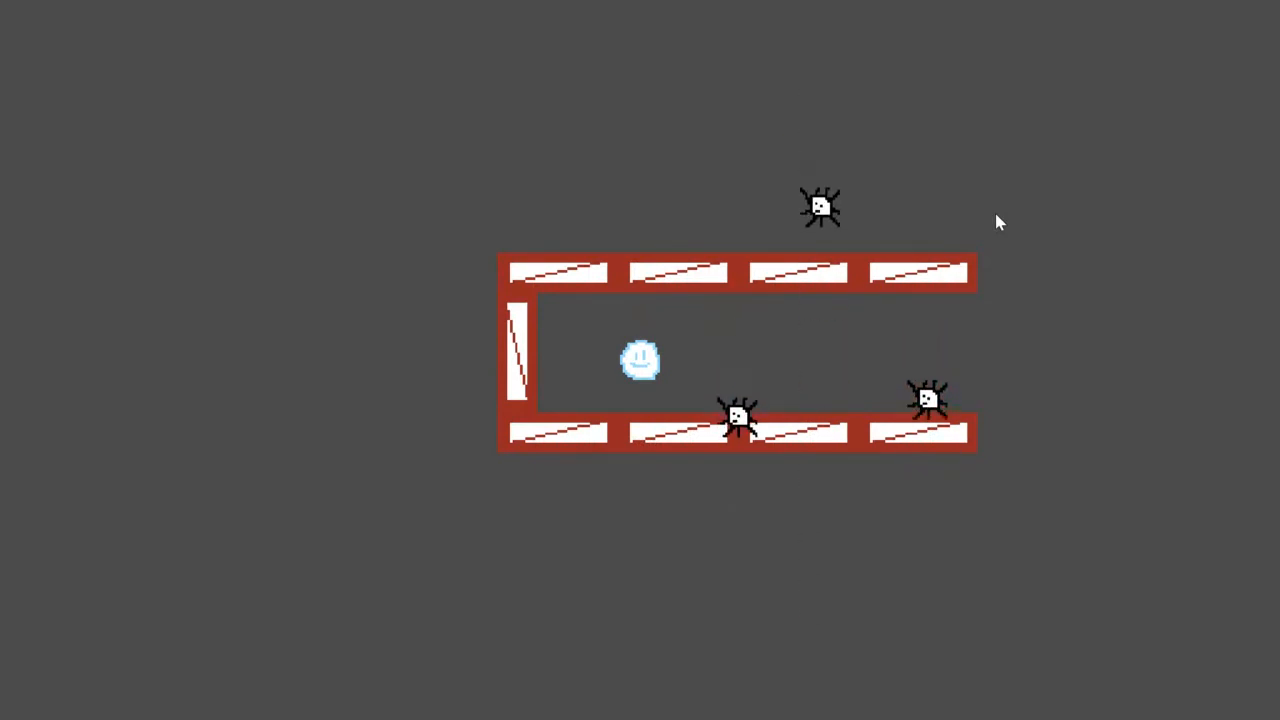
key(Right)
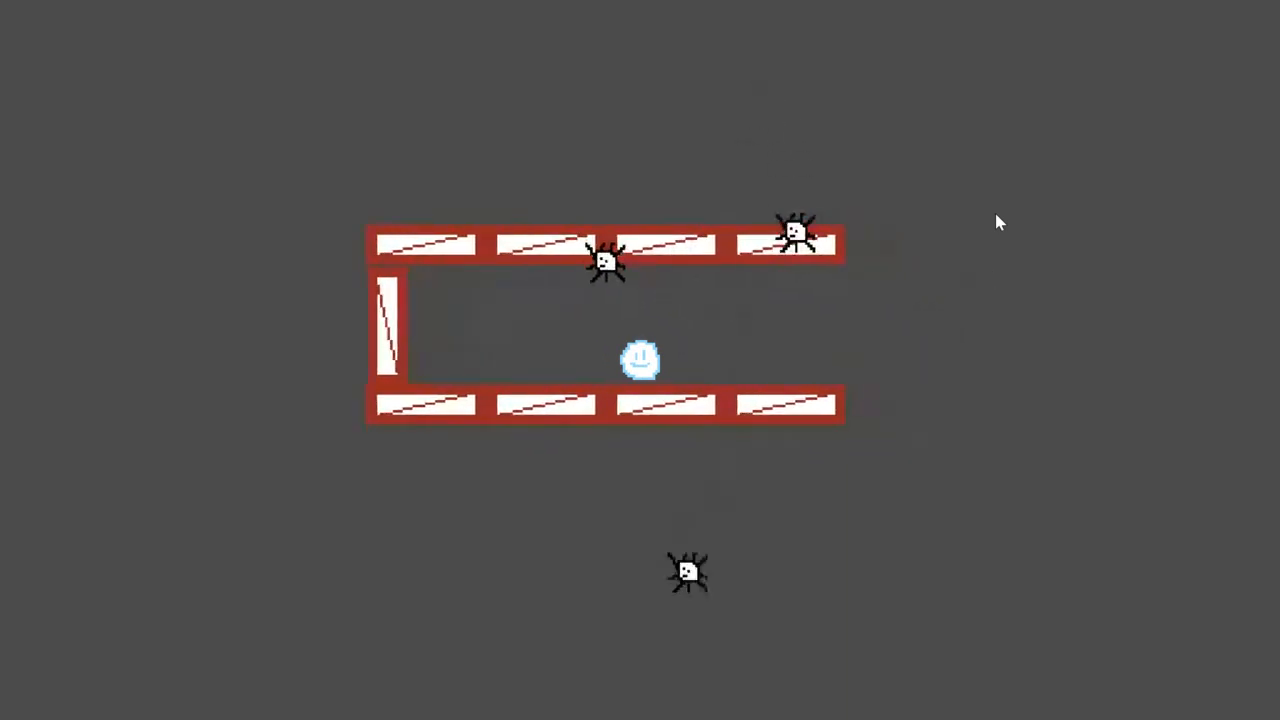
key(Right)
key(Up)
key(Down)
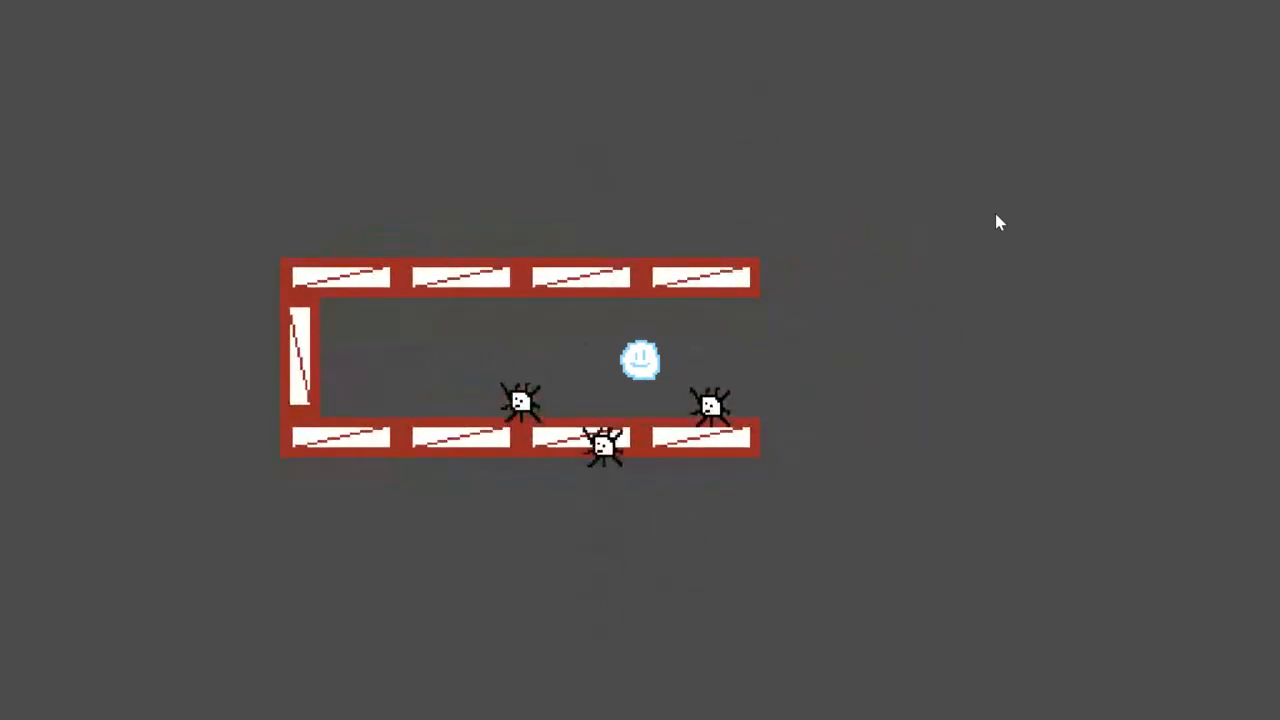
key(Left)
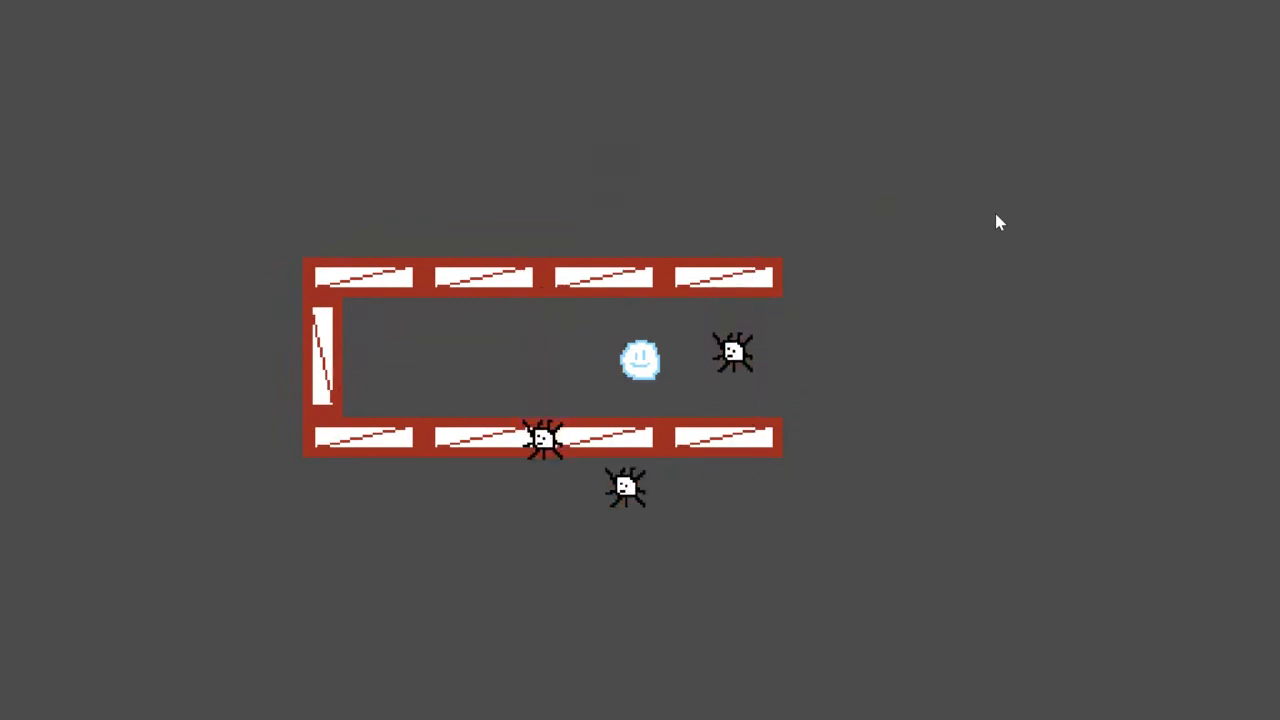
key(alt+F4)
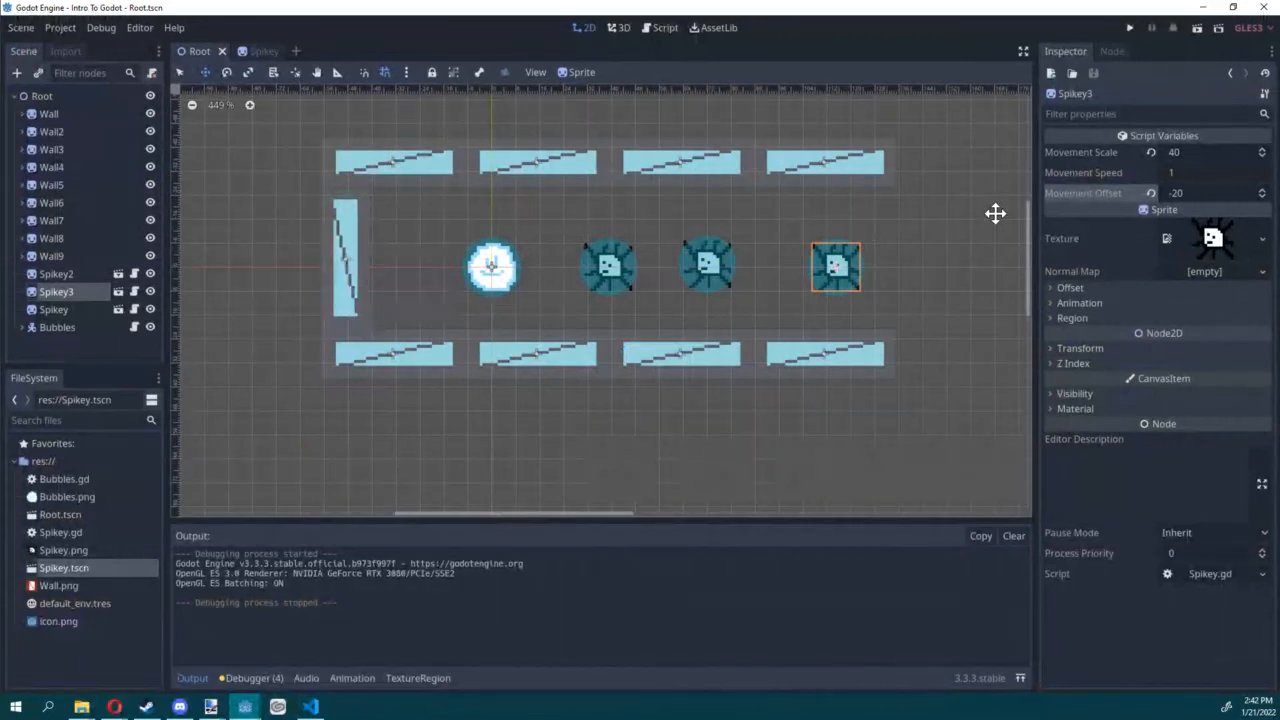
click(1116, 50)
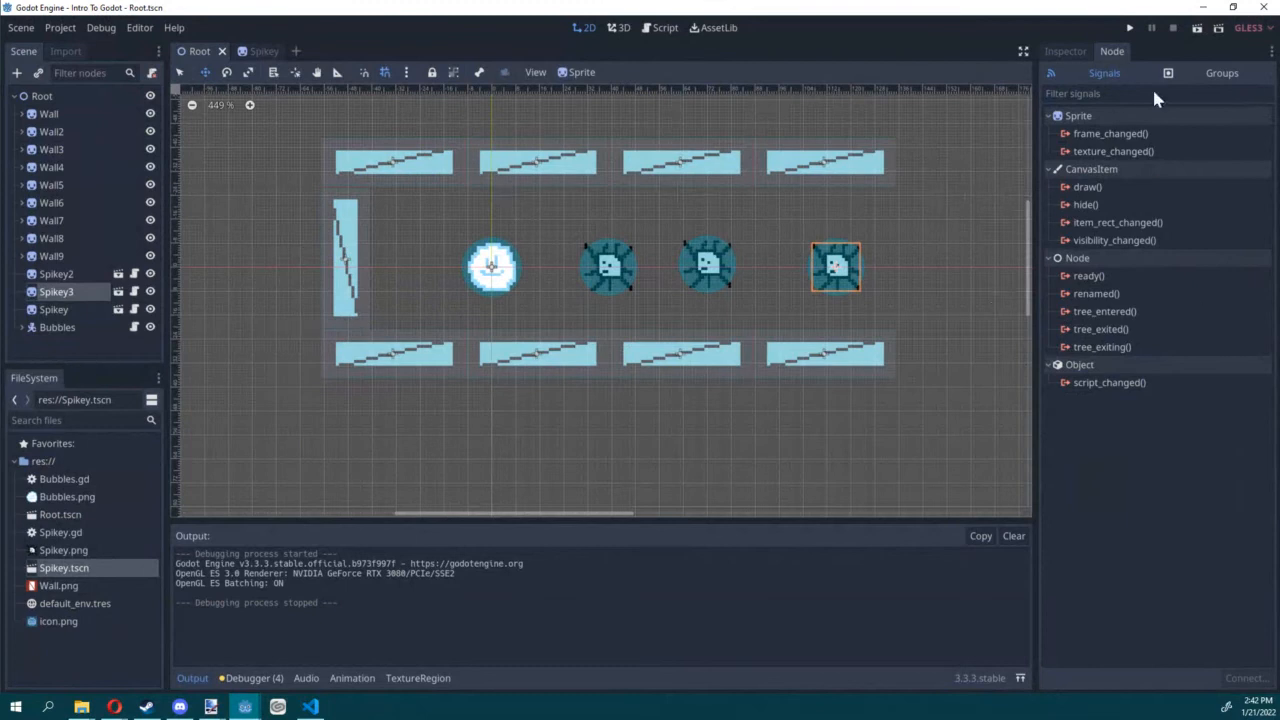
click(1062, 51)
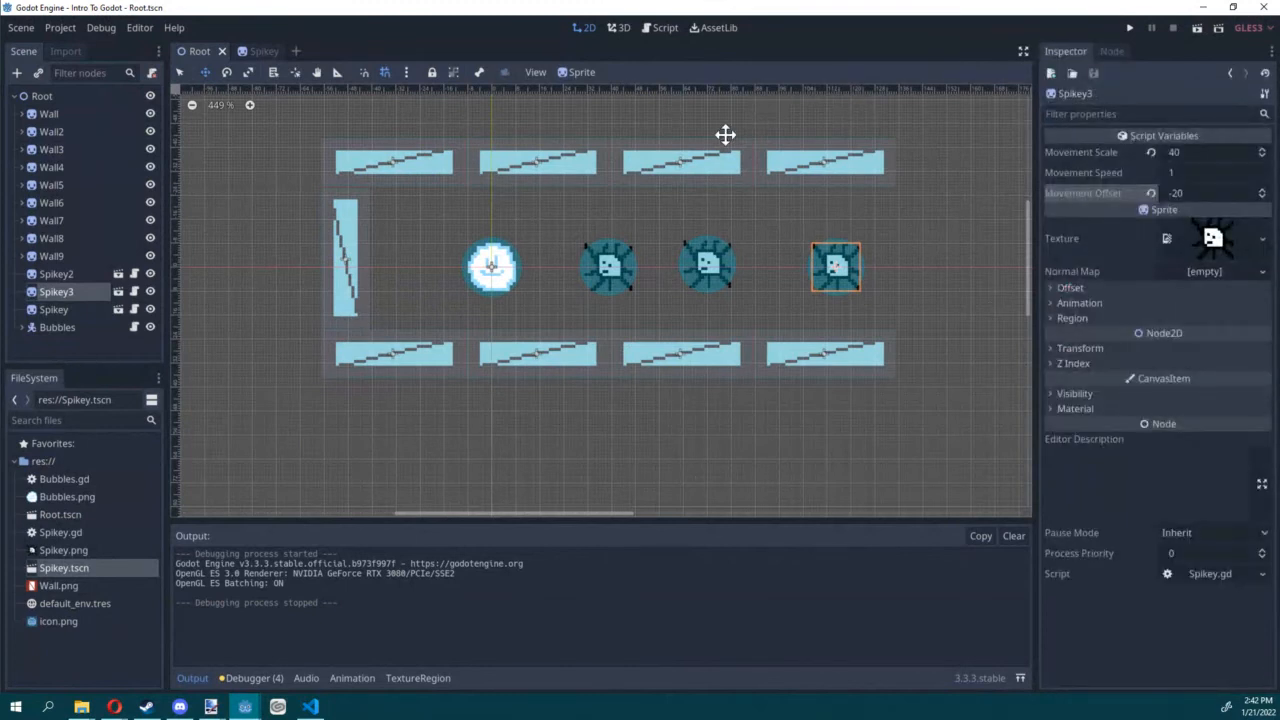
click(57, 327)
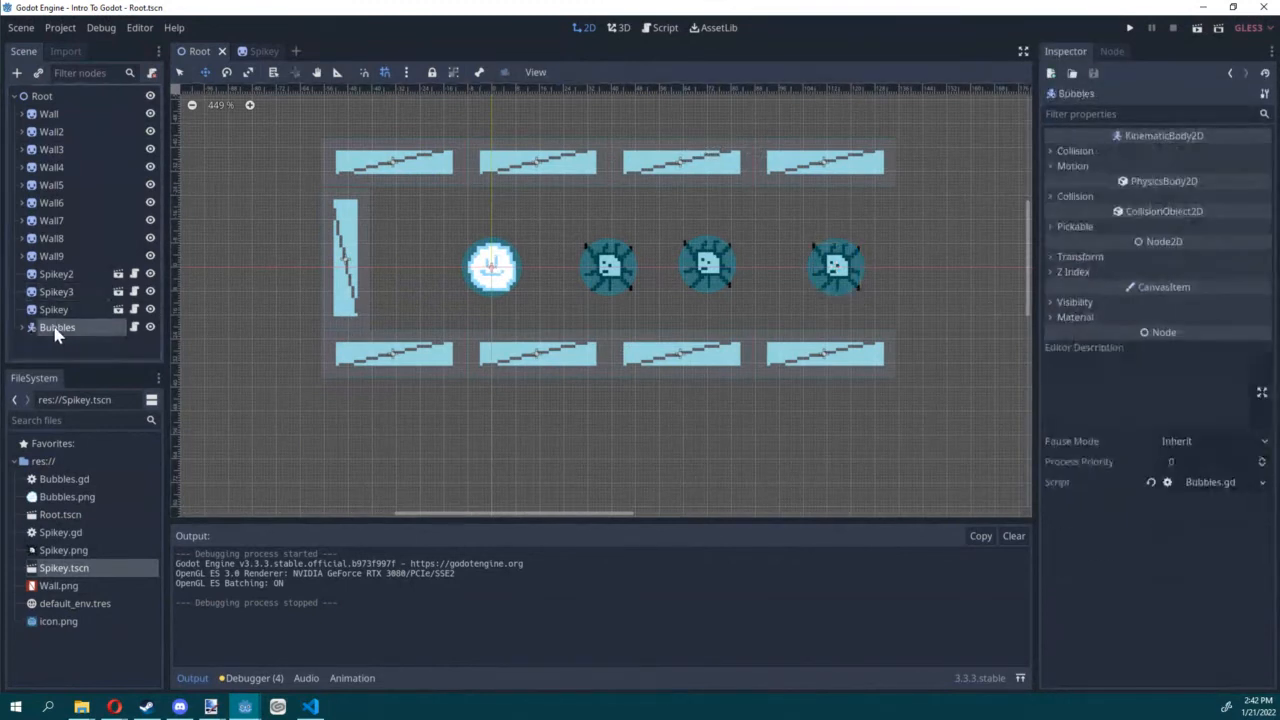
Step: Open the Spikey instance's own scene, add its root node to a new group named ENEMY, and save the scene
click(55, 309)
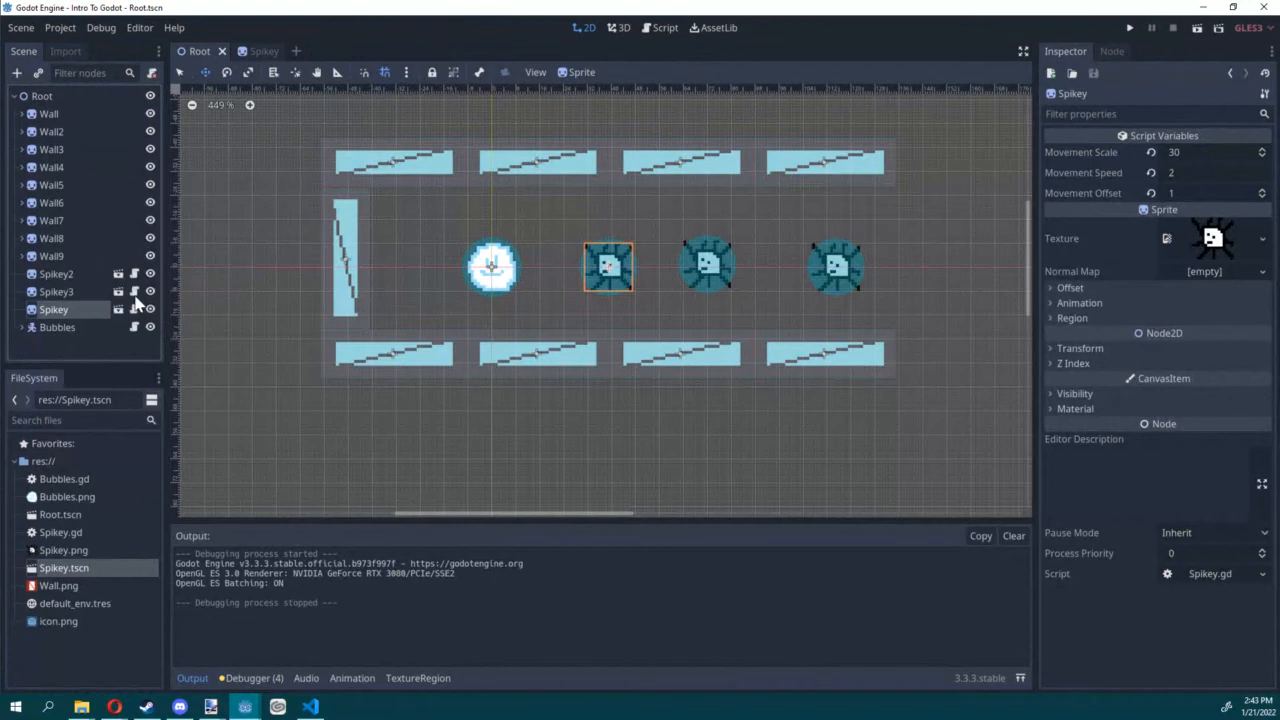
click(118, 309)
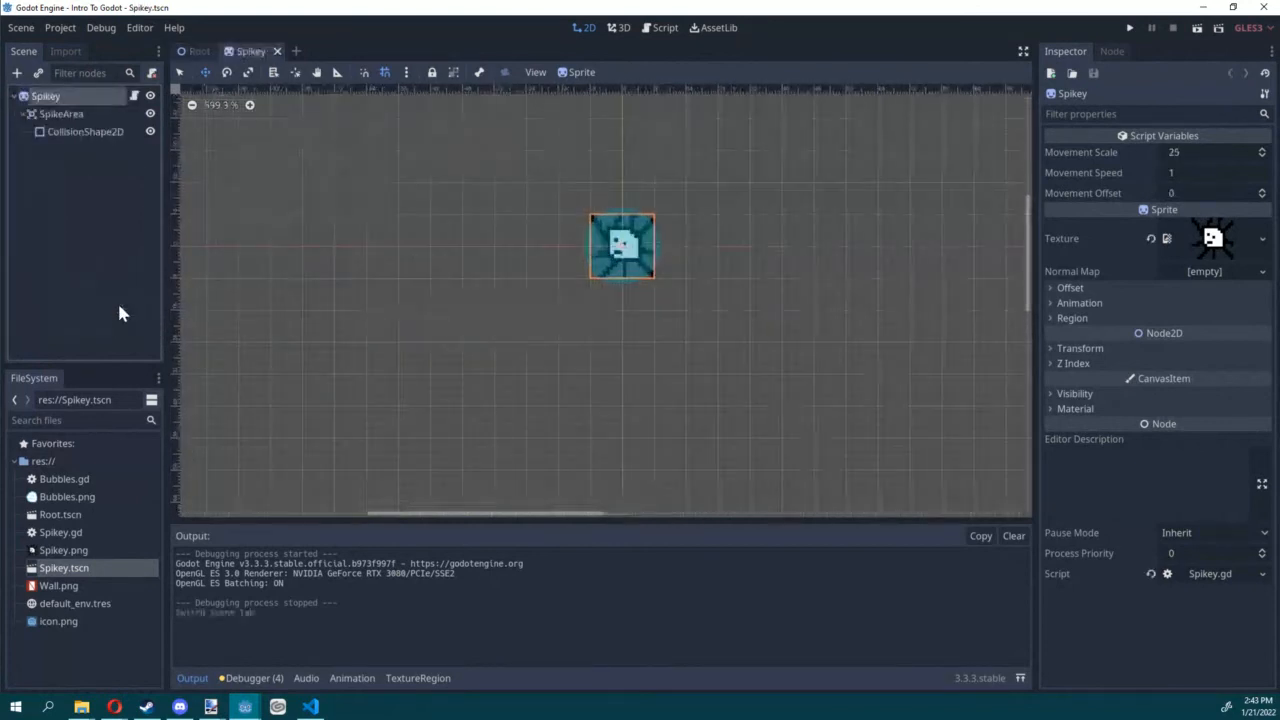
click(1112, 51)
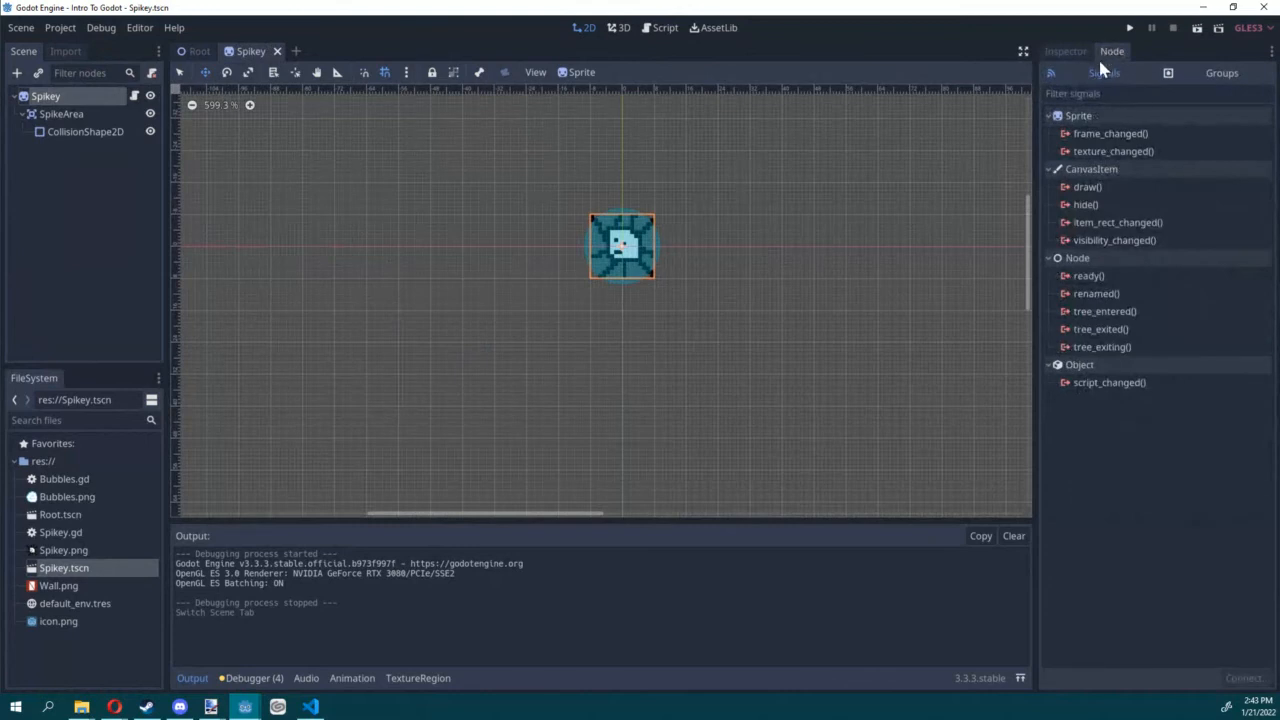
click(1183, 70)
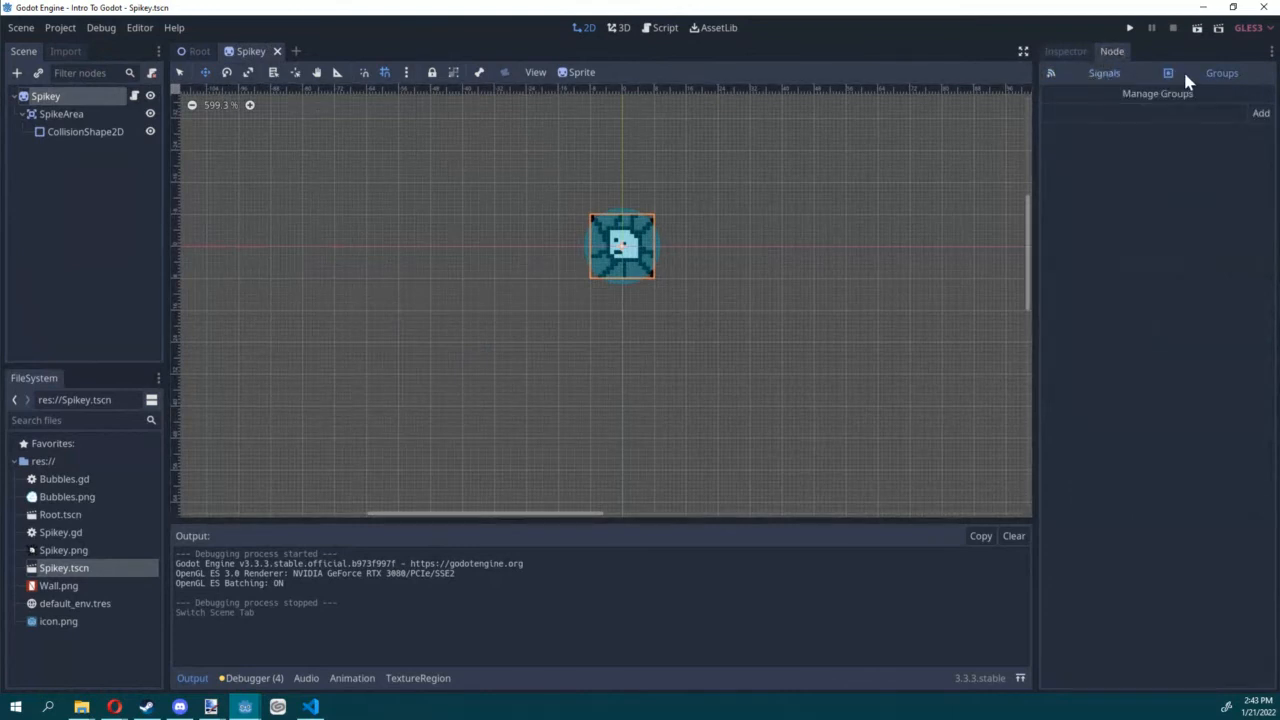
click(1148, 116)
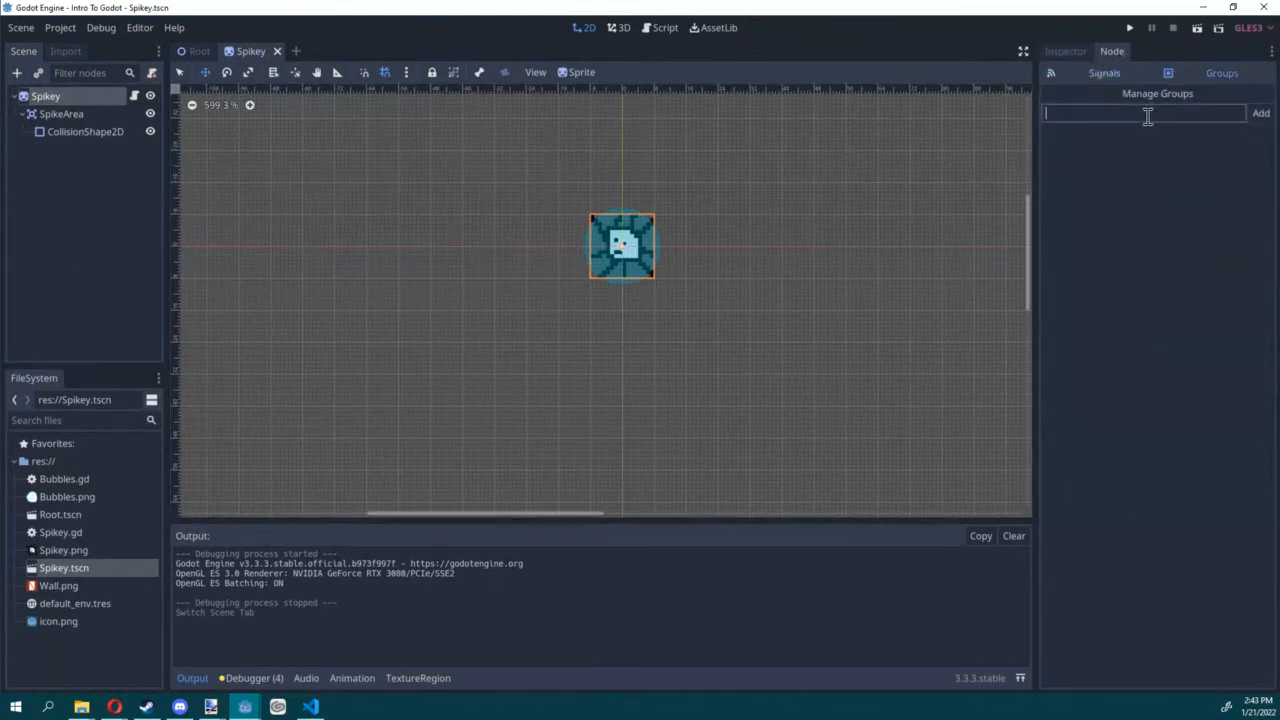
text(ENEMY)
click(1260, 115)
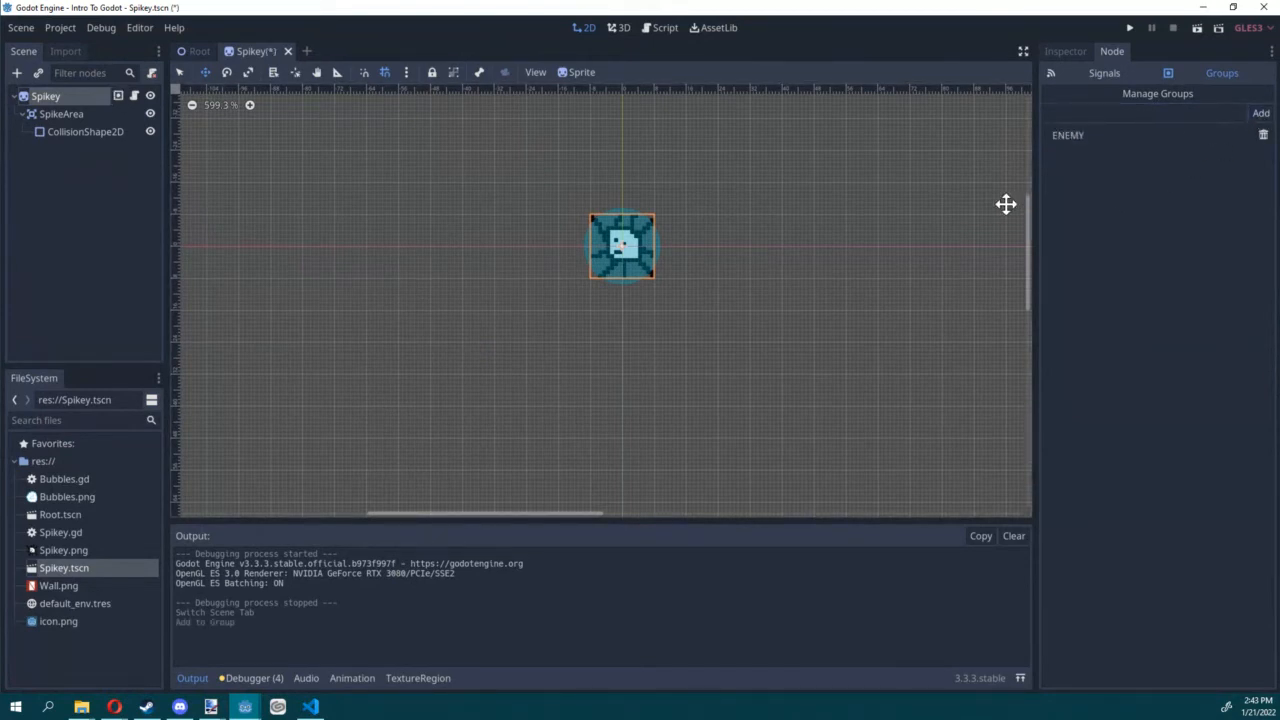
key(ctrl+s)
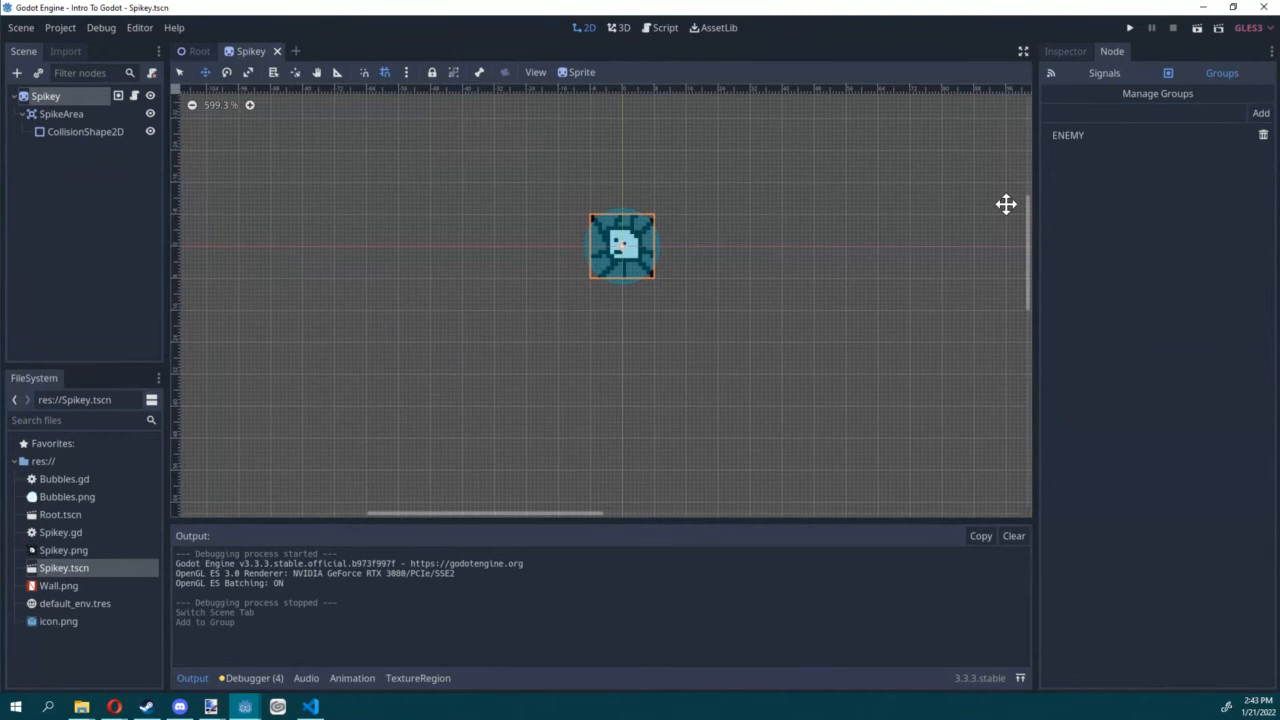
Step: Return to the Root scene and open the Bubbles.gd script at its _ready function
click(191, 51)
click(658, 29)
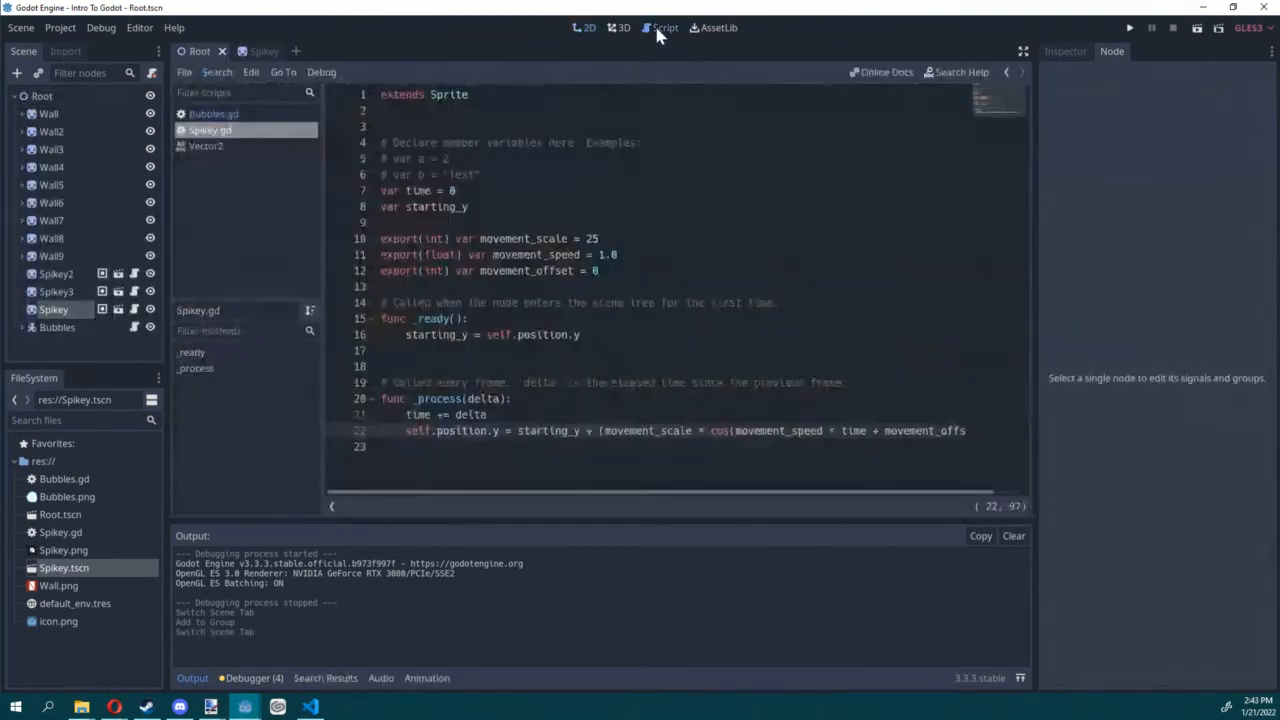
click(250, 116)
scroll(592, 277, up, 4)
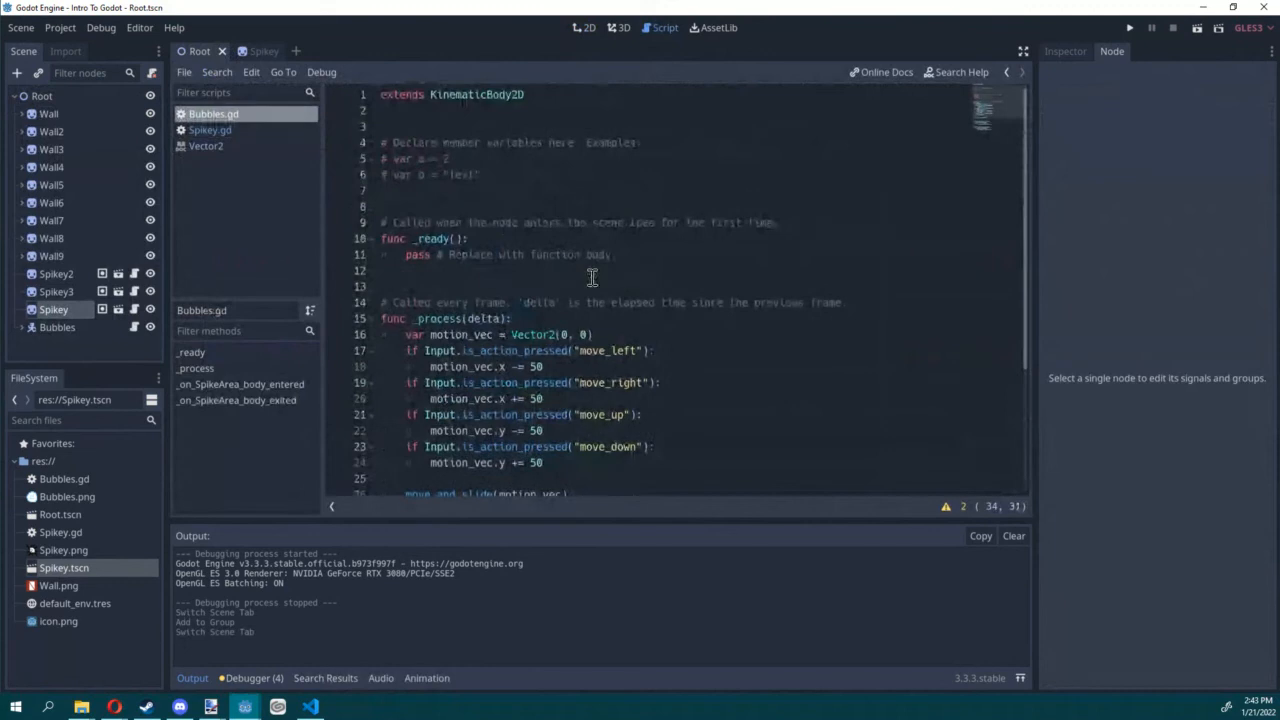
click(587, 254)
scroll(569, 226, down, 2)
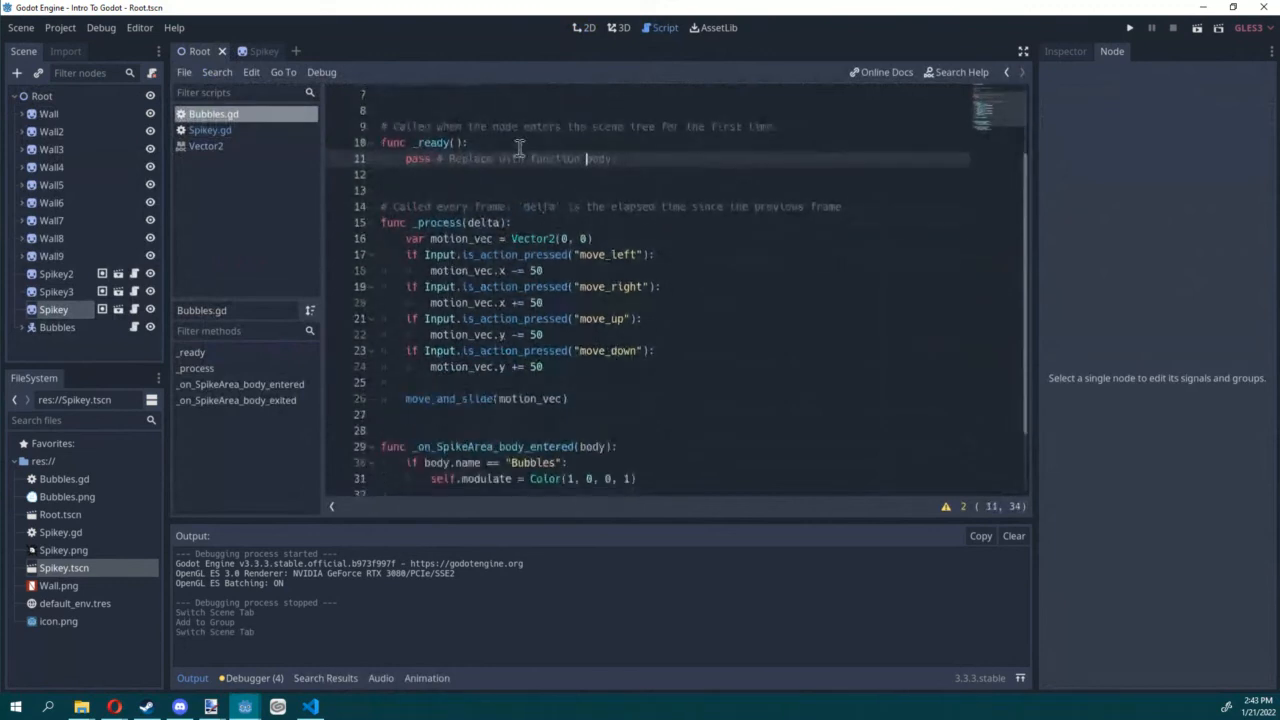
Step: In _ready, add a for loop over get_tree().get_nodes_in_group("ENEMY") using the variable enemy, and start its body with "enemy."
click(519, 141)
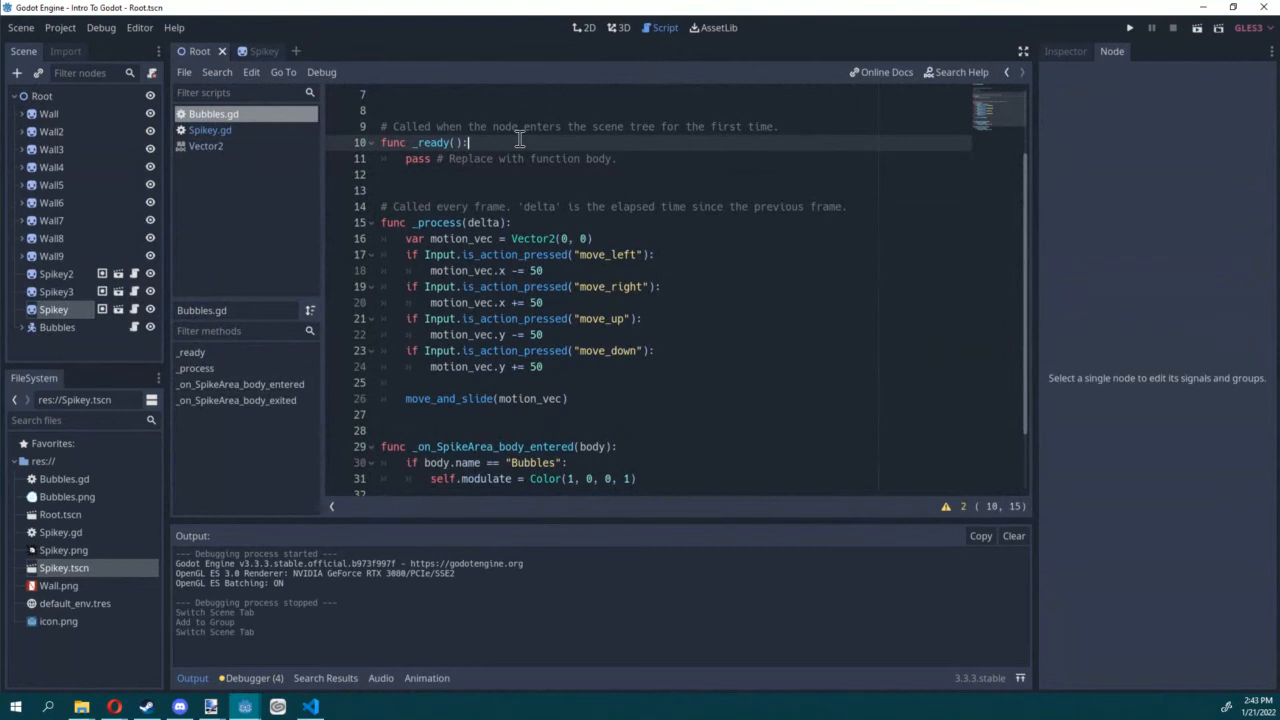
key(Return)
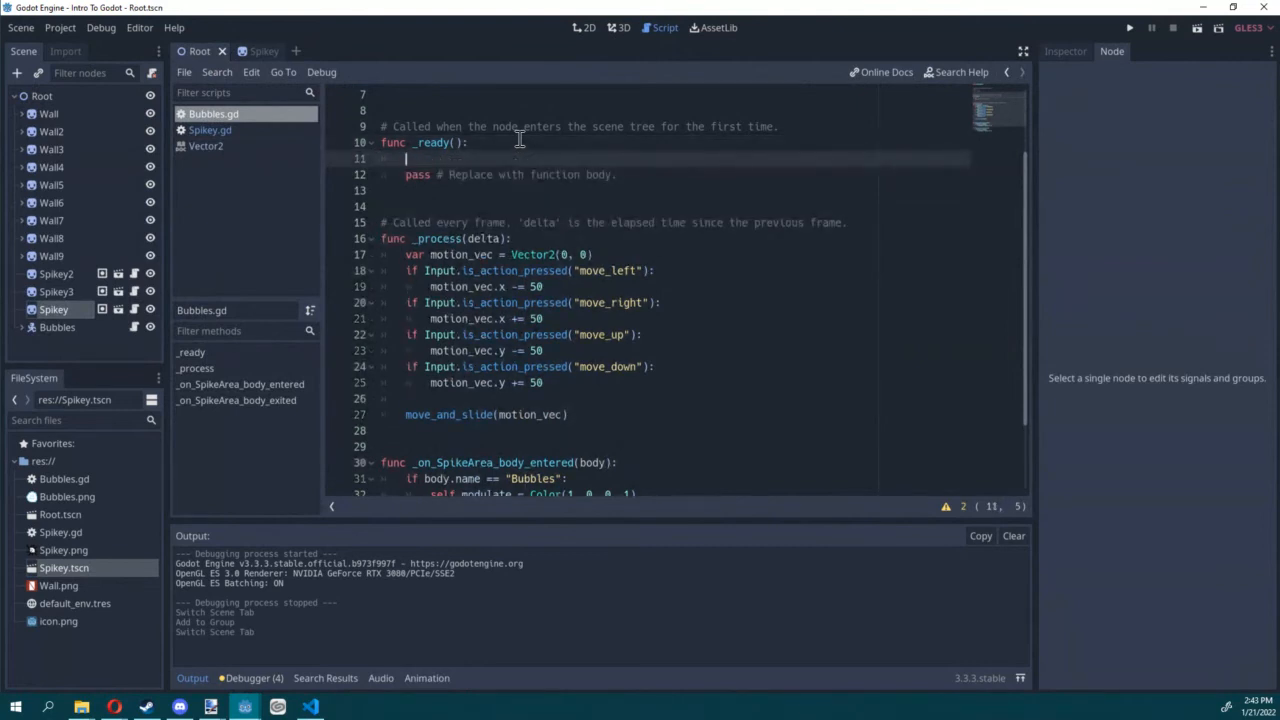
text(for enemy is)
key(BackSpace)
text(n )
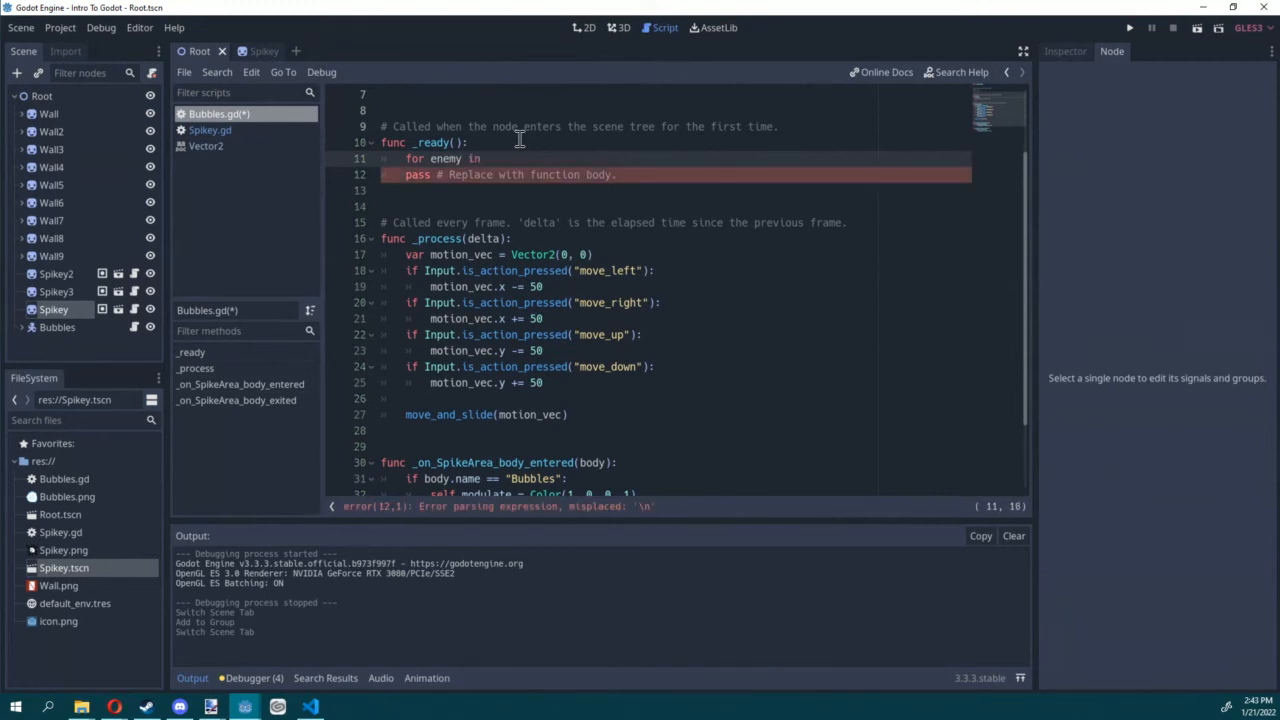
text(get_tree().get_node)
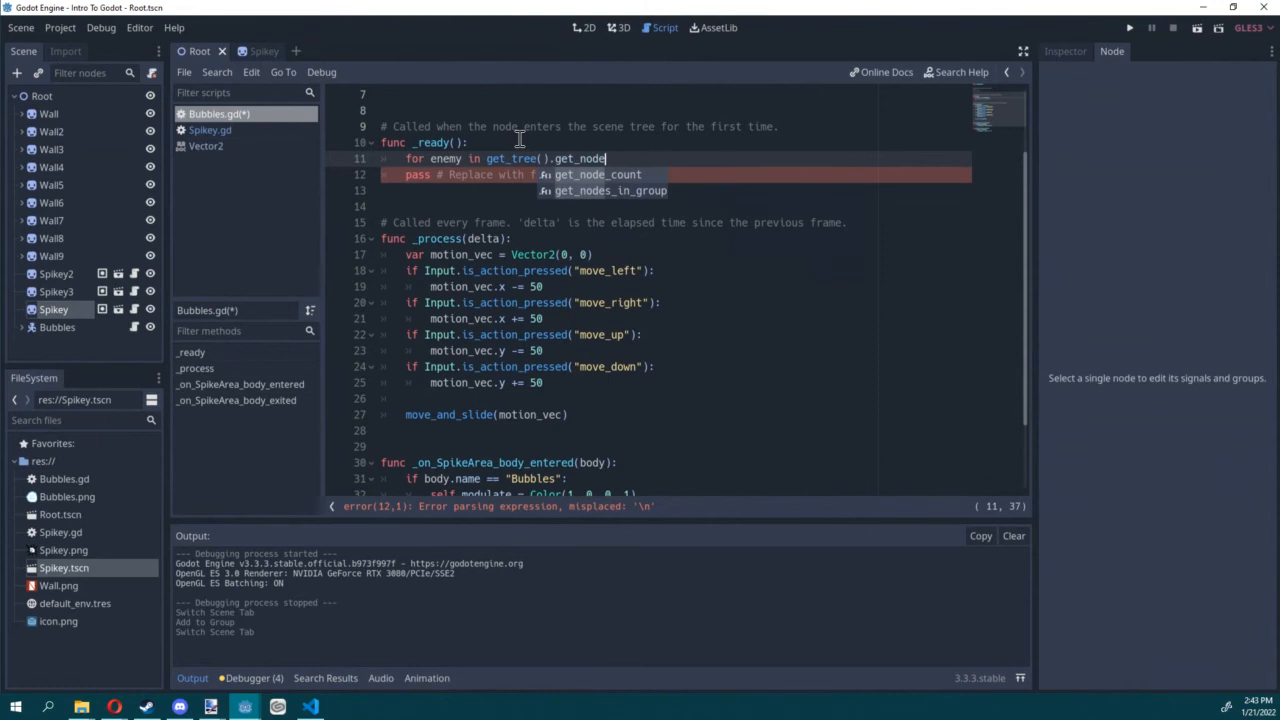
key(Down)
key(Return)
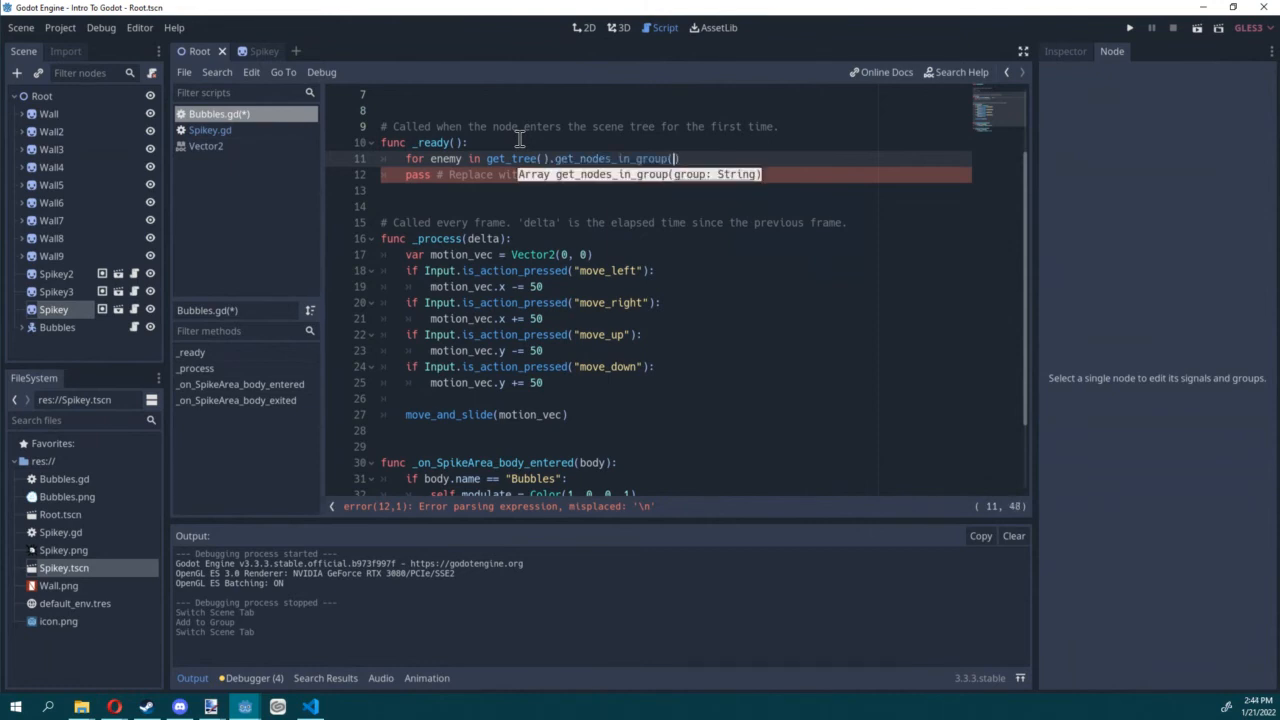
text("ENEMY)
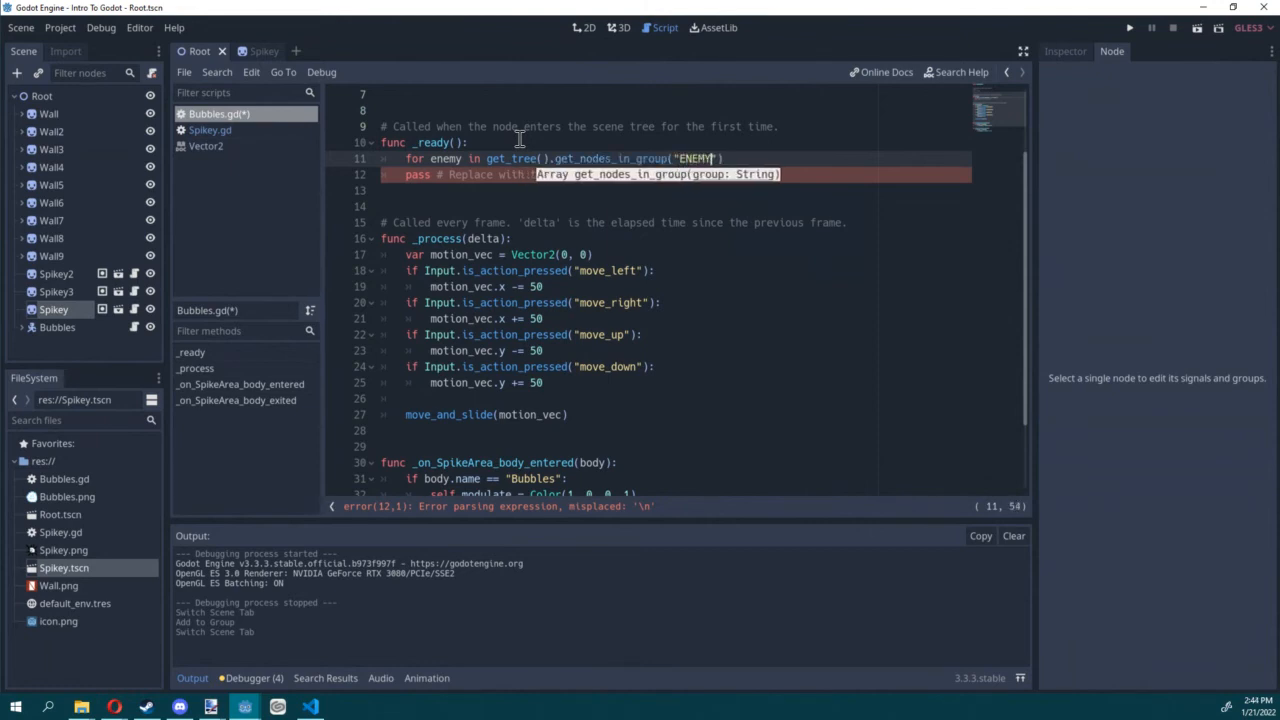
click(800, 159)
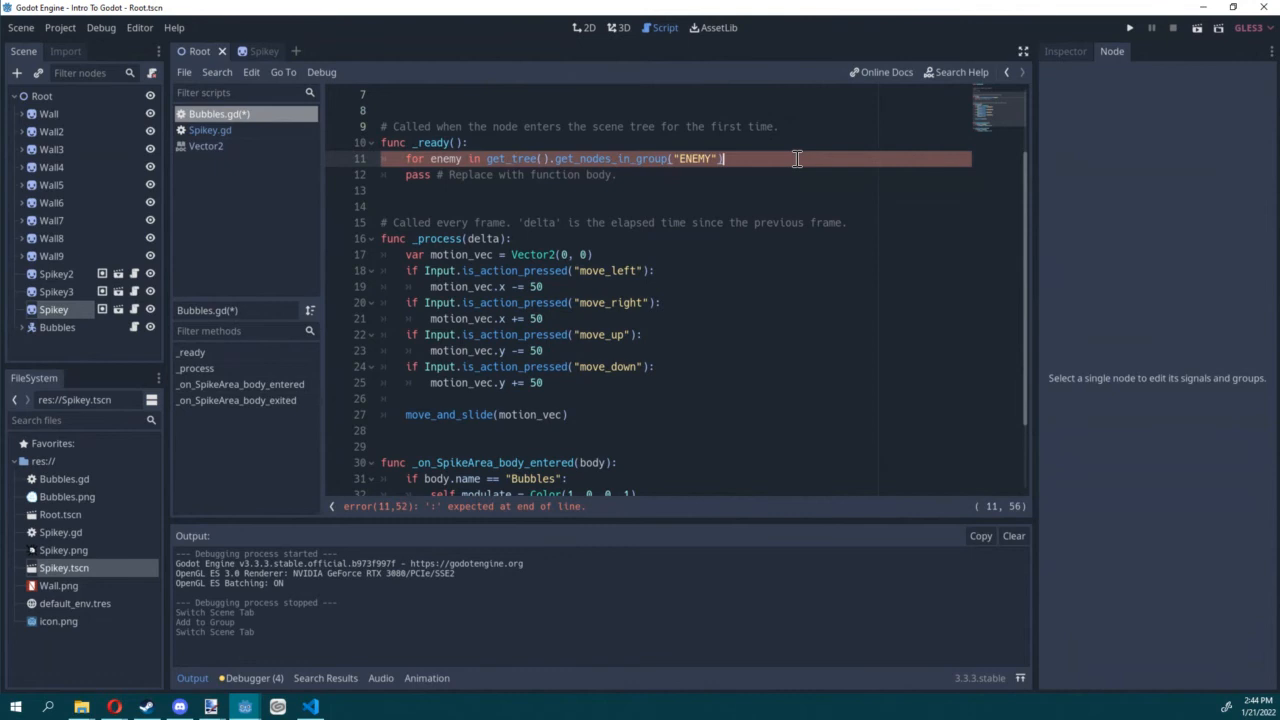
text(:)
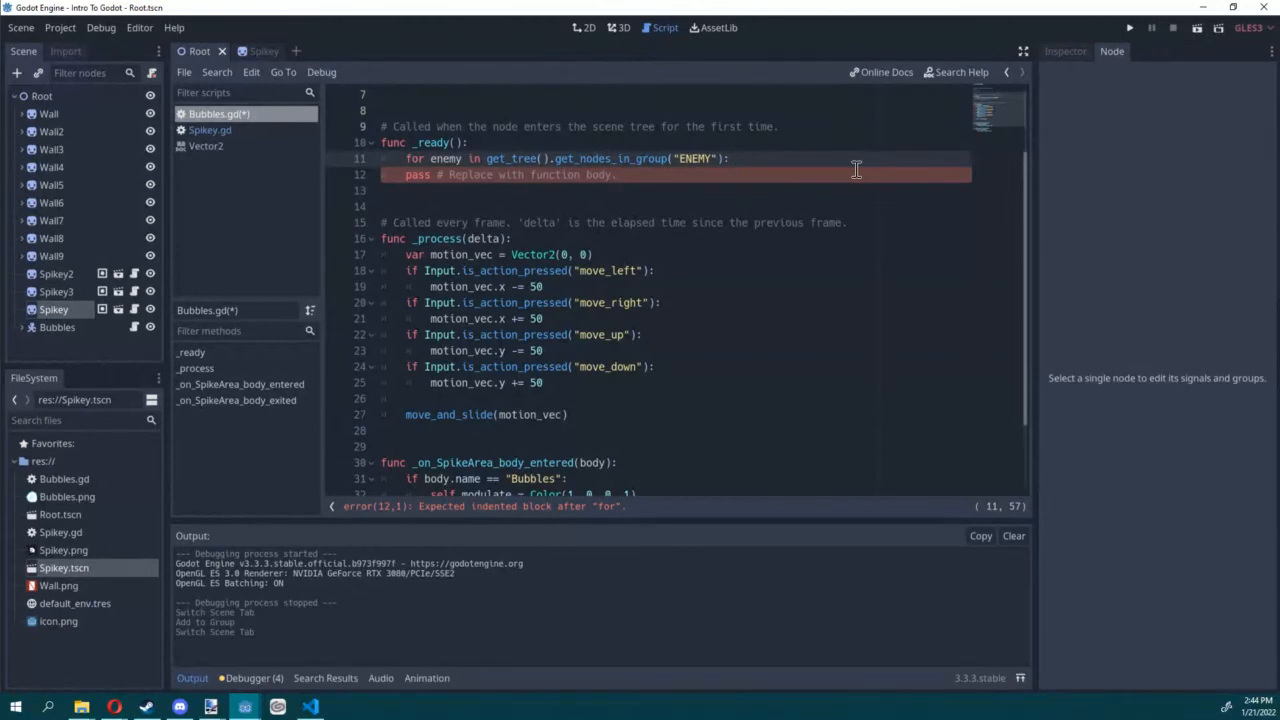
key(Return)
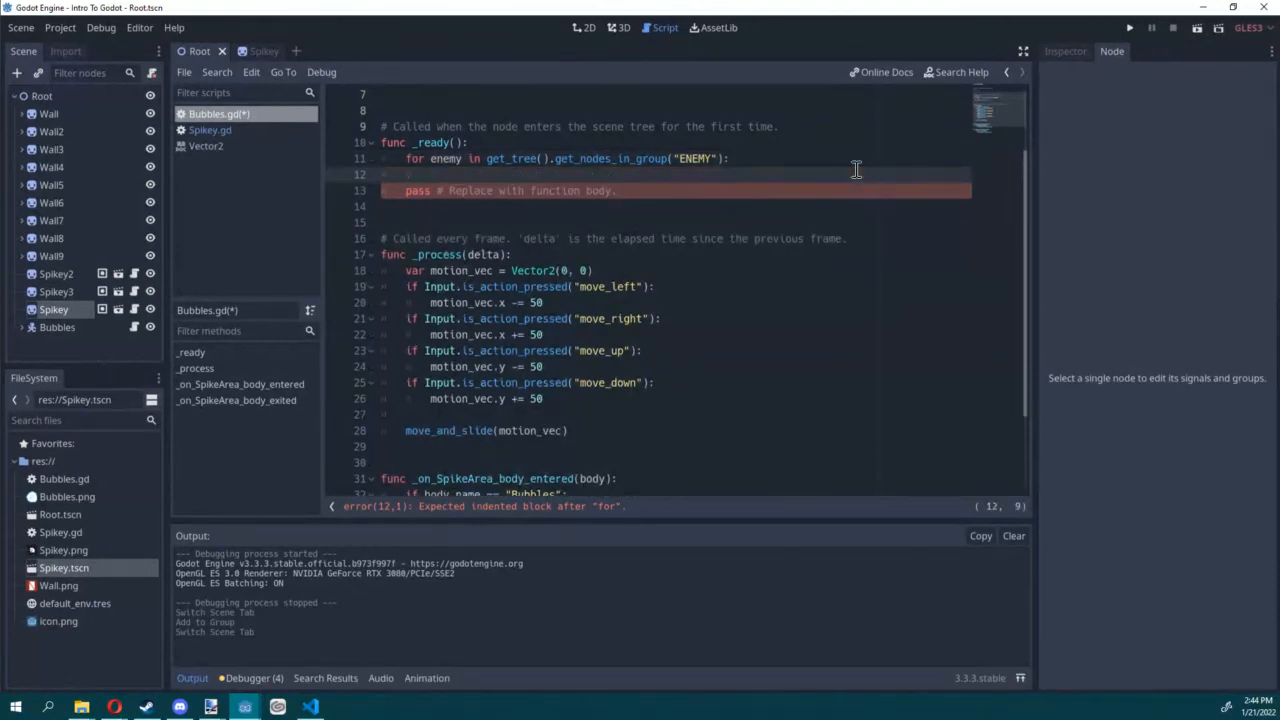
text(enemy.)
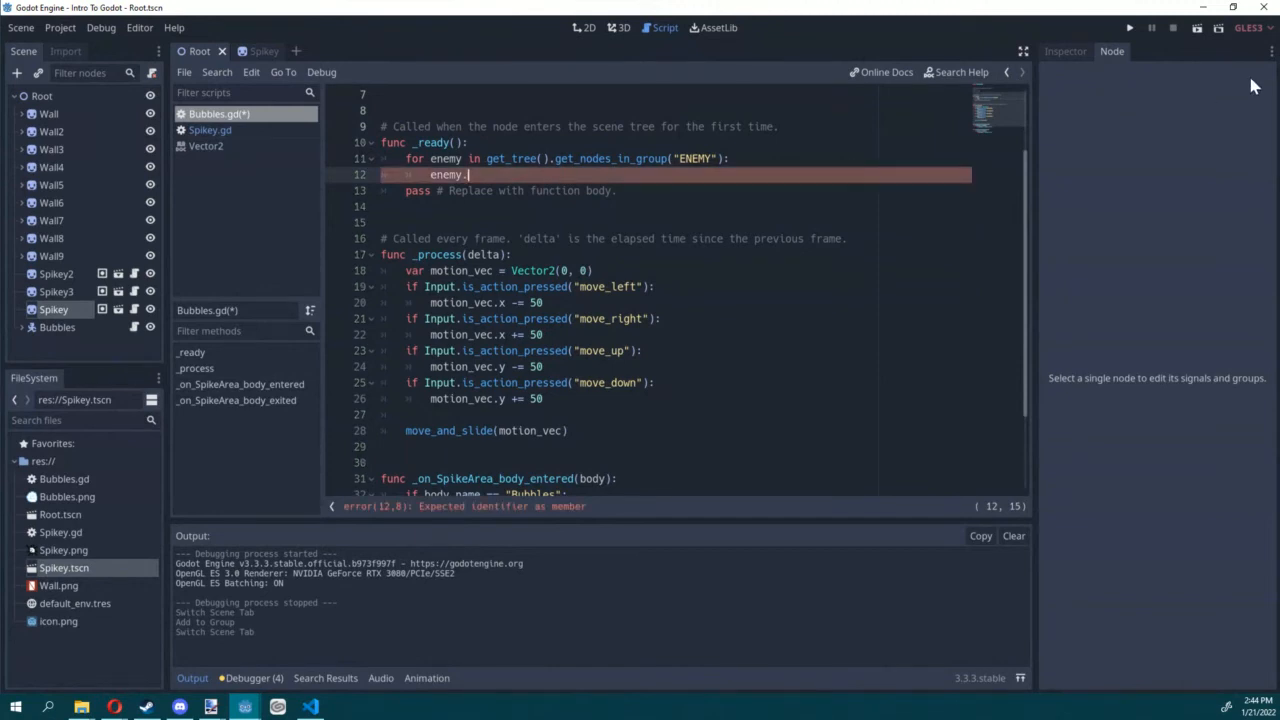
Step: Check the area node's name in the Spikey scene, return to Bubbles.gd in the Root scene, and save
key(alt+Tab)
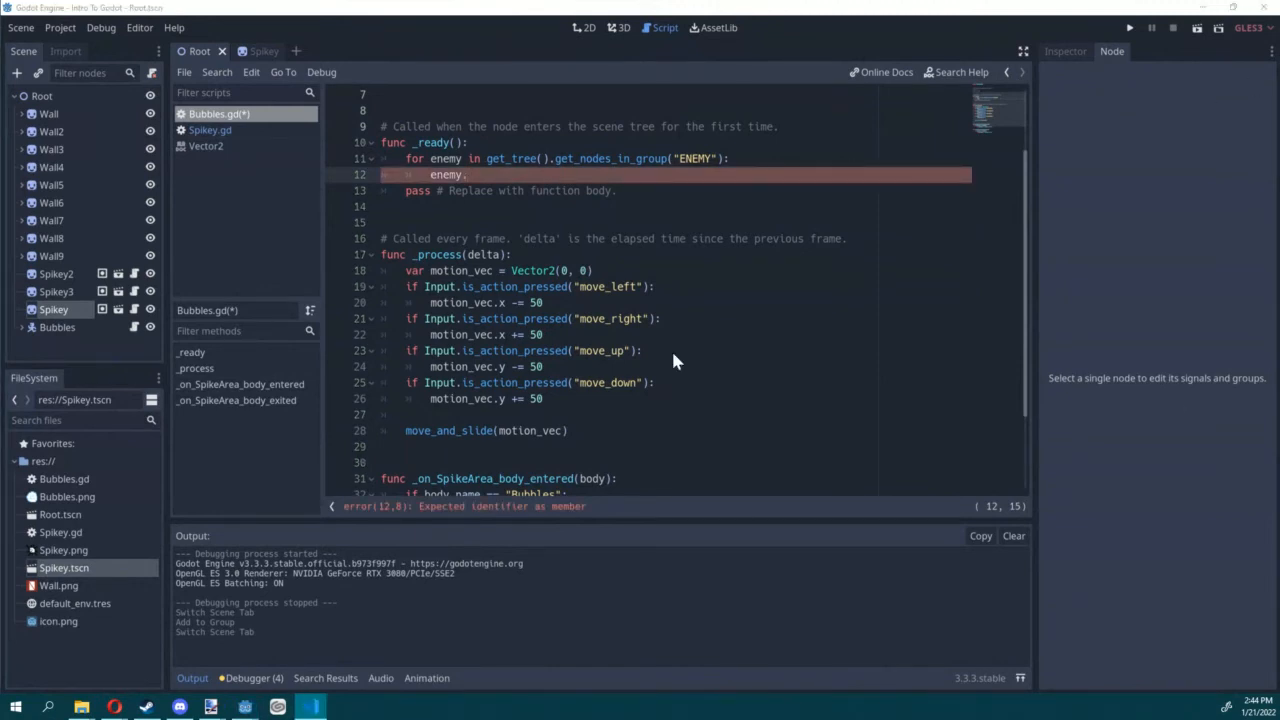
click(485, 176)
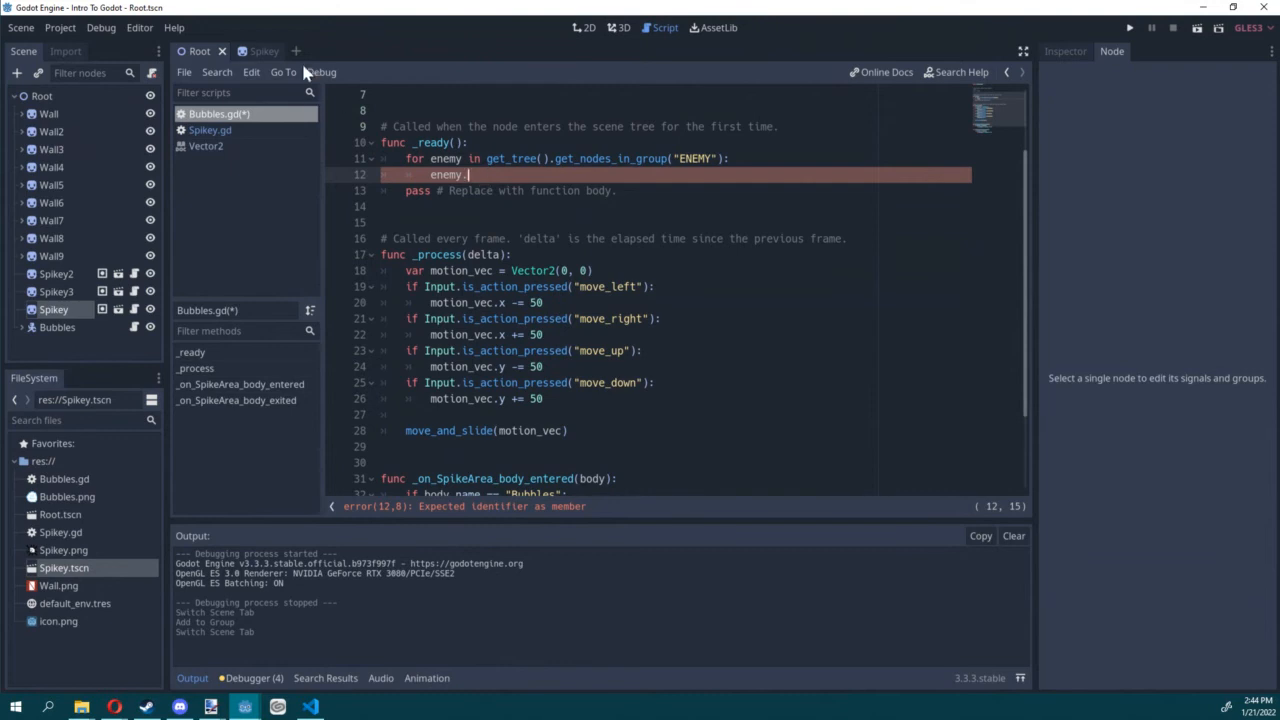
click(250, 51)
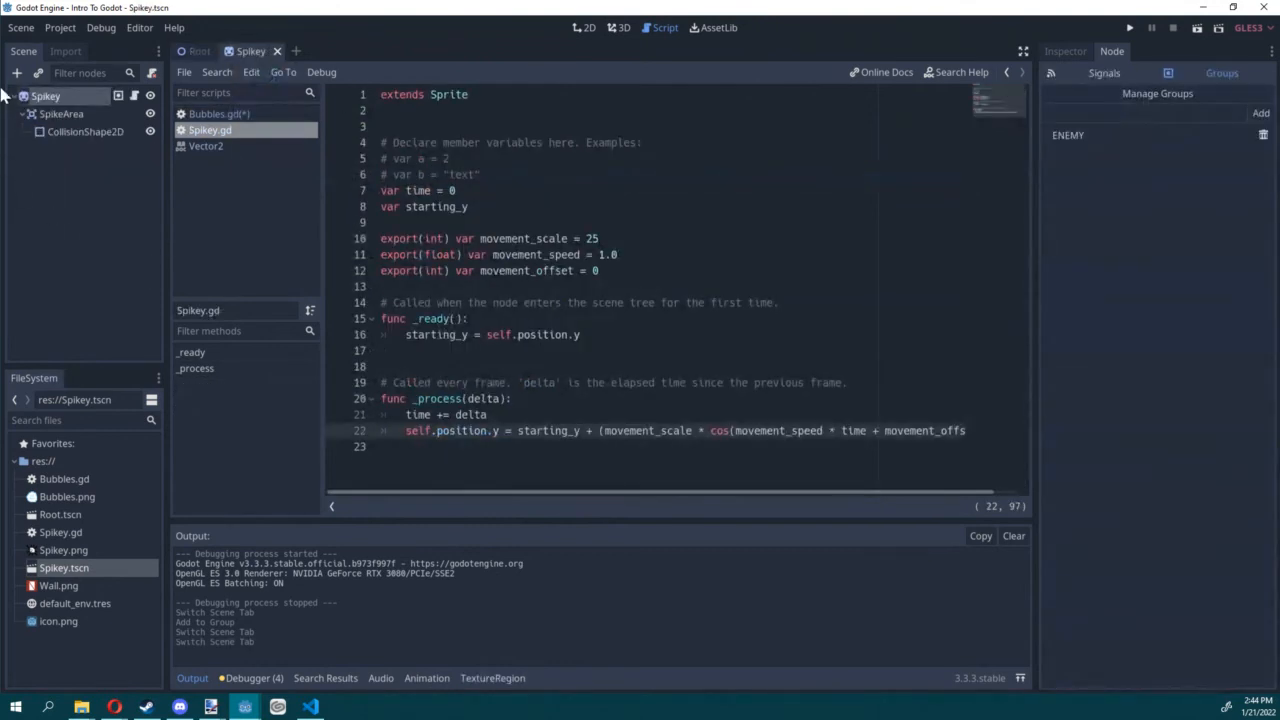
click(66, 114)
key(w)
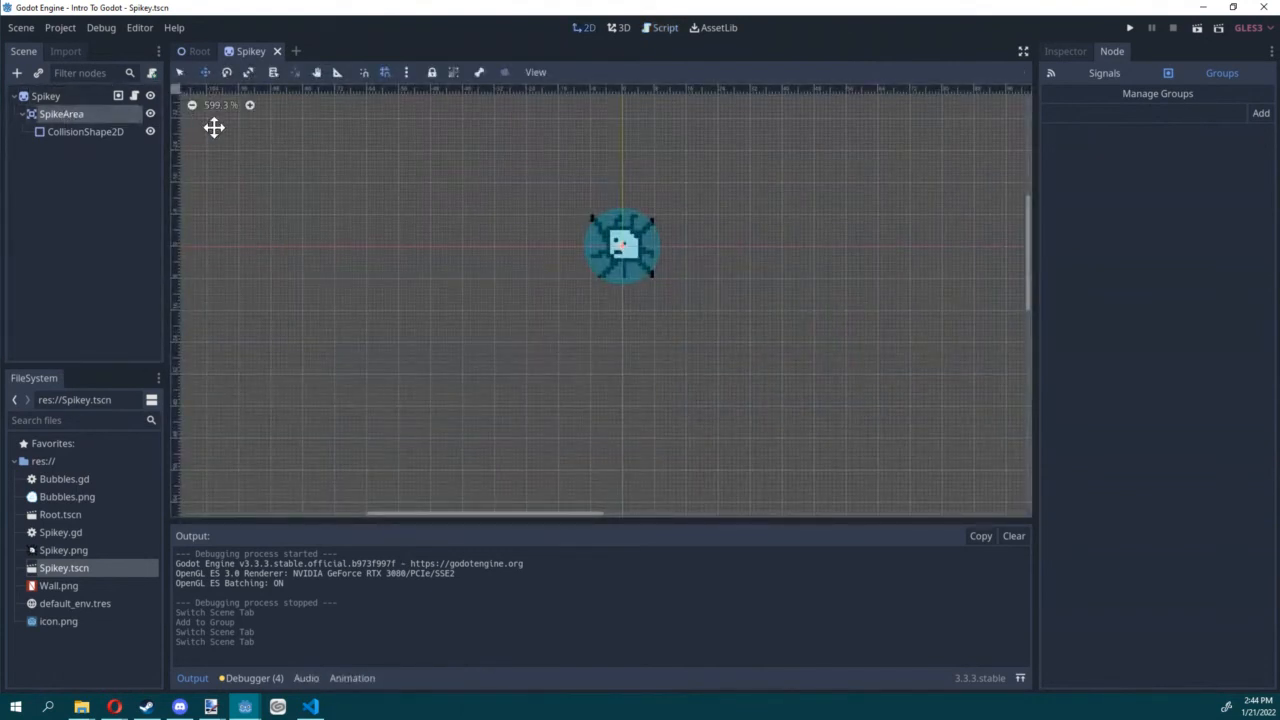
click(195, 51)
click(655, 27)
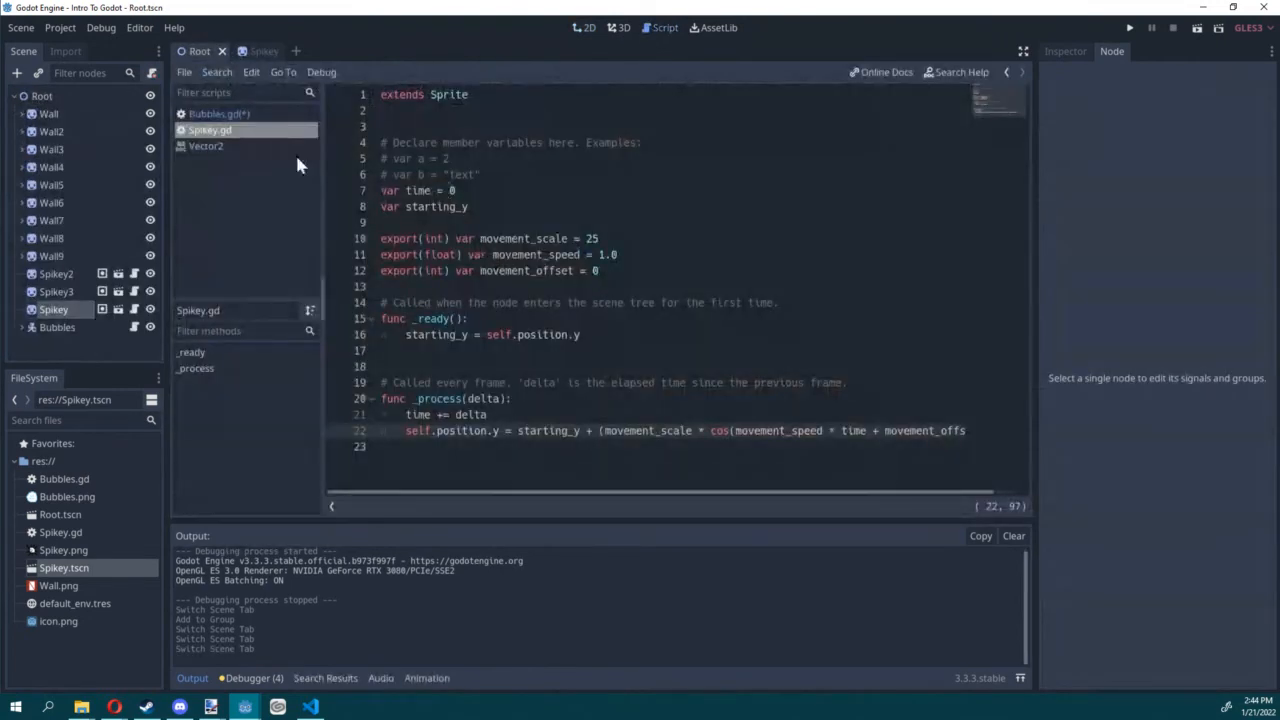
click(220, 115)
key(ctrl+s)
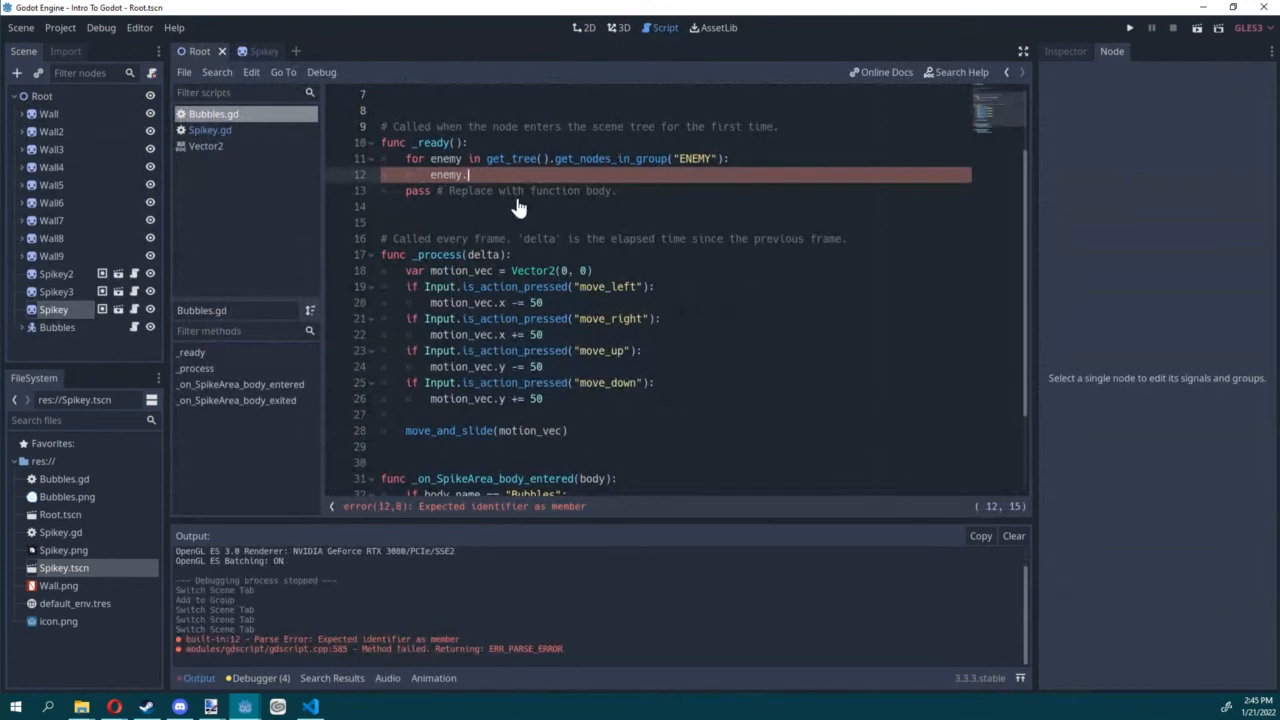
Step: Complete the loop body to get the enemy's "SpikeArea" node with get_node and call connect on it
text(get_node(")
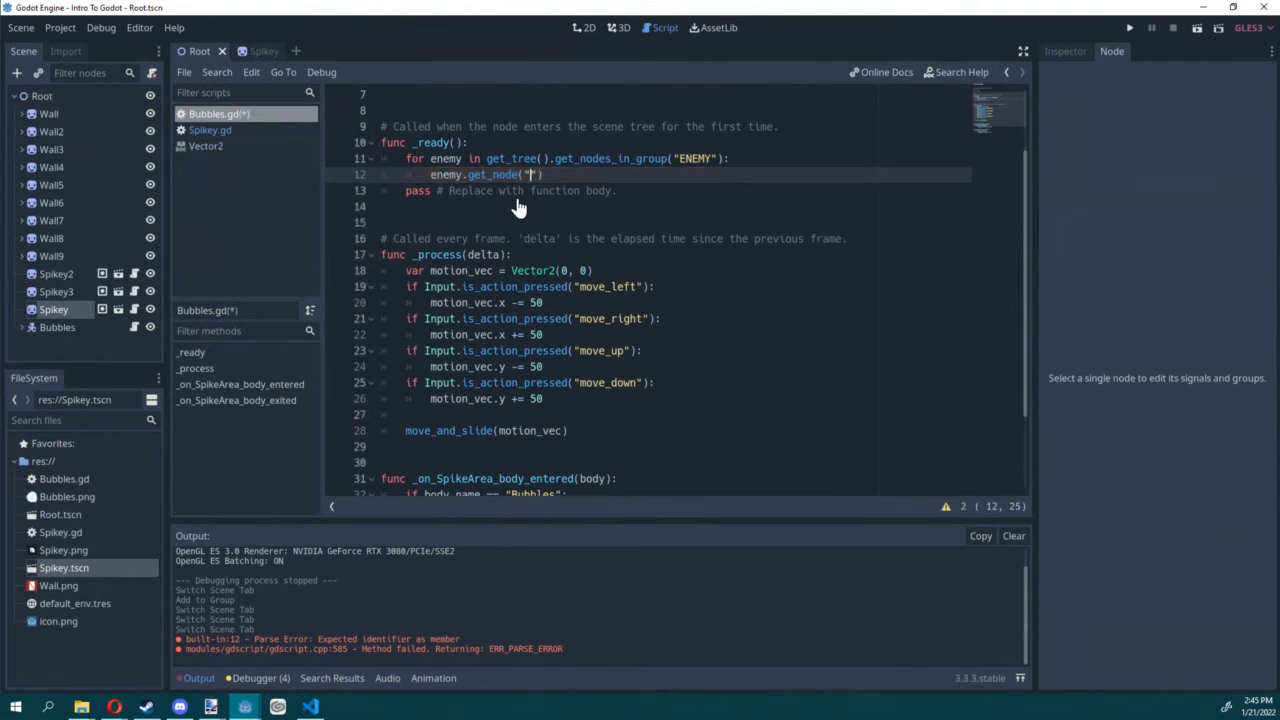
text(SpikeArea").connect)
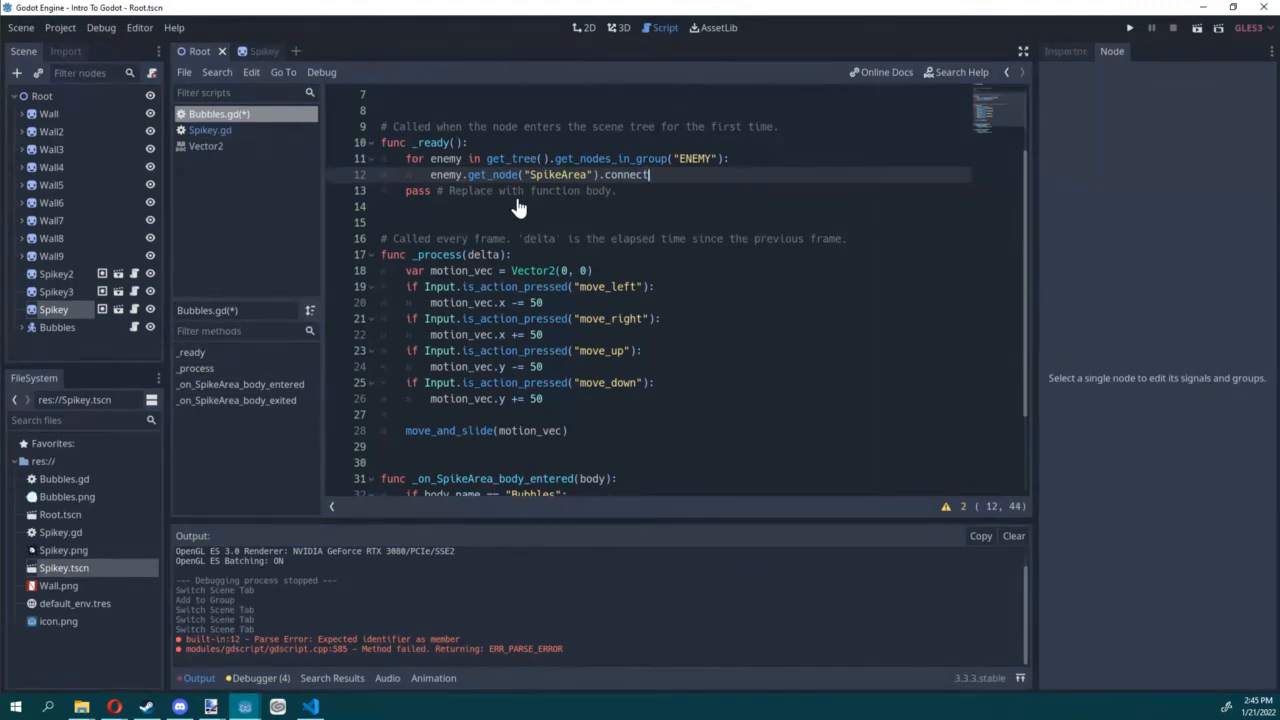
text(("body_entered", self,)
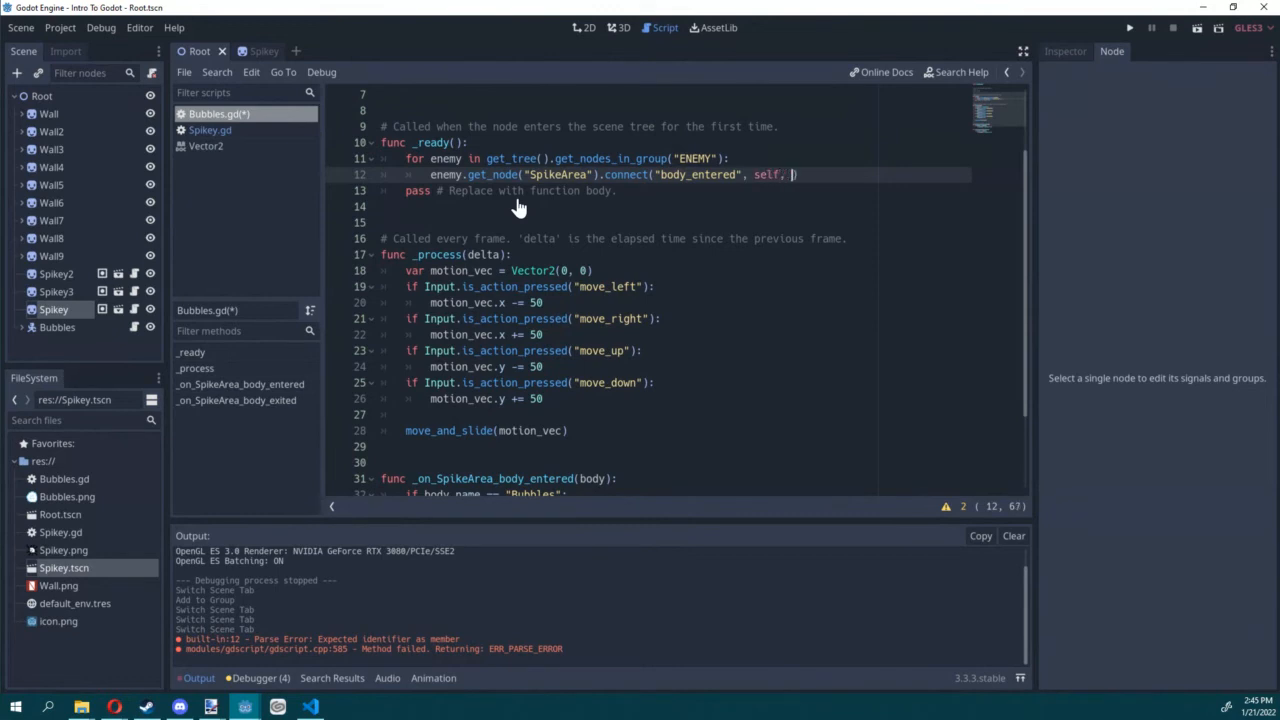
Step: Give the connect call the arguments "body_entered", self and "_on_SpikeArea_body_entered", copying the handler name from its function
scroll(517, 207, down, 3)
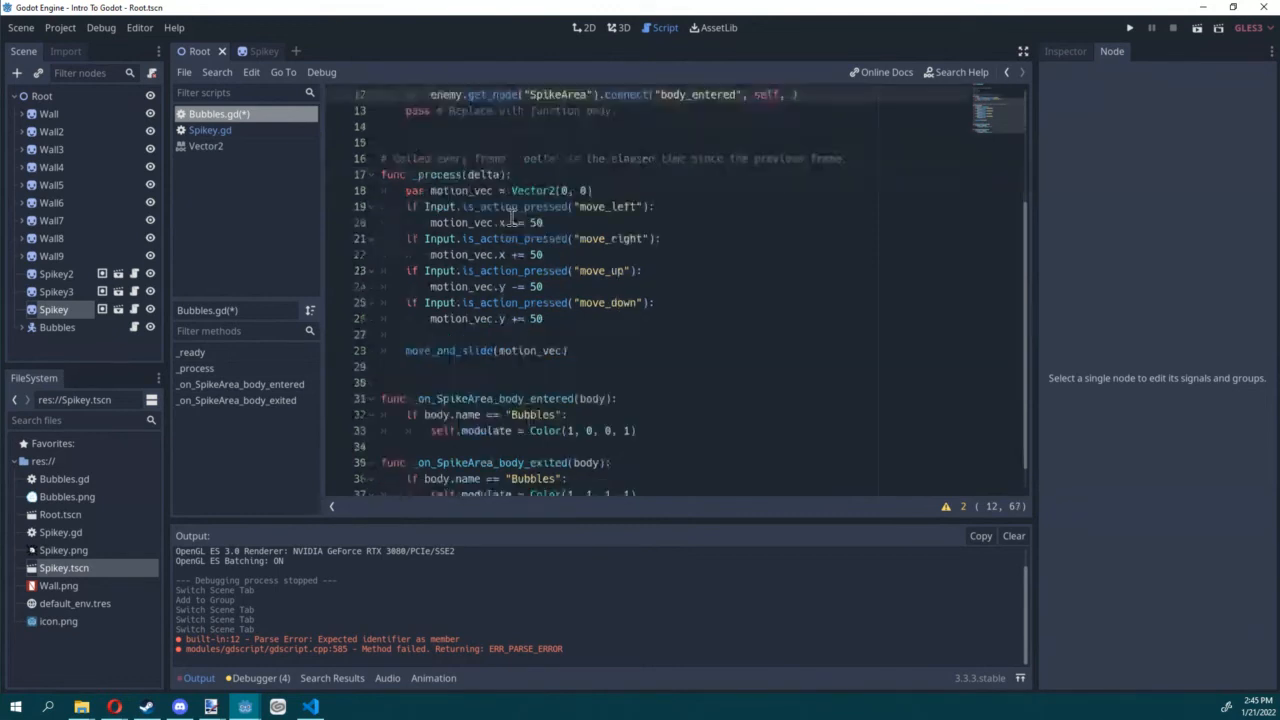
double_click(500, 366)
key(ctrl+c)
scroll(531, 314, up, 5)
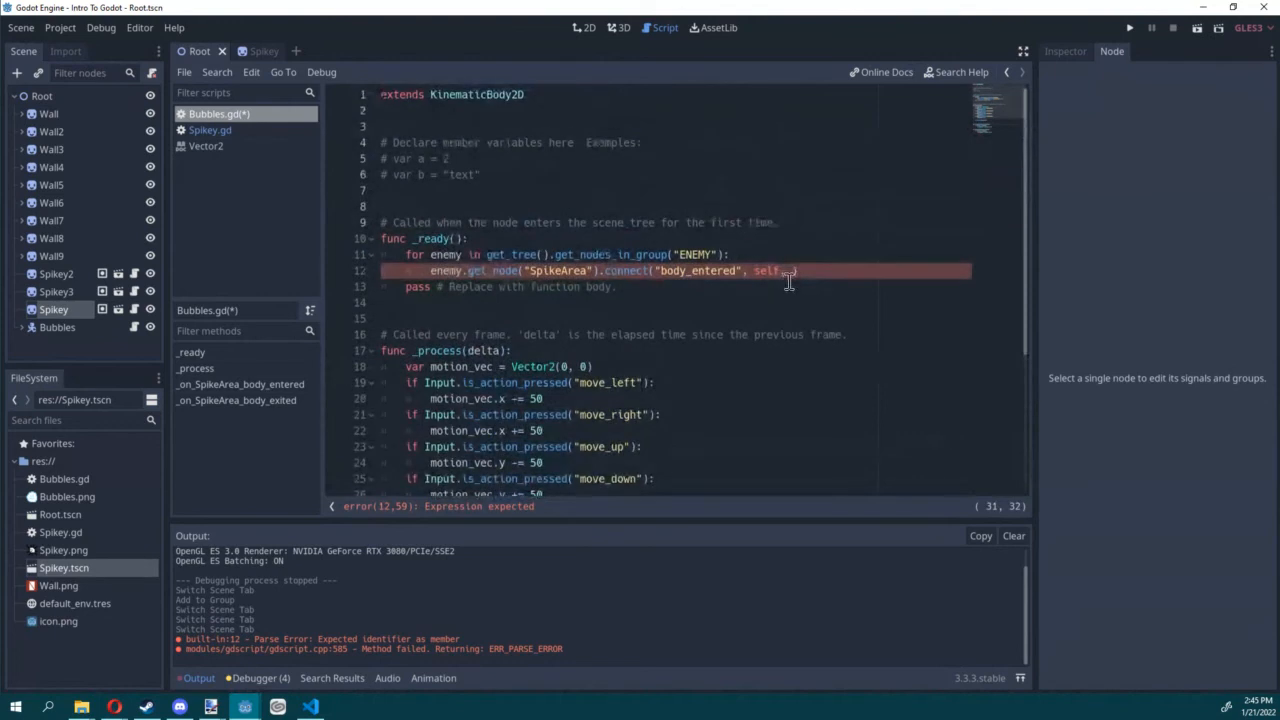
click(793, 274)
text(")
key(ctrl+v)
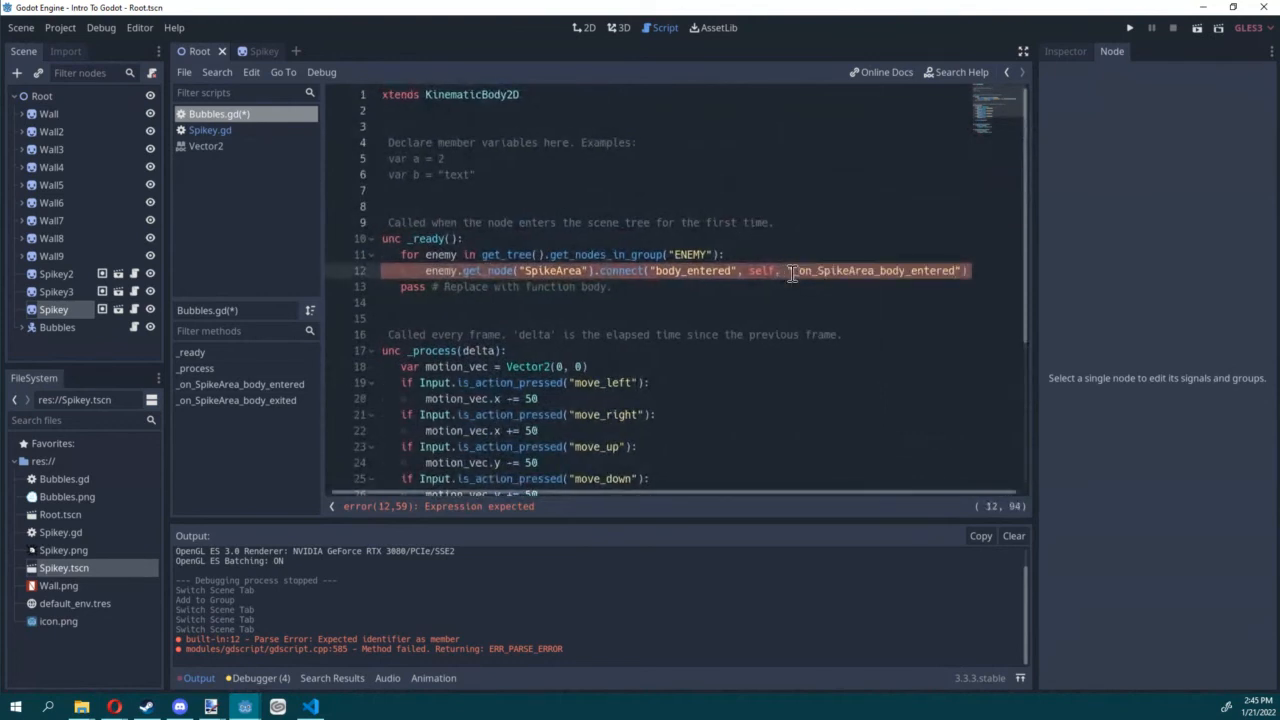
click(640, 288)
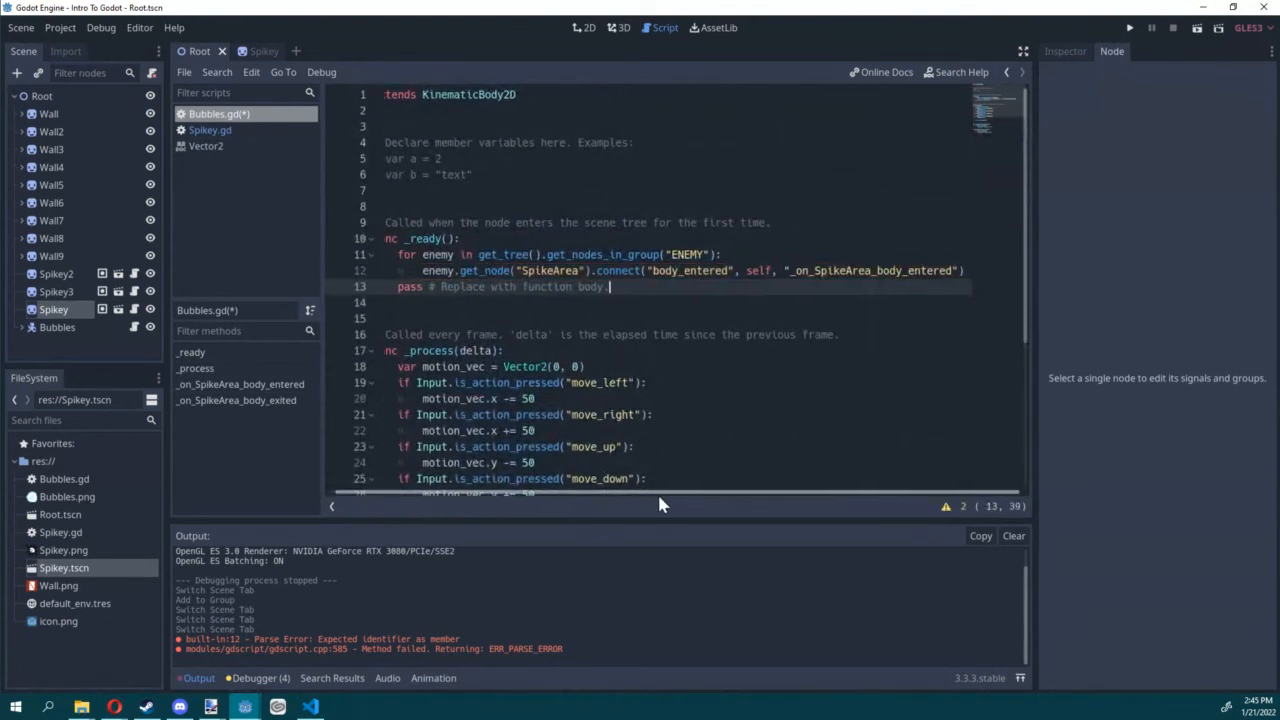
Step: Duplicate the connect line in the loop and change the copy's signal to "body_exited"
click(971, 271)
key(ctrl+d)
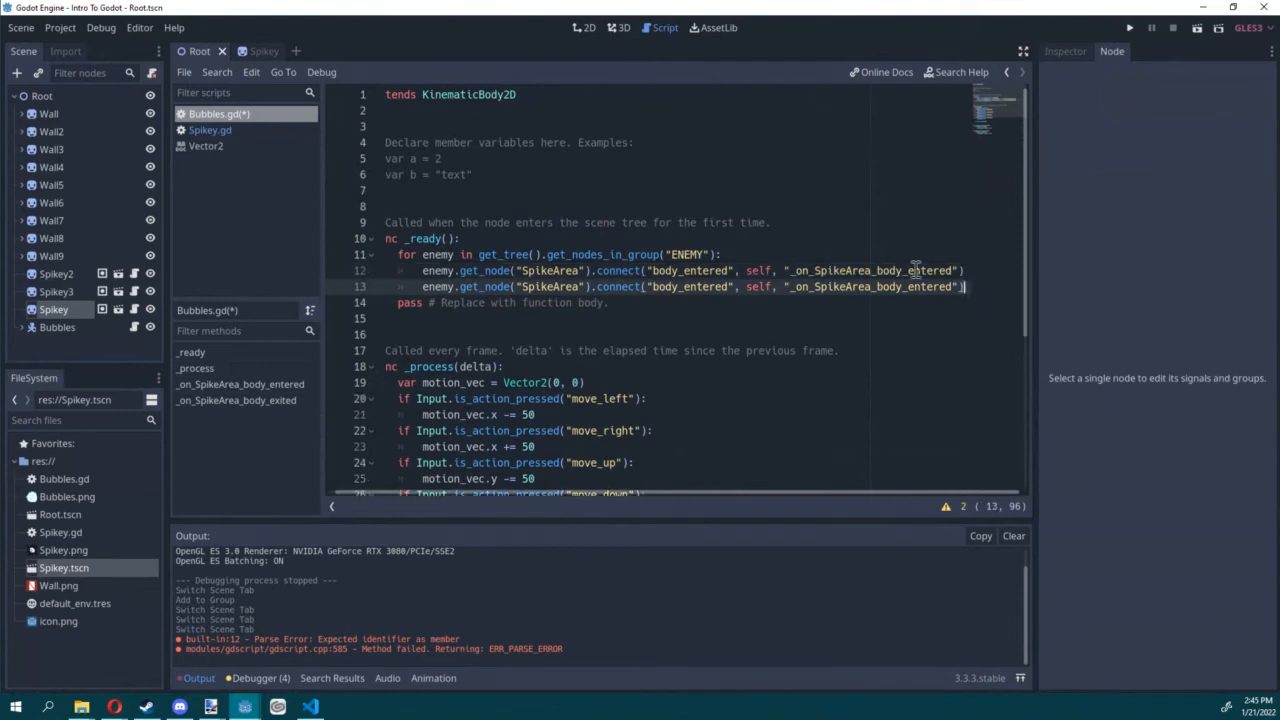
scroll(590, 266, down, 2)
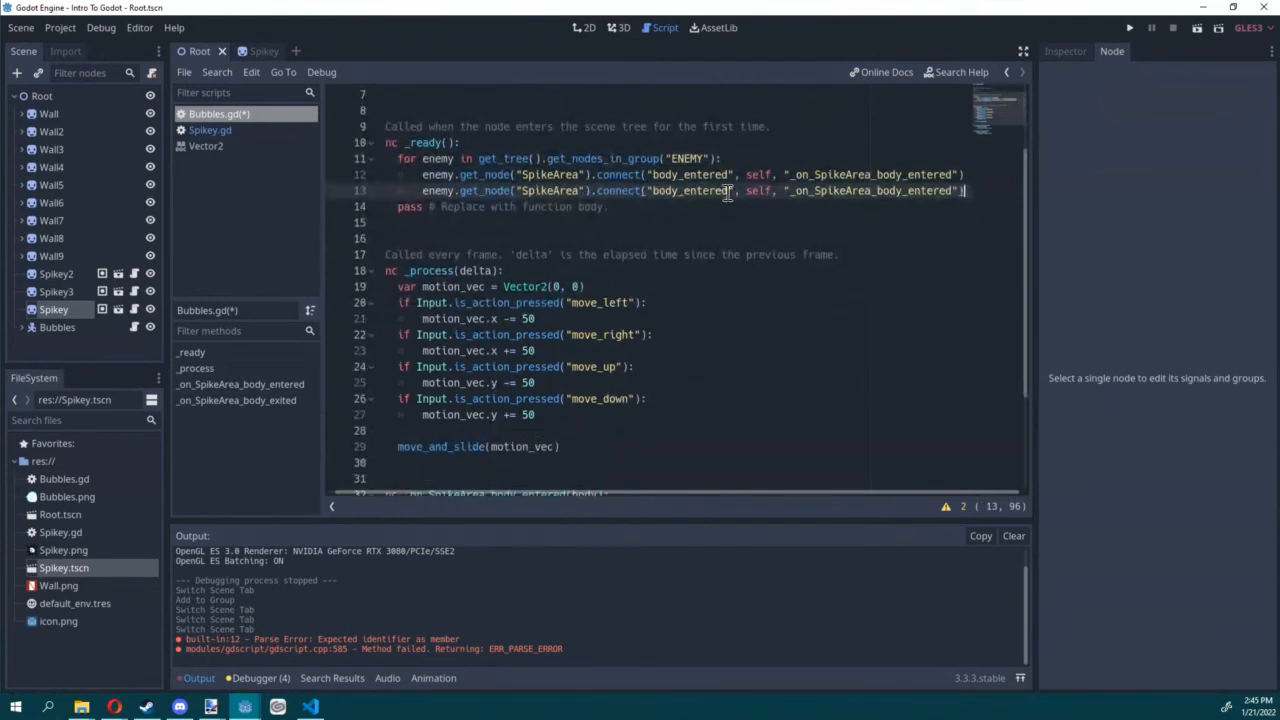
drag(728, 194, 686, 193)
key(BackSpace)
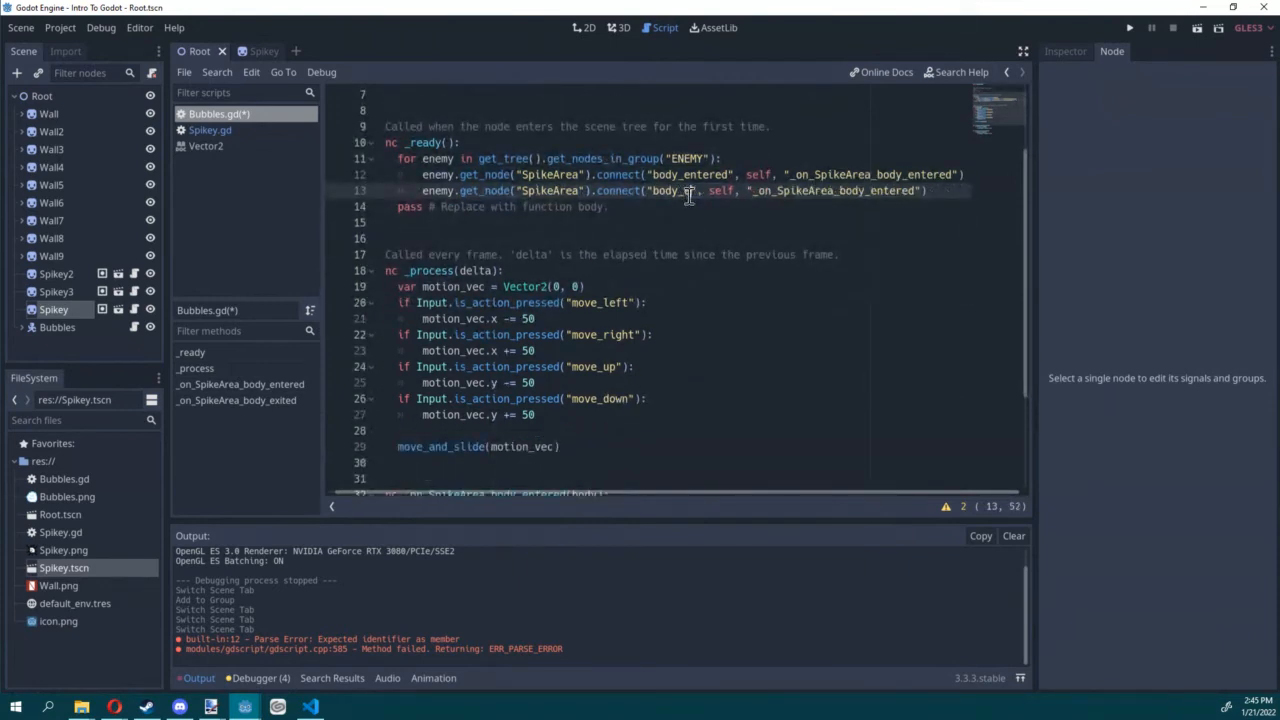
text(xited)
Step: Replace the duplicated line's handler with "_on_SpikeArea_body_exited", copied from the exit function's name
scroll(666, 211, down, 3)
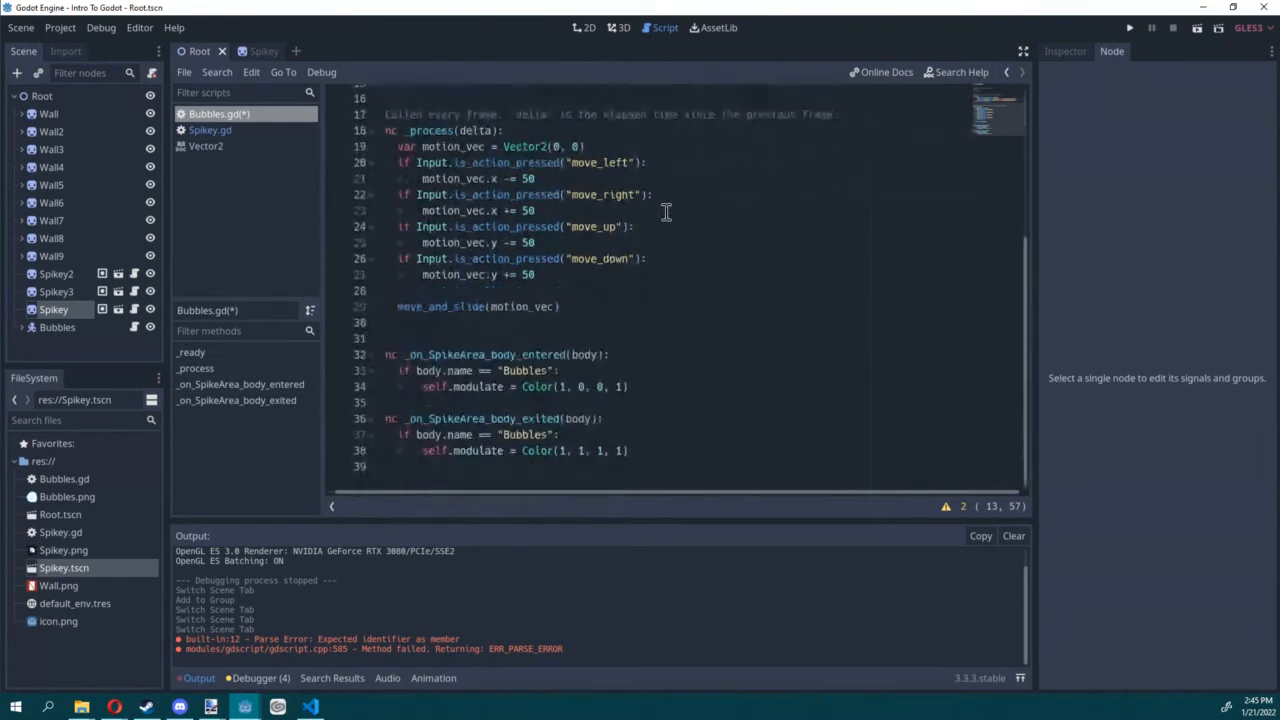
double_click(503, 414)
key(ctrl+c)
scroll(800, 230, up, 5)
double_click(846, 286)
key(ctrl+v)
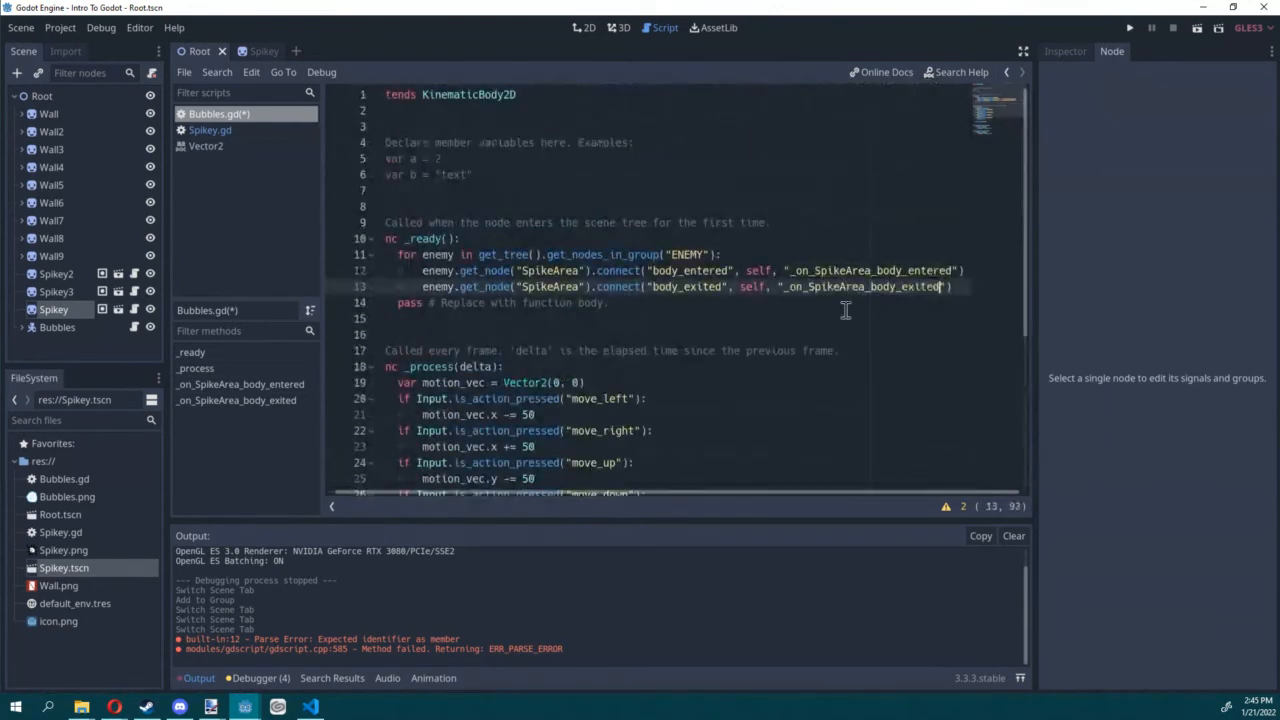
Step: Run the scene and steer Bubbles back and forth through the corridor to test contact with the moving Spikeys
click(1197, 28)
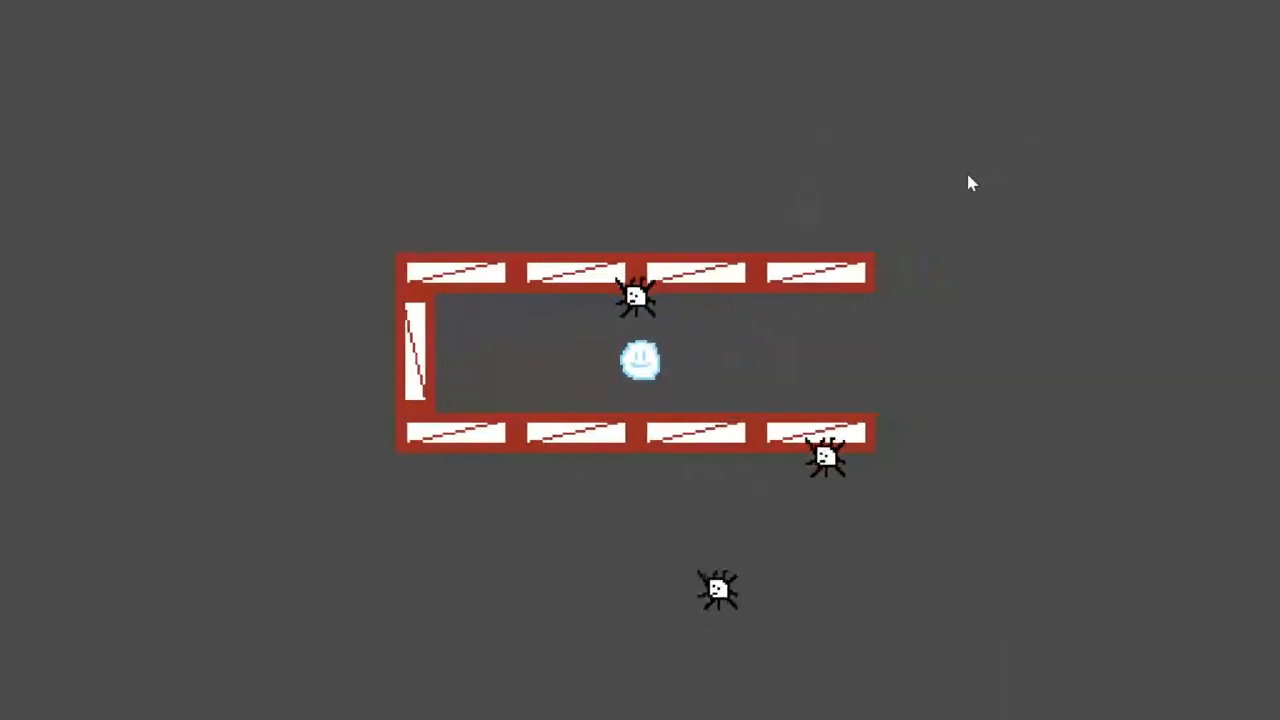
key(Right)
key(Right)
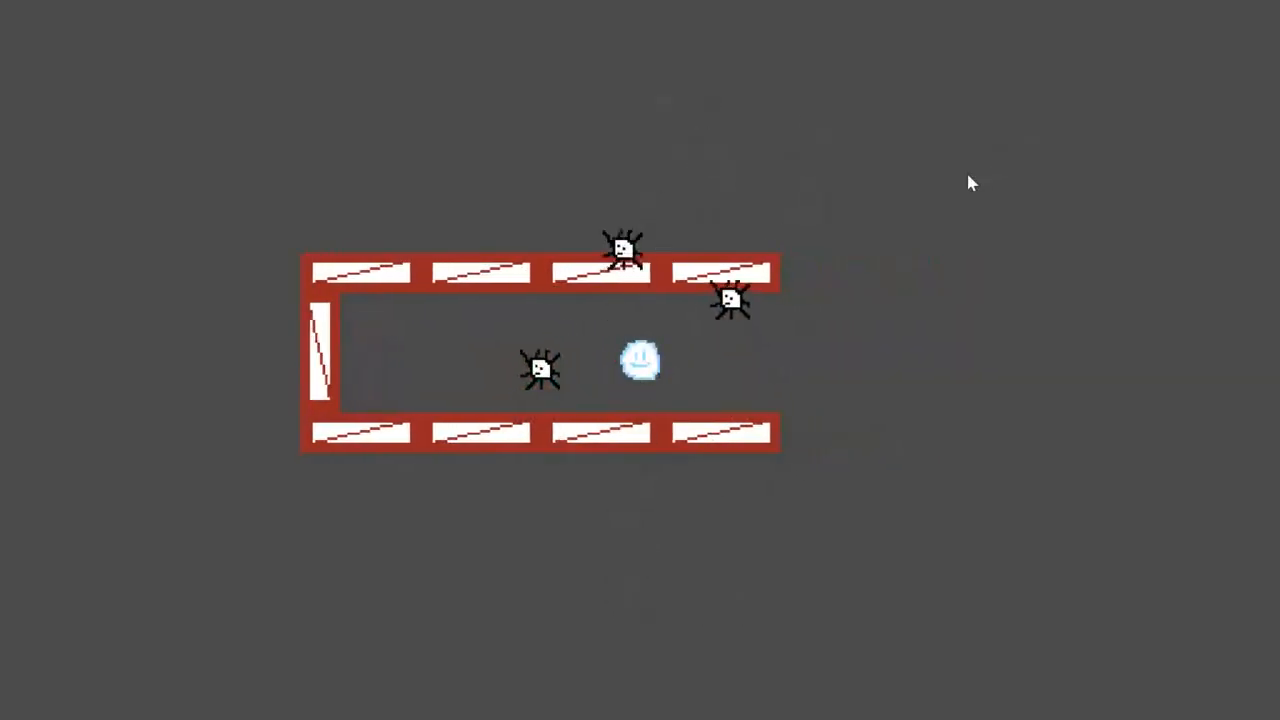
key(Right)
key(Up)
key(Left)
key(Down)
key(Right)
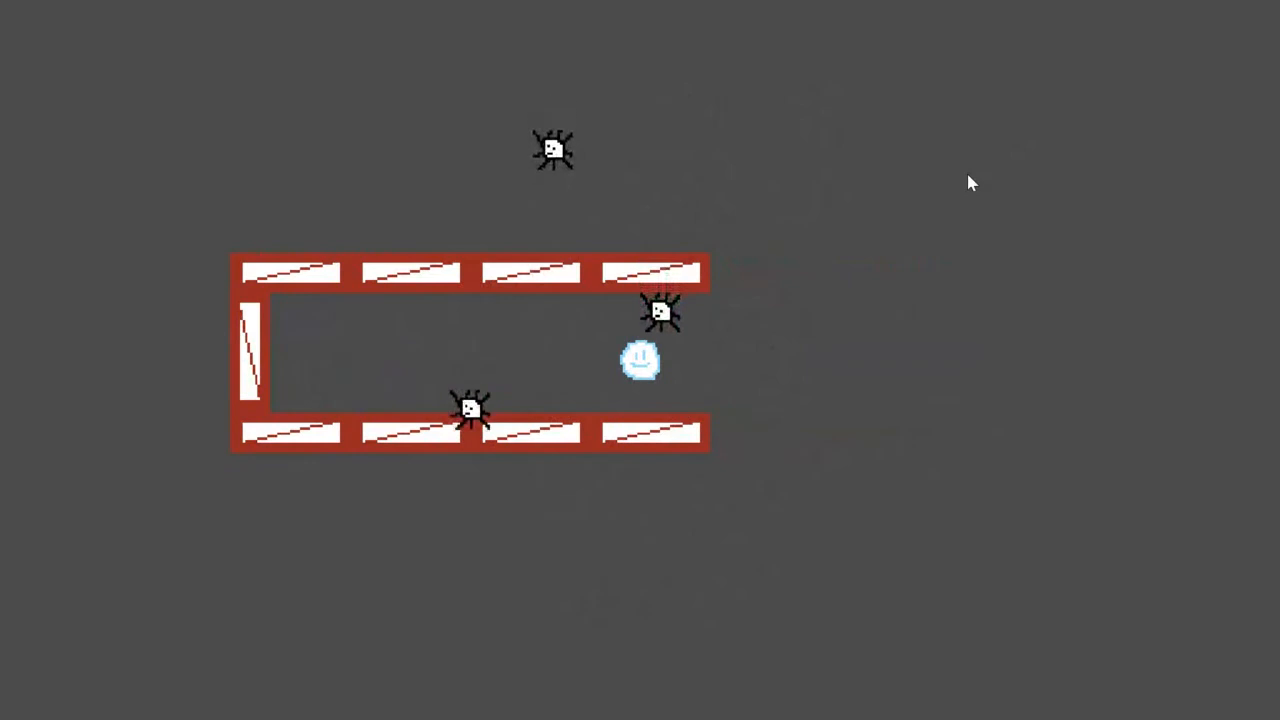
key(Right)
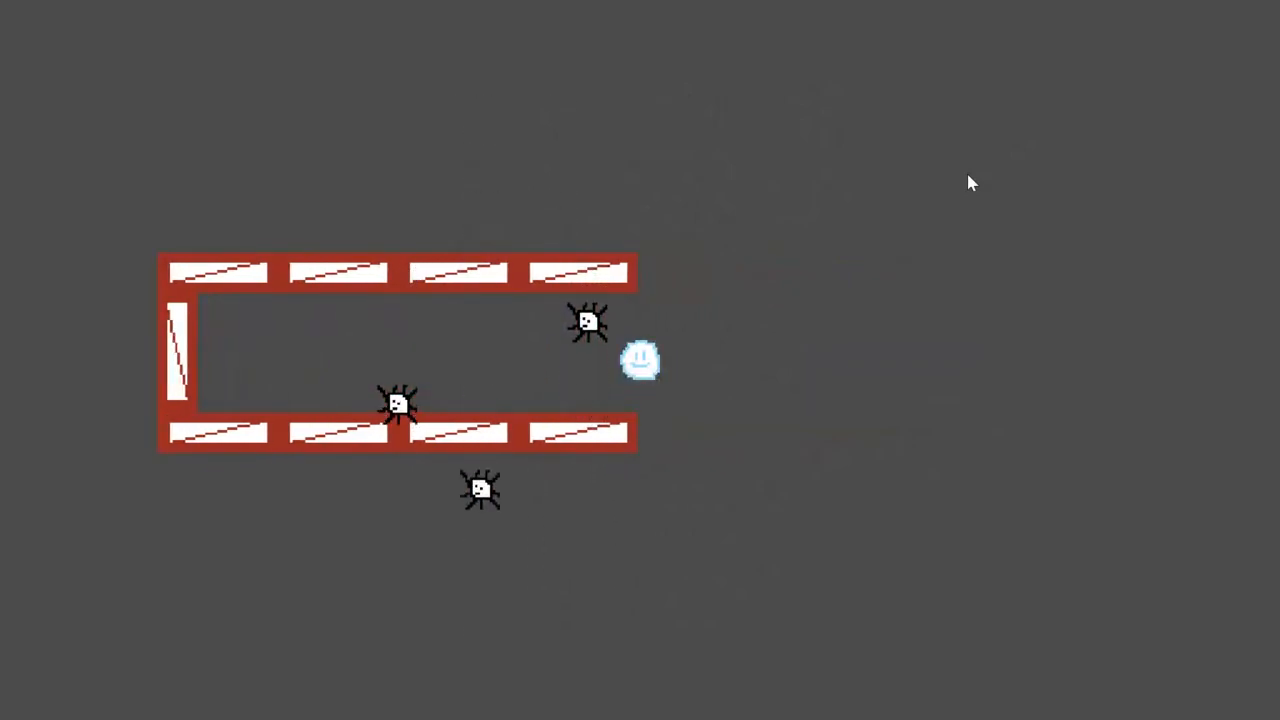
key(Left)
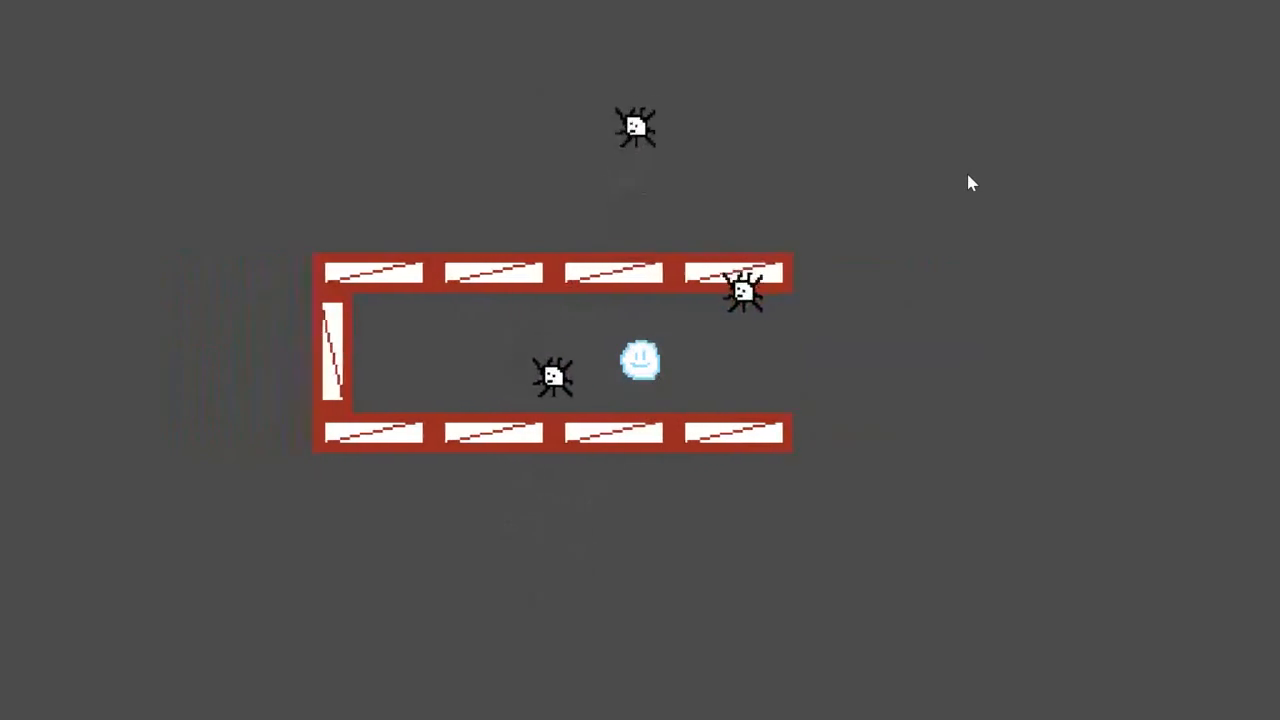
key(Left)
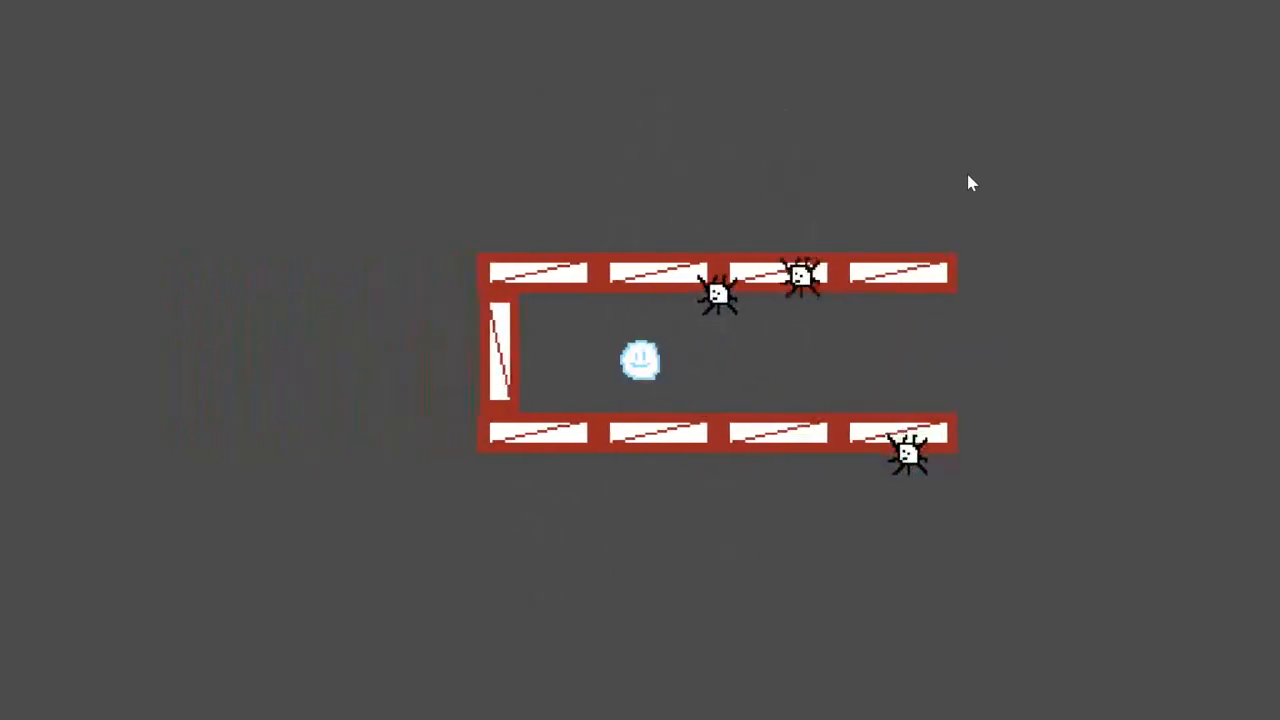
key(Right)
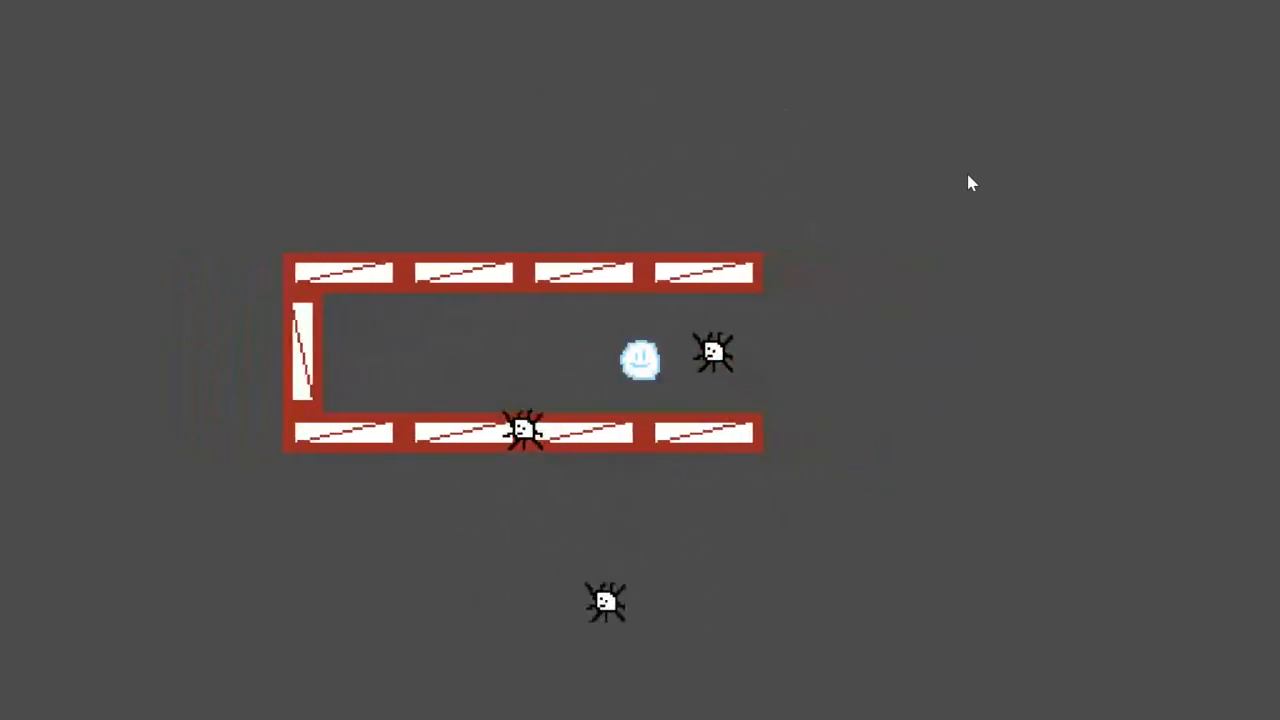
key(Right)
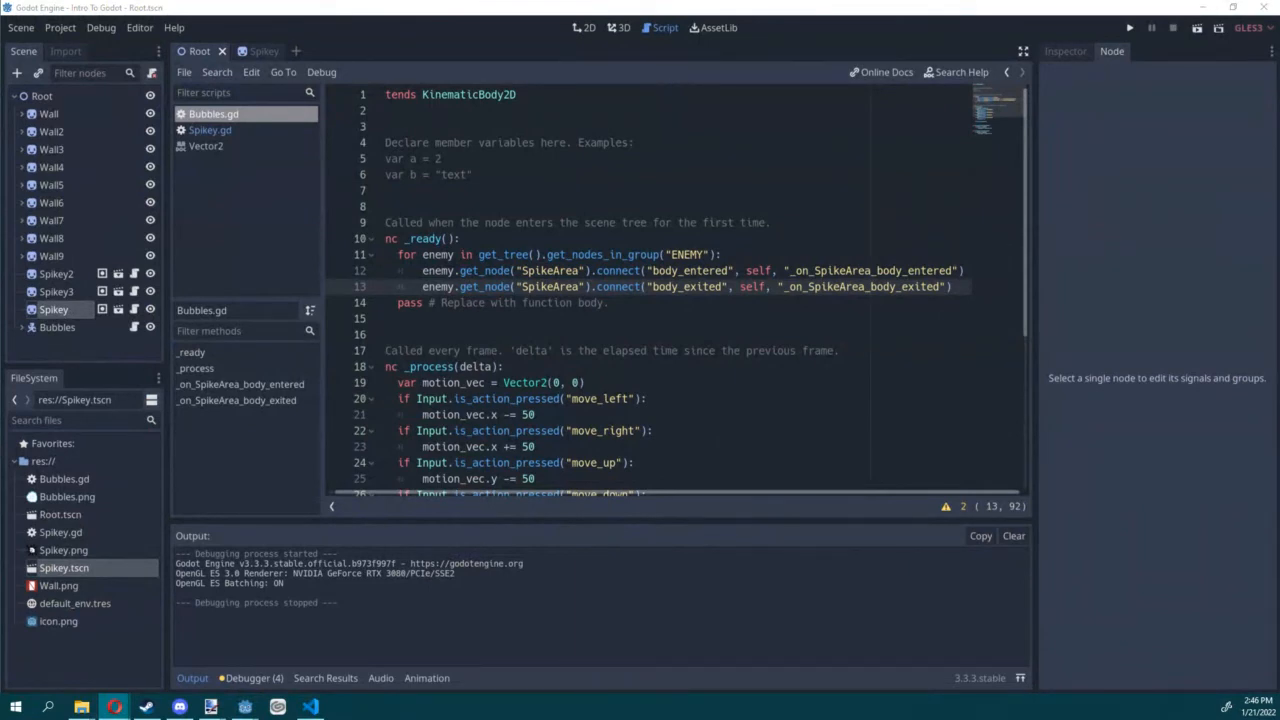
Step: Add a Label node as a child of Bubbles in the Root scene
click(585, 32)
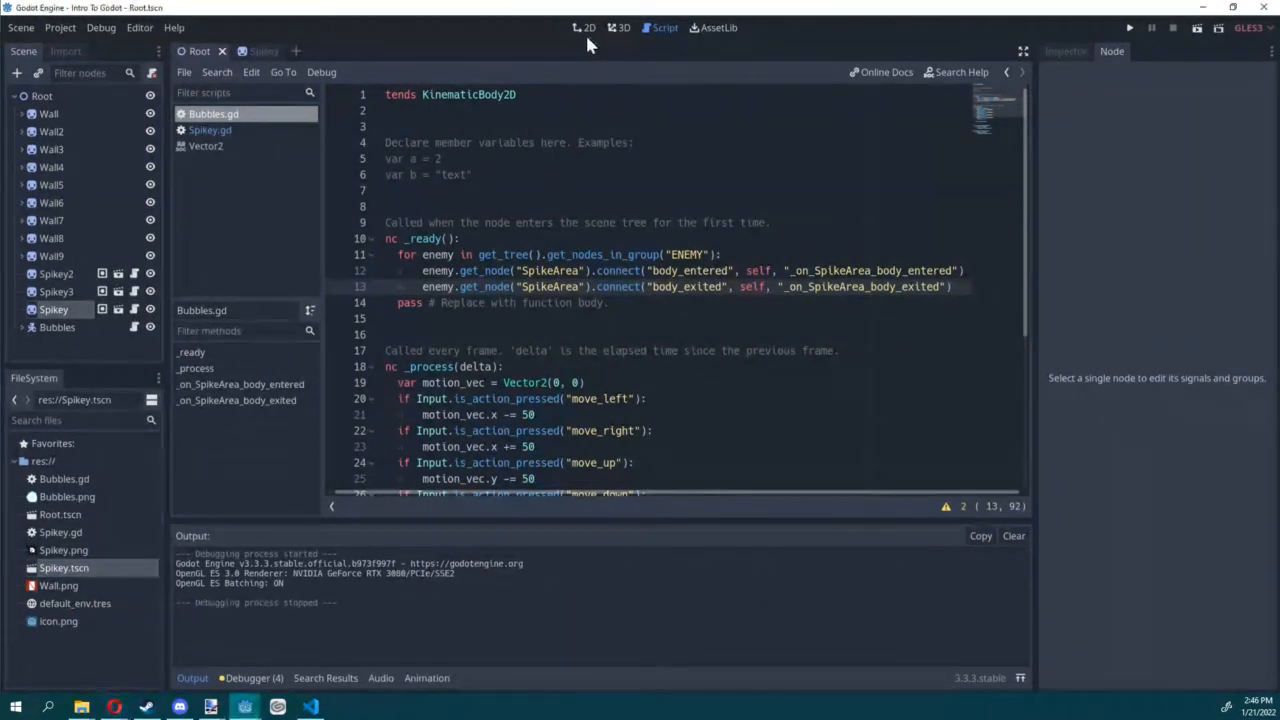
click(585, 30)
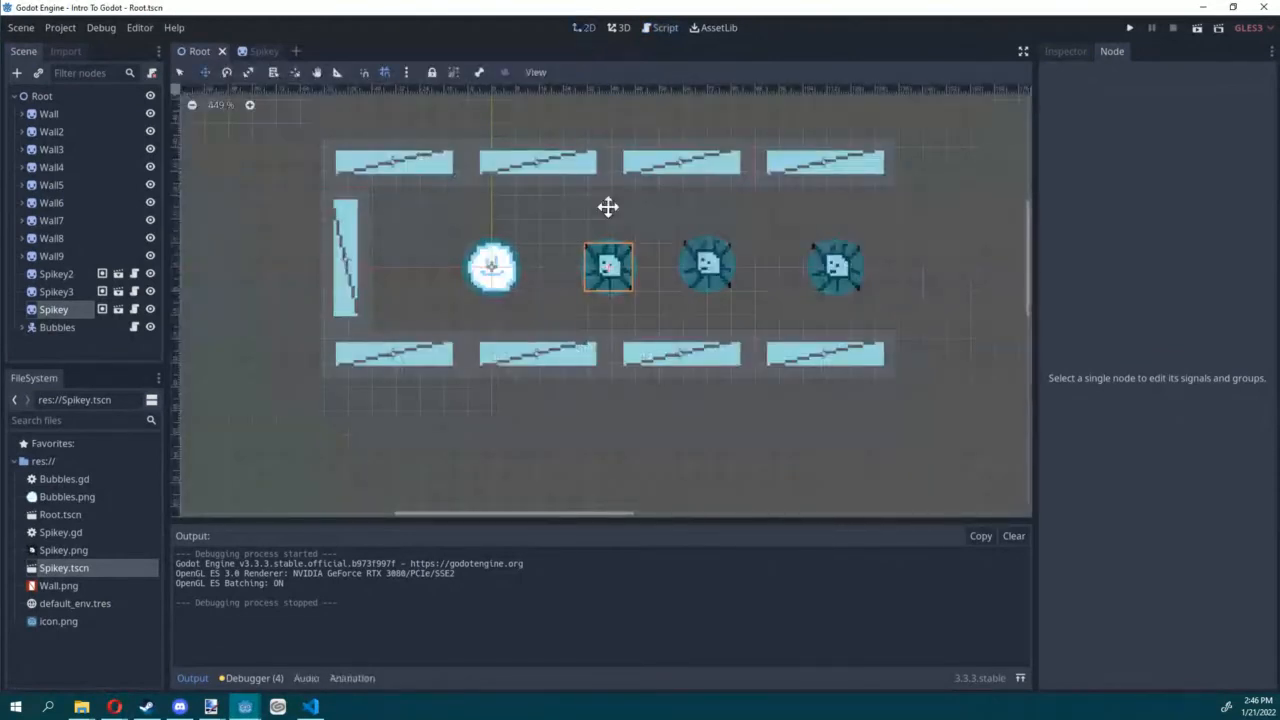
scroll(575, 206, down, 4)
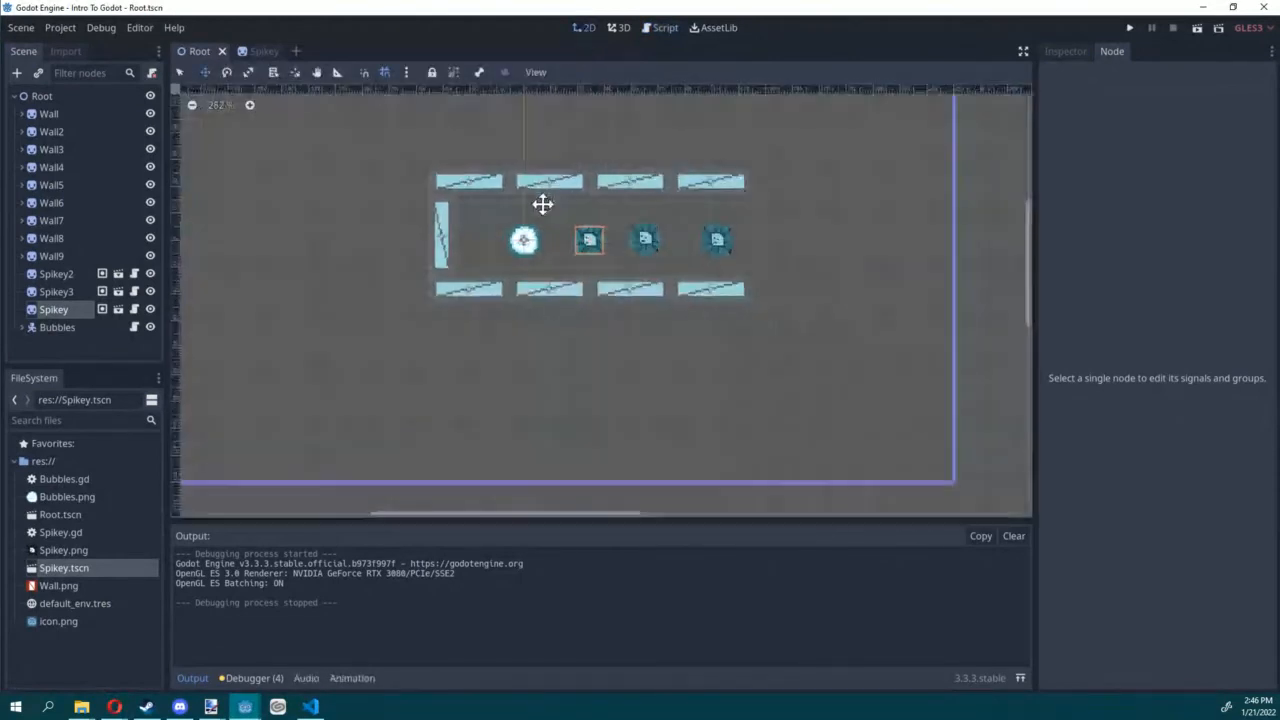
click(62, 327)
click(27, 328)
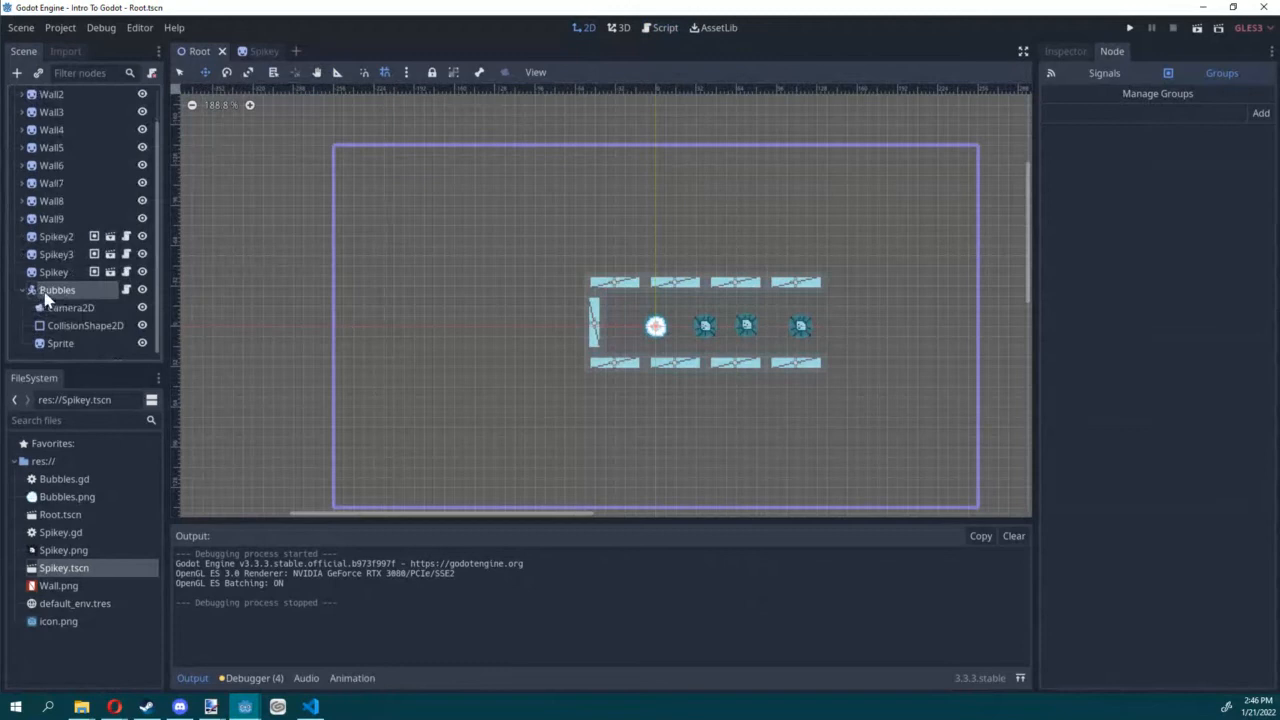
scroll(40, 290, down, 1)
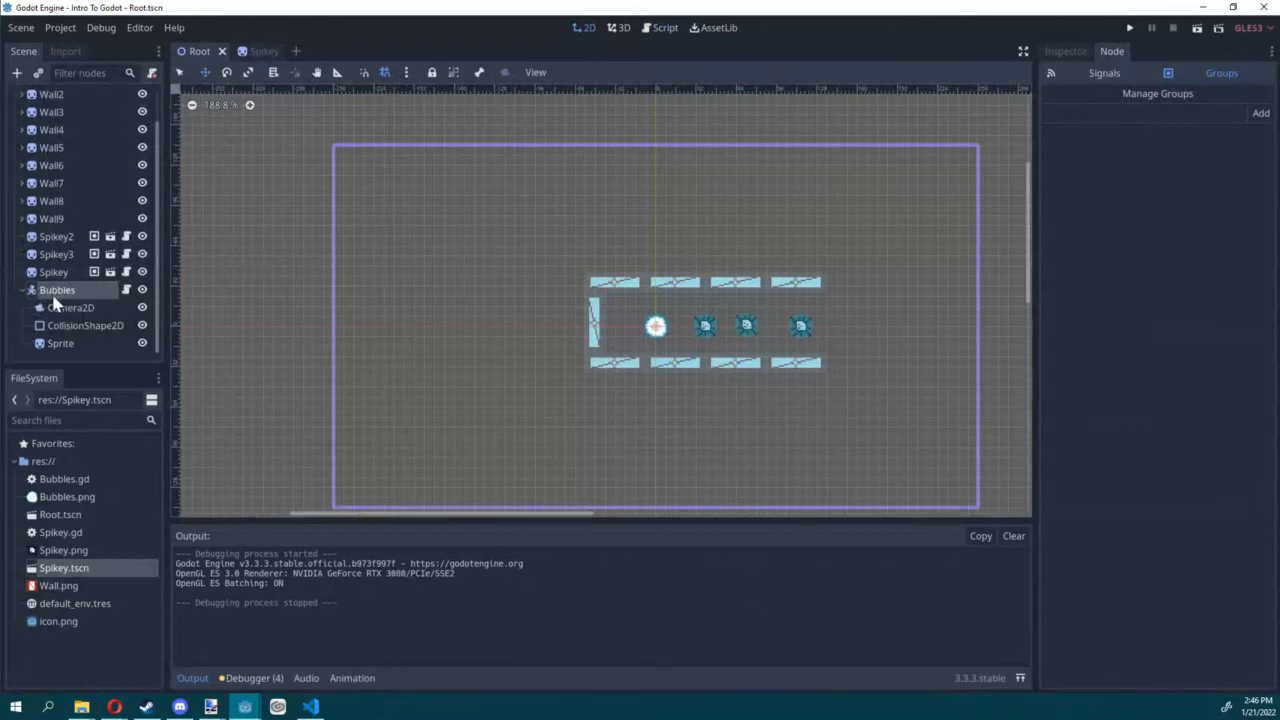
click(16, 73)
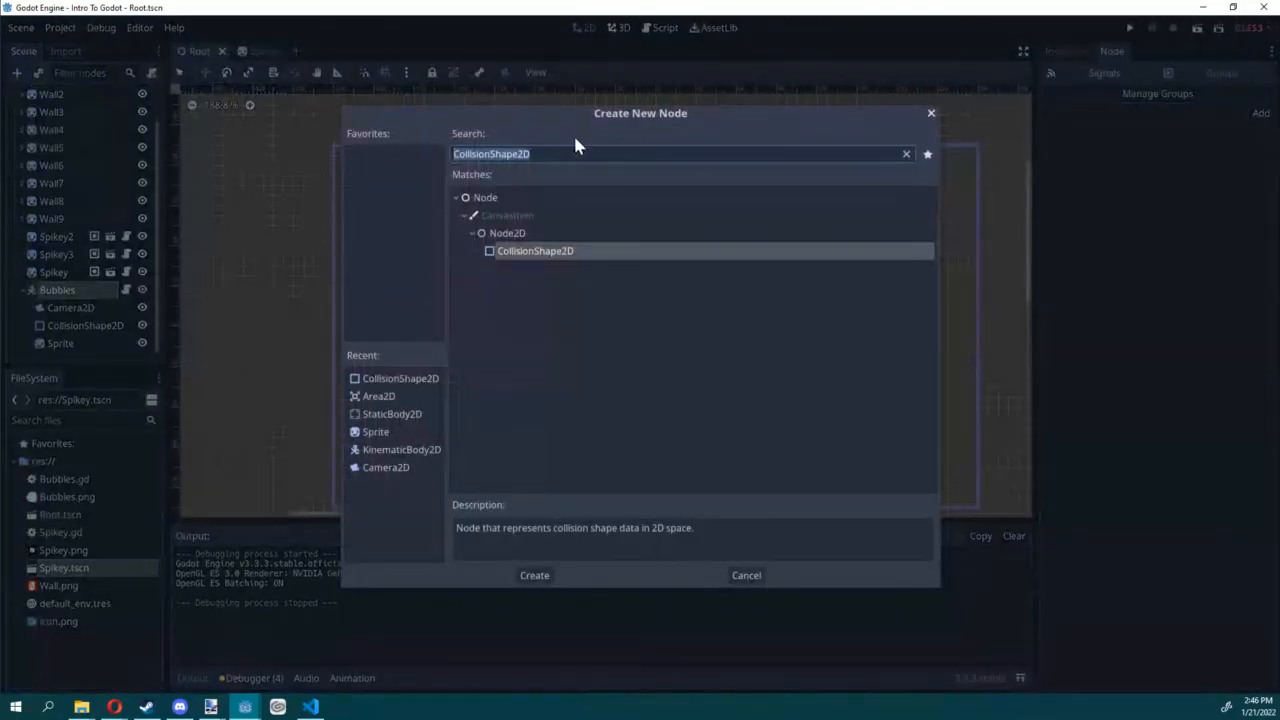
text(label)
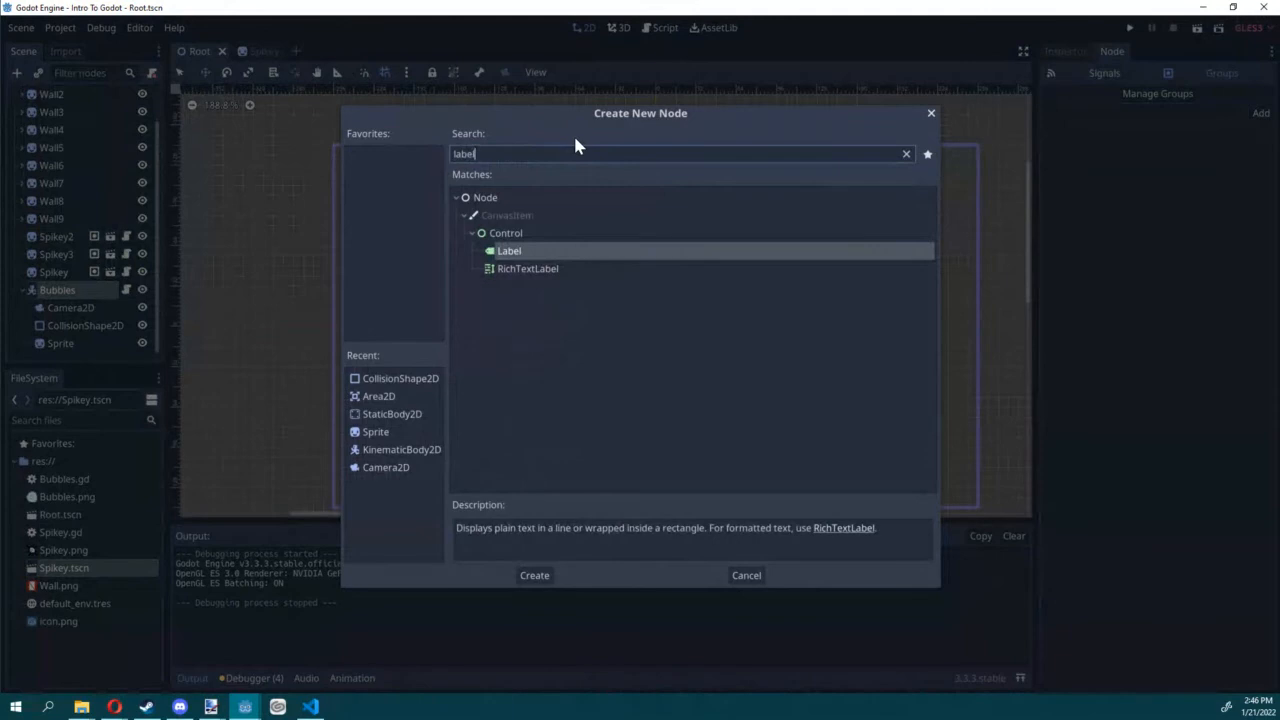
double_click(516, 251)
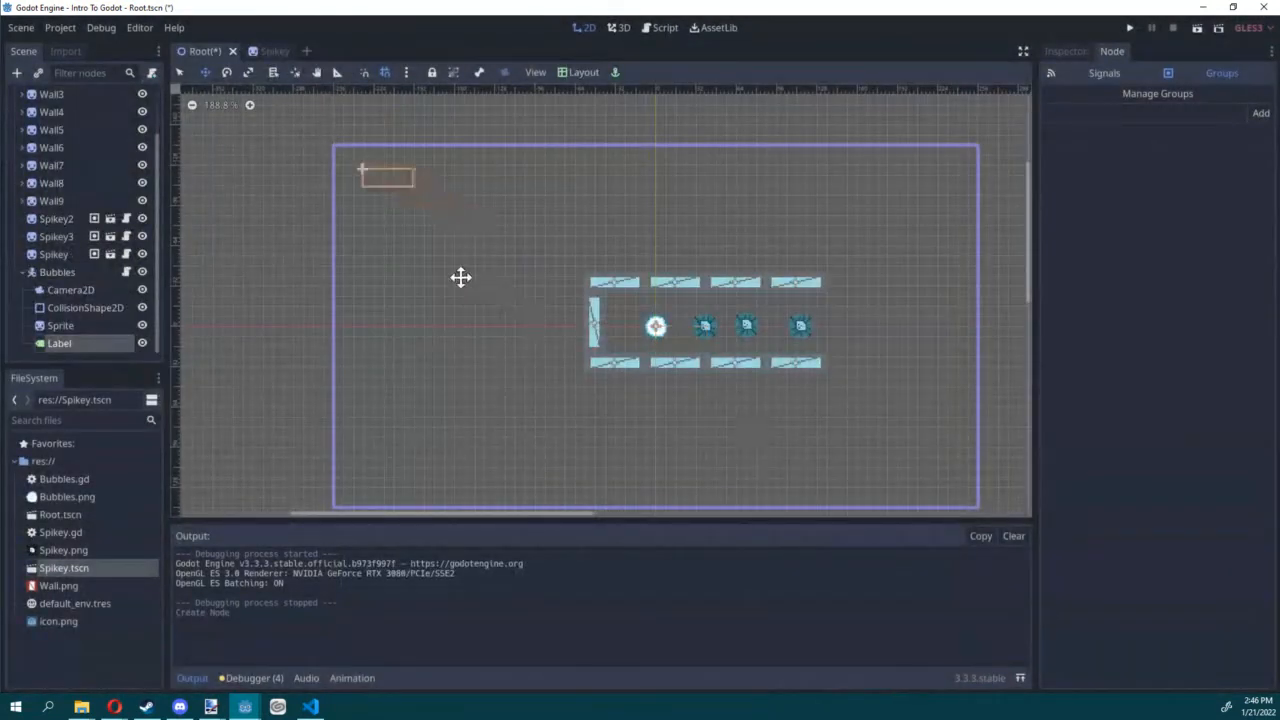
Step: Move the label to about (-239, -129), inside the upper-left corner of the camera frame, and save the scene
drag(460, 277, 513, 286)
key(ctrl+s)
key(ctrl+s)
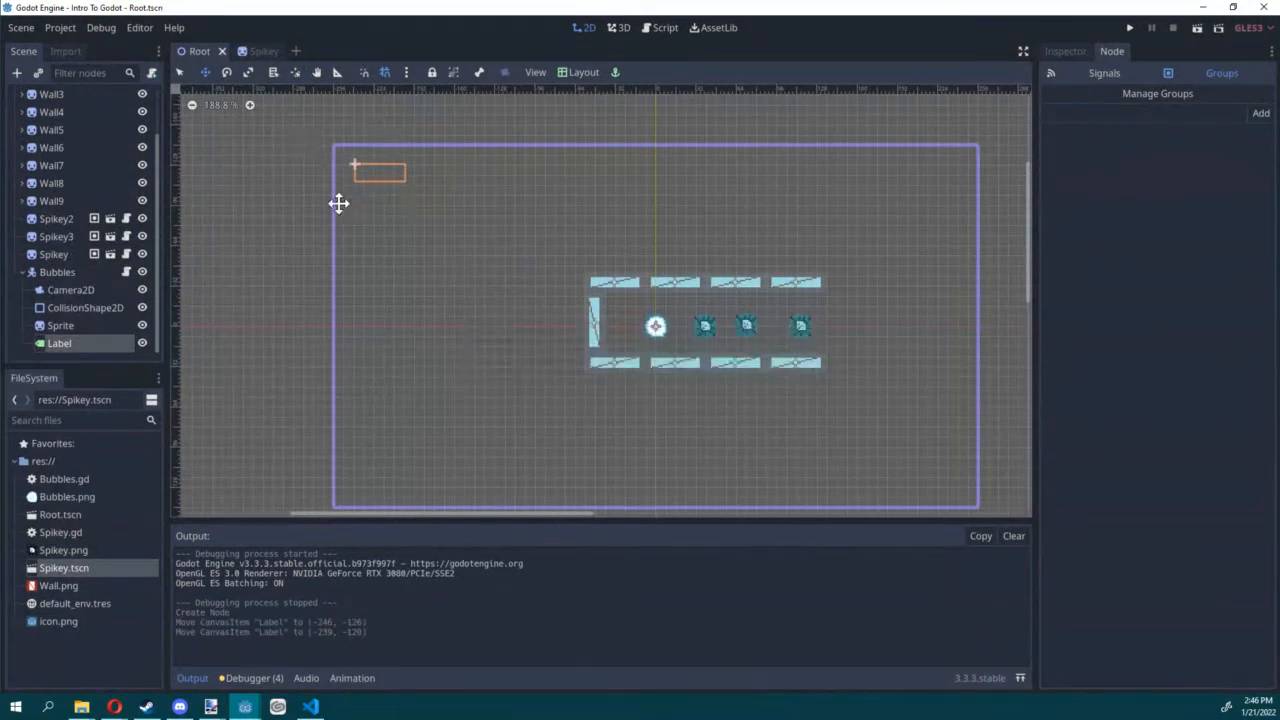
Step: Set the label's text to "Hits - 0" and save the scene
click(1068, 51)
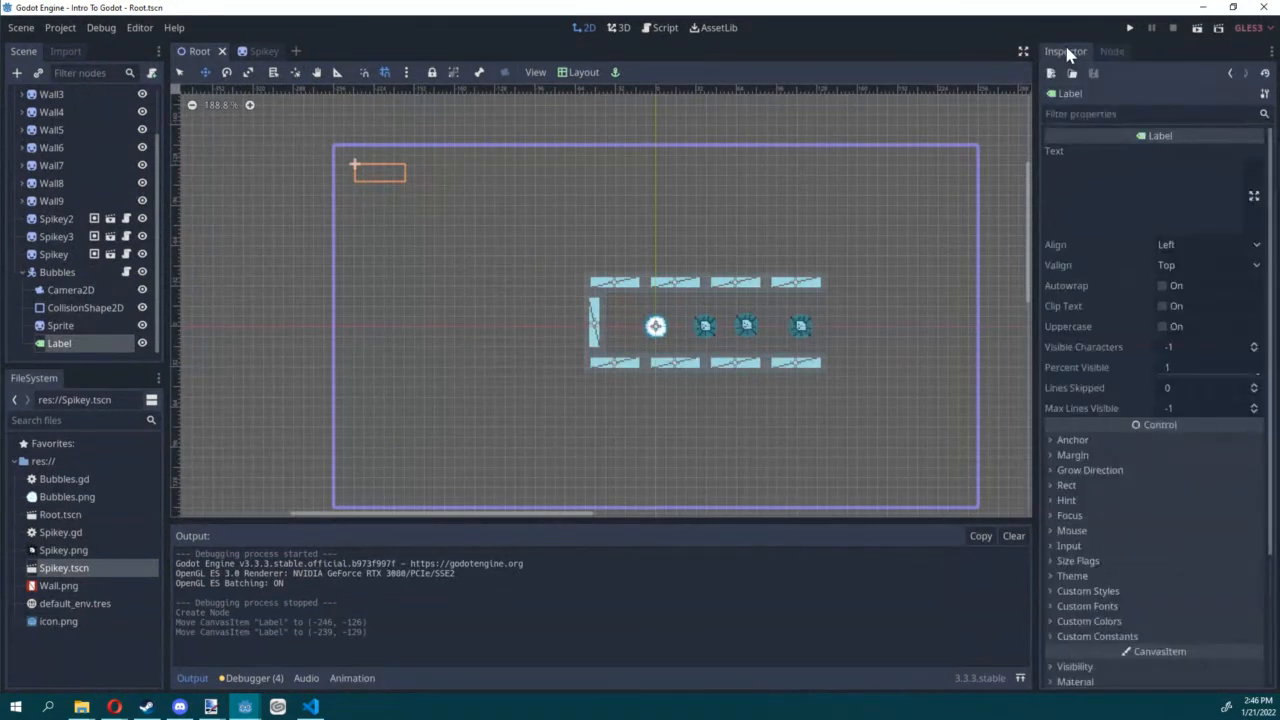
click(1127, 190)
text(Hits )
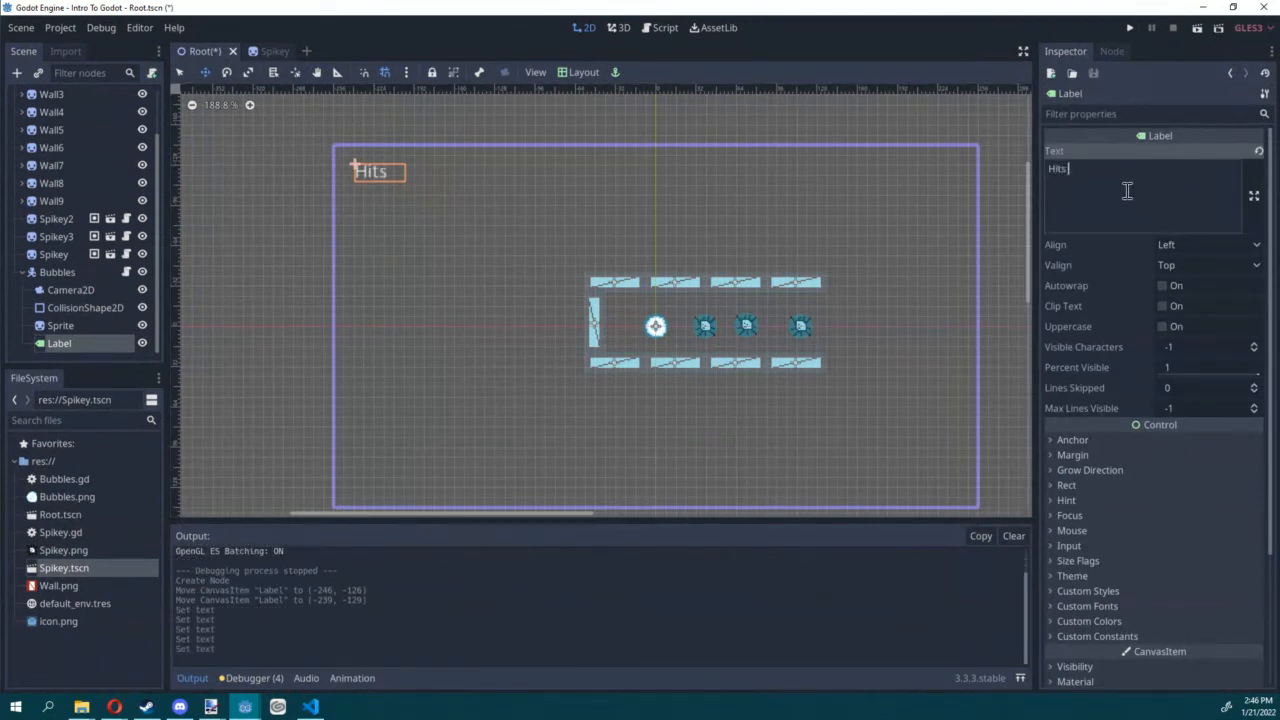
text(- 0)
key(ctrl+s)
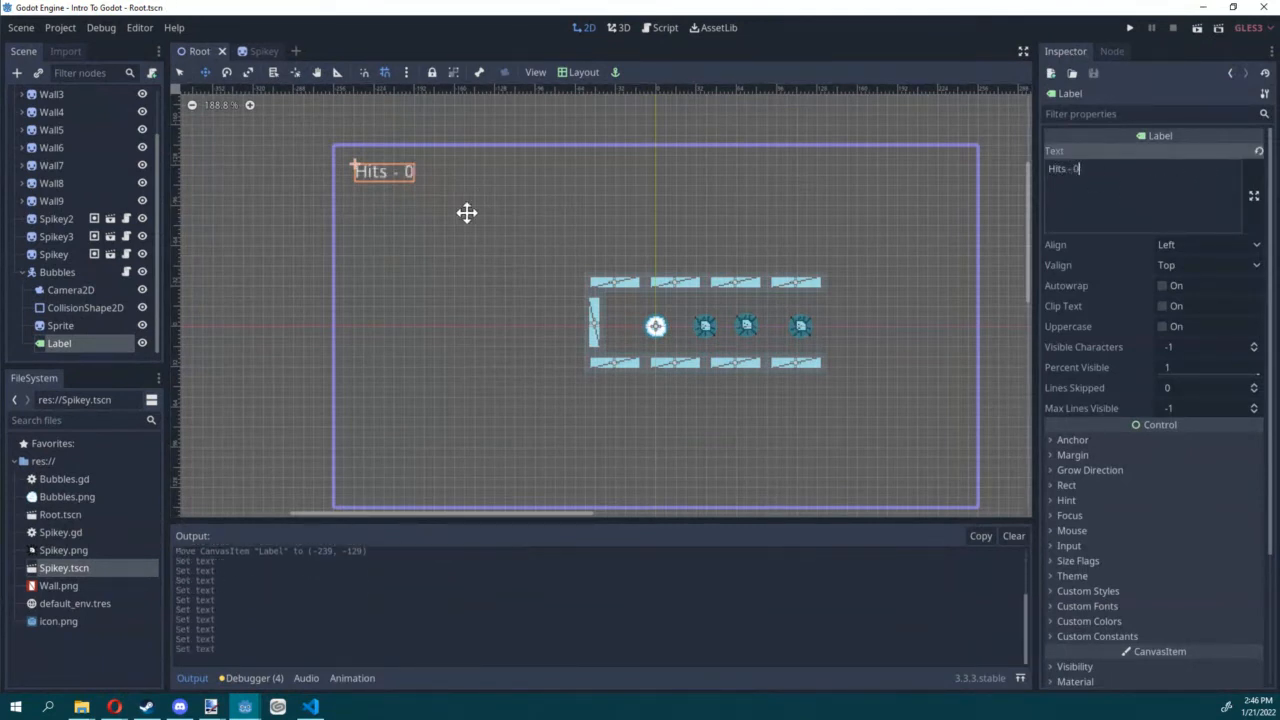
Step: Rename the Label node as HitCount
double_click(70, 343)
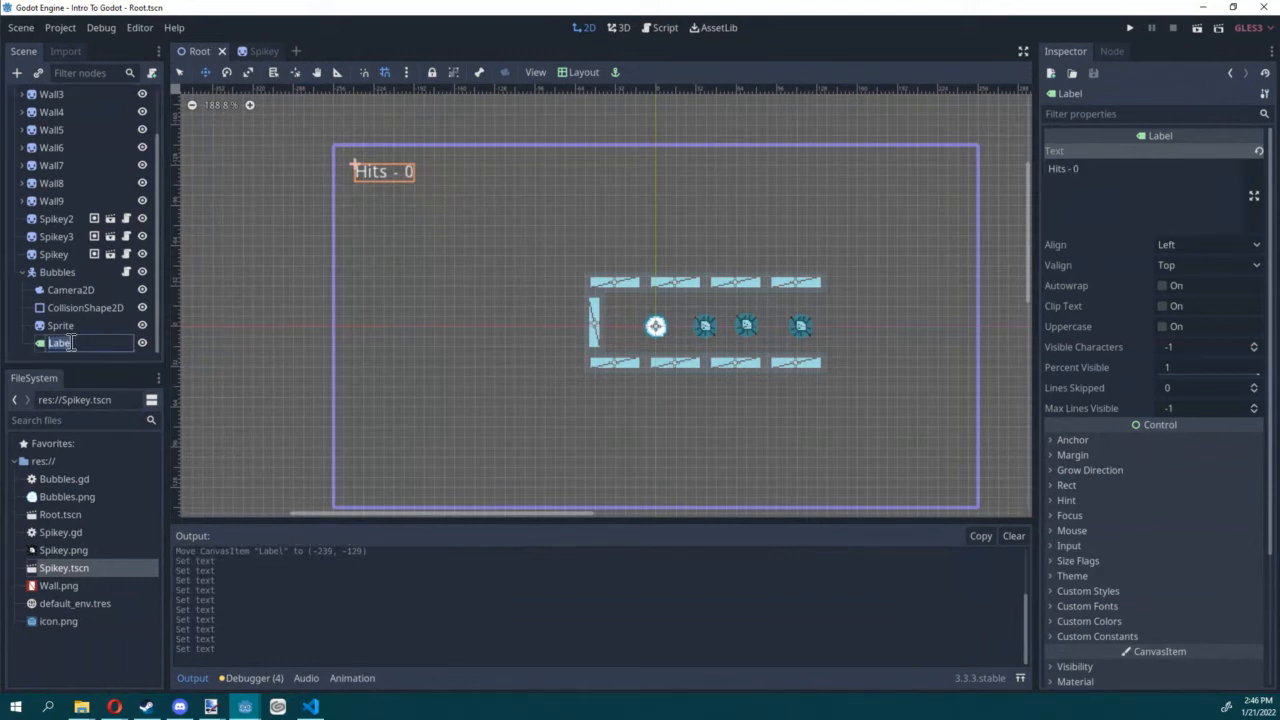
text(HitCount)
key(Return)
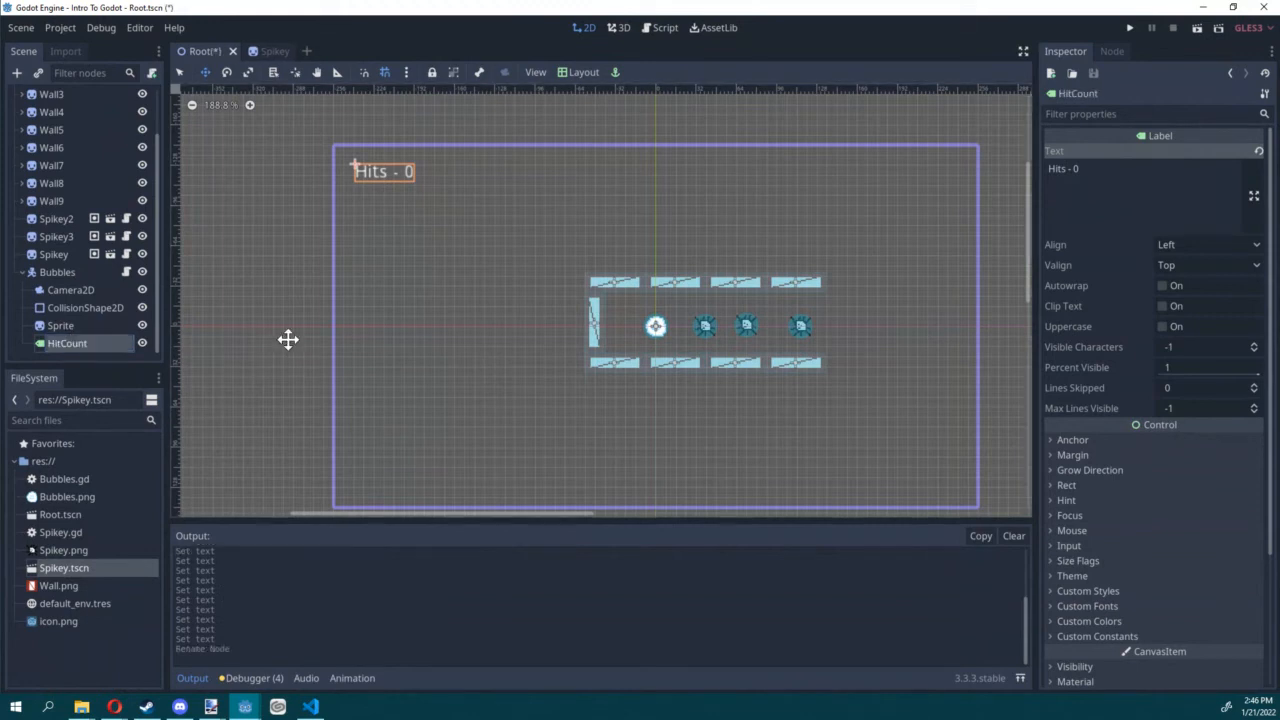
Step: Declare the member variable hit_count = 0 in Bubbles.gd, below the commented example variables
click(657, 28)
scroll(651, 243, down, 5)
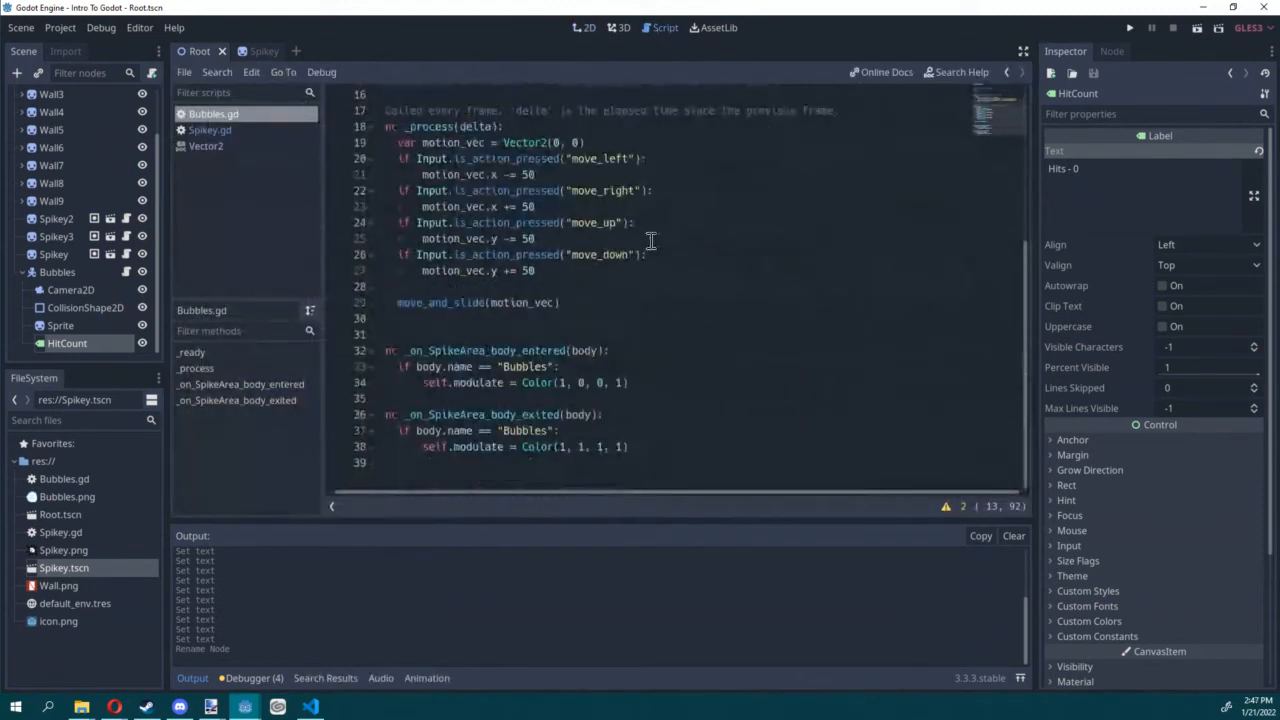
click(659, 363)
drag(654, 385, 289, 336)
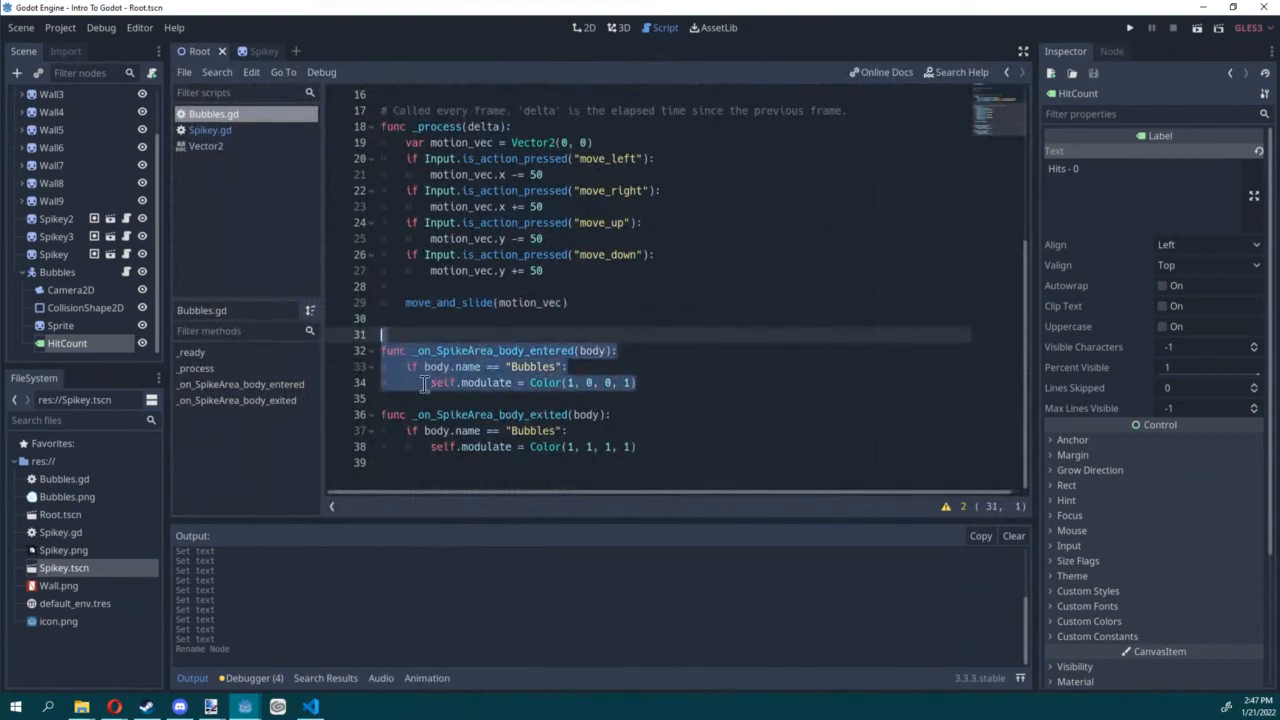
click(643, 361)
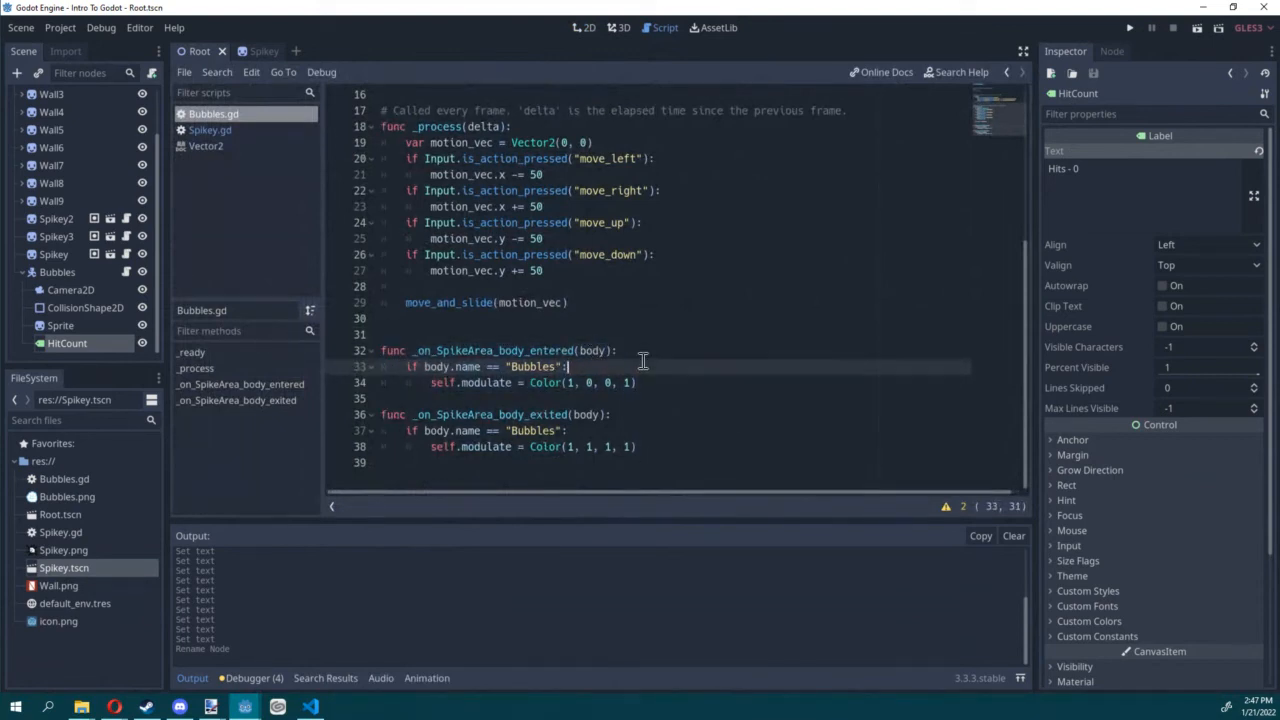
click(660, 383)
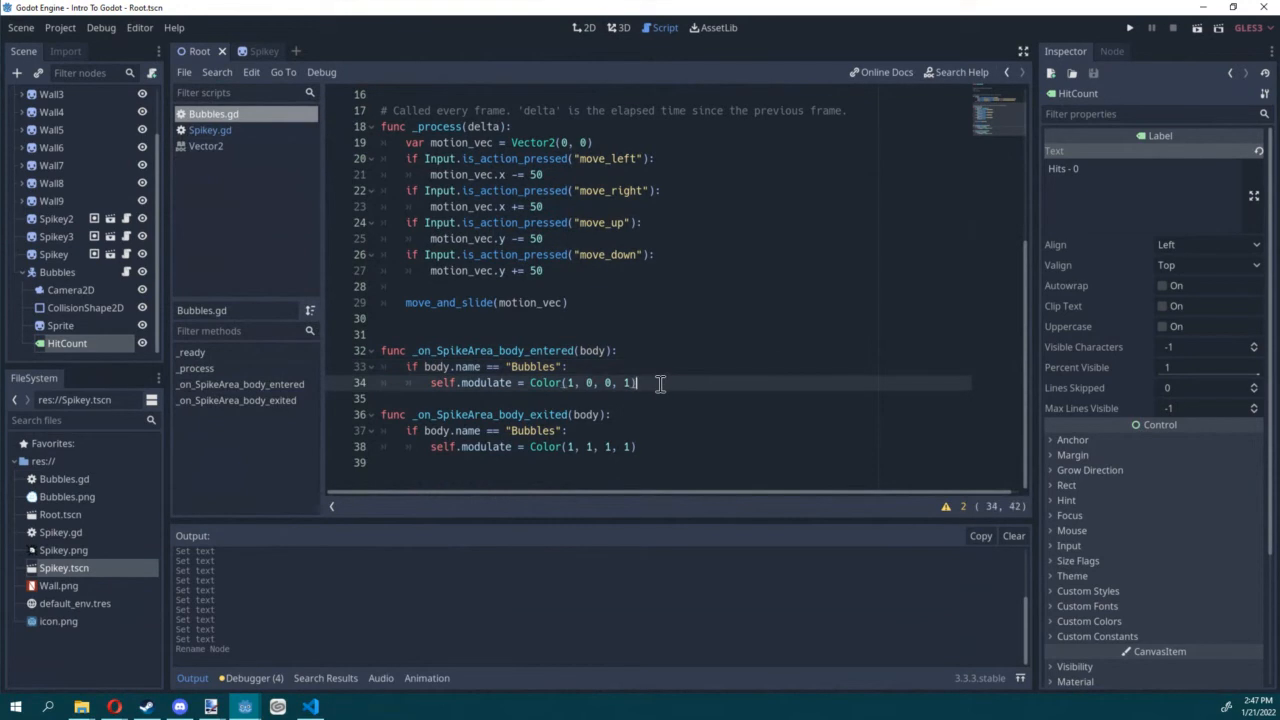
scroll(650, 375, up, 5)
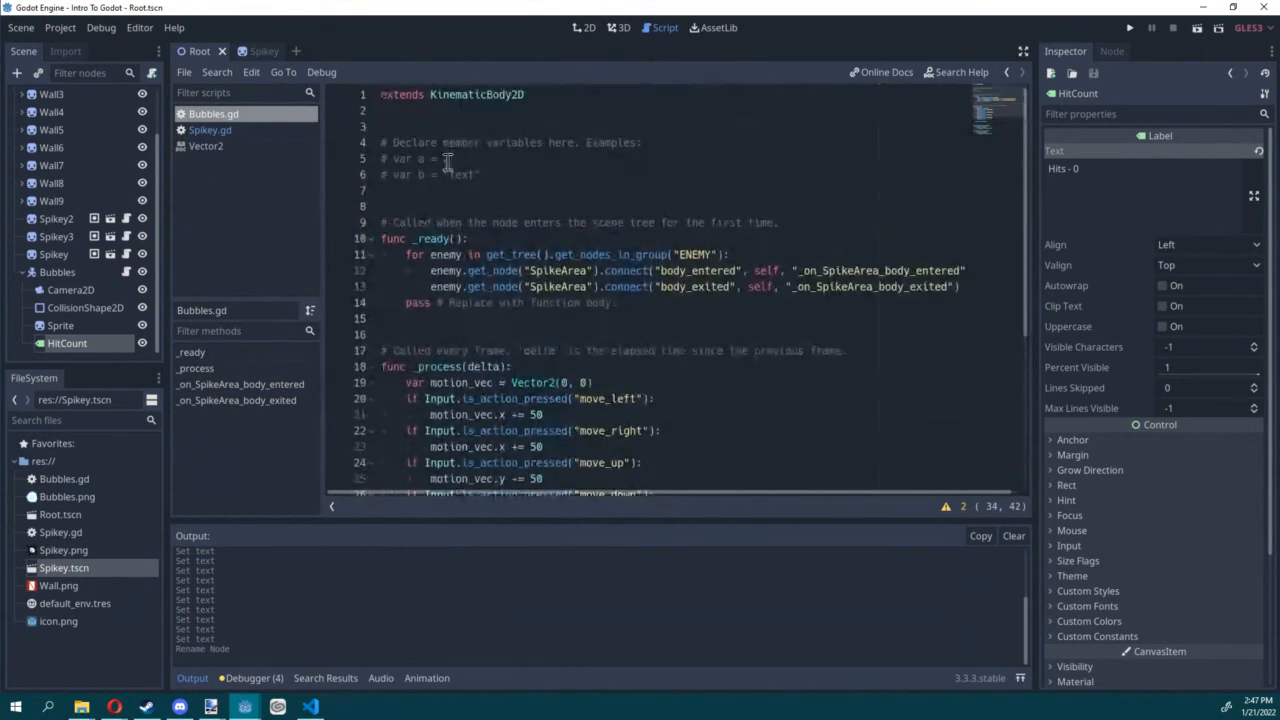
click(437, 188)
text(var hit)
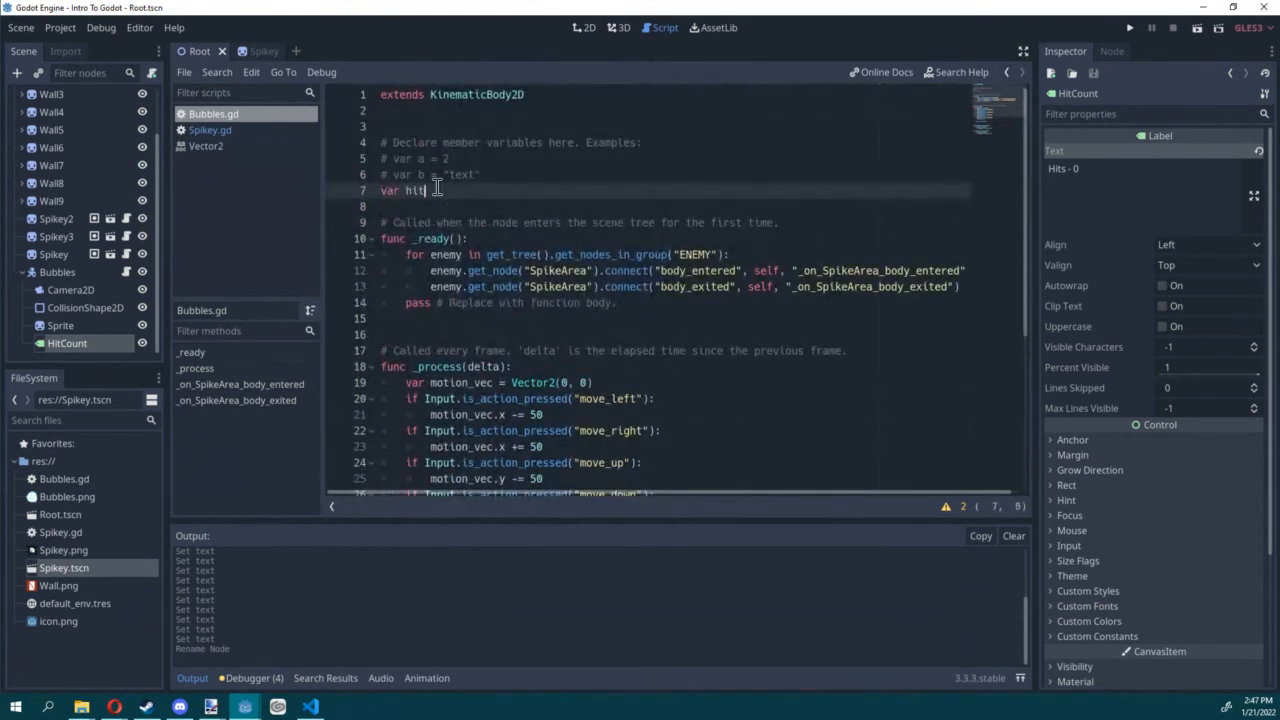
text(_count = 0)
Step: Add hit_count += 1 after the red modulate line in _on_SpikeArea_body_entered, start a new line below, and save the script
scroll(402, 170, down, 3)
scroll(402, 170, down, 3)
click(697, 377)
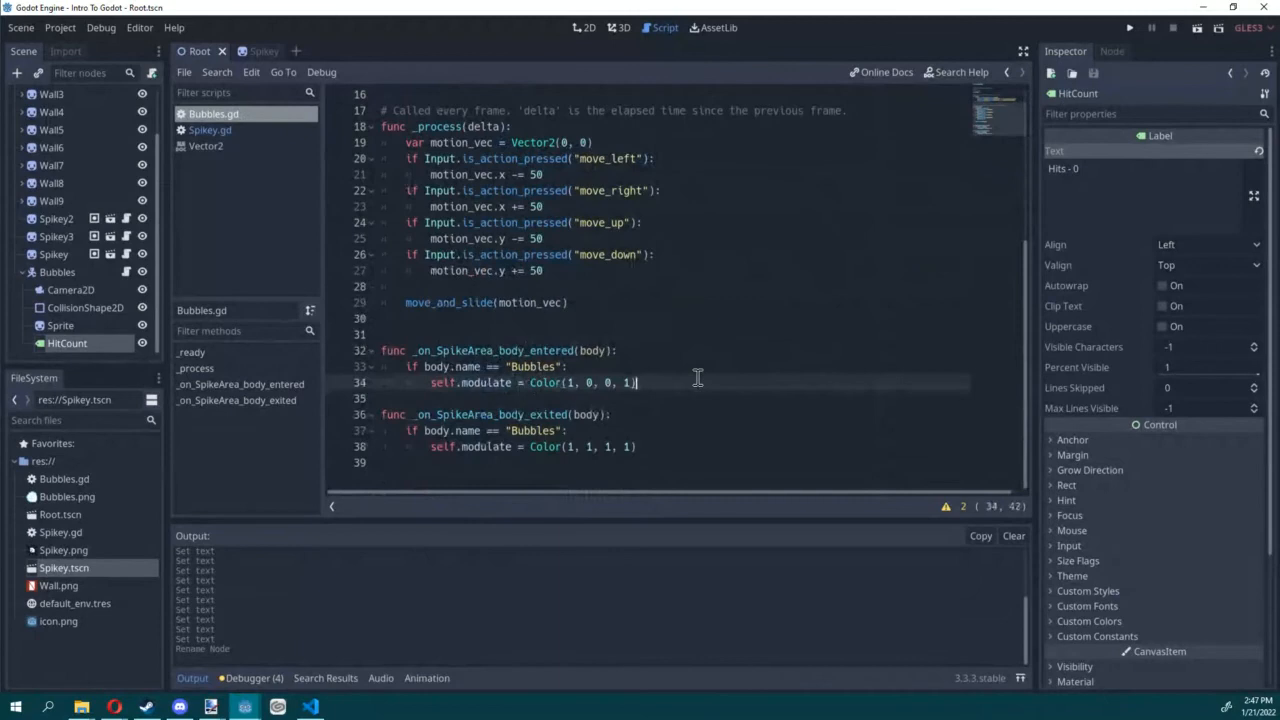
key(Return)
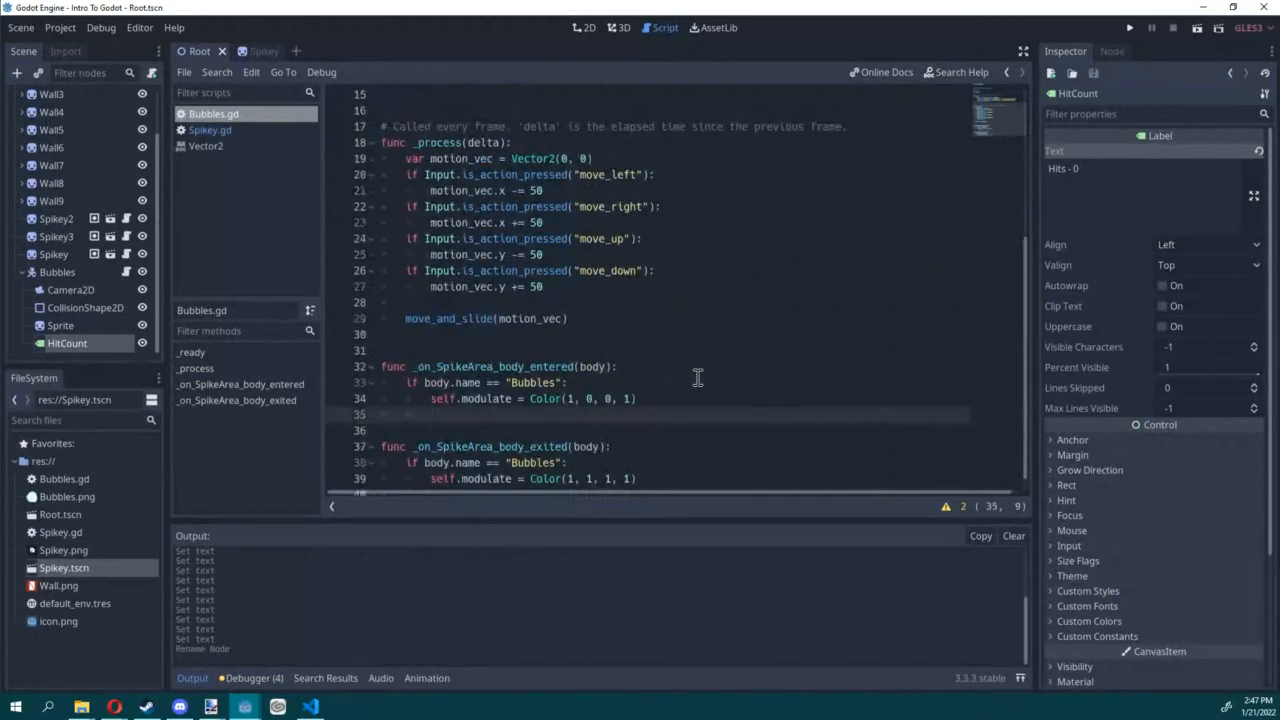
text(hit_count += 1)
key(ctrl+s)
key(Return)
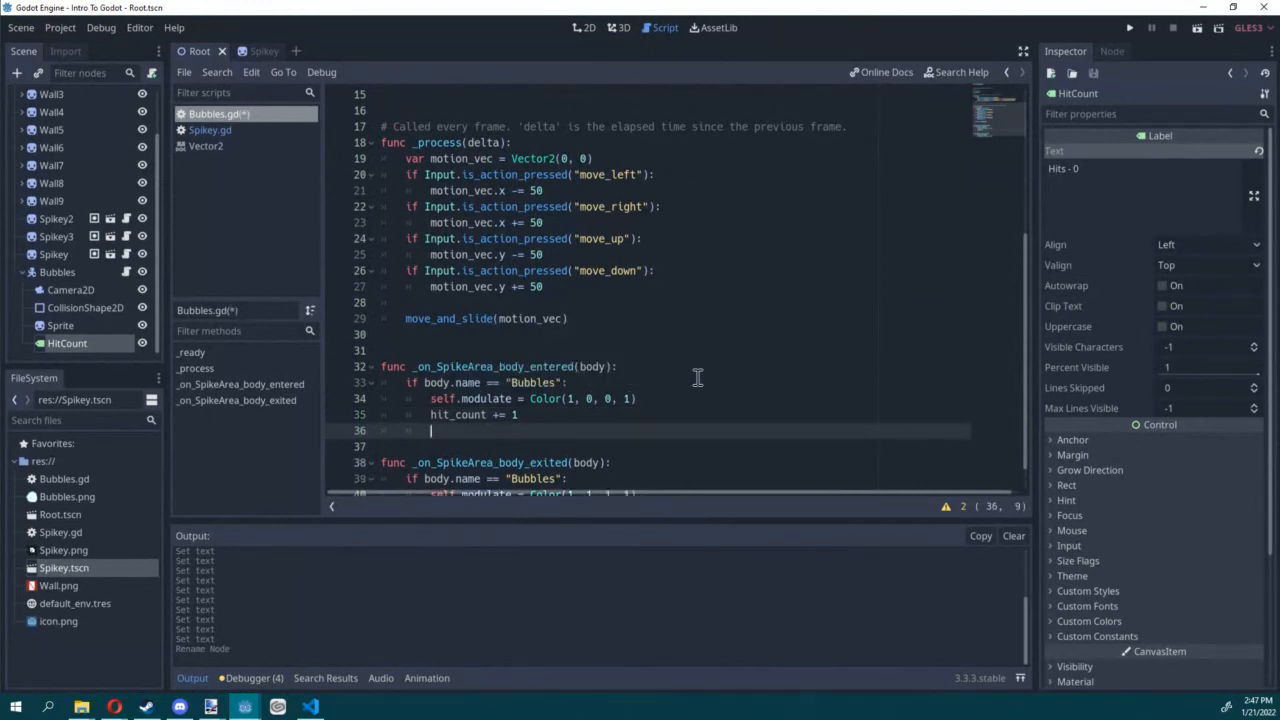
key(ctrl+s)
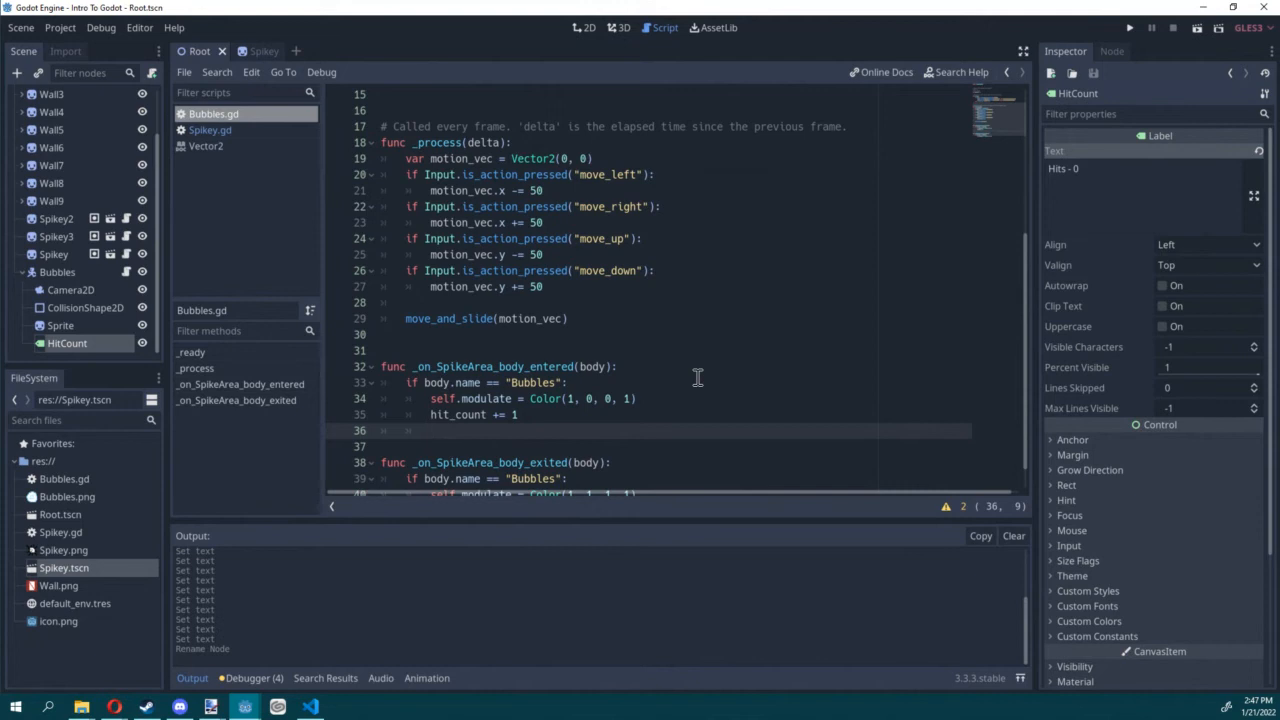
Step: Add get_node("HitCount") below hit_count += 1 in _on_SpikeArea_body_entered and save the script
text(get)
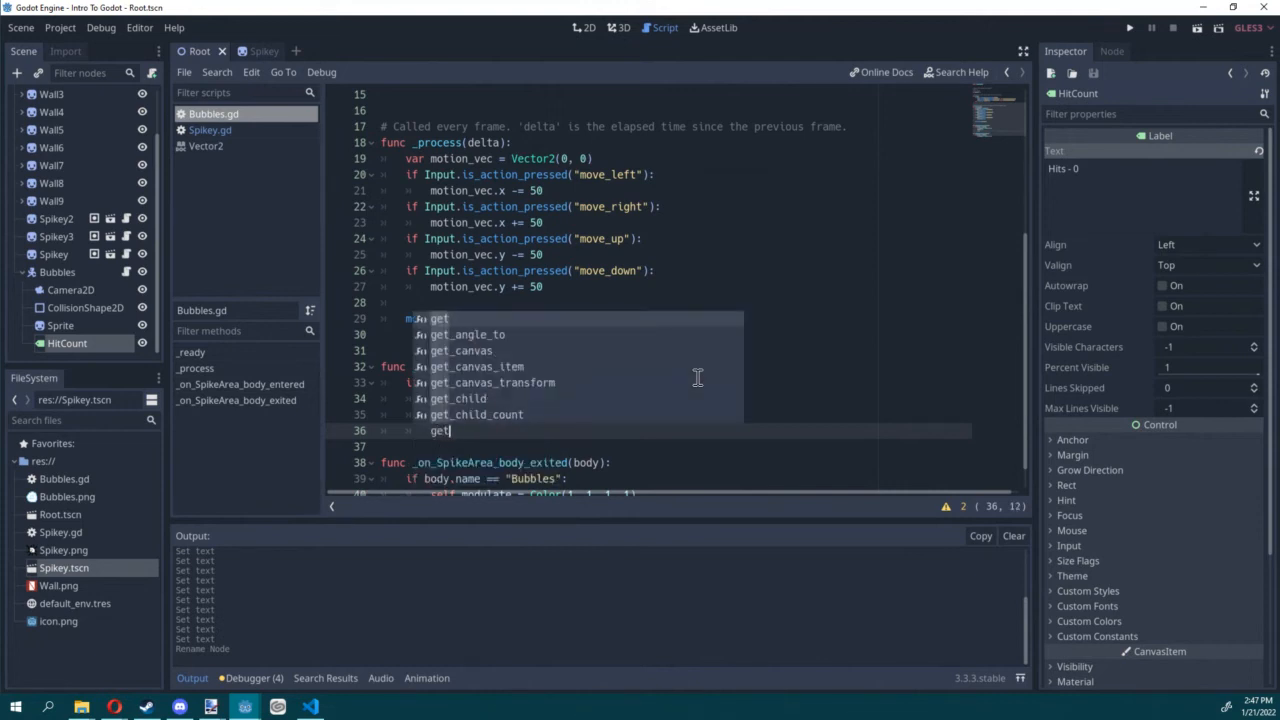
text(_node()
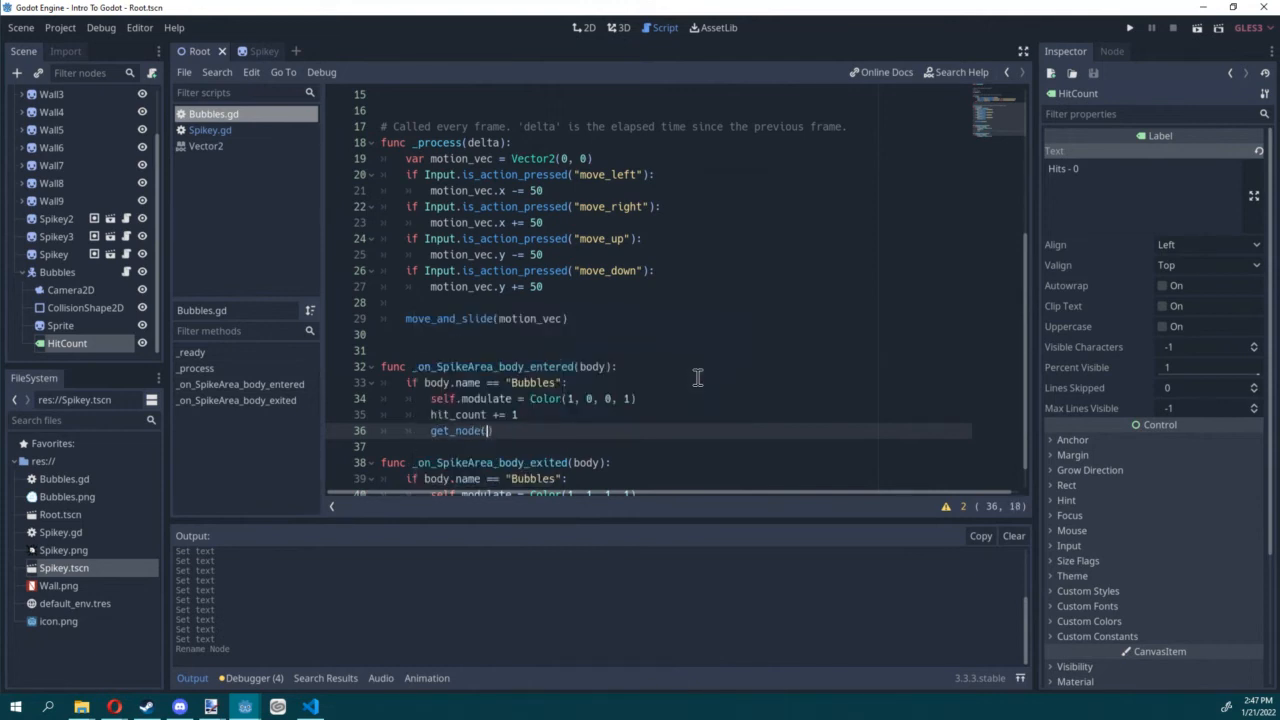
text(")
key(Down)
key(Down)
key(Down)
key(Return)
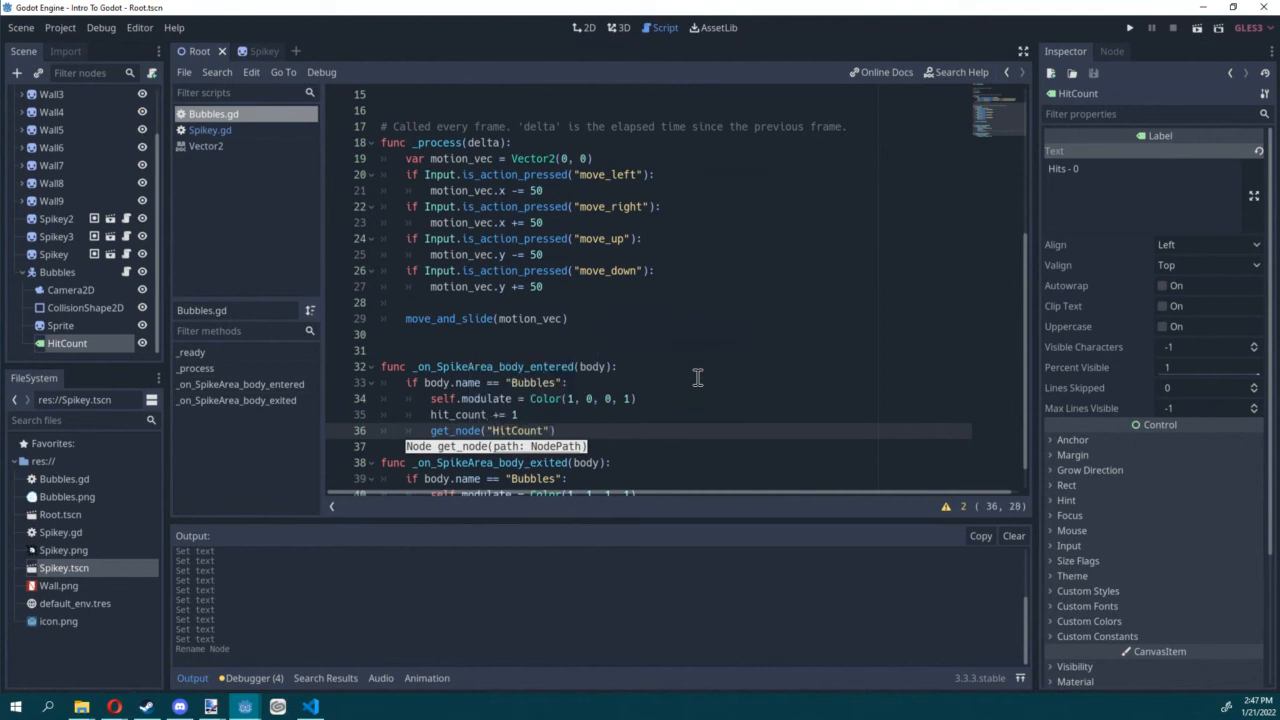
click(589, 430)
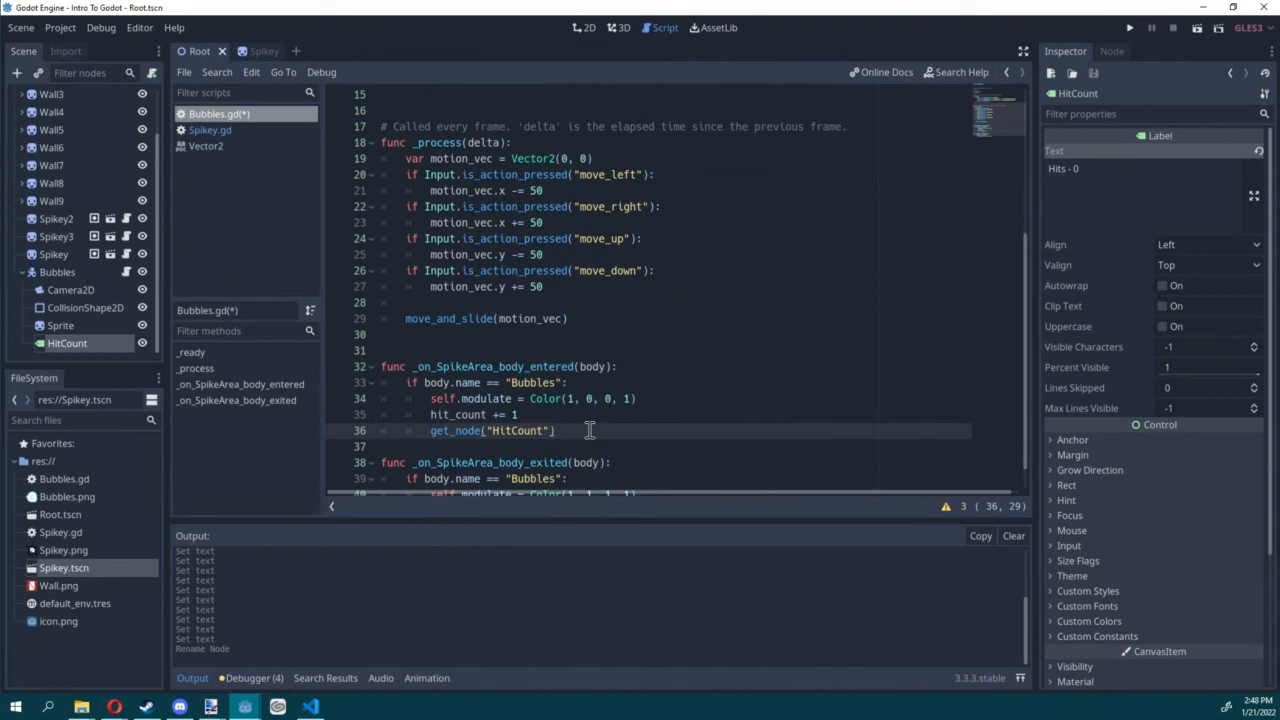
key(ctrl+s)
Step: Reference the label as $HitCount on a new line and delete the get_node("HitCount") line above it
key(Return)
text($)
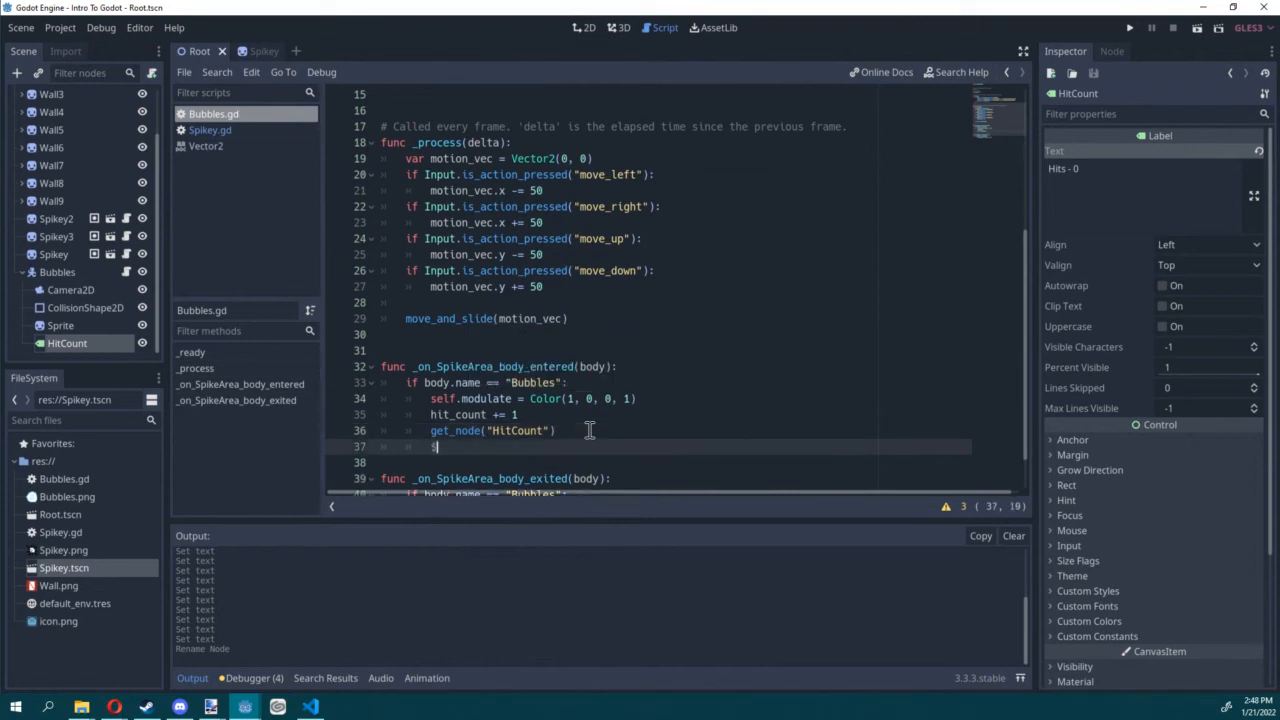
key(Escape)
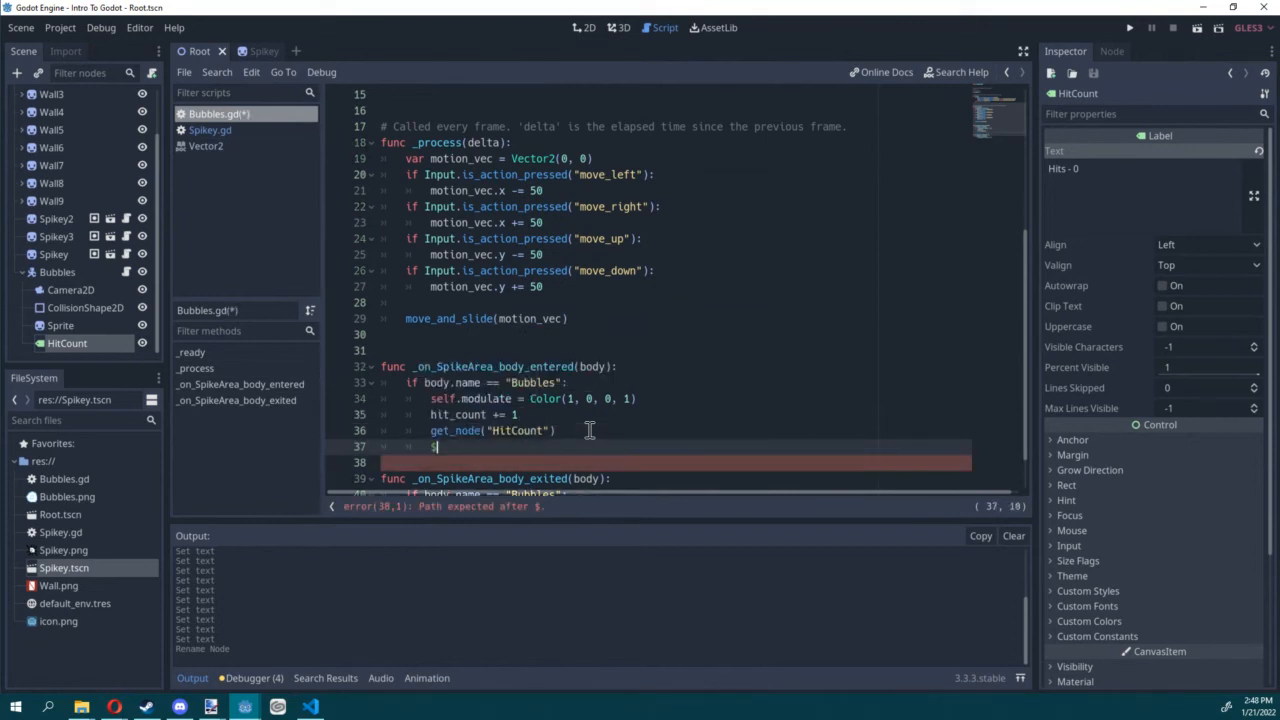
text(HitCount)
drag(535, 446, 351, 434)
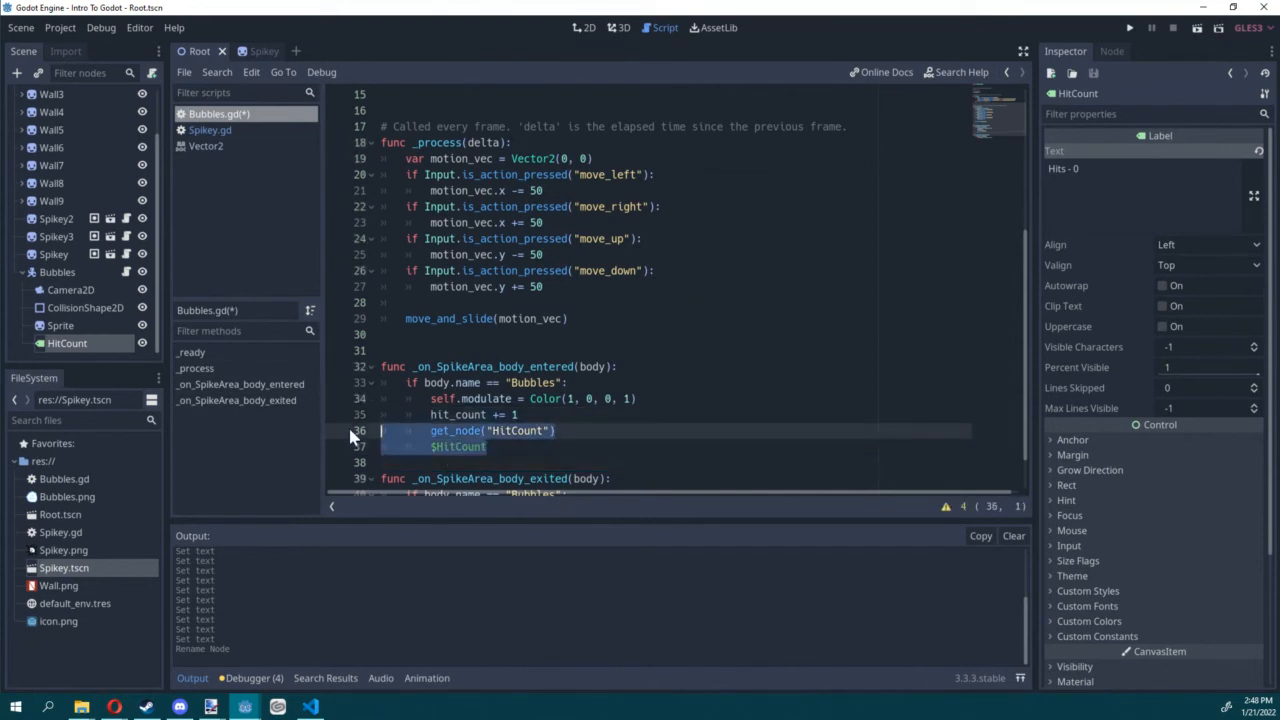
click(567, 430)
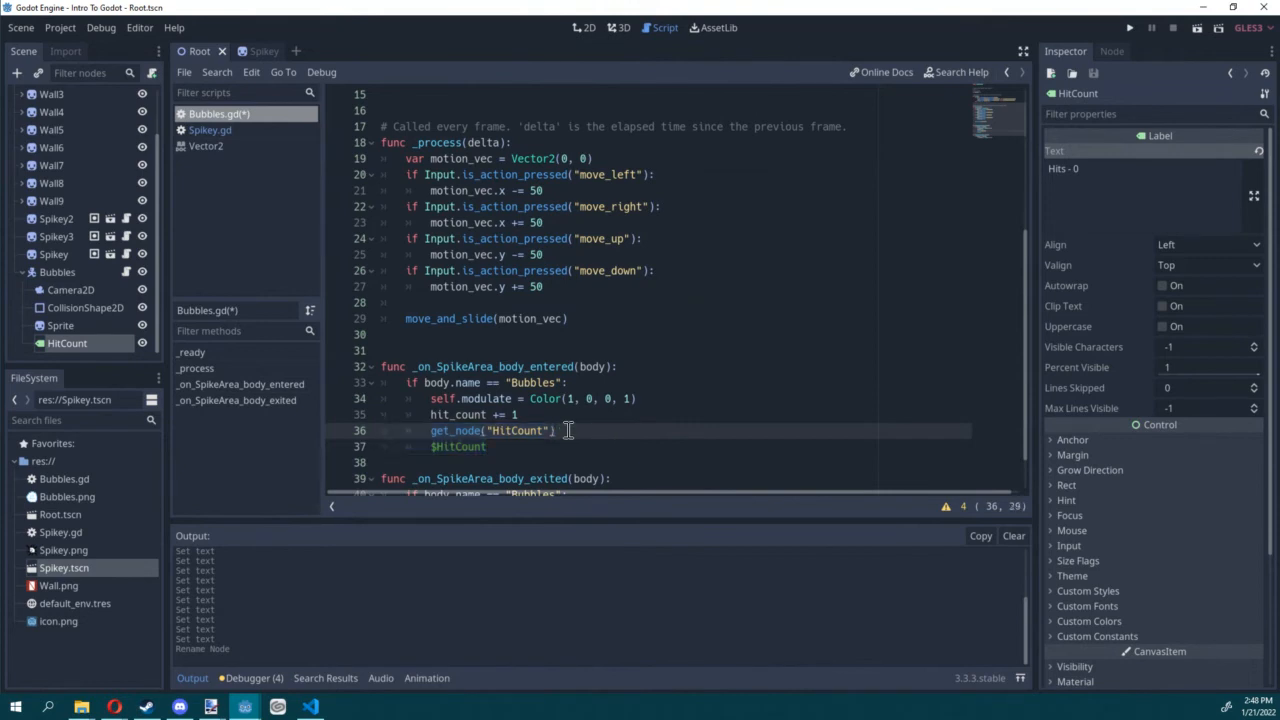
key(ctrl+shift+k)
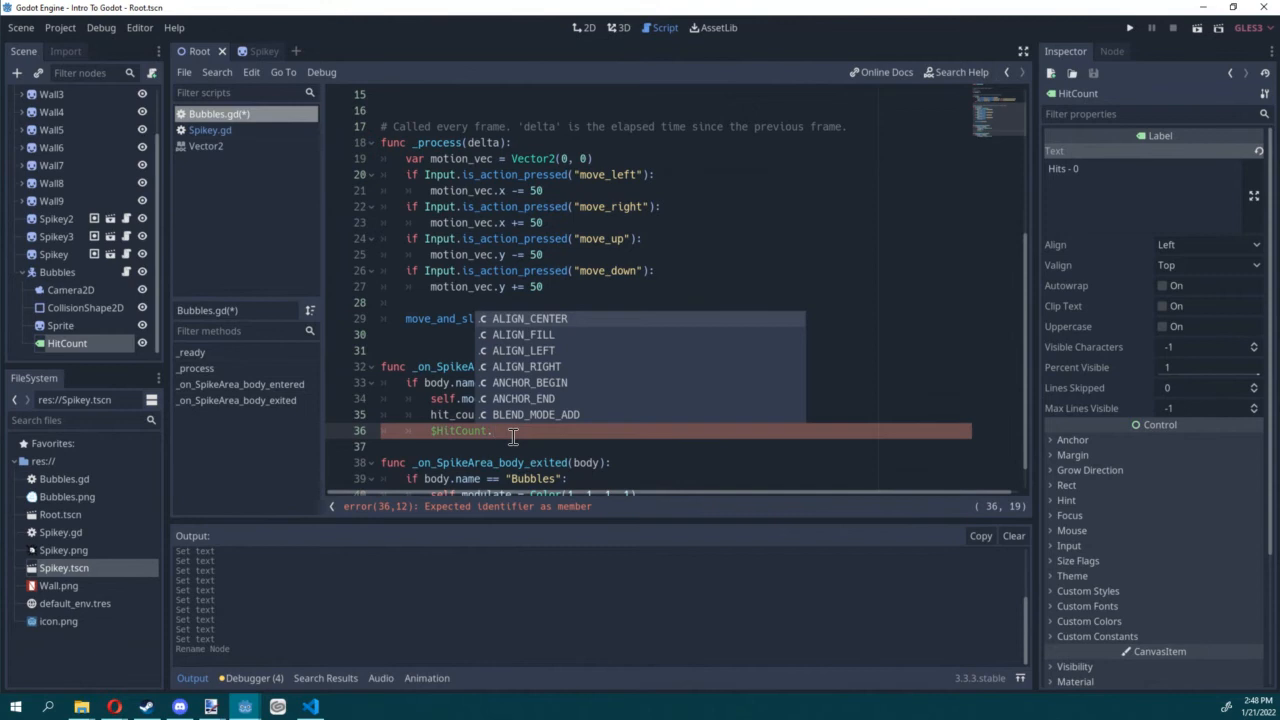
Step: Complete the $HitCount line as $HitCount.text = "Hits - " + str(hit_count) and save the script
text(text)
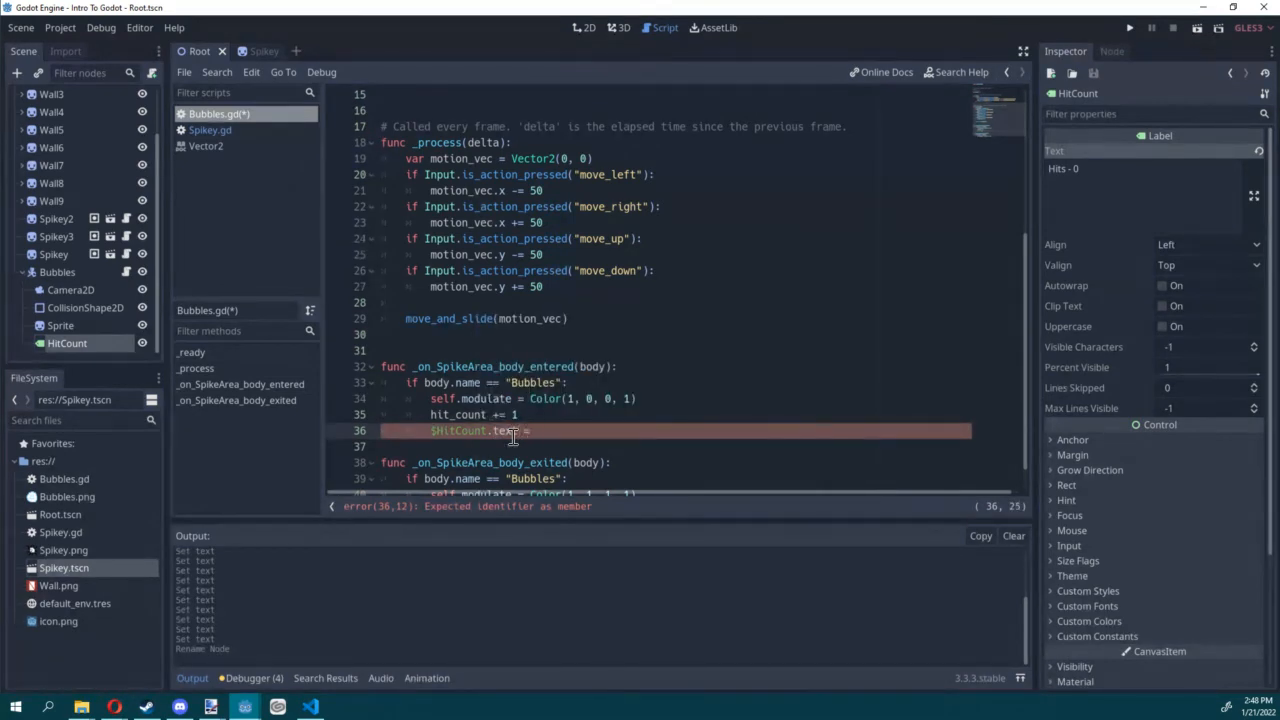
text( = ")
key(Menu)
key(Escape)
text(HI6)
text(s - )
text(" + ste)
key(BackSpace)
text(r()
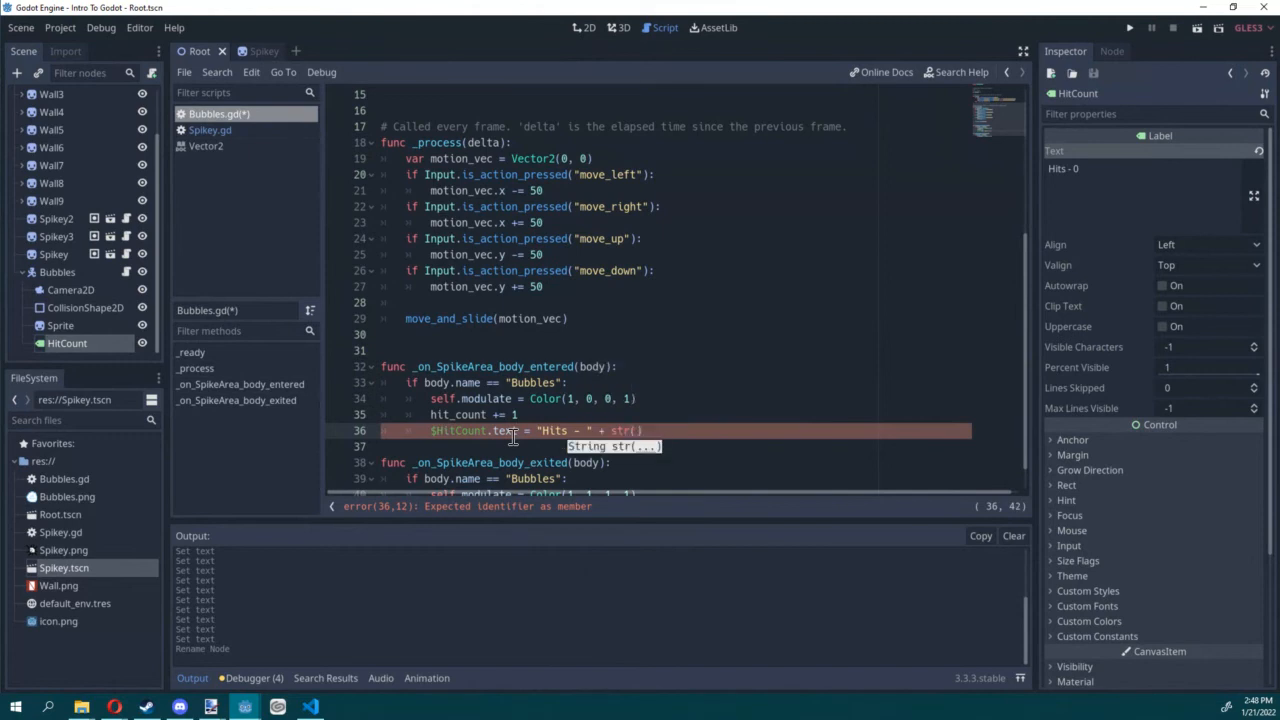
text(hit_count)
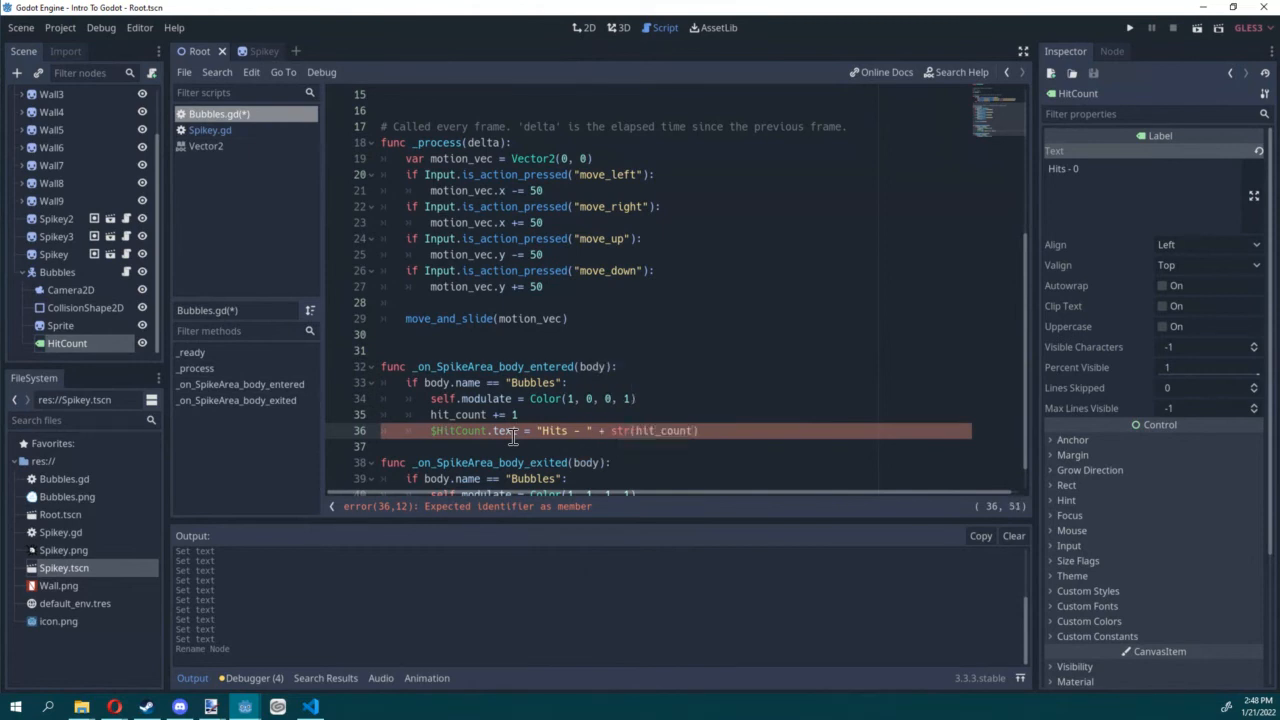
key(ctrl+s)
Step: Run the current scene, move Bubbles back and forth through the Spikeys to test the hit counter, and stop the game
click(539, 414)
scroll(539, 414, down, 1)
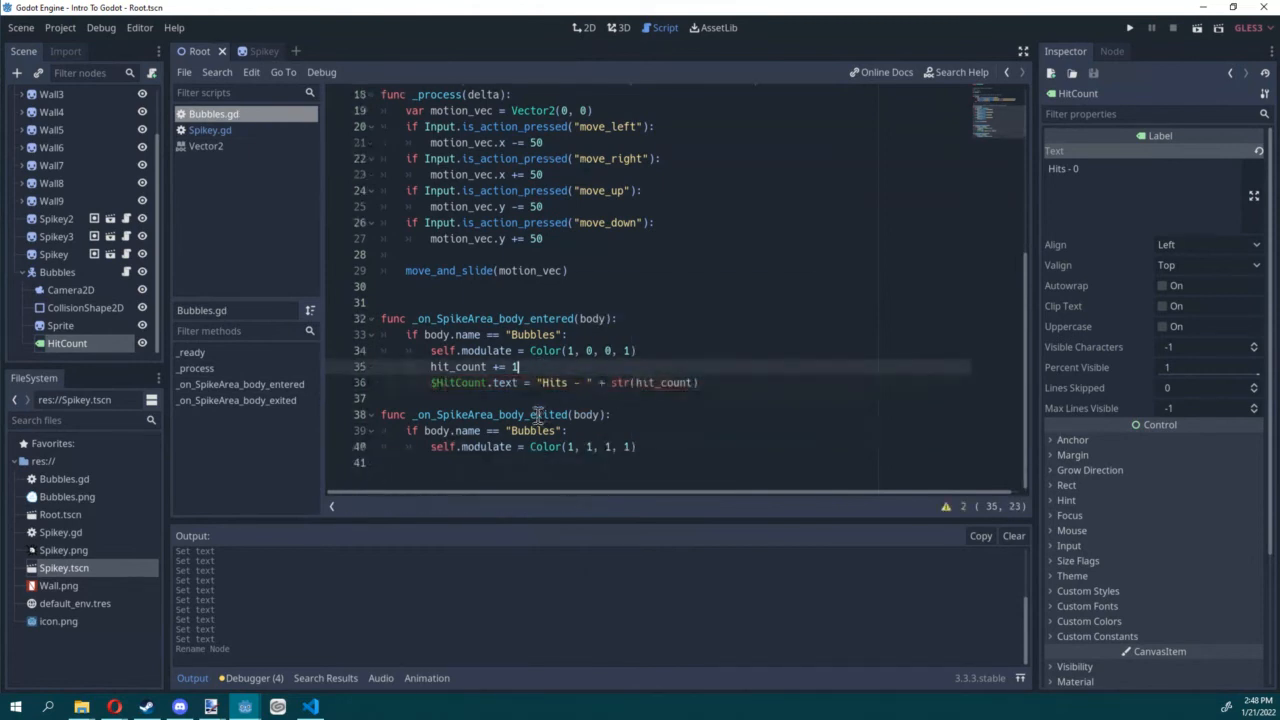
click(1192, 29)
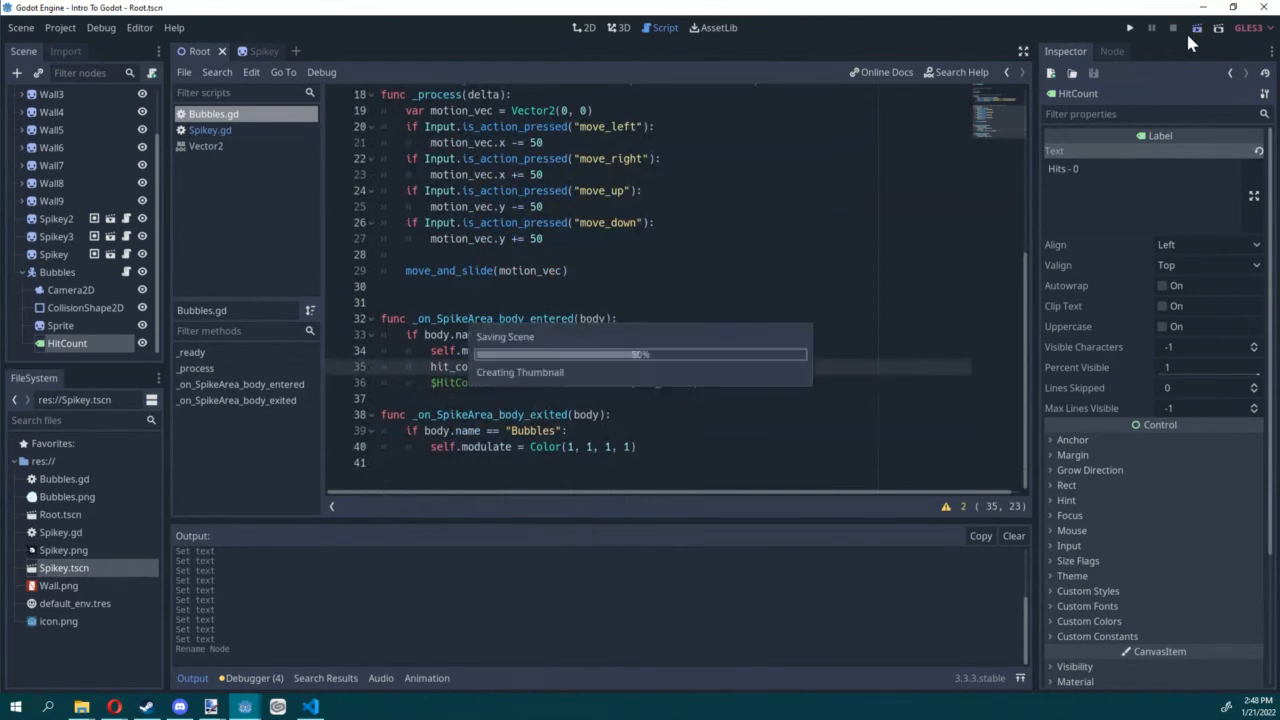
key(Right)
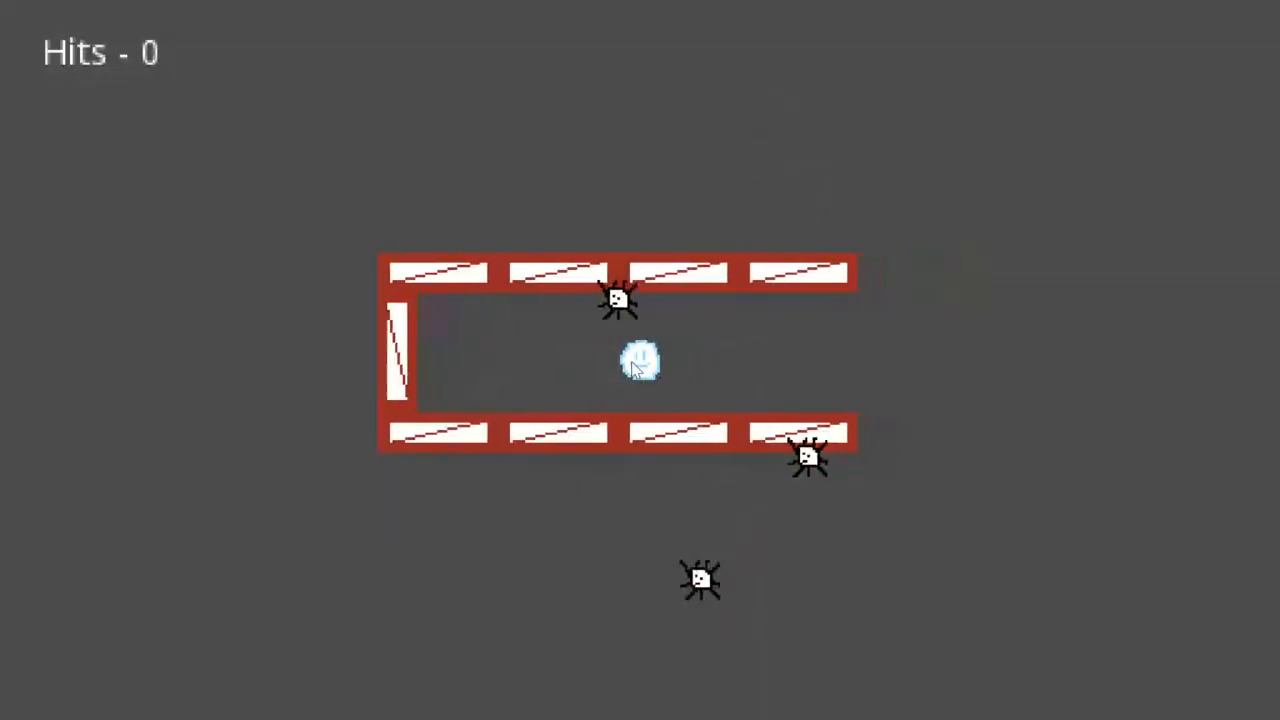
key(Right)
key(Left)
key(Right)
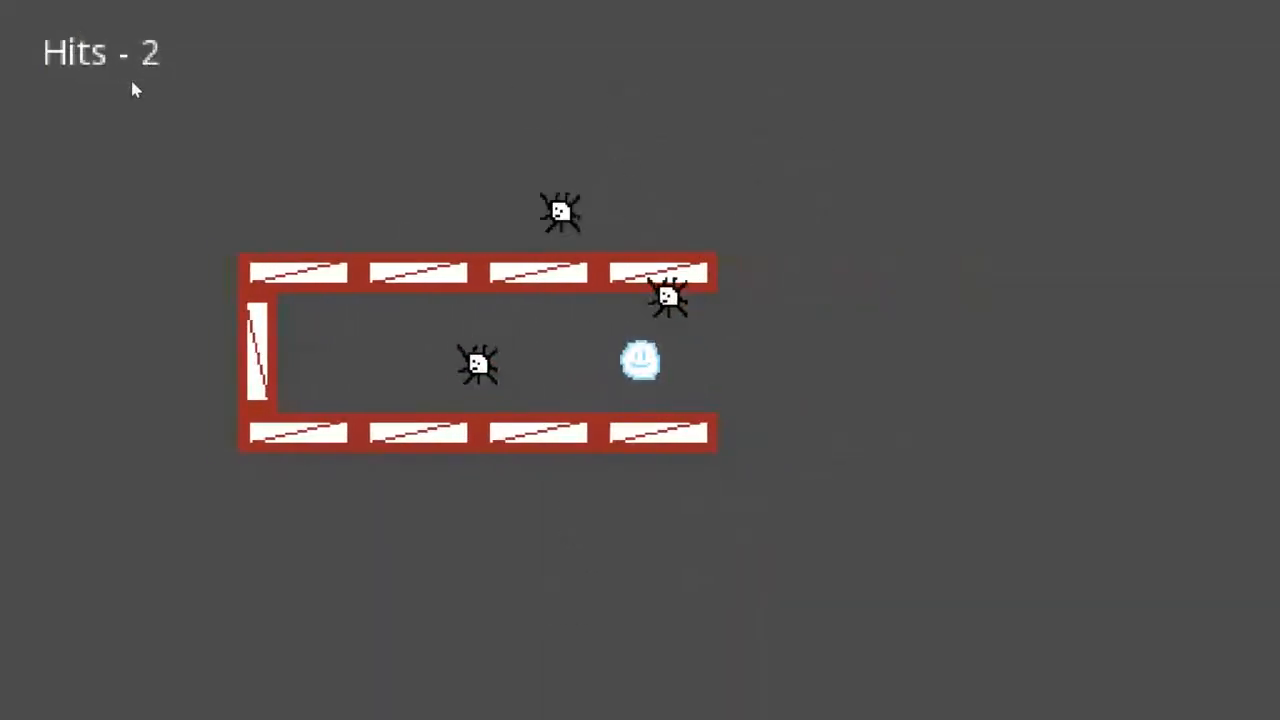
key(Left)
key(Left)
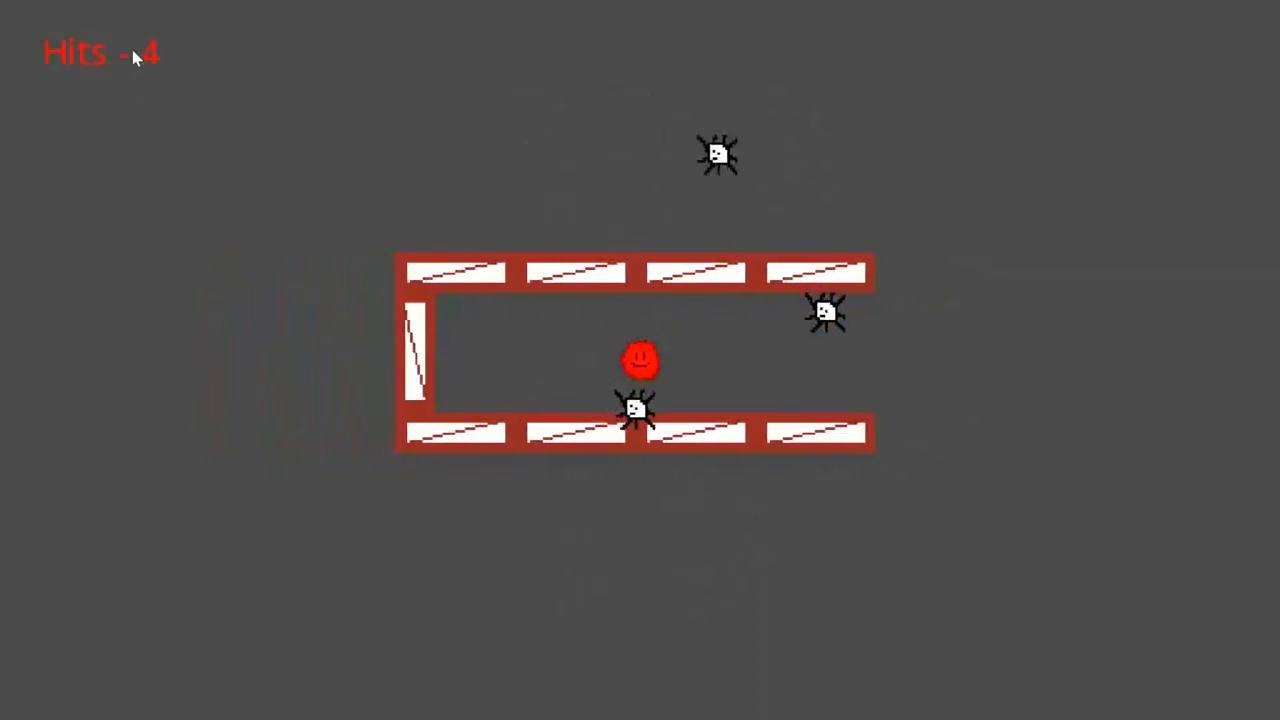
key(Right)
key(Right)
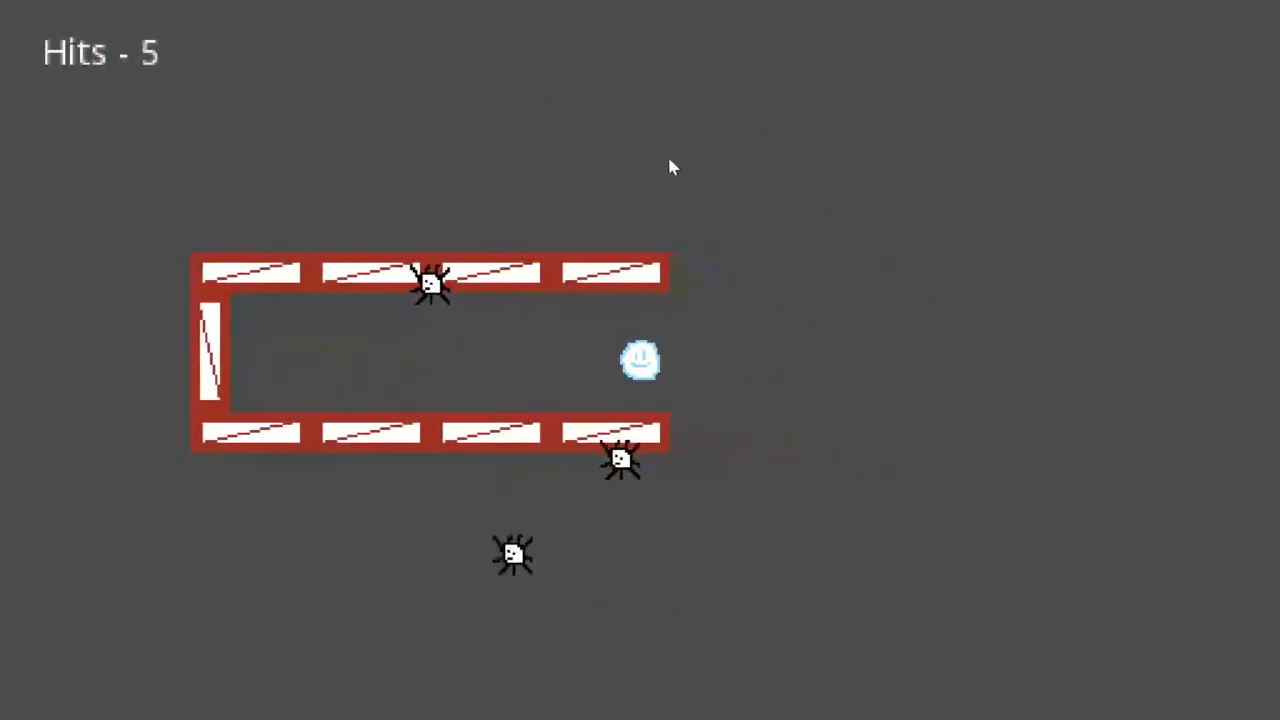
key(F8)
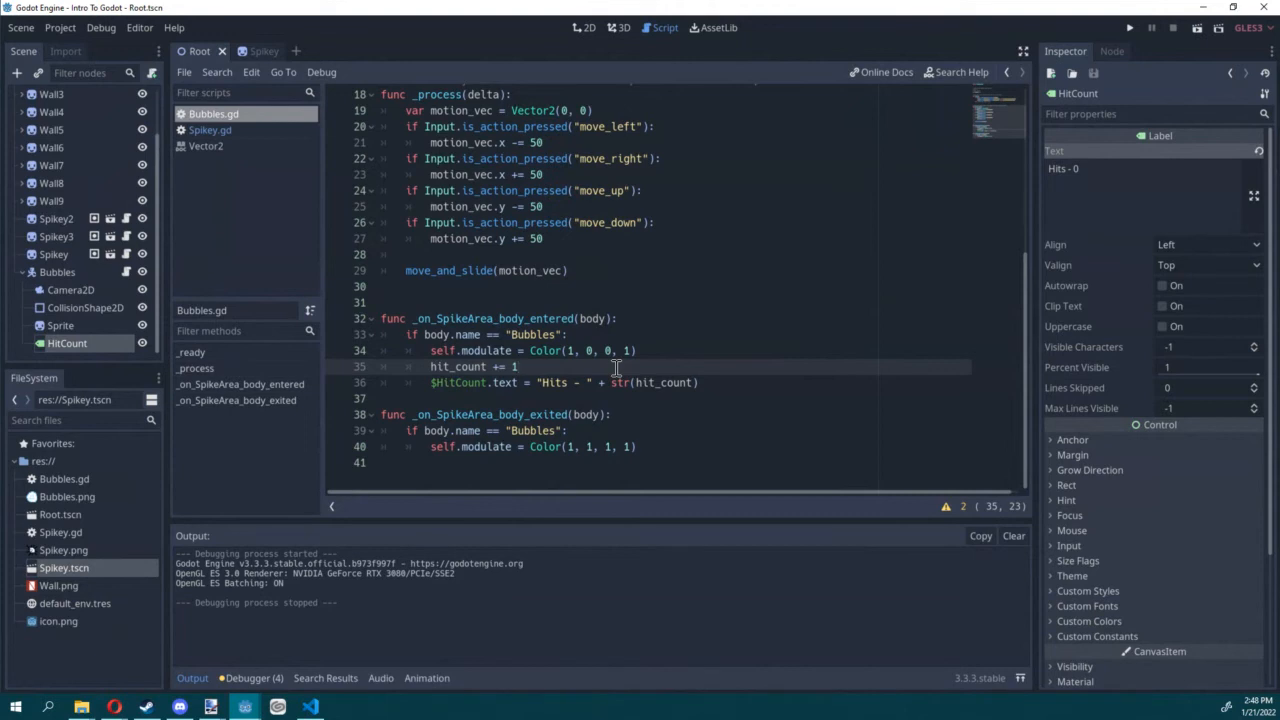
Step: Add an Area2D node under Root in the 2D scene and move it to (147, 1), just beyond the corridor's open end
click(23, 272)
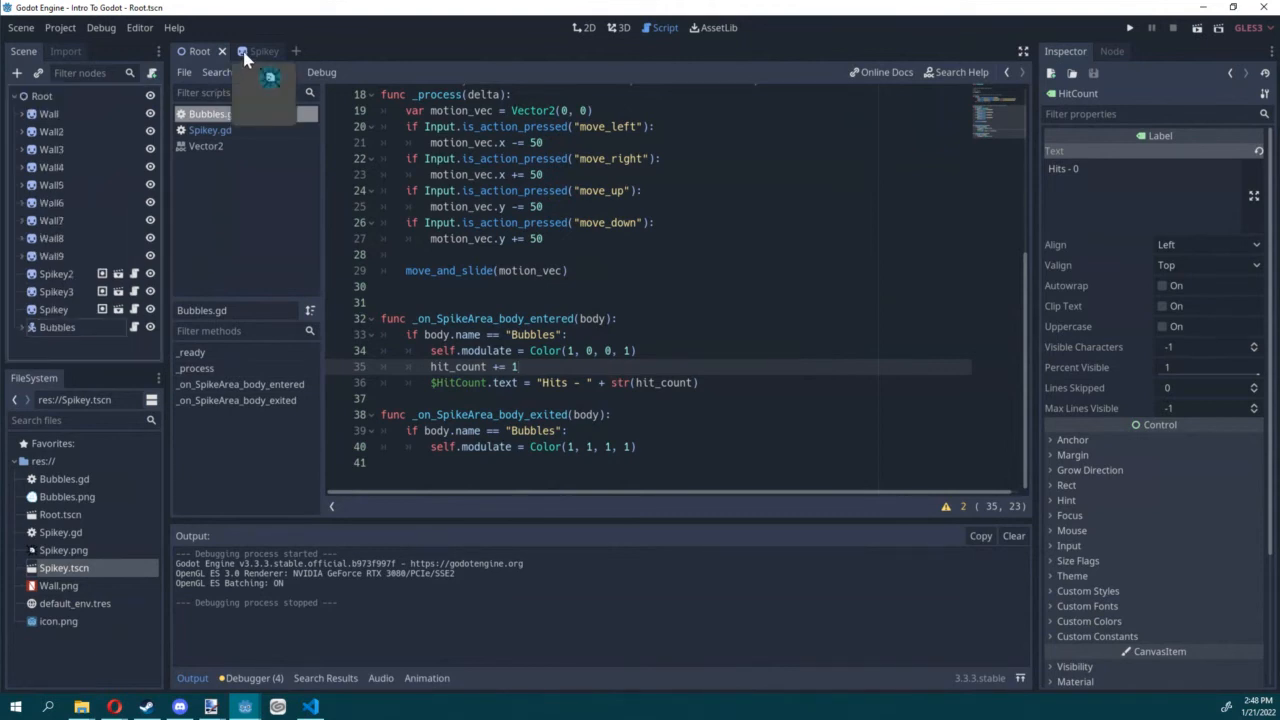
click(584, 27)
middle_drag(821, 268, 674, 260)
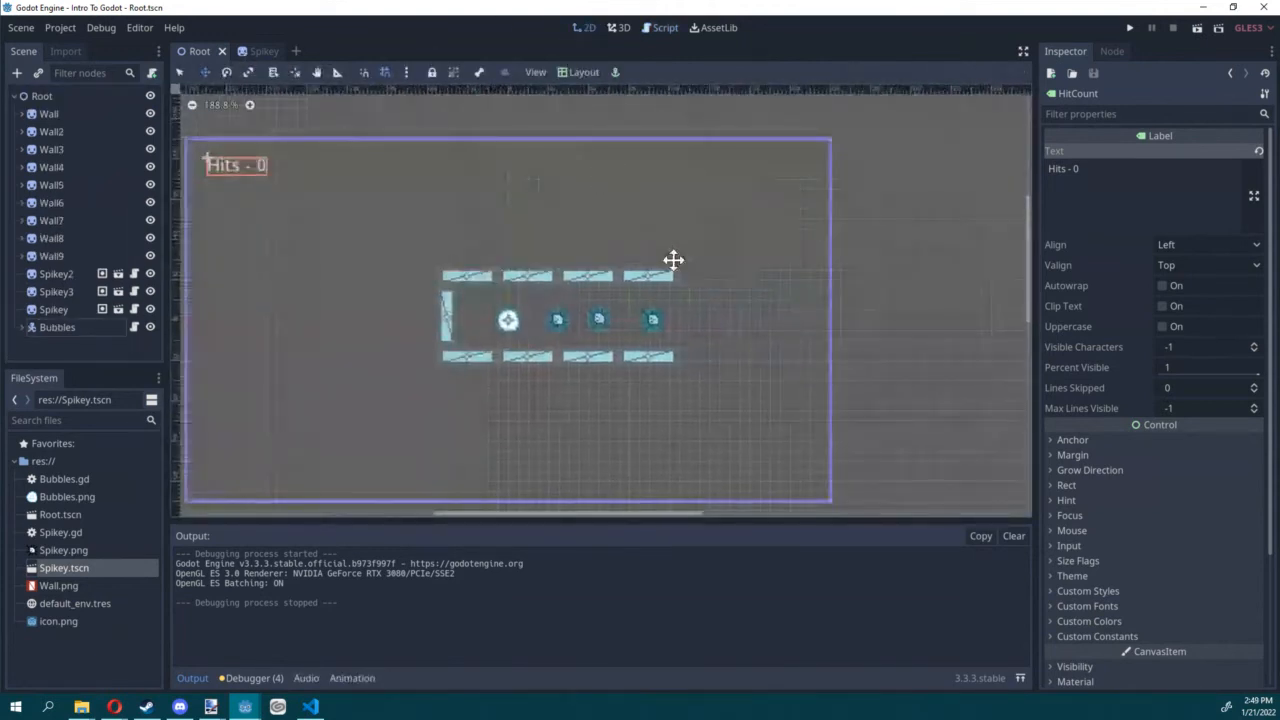
scroll(685, 267, up, 5)
middle_drag(733, 357, 711, 336)
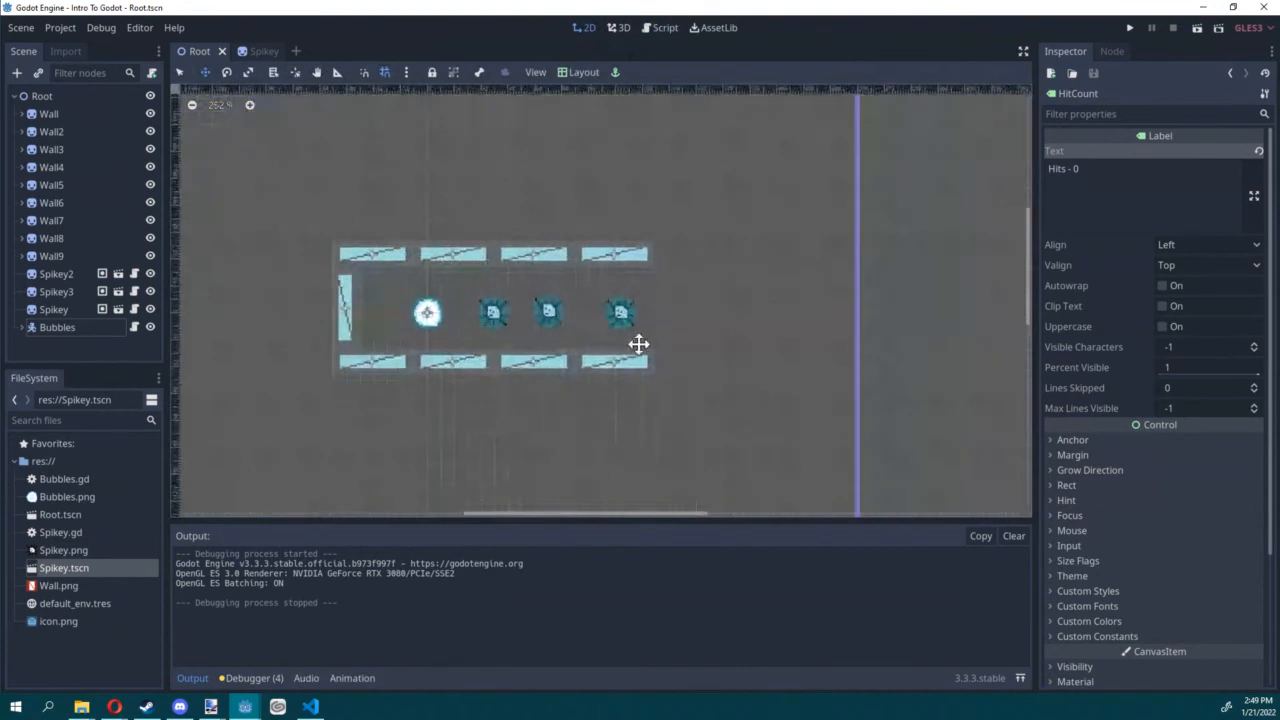
click(41, 96)
click(16, 72)
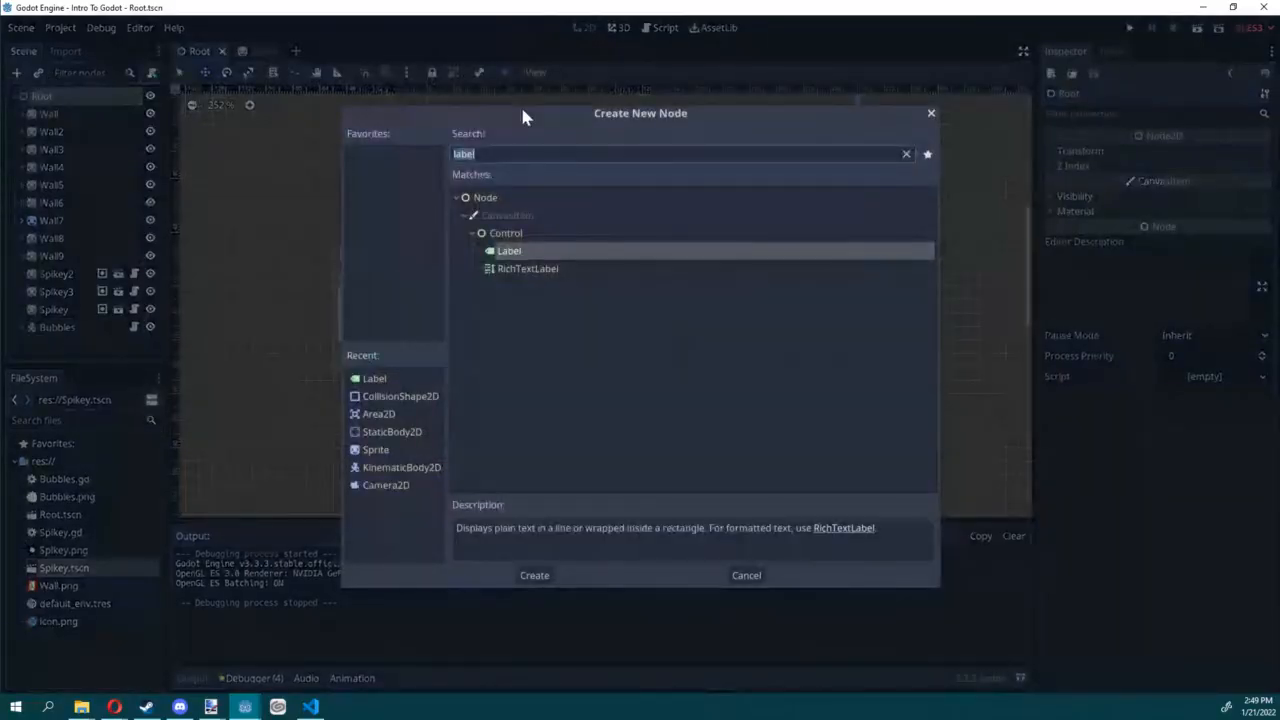
text(are)
double_click(545, 264)
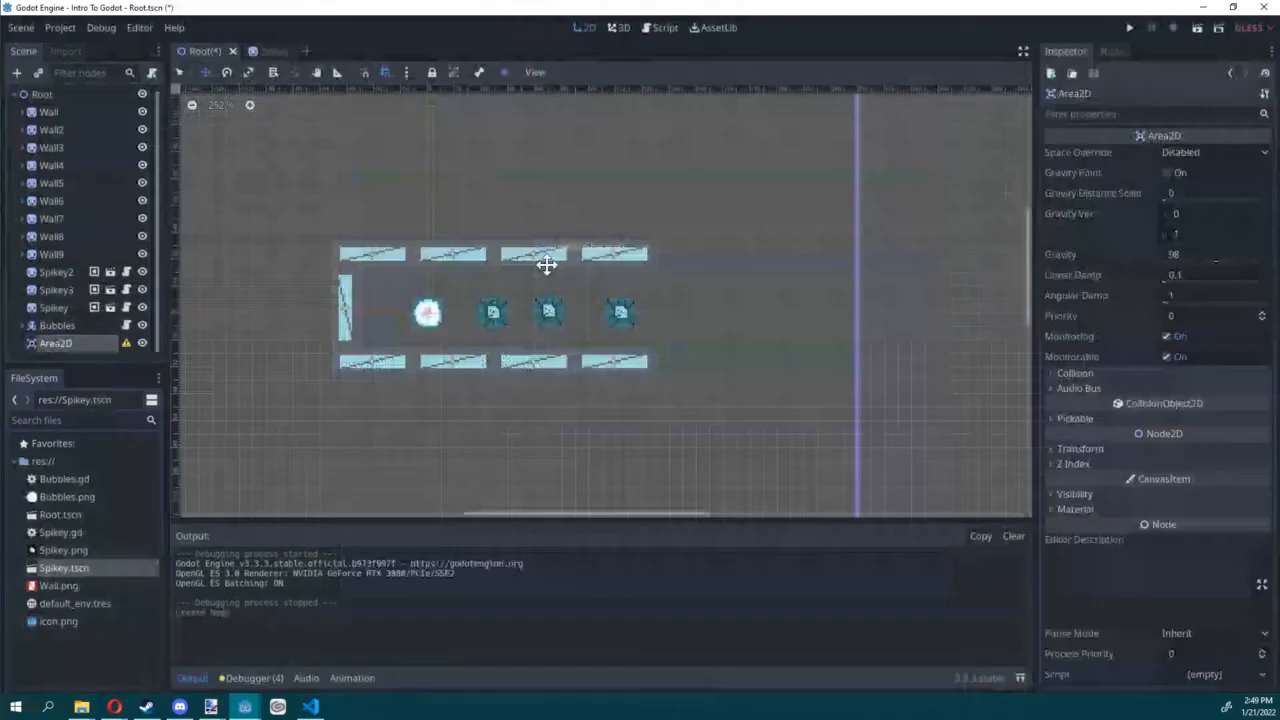
drag(252, 361, 622, 364)
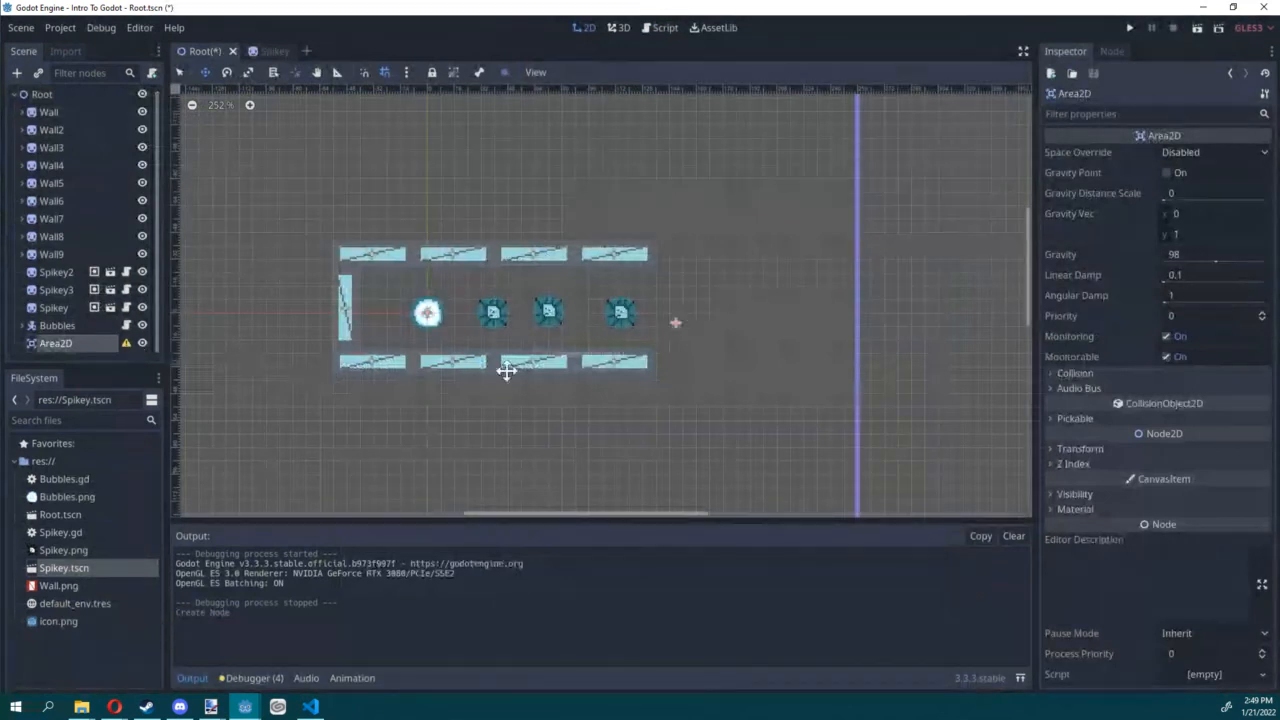
Step: Add a CollisionShape2D child to the new Area2D and assign it a rectangle shape
click(17, 73)
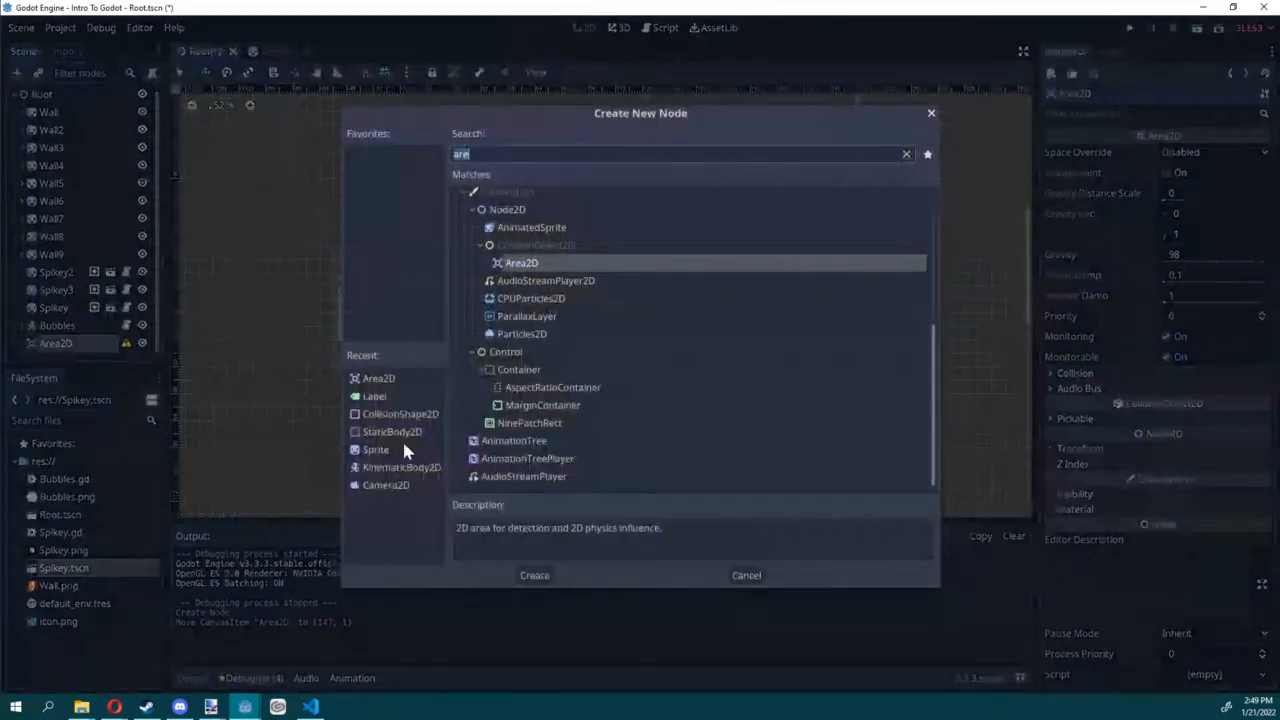
double_click(400, 413)
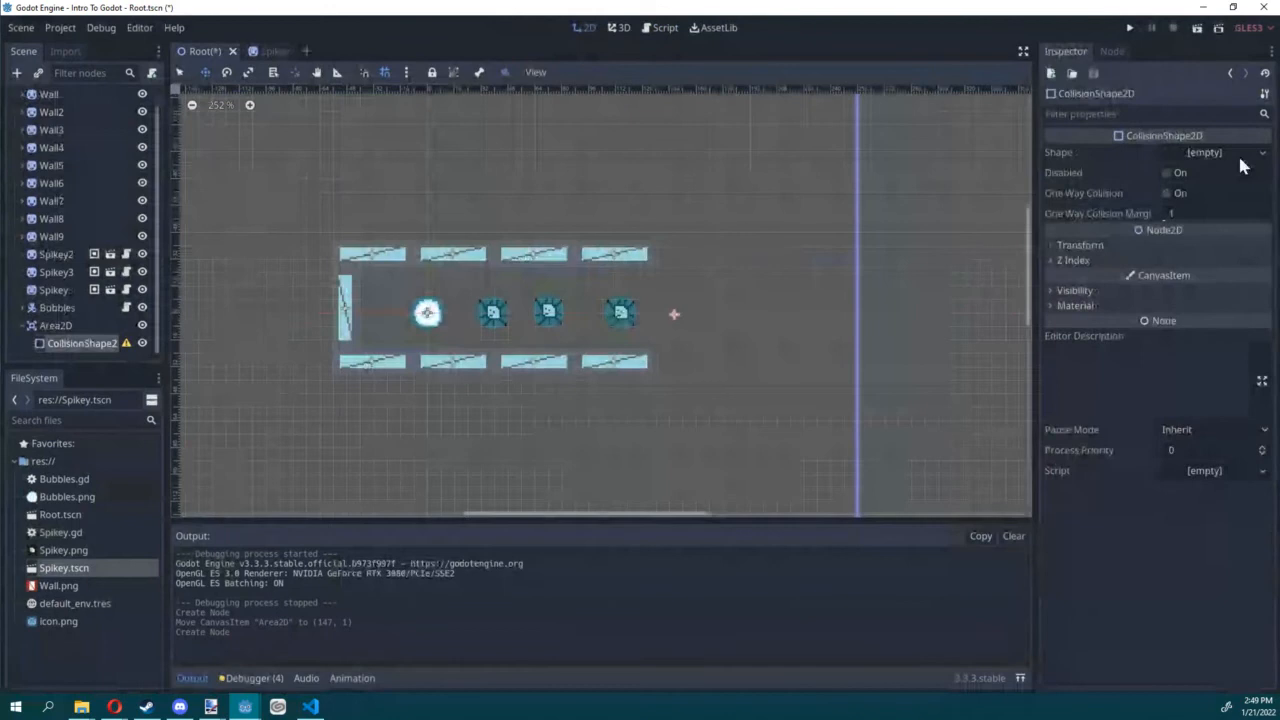
click(1223, 150)
click(1167, 268)
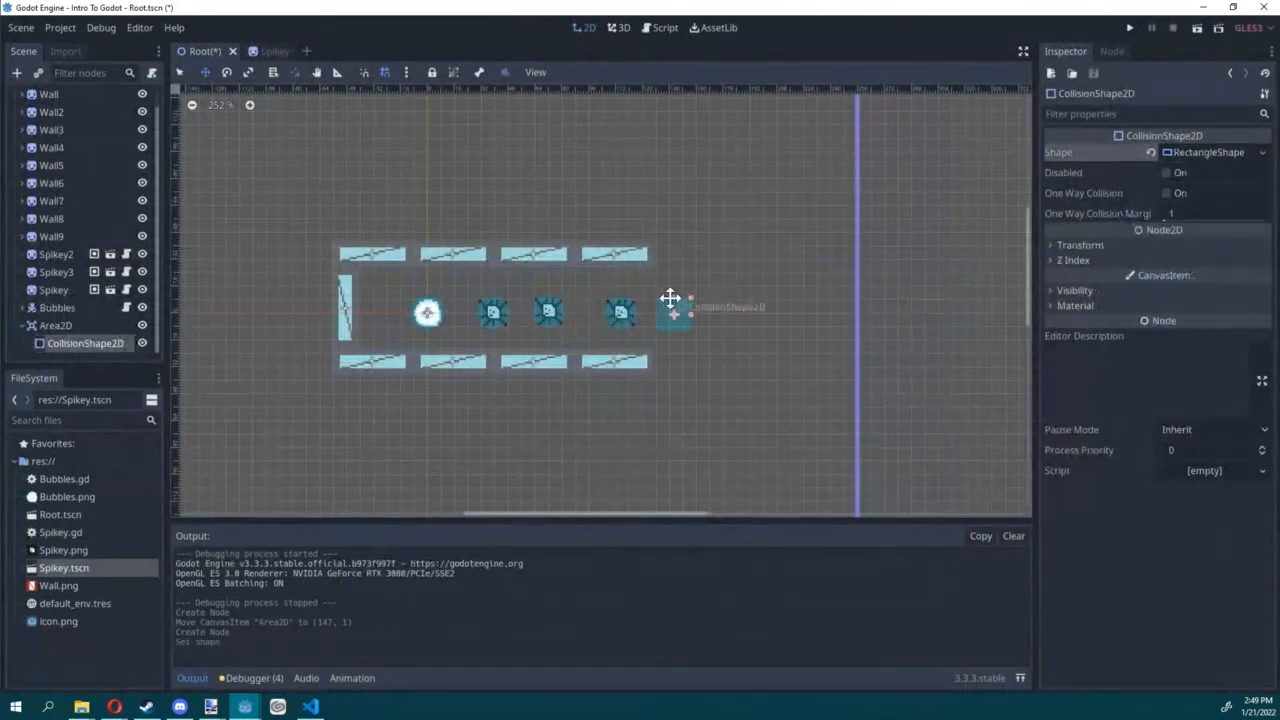
Step: Stretch the collision rectangle across the corridor's open end, position it at (-2, -4), and save the scene
drag(677, 297, 675, 268)
click(674, 246)
key(ctrl+s)
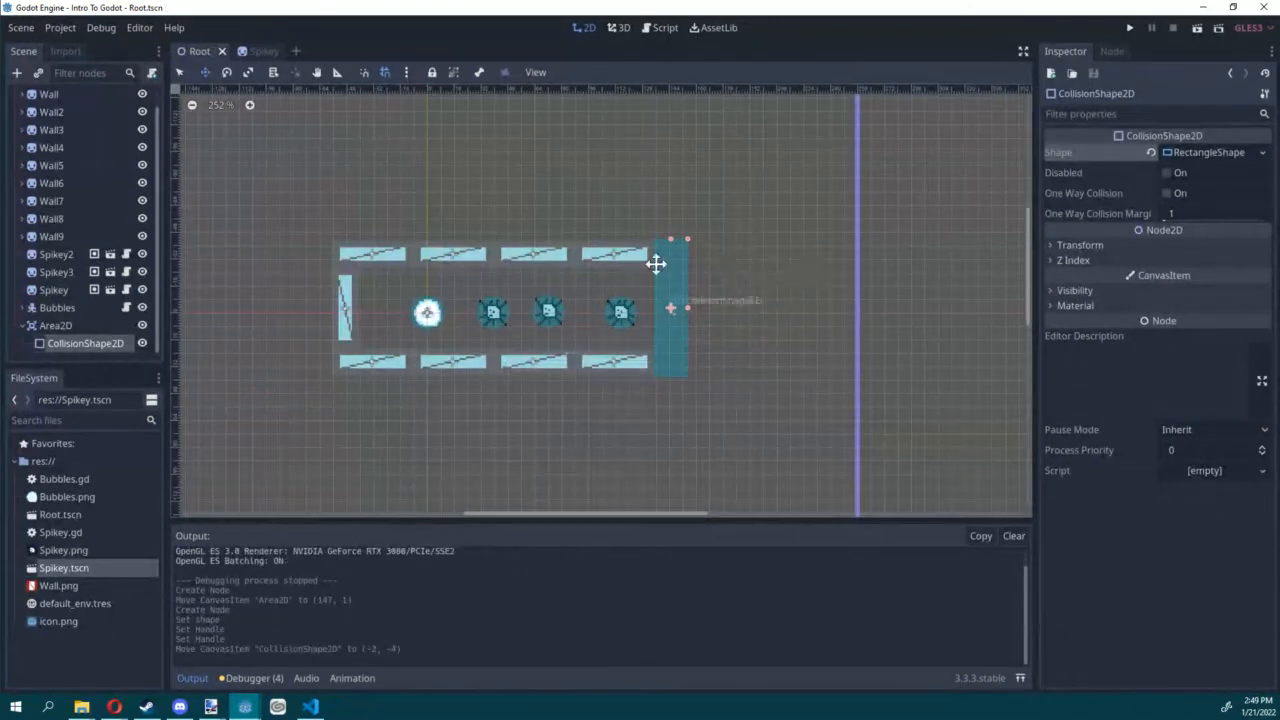
Step: Rename the Area2D node as WinArea
click(52, 325)
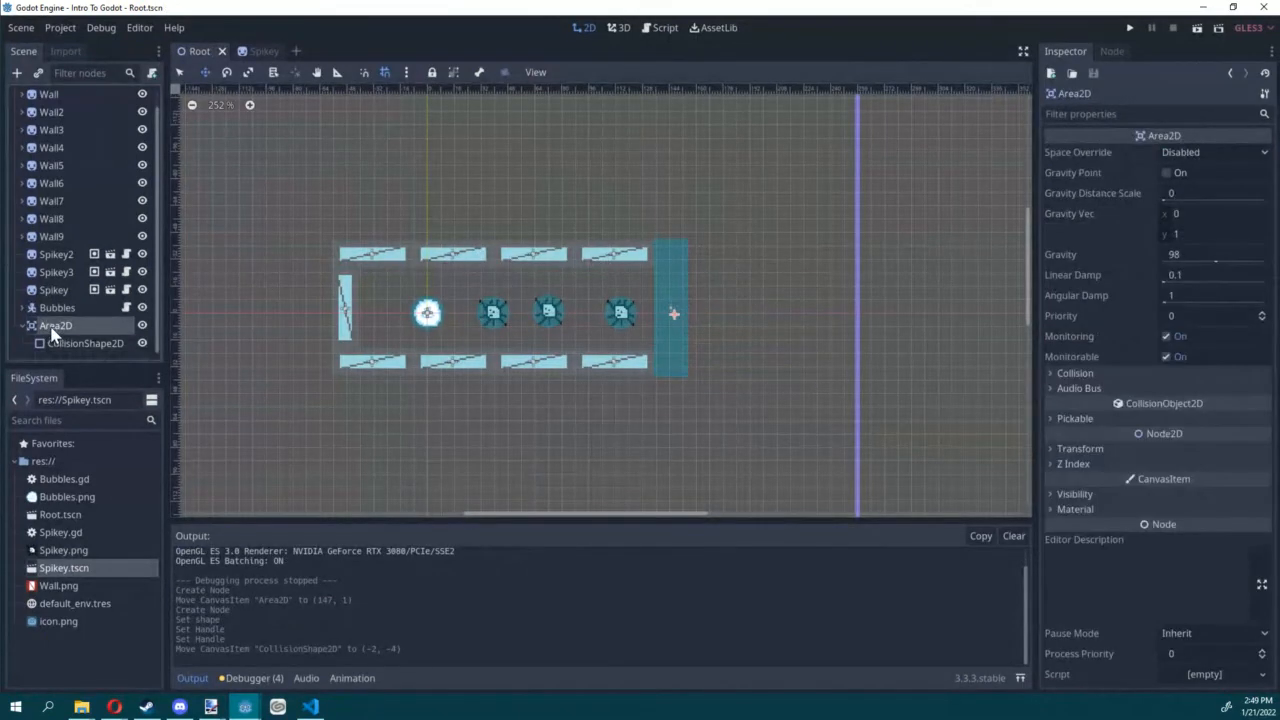
click(52, 325)
text(WinArea)
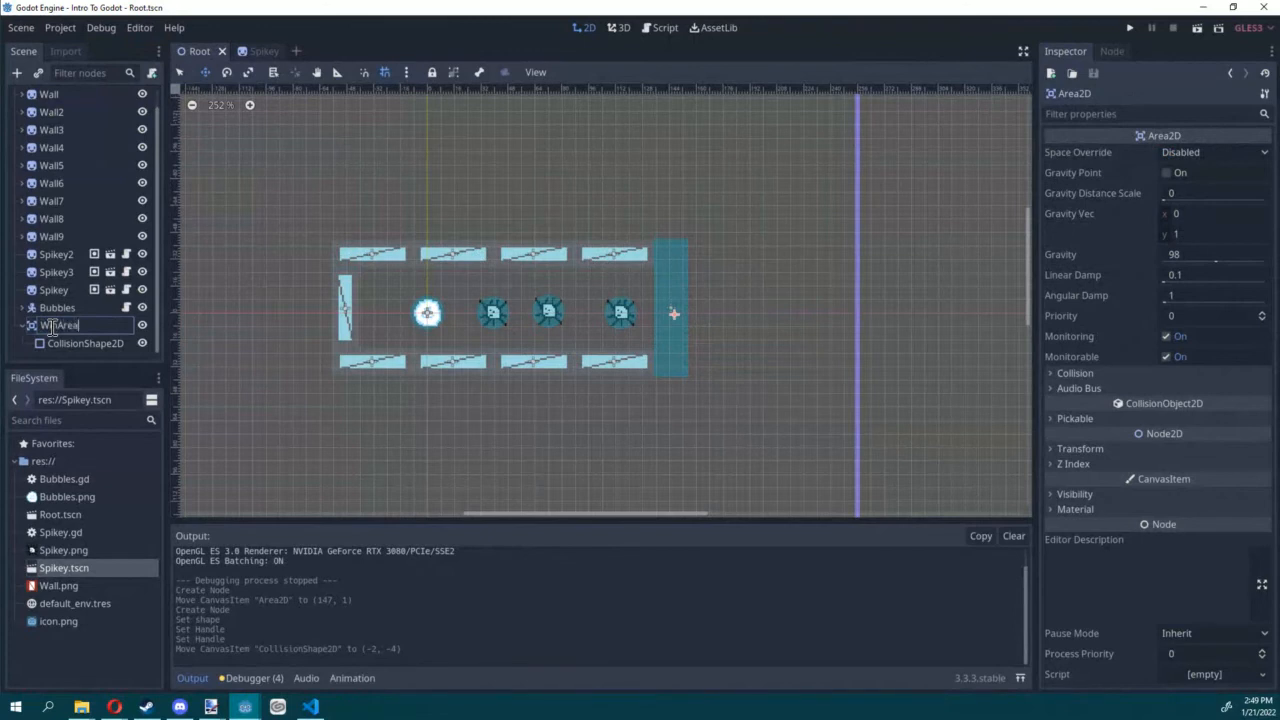
key(Return)
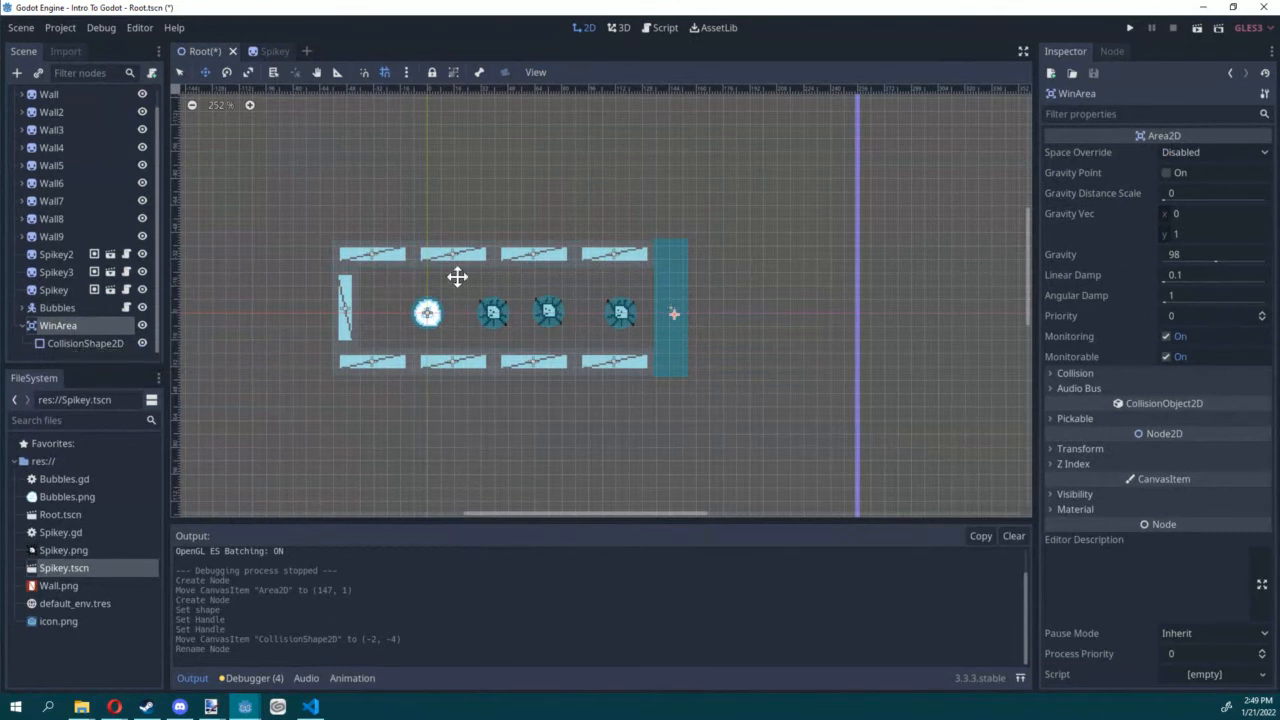
Step: Connect WinArea's body_entered(body: Node) signal to the Bubbles script with the receiver method _on_WinArea_body_entered
click(1112, 51)
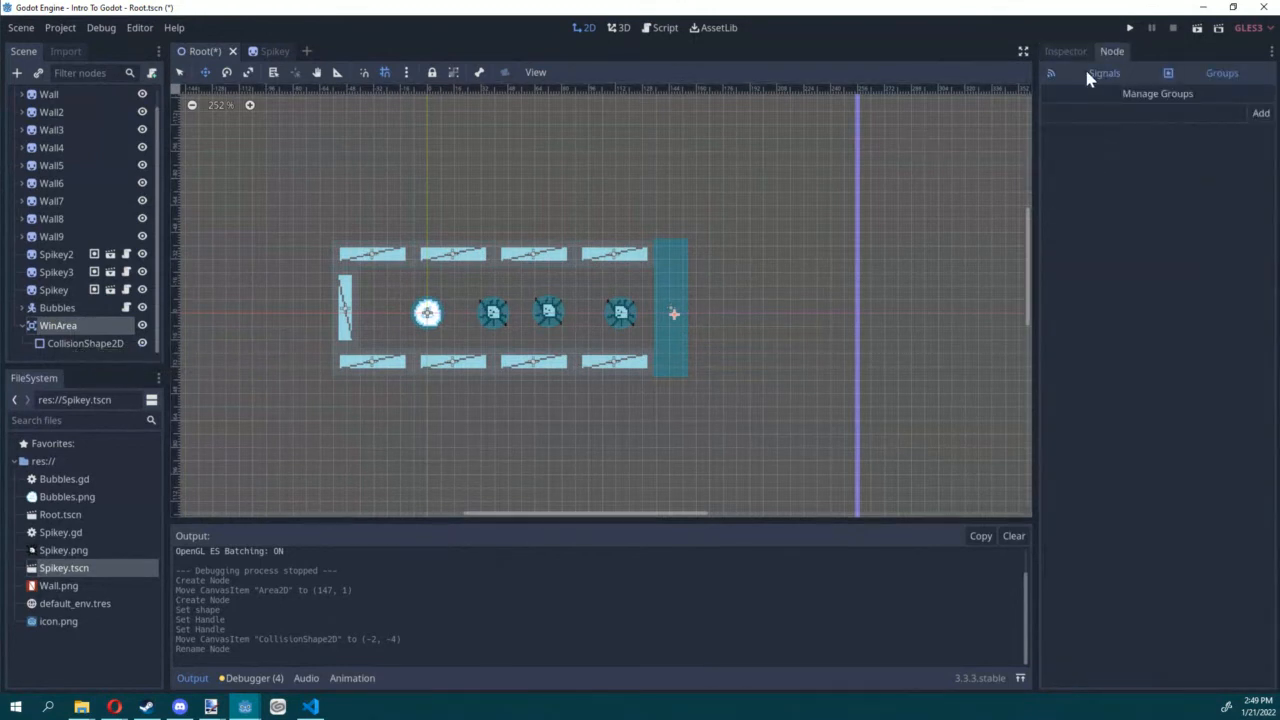
click(1086, 70)
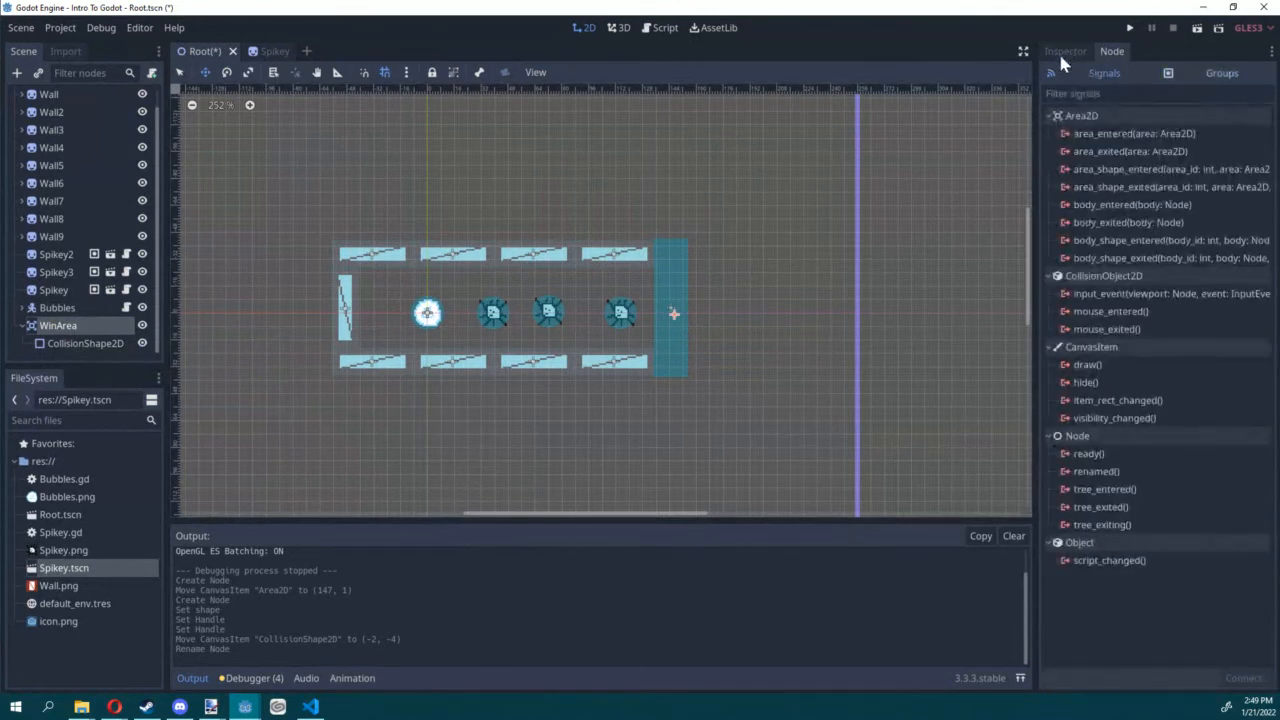
click(1097, 206)
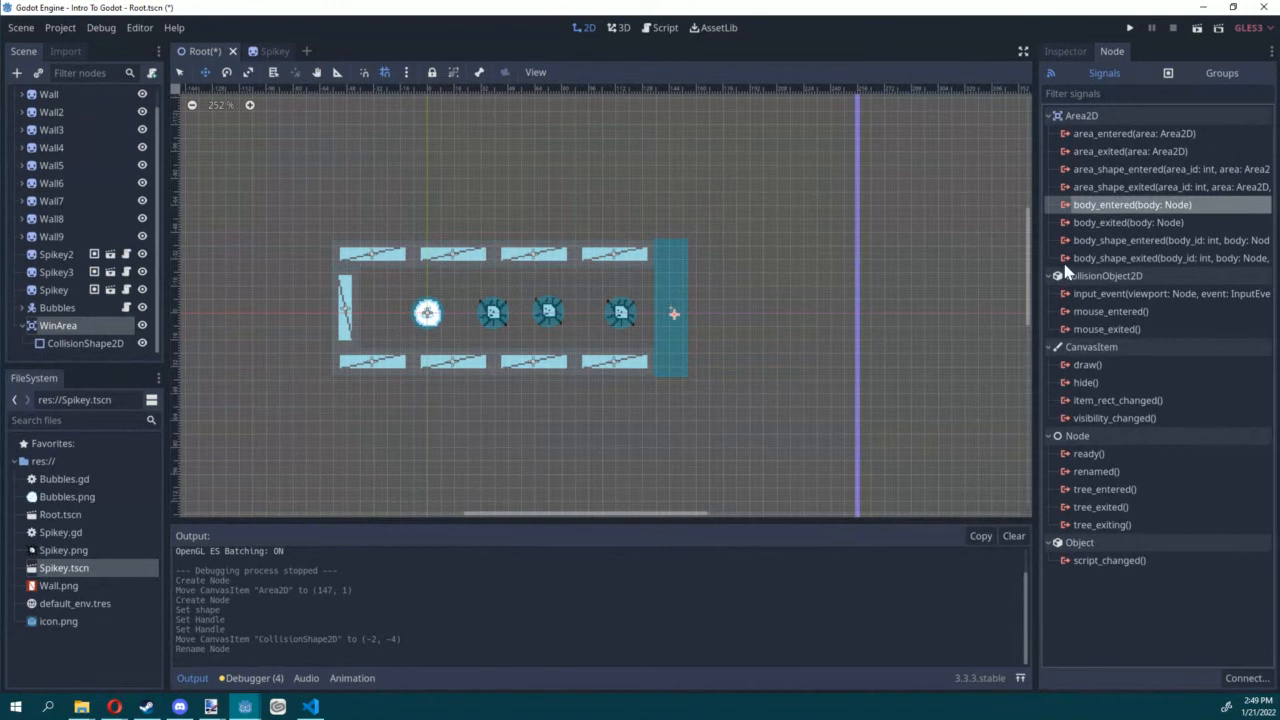
click(1237, 679)
scroll(456, 433, down, 3)
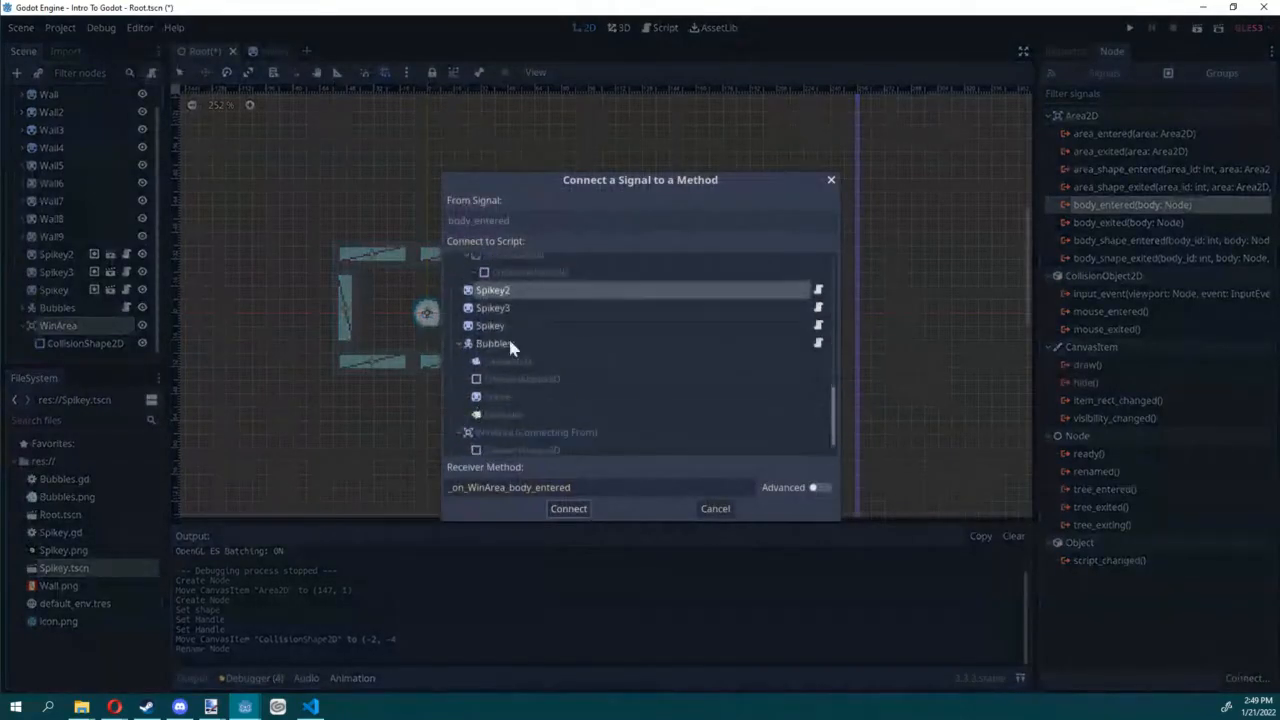
click(505, 343)
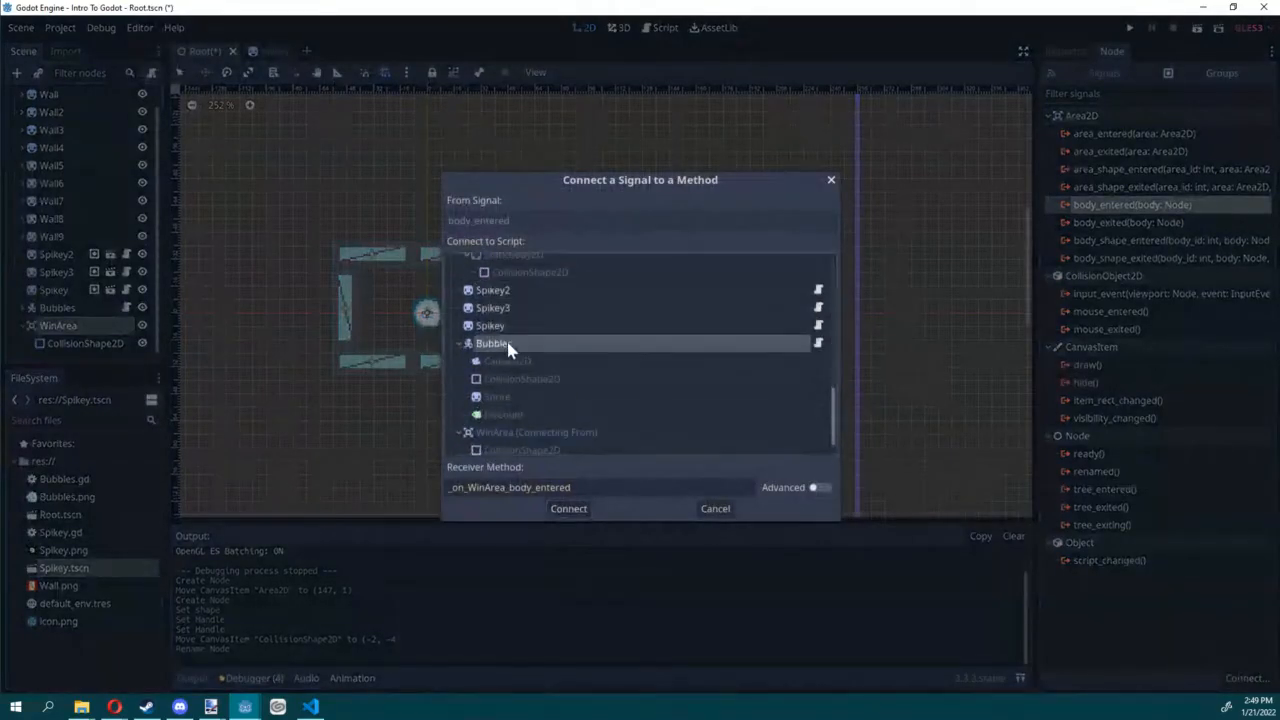
click(568, 509)
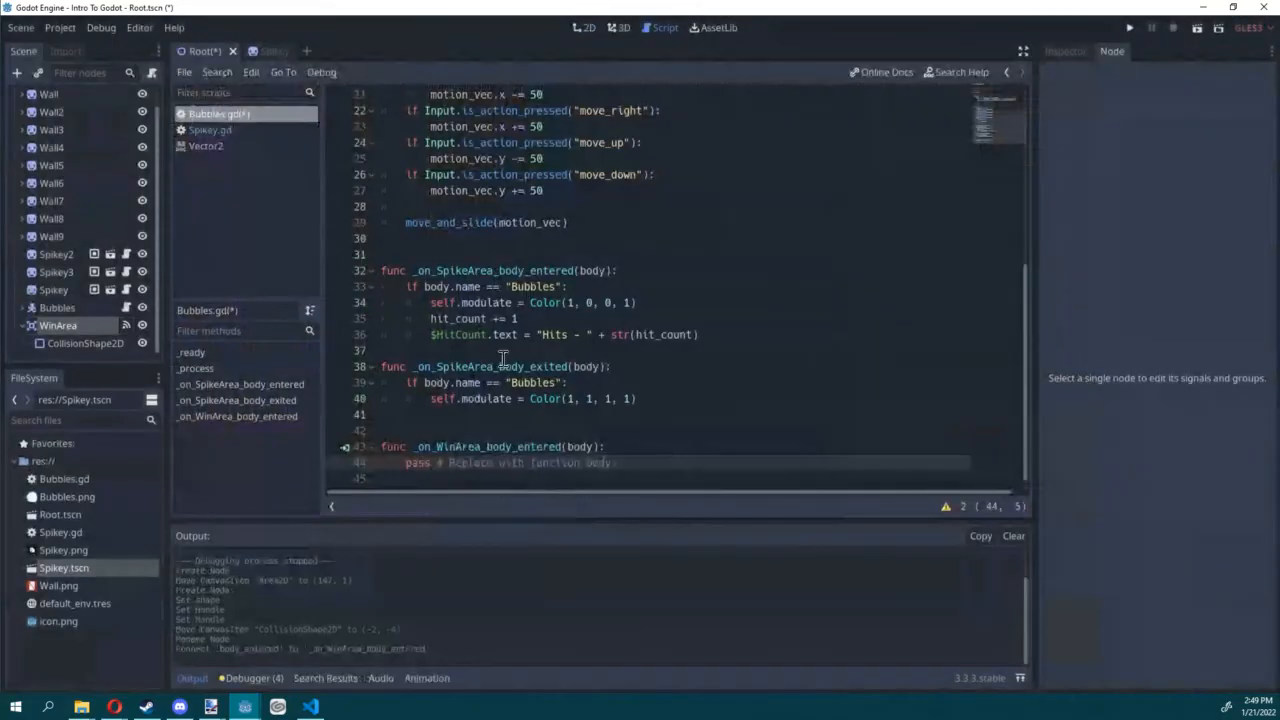
Step: Add a Label child node to Bubbles and move it below the corridor to (-3, 57) in the 2D scene
click(52, 308)
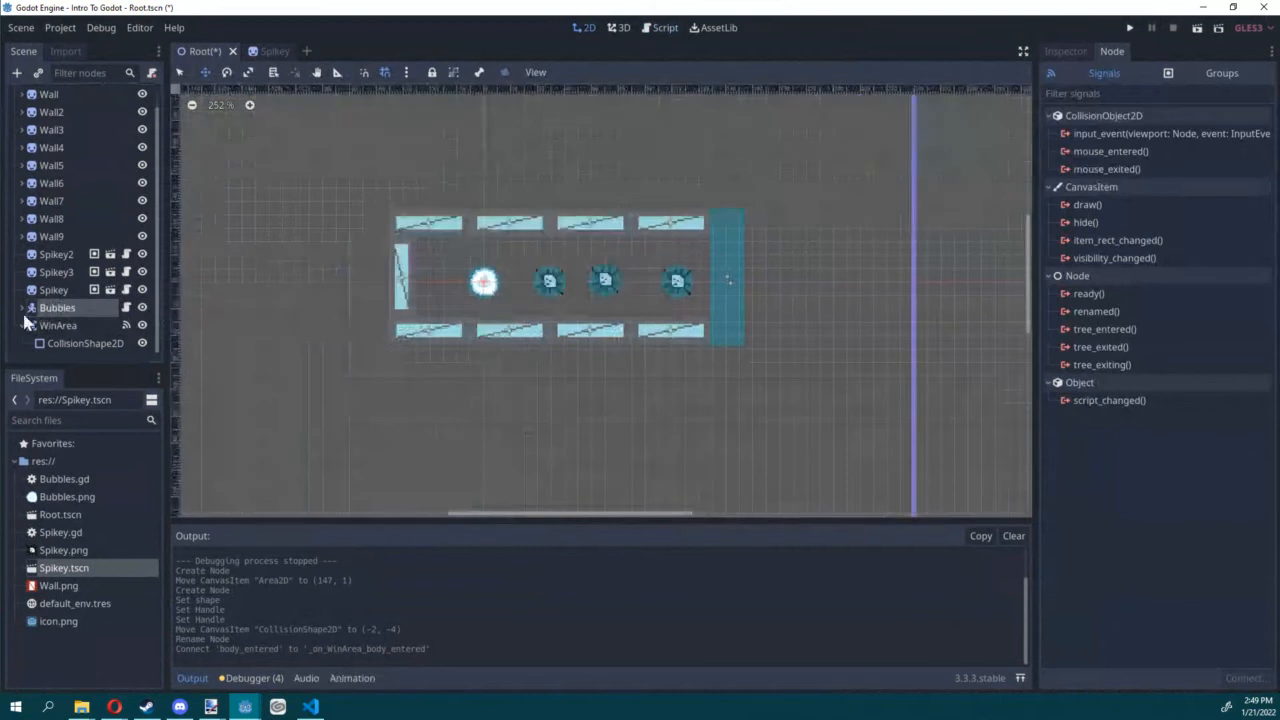
click(21, 308)
scroll(510, 297, down, 5)
middle_drag(248, 305, 362, 277)
scroll(100, 309, down, 3)
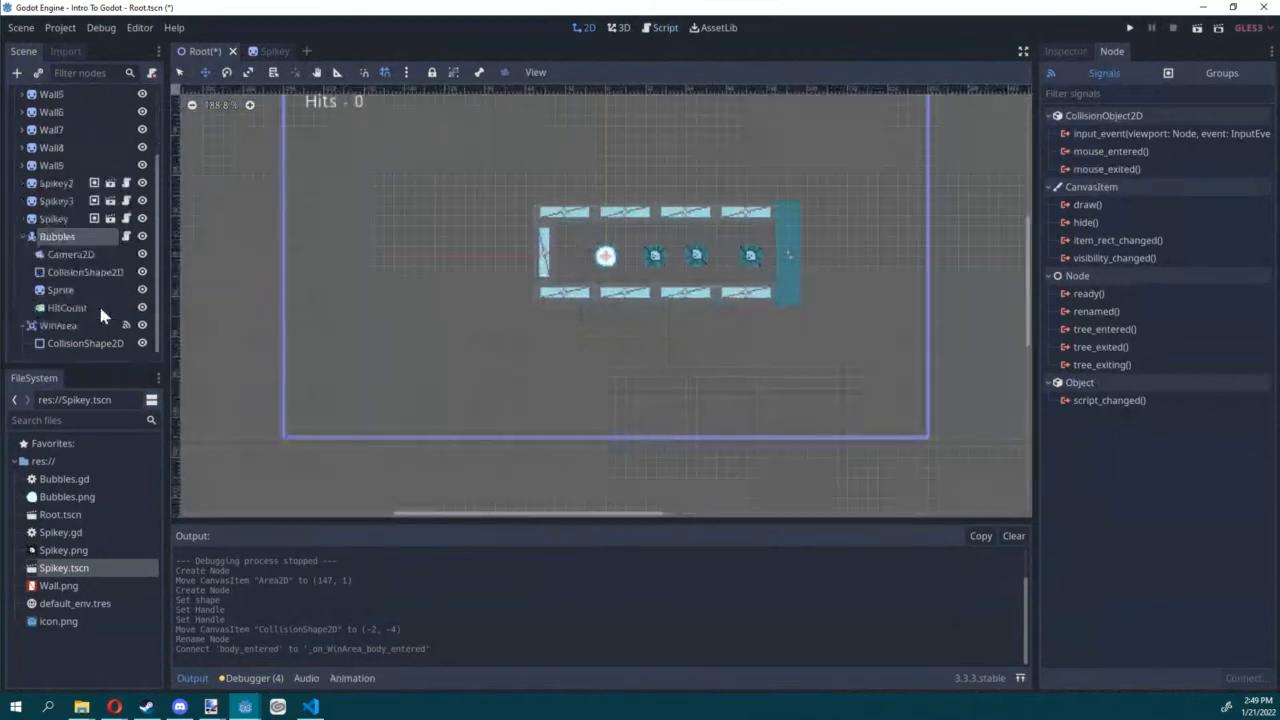
click(16, 72)
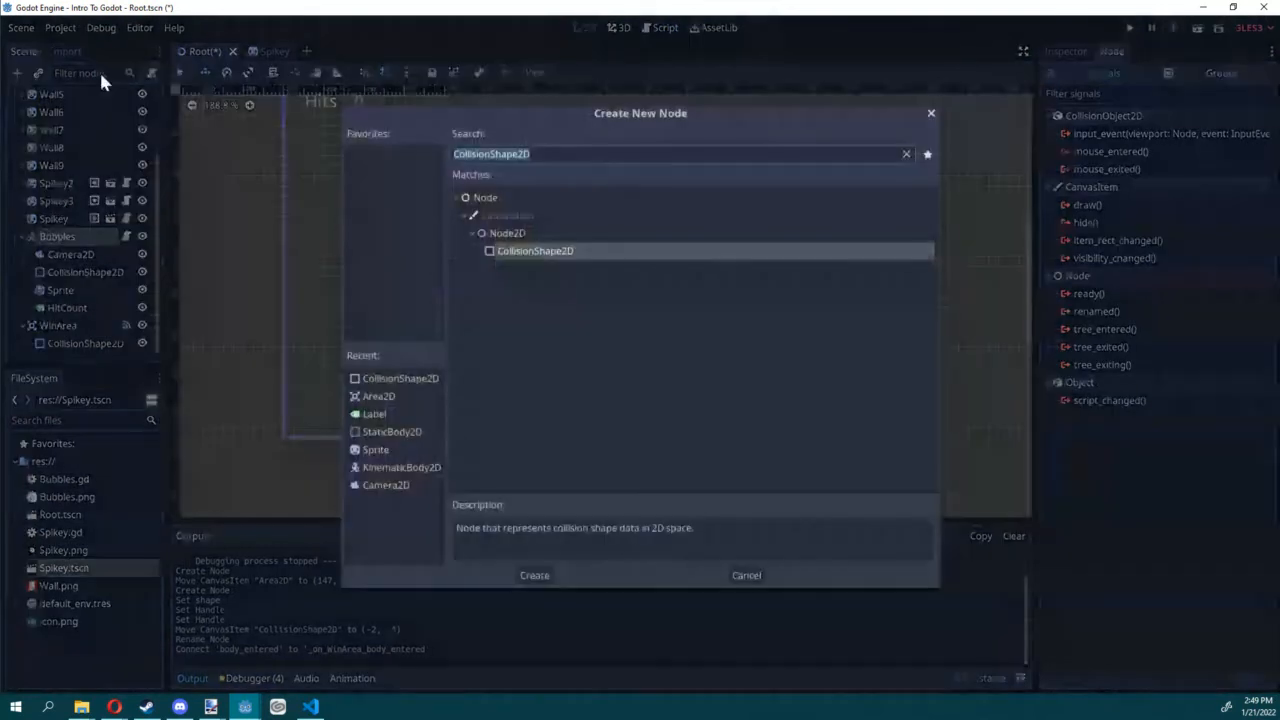
click(372, 416)
double_click(370, 417)
drag(652, 308, 648, 380)
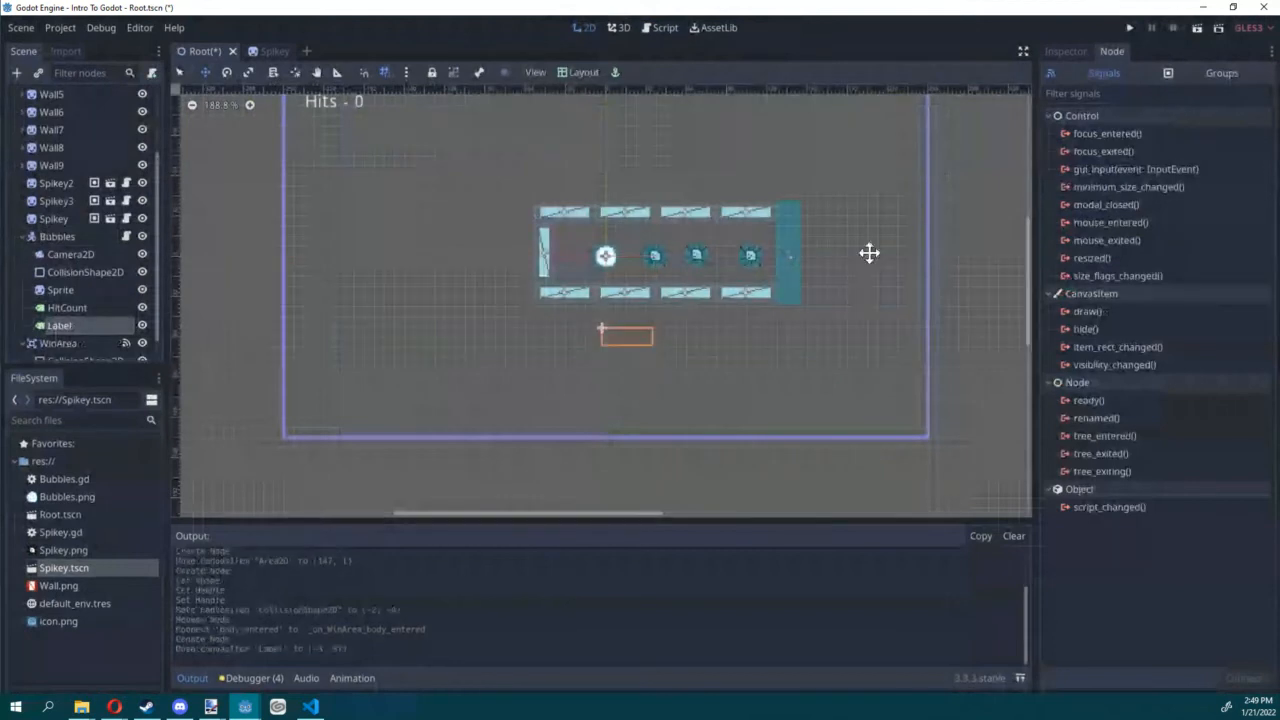
Step: Enter CONGRATULATIONS!!!!! as the first line of the new label's text and start a second line
click(1060, 51)
click(1108, 168)
text(CONT)
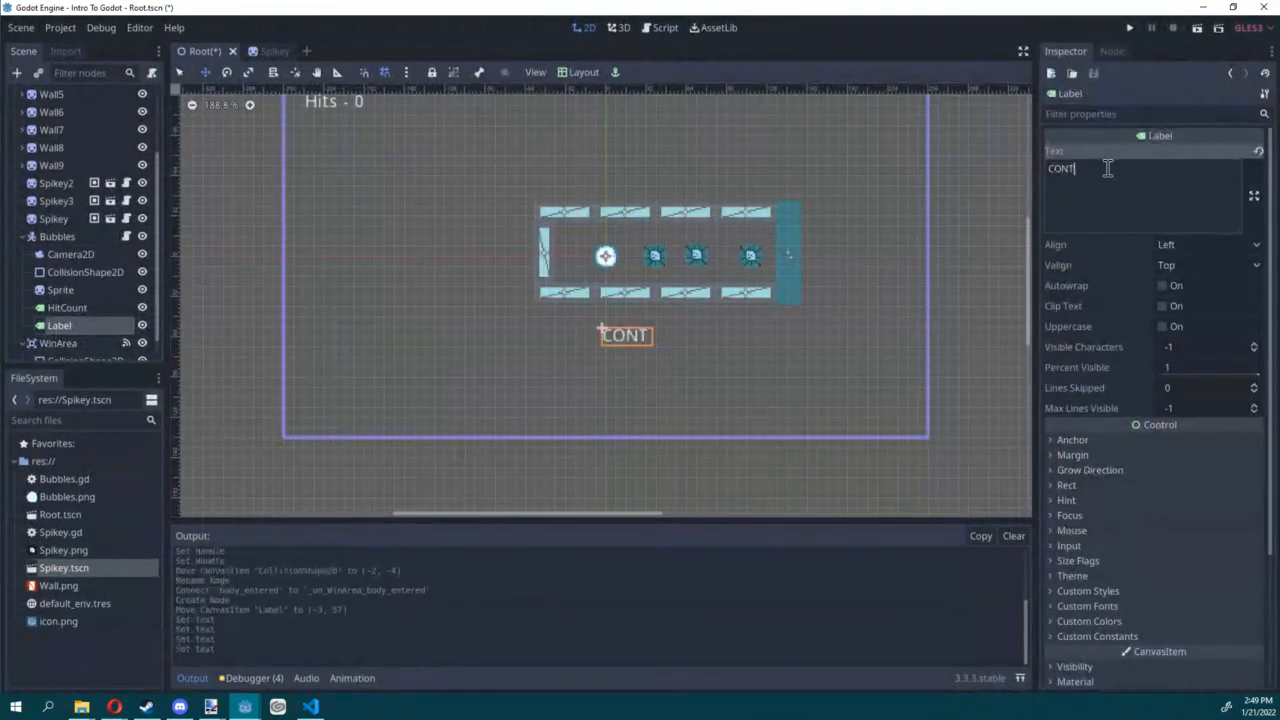
key(BackSpace)
text(GRATU)
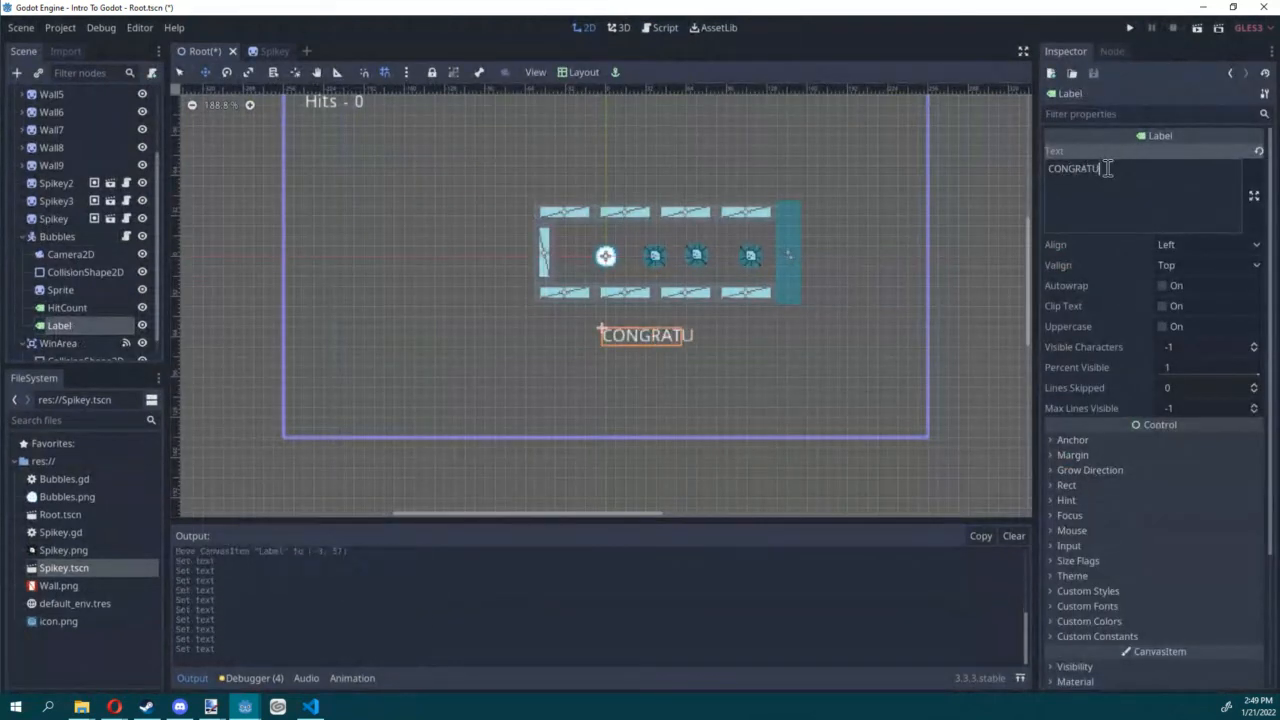
text(LATIONS!!@!!)
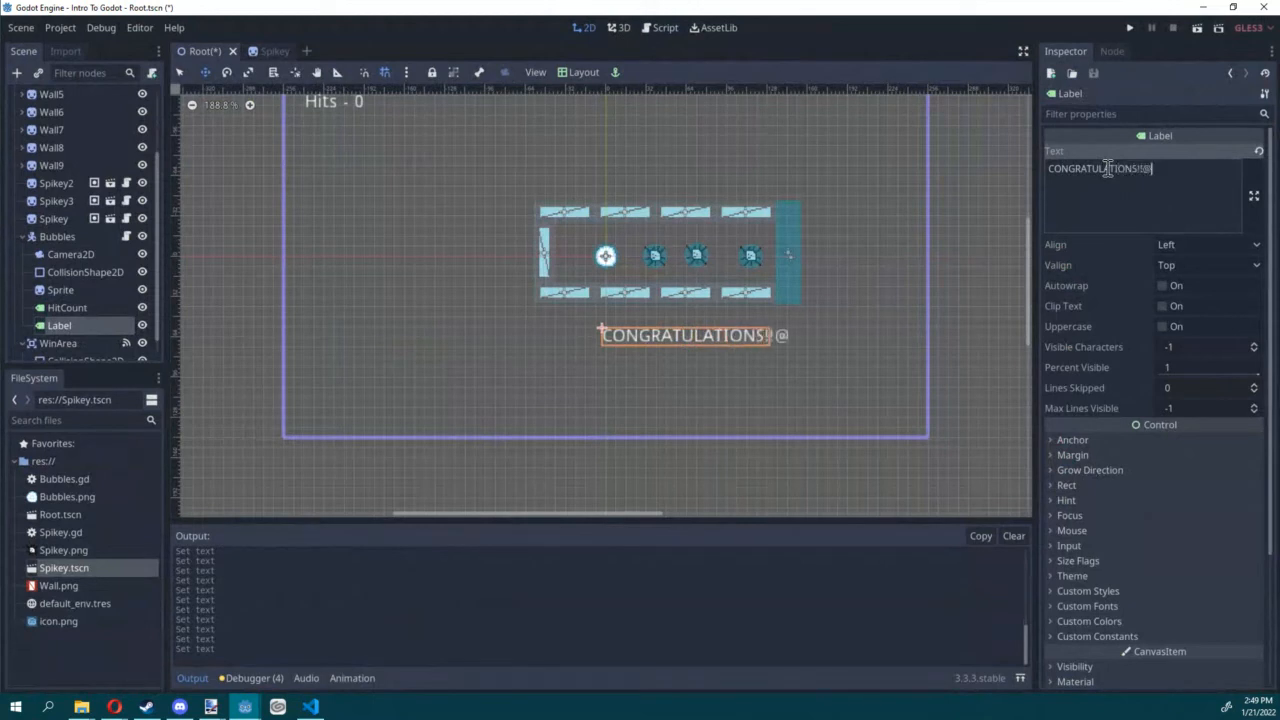
key(BackSpace)
text(!!!!)
key(Return)
Step: Enter "You made it out with only X hits!!!!1" as the second line of the label's text
text(You)
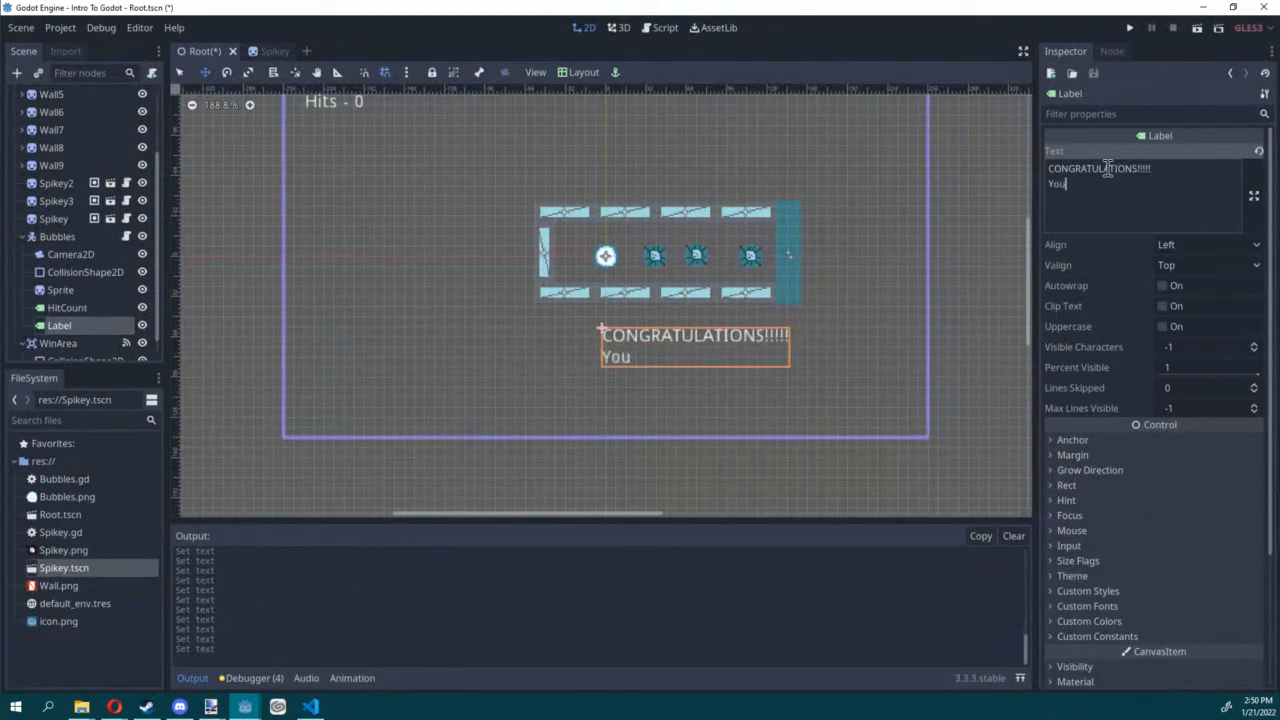
text( made it out with ou)
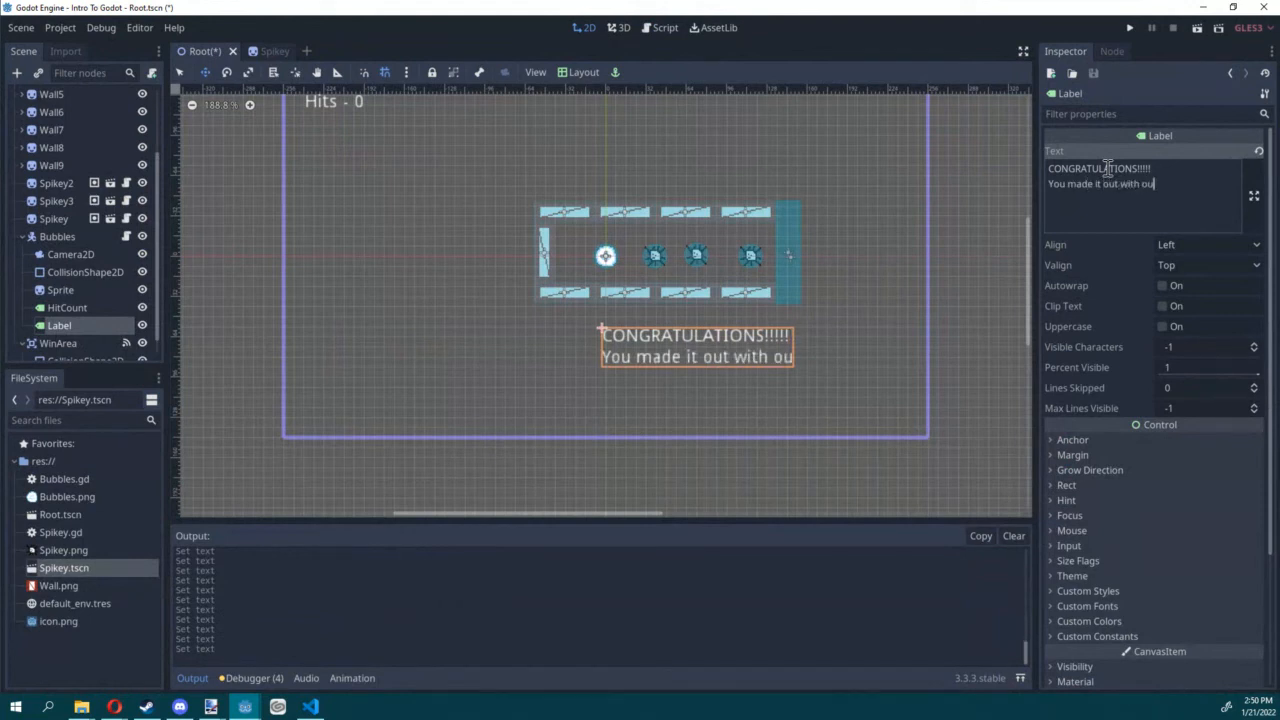
key(BackSpace)
text(nly X hits!!!!1)
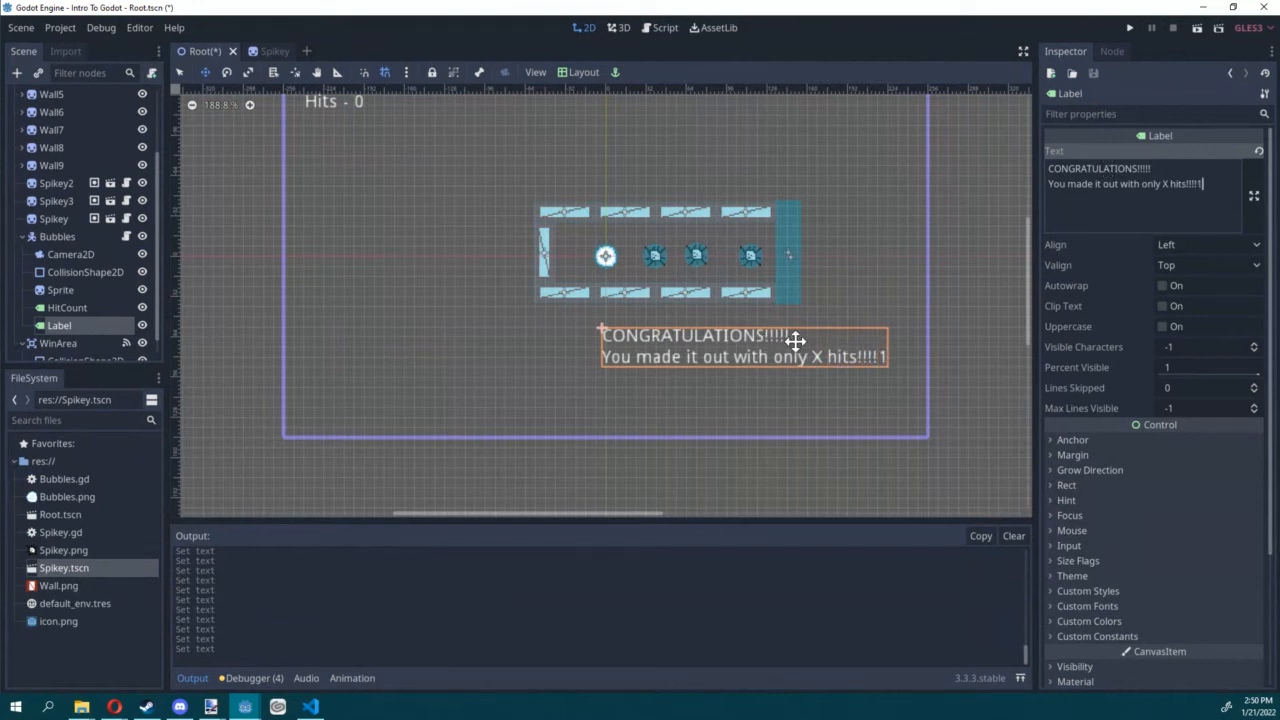
Step: Reposition the label at (-68, 51) under the corridor, save the scene, and rename the label node as WinText
drag(800, 343, 717, 331)
key(ctrl+s)
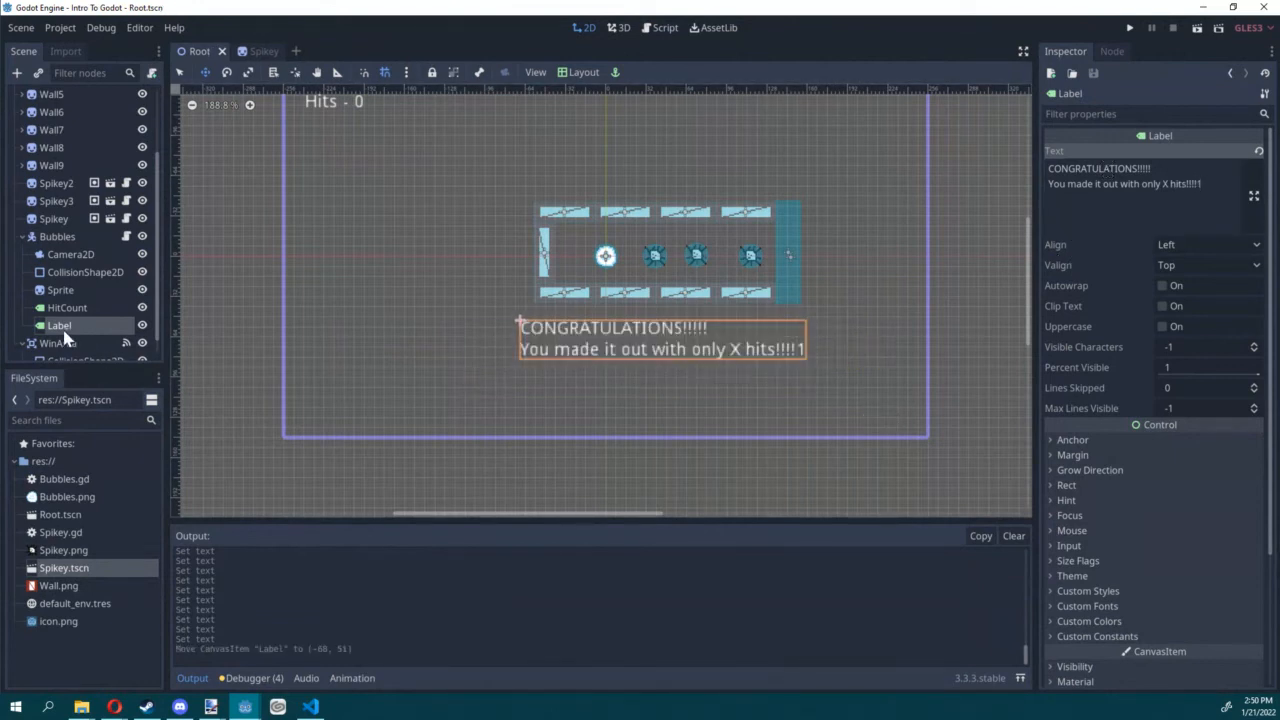
double_click(63, 327)
text(W)
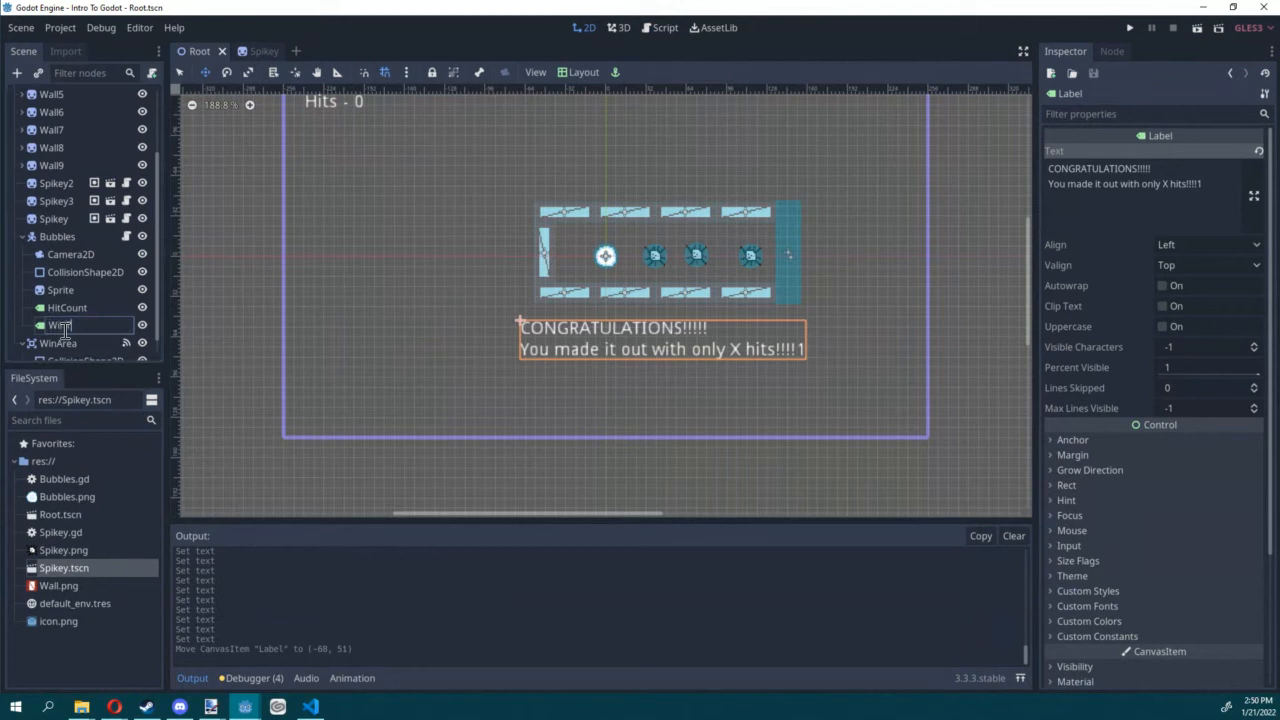
text(inText)
key(Return)
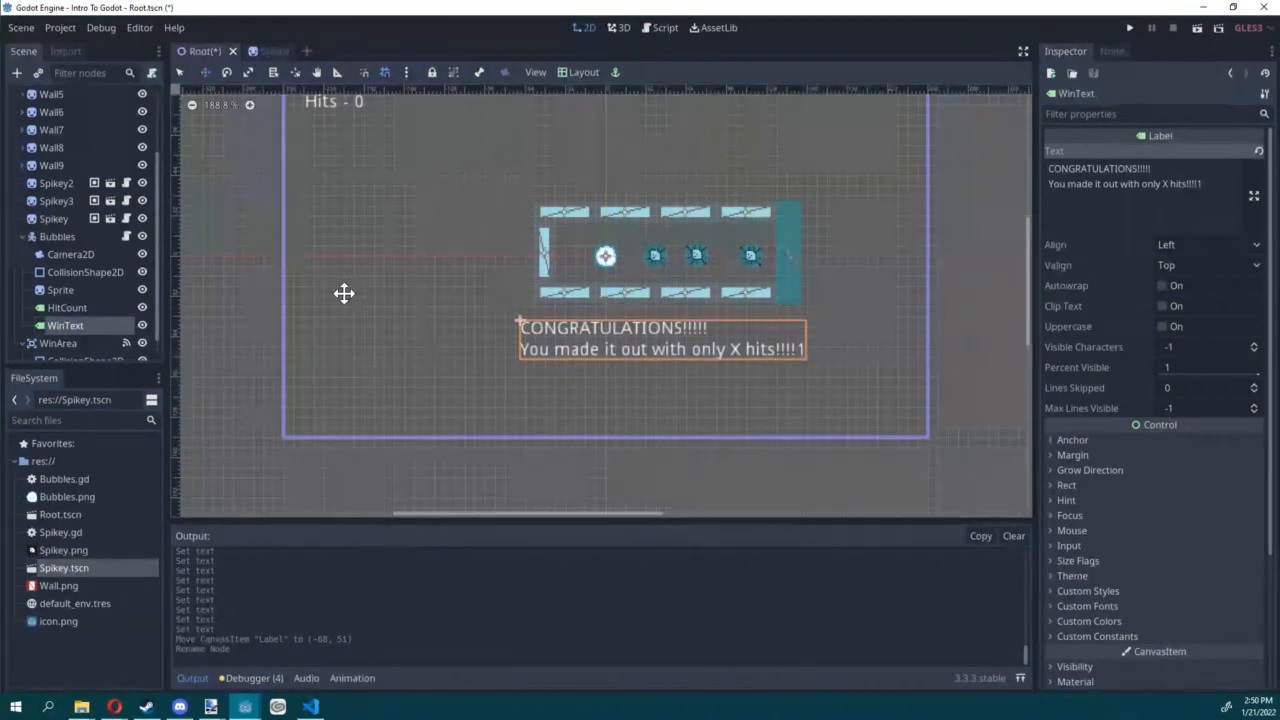
Step: Remove the stray 1 from the end of the WinText message and hide the WinText node
click(1208, 186)
key(BackSpace)
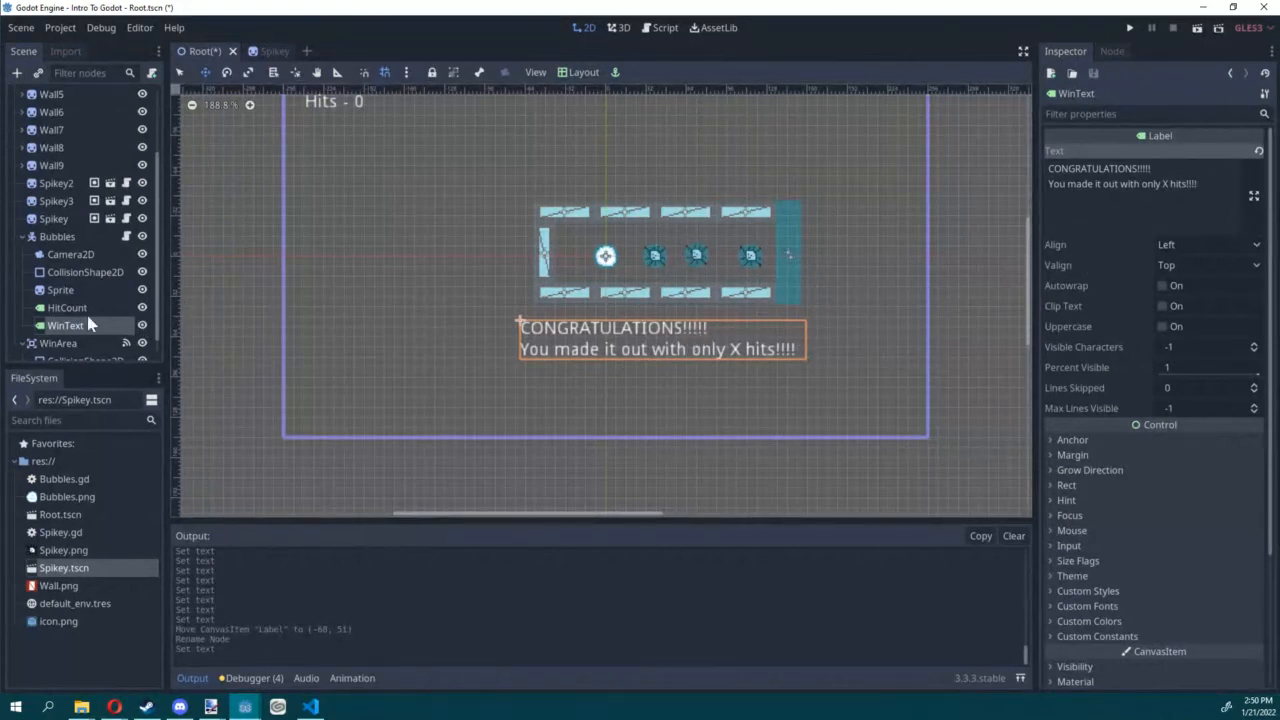
scroll(107, 318, down, 1)
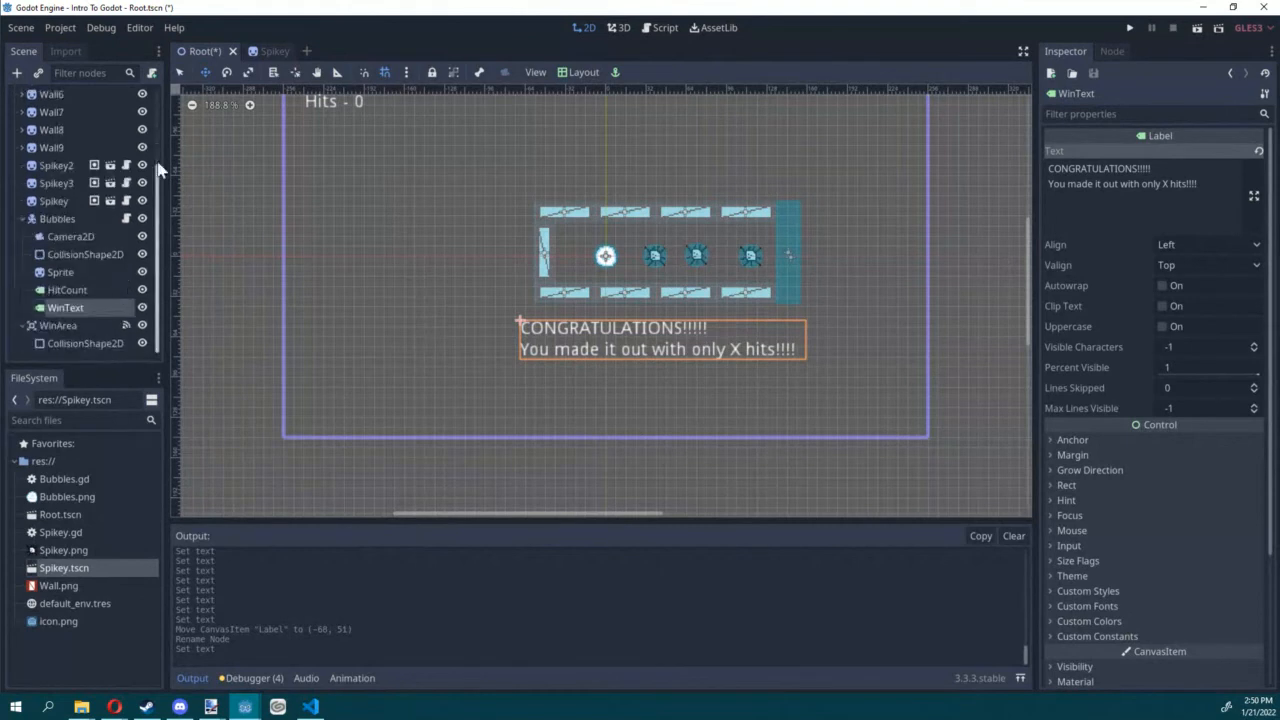
click(142, 307)
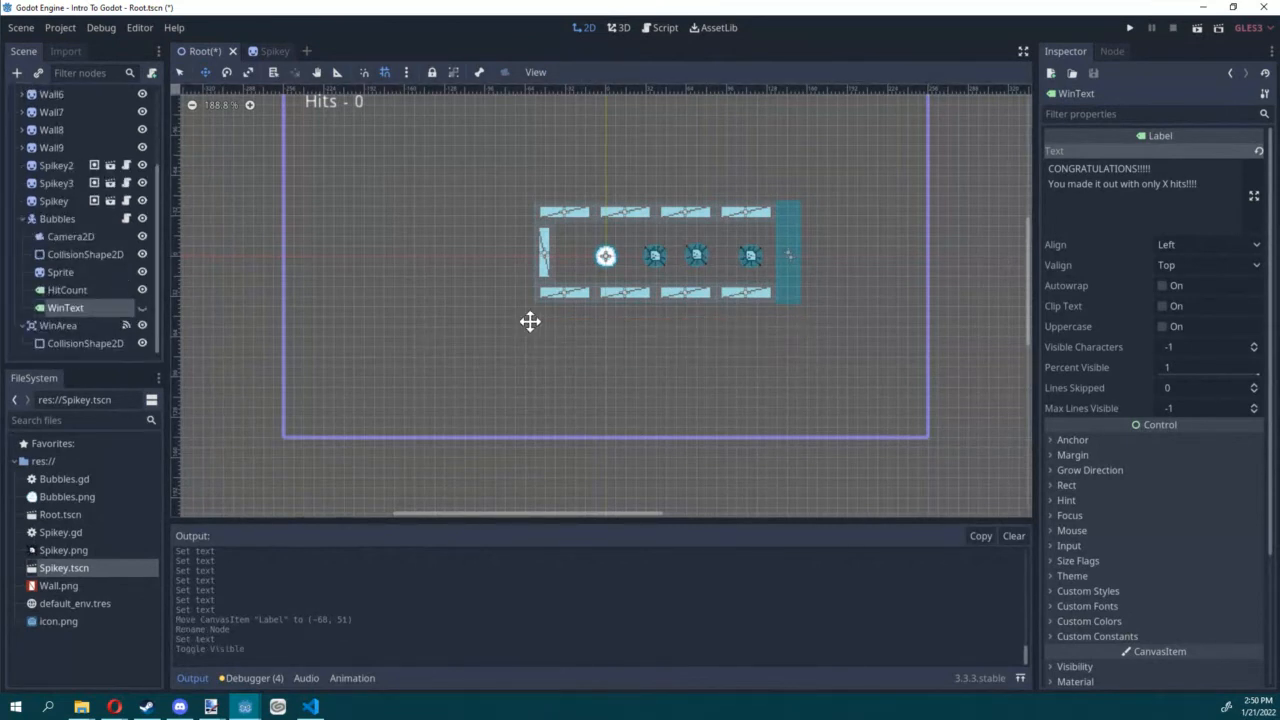
Step: Open the Bubbles script and begin a "$WinText.text =" assignment as the first line of _on_WinArea_body_entered
click(126, 219)
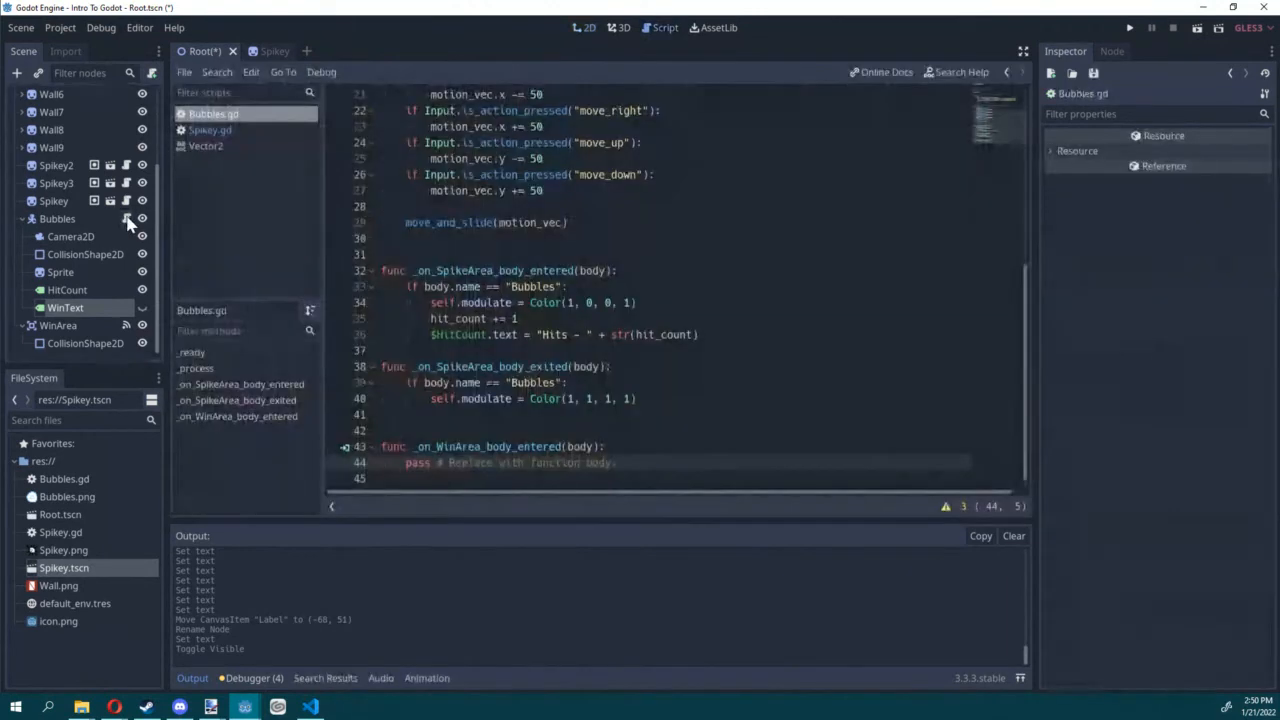
click(623, 430)
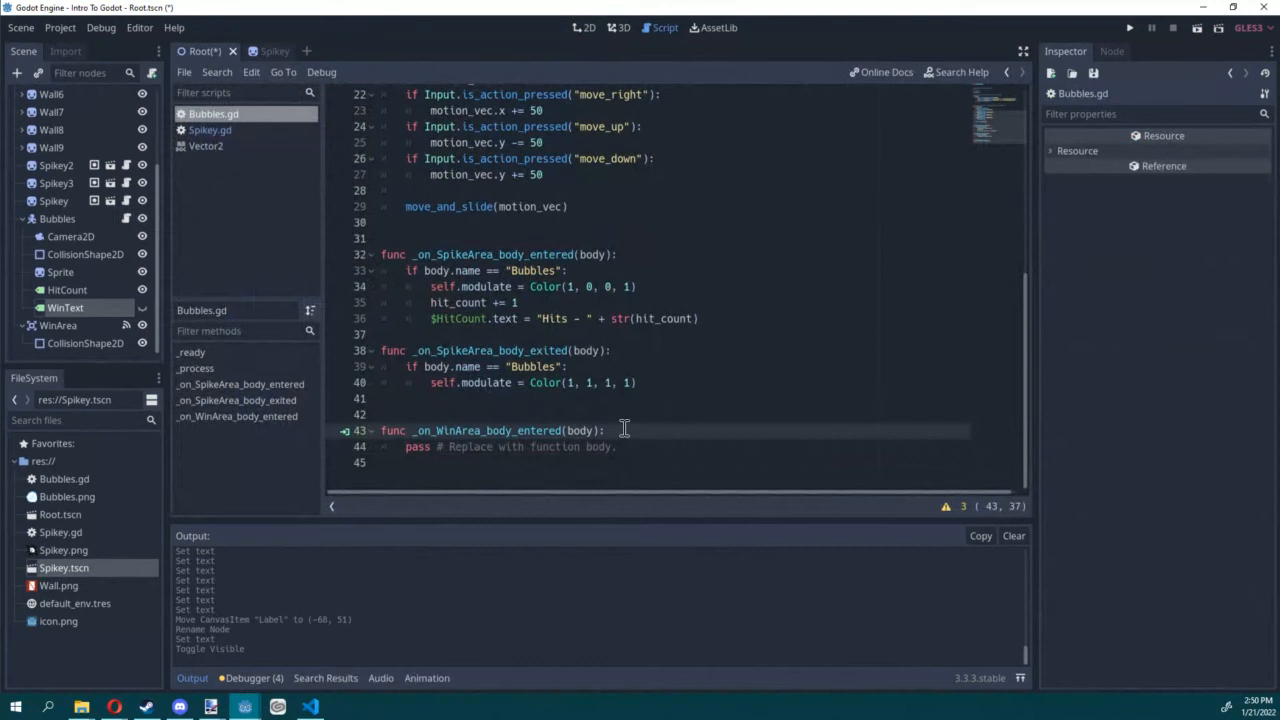
key(Return)
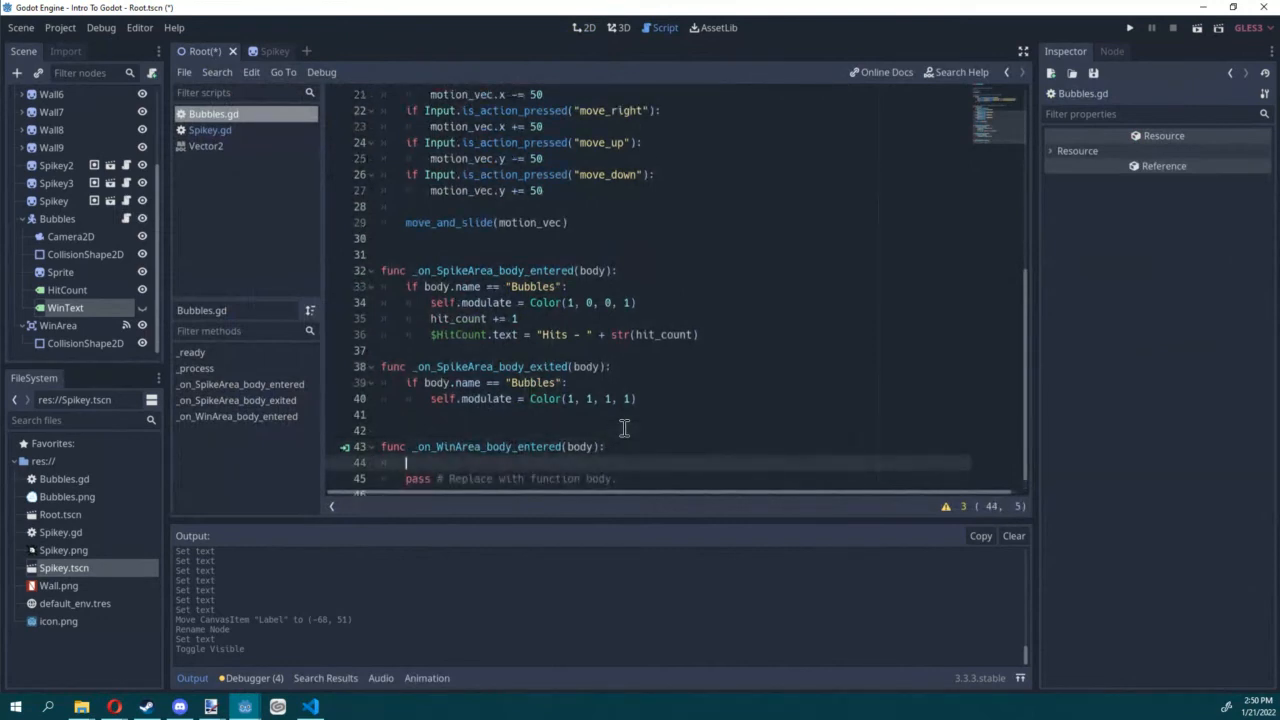
text($WinText.text =)
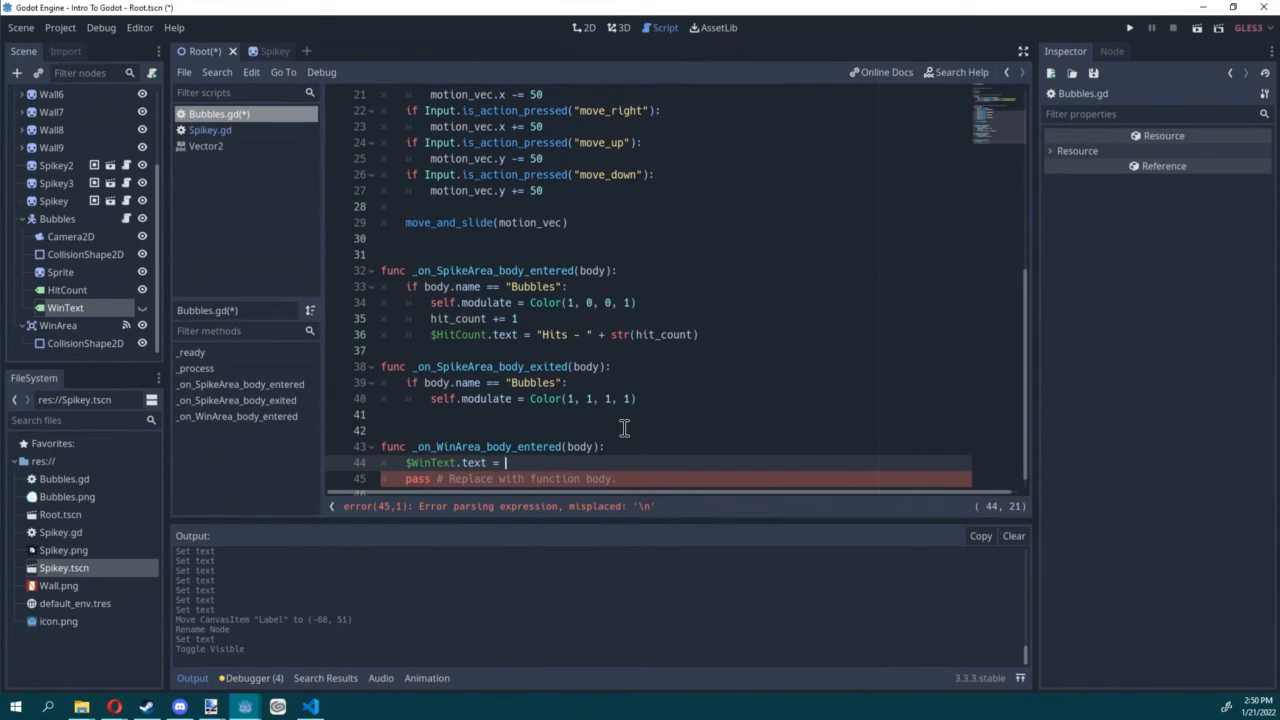
text(Win)
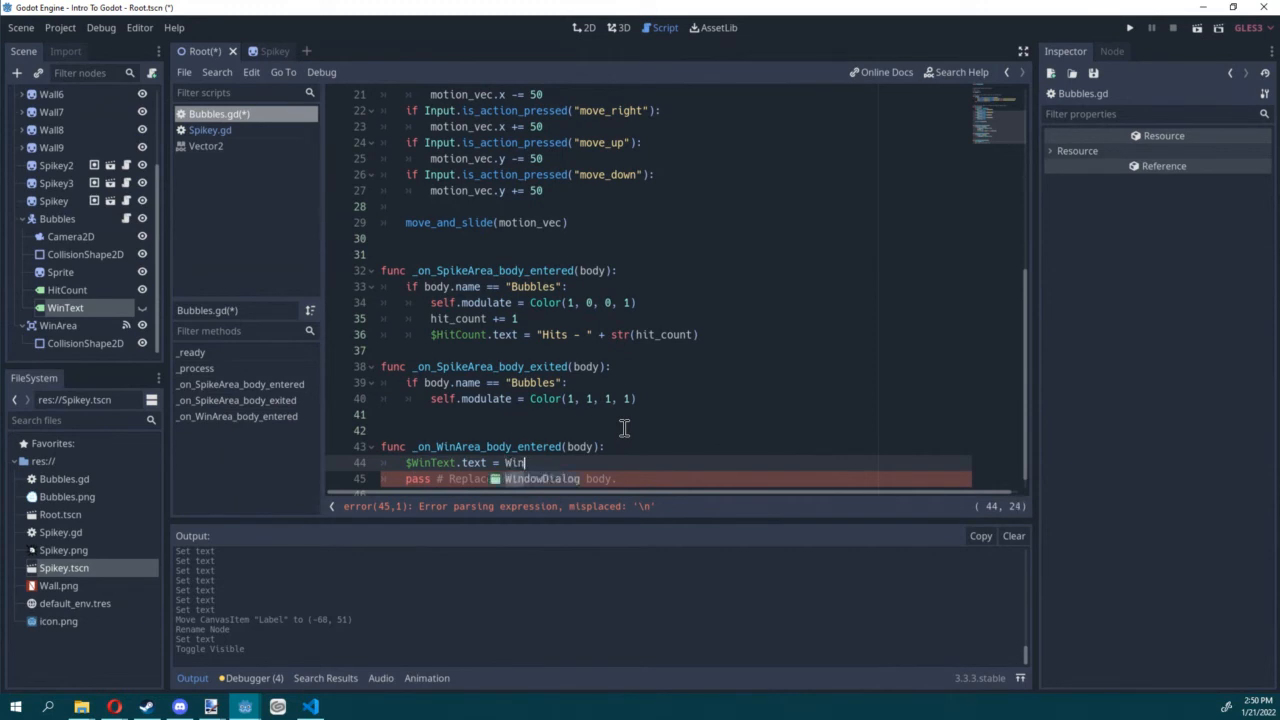
key(BackSpace)
key(BackSpace)
key(BackSpace)
Step: Complete the assignment with $WinText.text.replace("X", str(hit_count)) and save the scene and script
text($WinText)
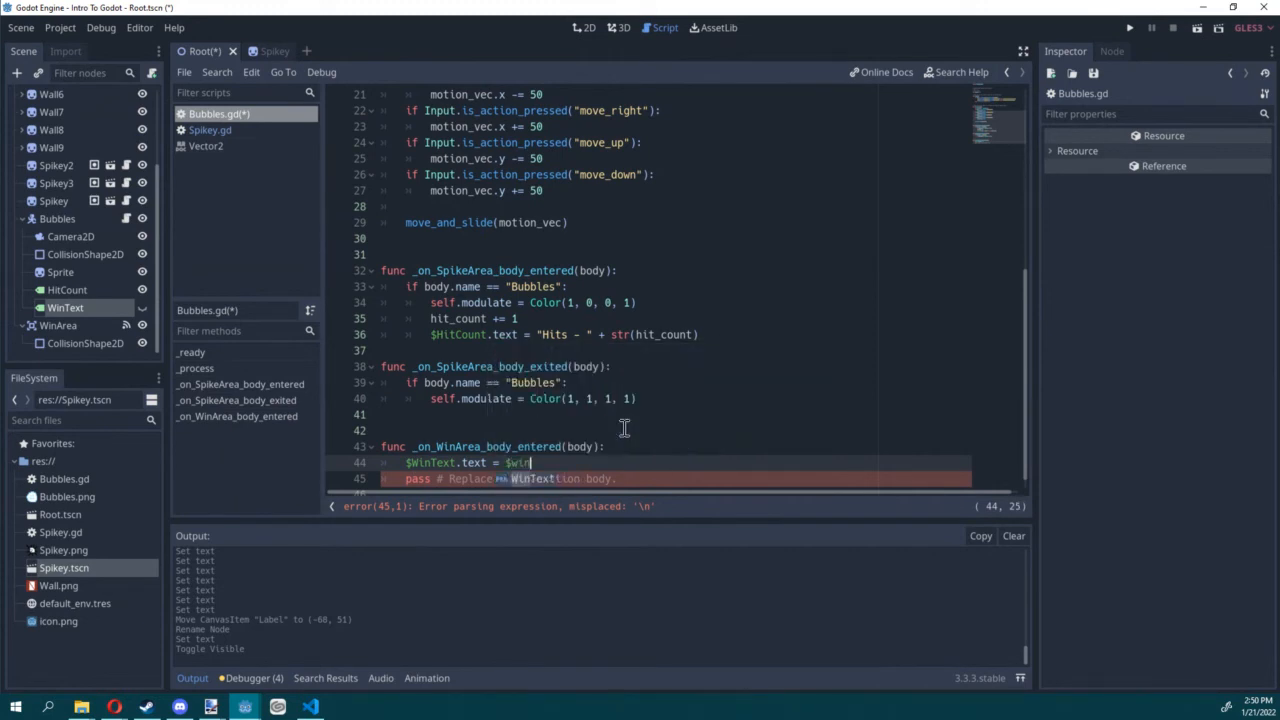
text(.)
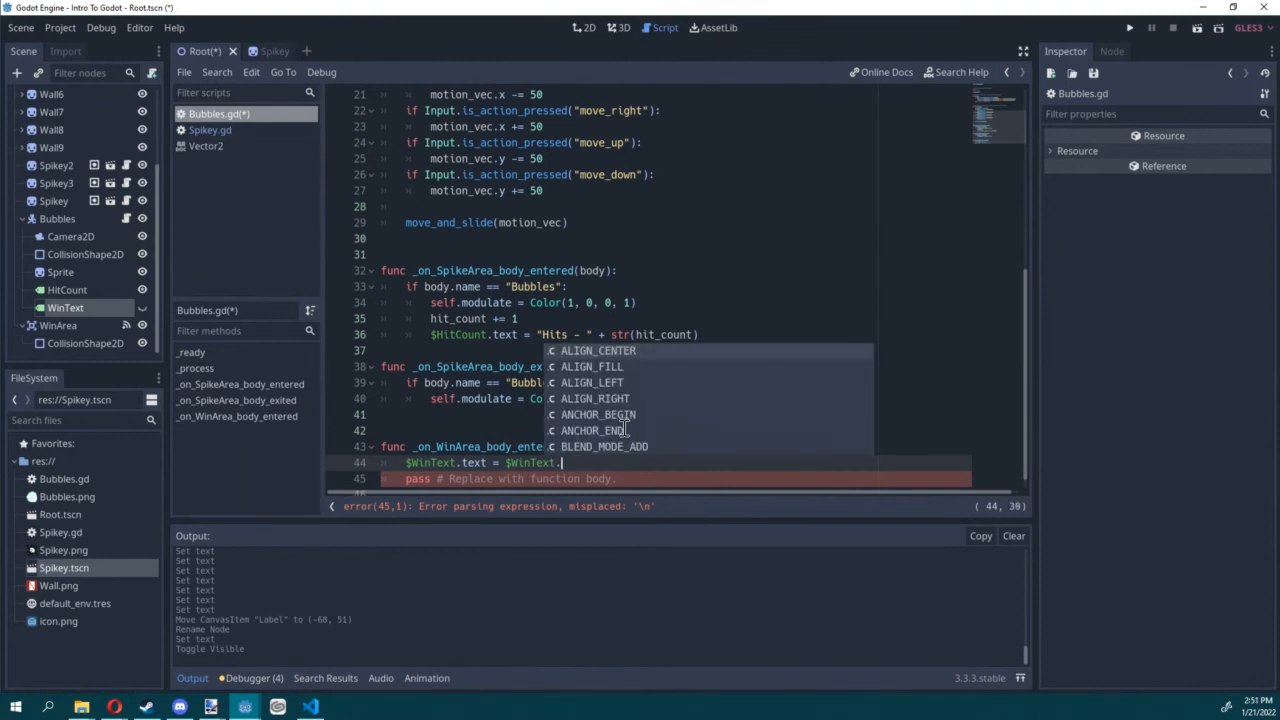
text(text.replace()
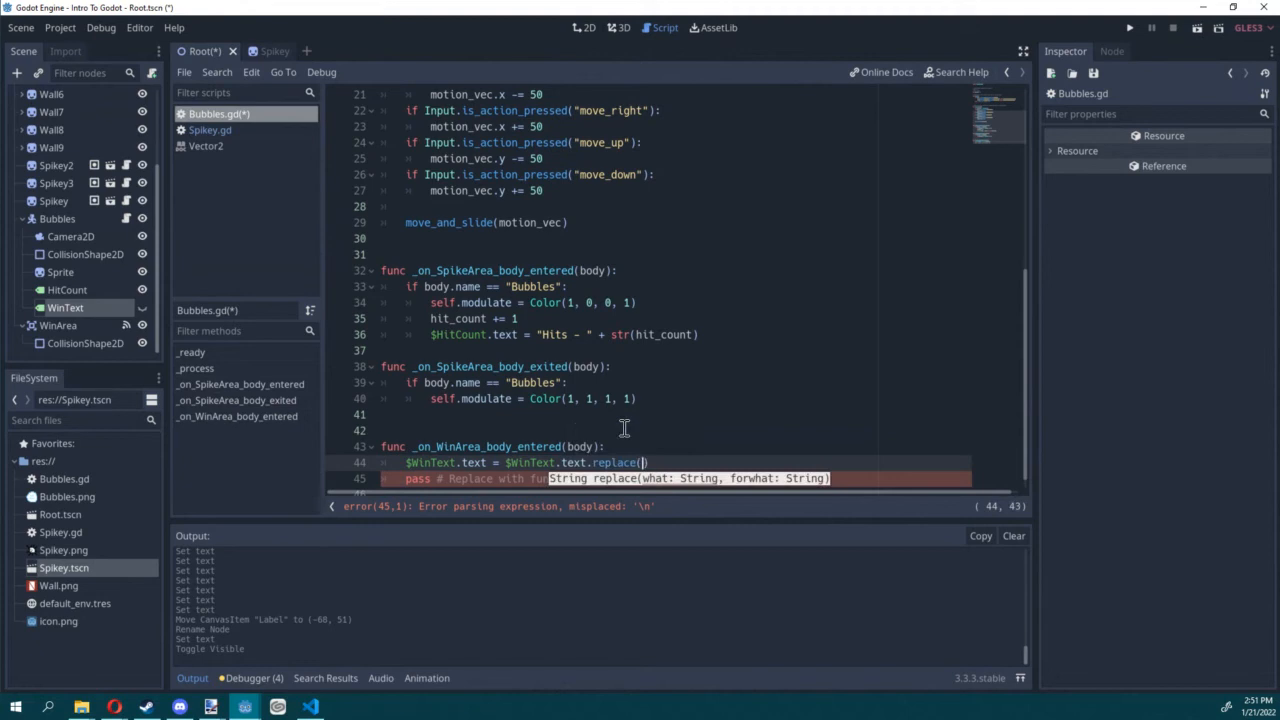
text("X", st)
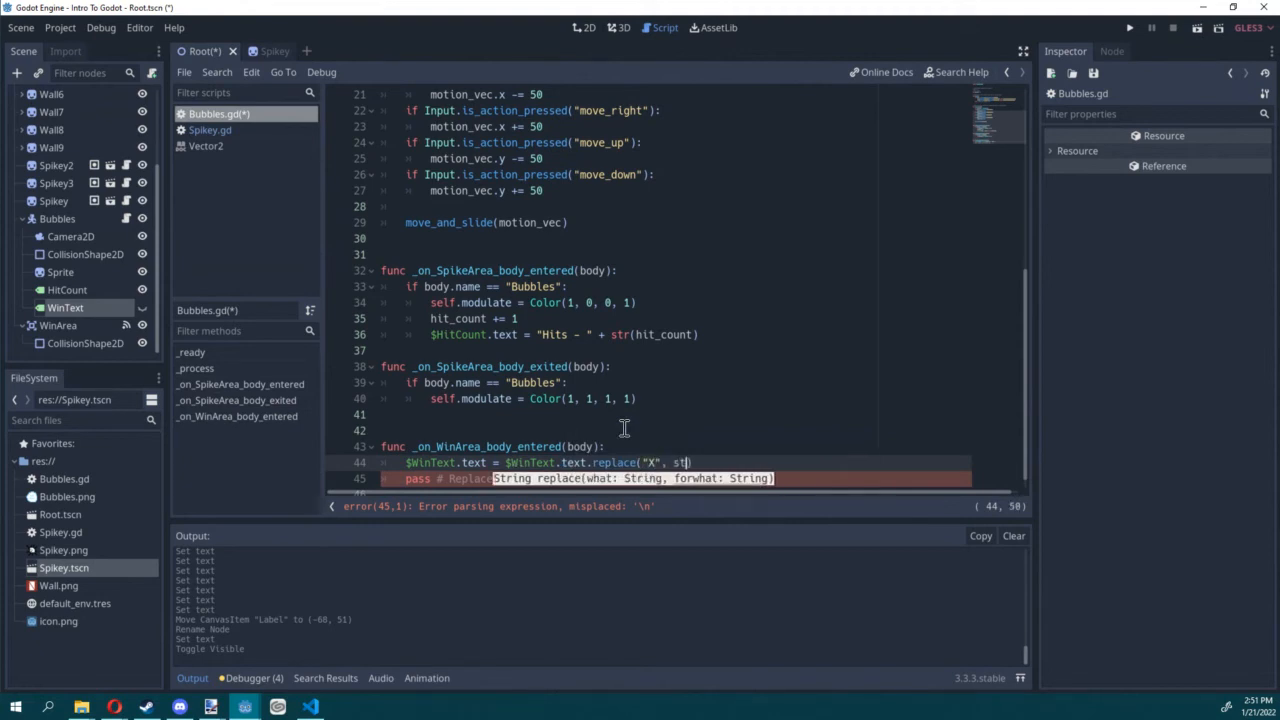
text(r(hit)
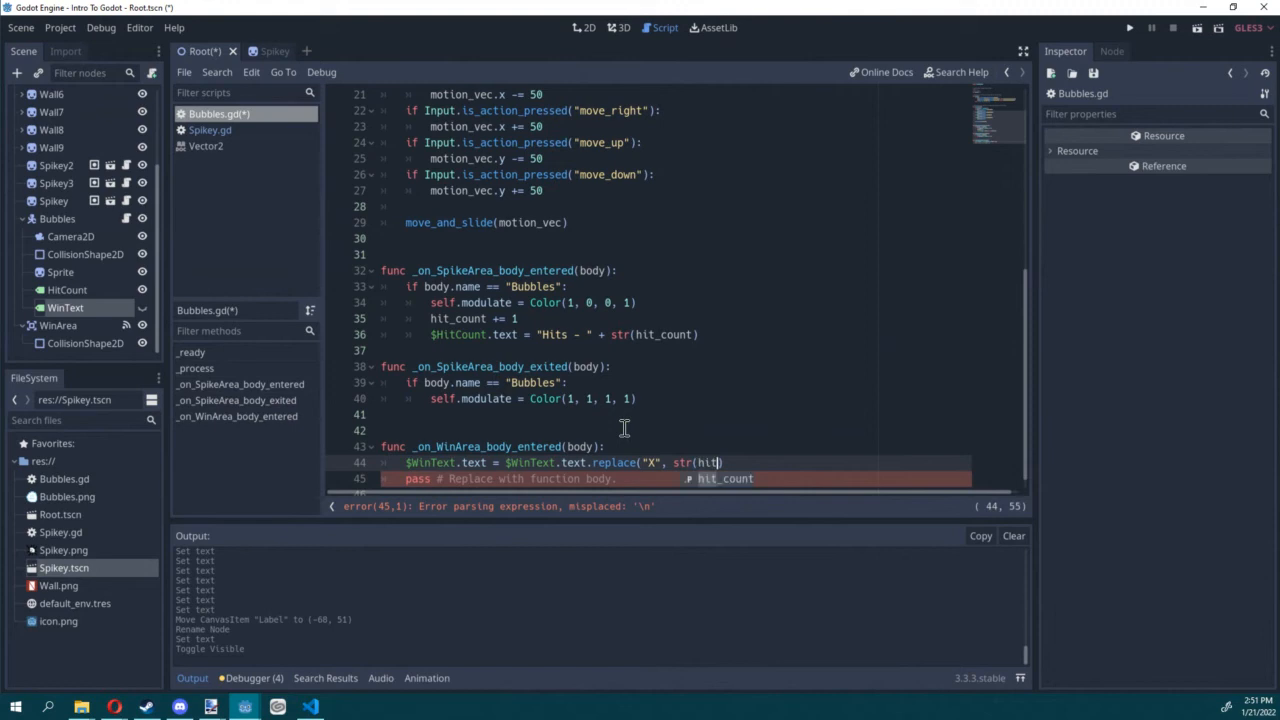
key(Return)
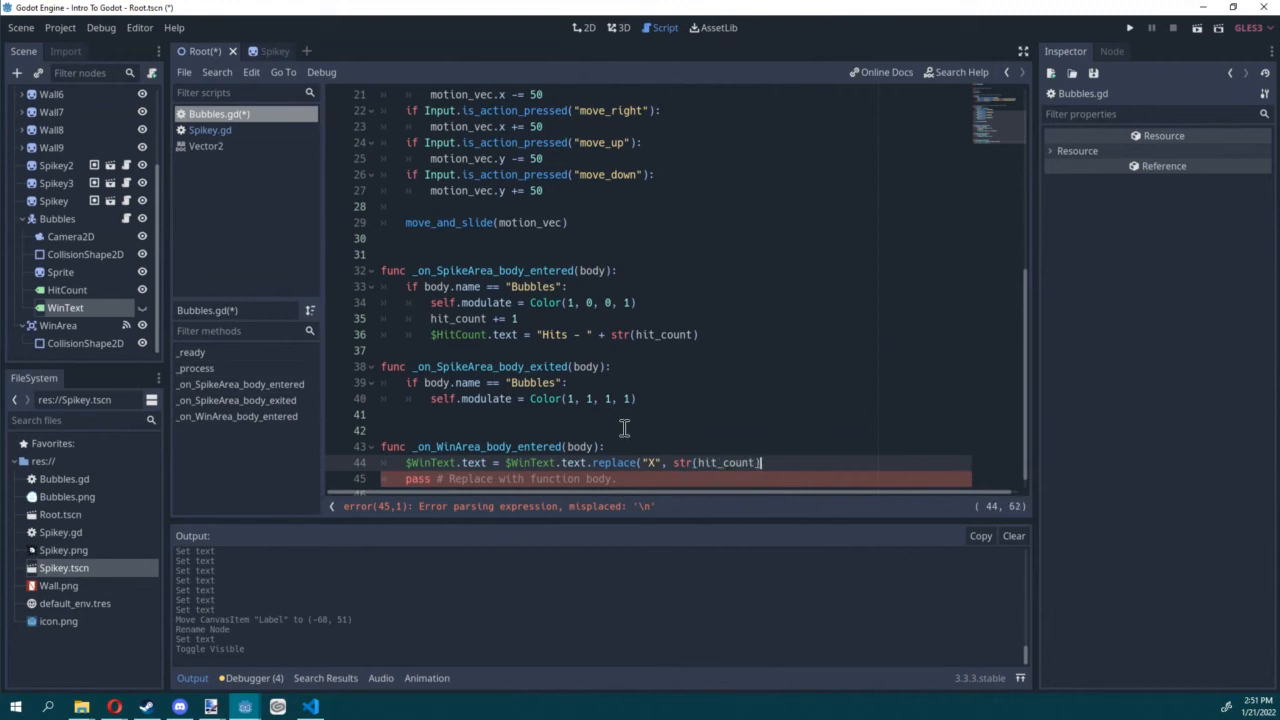
key(ctrl+s)
scroll(600, 428, down, 1)
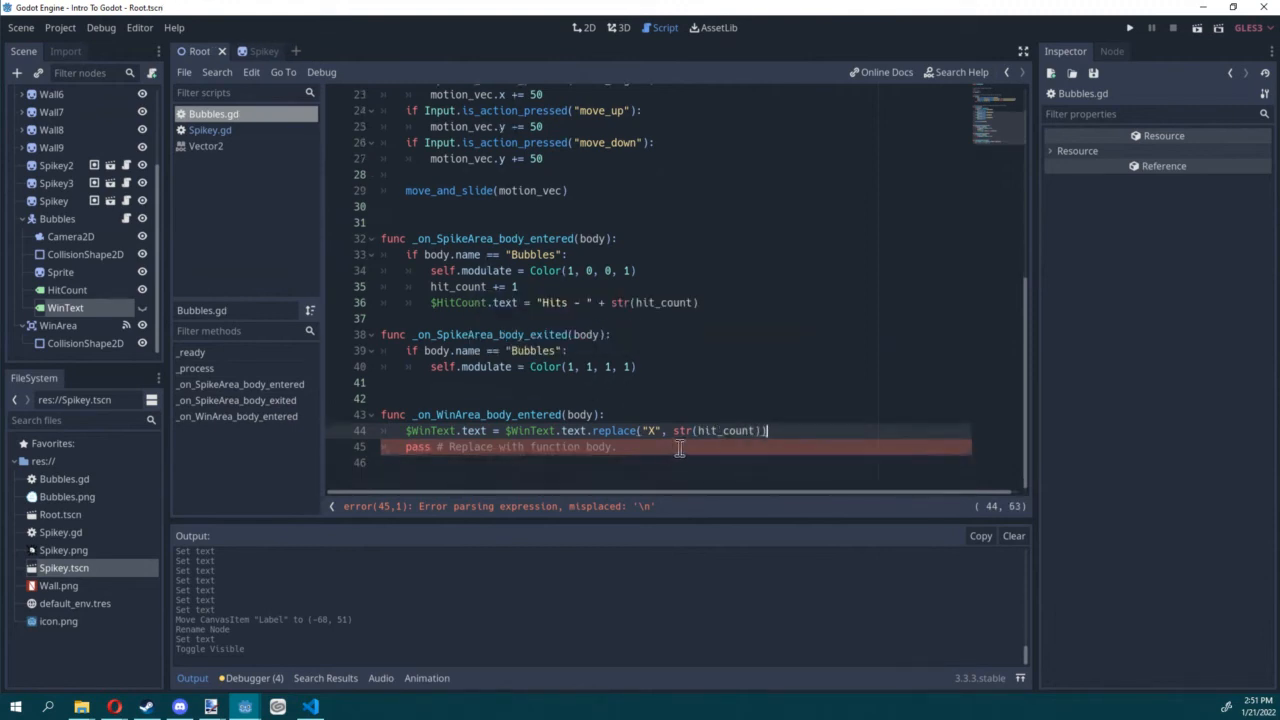
Step: Add the line $WinText.visible = true to _on_WinArea_body_entered and remove the placeholder pass line
key(Return)
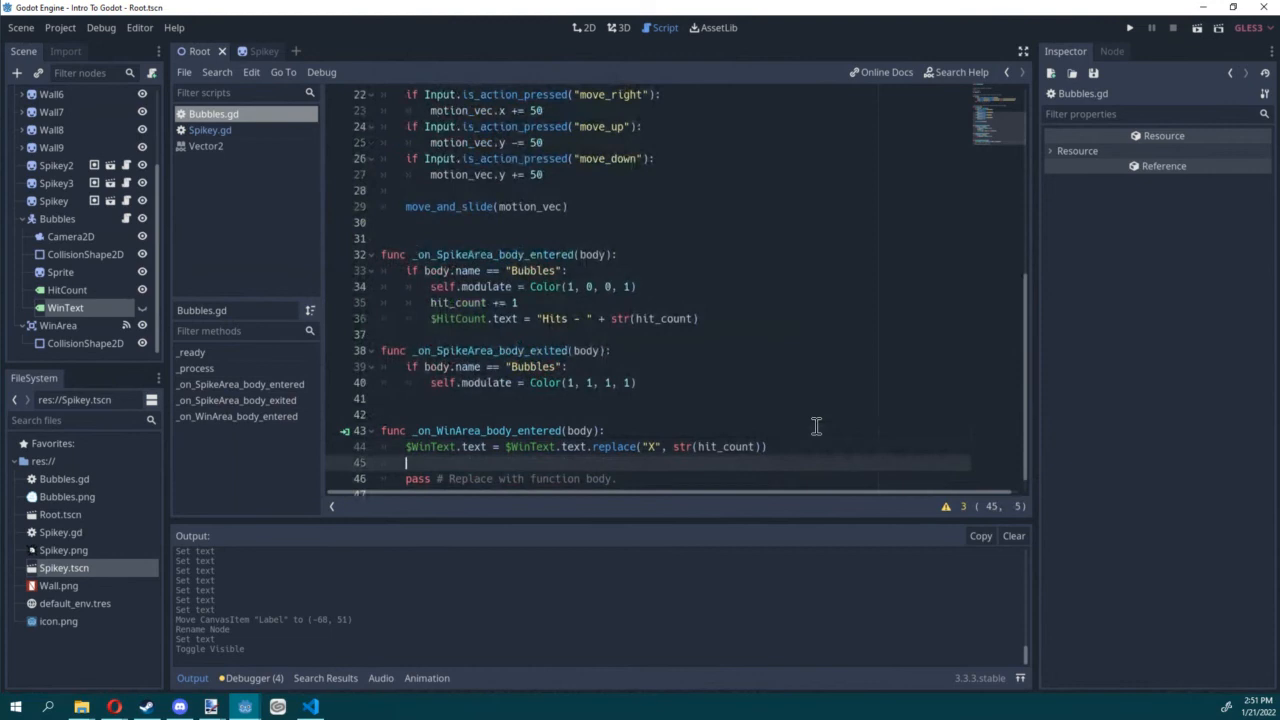
text($Win)
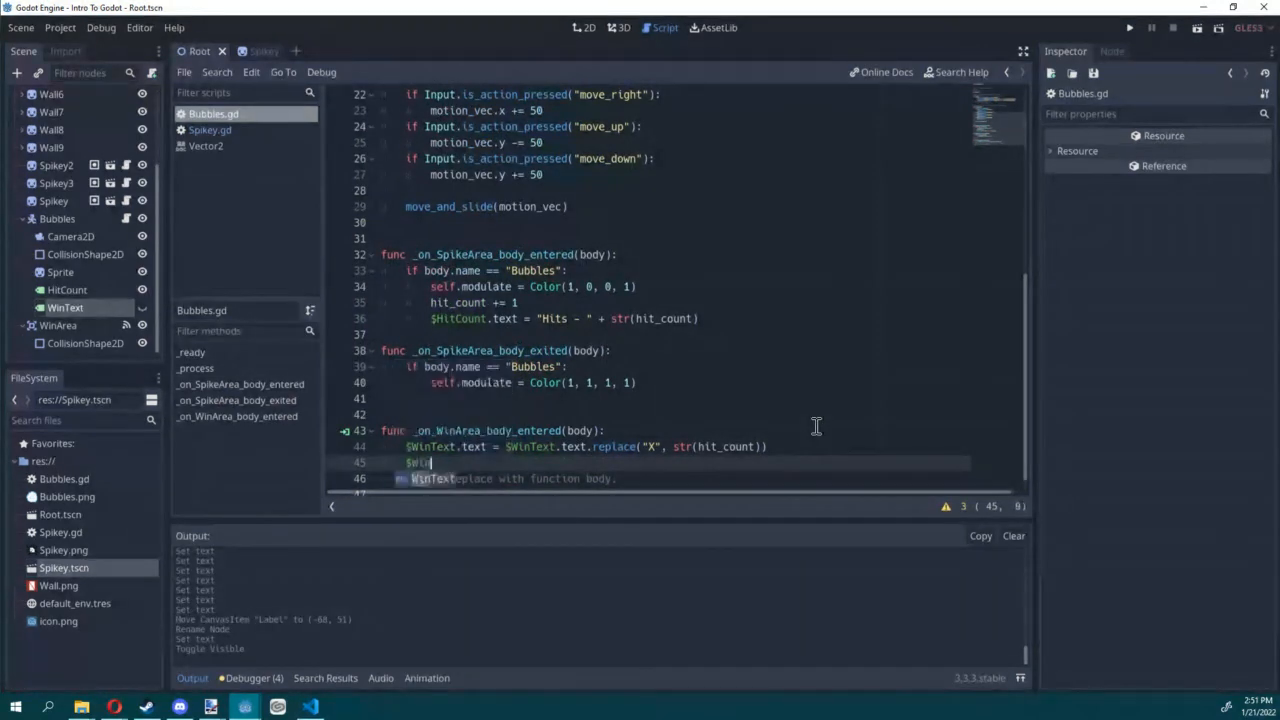
text(Text.vis)
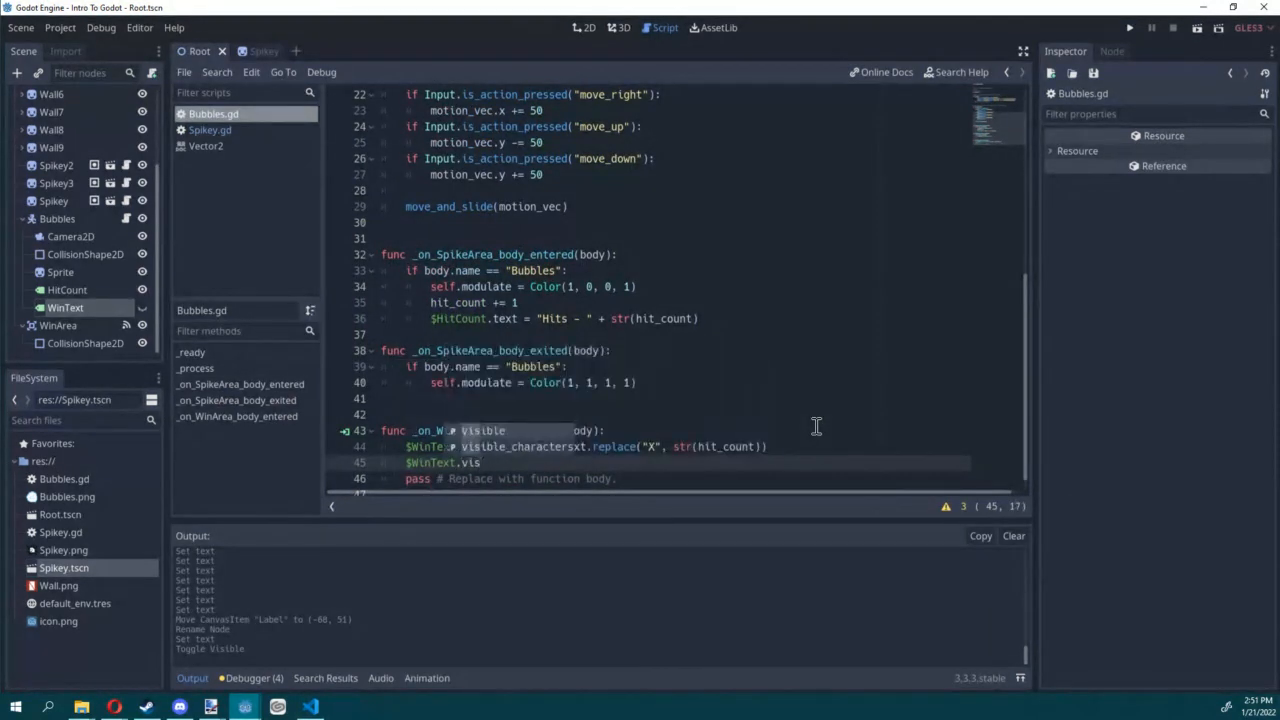
text(ible = tur)
key(Return)
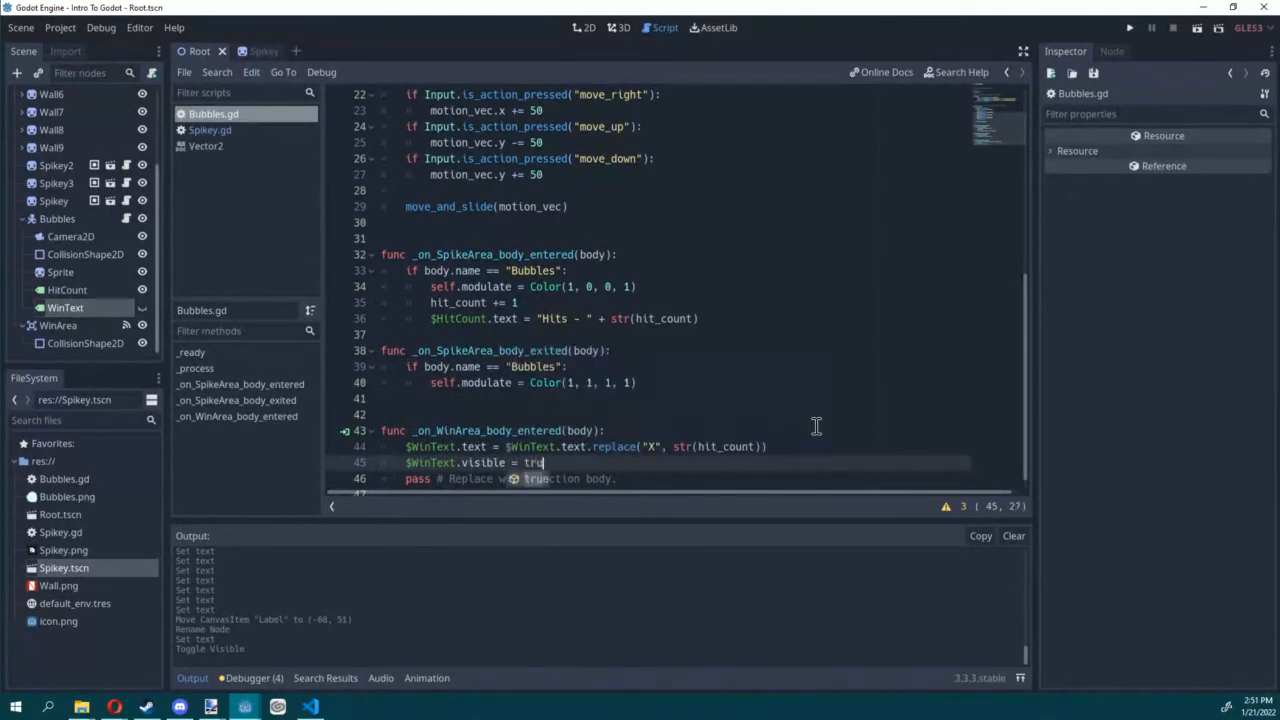
scroll(700, 452, down, 1)
click(623, 445)
key(ctrl+x)
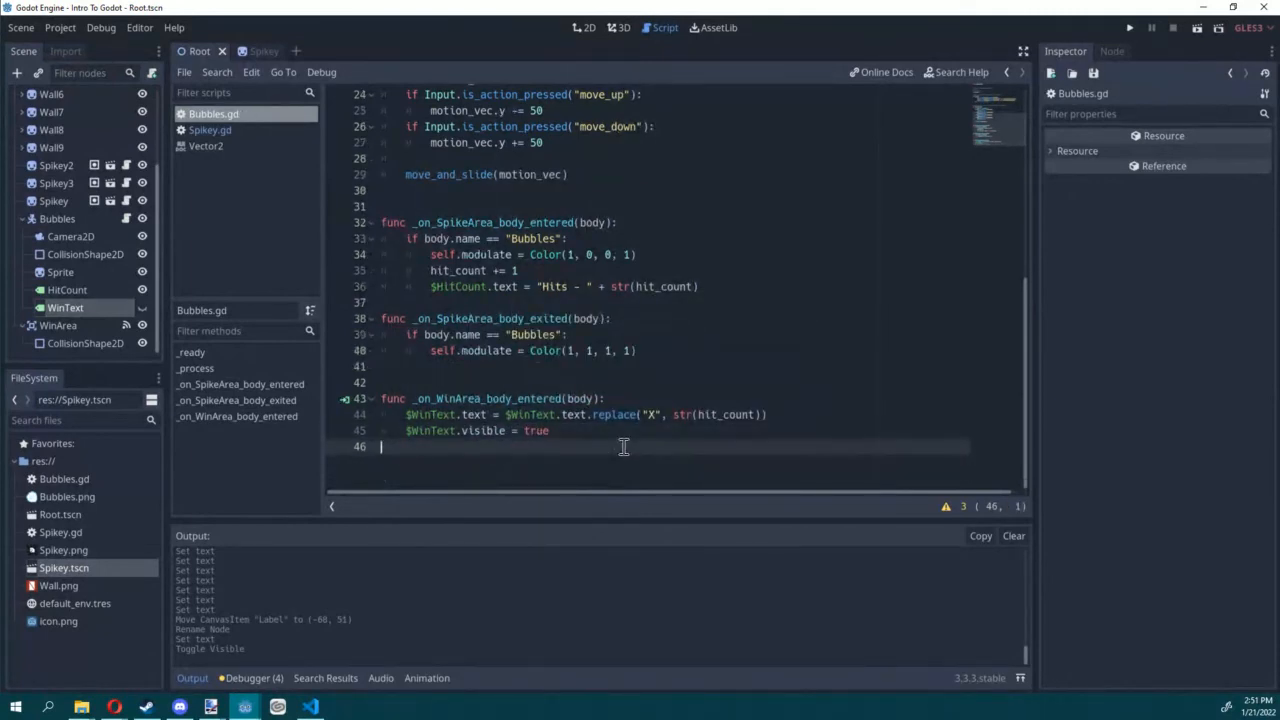
click(698, 396)
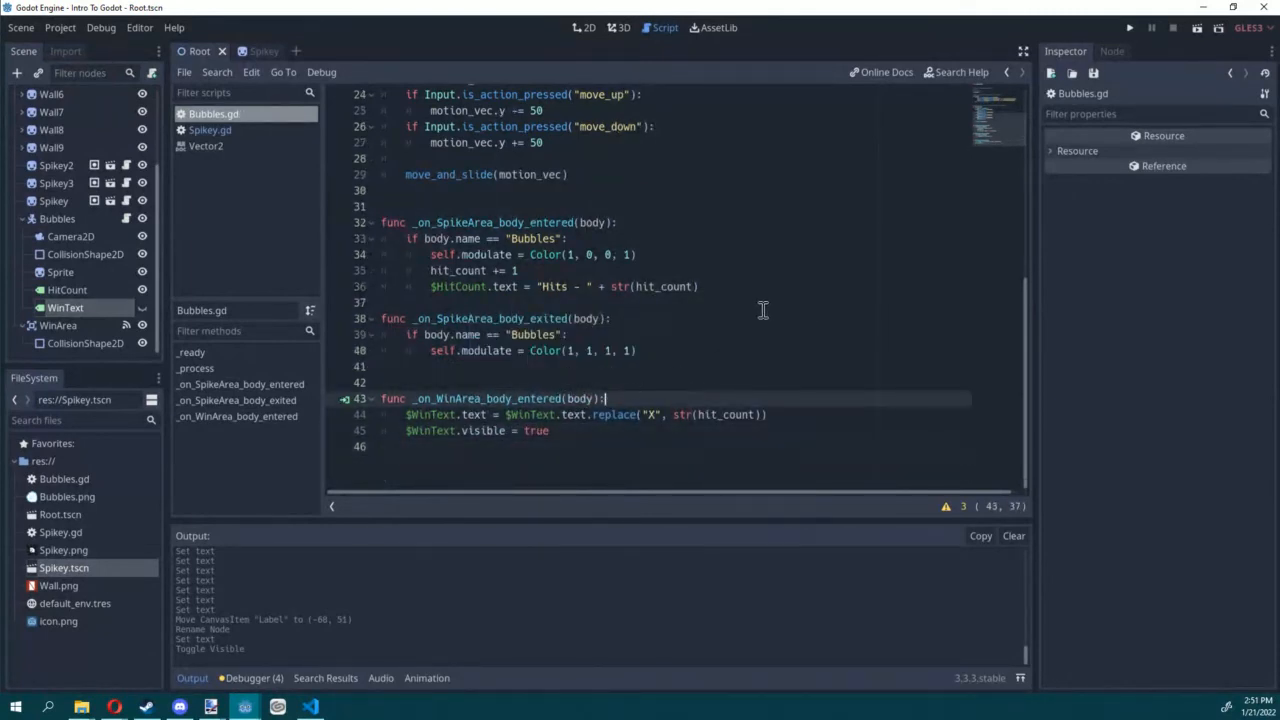
Step: Run the game, steer Bubbles out of the corridor to trigger the win message, and close the game
click(1197, 28)
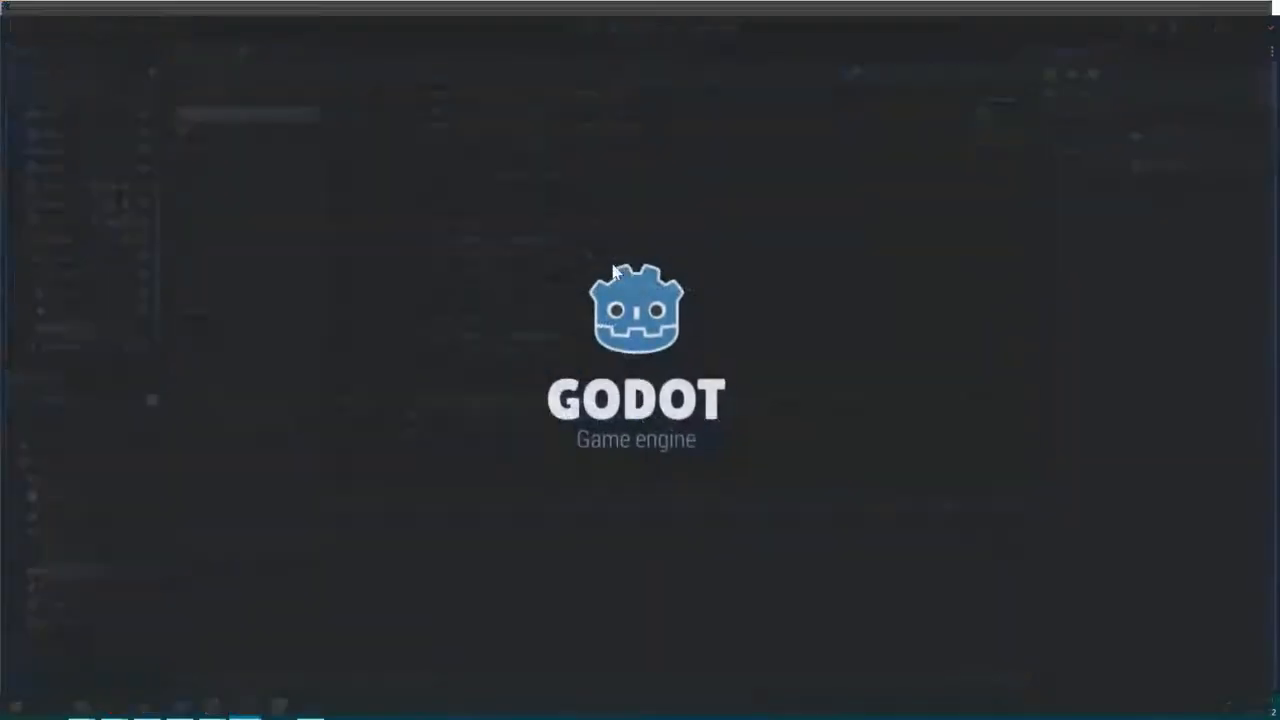
key(d)
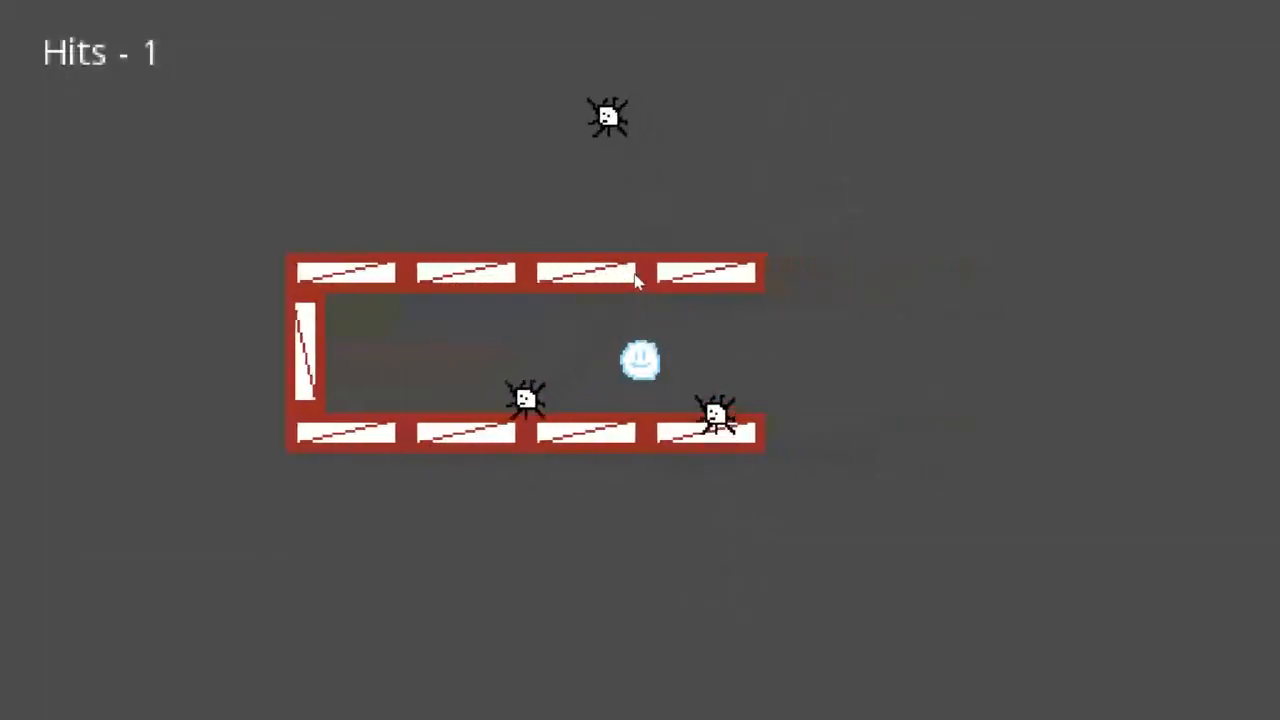
key(Down)
key(Right)
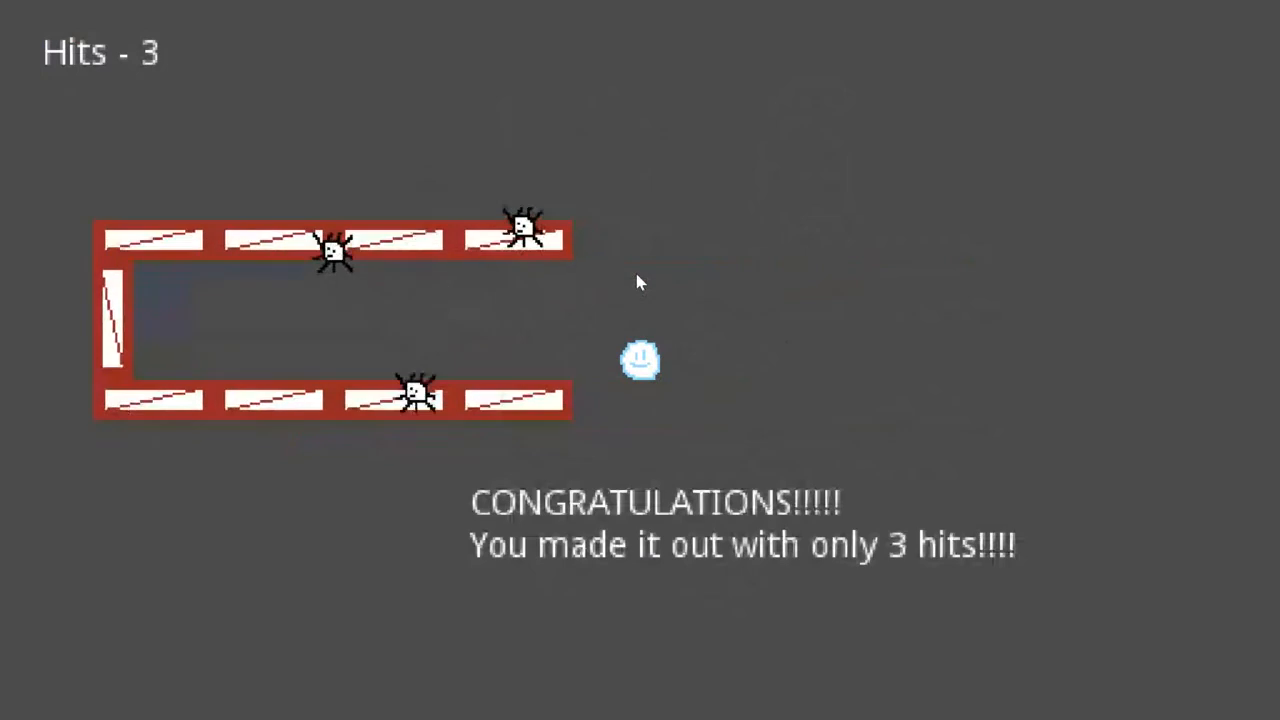
key(Down)
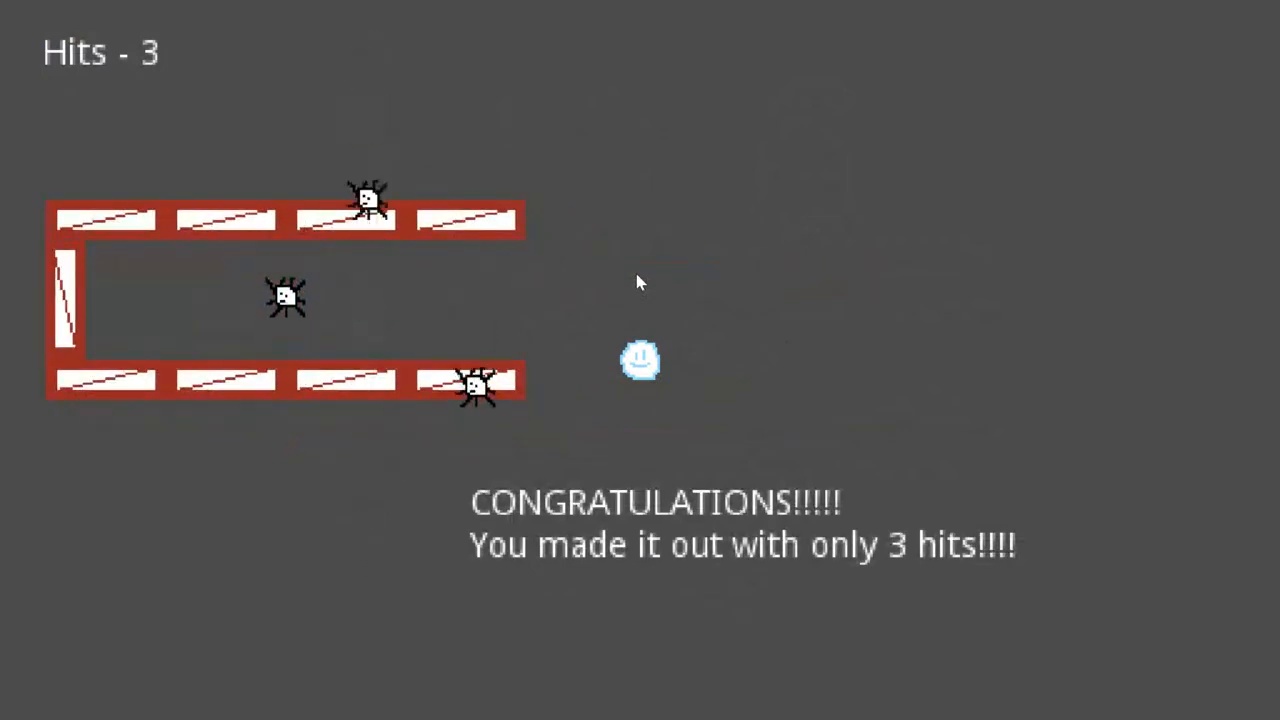
key(Down)
key(Left)
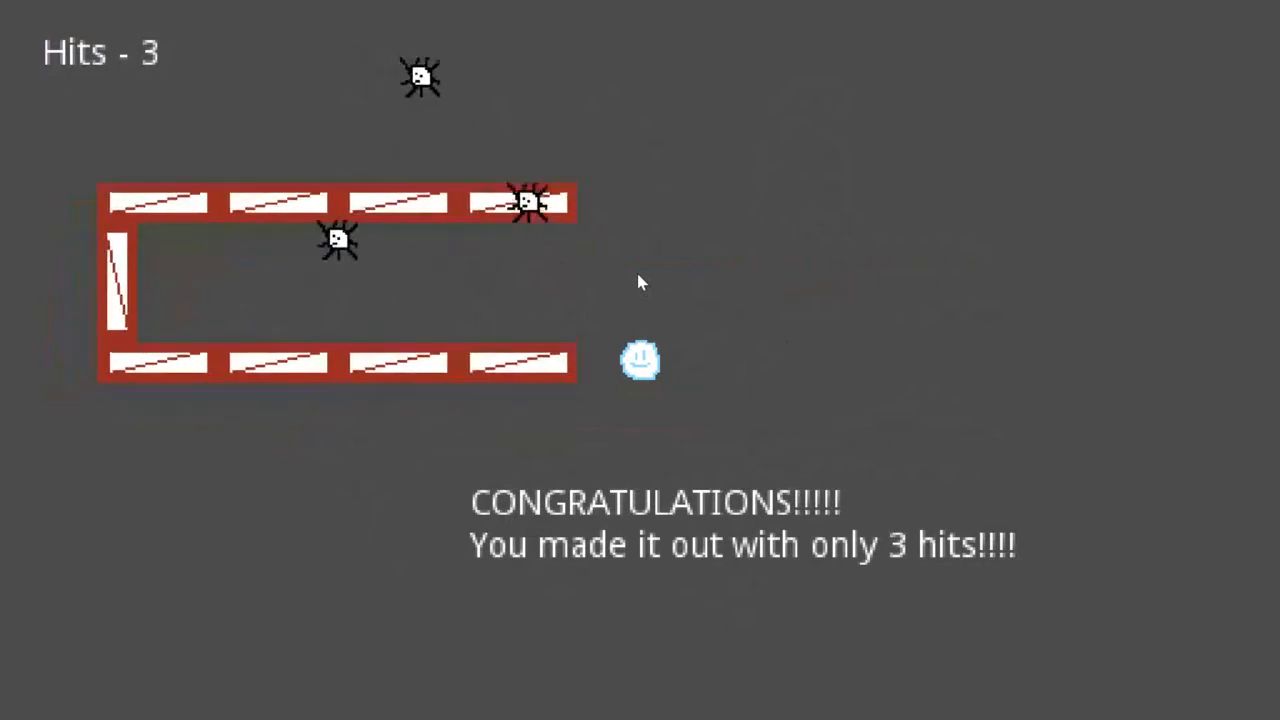
key(Down)
key(Left)
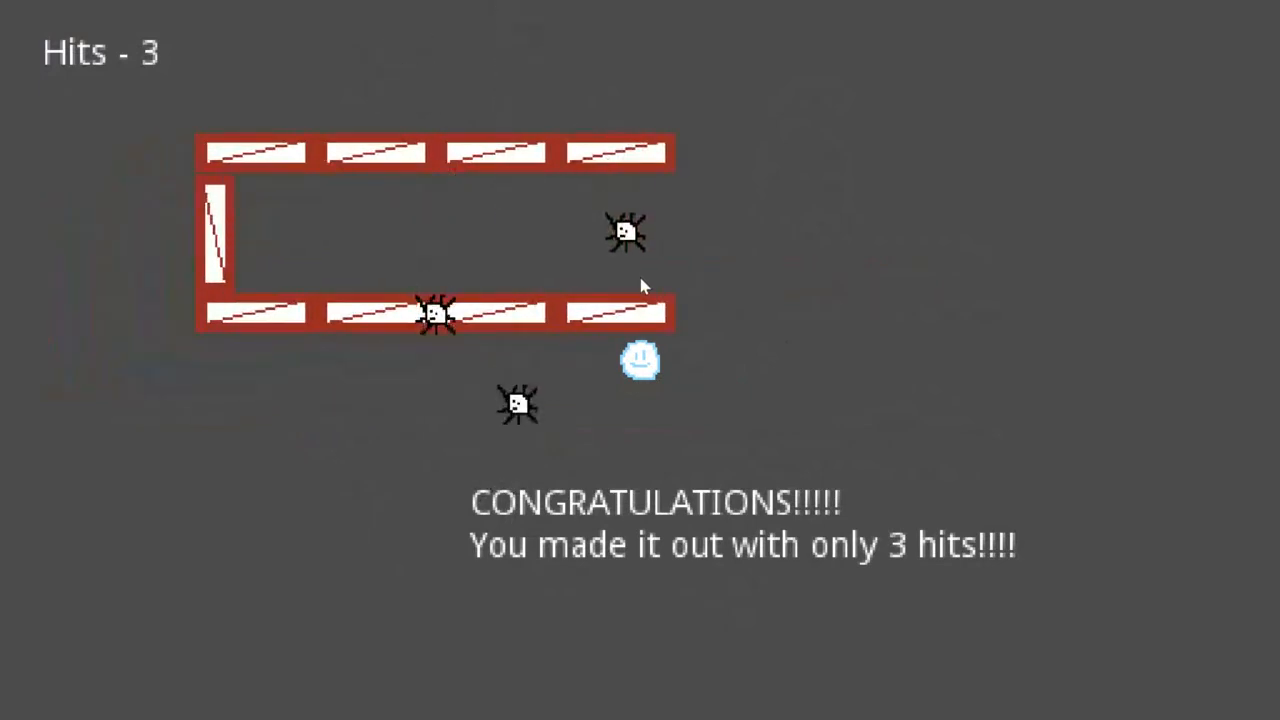
key(alt+F4)
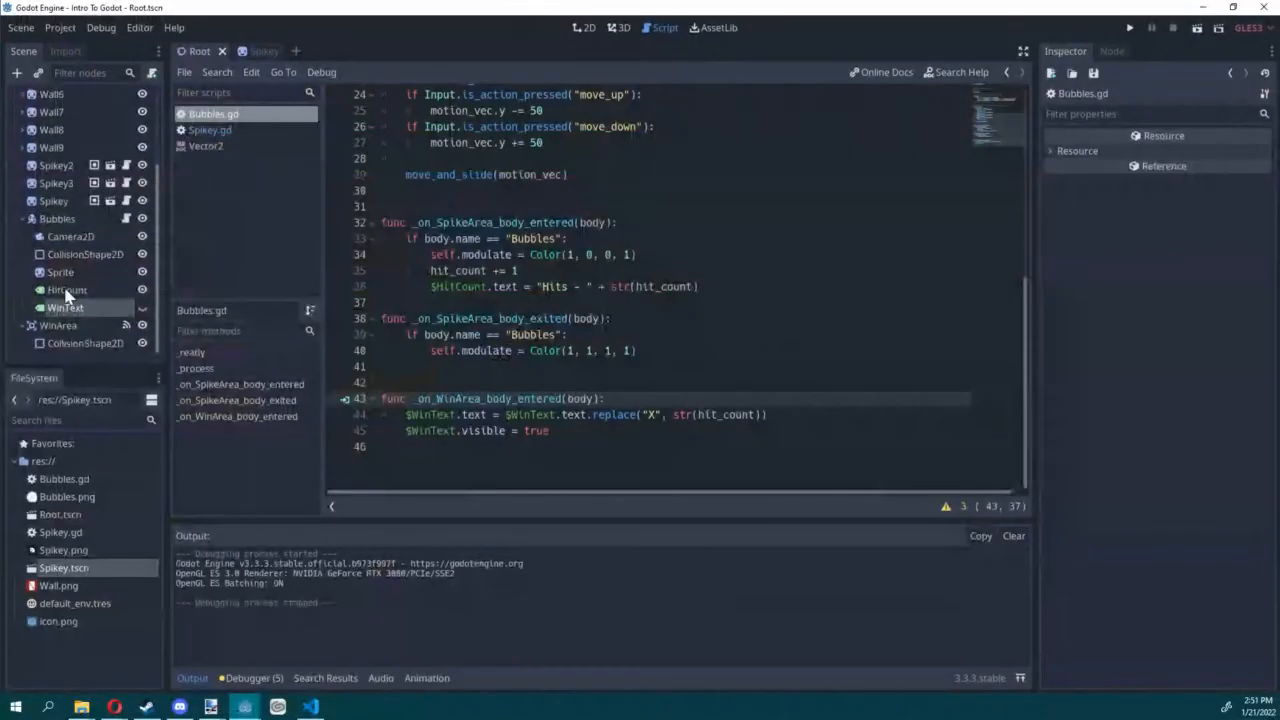
Step: Collapse the Bubbles node and create a new scene with a 2D Scene root
click(22, 218)
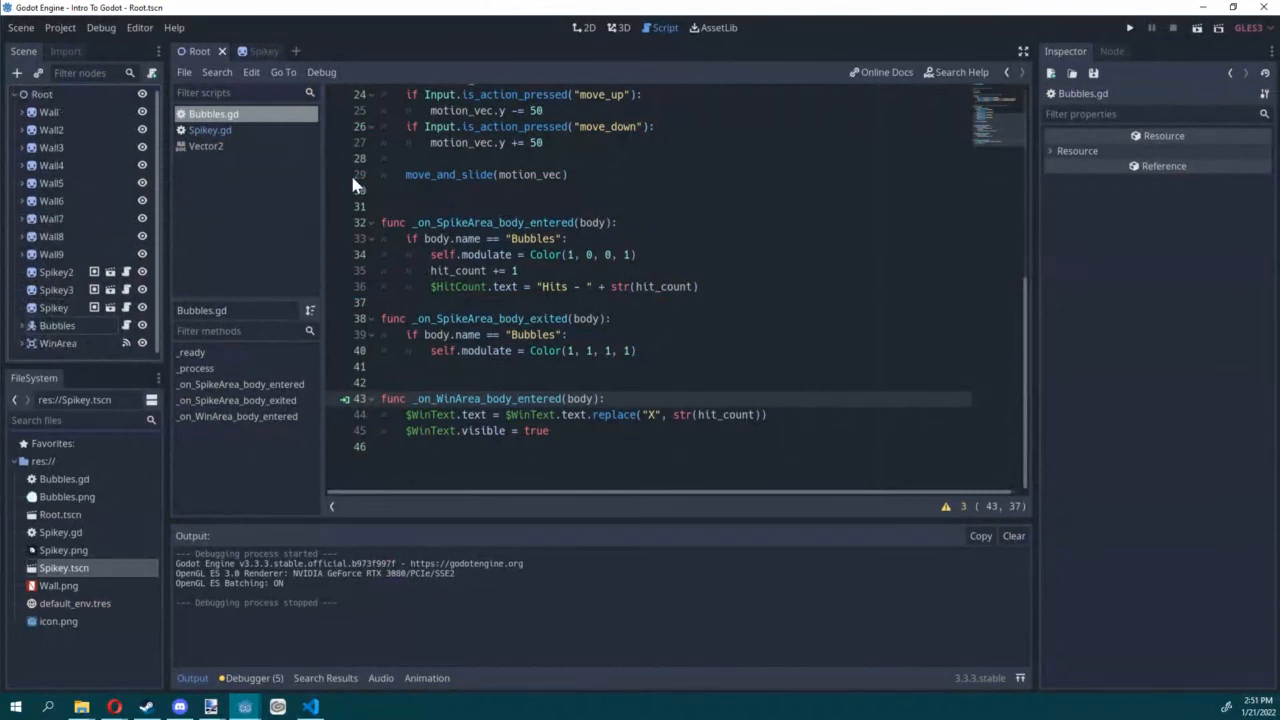
click(293, 51)
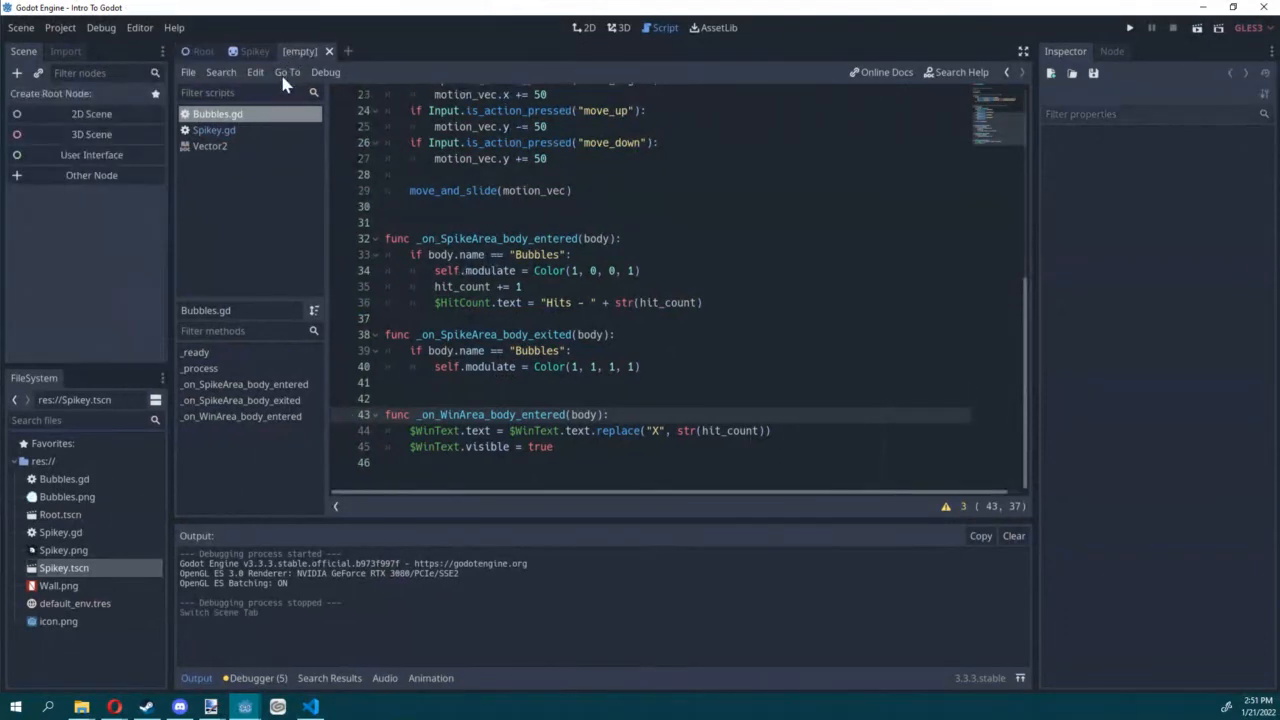
click(328, 51)
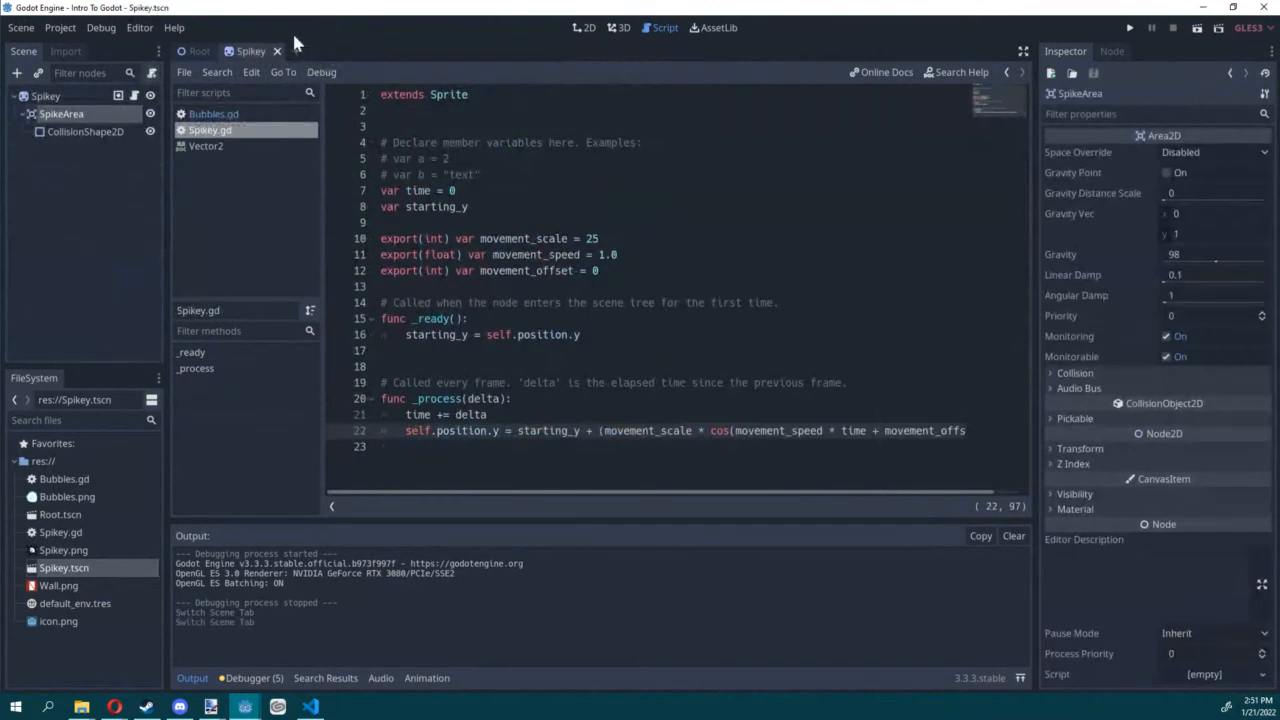
click(295, 51)
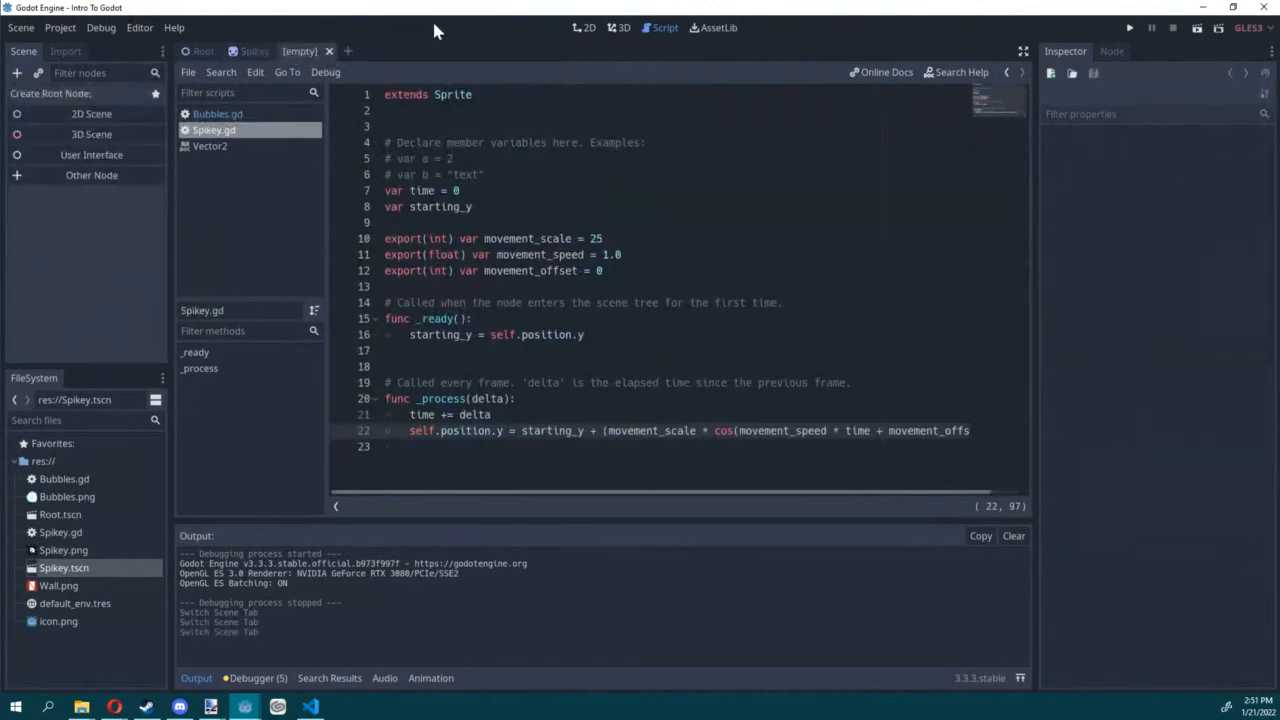
click(120, 114)
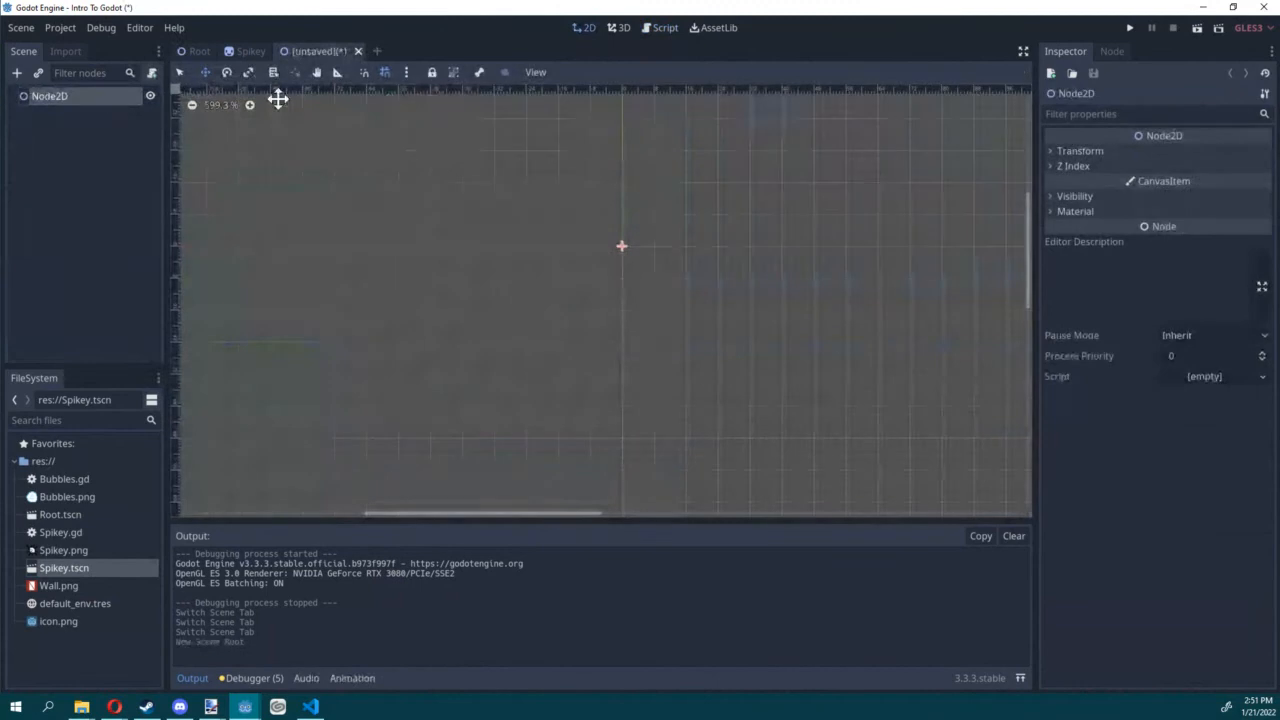
Step: Rename the new scene's root node as Menu and save the scene as Menu.tscn
double_click(51, 97)
text(Men)
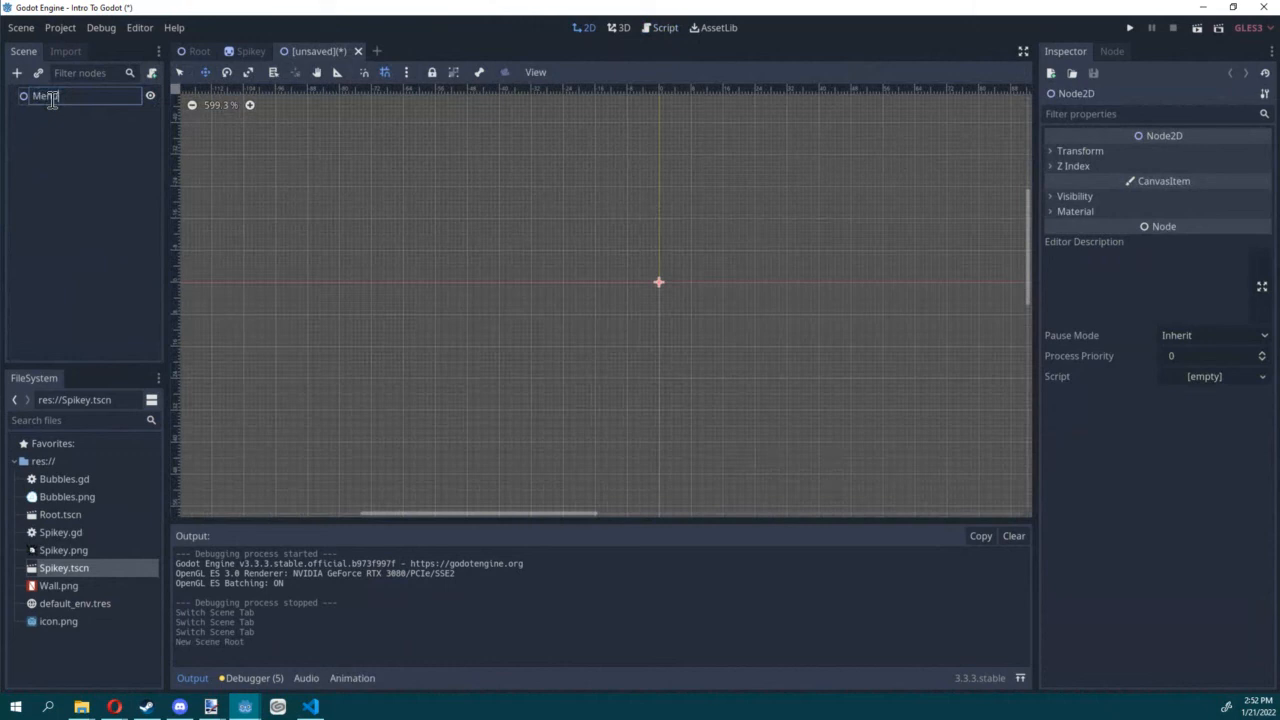
text(u)
key(Return)
key(ctrl+s)
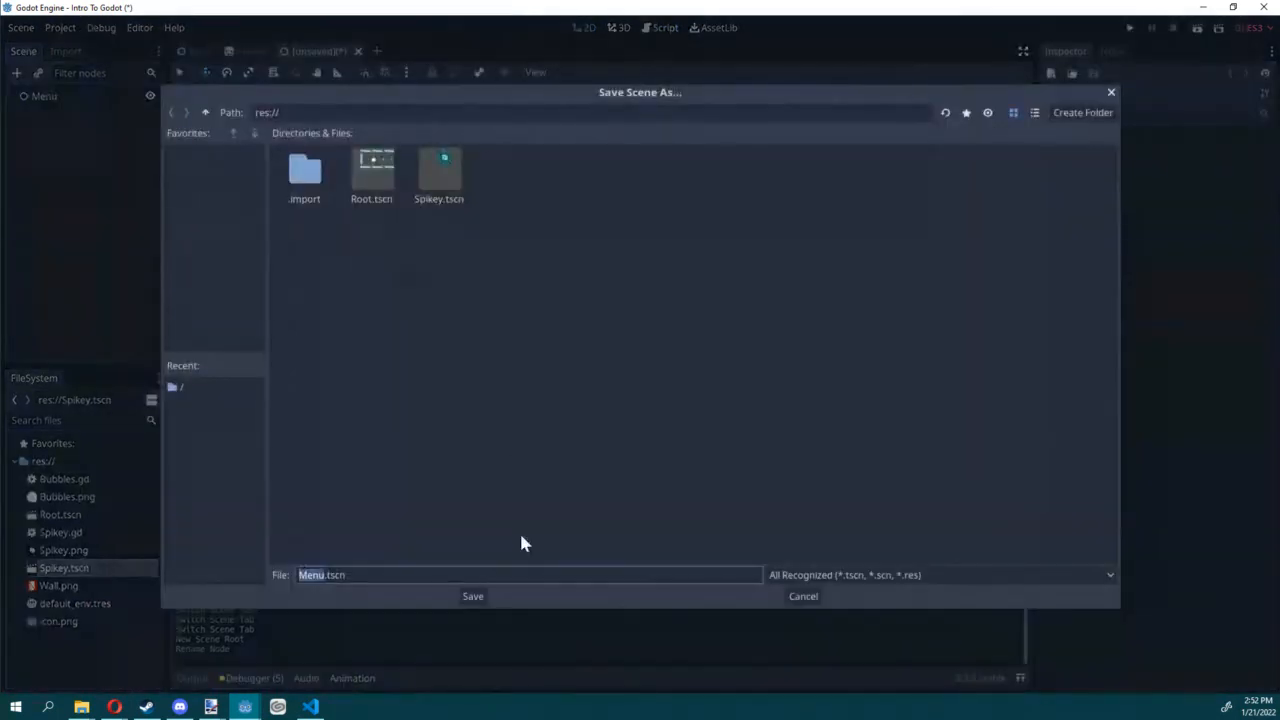
click(472, 597)
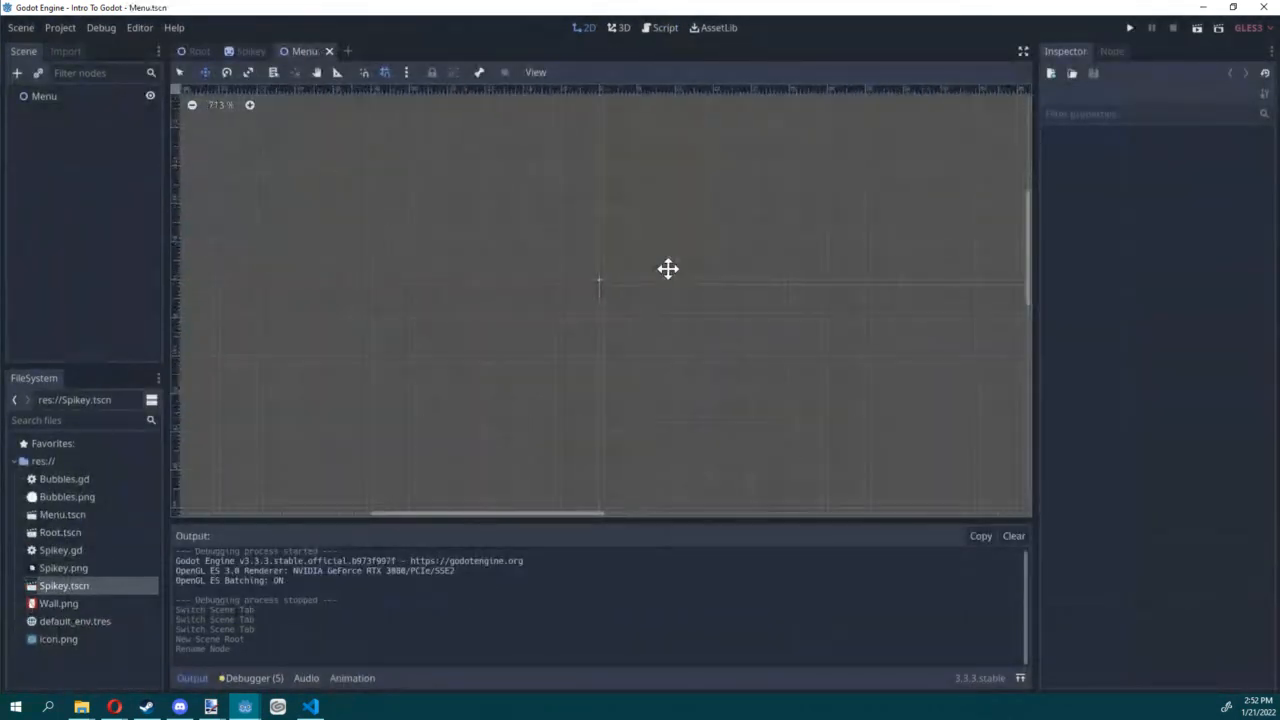
Step: Add a Label under Menu, turn off grid snapping, and move the label to (246, 87)
click(38, 98)
click(16, 73)
double_click(508, 250)
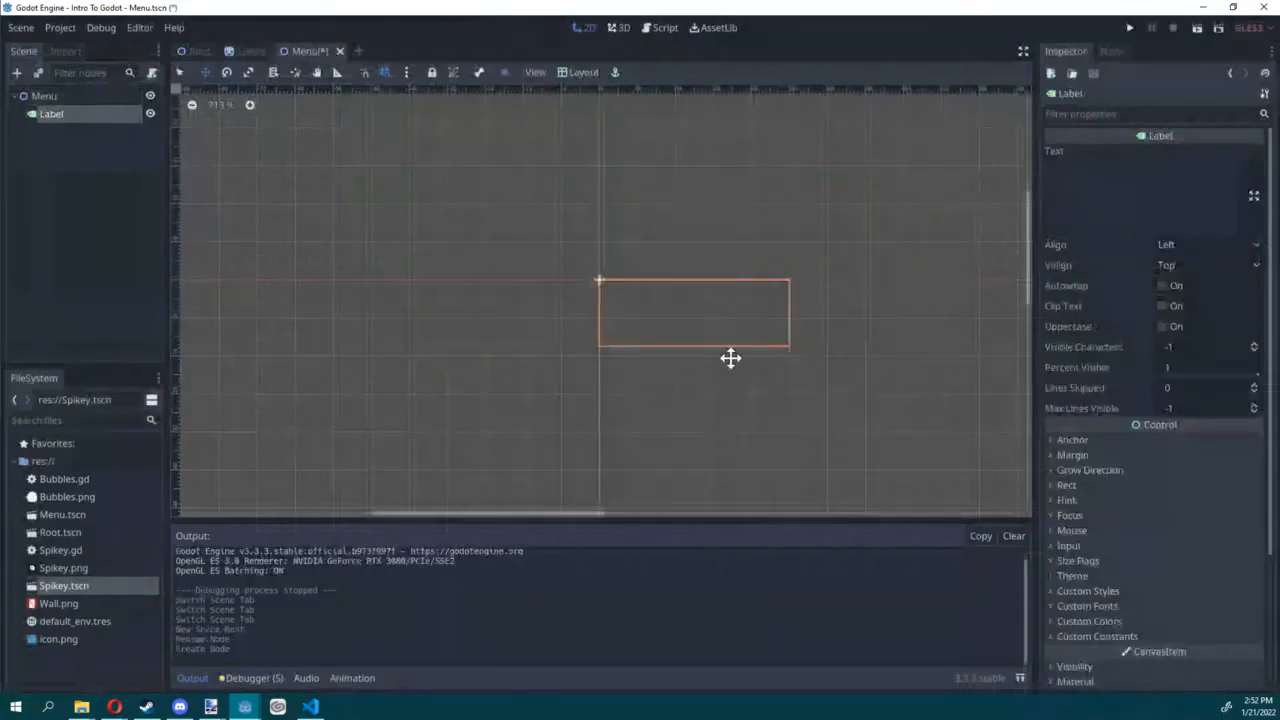
scroll(722, 359, down, 4)
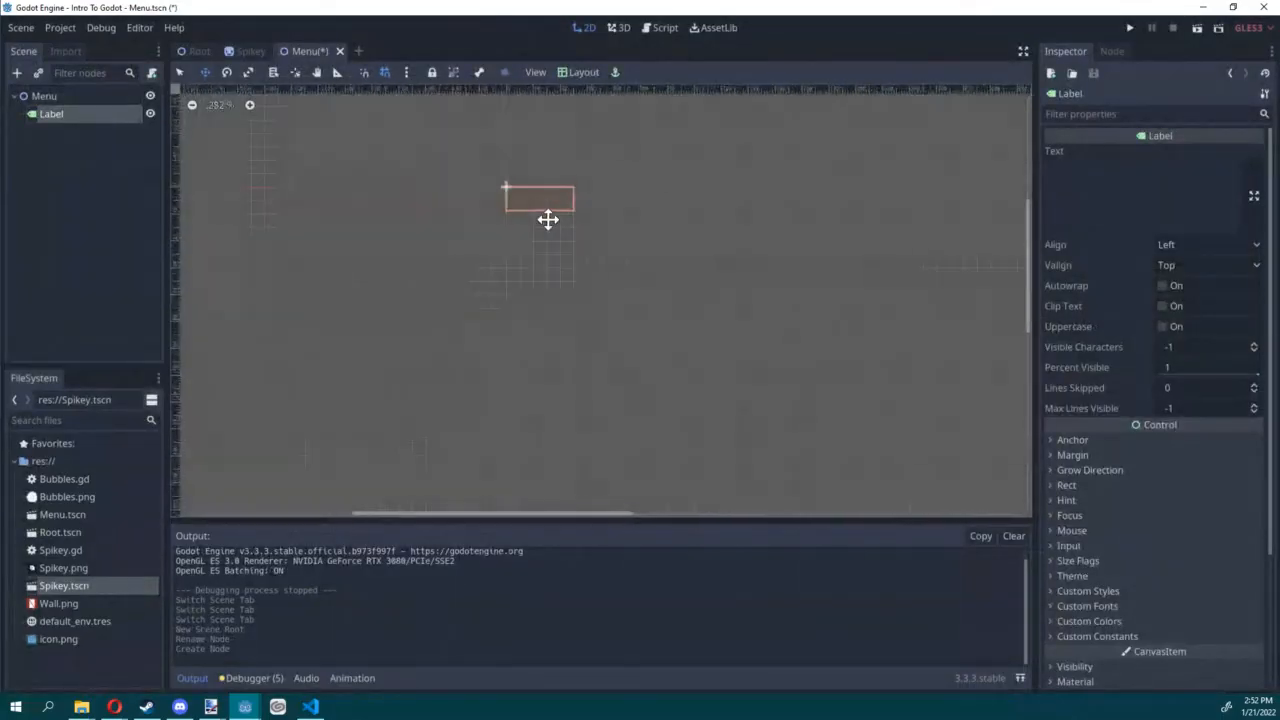
click(386, 73)
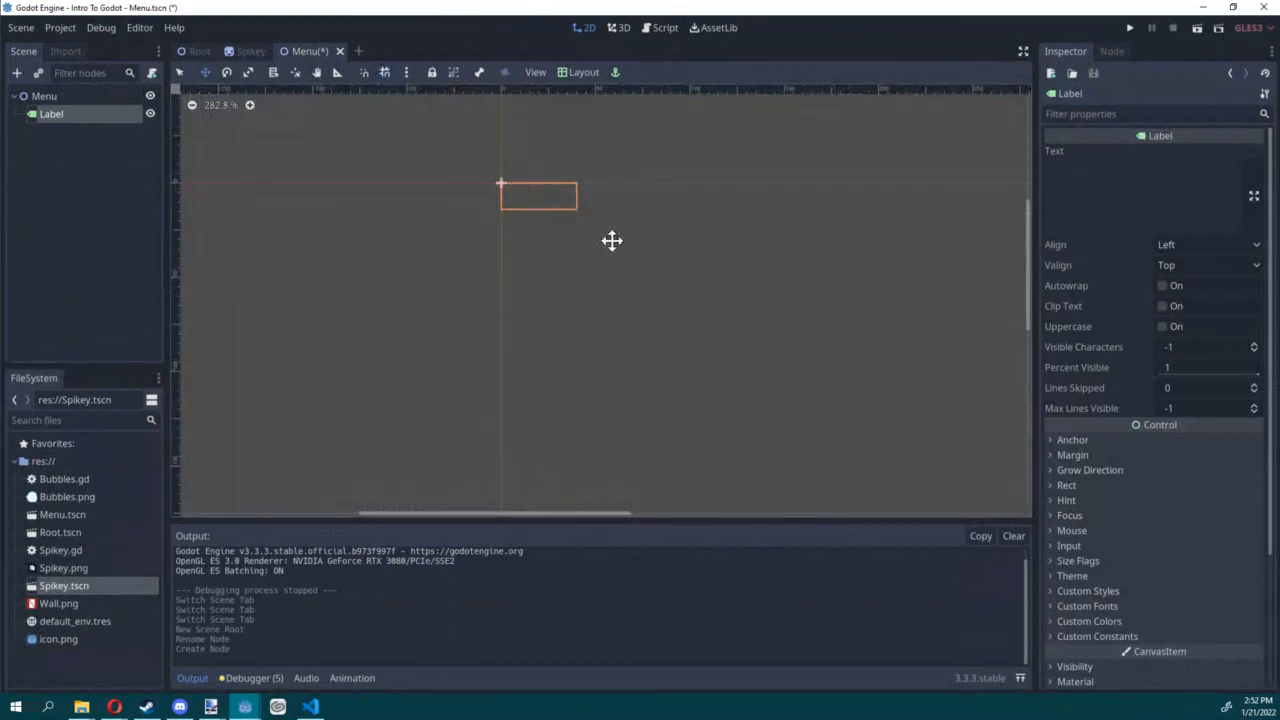
scroll(605, 245, down, 8)
drag(530, 226, 703, 286)
Step: Set the label's text to "Magical spiky cave adventure"
click(1131, 180)
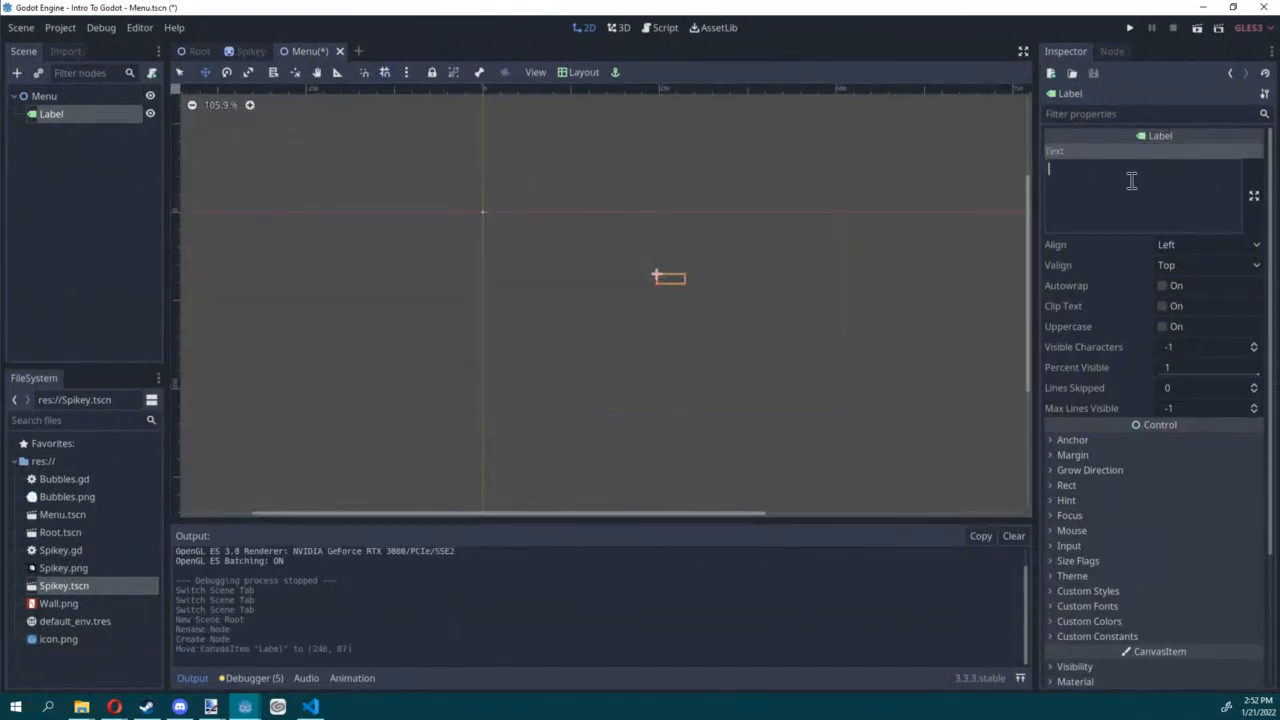
text(Magic)
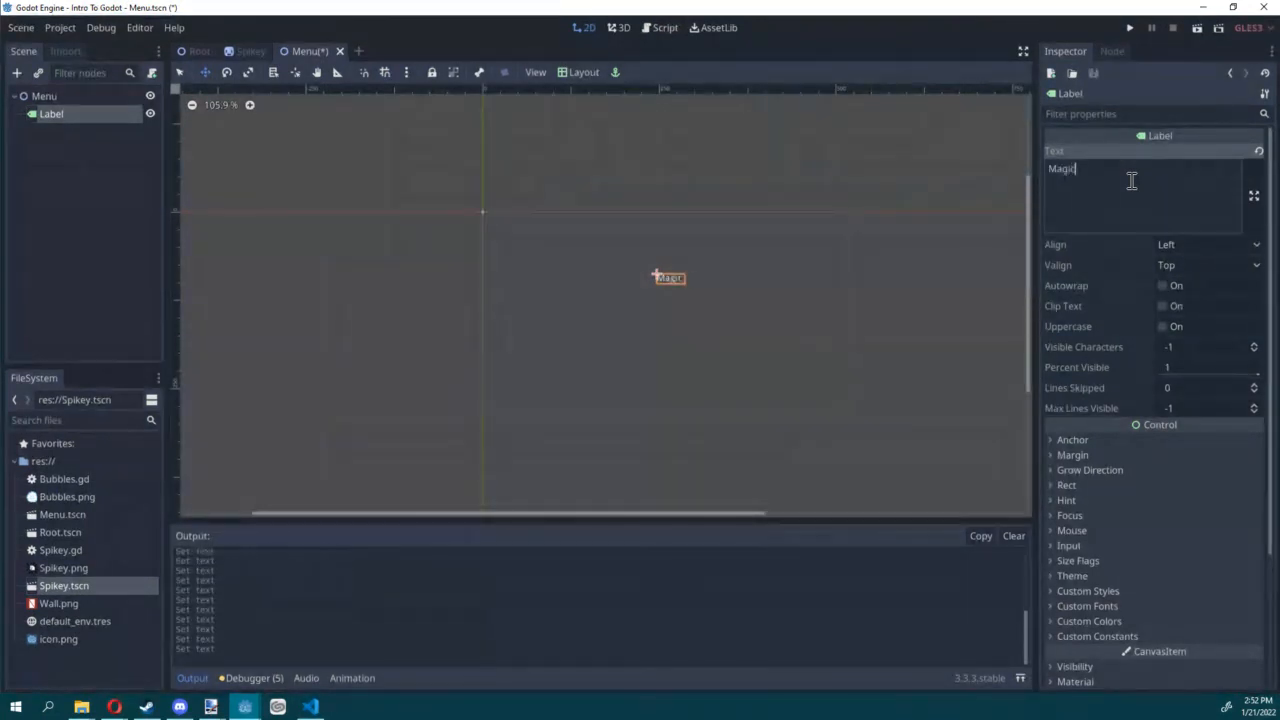
text(al spiky cave adventure)
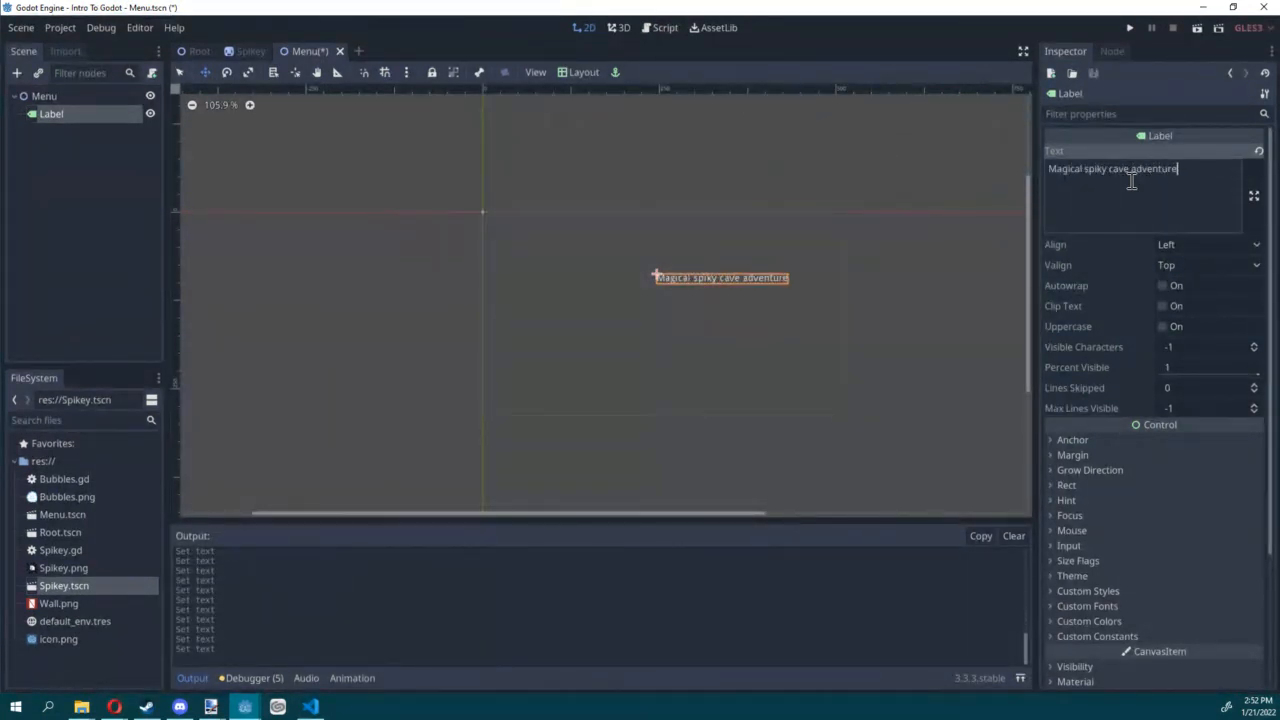
Step: Move the label to (165, 41) in the upper part of the game area and rename its node as Title
drag(786, 309, 755, 280)
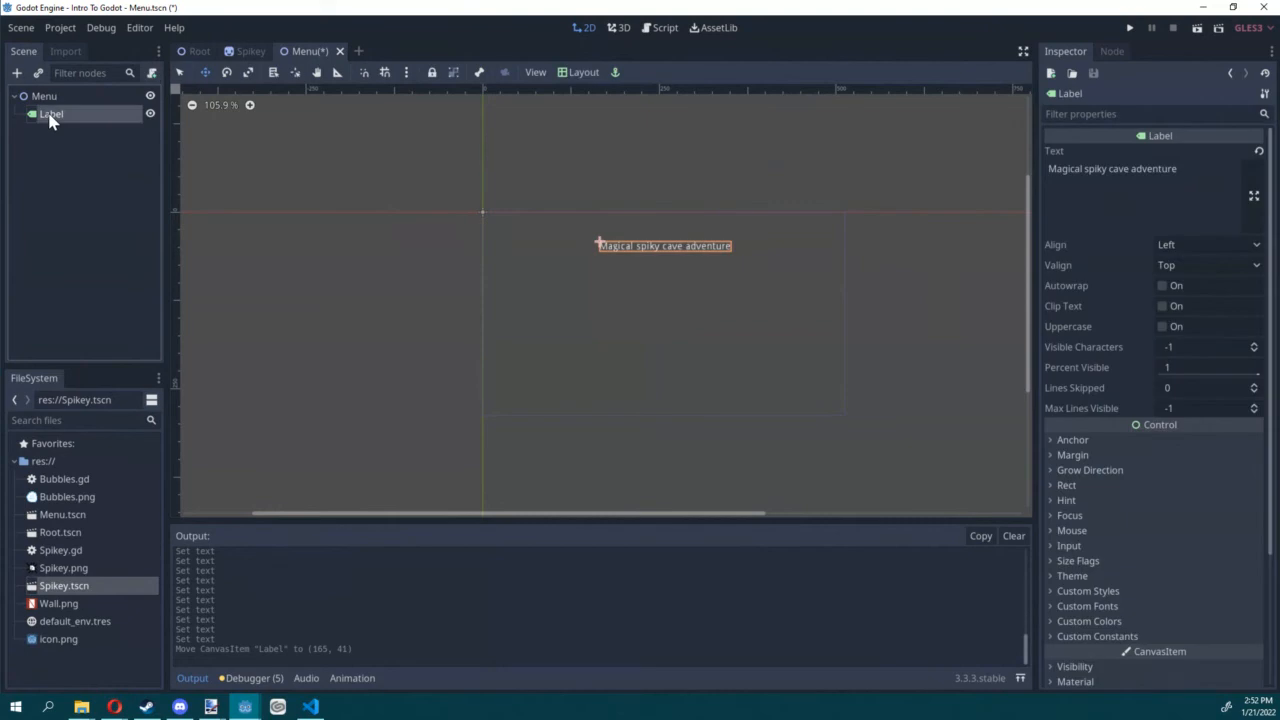
double_click(50, 114)
text(Title)
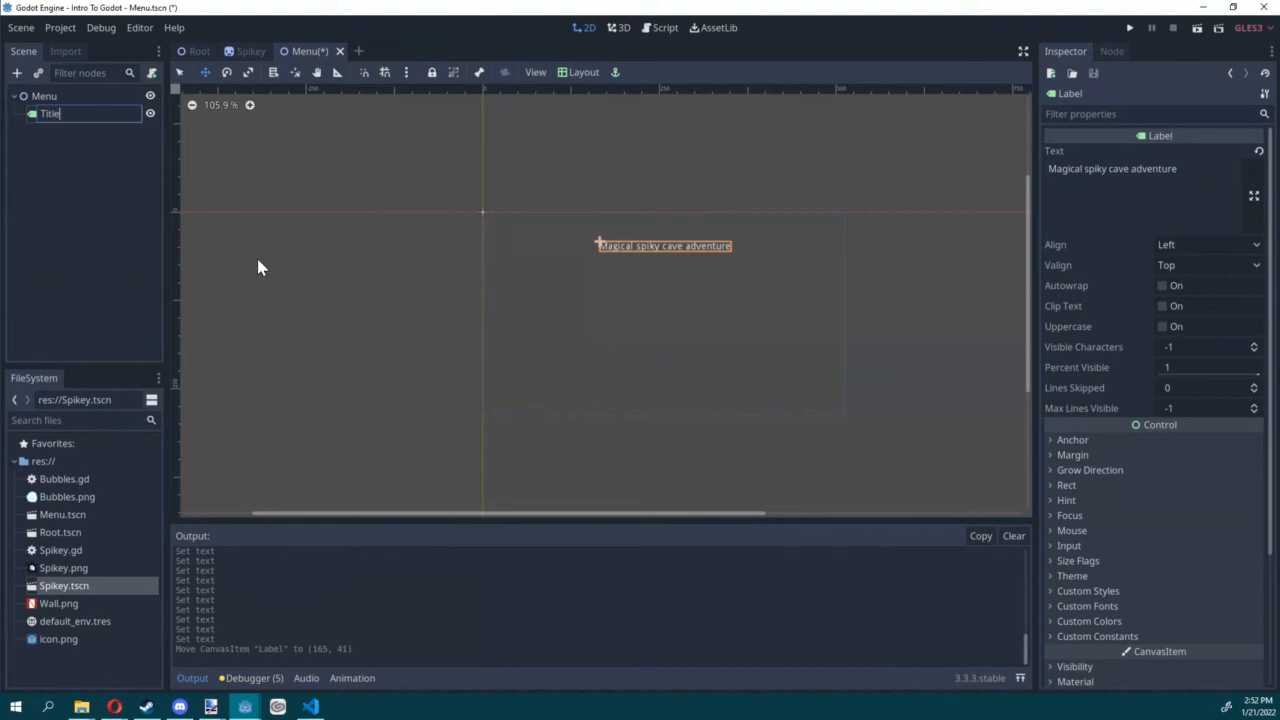
key(Return)
Step: Add a Button node under Menu and place it below the title at (264, 149)
click(43, 97)
click(17, 74)
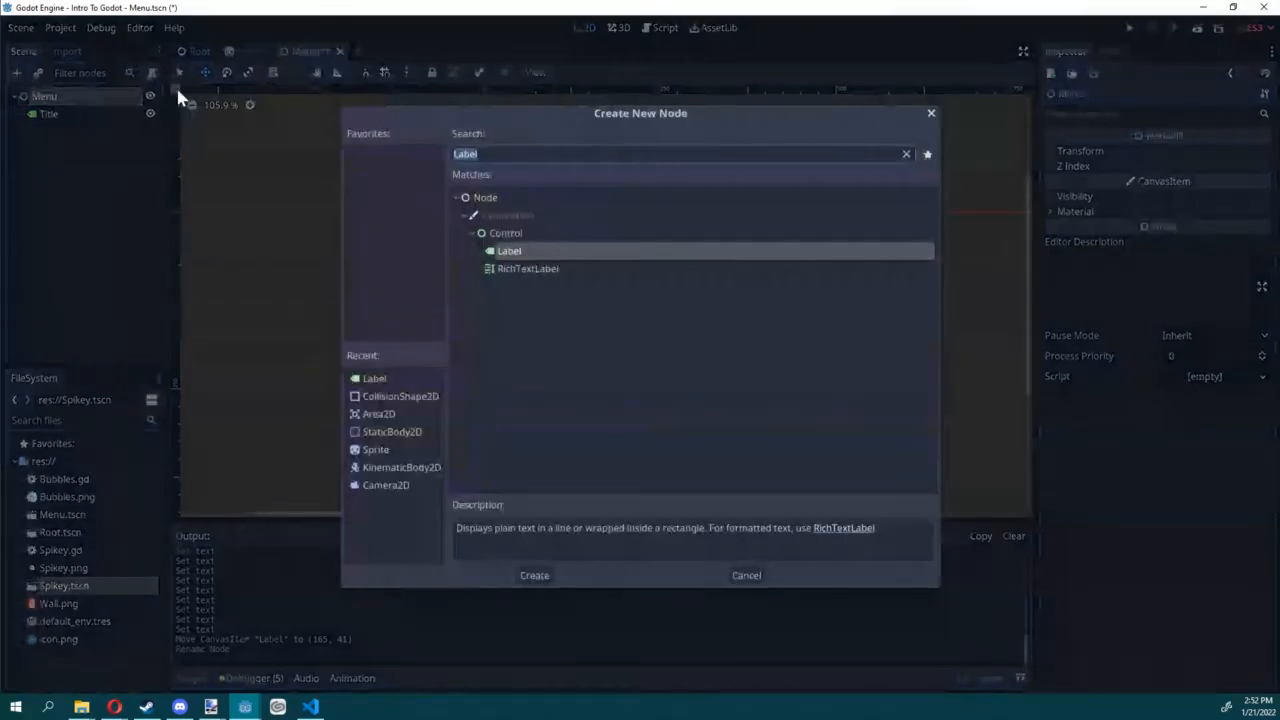
text(button)
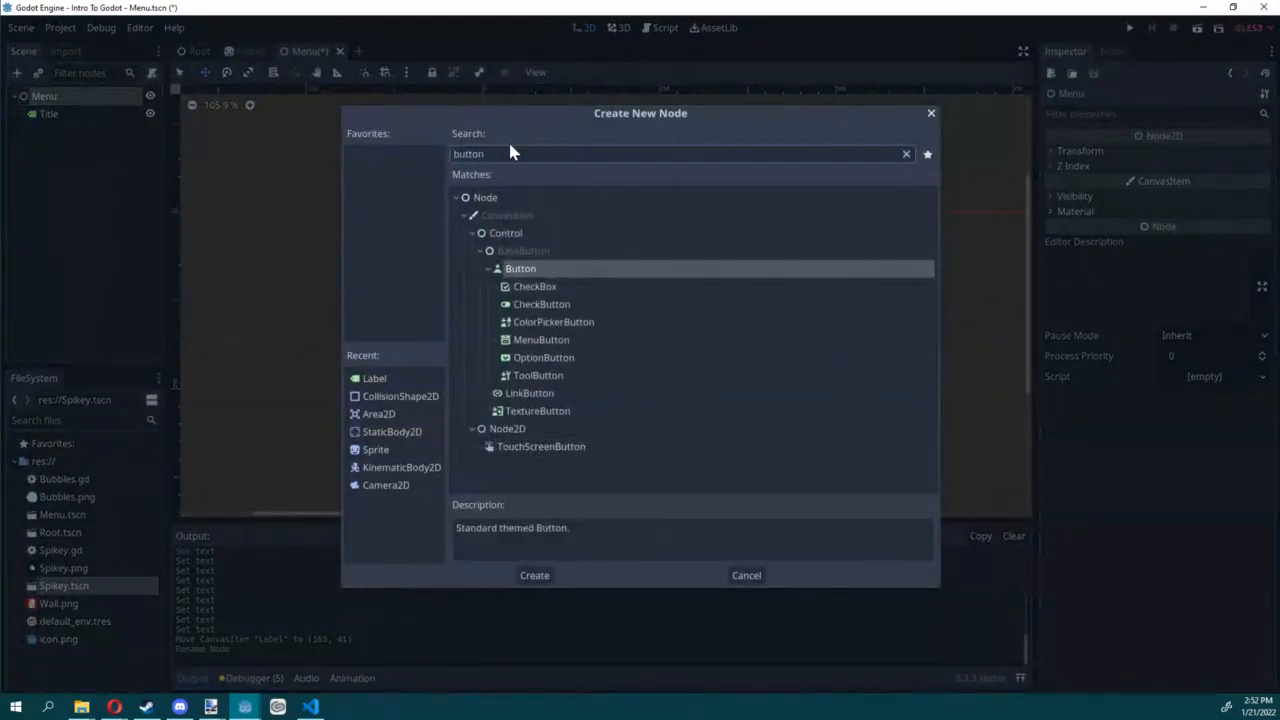
double_click(520, 270)
drag(525, 255, 724, 369)
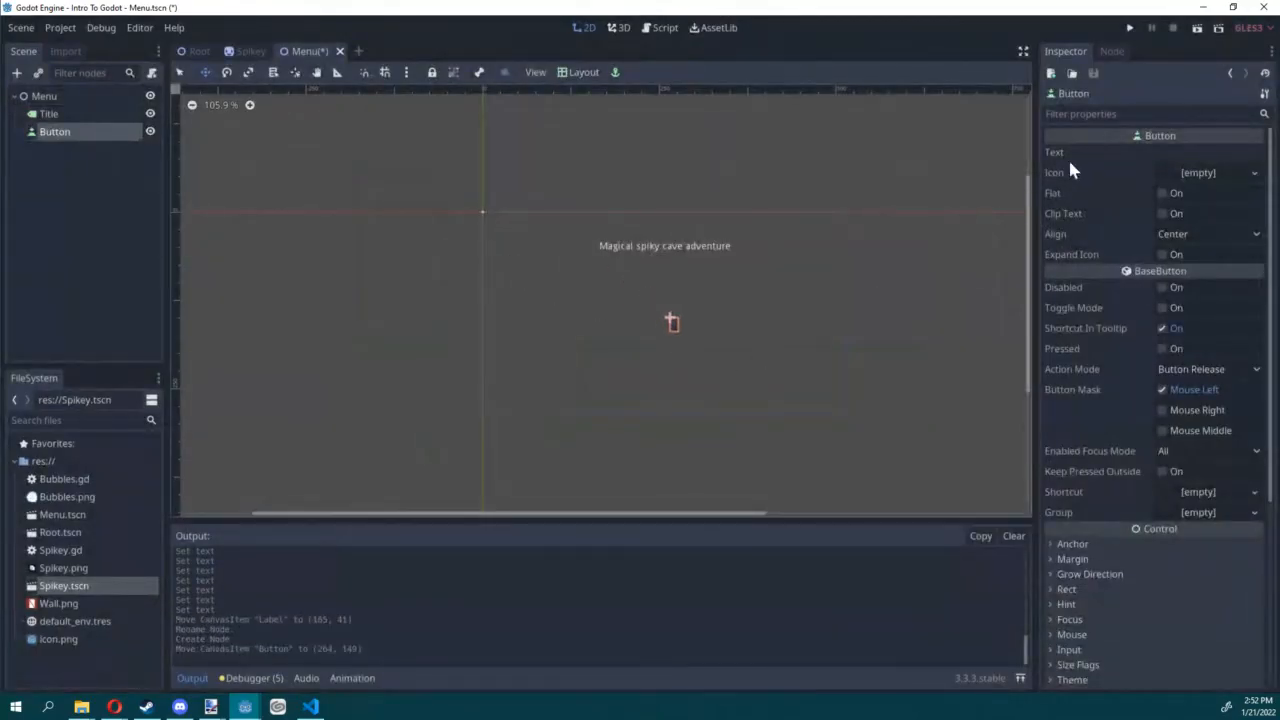
Step: Rename the button node as Start and set its text to "Start"
double_click(58, 137)
text(Start)
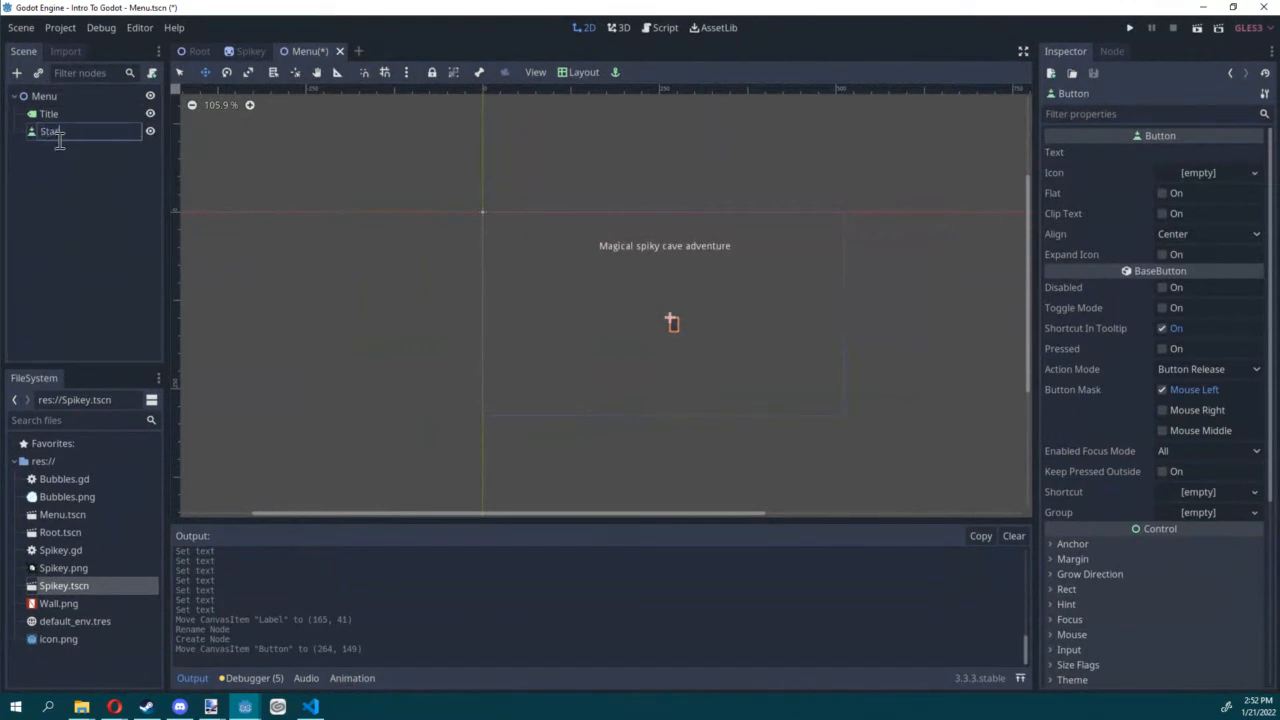
key(Return)
click(1189, 152)
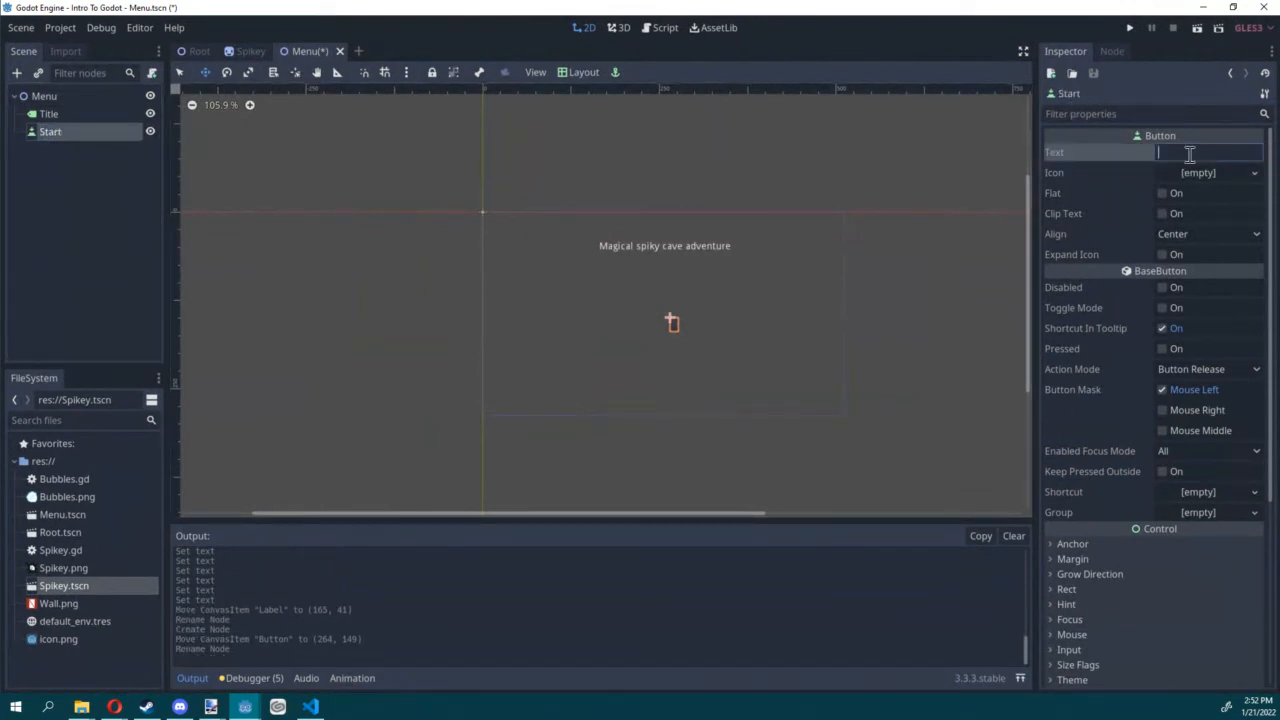
text(Start)
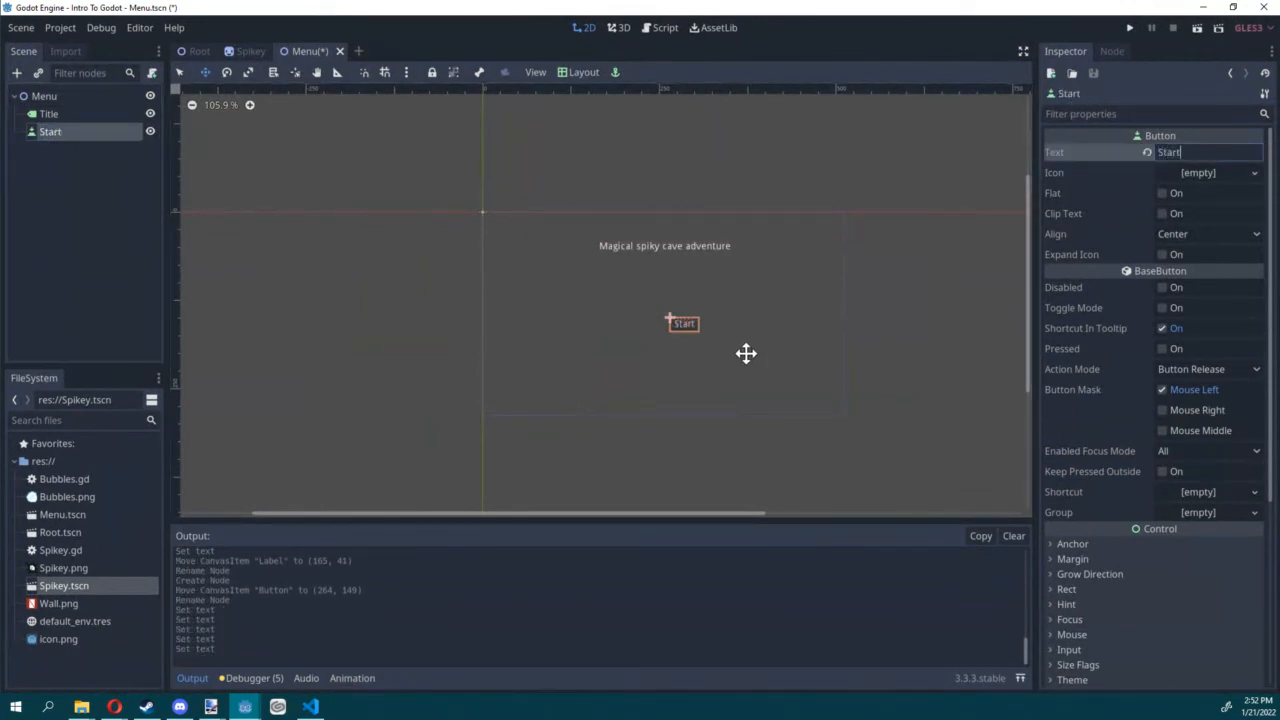
Step: Move the Start button to (237, 131), attach a new GDScript Start.gd to it and save the scene
drag(713, 366, 694, 354)
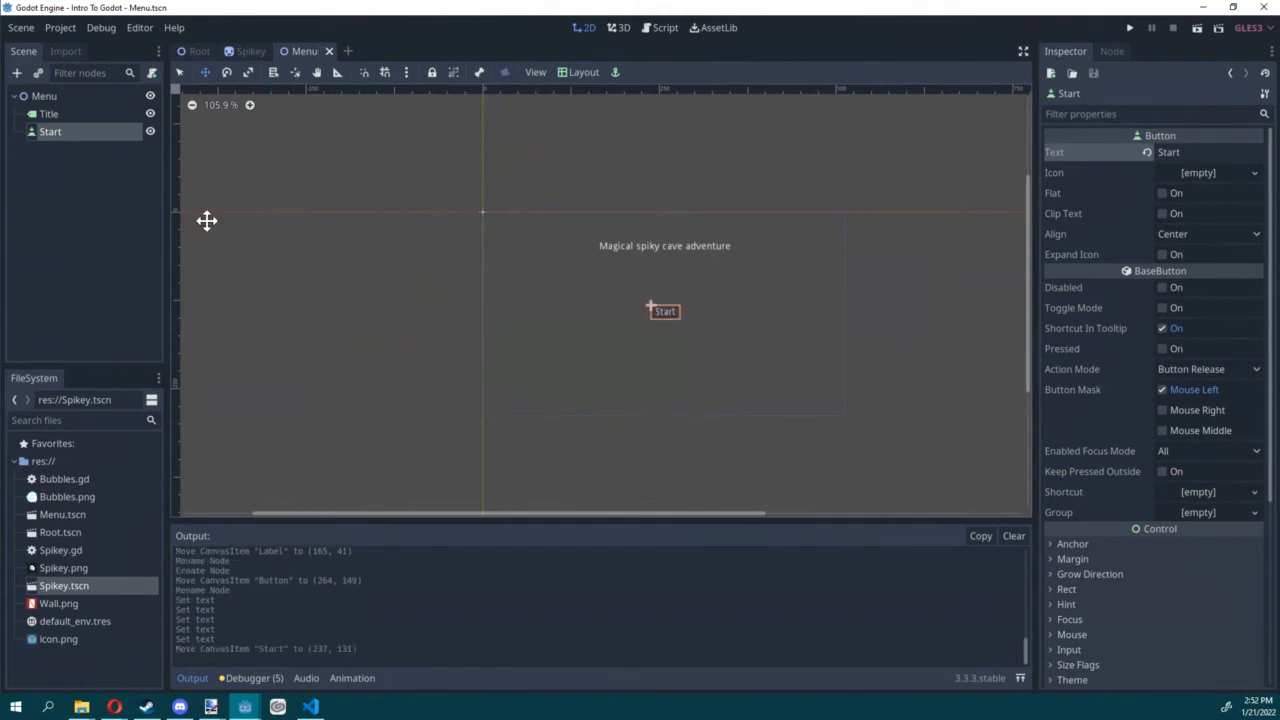
click(151, 73)
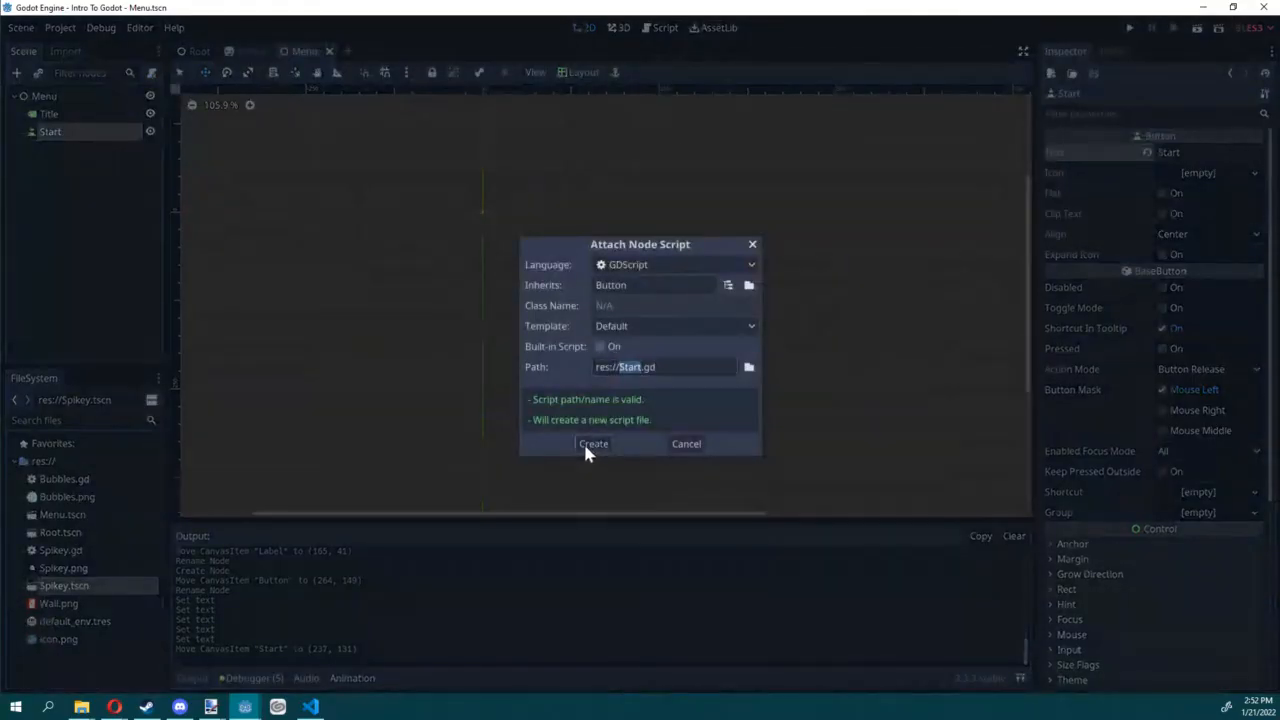
click(590, 444)
key(ctrl+s)
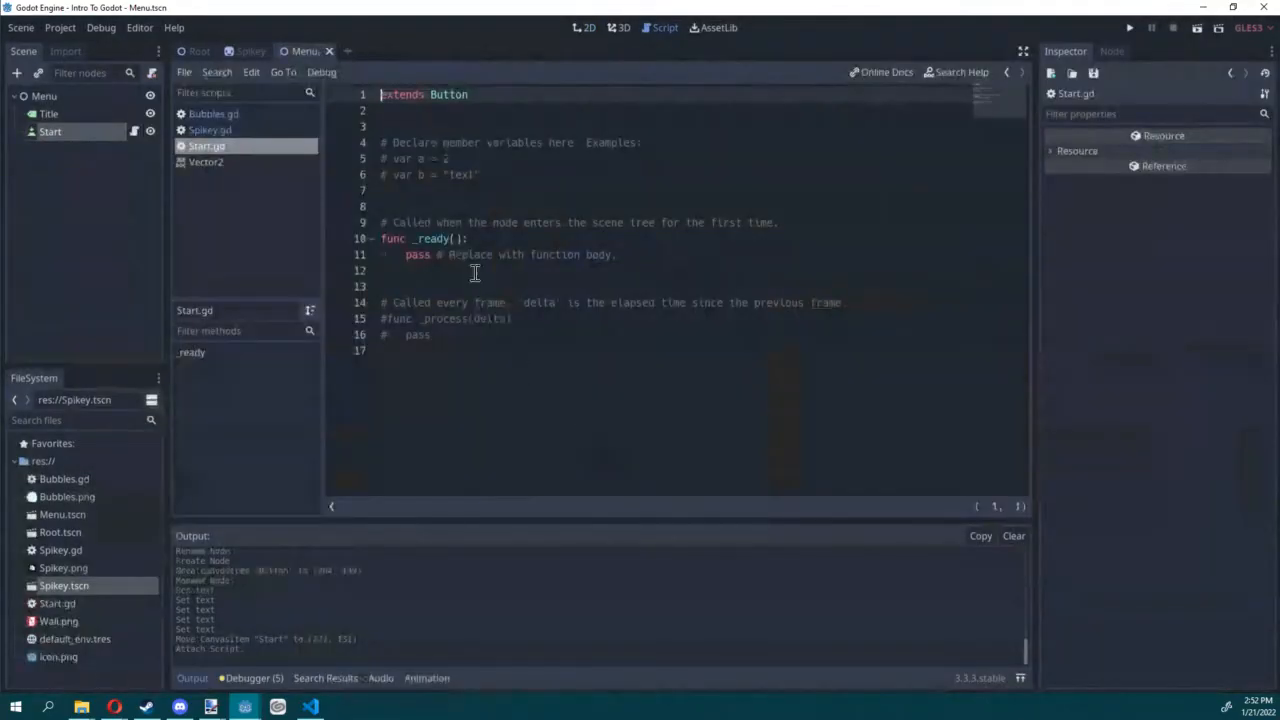
Step: Connect the Start button's pressed() signal to its own script as _on_Start_pressed
click(66, 140)
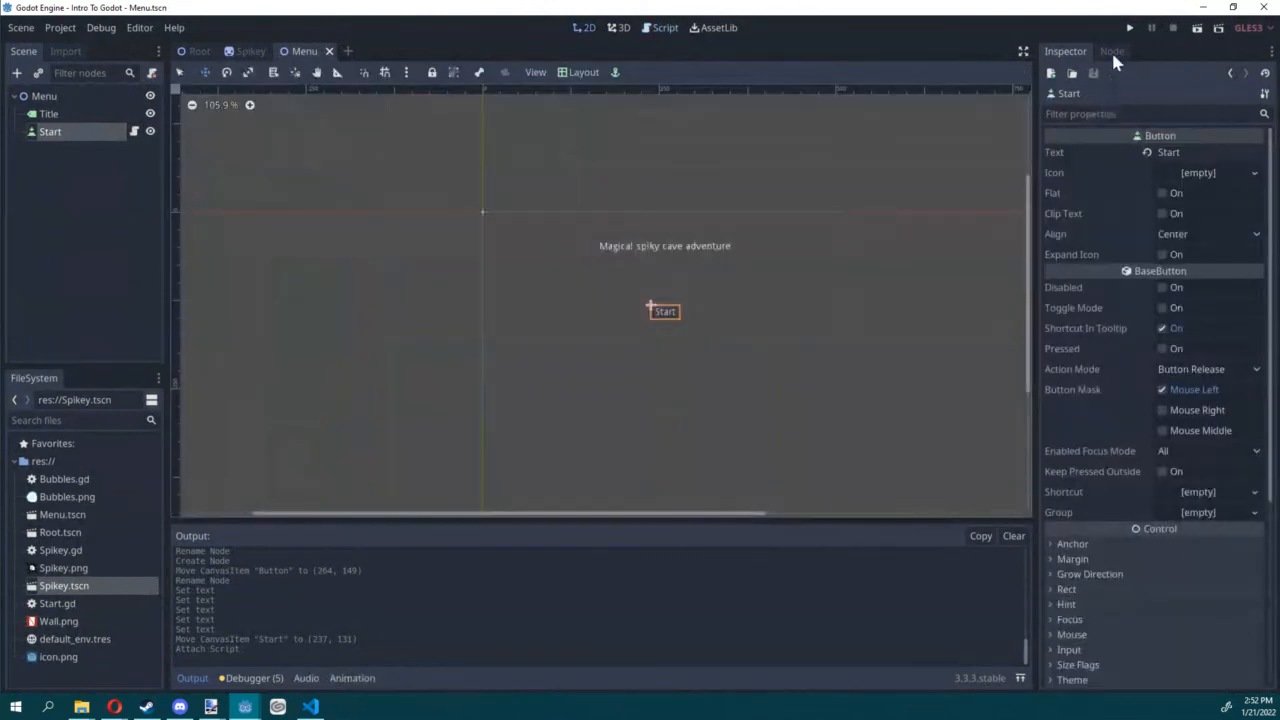
click(1112, 52)
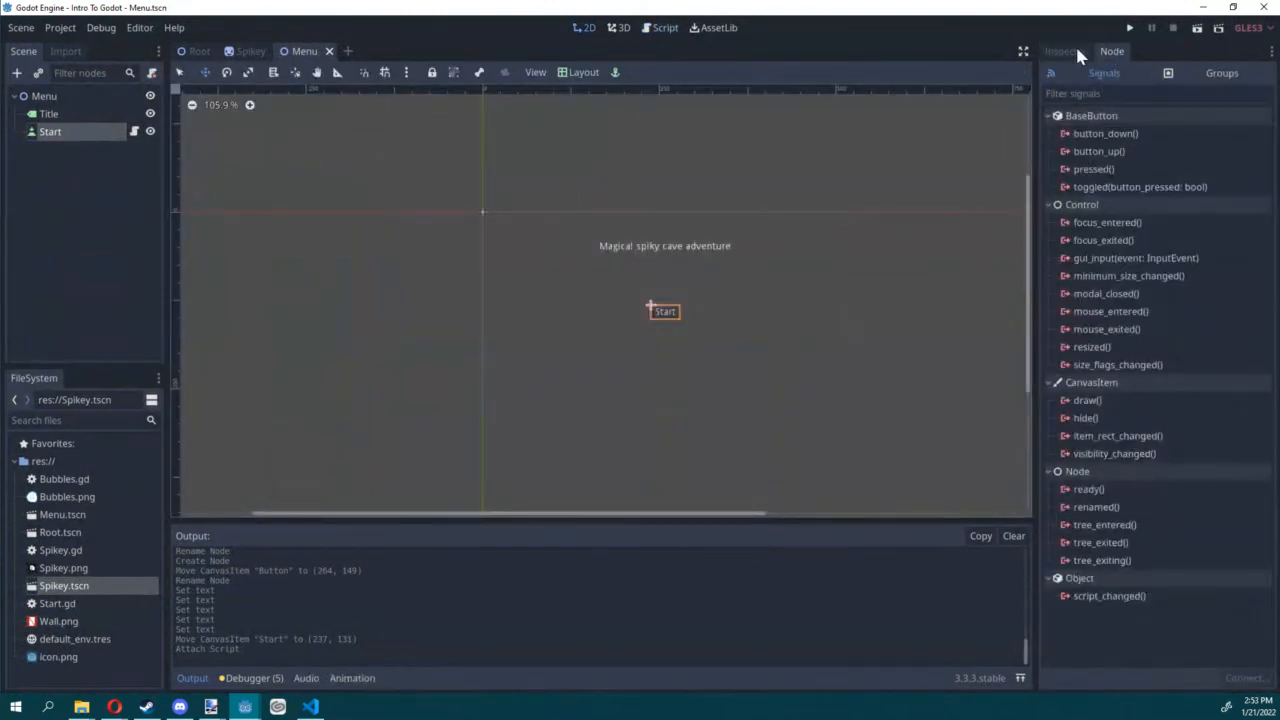
click(1097, 170)
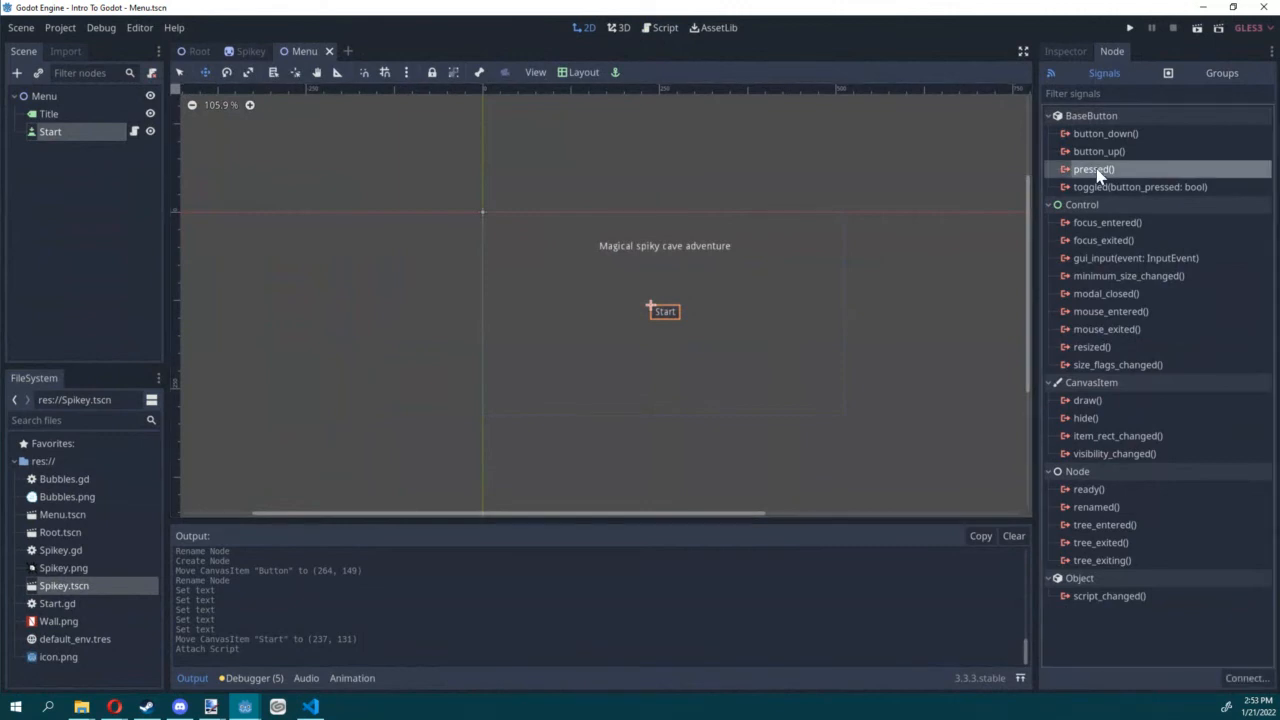
click(1232, 679)
click(568, 509)
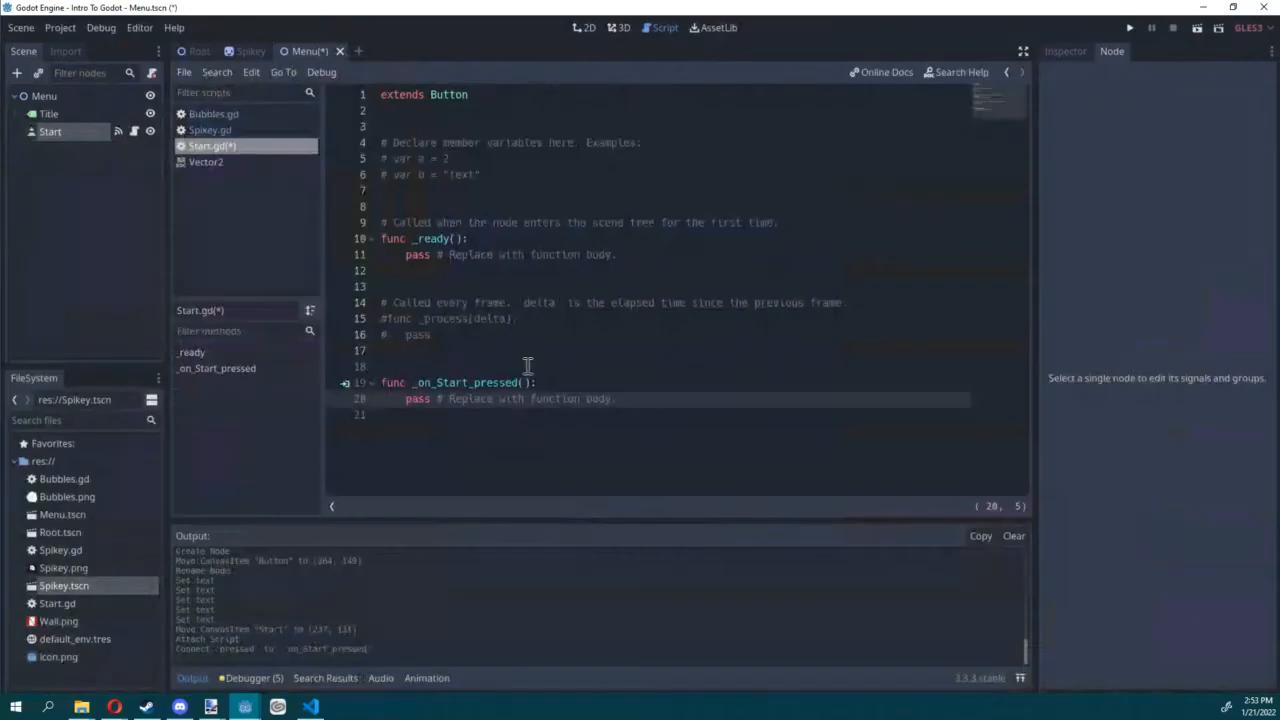
Step: Remove the template code from Start.gd, make _on_Start_pressed() call get_tree().change_scene("res://Root.tscn"), and save
drag(500, 364, 275, 118)
key(BackSpace)
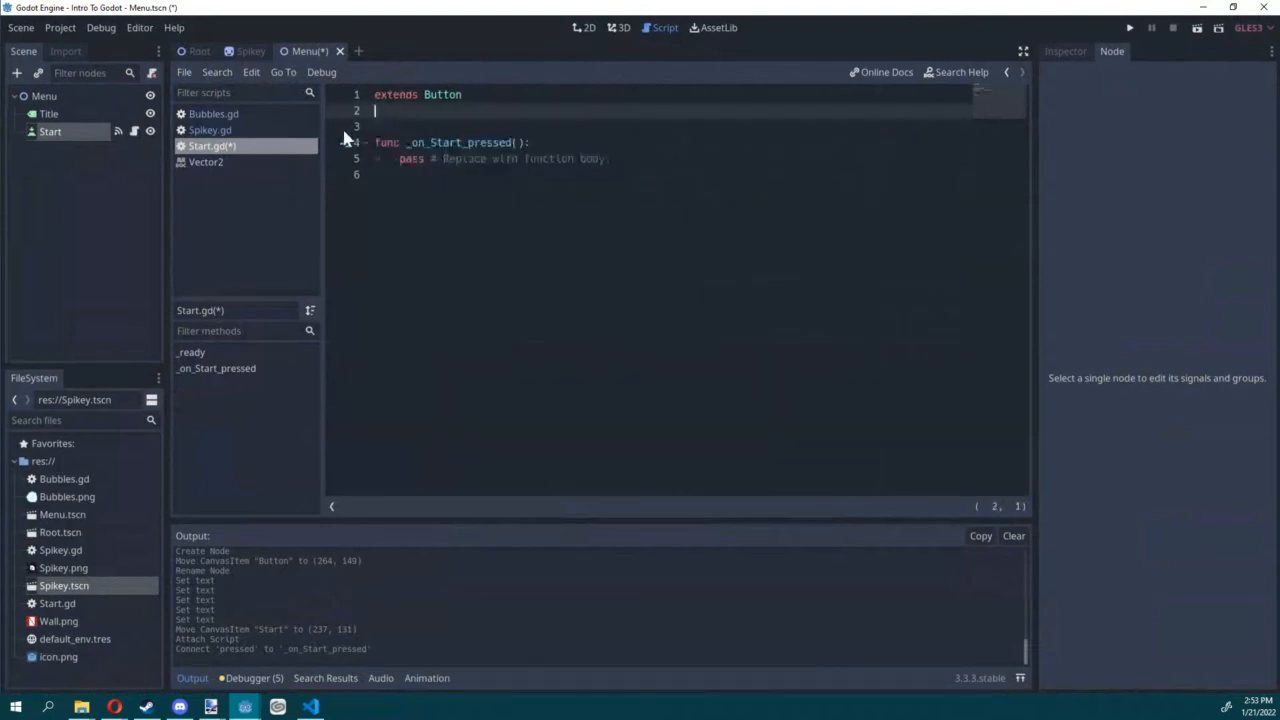
drag(640, 162, 399, 158)
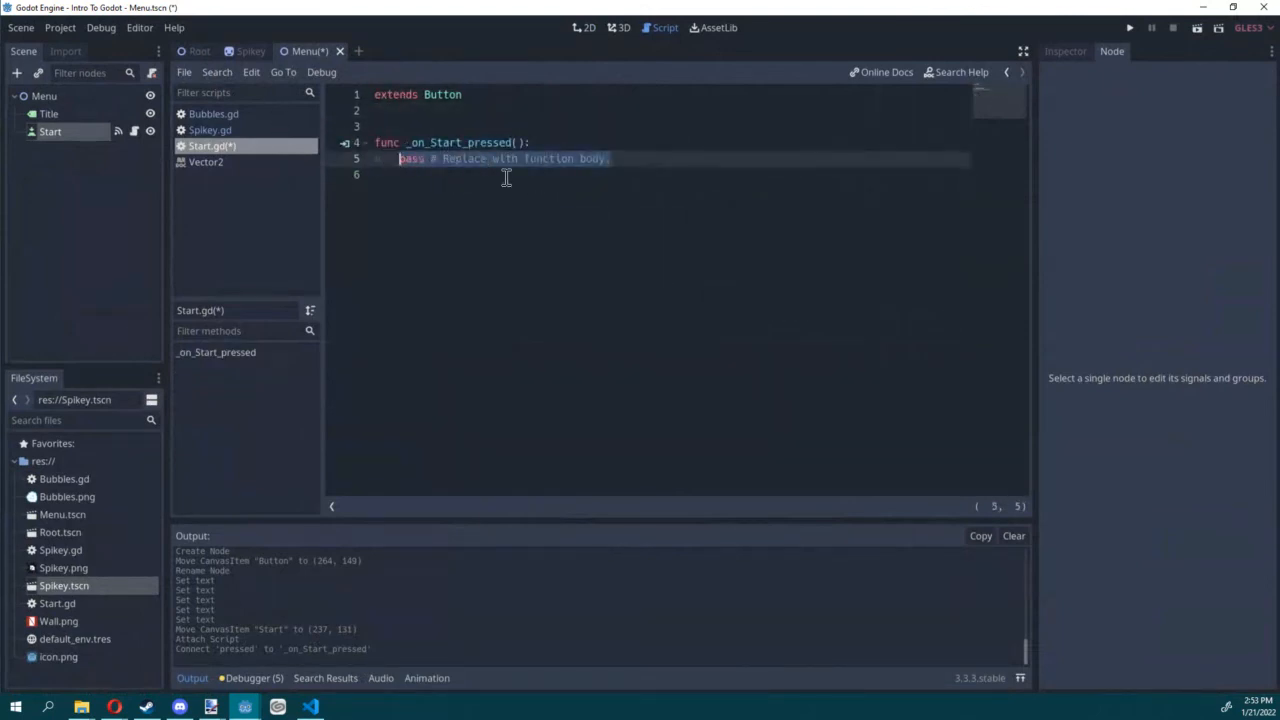
text(g)
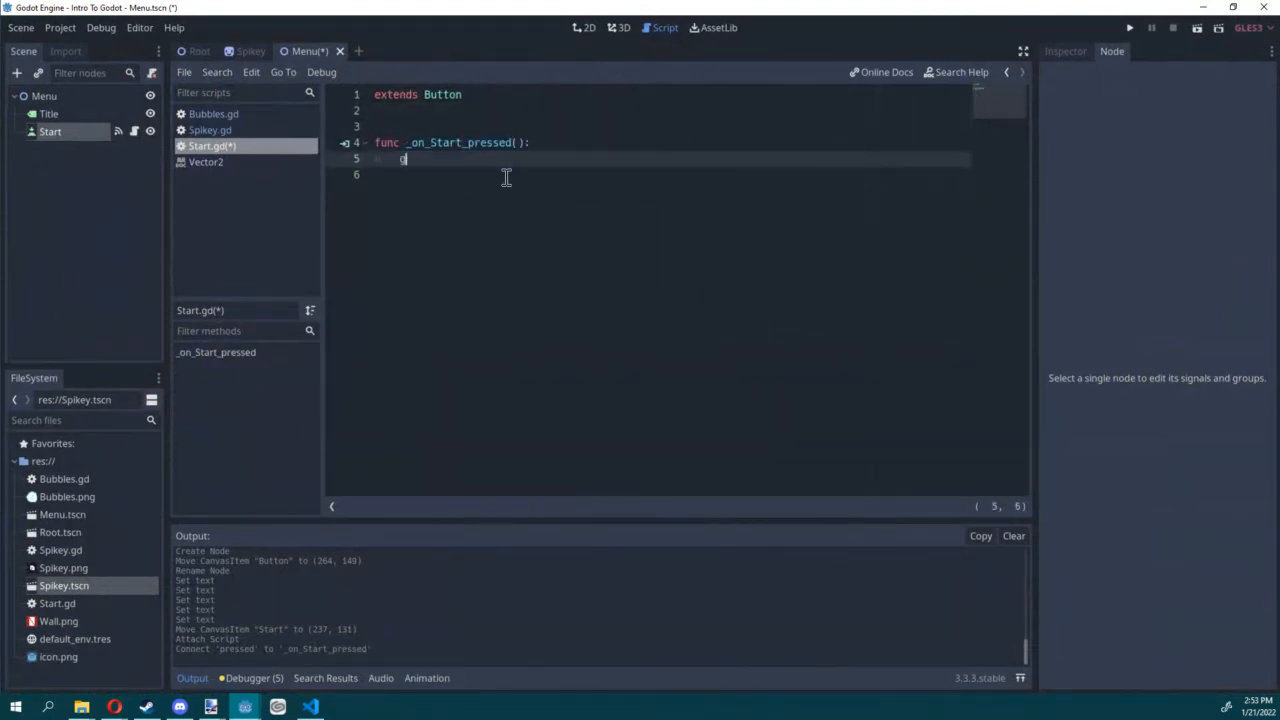
text(et_tree().change_scene()
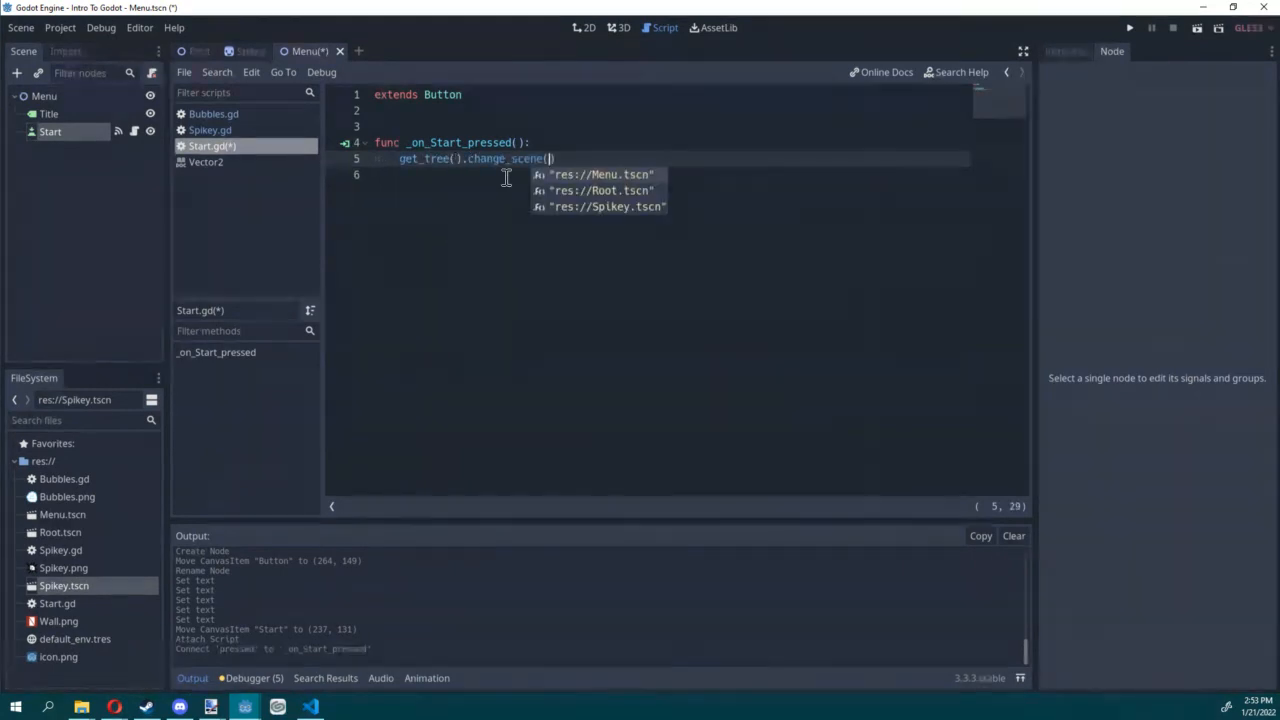
key(Down)
key(Return)
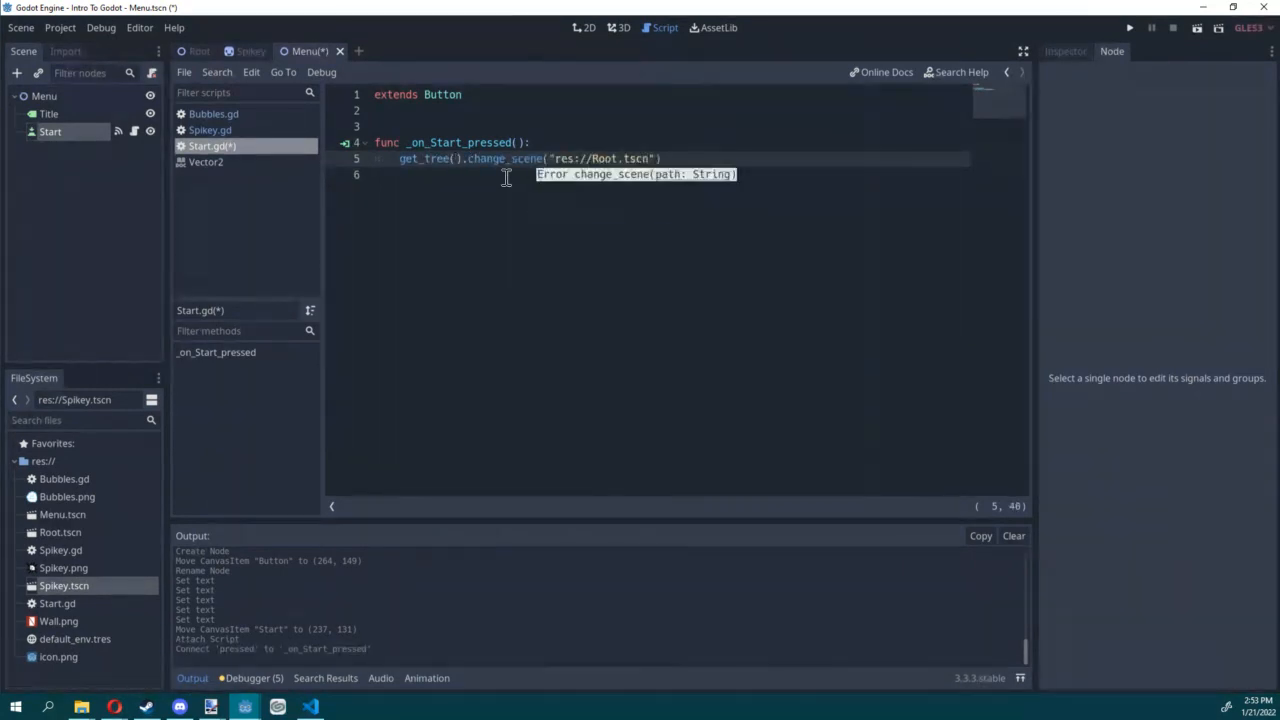
key(ctrl+s)
Step: Test-run the Menu scene, start the game, steer Bubbles past the spikies out of the corridor, and return to the script
click(1197, 29)
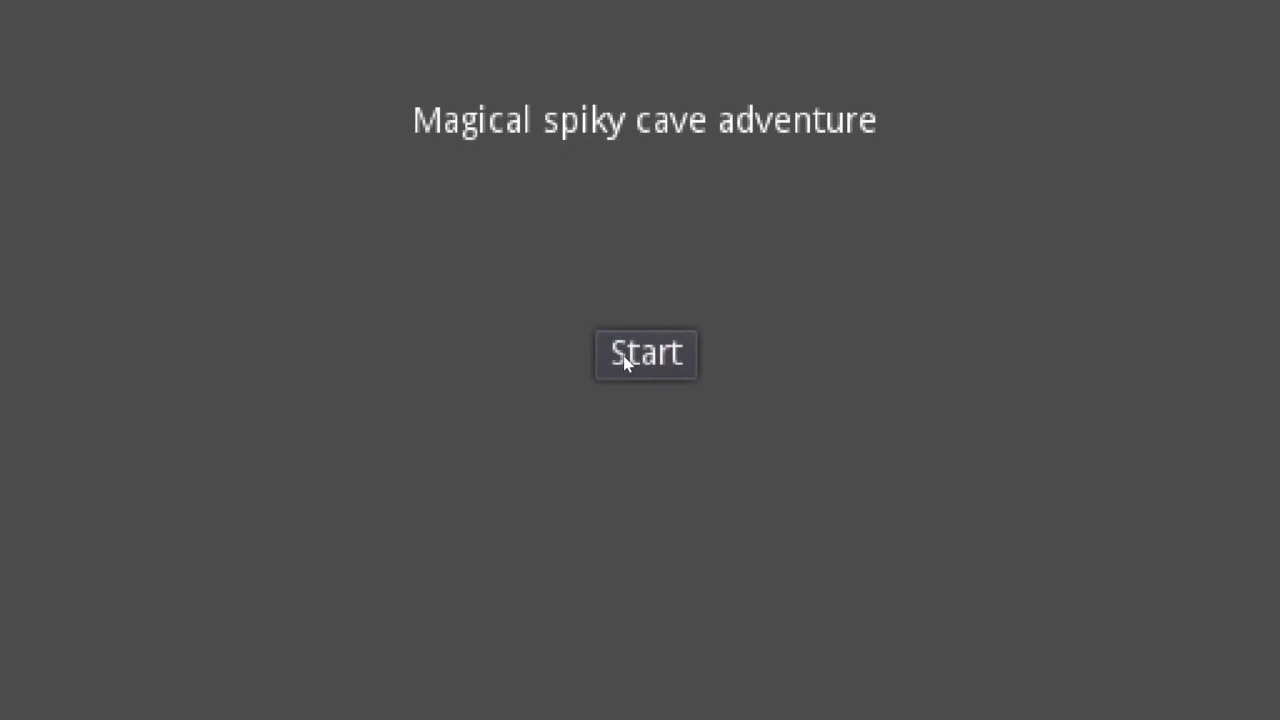
click(654, 357)
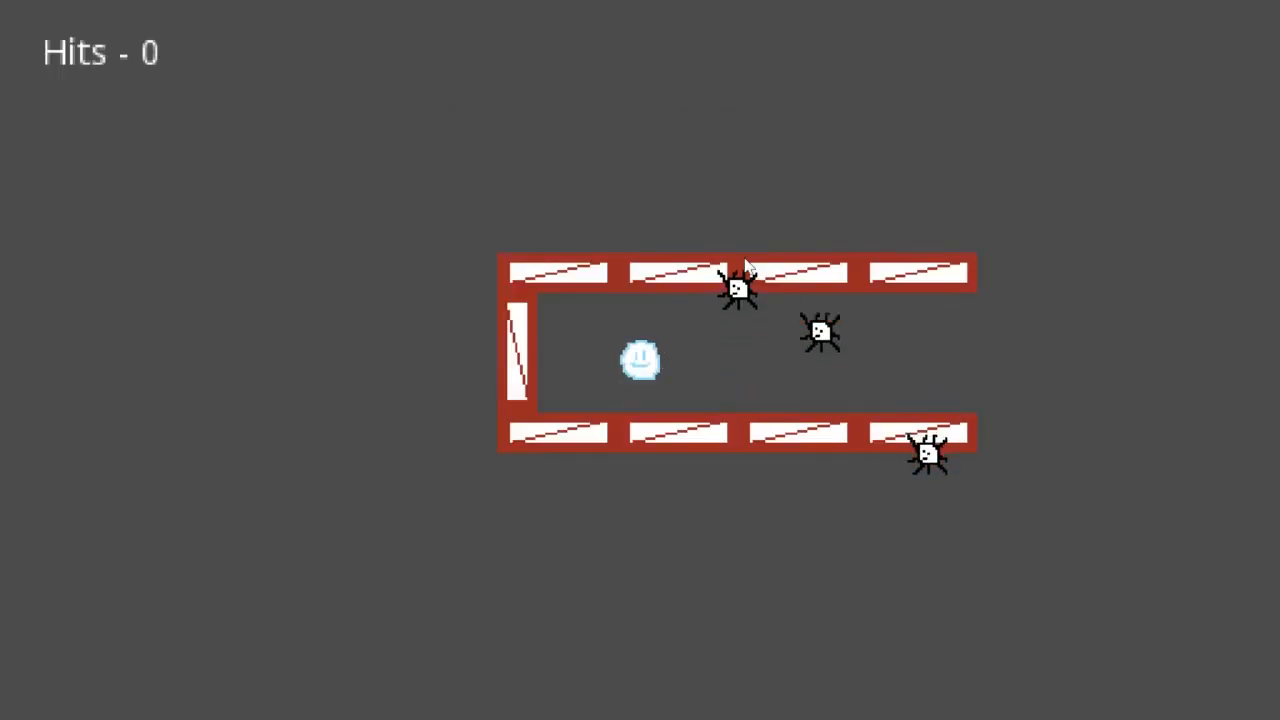
key(Right)
key(Right)
key(Up)
key(Right)
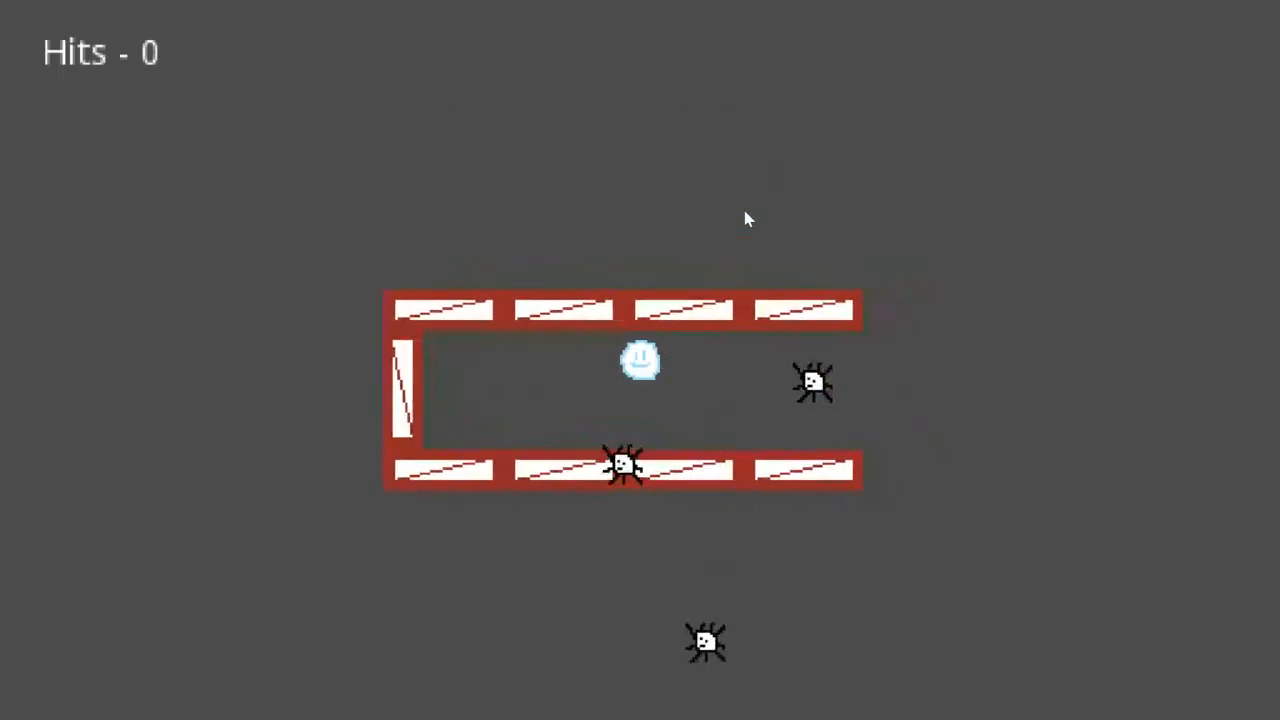
key(Down)
key(Right)
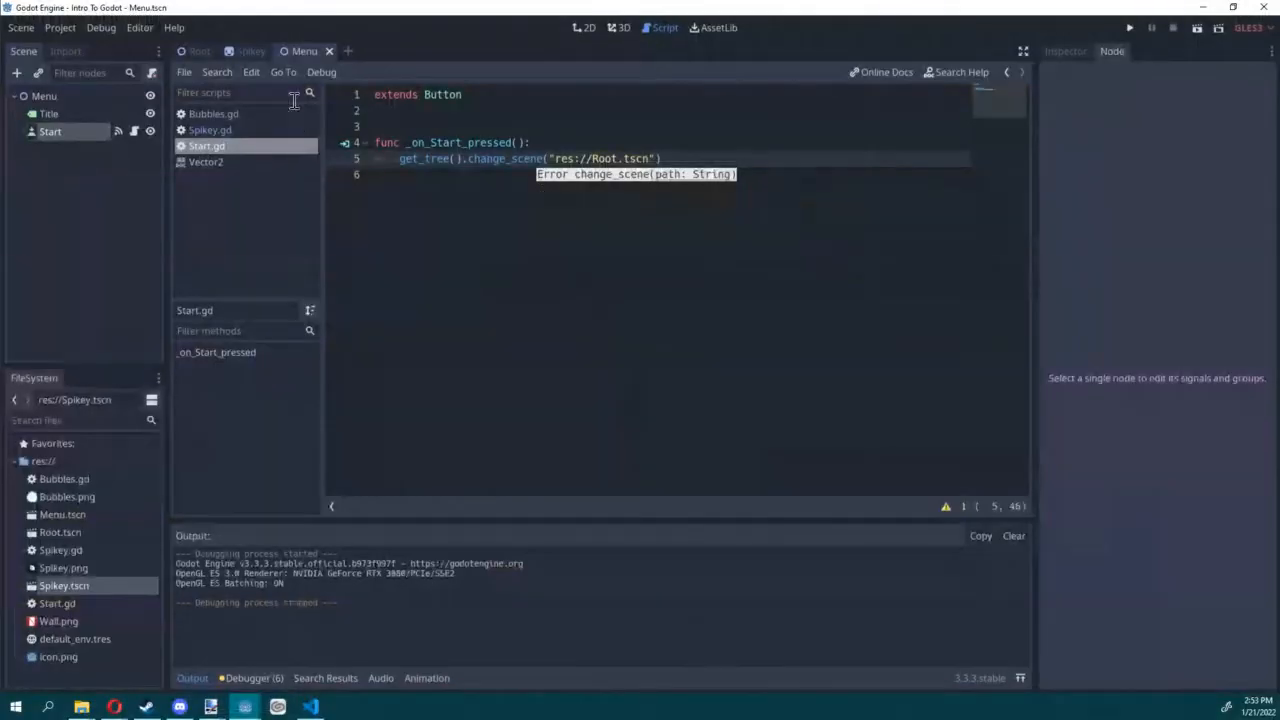
click(573, 97)
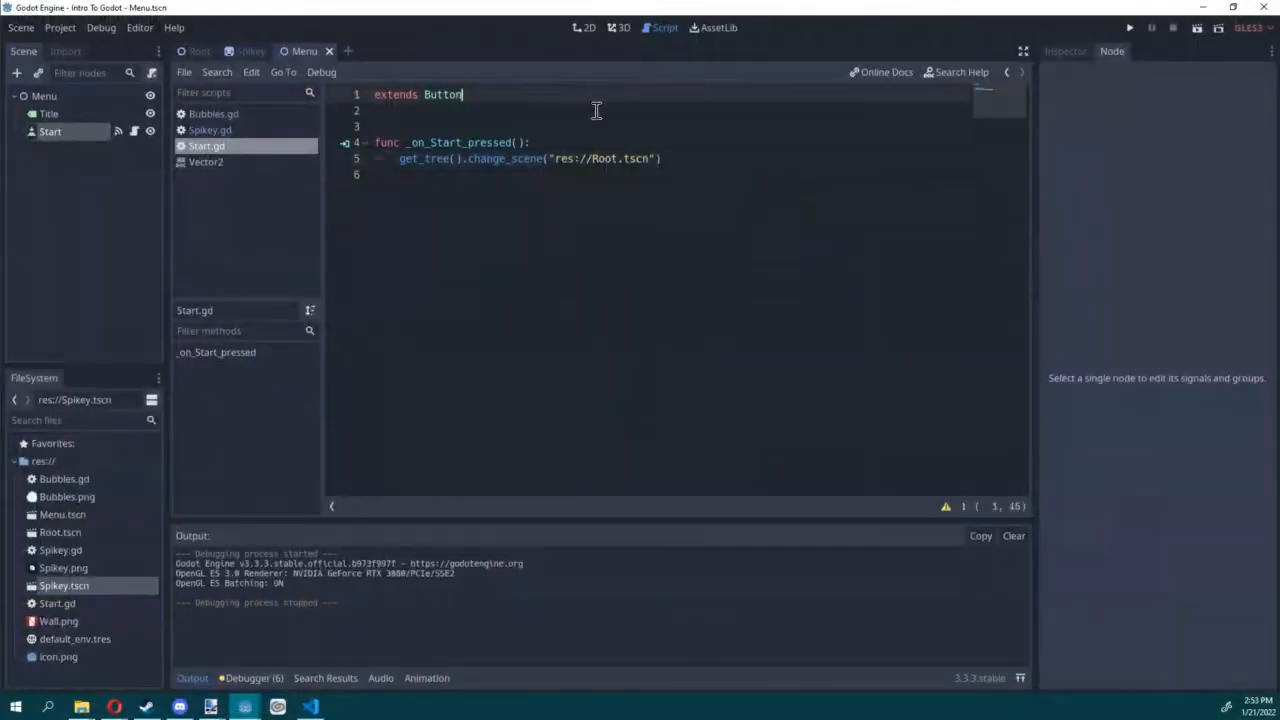
Step: Browse the node types available under Node2D for a new node, without adding one
click(17, 73)
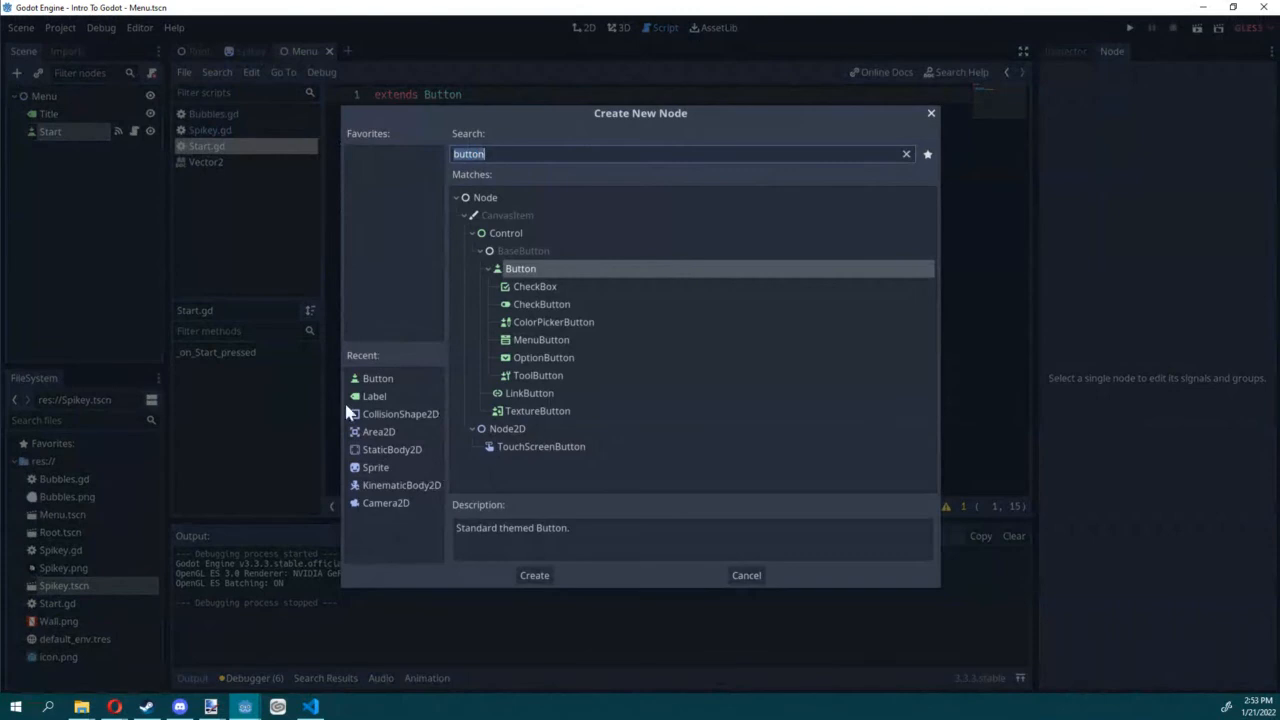
click(906, 153)
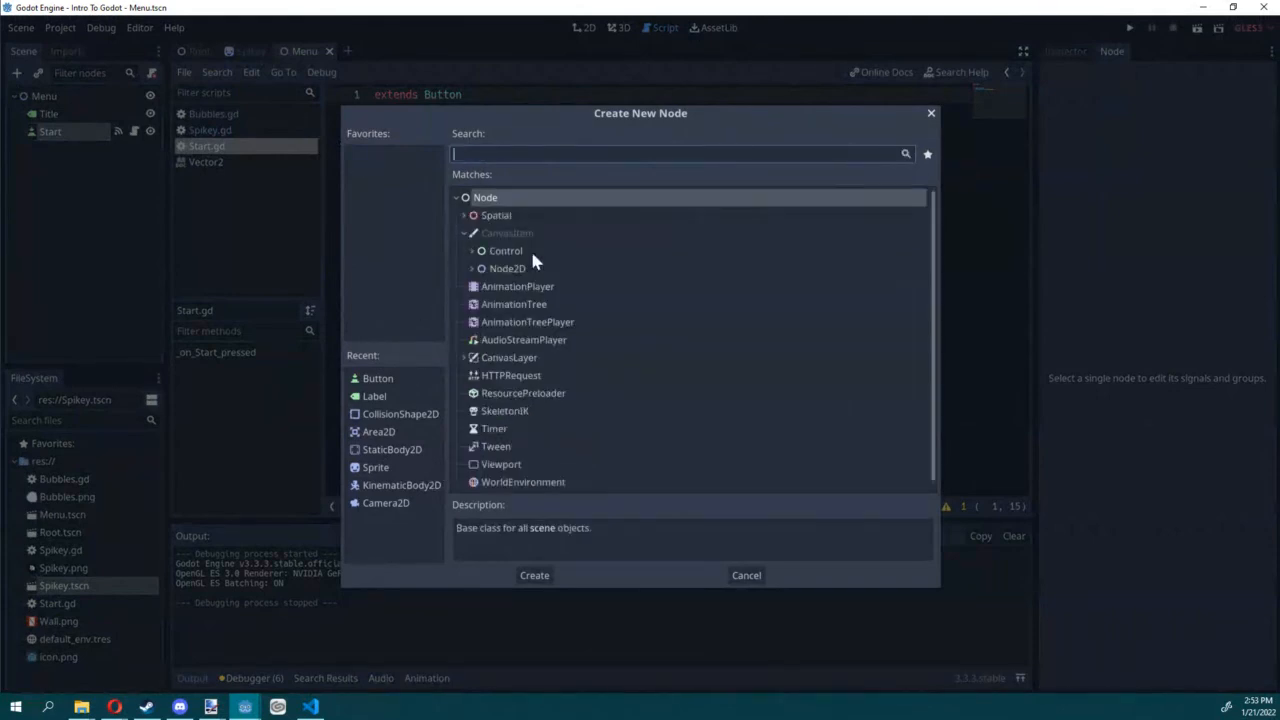
click(477, 268)
scroll(489, 305, down, 3)
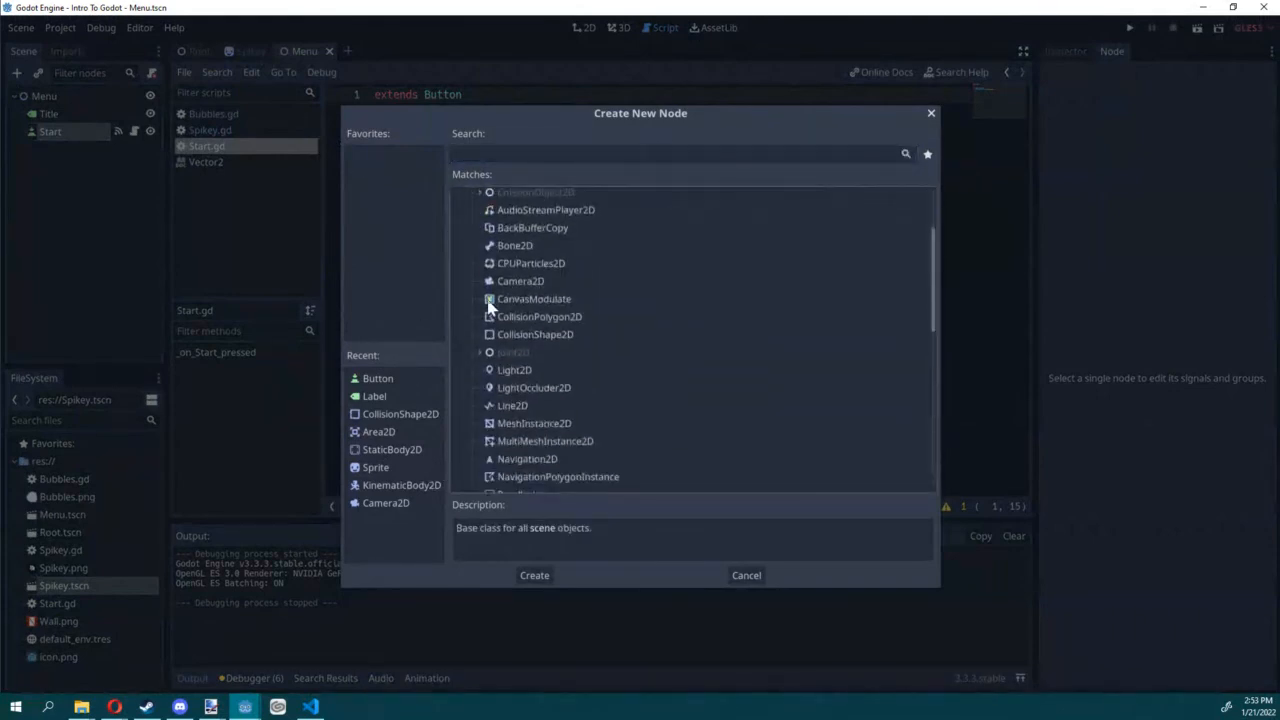
click(297, 479)
Step: Select the Menu root node to view its scene, and switch to the Root scene
click(52, 97)
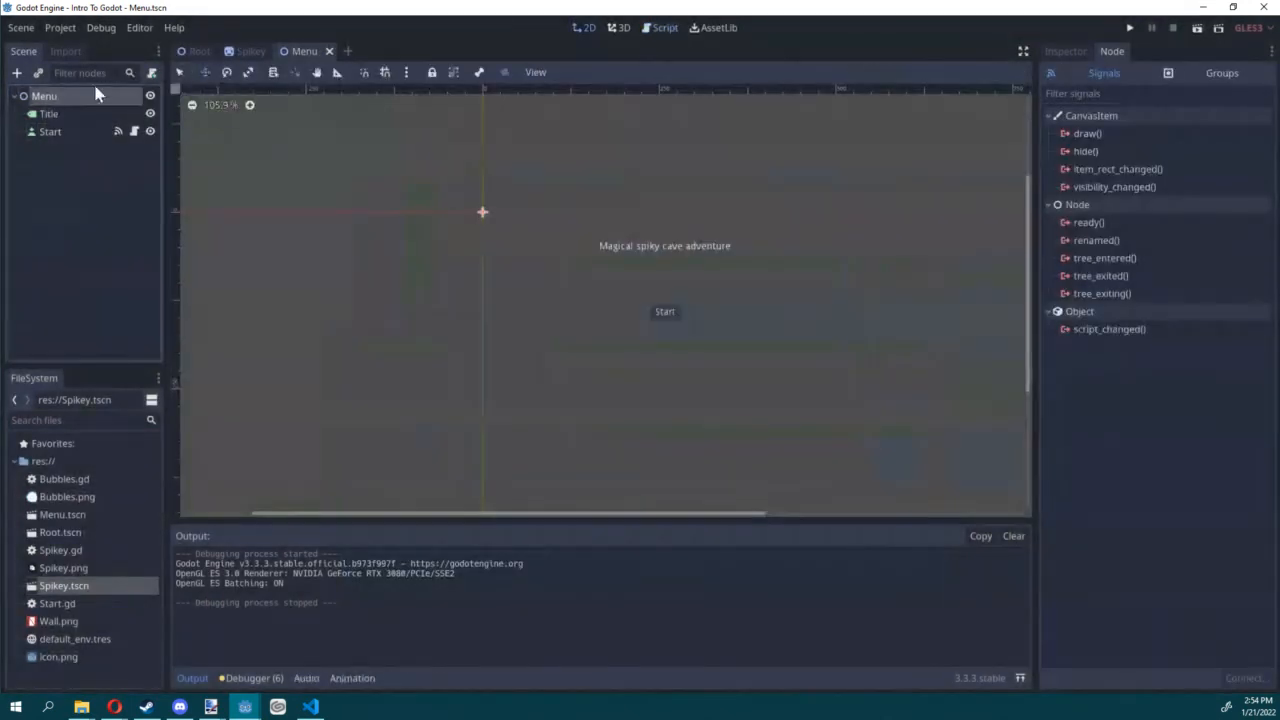
click(238, 50)
click(199, 50)
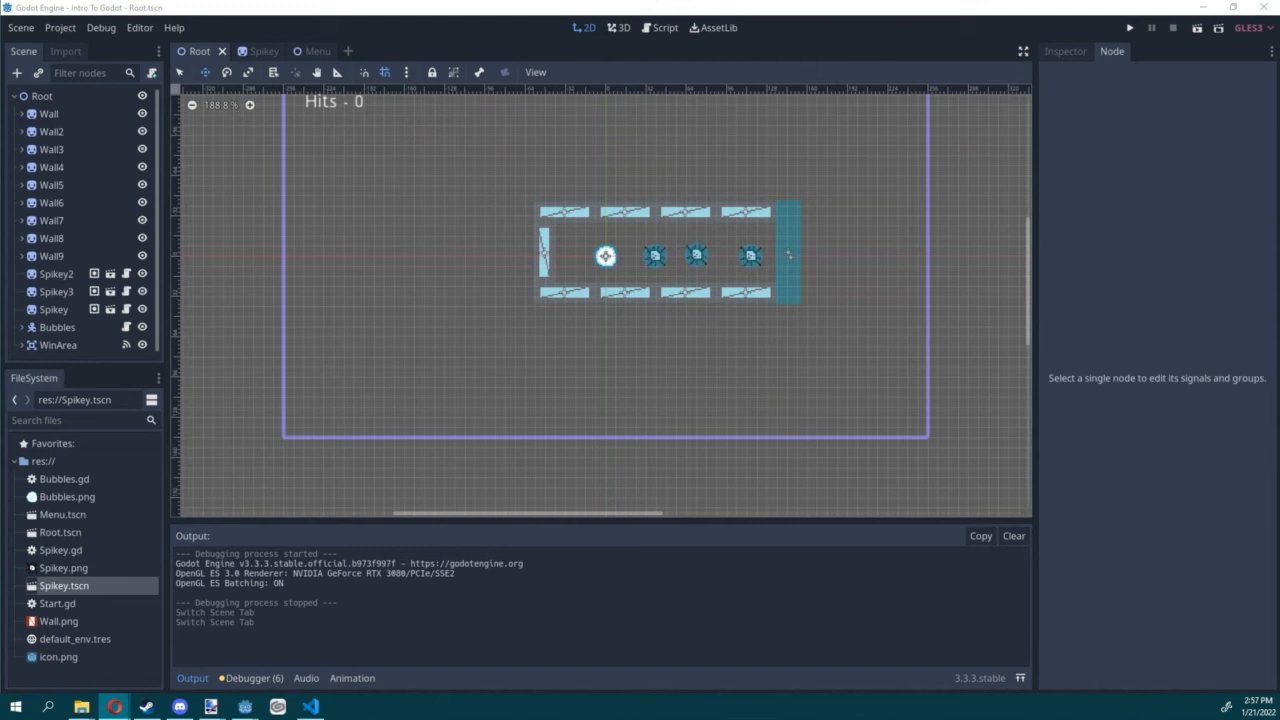
Step: Close the Intro To Godot project and open the Space Log project from Godot's project manager
click(1264, 7)
click(610, 366)
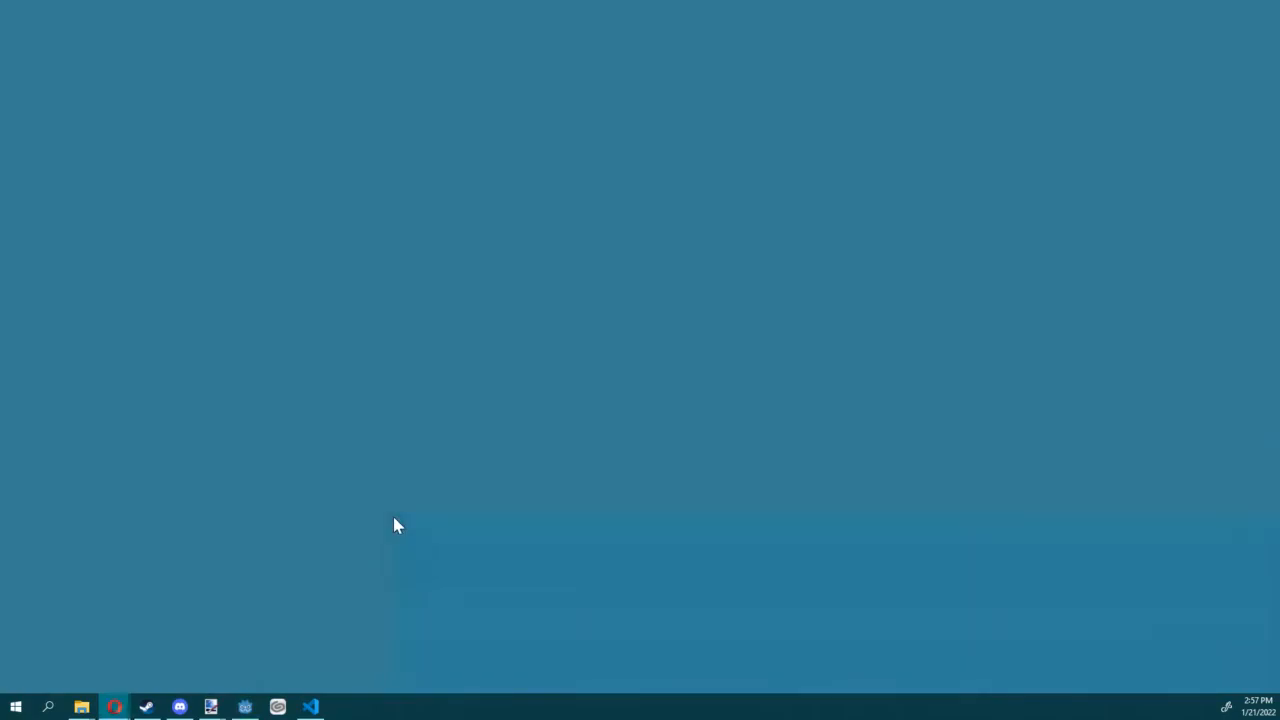
click(246, 707)
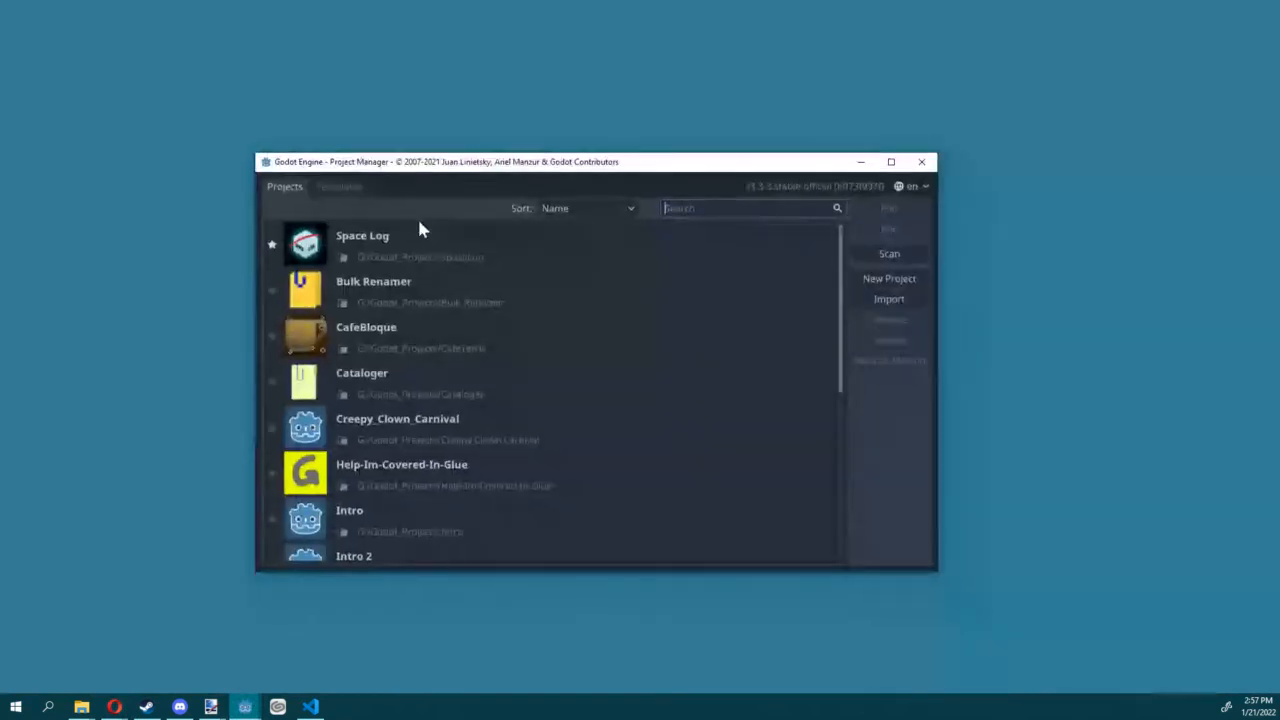
double_click(419, 231)
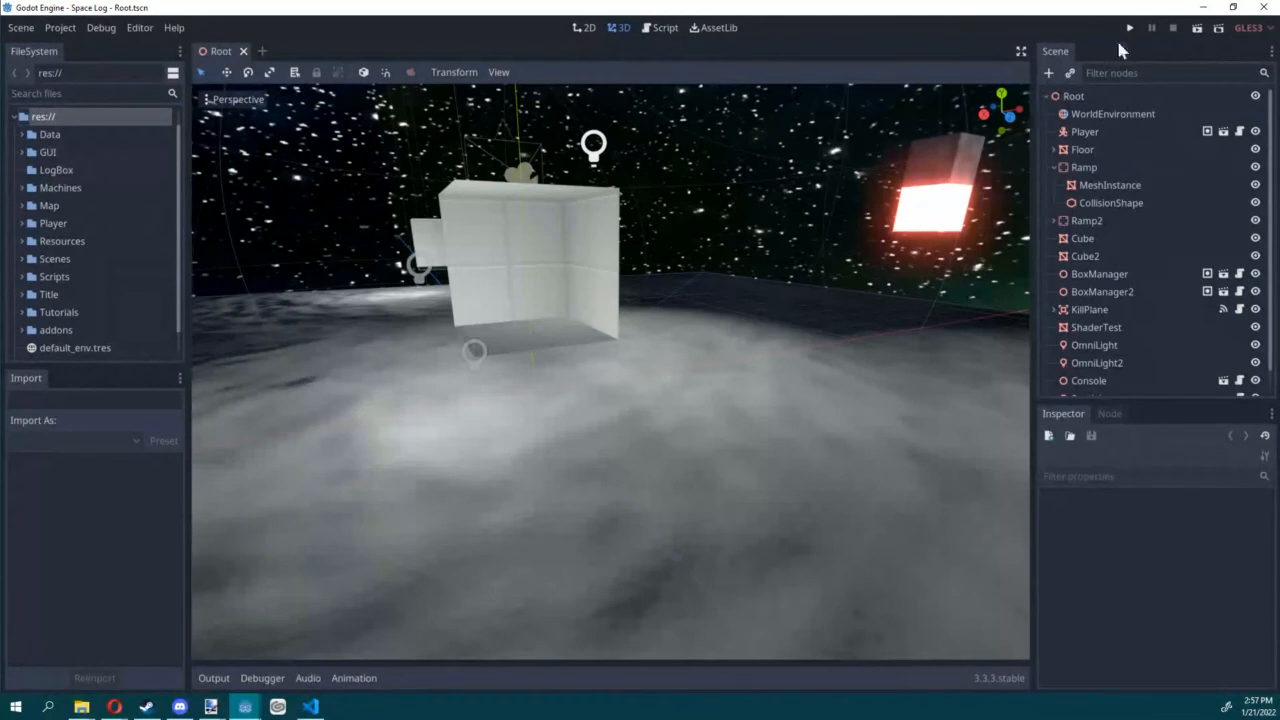
Step: Run the Space Log Root scene and place pipes and a crusher below the orange ceiling outlet
click(1196, 29)
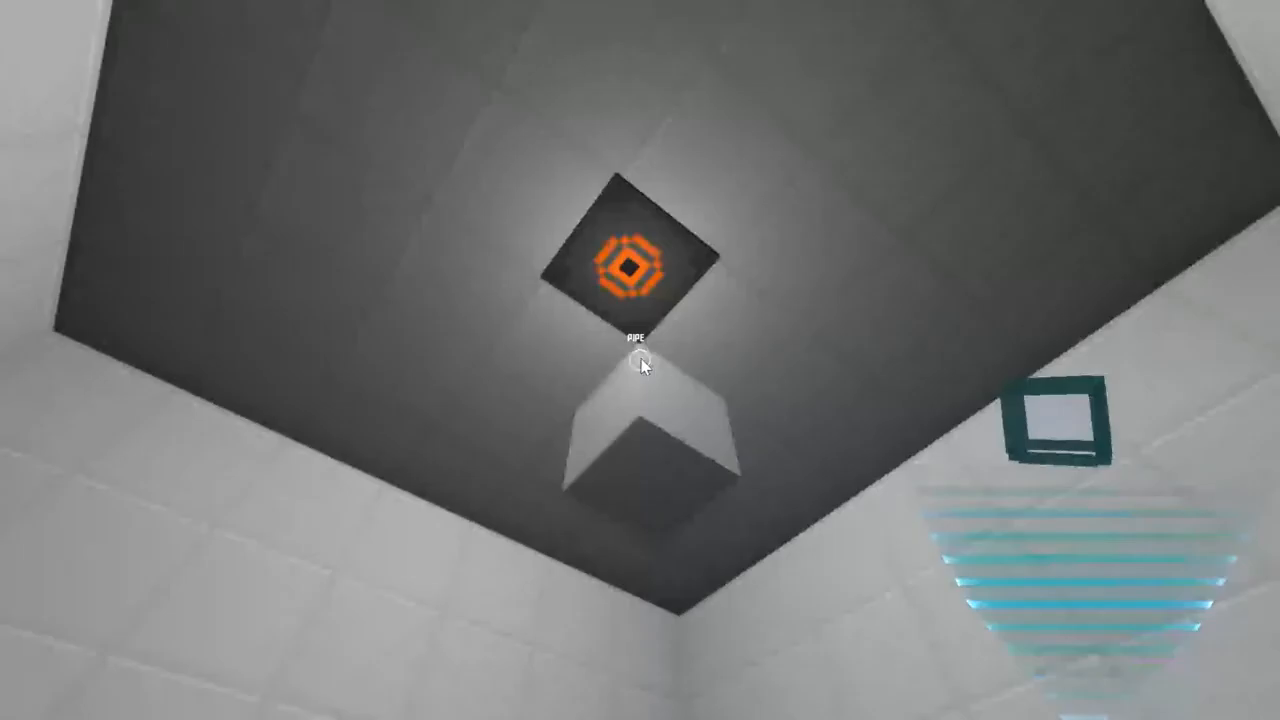
click(640, 360)
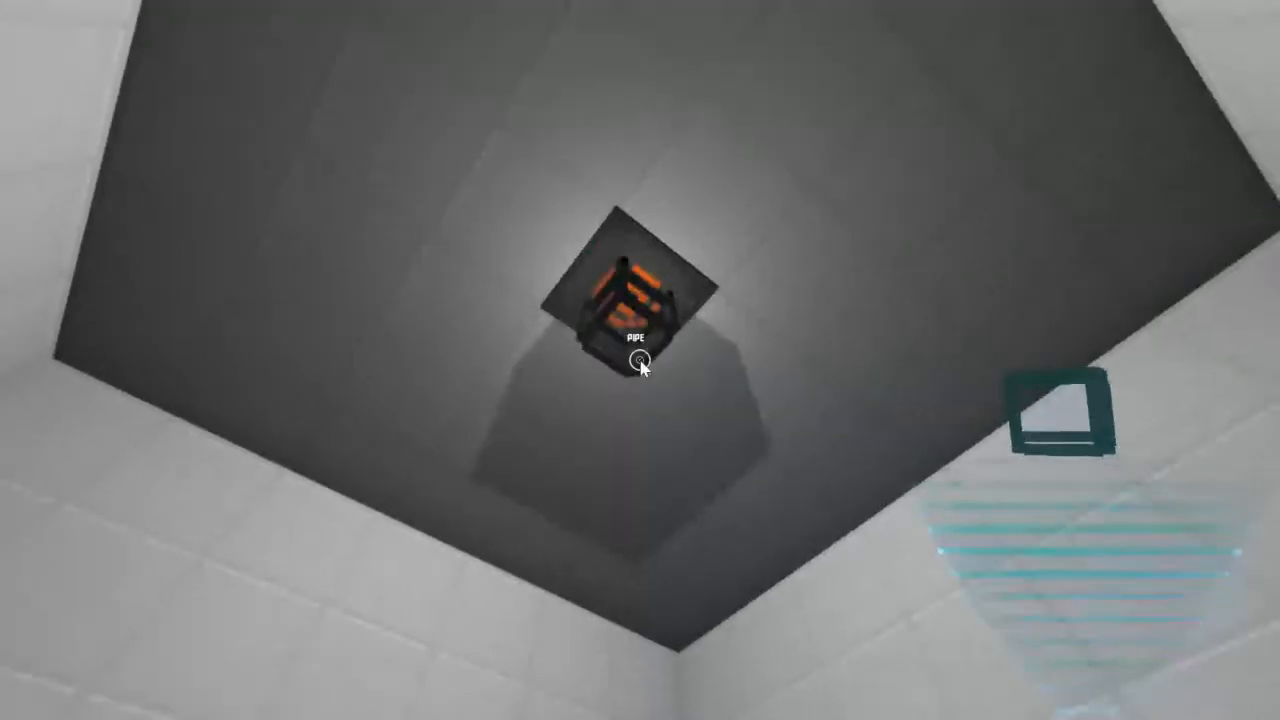
click(640, 360)
scroll(640, 360, down, 2)
click(640, 360)
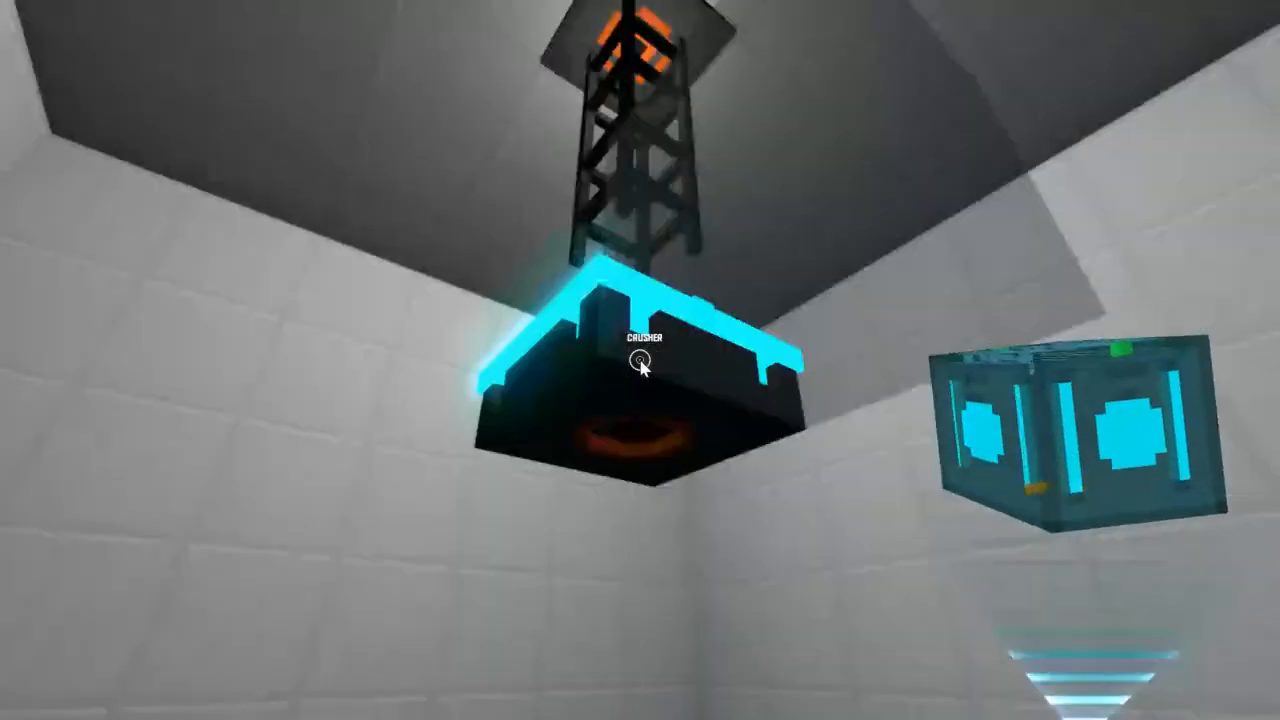
scroll(640, 360, up, 2)
click(640, 360)
click(640, 360)
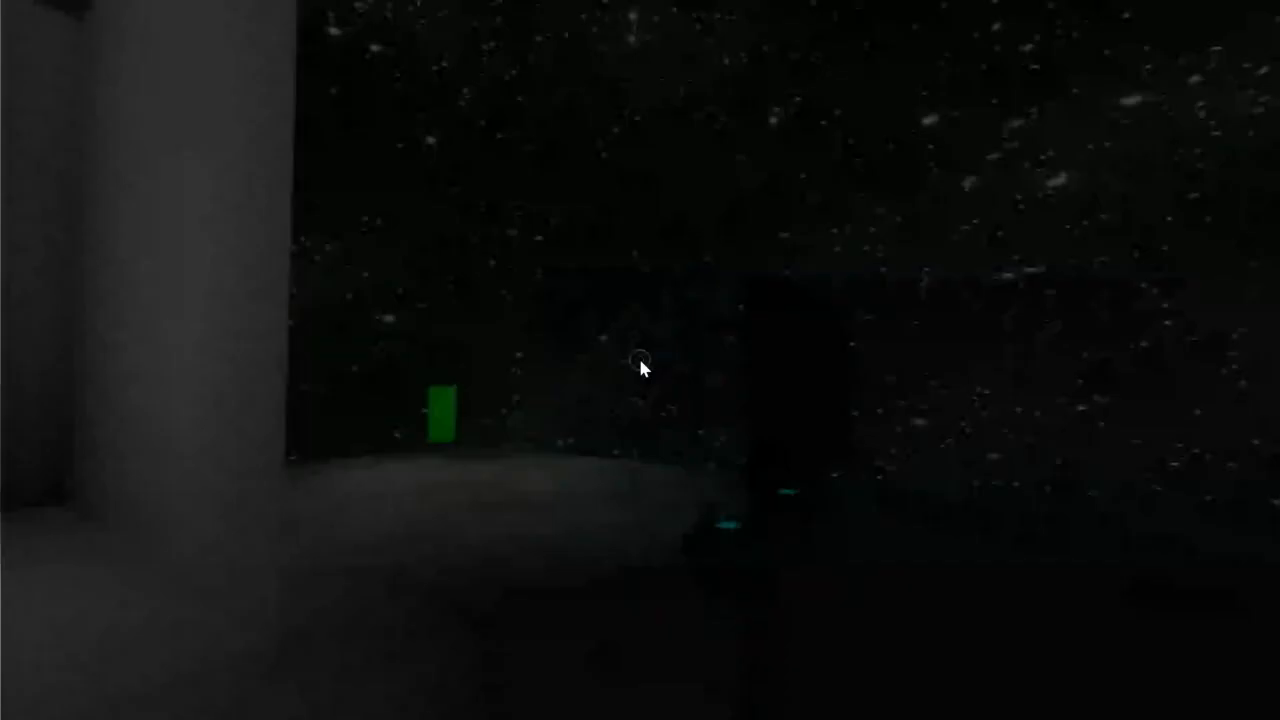
Step: Return to the game's menu, enter Daymo Station from there and dismiss its welcome dialog
key(Escape)
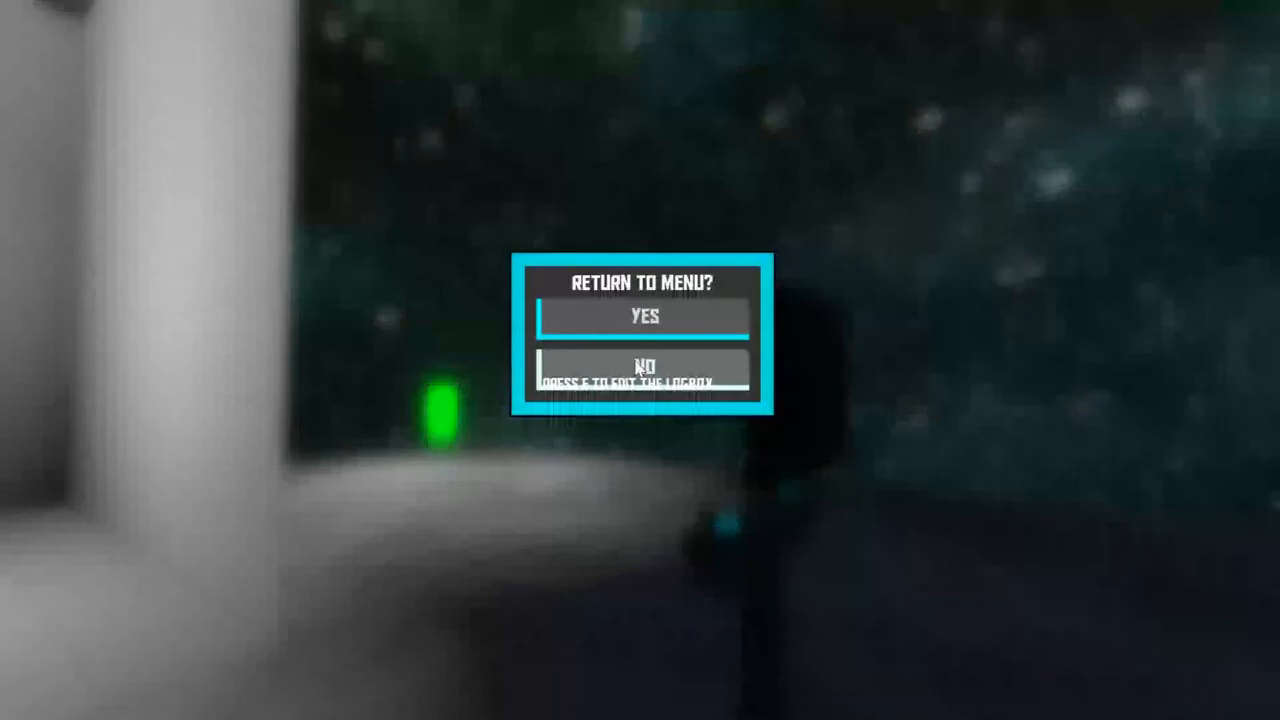
click(640, 313)
click(652, 460)
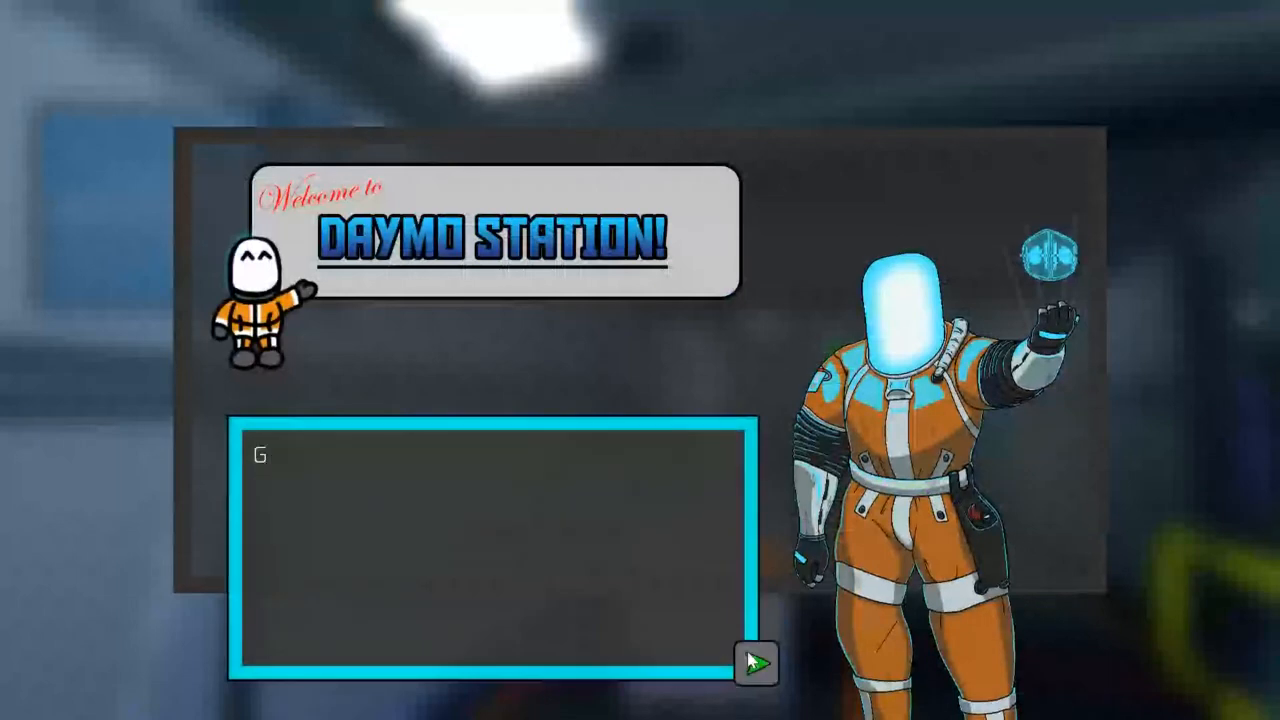
click(755, 660)
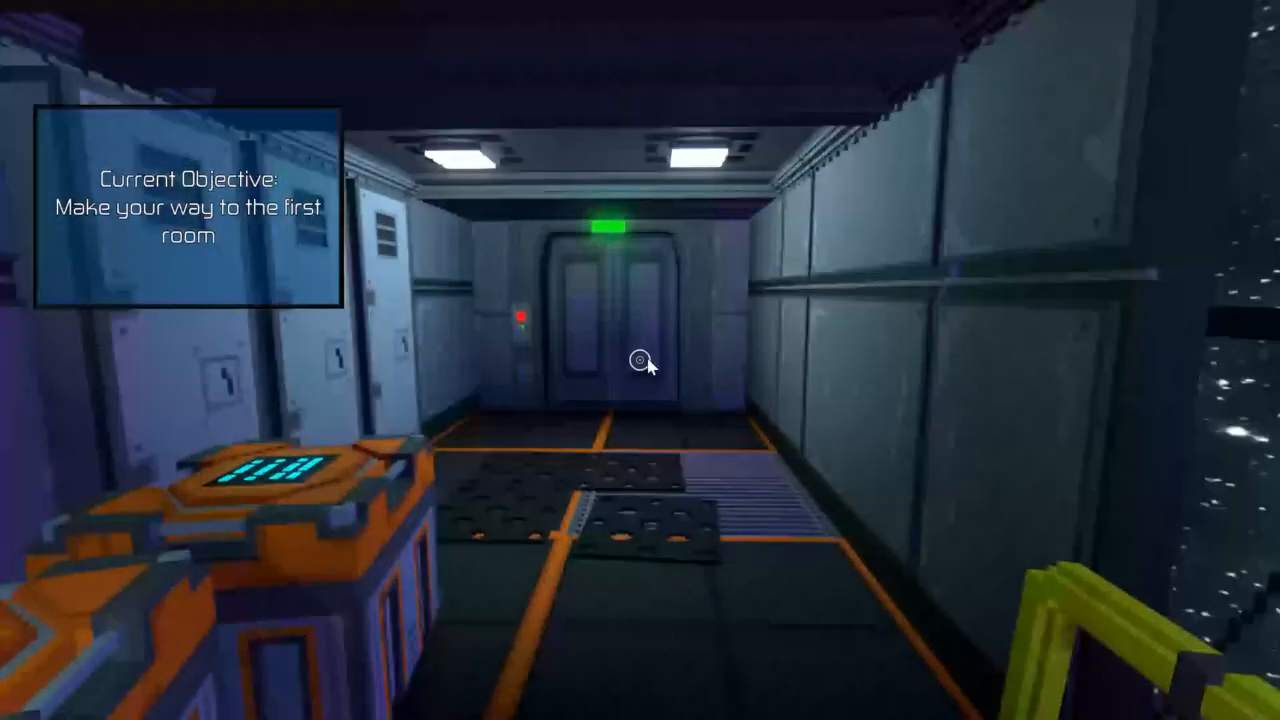
Step: Walk through the station corridor and up the stairs into the first training room, and dismiss the log box console dialog
key(w)
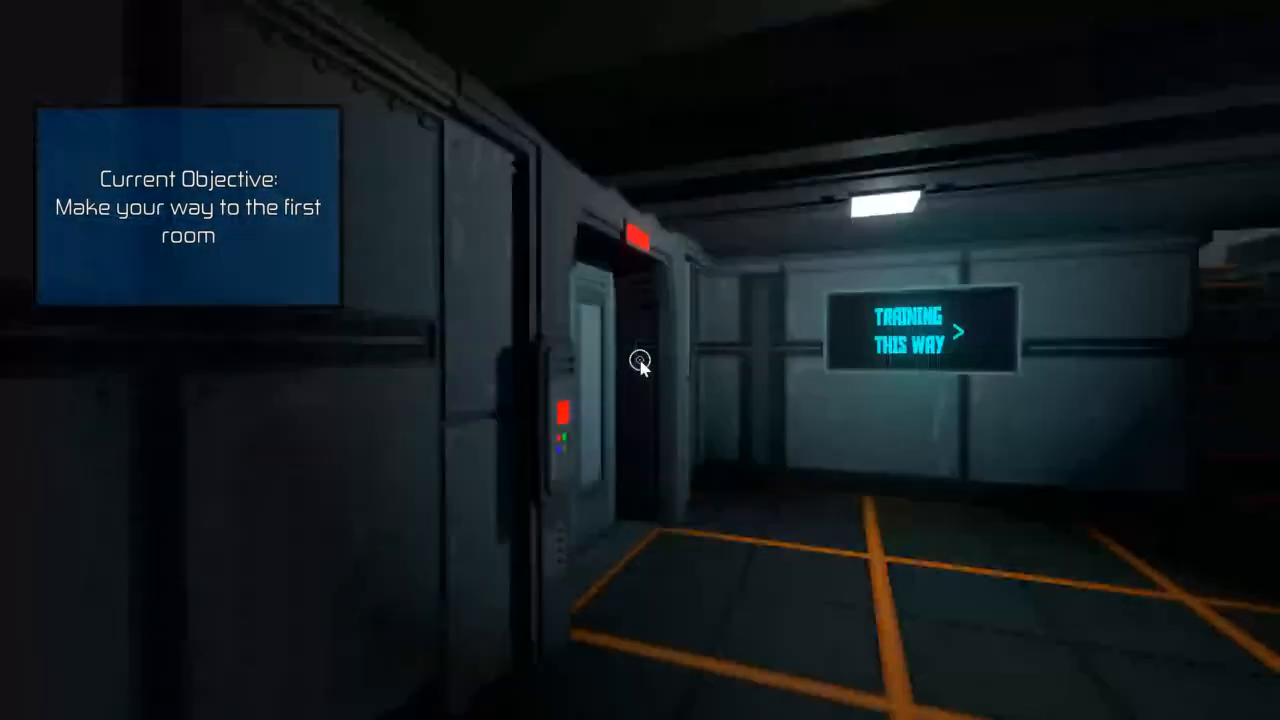
key(w)
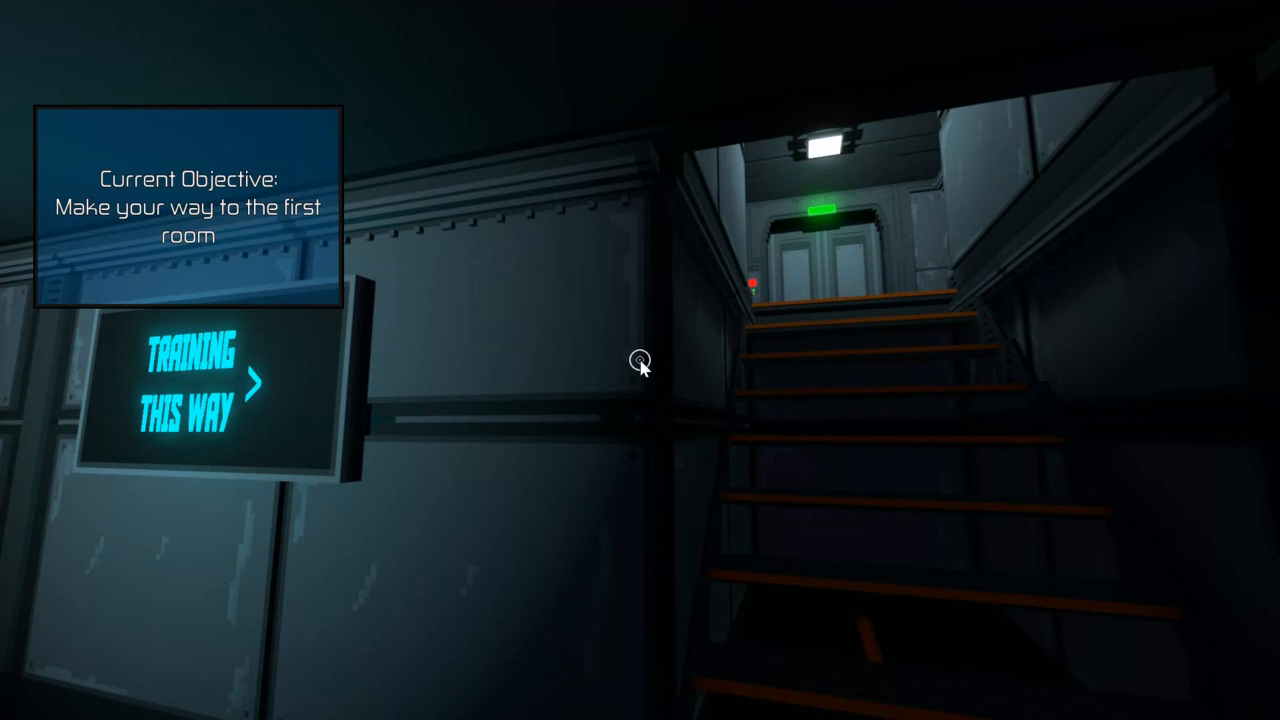
key(w)
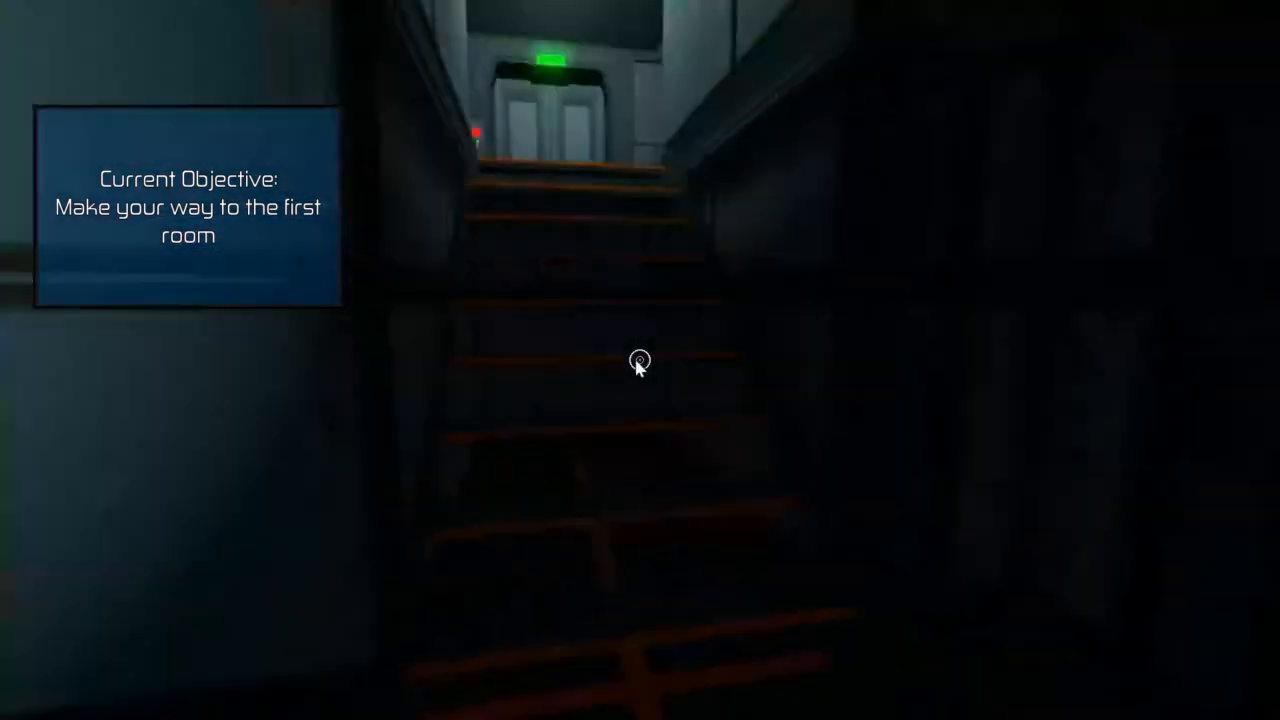
key(w)
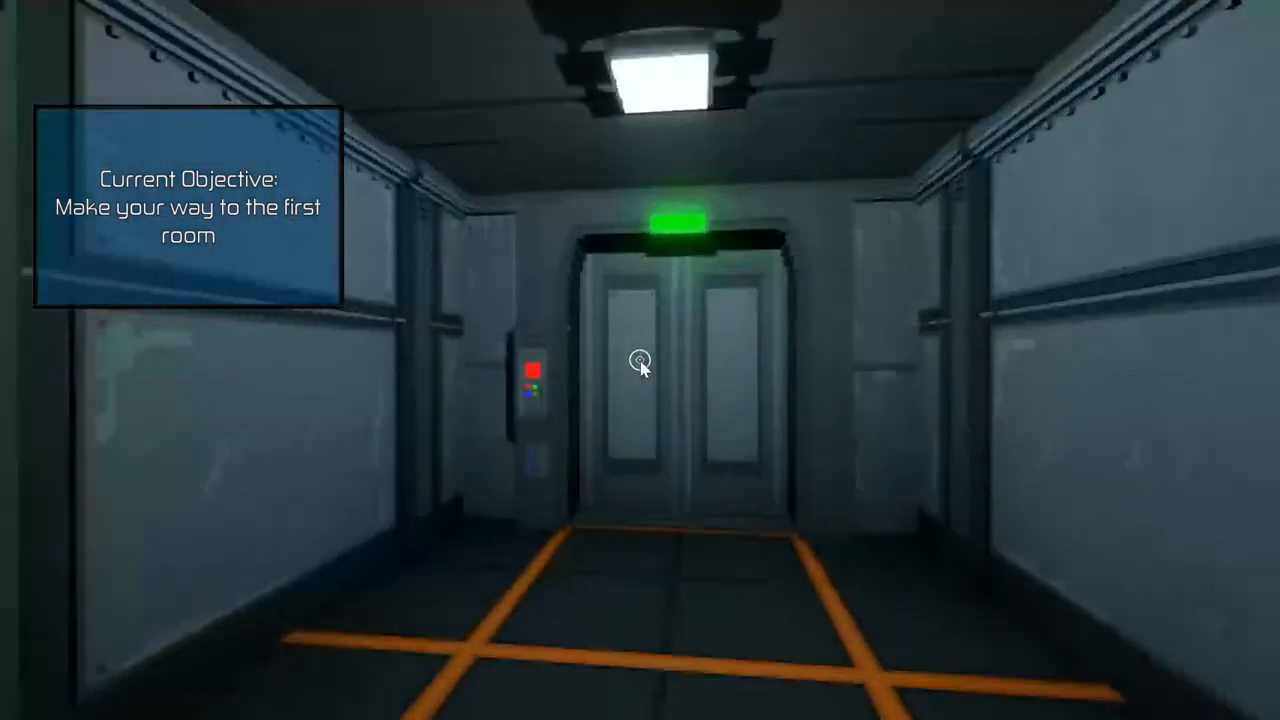
key(w)
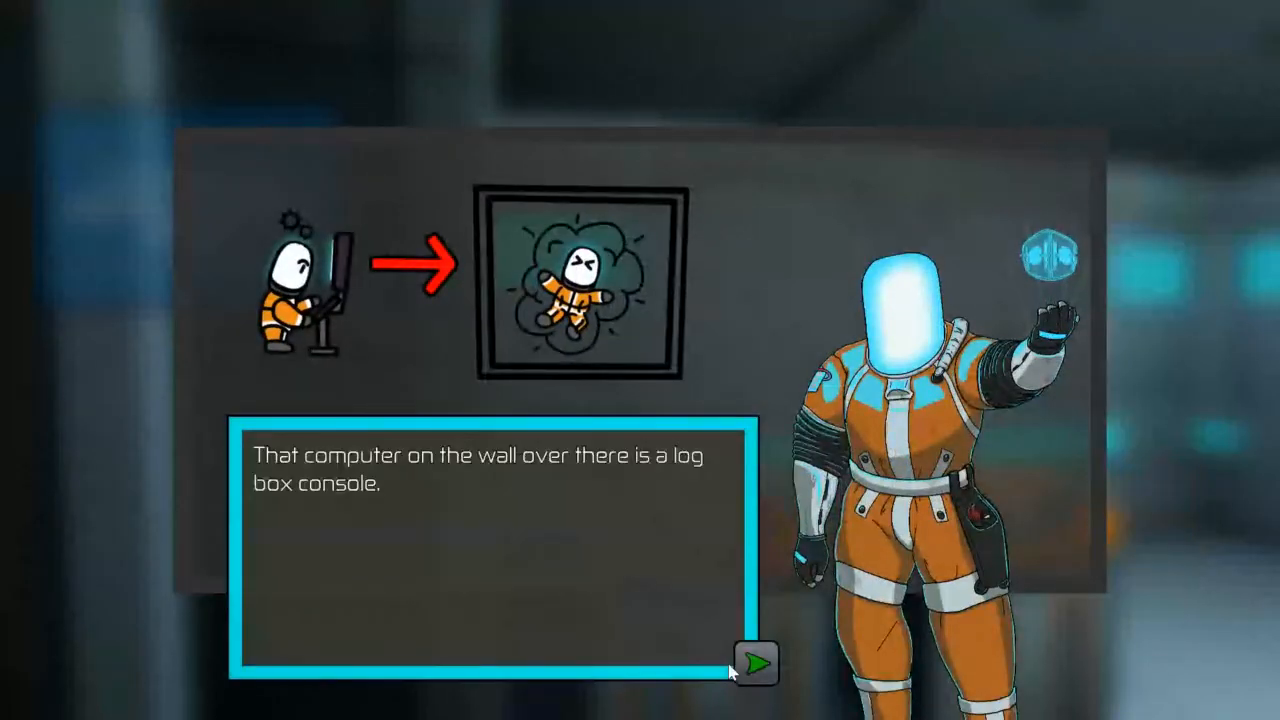
click(765, 652)
click(765, 650)
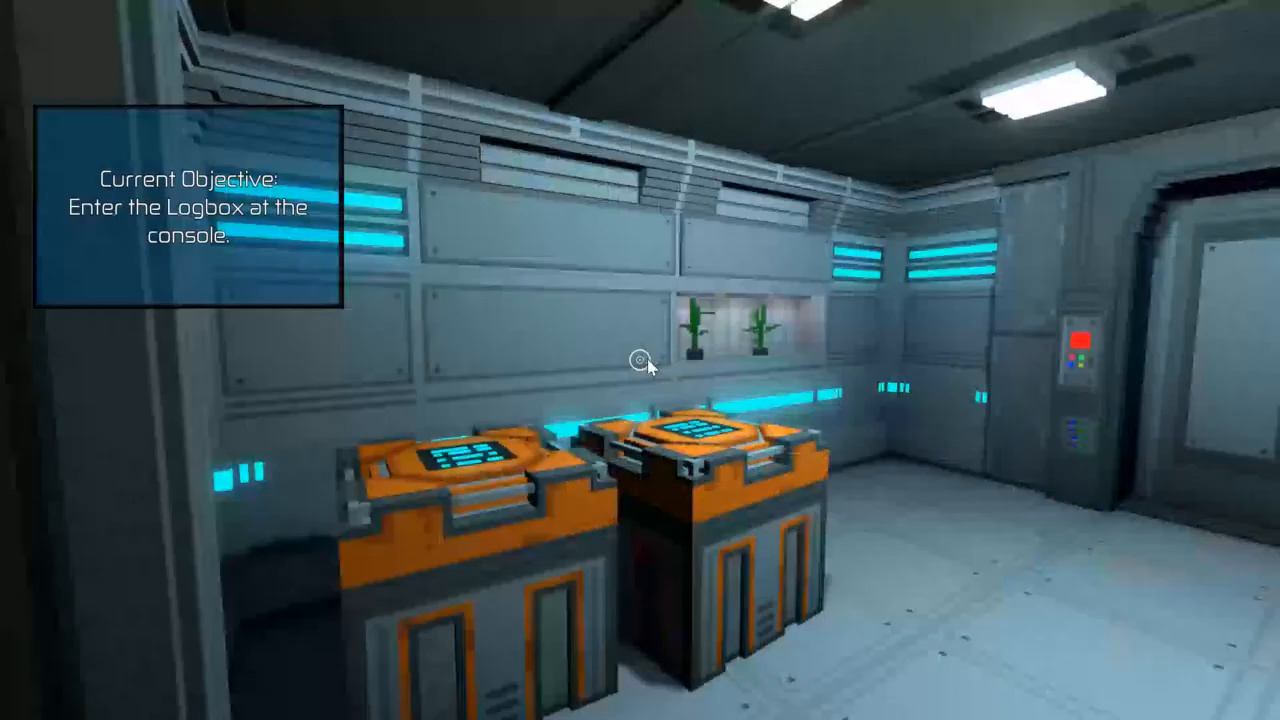
Step: Walk around the first training room and go back down the stairs to the locker corridor's doorway
key(w)
key(w)
key(w)
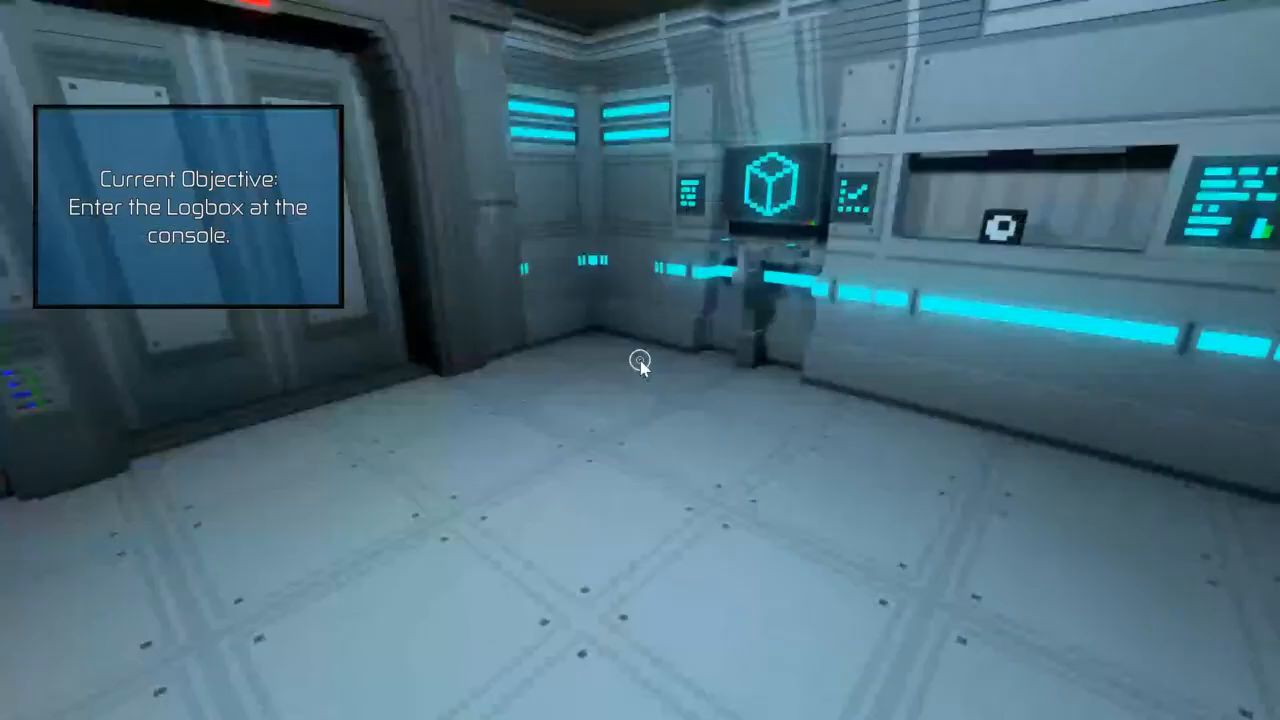
key(w)
key(w)
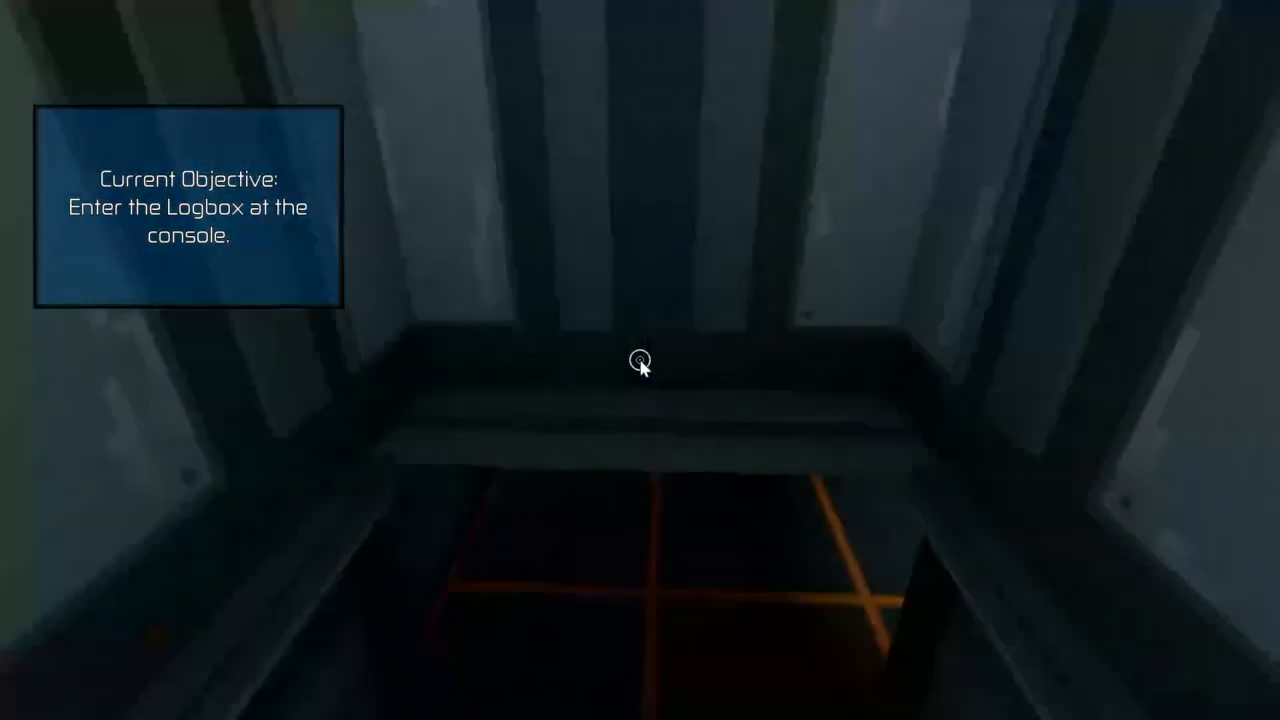
key(w)
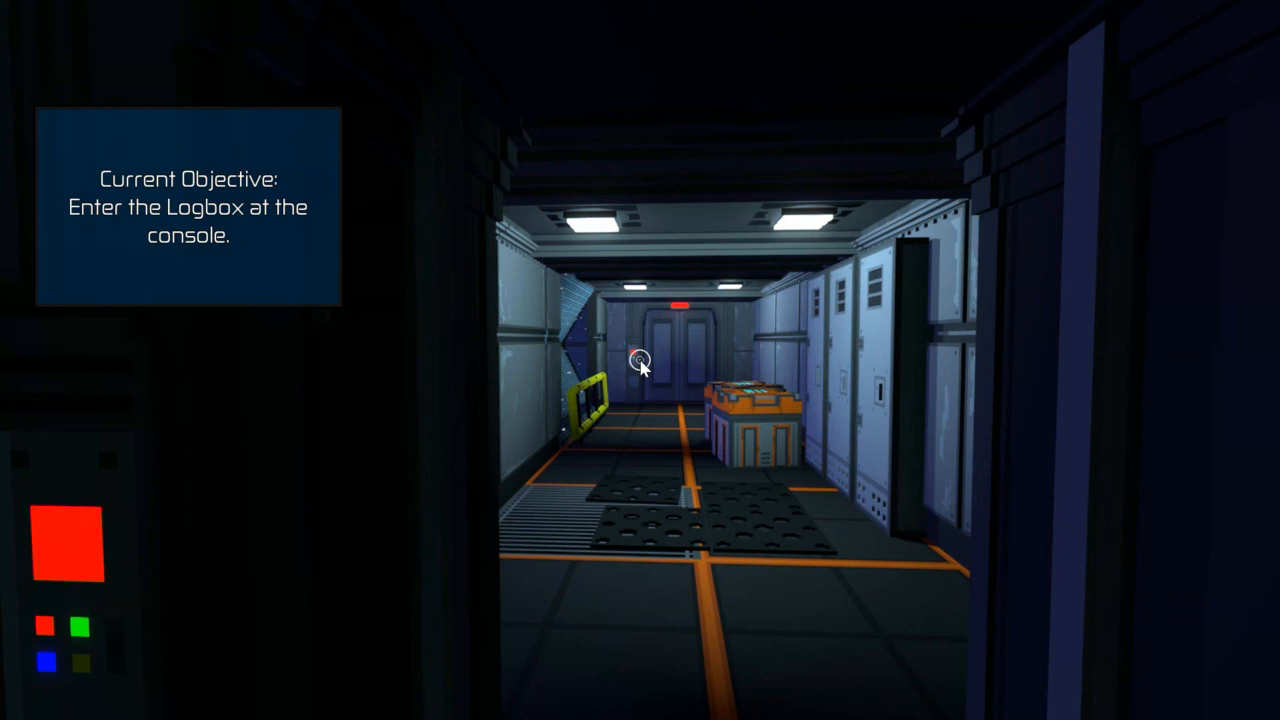
Step: Tour the locker corridor past the orange crates, and follow the training sign upstairs into the room with the Logbox console
key(w)
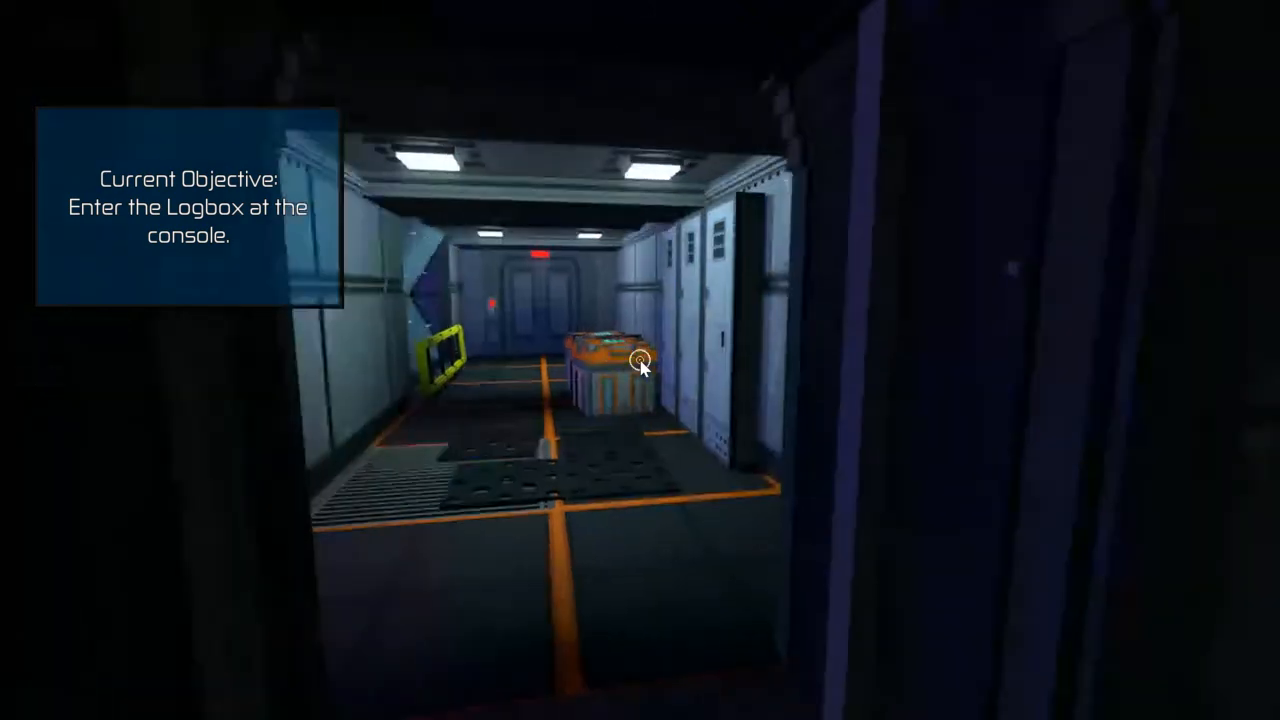
key(w)
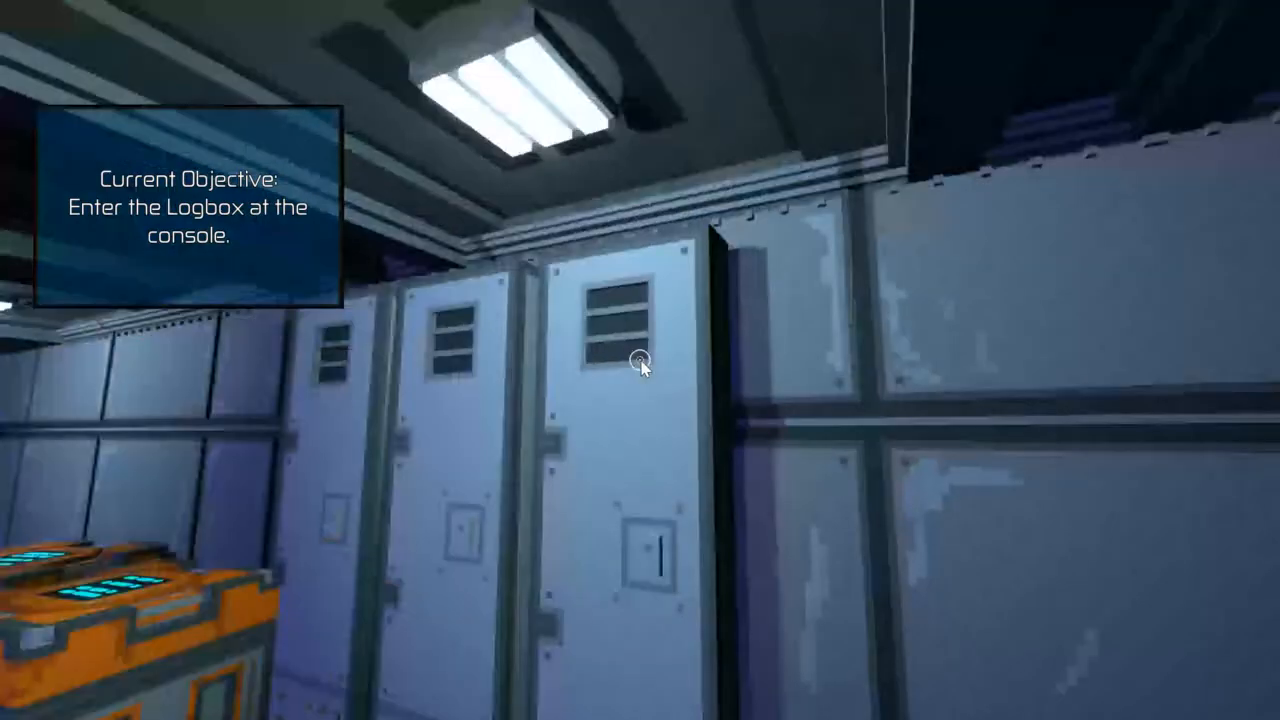
key(w)
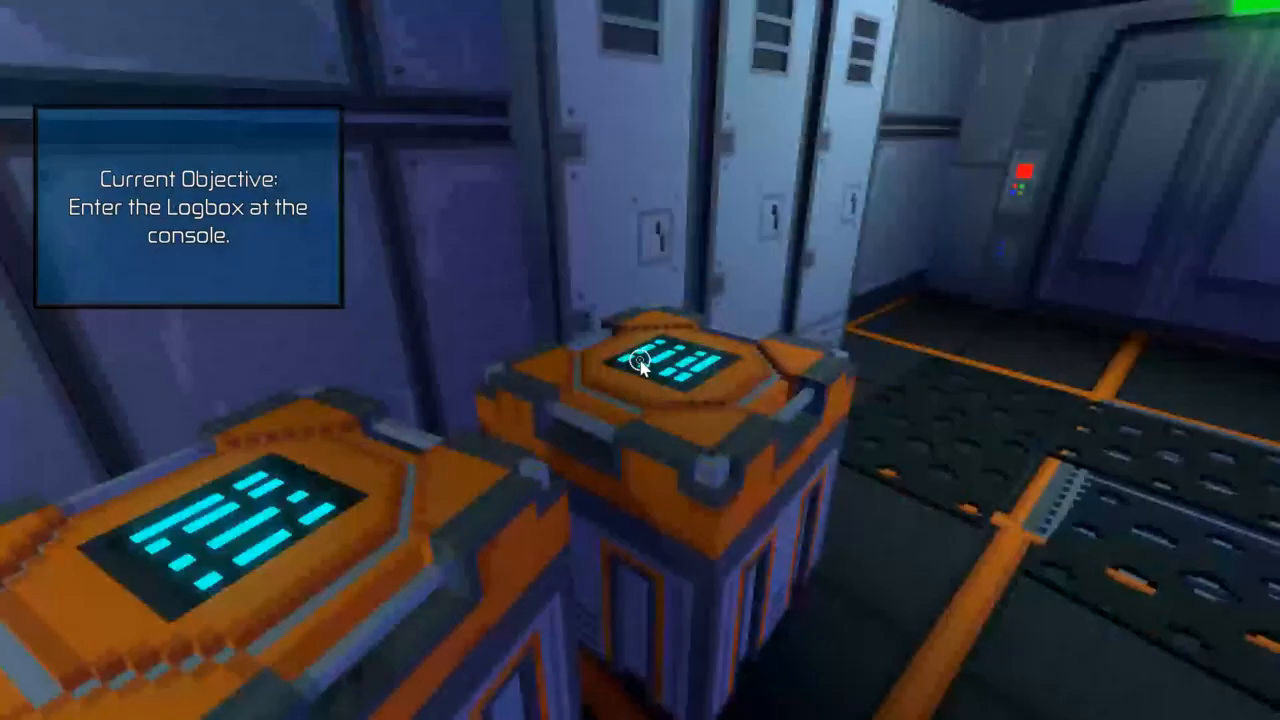
key(w)
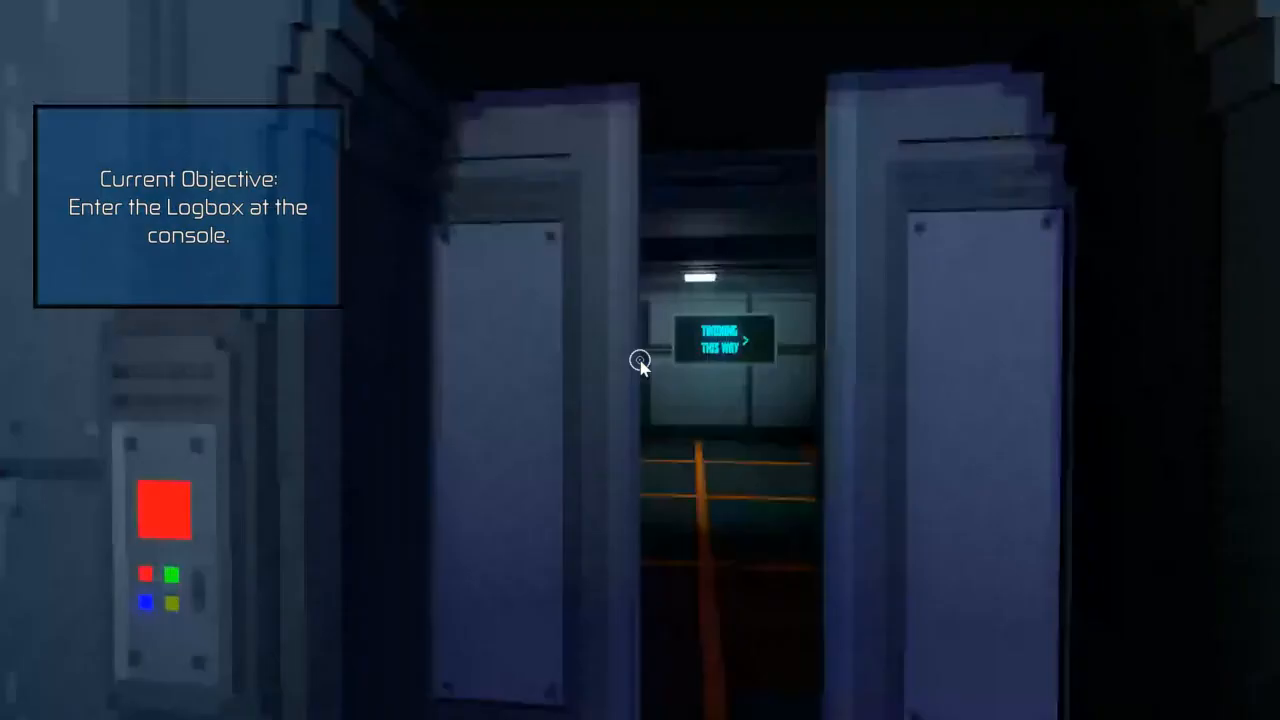
key(w)
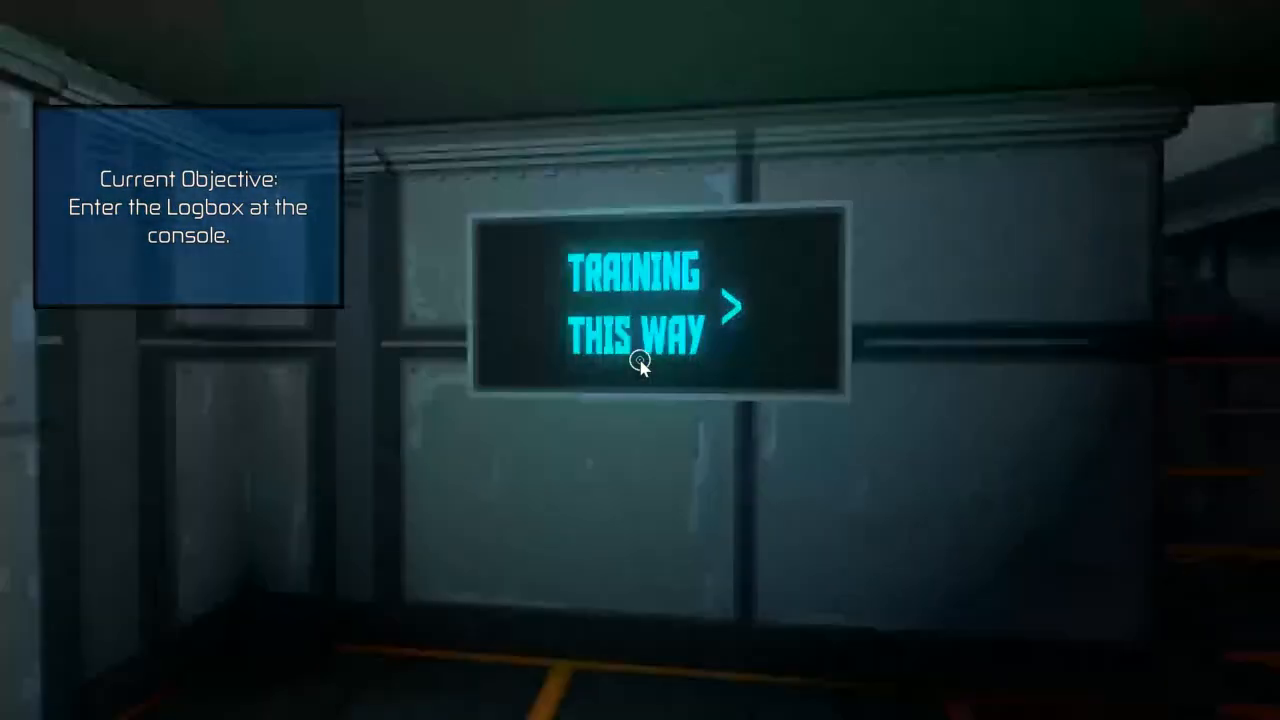
key(w)
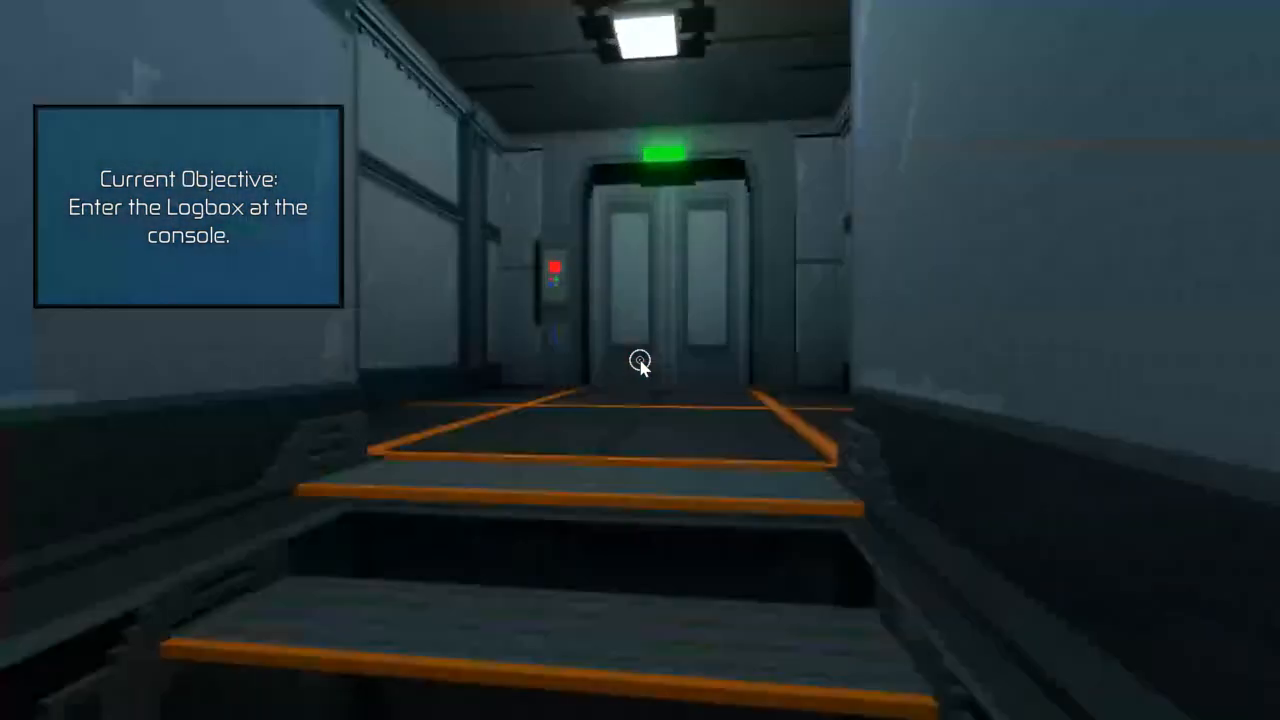
key(w)
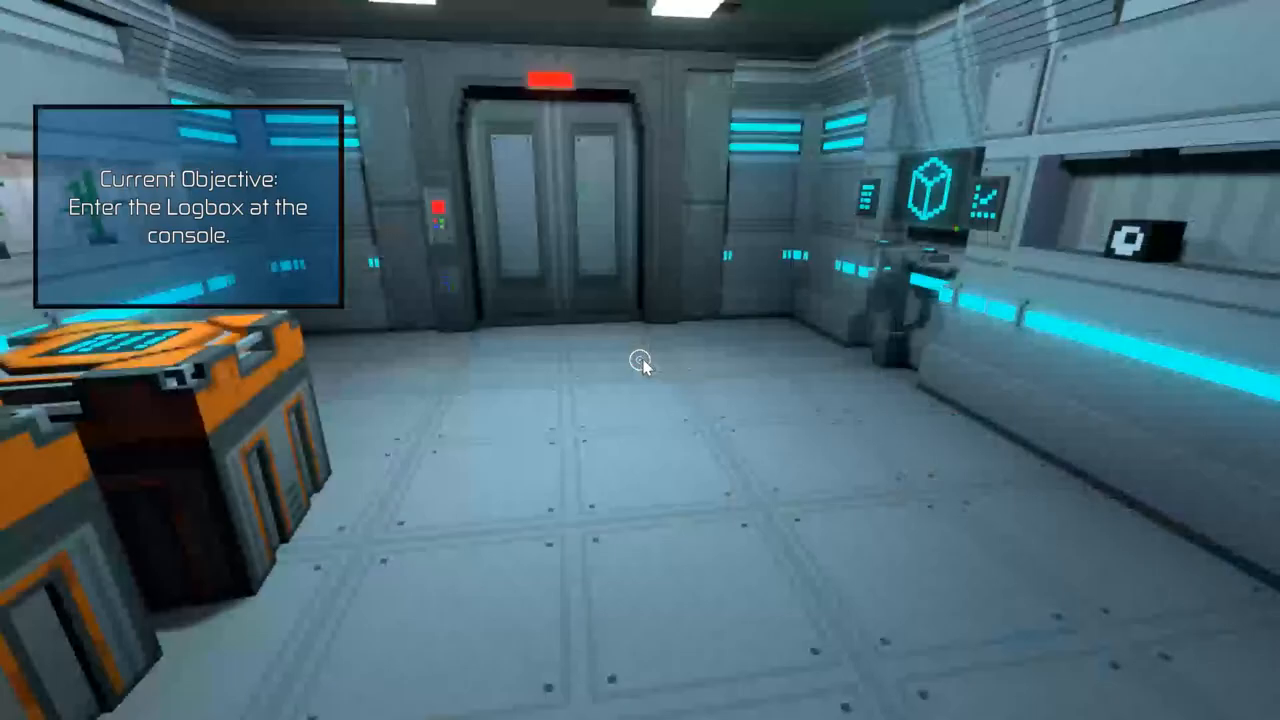
key(w)
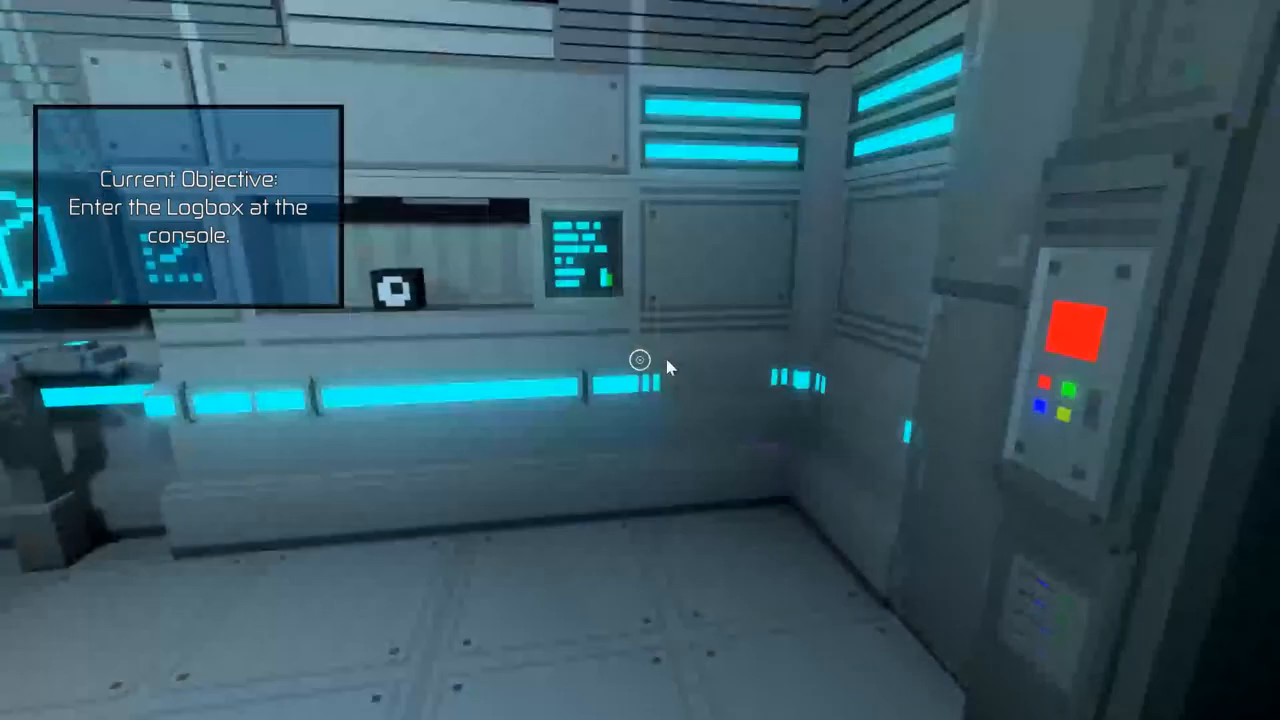
Step: Go down to the dark lower hall's closed door and return up the stairs into the console room
key(w)
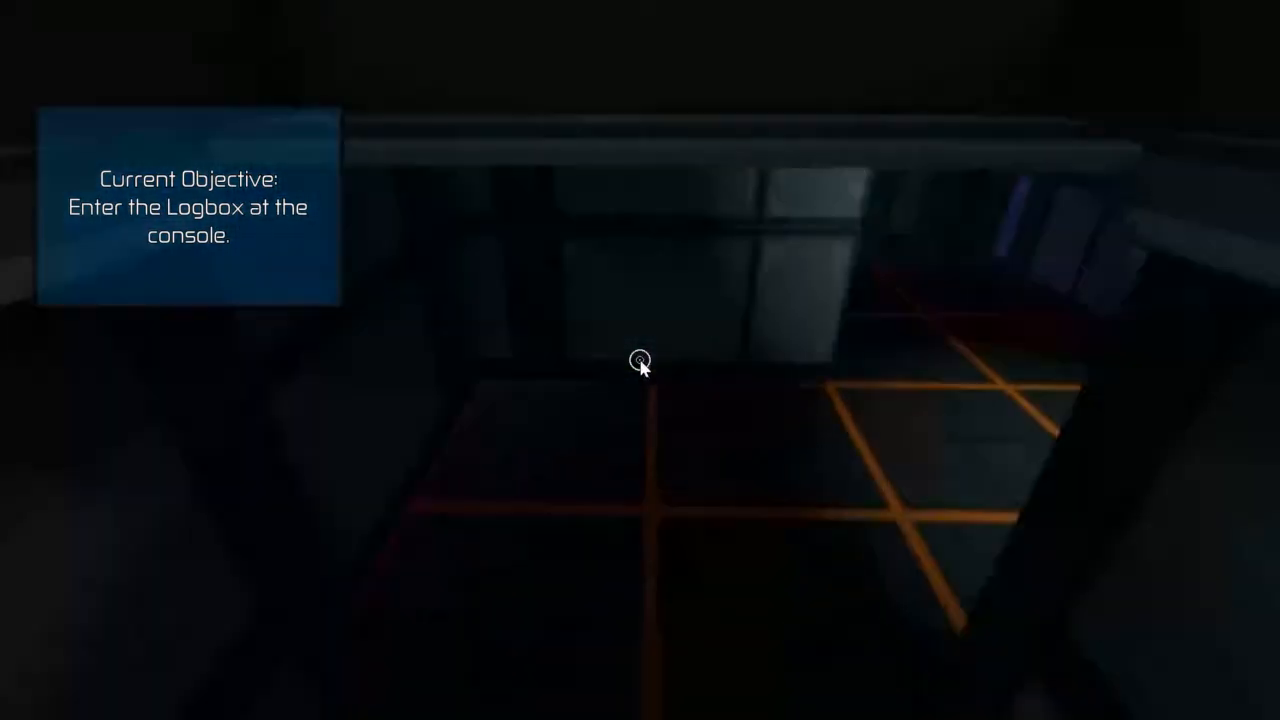
key(w)
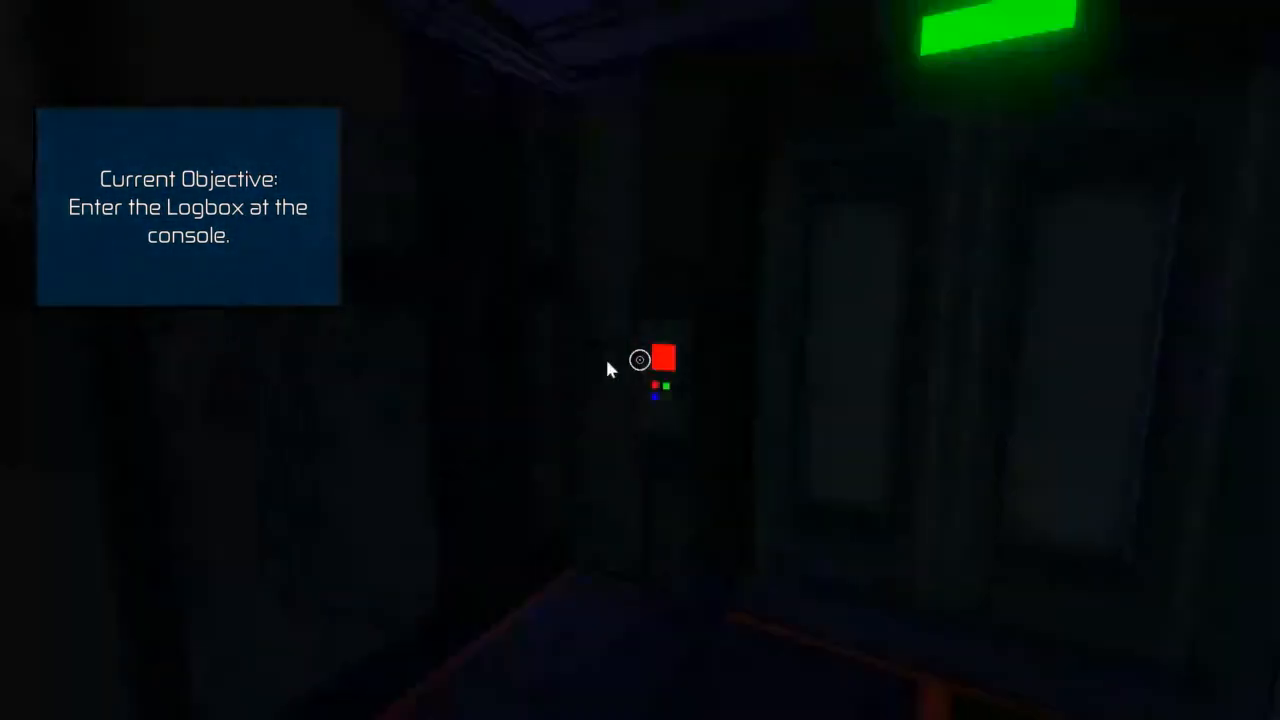
key(w)
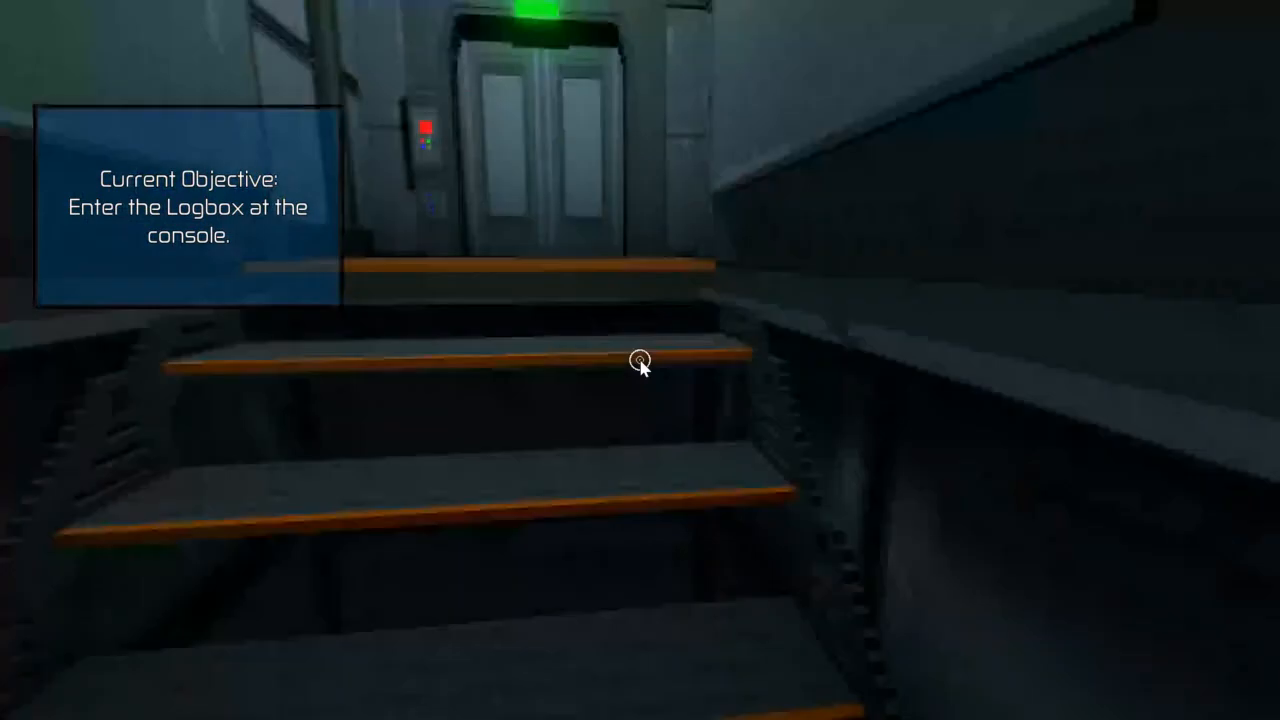
key(w)
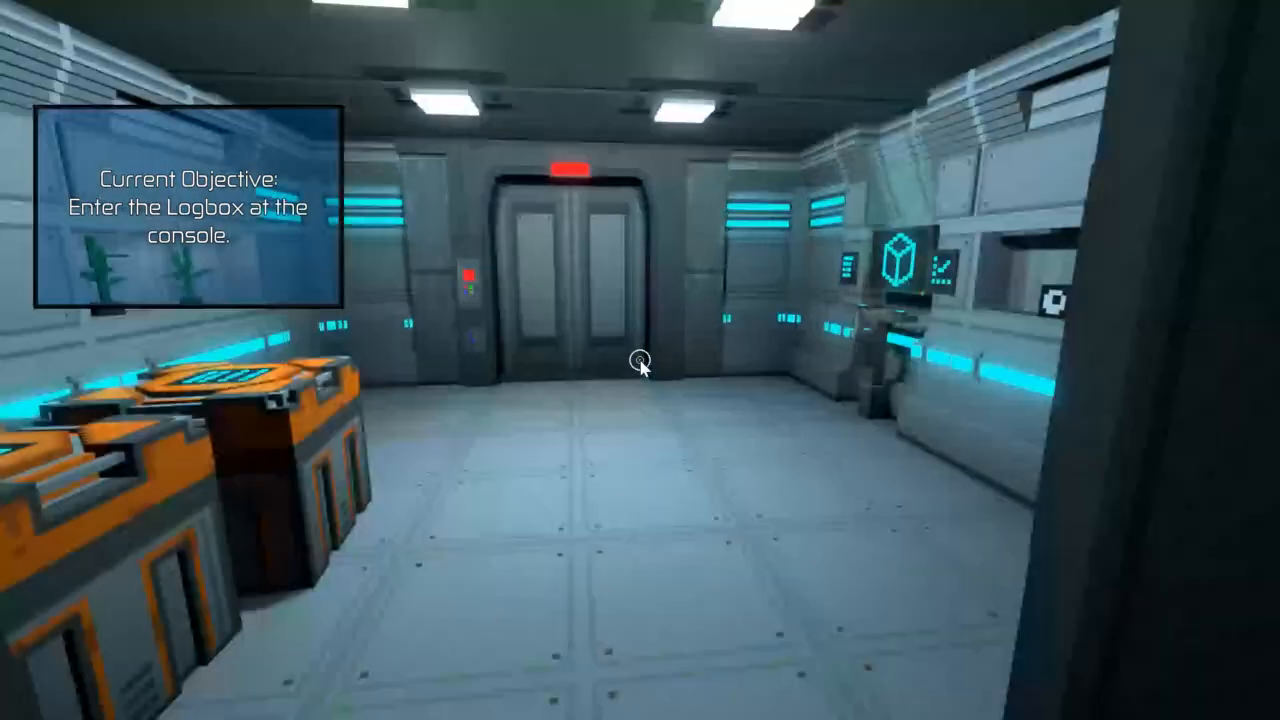
Step: Leave the console room, walk down to the locker corridor and exit the game
key(w)
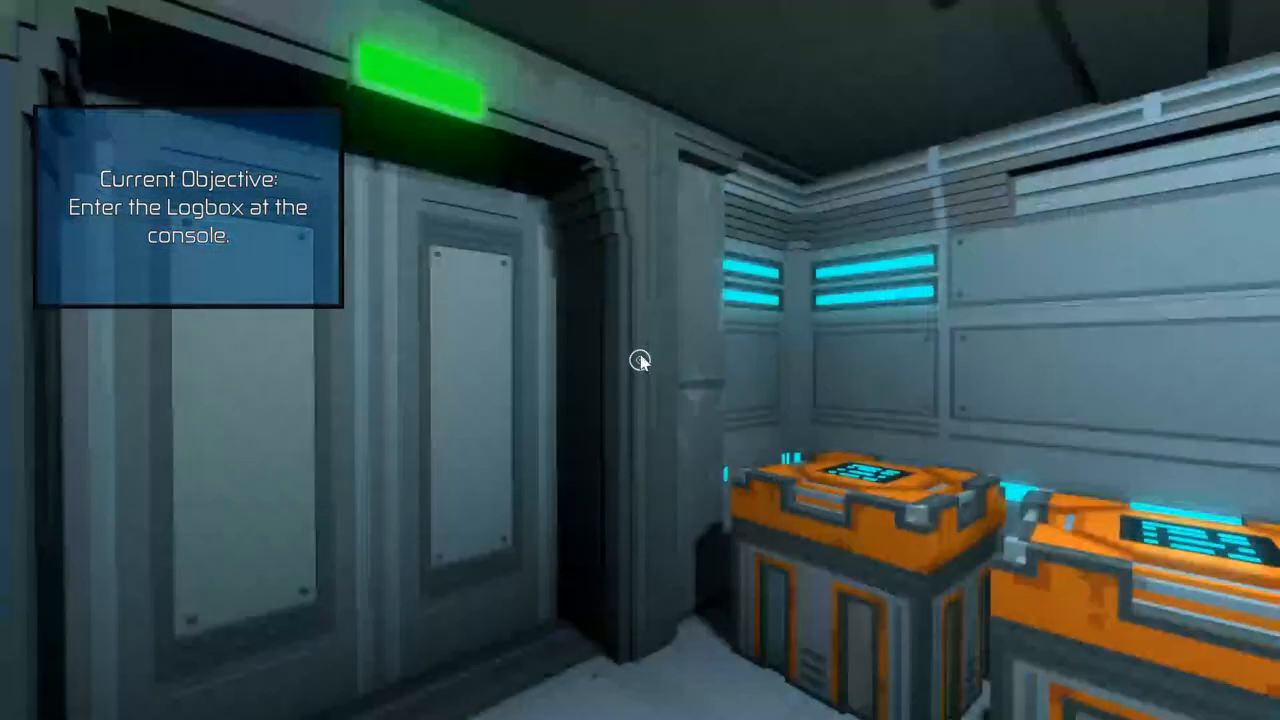
key(w)
key(w)
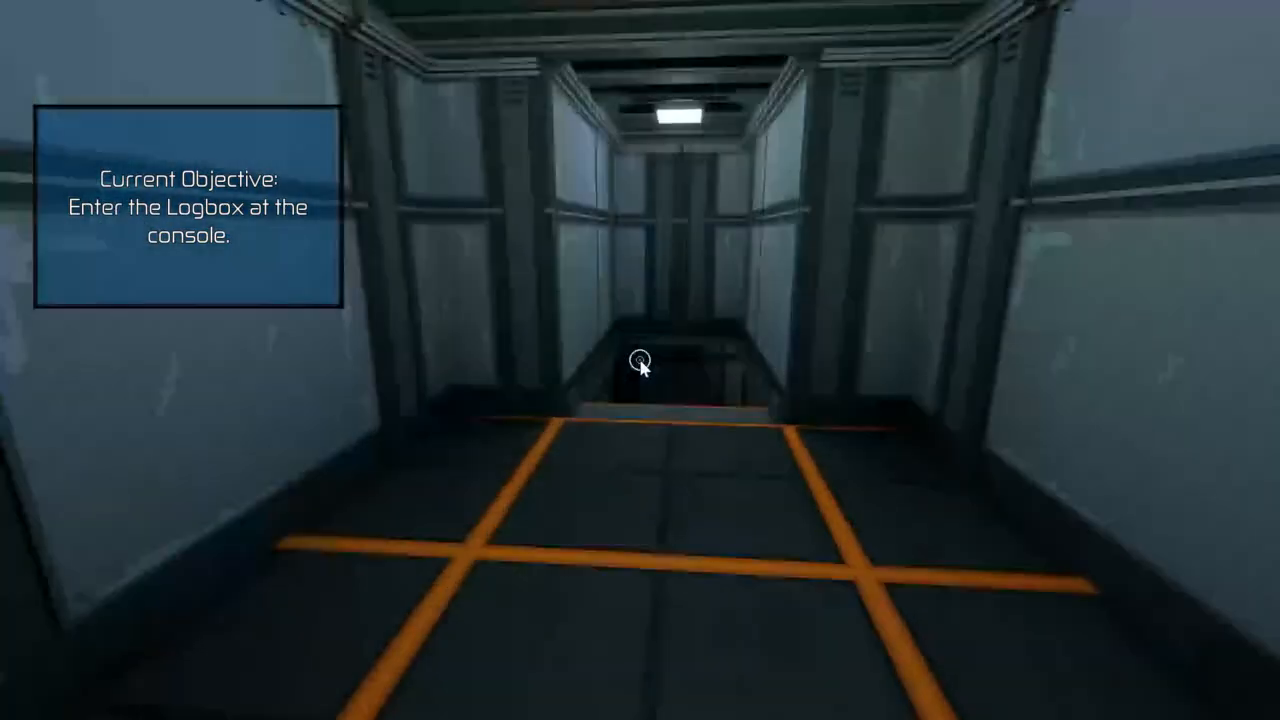
key(w)
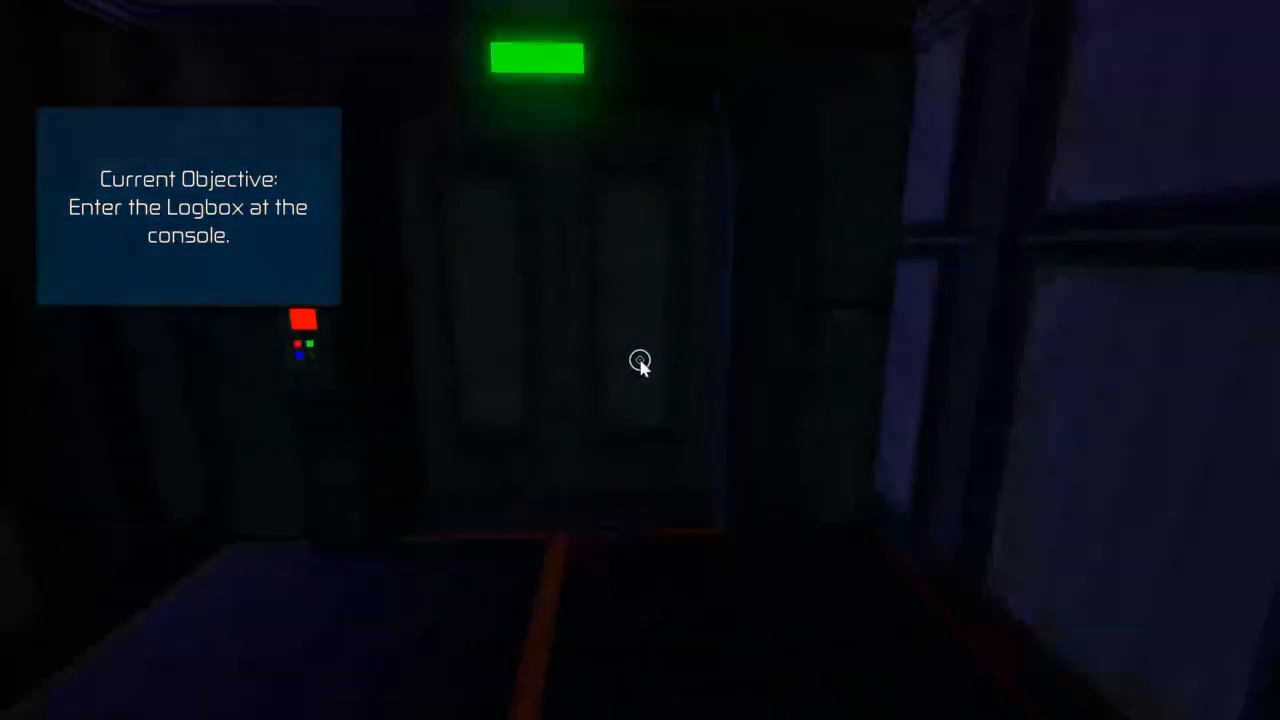
key(w)
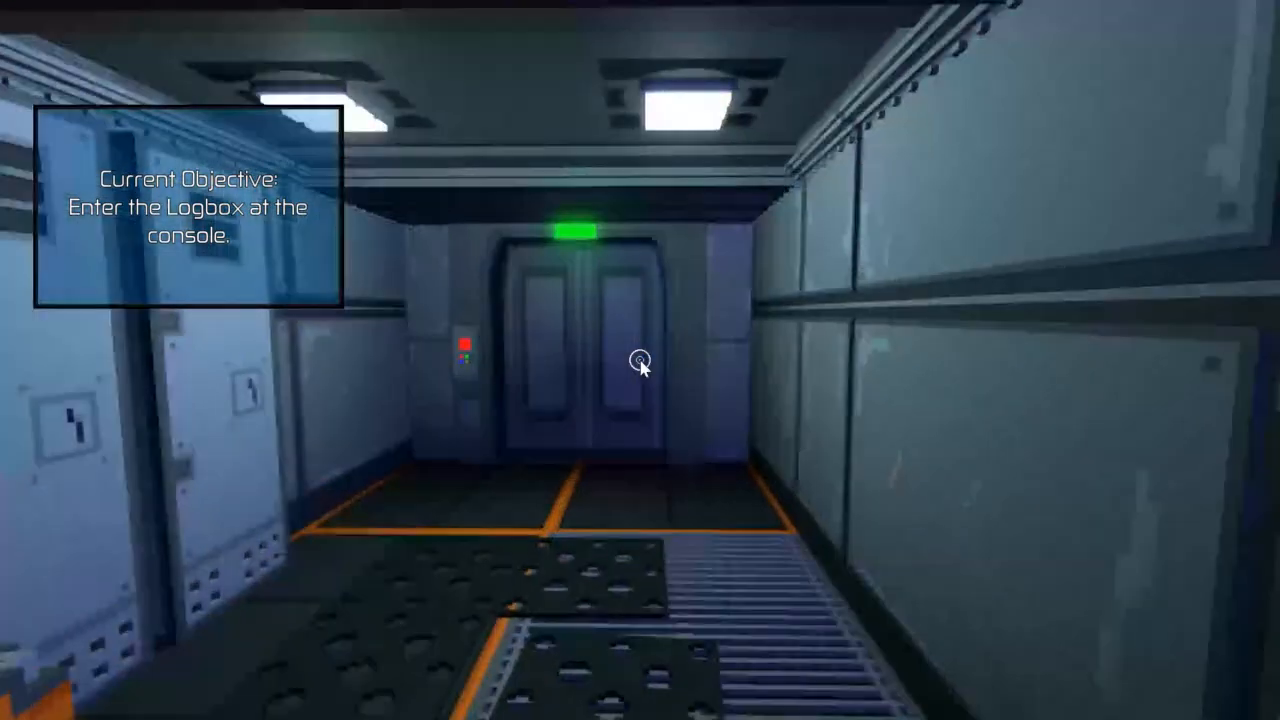
key(Escape)
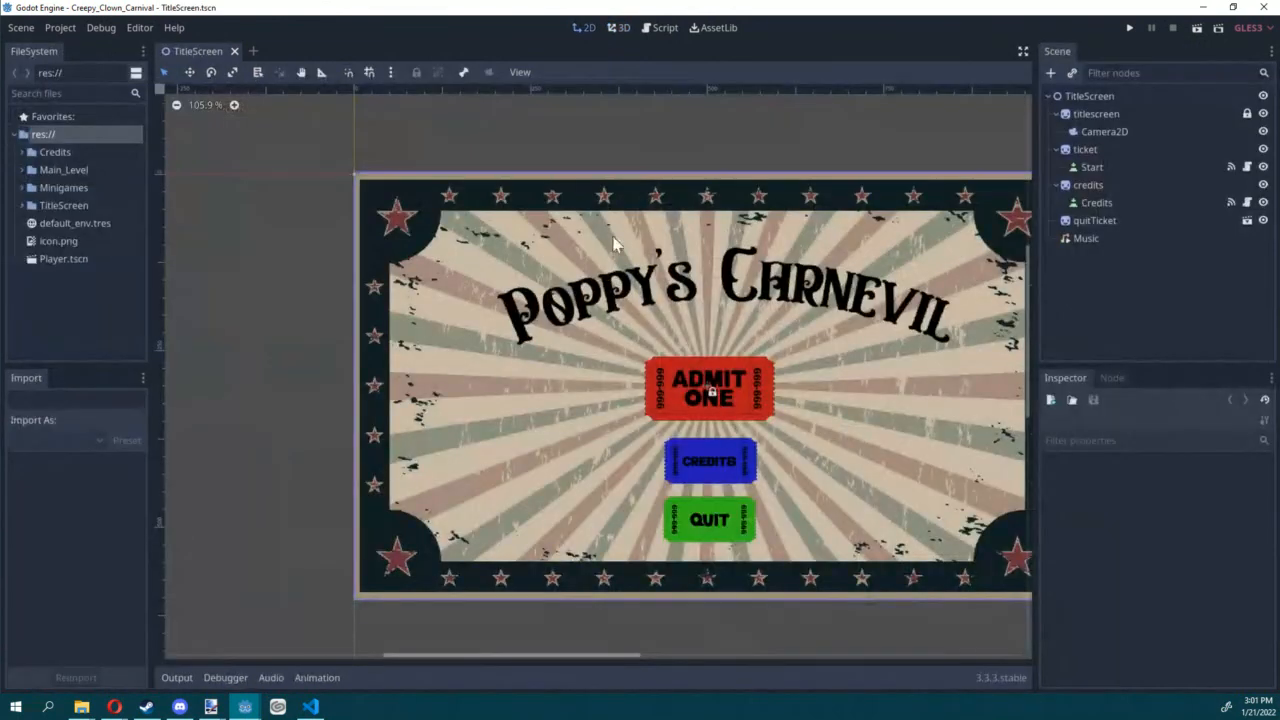
Step: Test-run the Creepy_Clown_Carnival project and its TitleScreen scene, stopping each run
click(1129, 28)
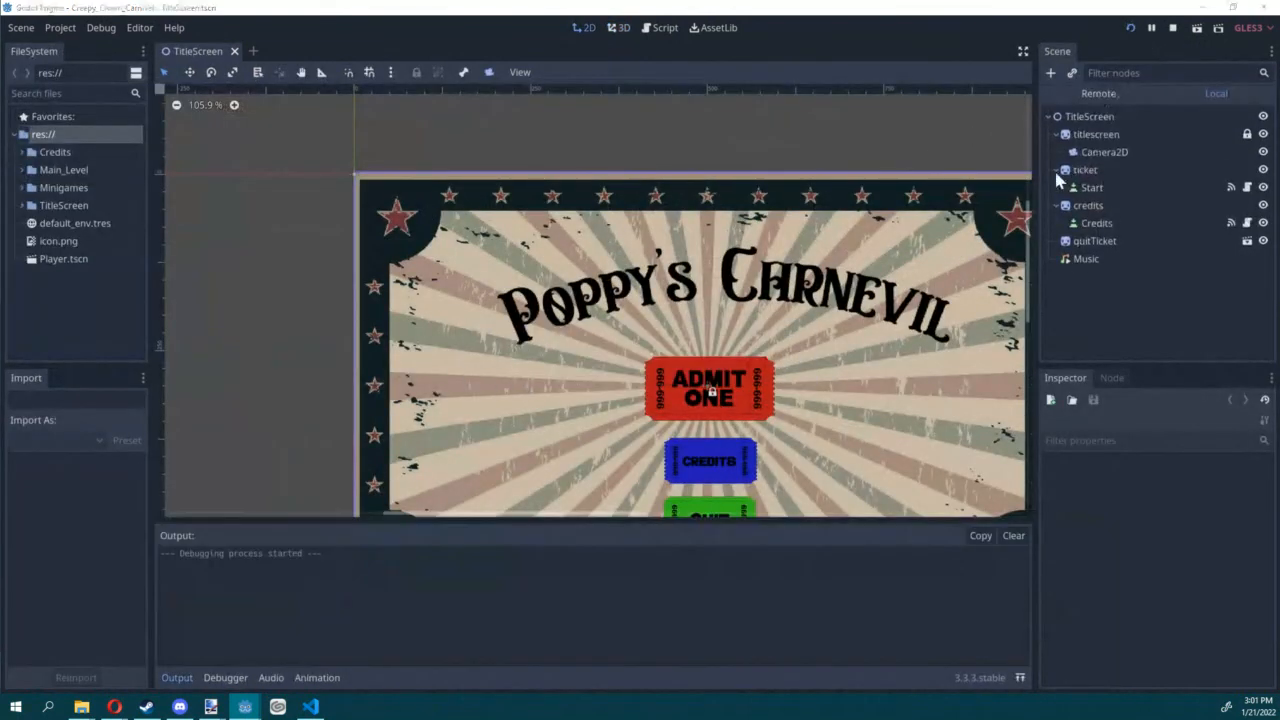
click(1173, 28)
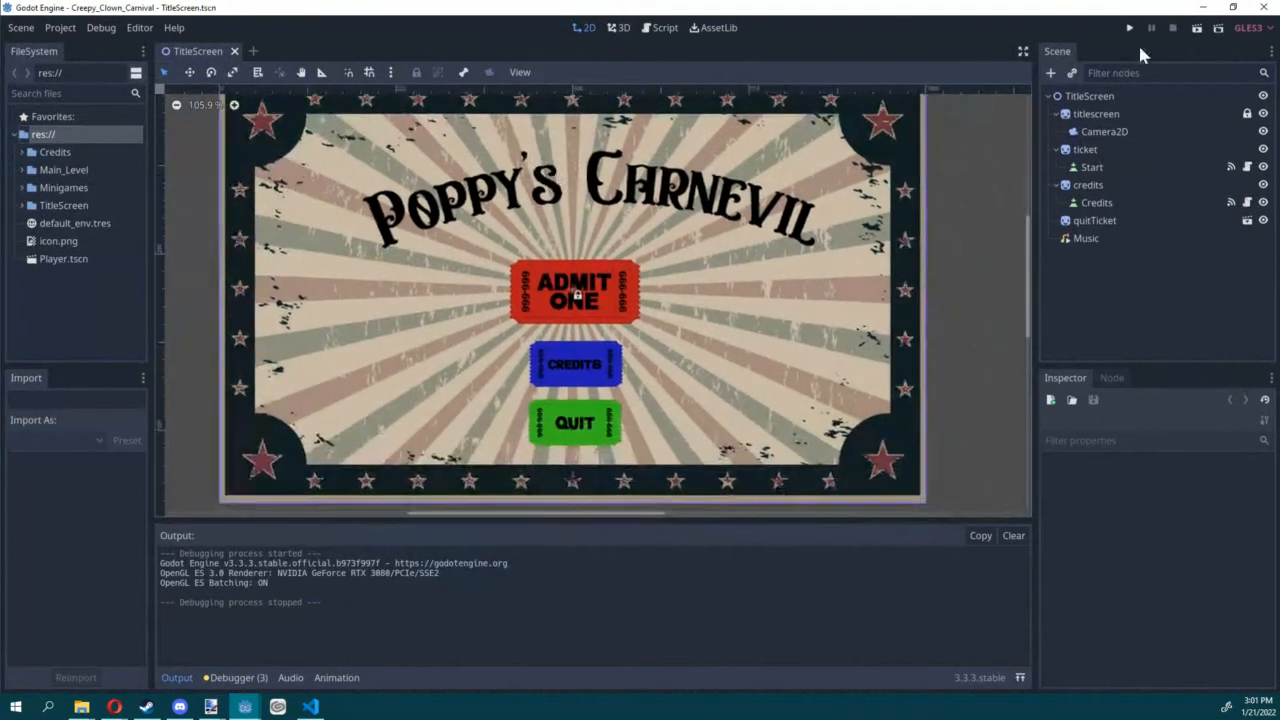
click(1197, 28)
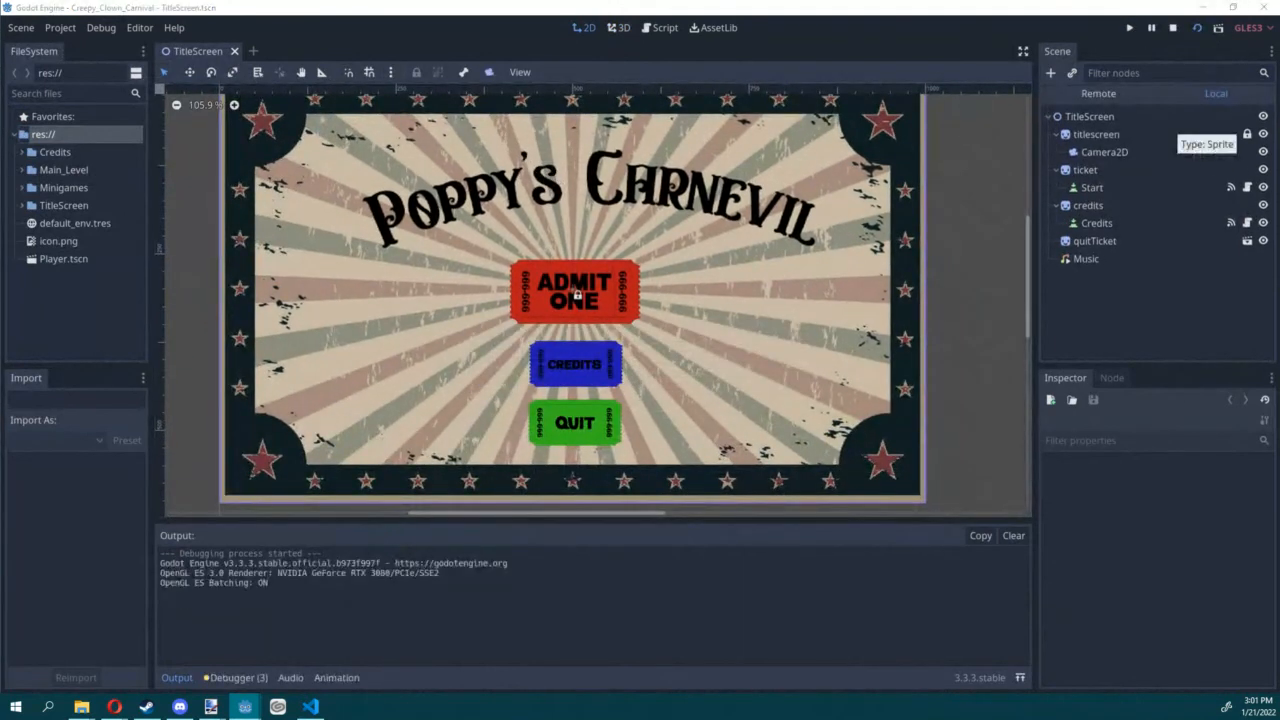
key(F8)
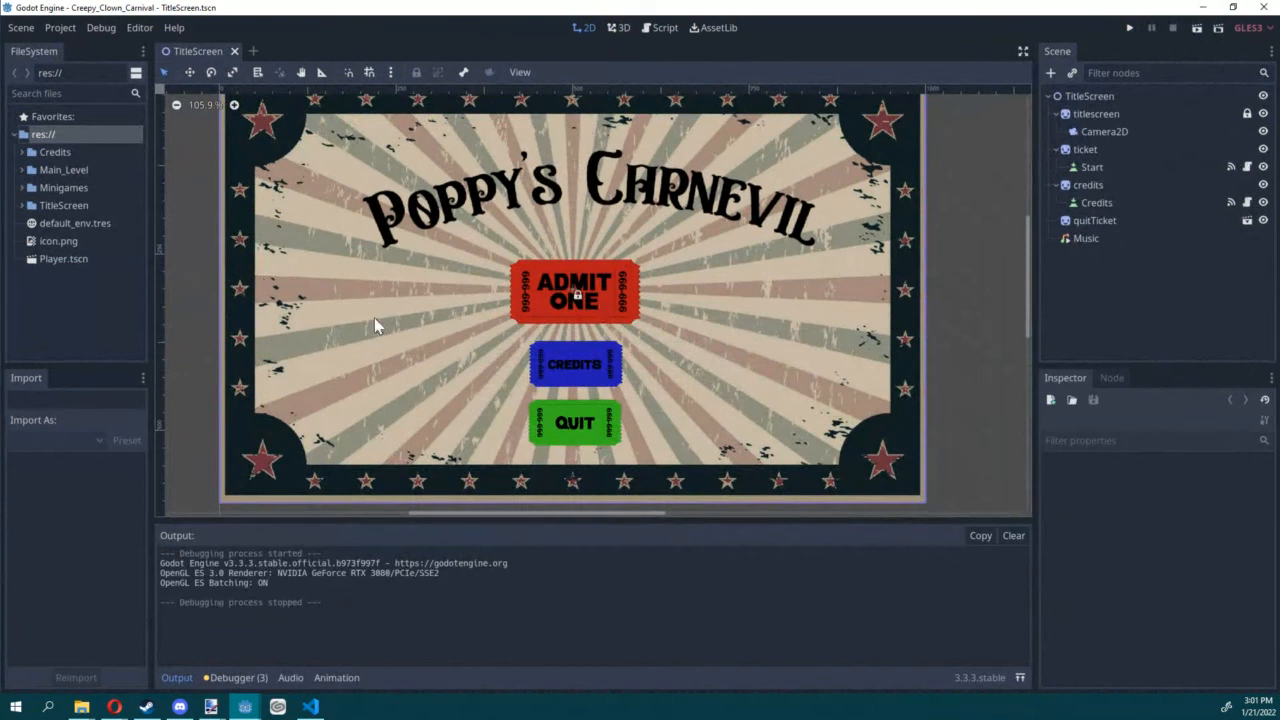
Step: Open the Root.tscn scene from the project's Main_Level folder
click(26, 174)
click(25, 171)
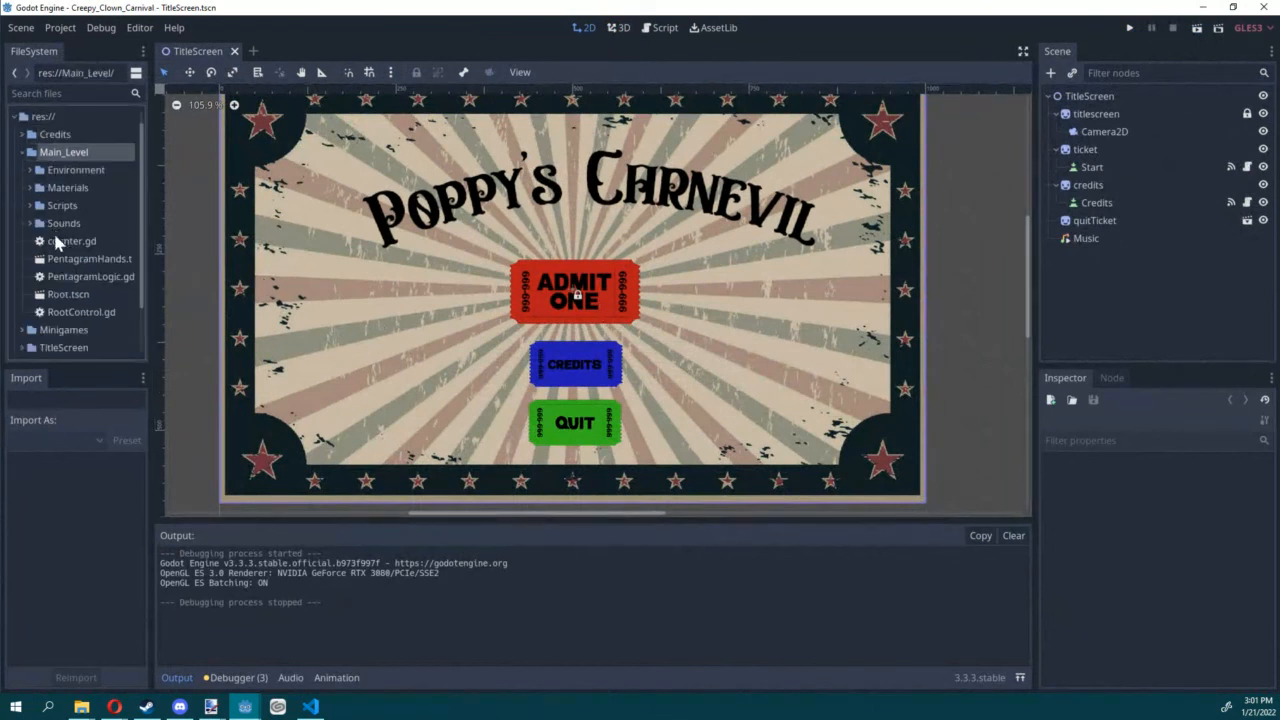
double_click(62, 295)
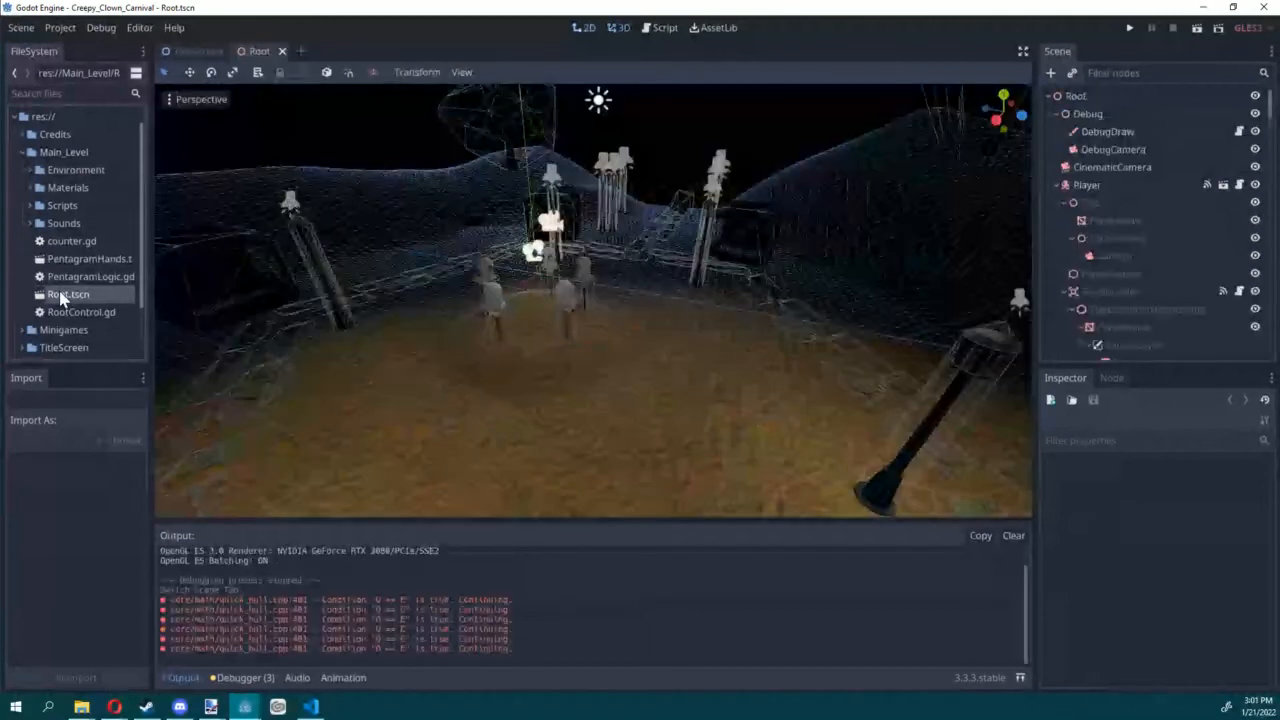
right_drag(640, 354, 641, 362)
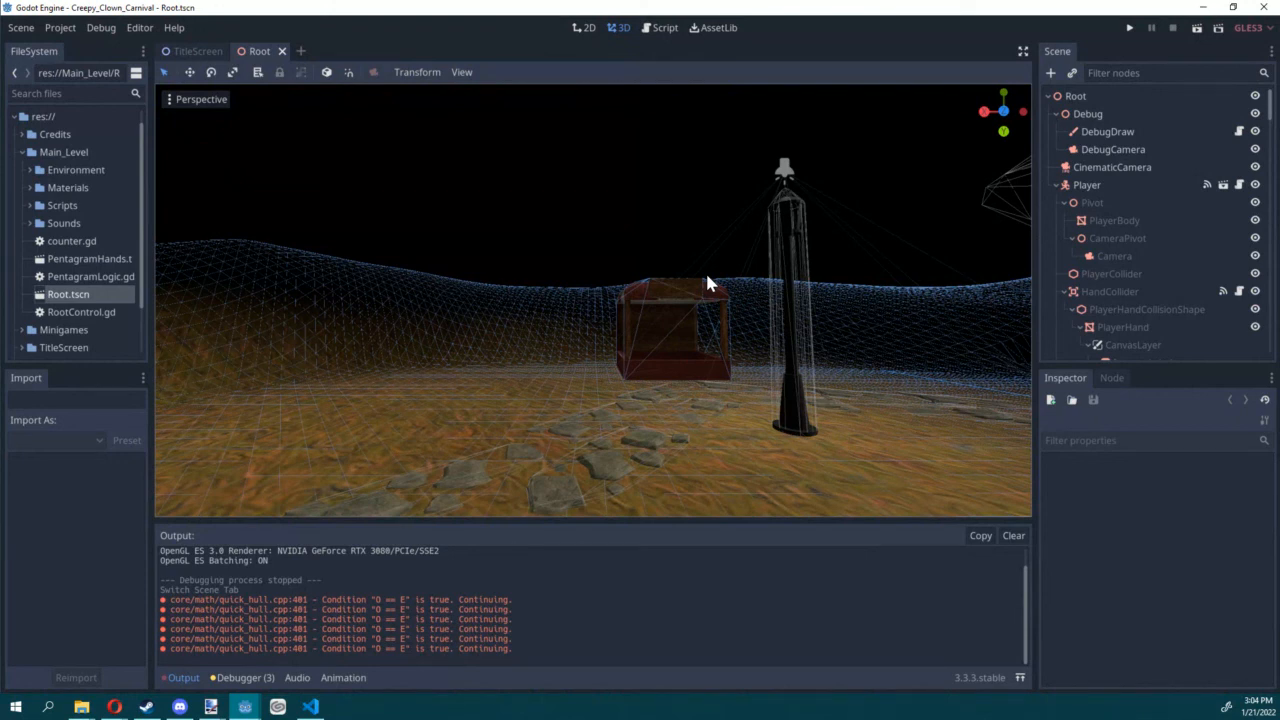
Step: Close the Creepy_Clown_Carnival project and open the Menu.tscn scene in the Intro To Godot project
click(1259, 8)
click(611, 366)
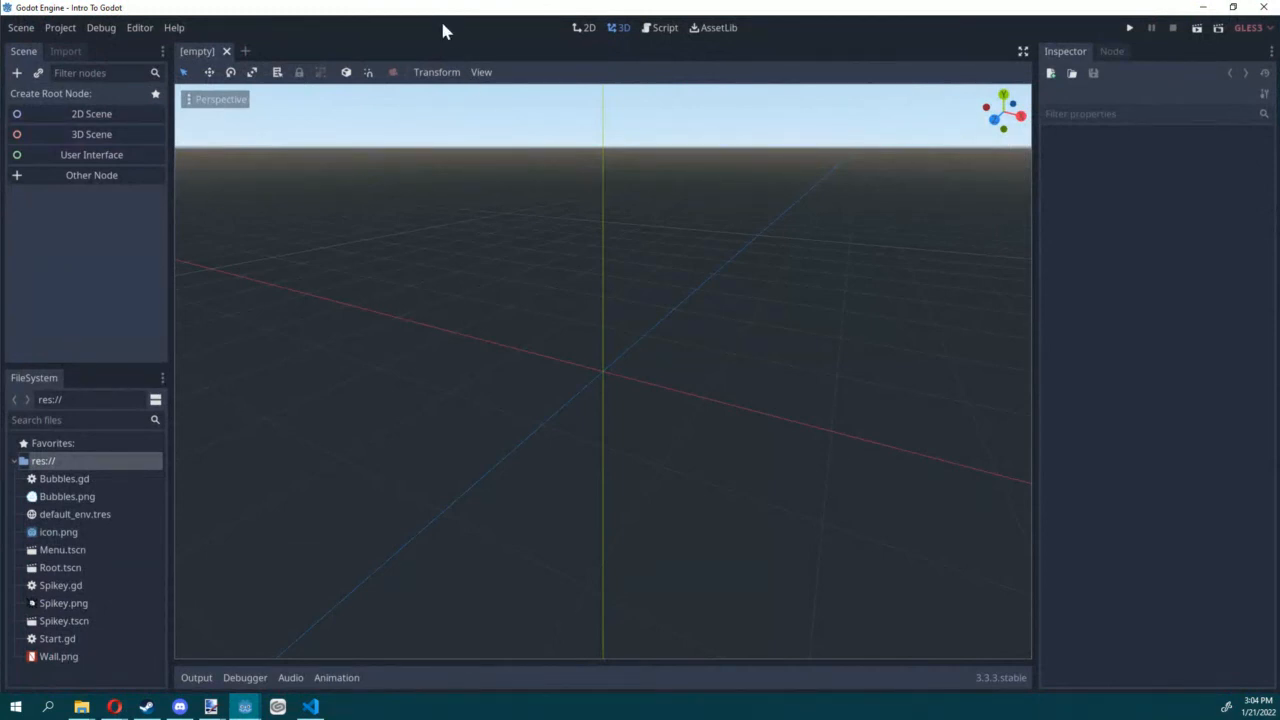
scroll(217, 129, down, 8)
double_click(57, 551)
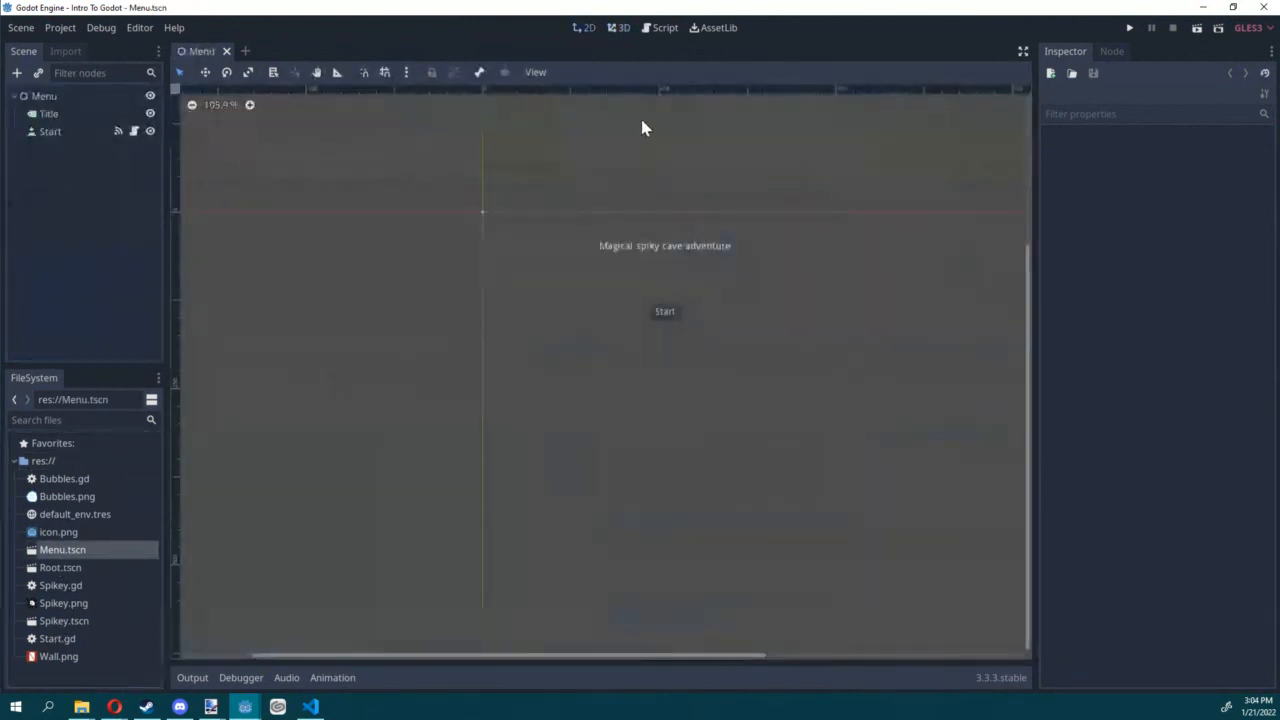
Step: Open the Start.gd script and examine the change_scene line in its _on_Start_pressed function
click(660, 27)
scroll(652, 266, down, 3)
scroll(414, 222, up, 3)
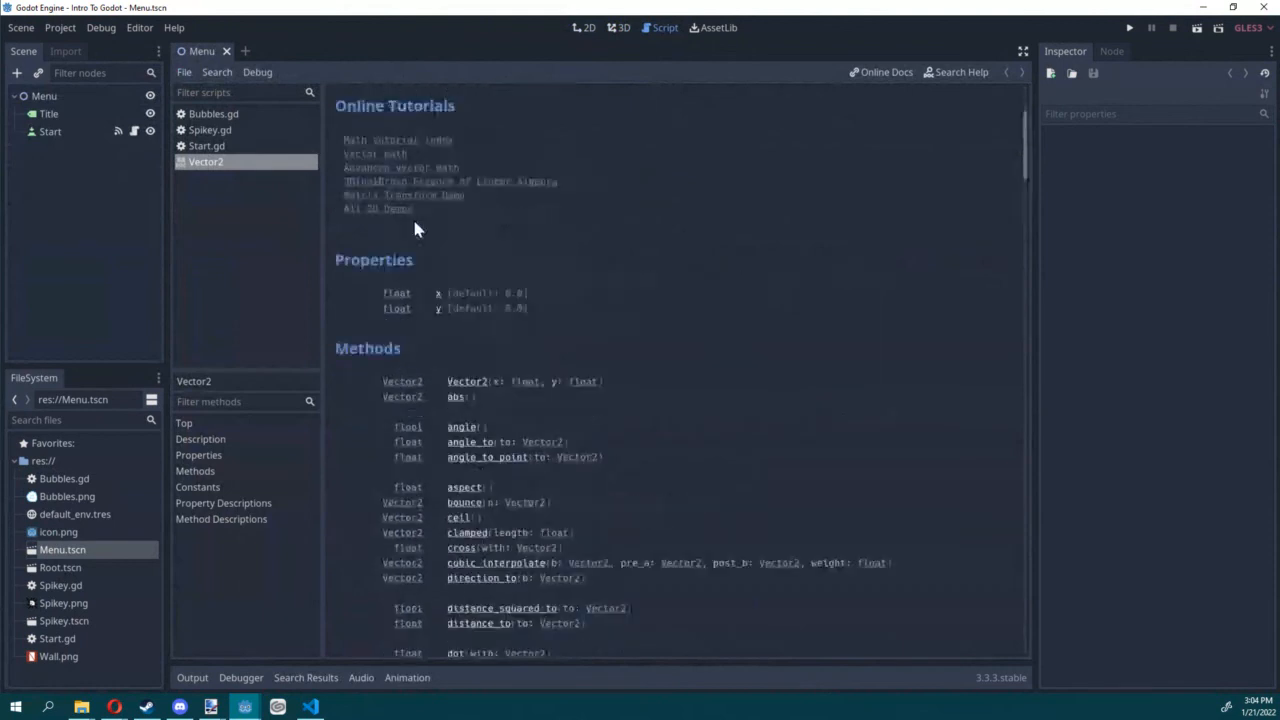
click(216, 146)
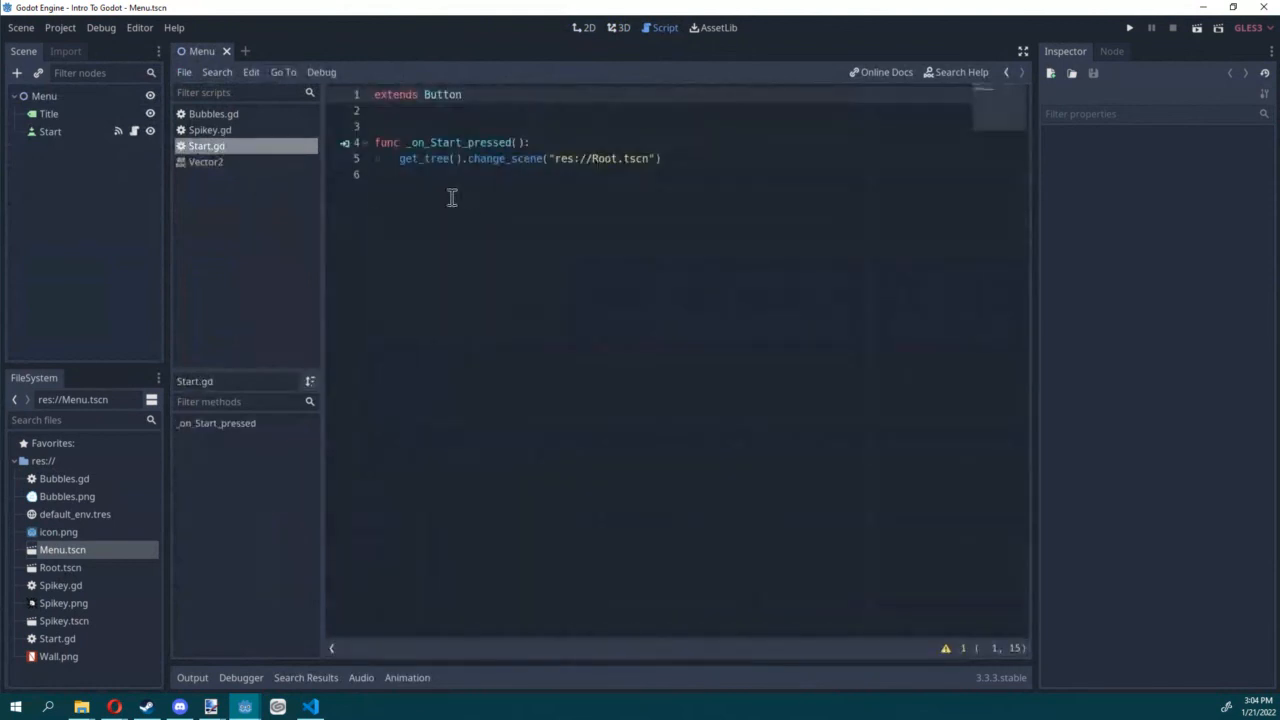
mouse_move(397, 152)
mouse_down()
mouse_move(711, 149)
mouse_move(397, 160)
mouse_up()
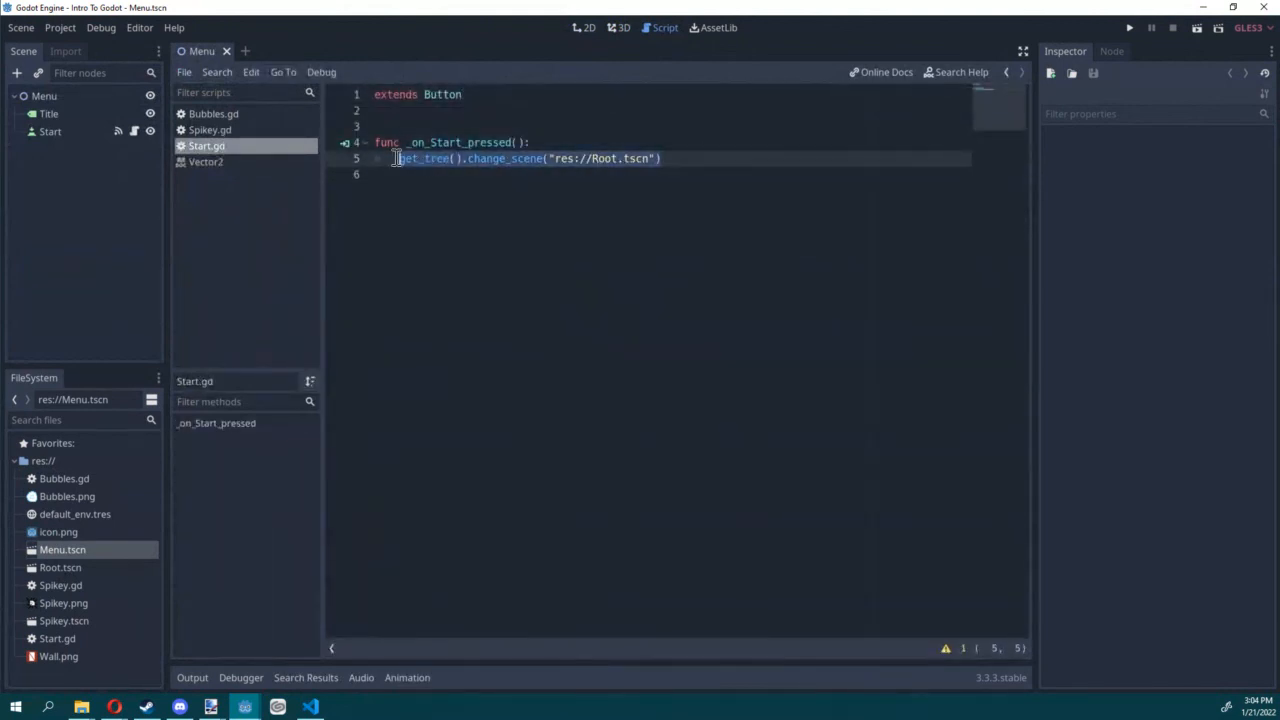
click(686, 160)
Step: Open the Root.tscn scene in the 2D workspace to view its level layout, and return to the Menu scene
click(583, 27)
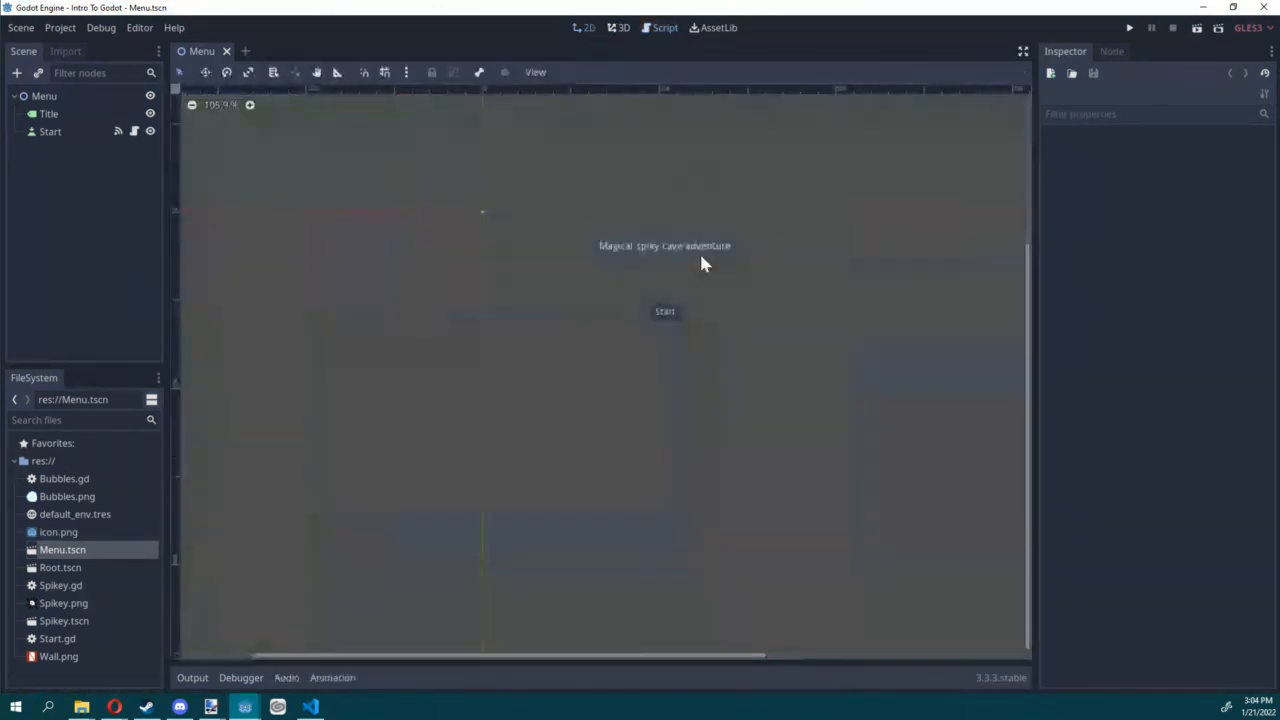
double_click(58, 567)
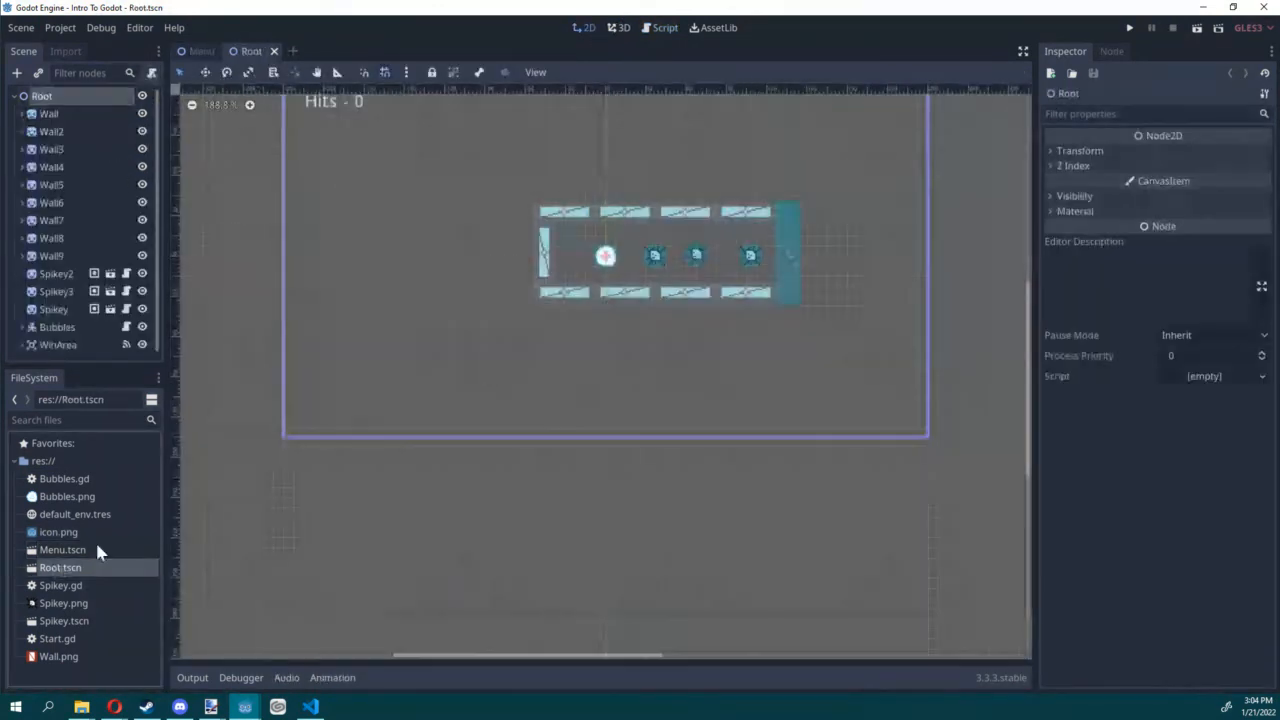
scroll(586, 343, up, 5)
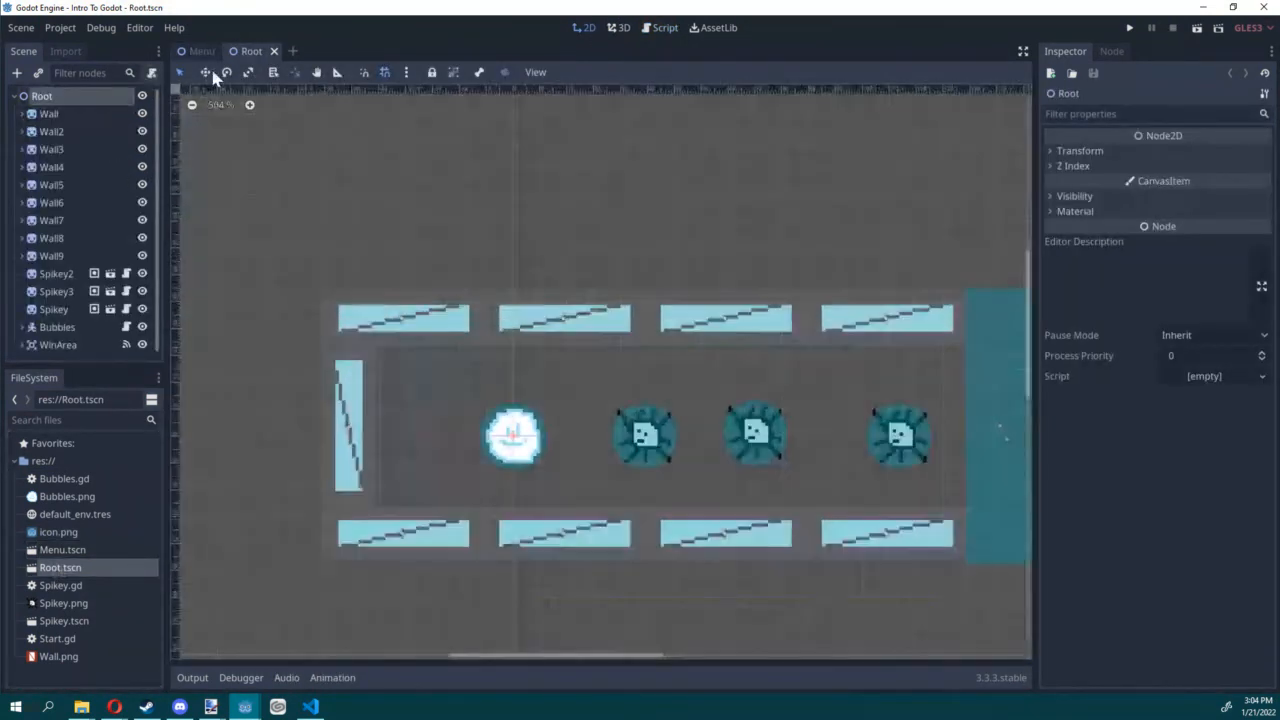
click(196, 51)
scroll(613, 346, up, 3)
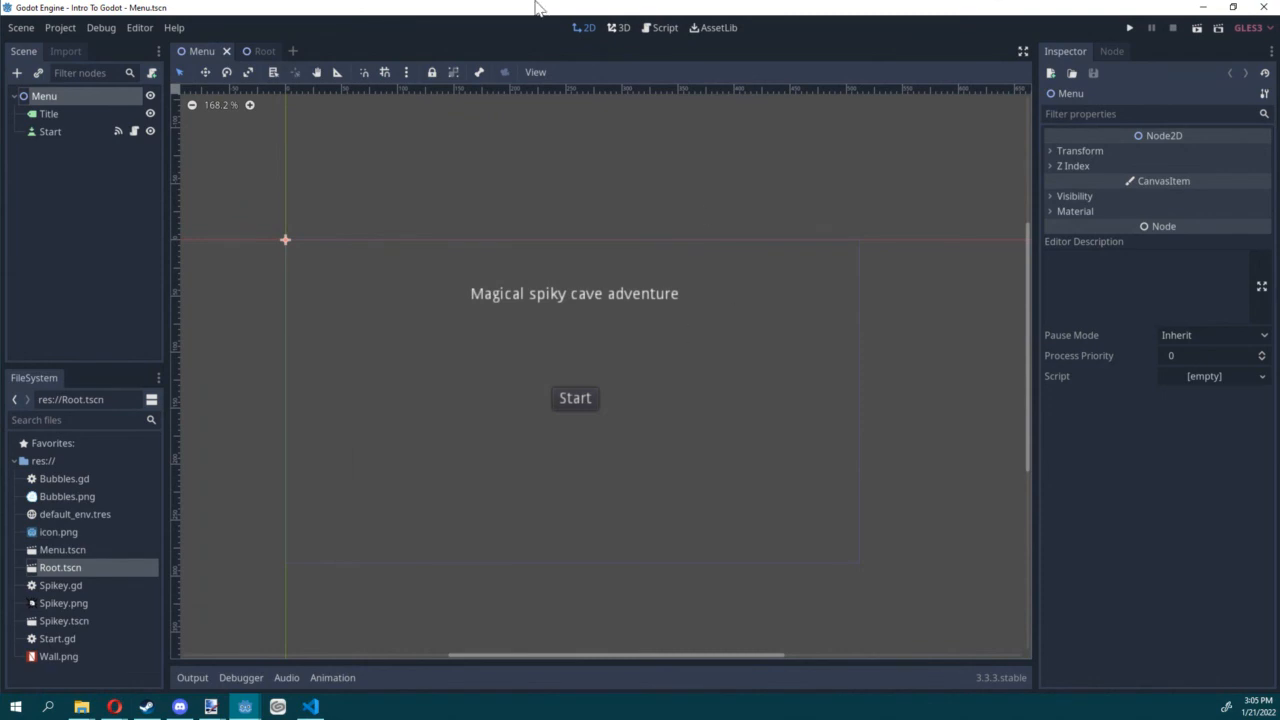
Step: Go back to Start.gd and review the get_tree().change_scene call to res://Root.tscn
click(659, 28)
drag(678, 163, 398, 158)
click(671, 163)
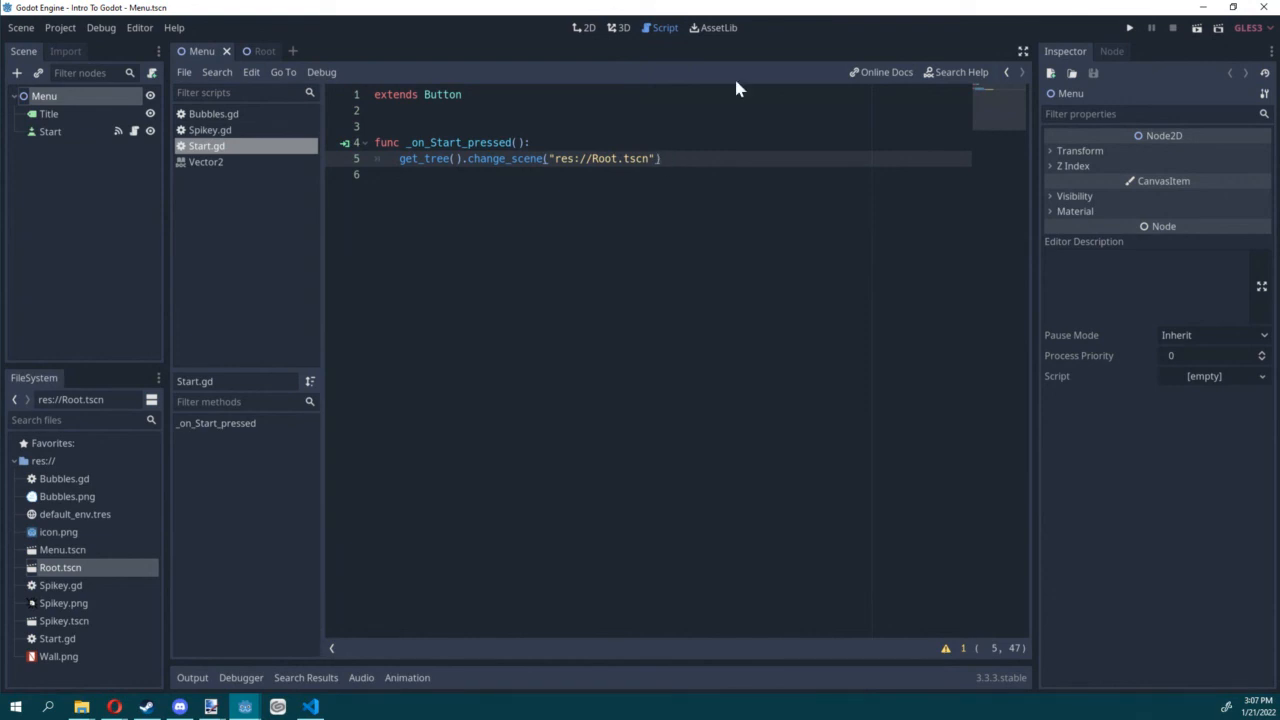
Step: Look at the AutoLoad page of the project settings and close the settings
click(60, 27)
click(93, 49)
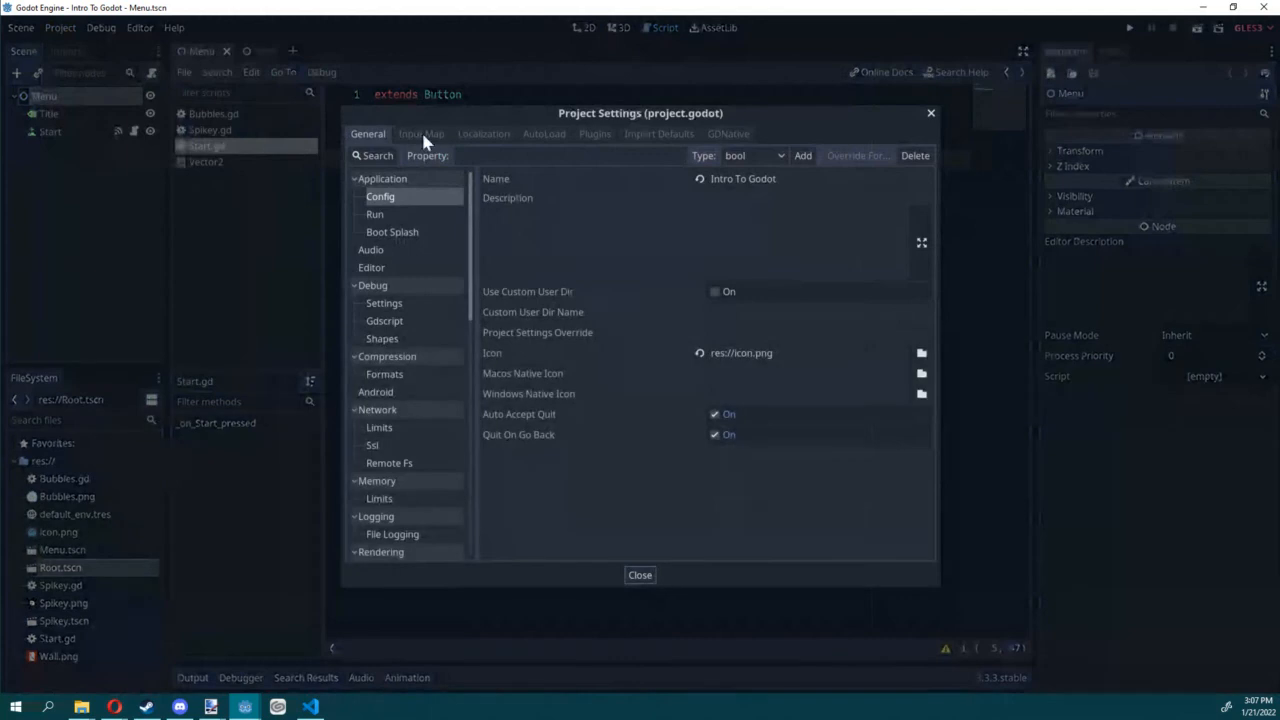
click(544, 134)
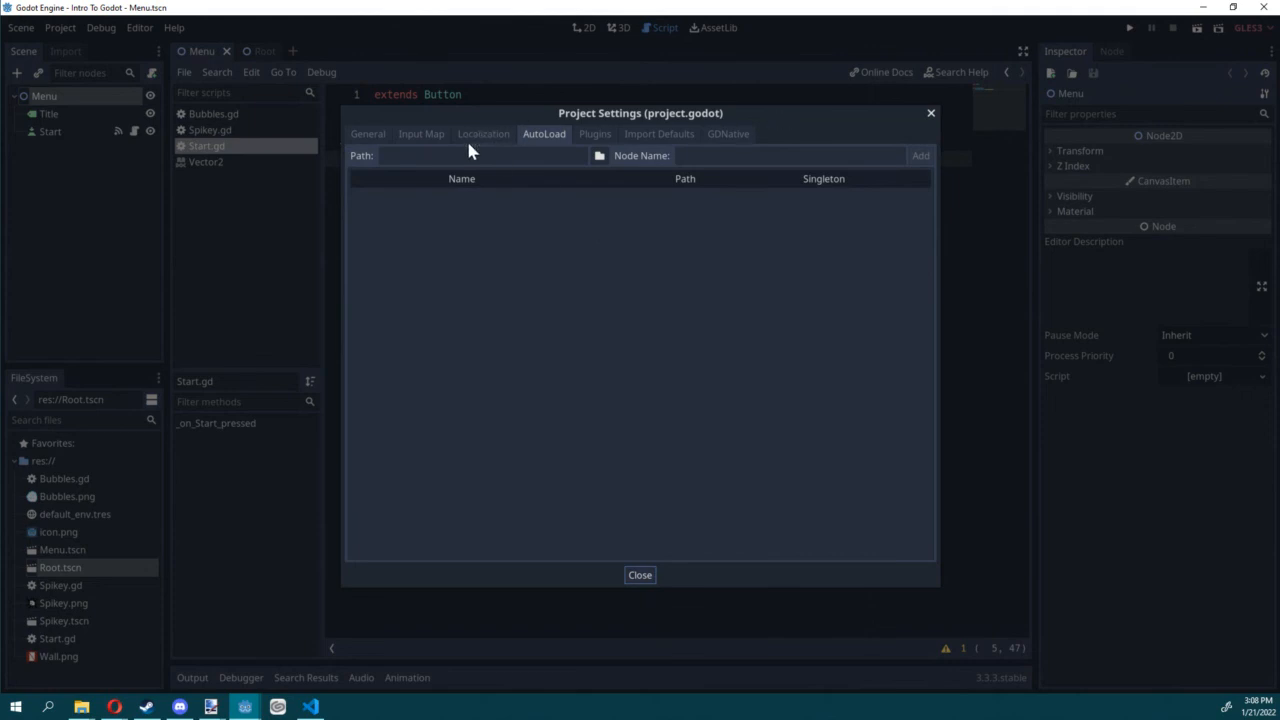
click(931, 112)
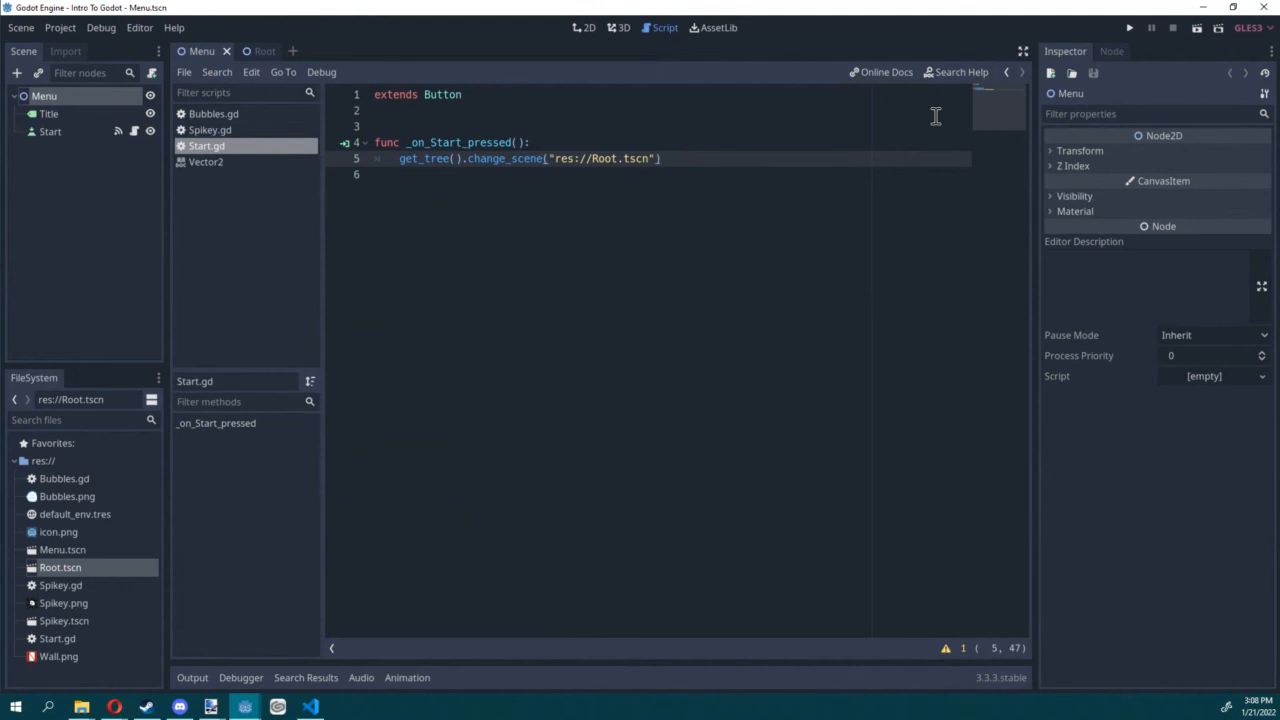
Step: Examine the platforms offered for a new export preset and close the Export dialog without adding one
click(62, 27)
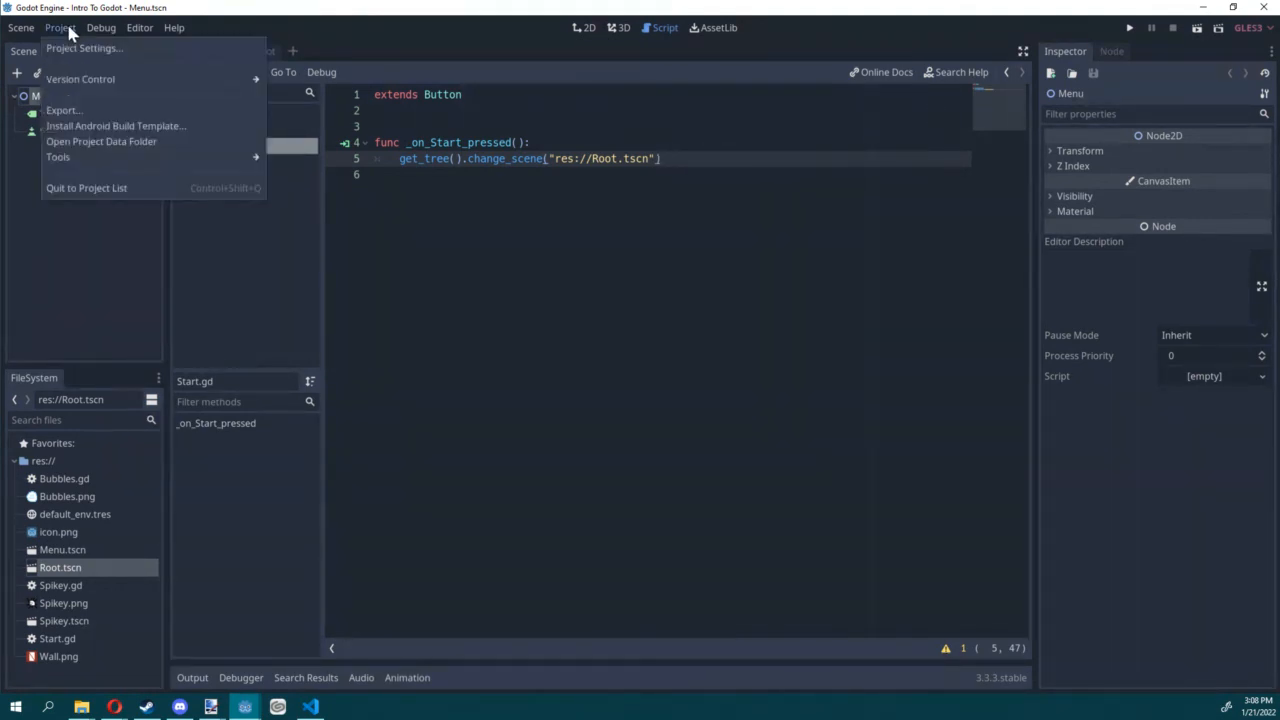
click(62, 110)
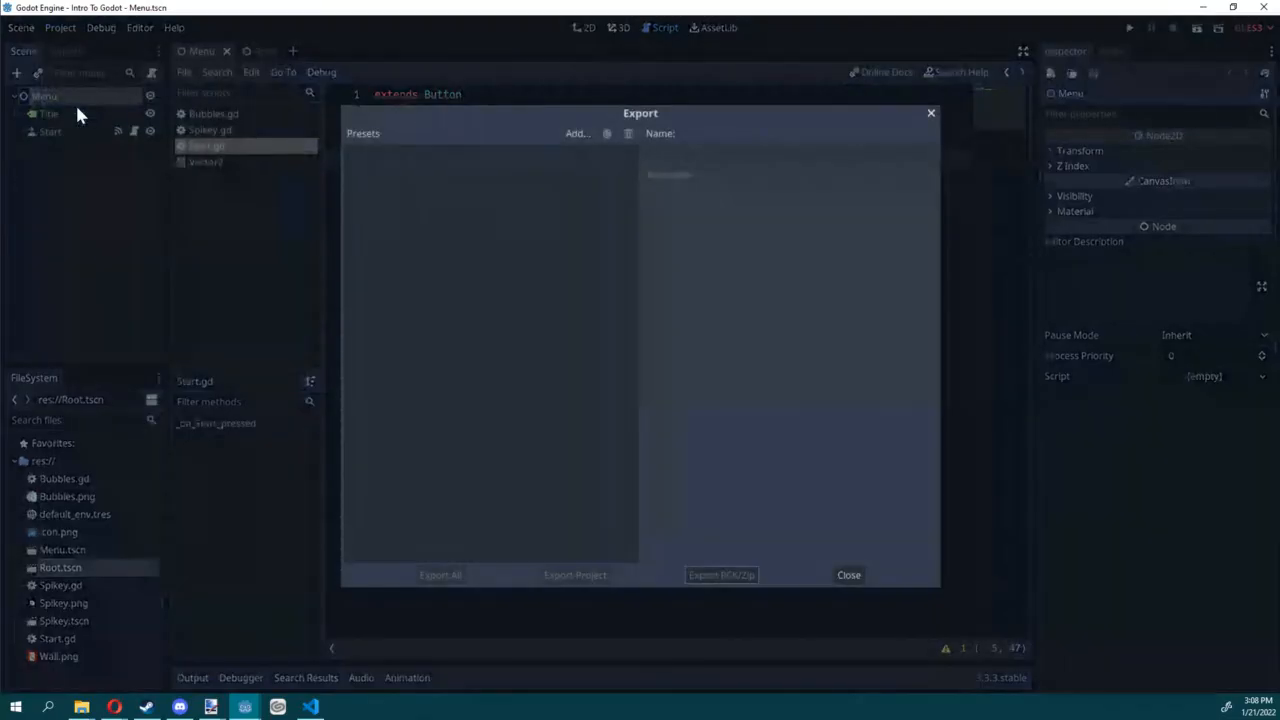
click(572, 135)
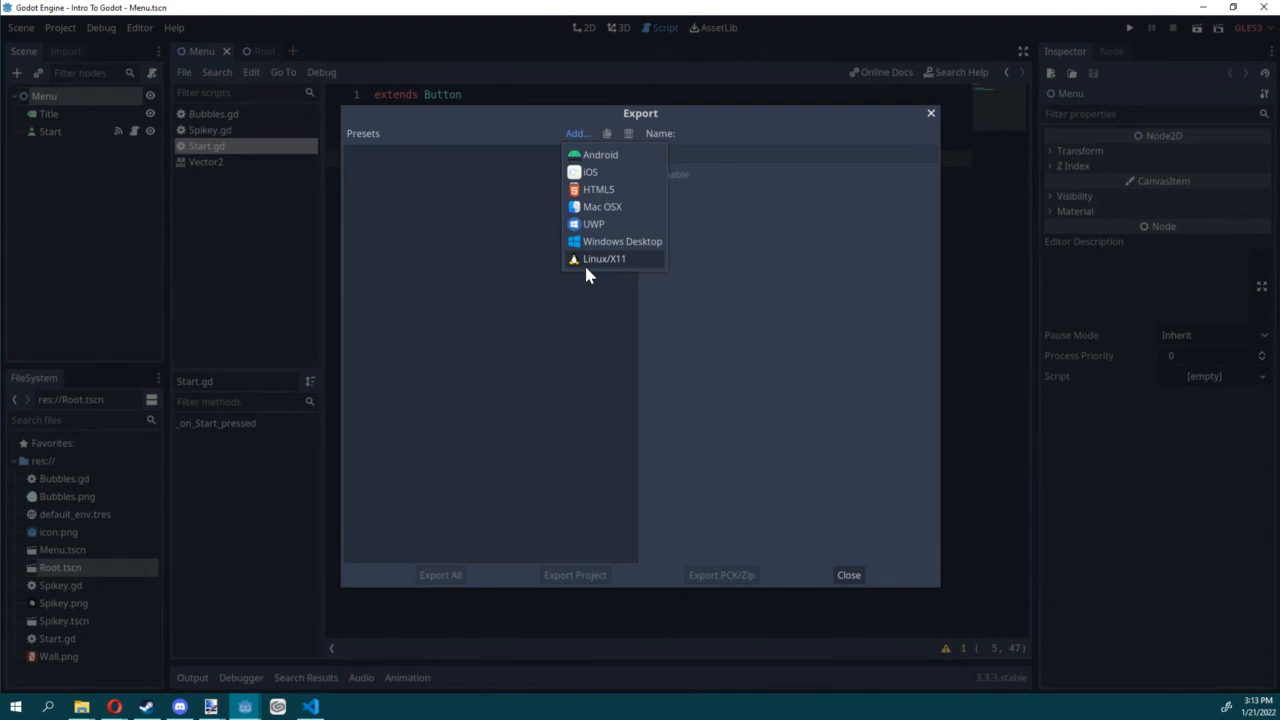
click(551, 340)
click(931, 113)
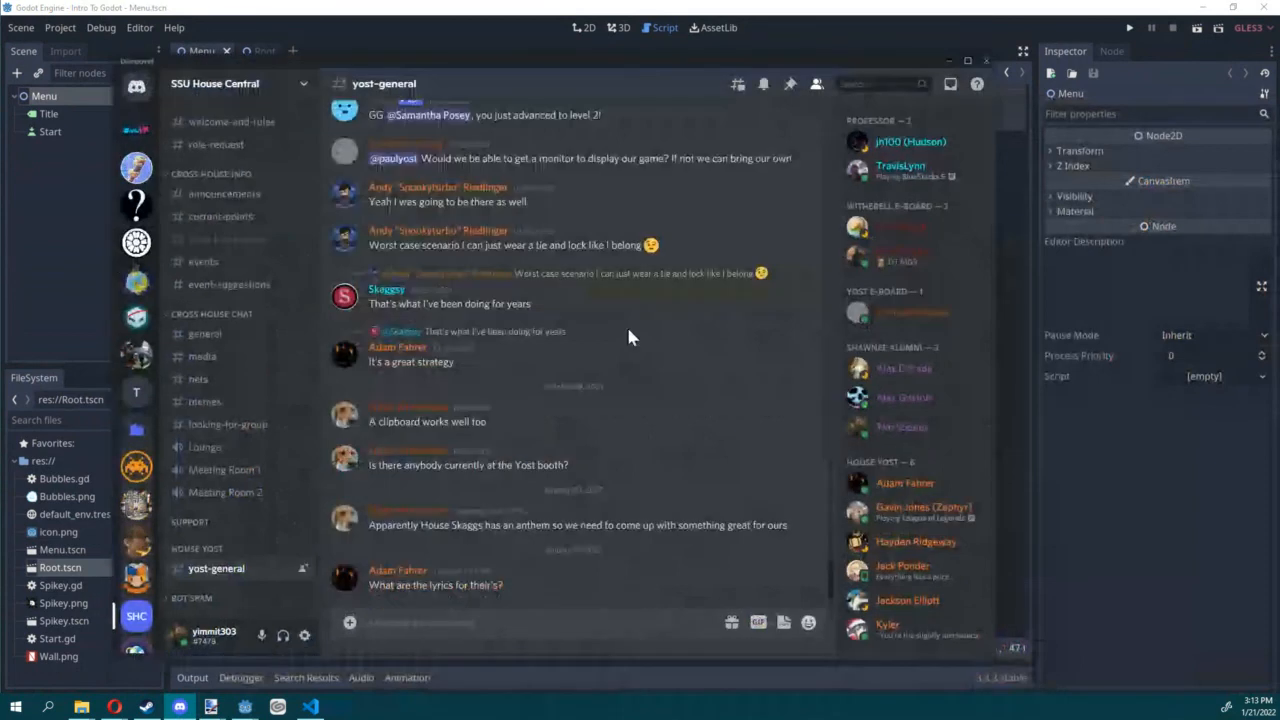
Step: Minimize the Discord window and look over the Bubbles.gd script and the Menu scene's 2D layout
click(949, 60)
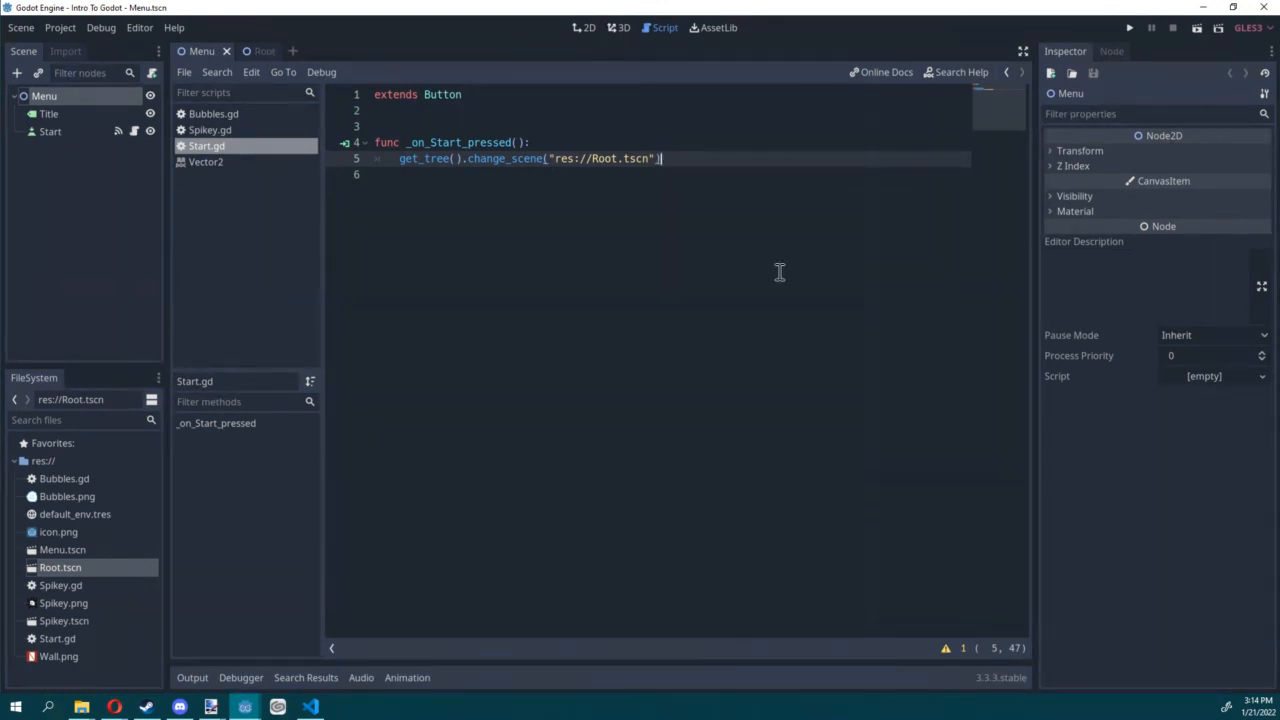
click(230, 130)
click(228, 116)
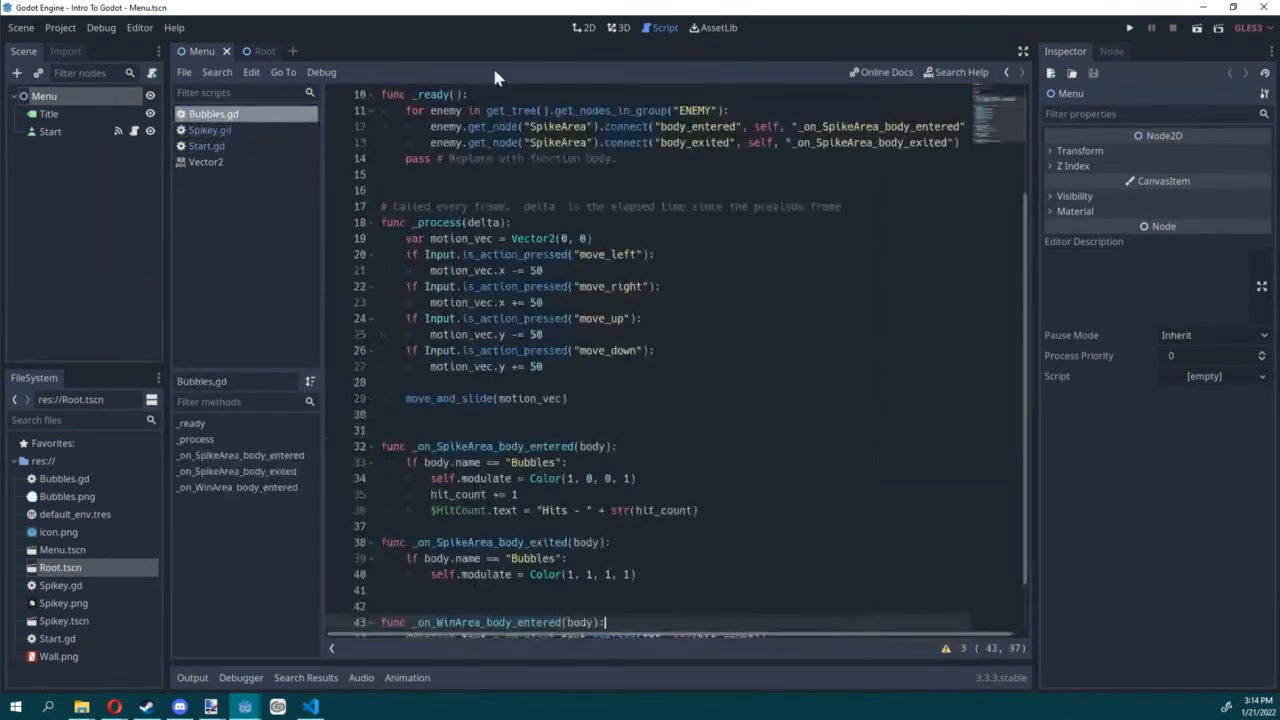
click(584, 28)
scroll(588, 296, up, 4)
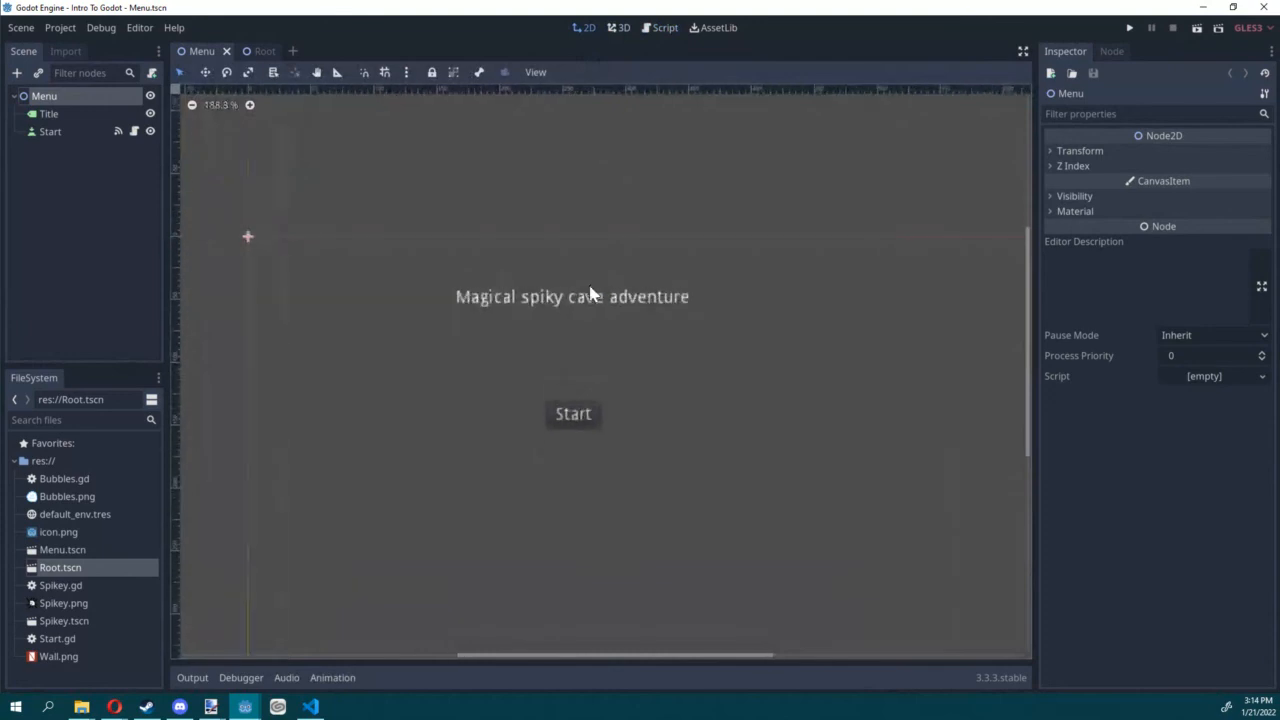